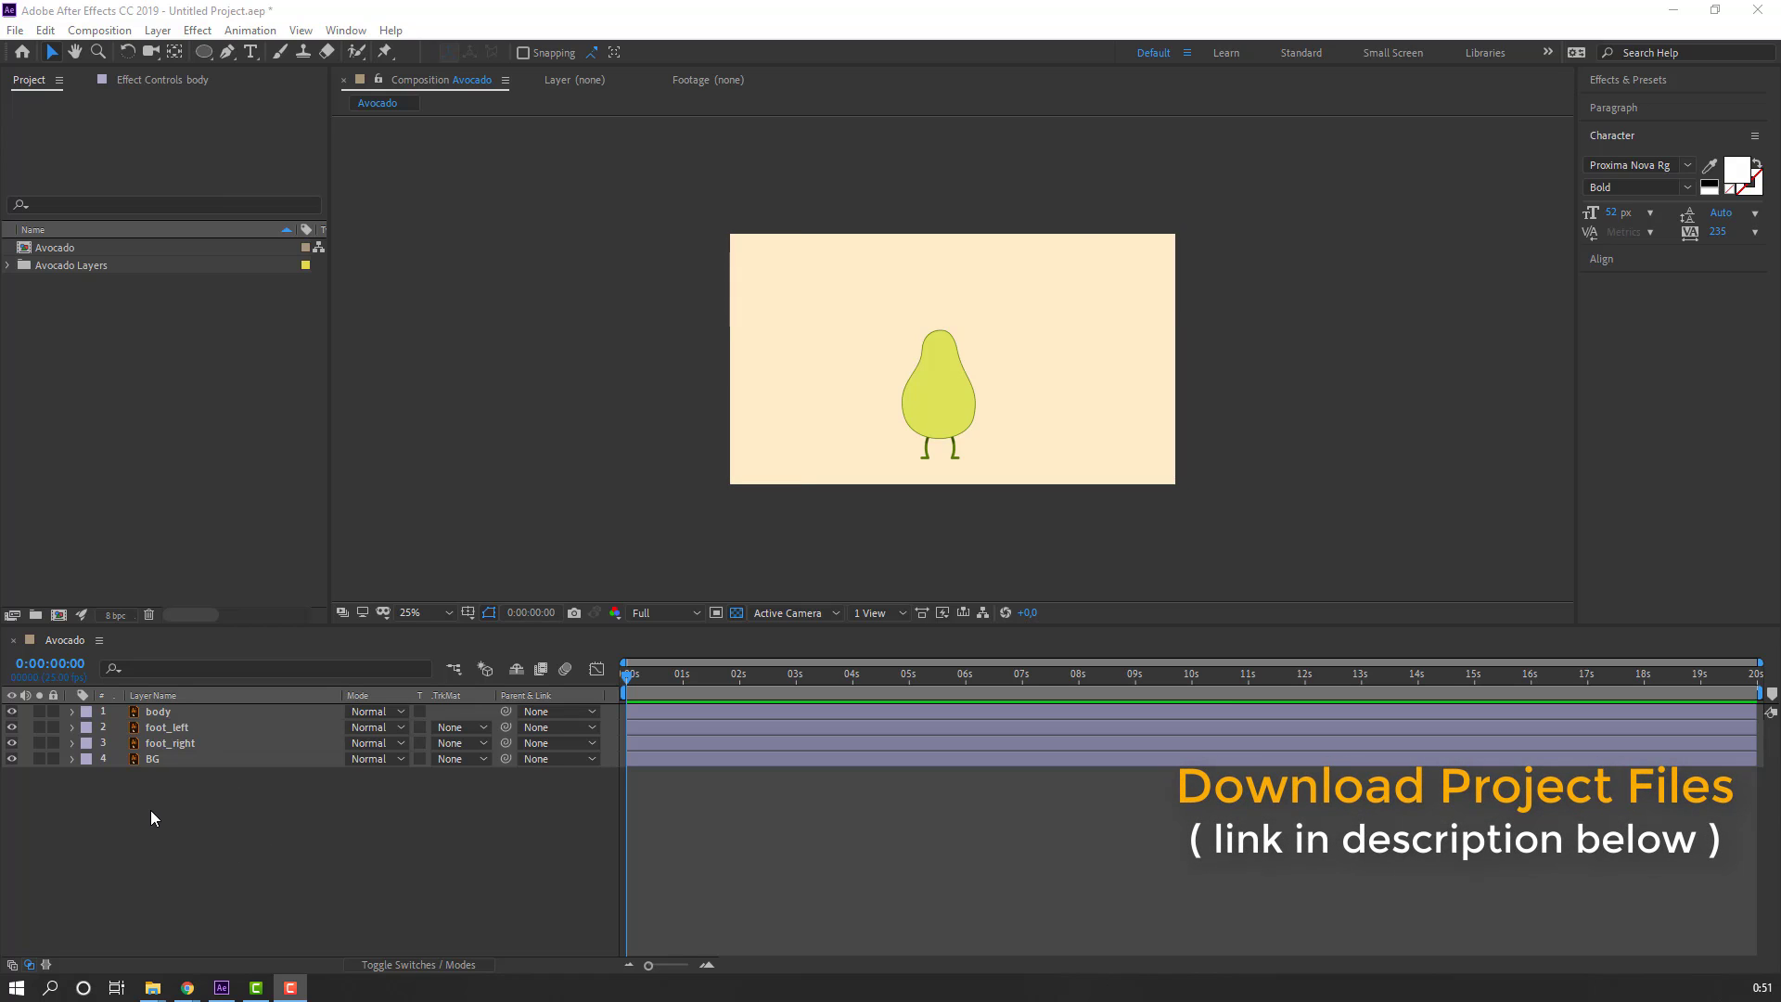
Step: Lock the BG, foot_left and foot_right layers
click(154, 761)
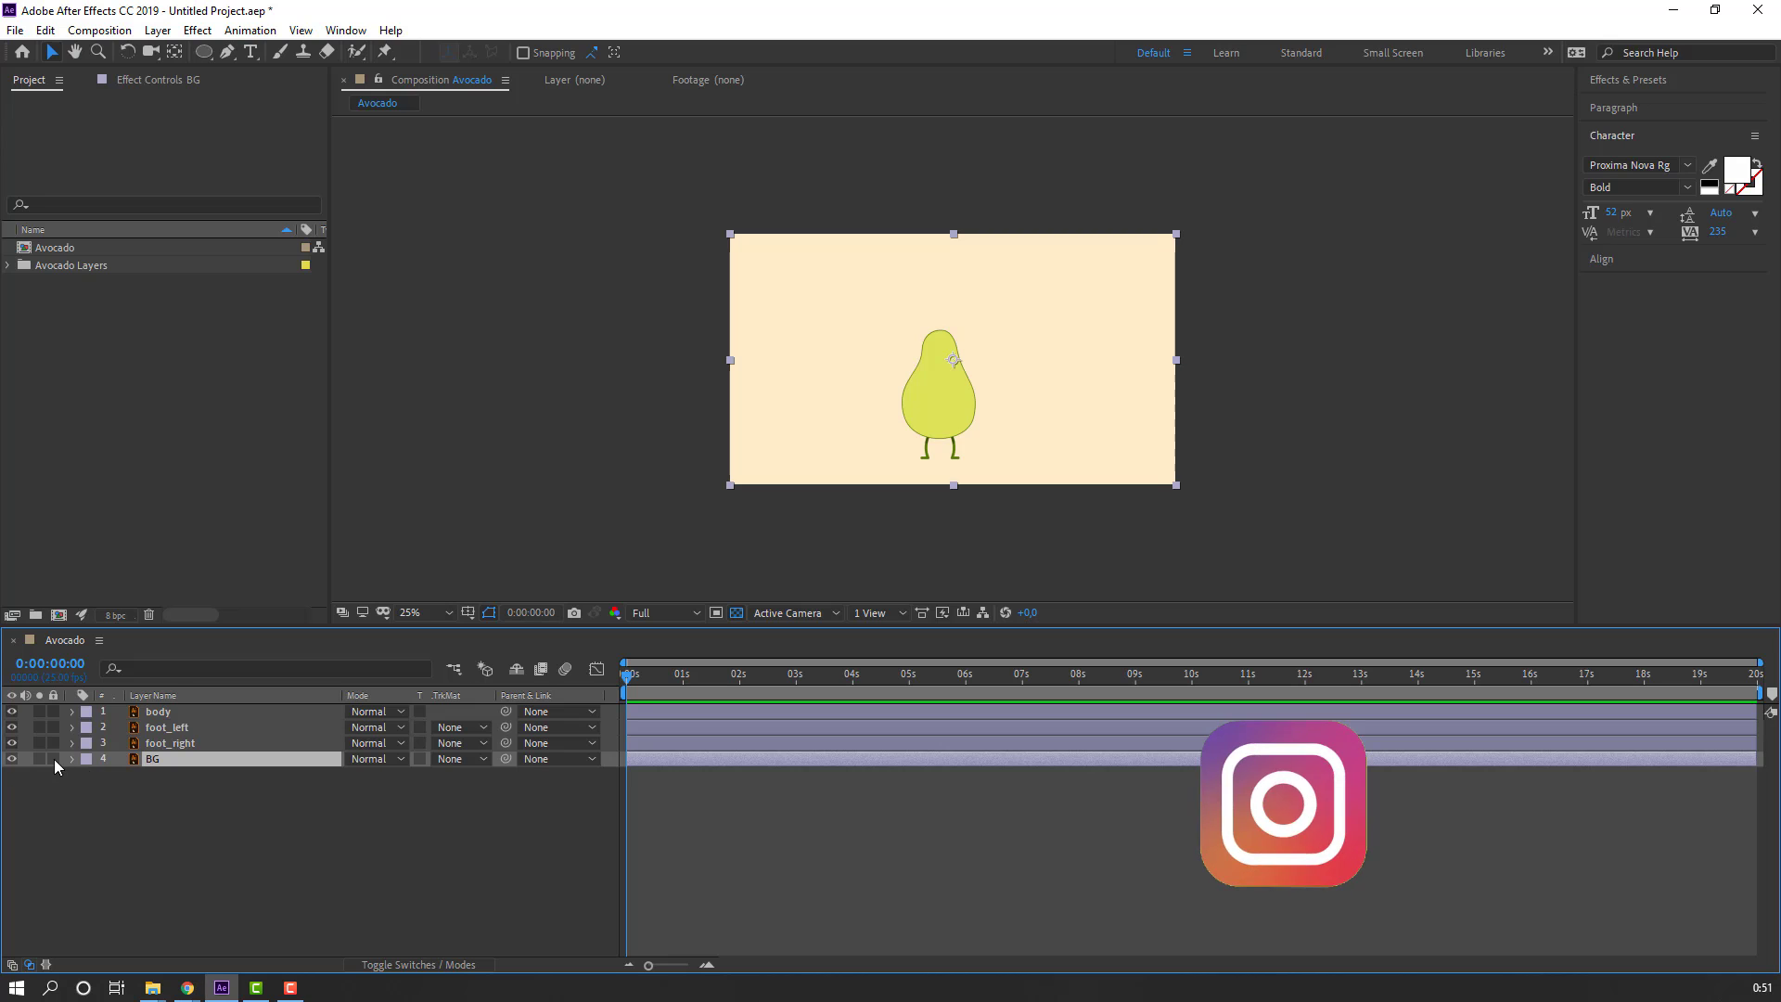
click(53, 759)
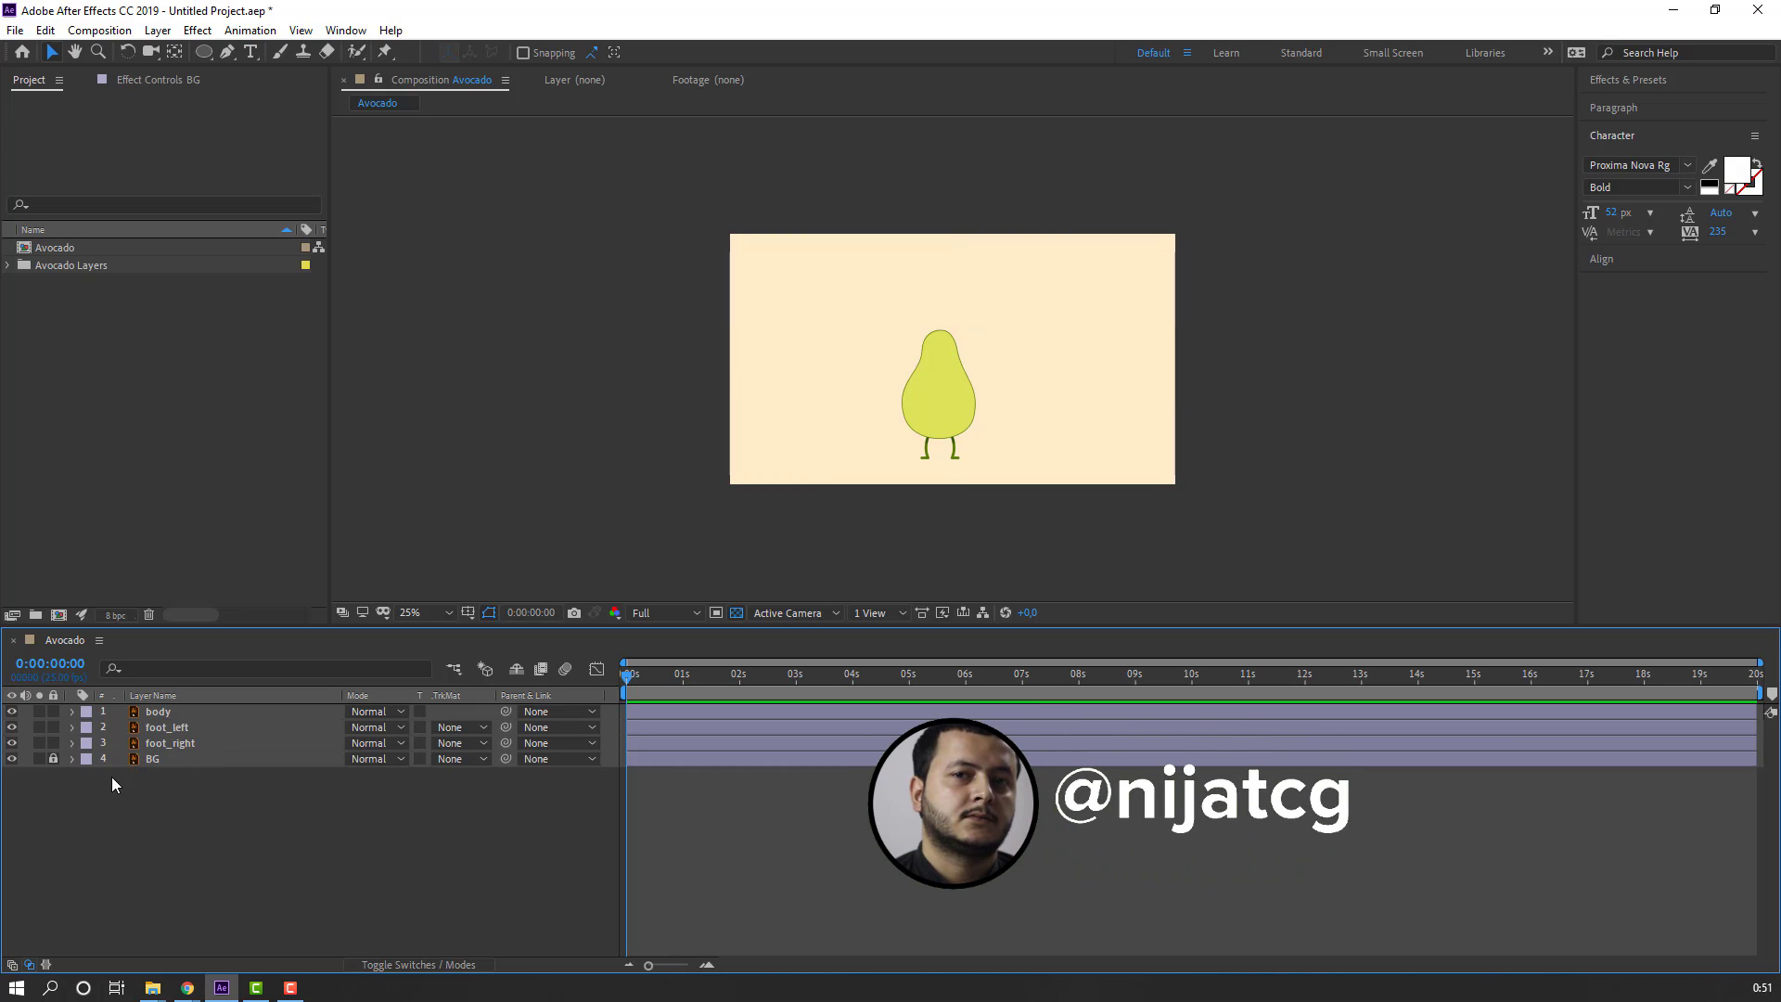
click(169, 742)
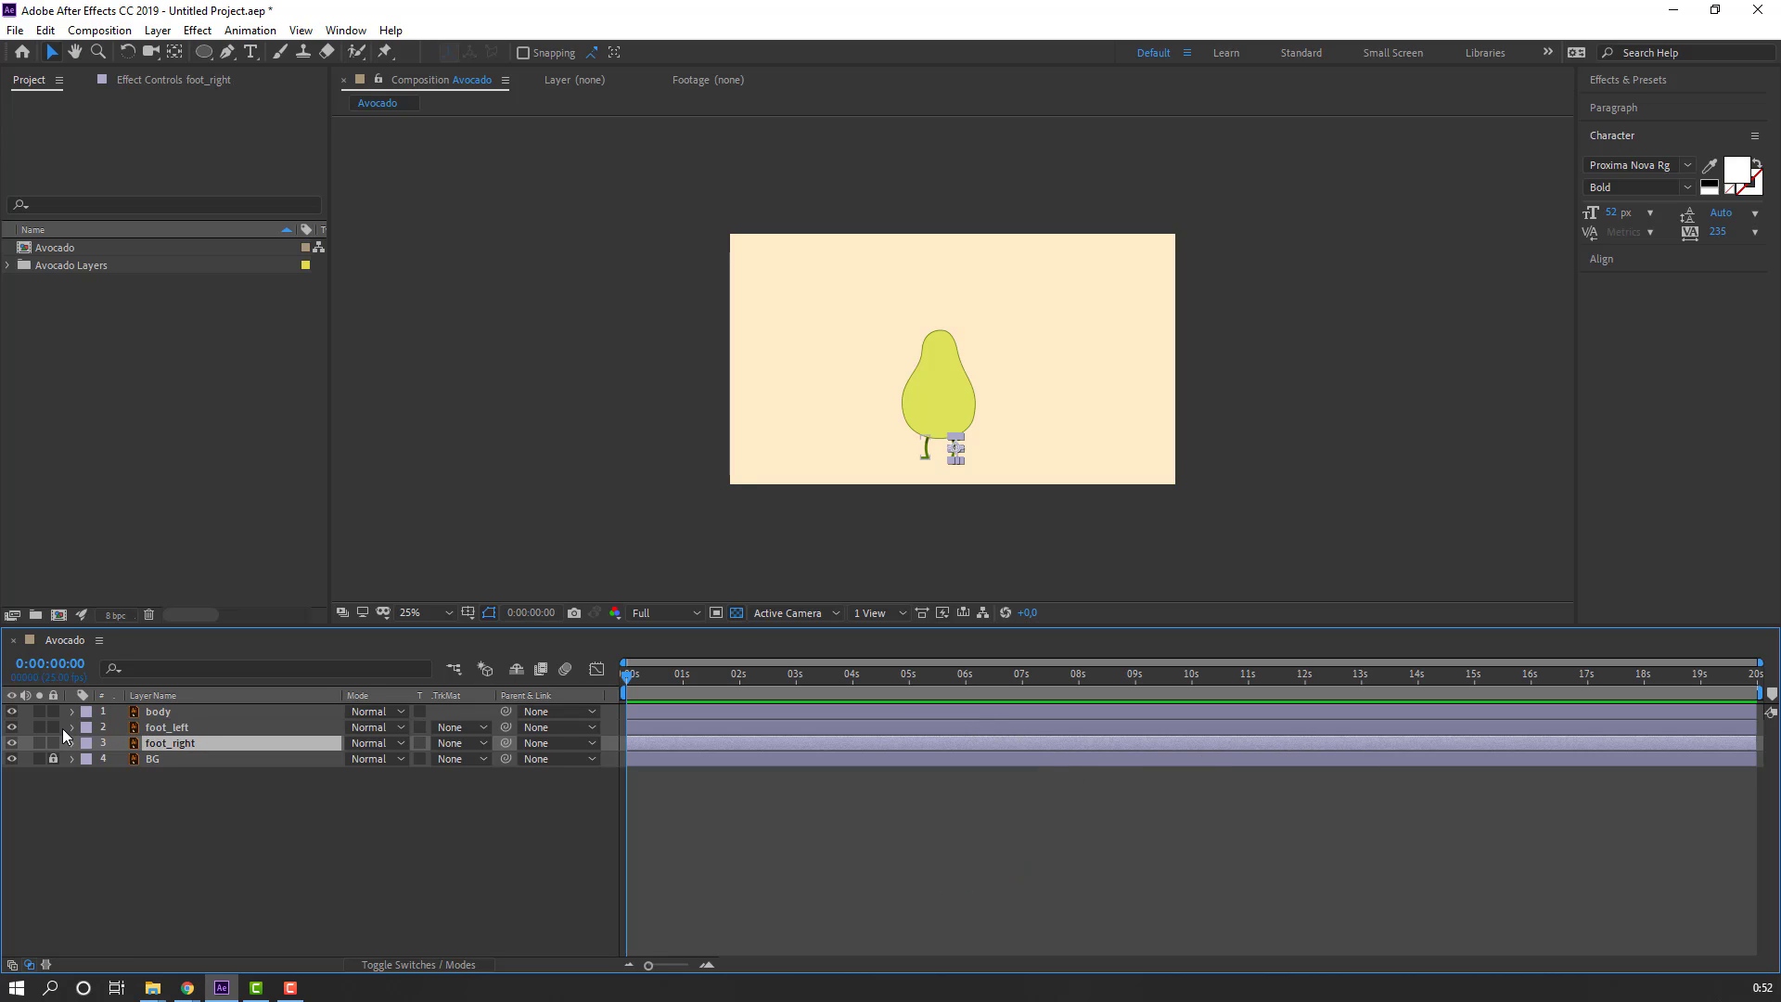
drag(53, 727, 53, 744)
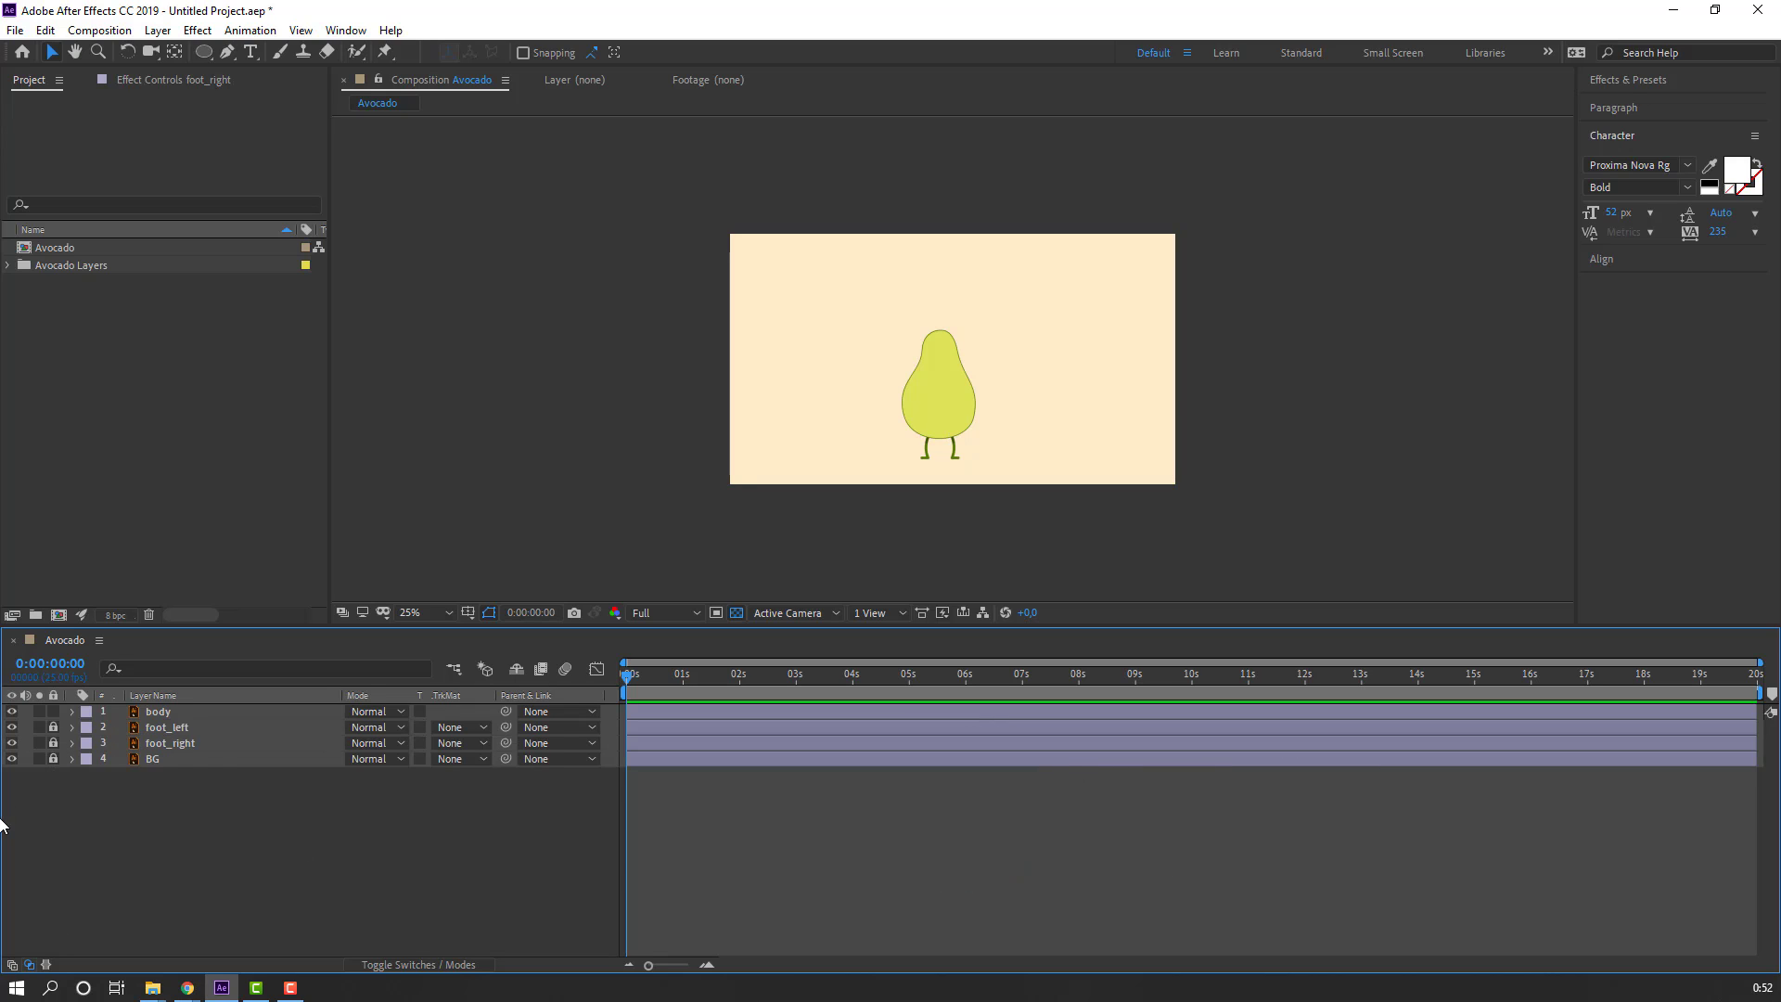
Step: Reveal the body layer's Position and enable keyframing for it at 0:00:00:00
click(158, 711)
scroll(917, 438, up, 4)
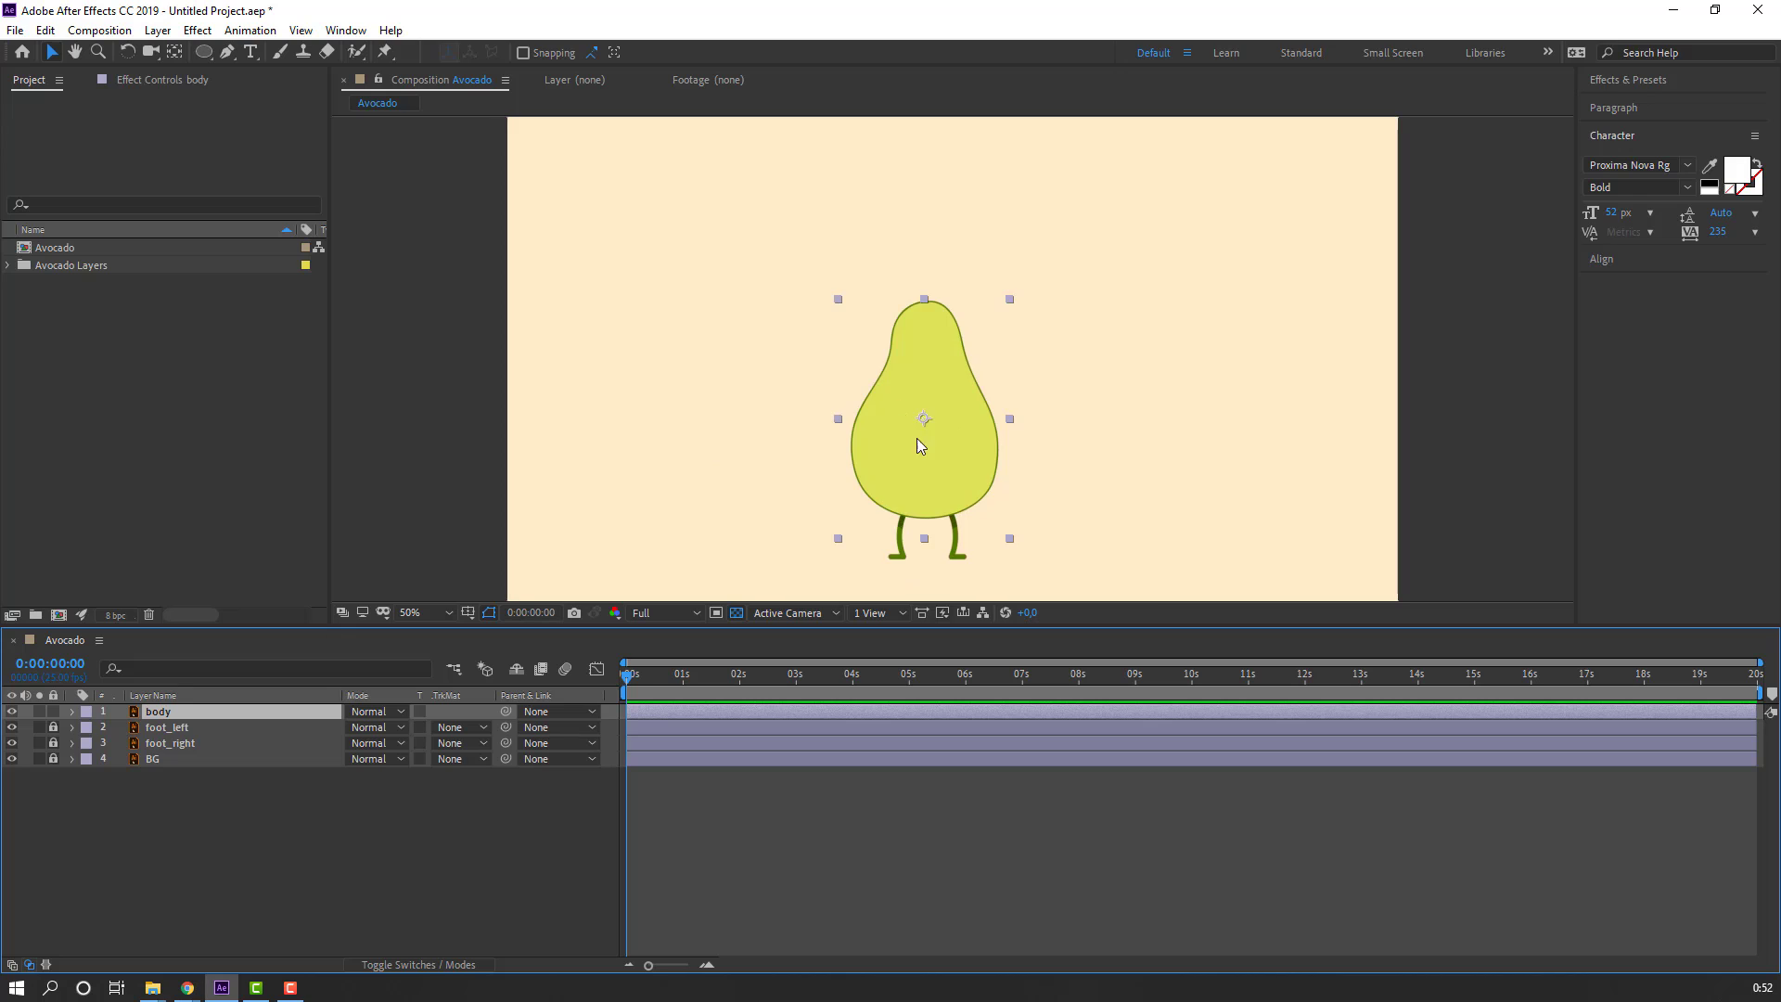
scroll(876, 338, down, 2)
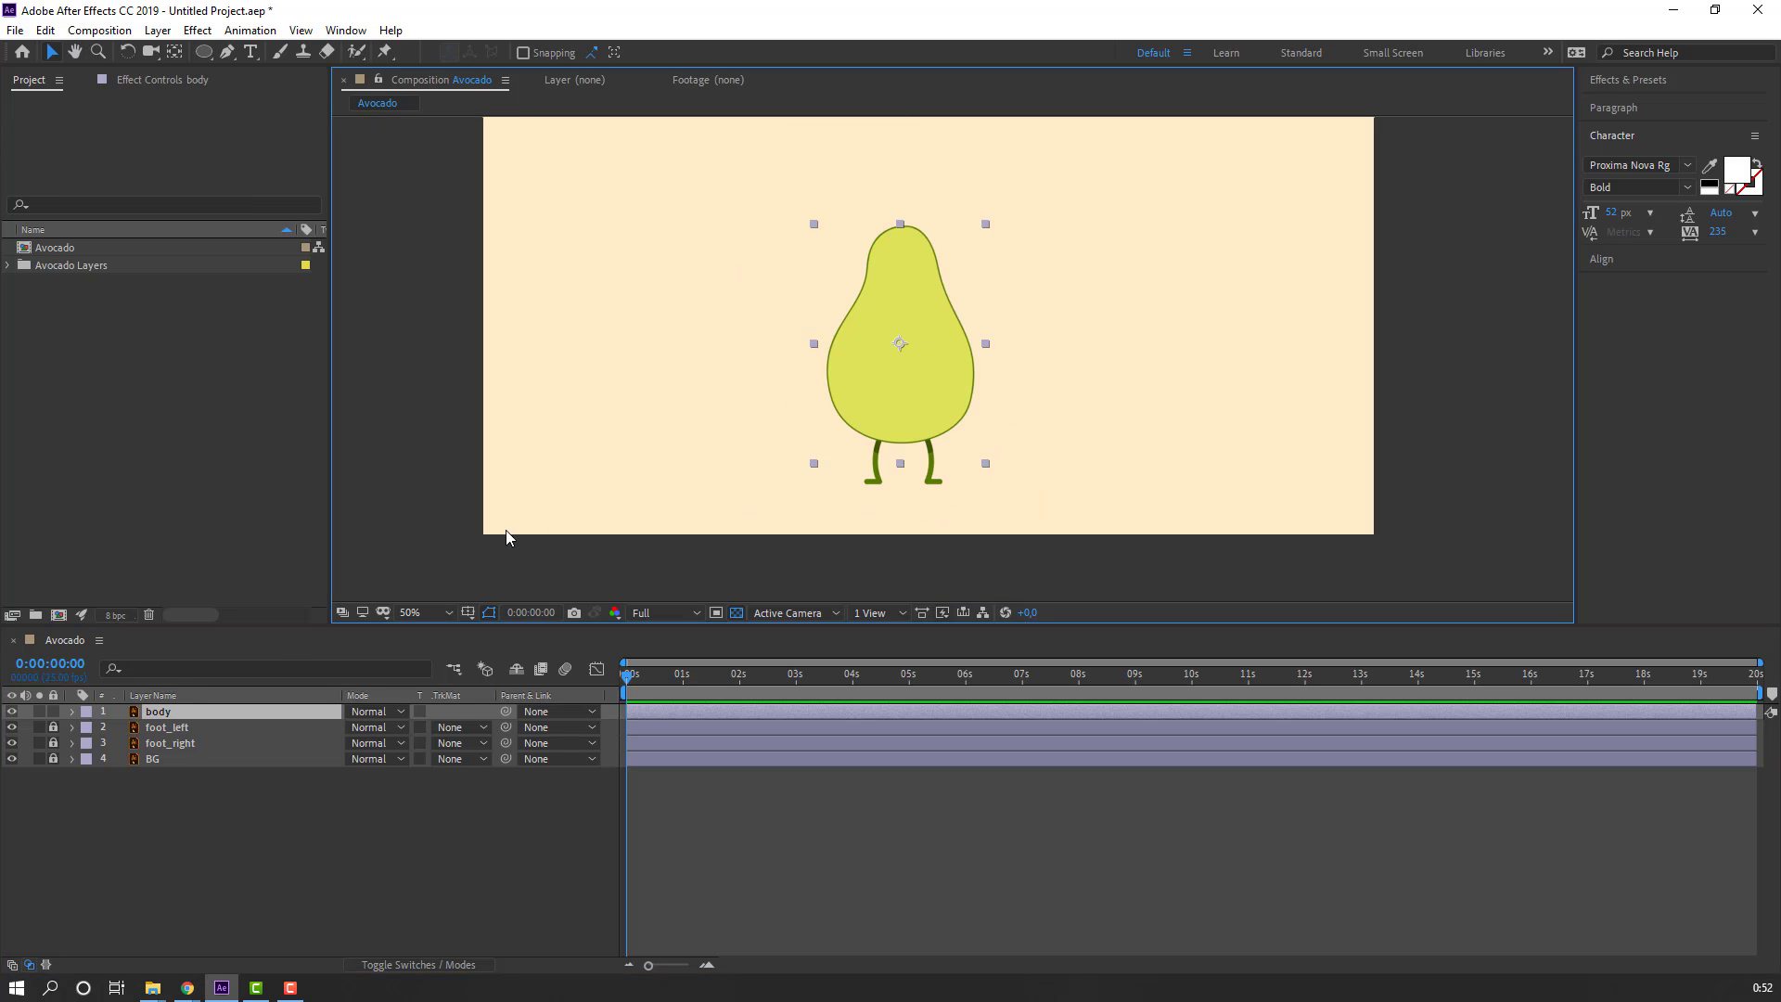
key(p)
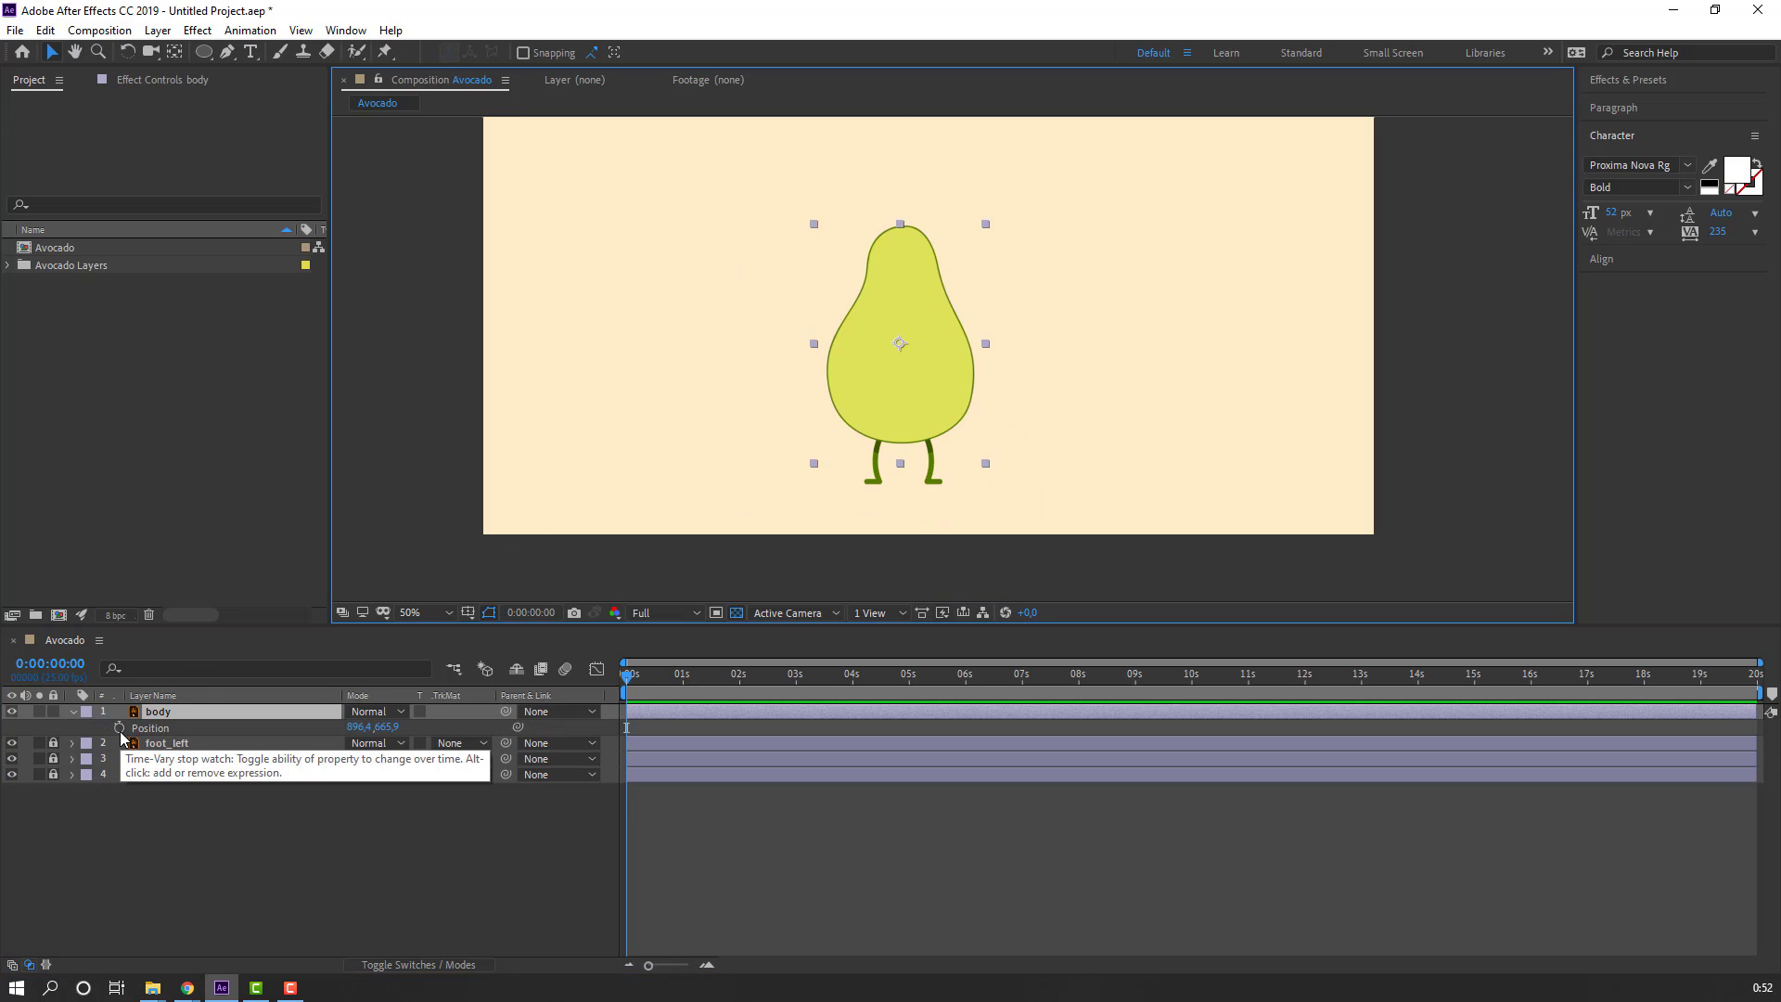
click(120, 729)
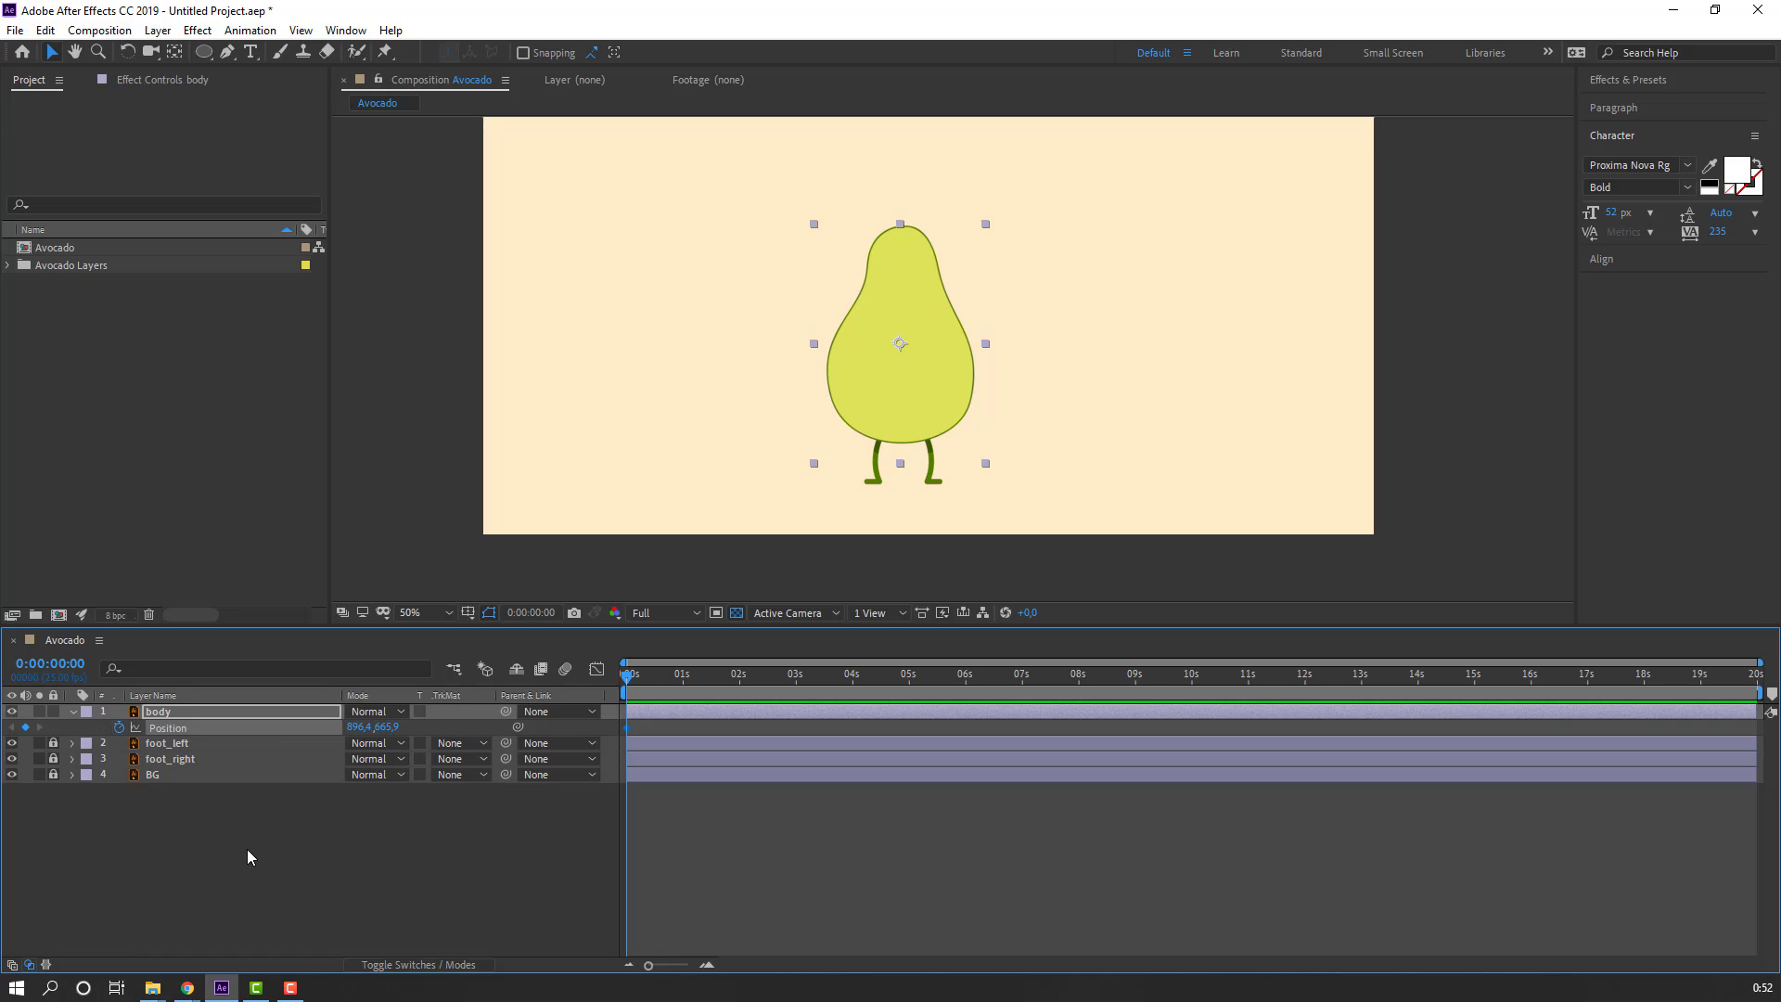
Step: Add body Position keyframes with Y at 696.9 on 0:00:00:10 and Y at 674.9 on 0:00:00:20
key(shift+Page_Down)
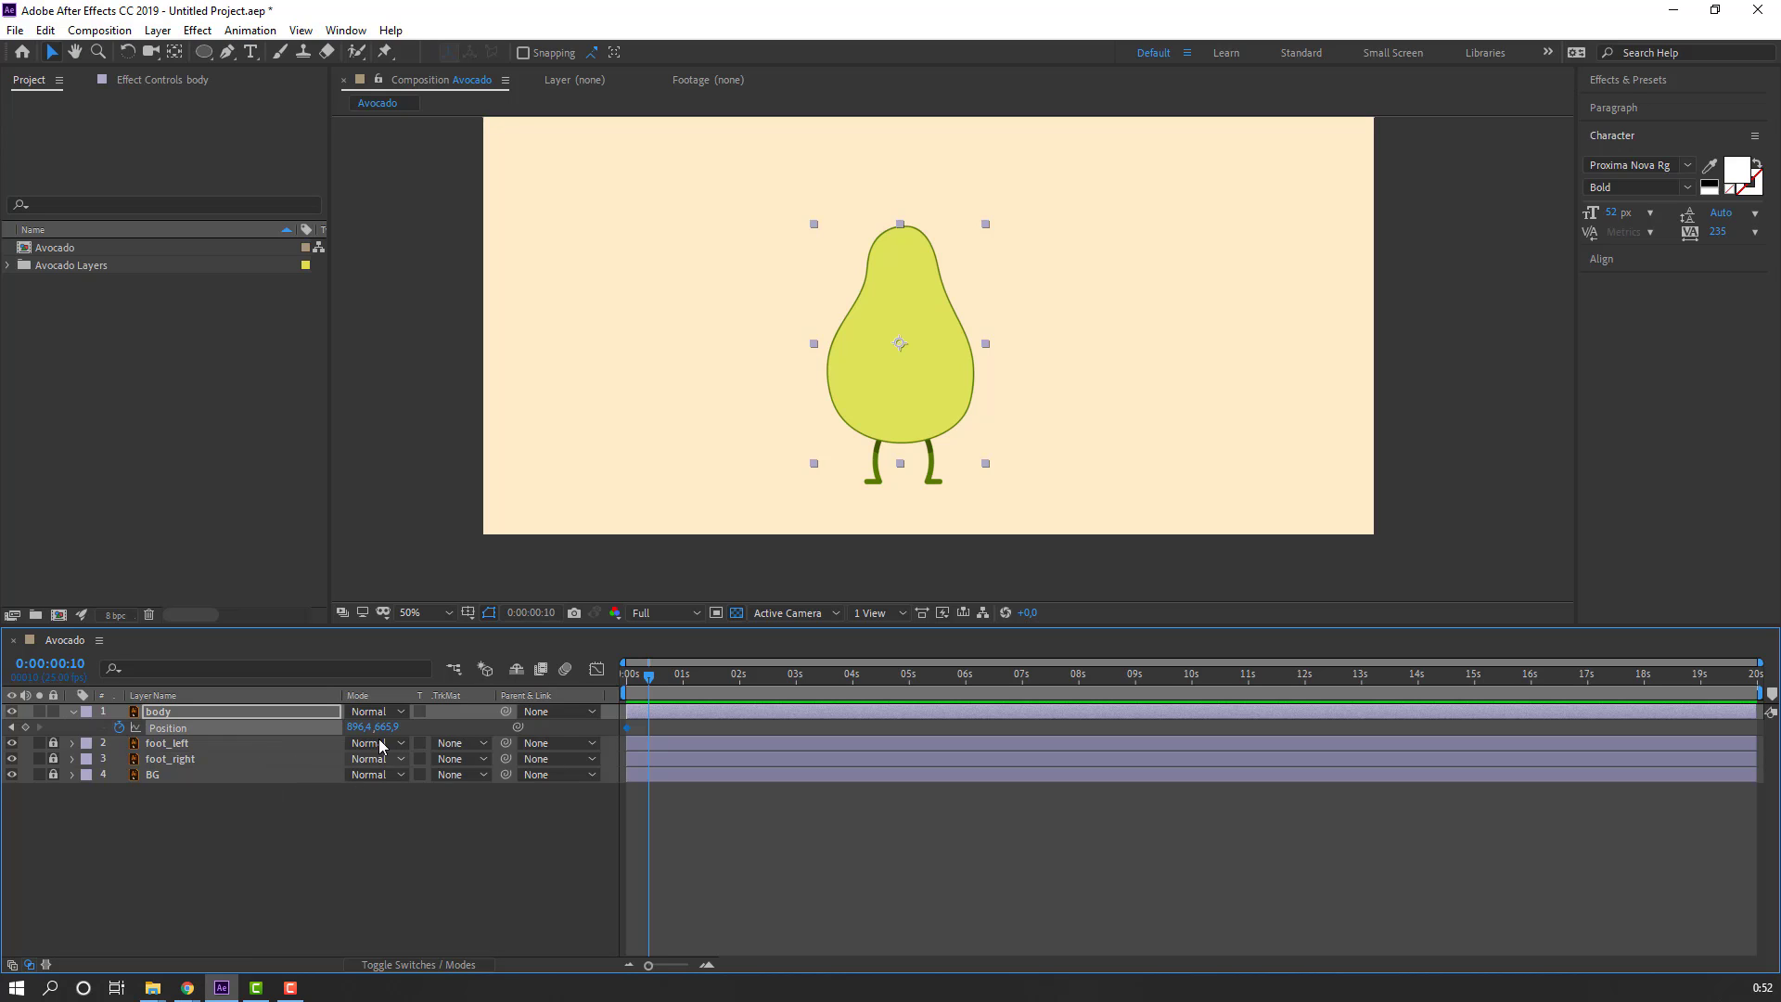
drag(384, 730, 400, 738)
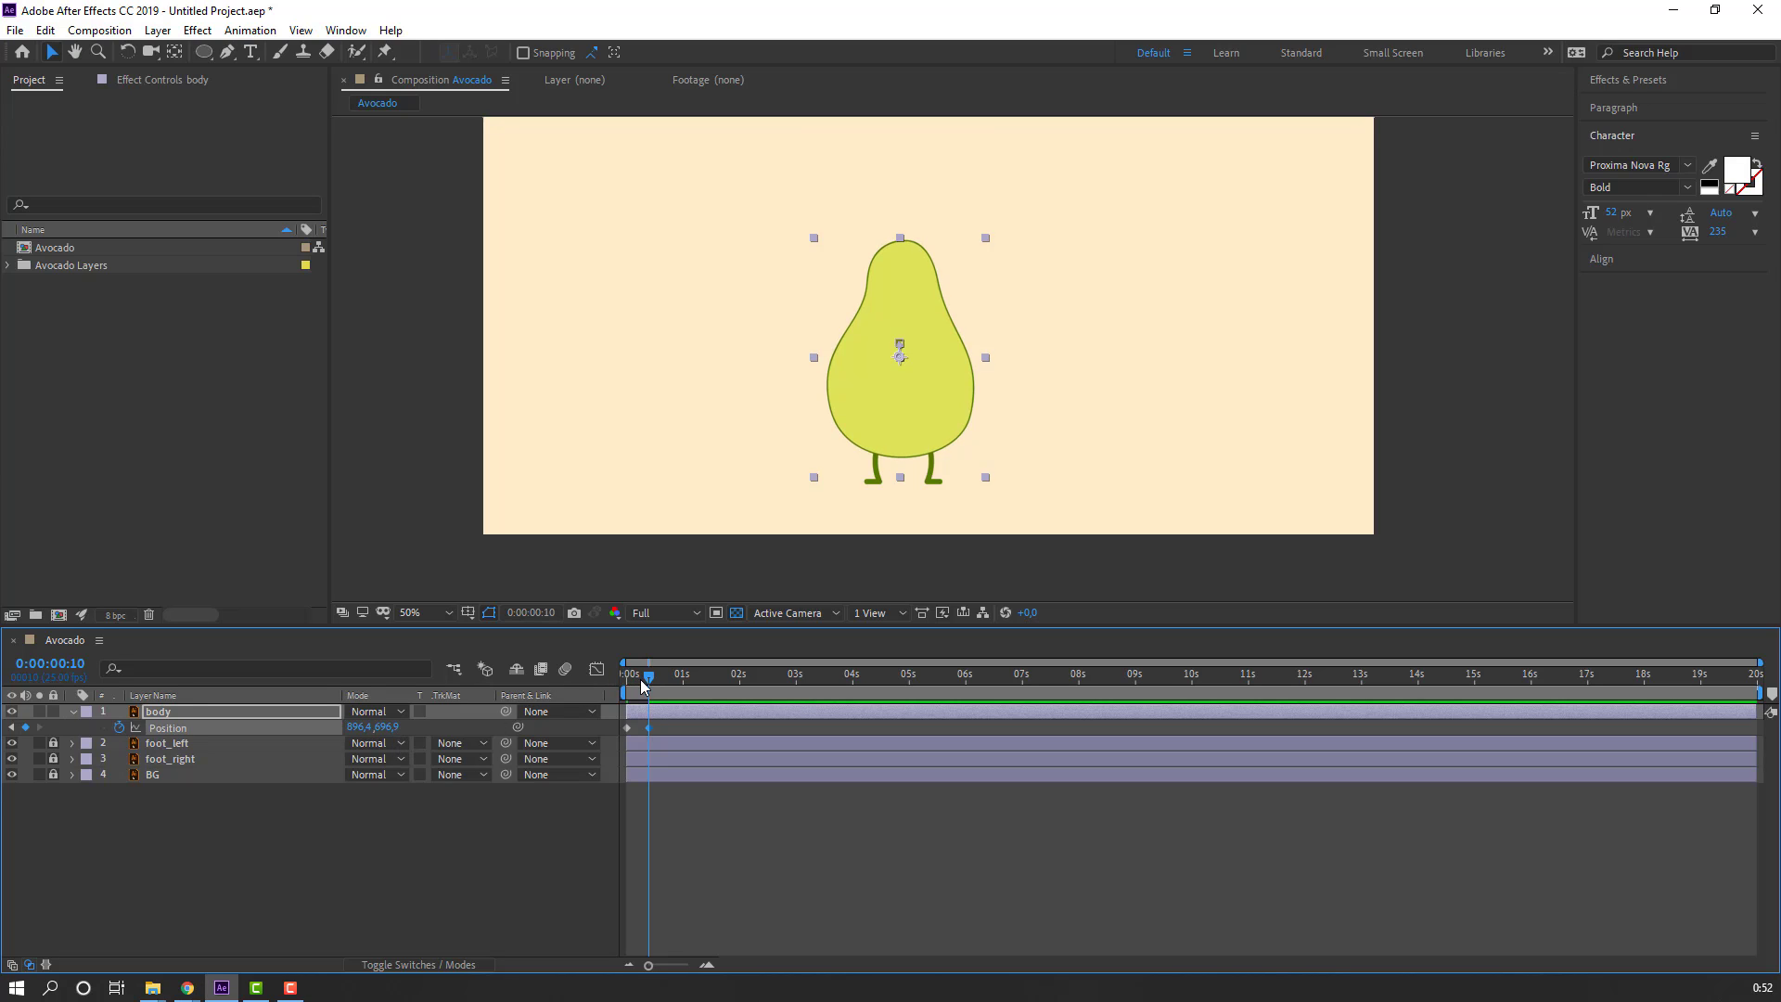
mouse_move(641, 680)
mouse_down()
mouse_move(622, 683)
mouse_move(646, 688)
mouse_up()
key(shift+Page_Down)
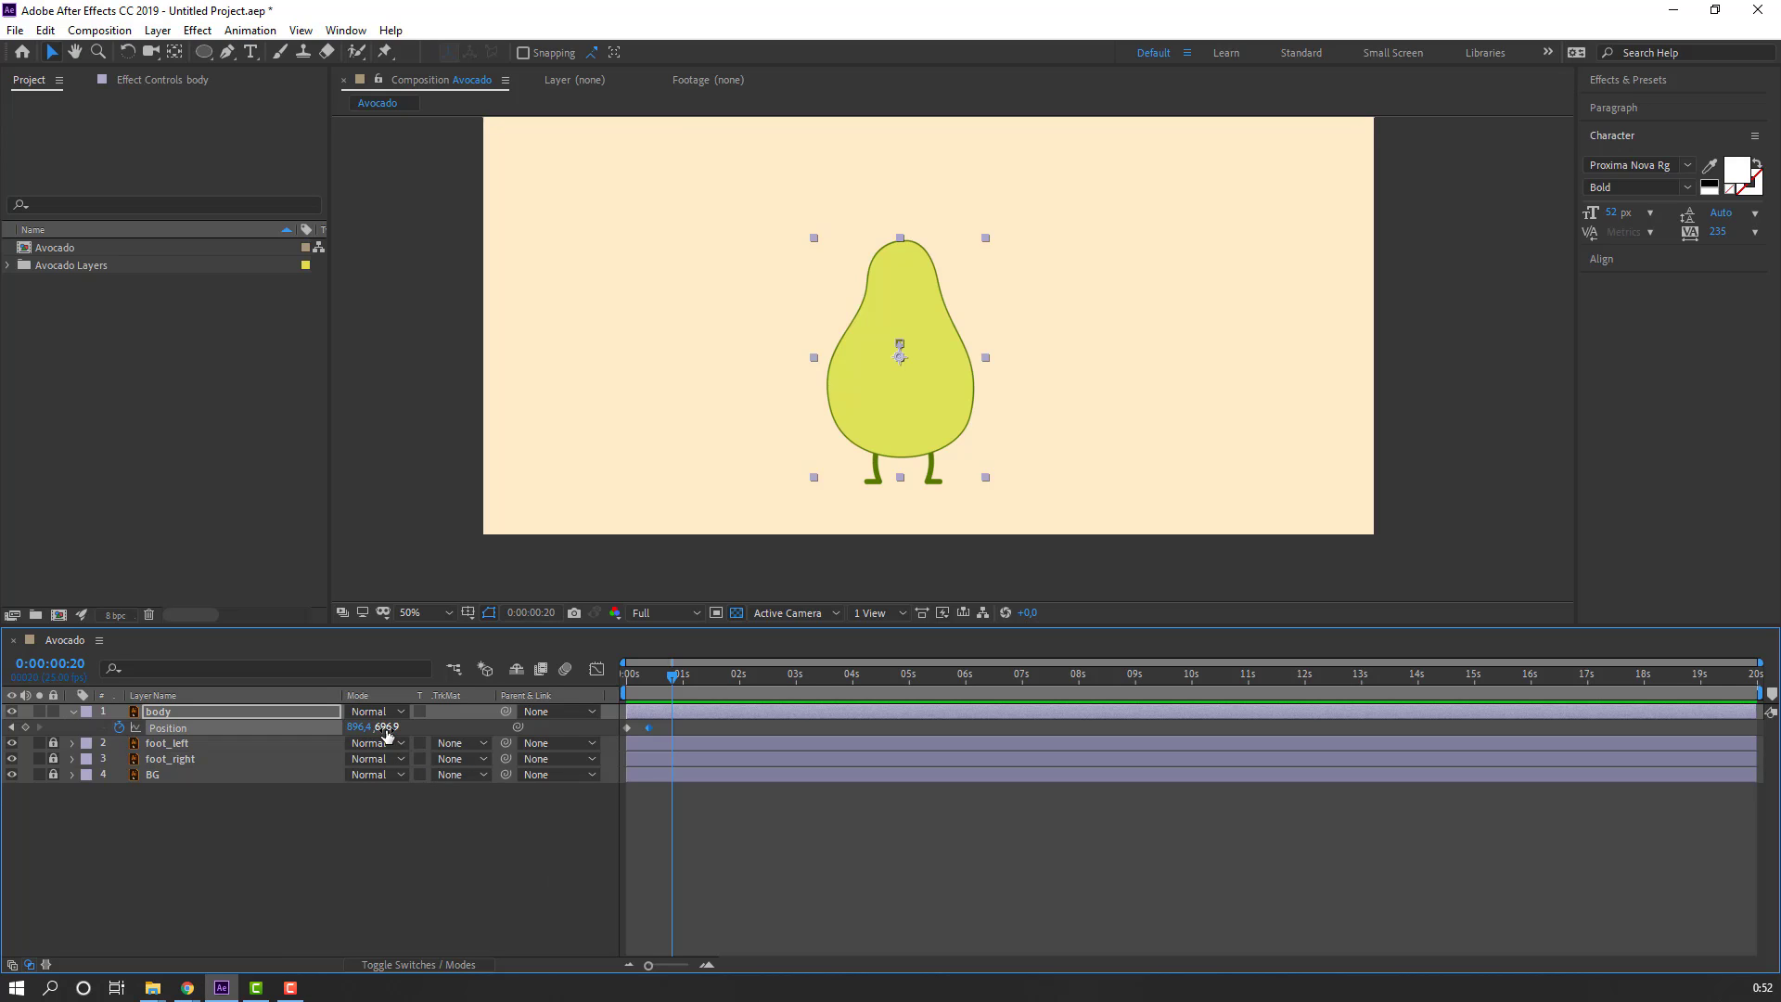
drag(387, 735, 364, 727)
mouse_move(671, 682)
mouse_down()
mouse_move(599, 684)
mouse_move(671, 694)
mouse_up()
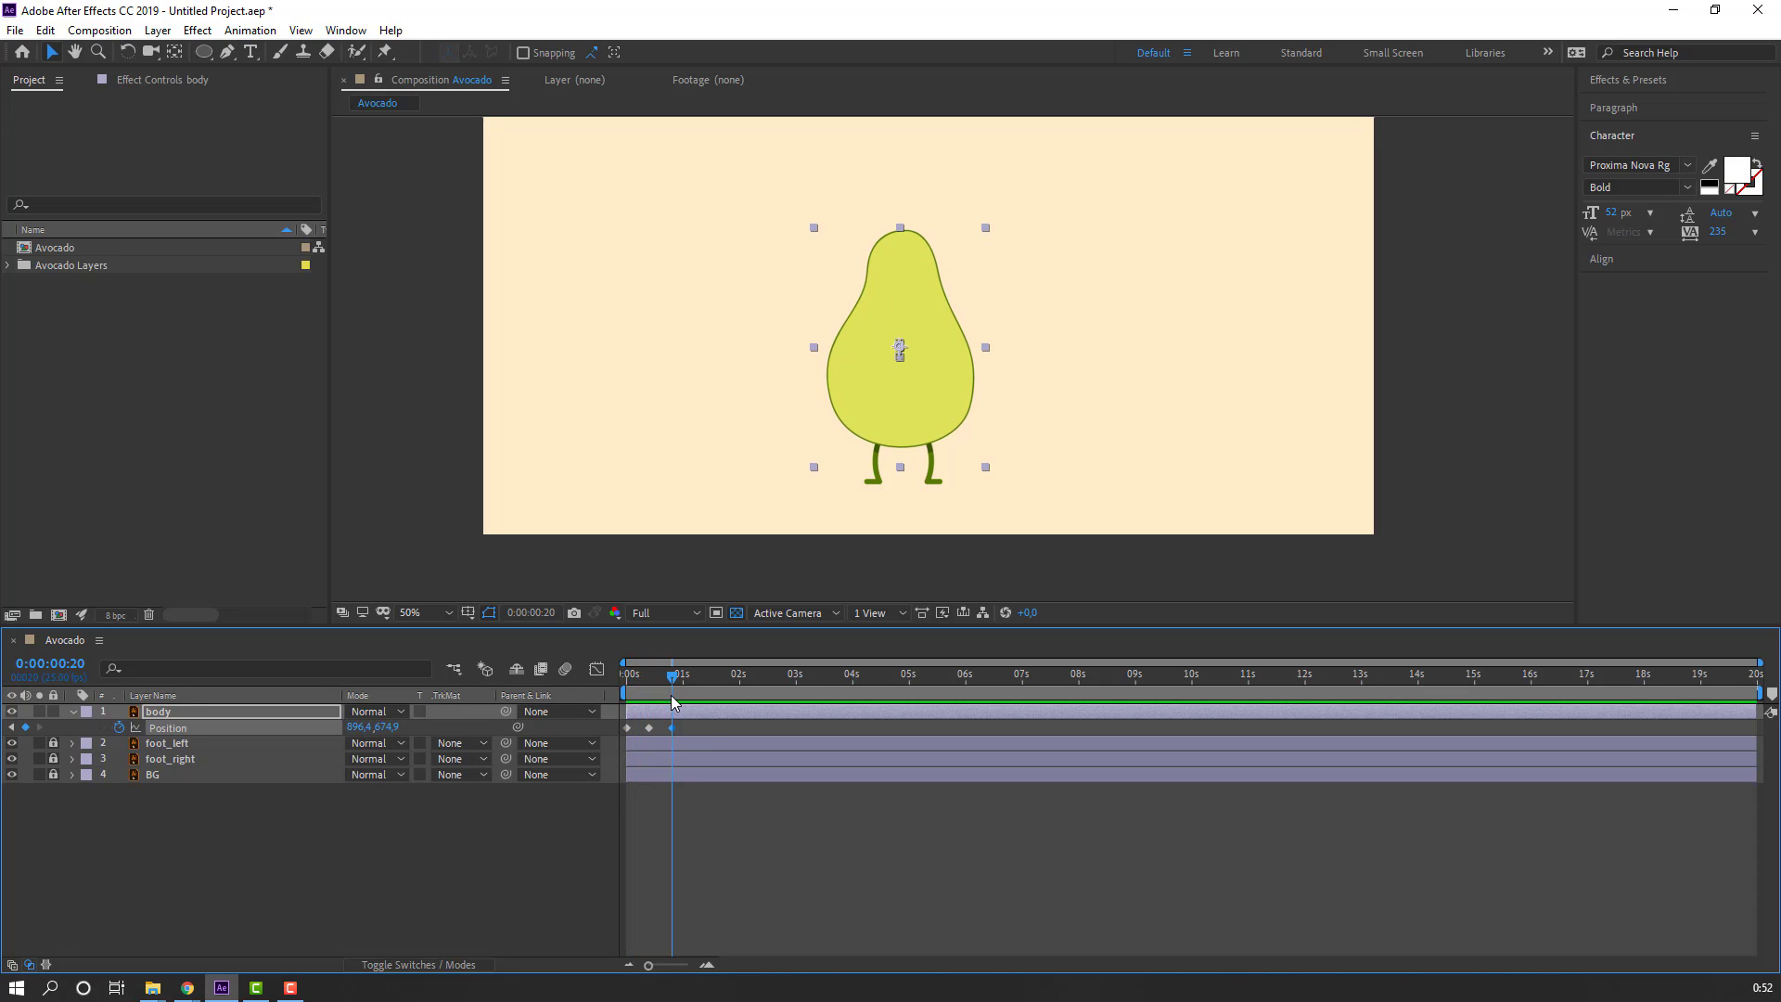
Step: Add body Position keyframes with Y at 683.9 on 0:00:01:05 and Y at 665.9 on 0:00:01:15
key(shift+Page_Down)
key(ctrl+v)
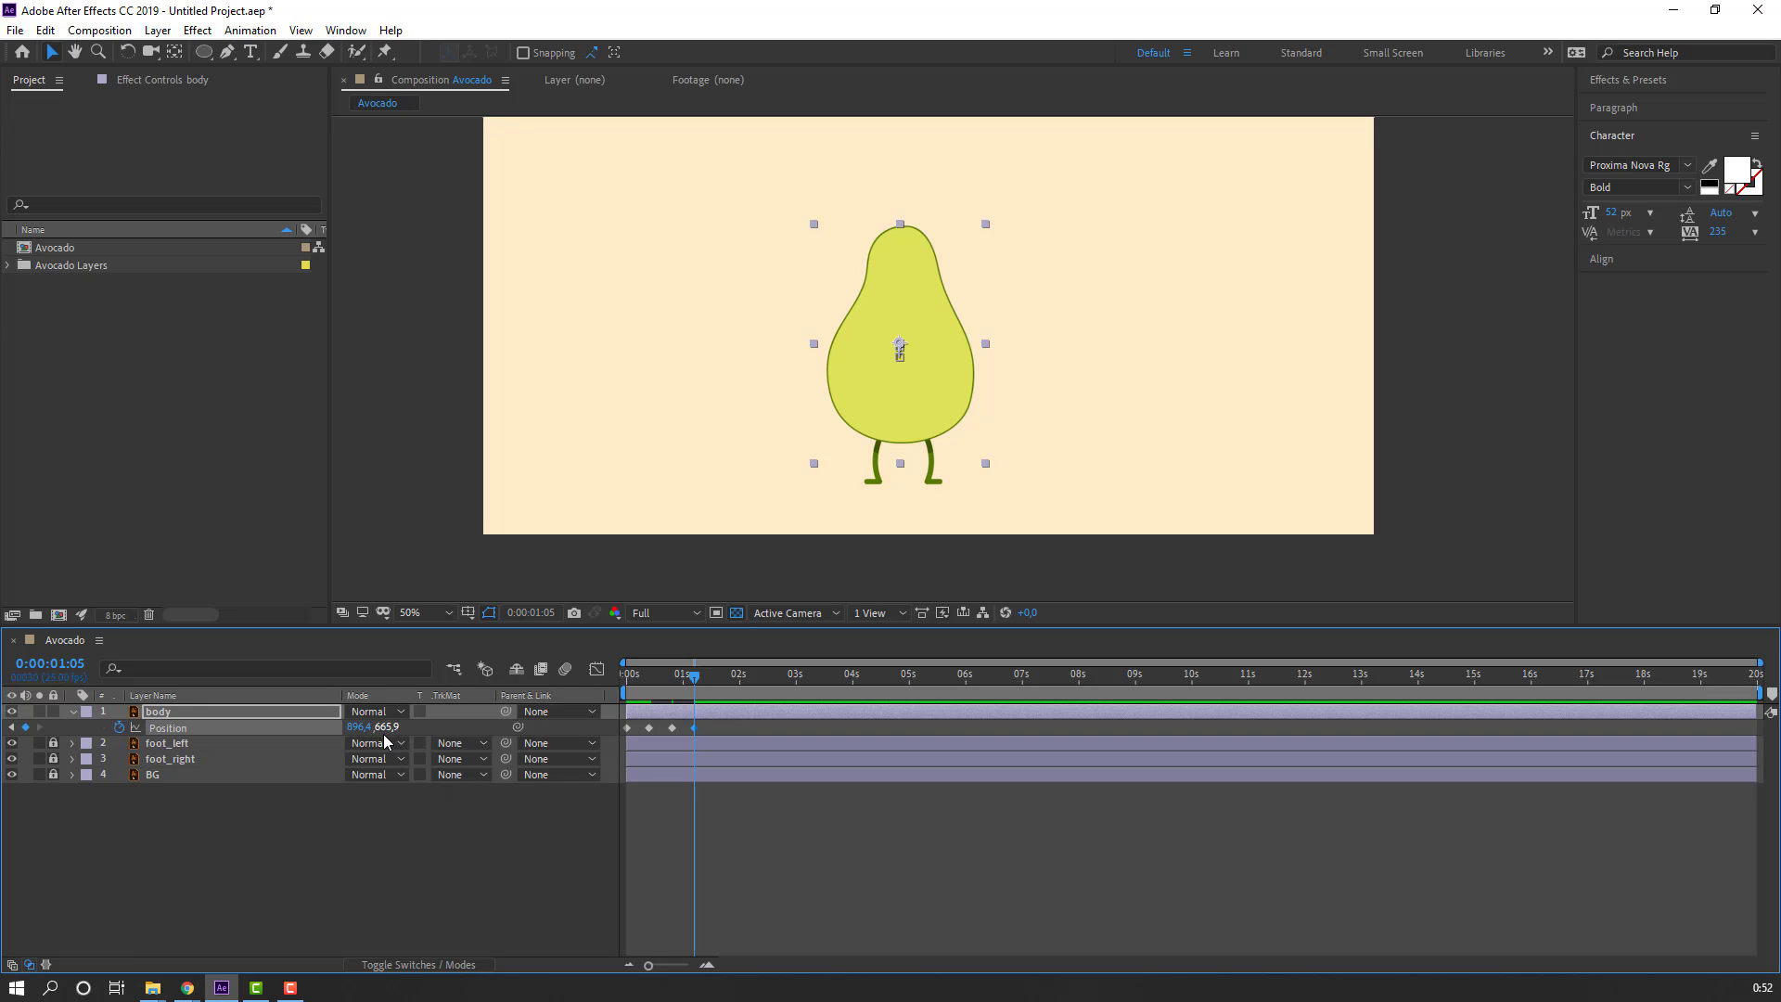
drag(383, 728, 400, 728)
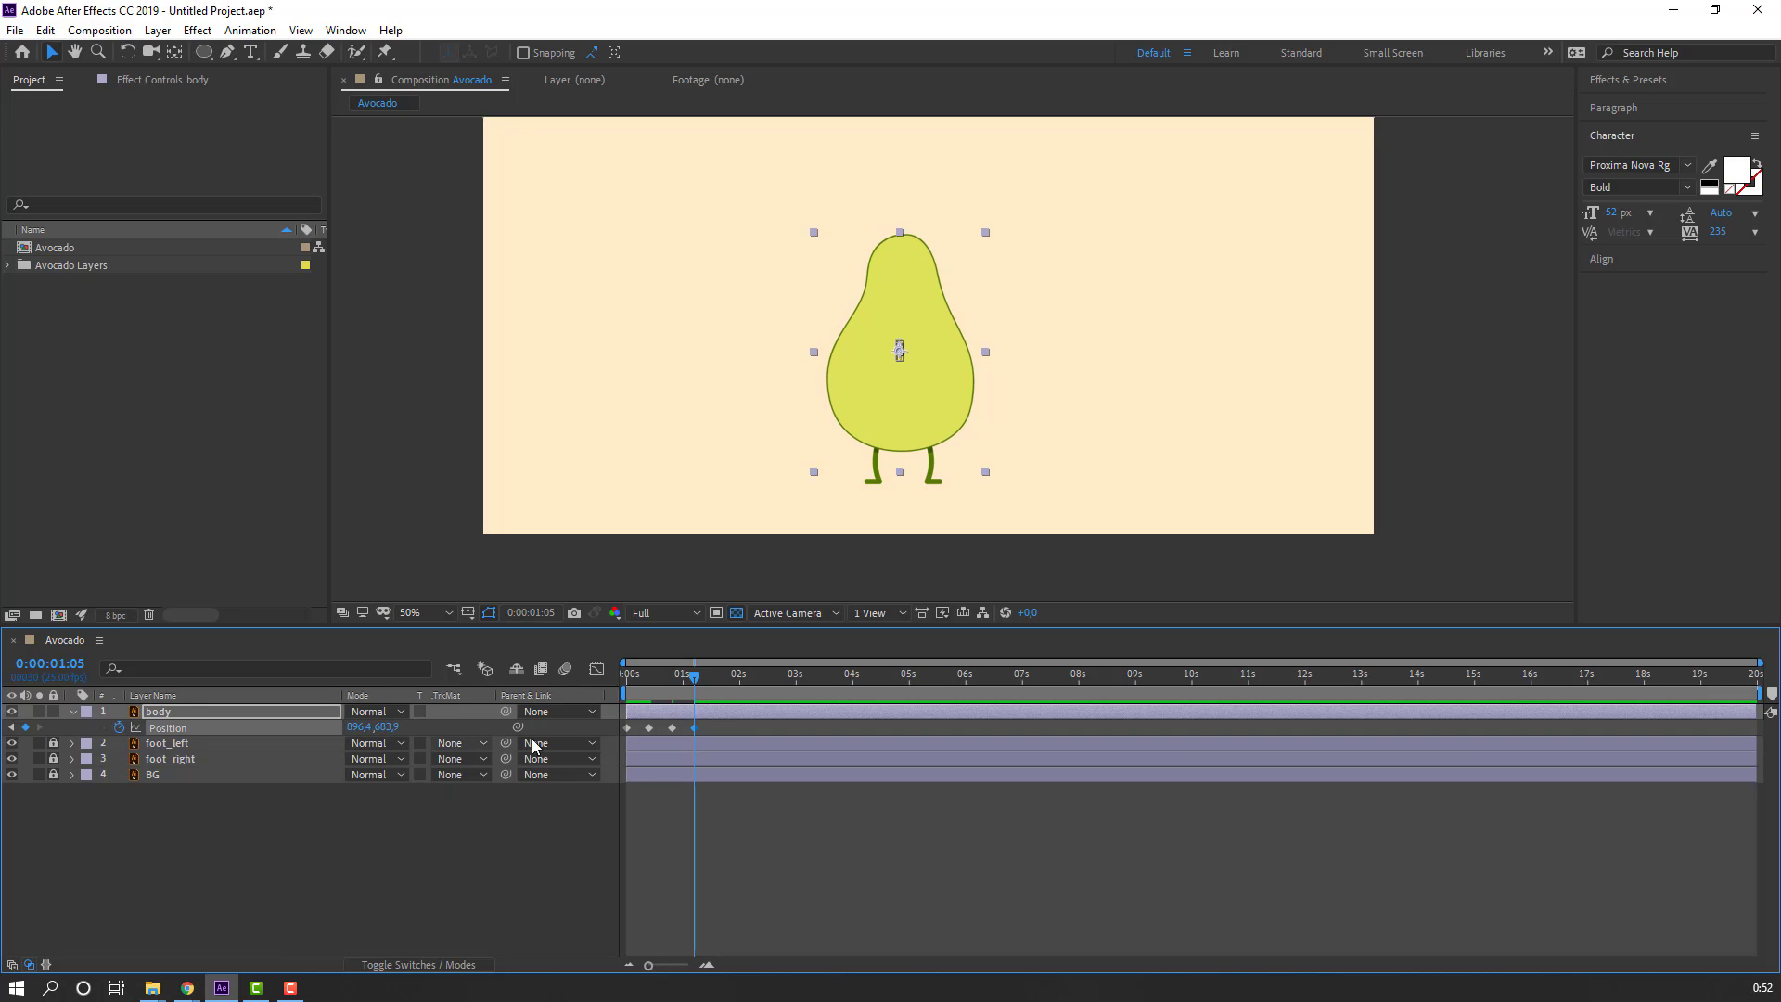
key(shift+Page_Down)
key(ctrl+v)
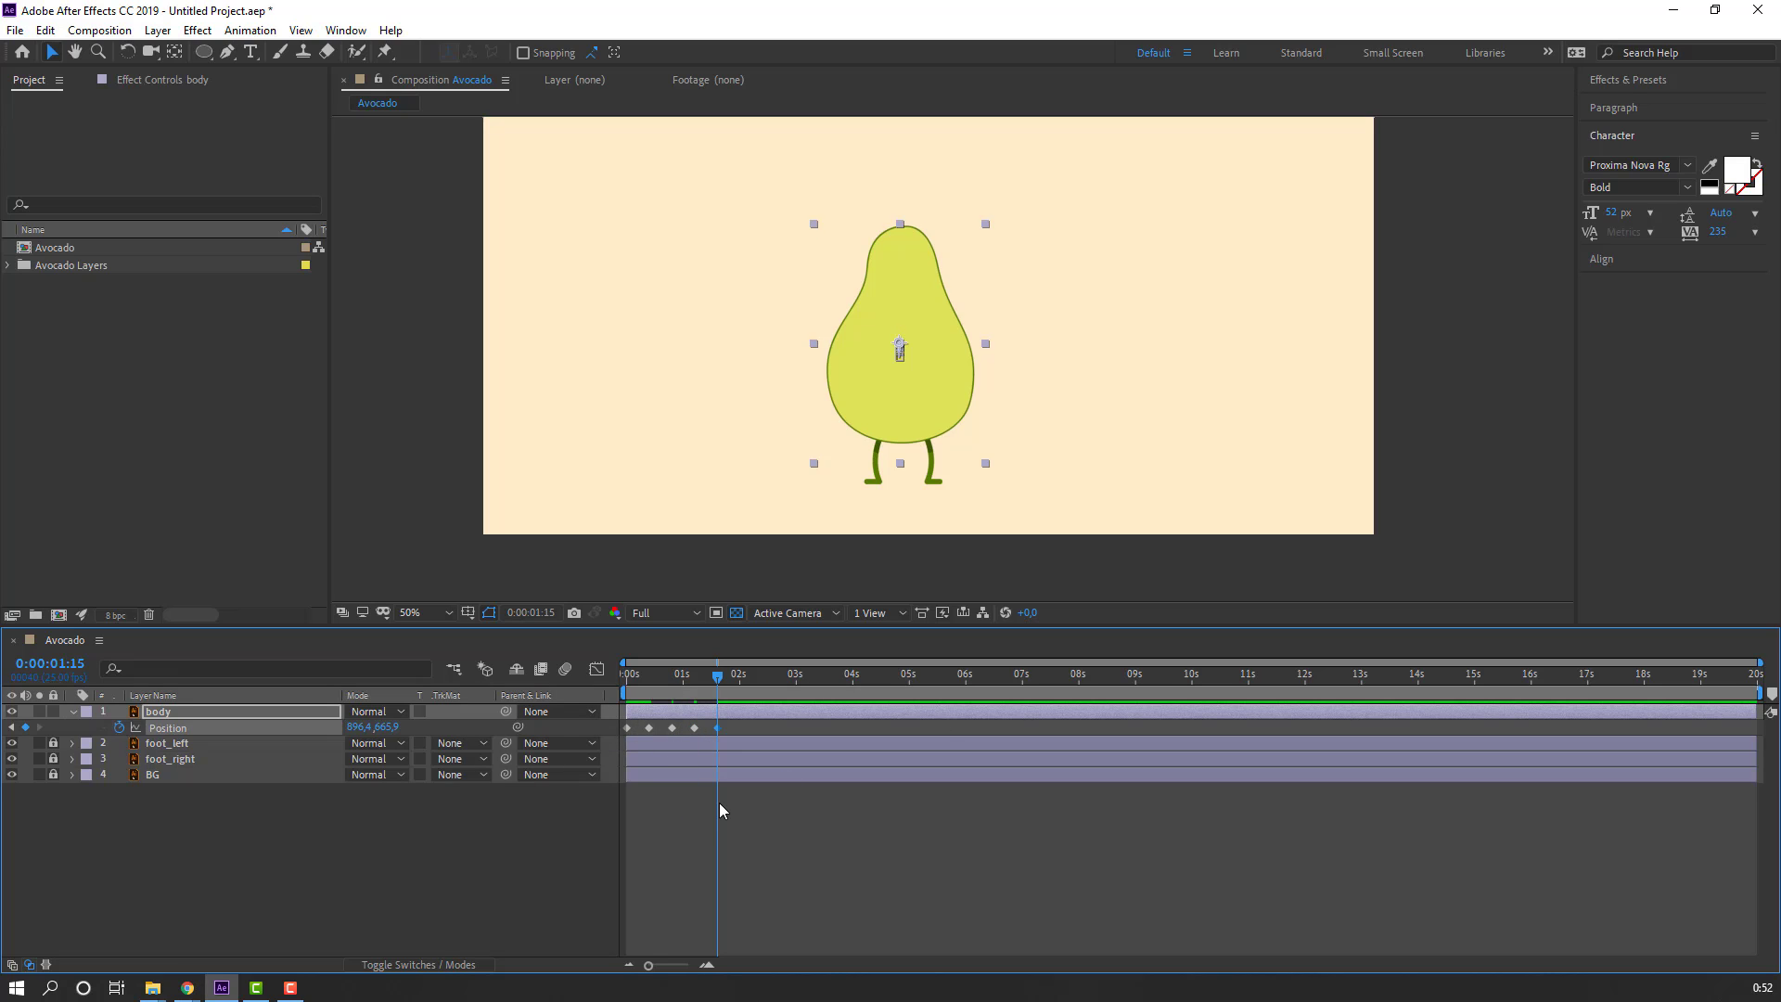
Step: Preview the body's bounce with the work area ending at 0:00:01:15, and extend the work area to about 8 s
key(n)
key(space)
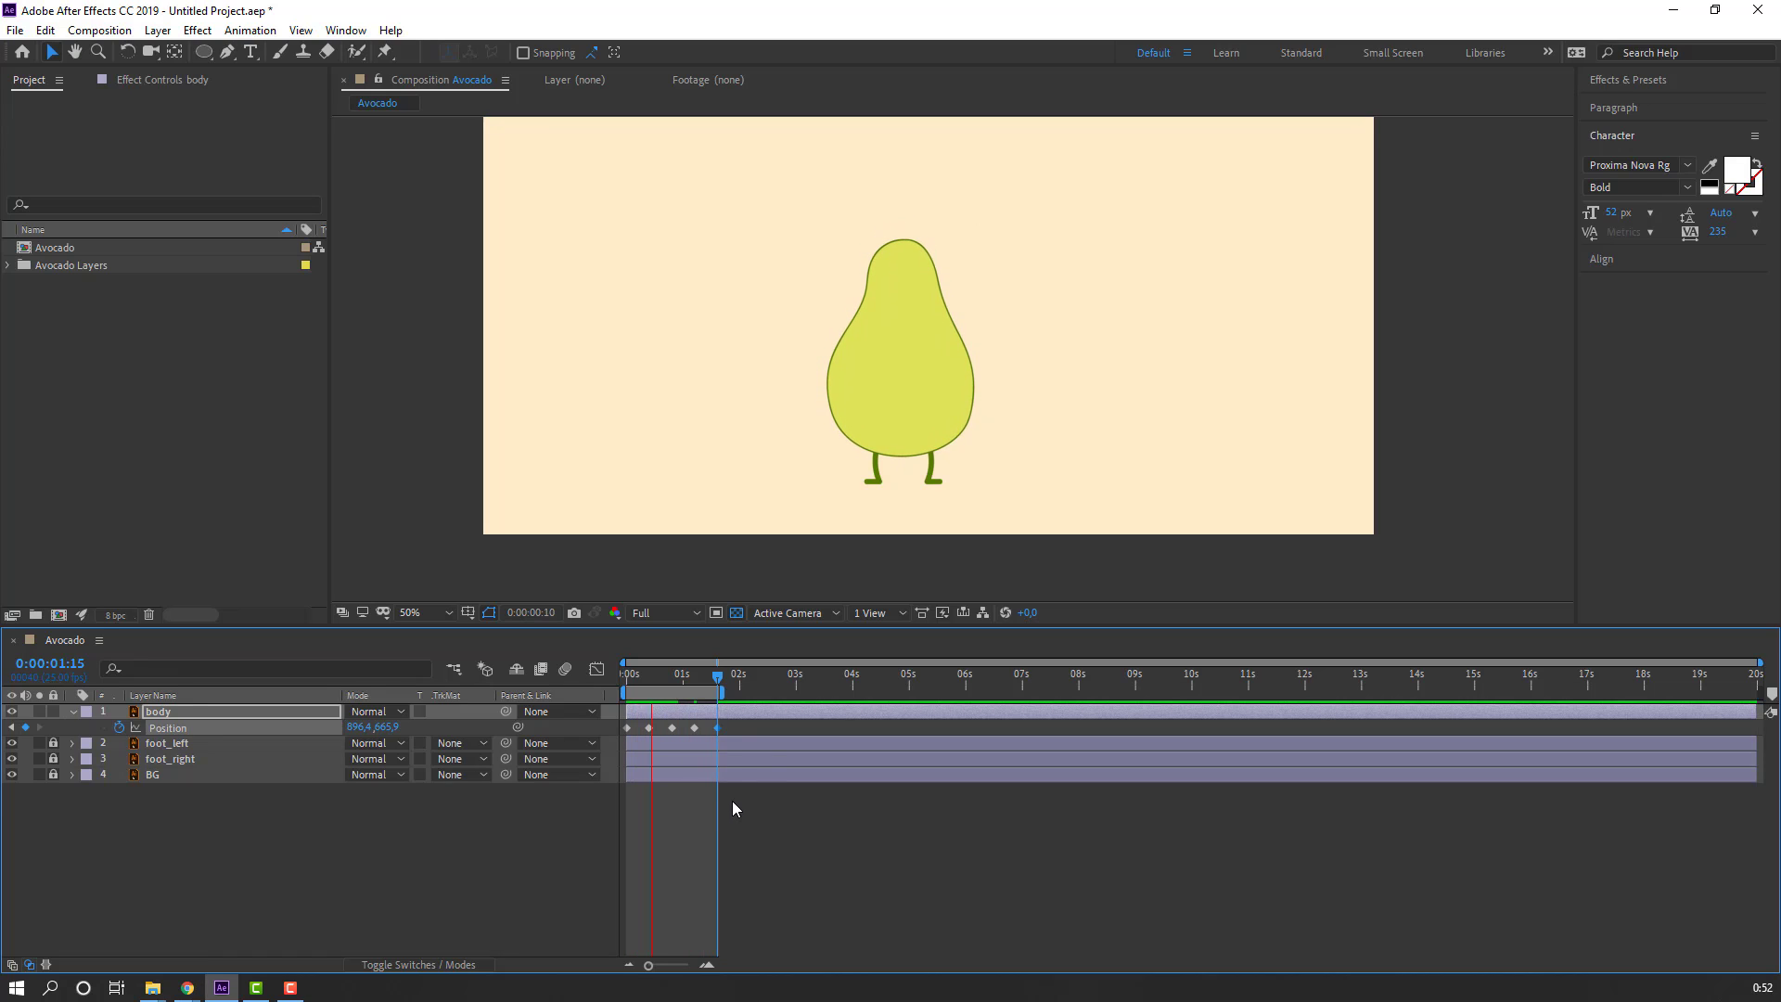
drag(720, 691, 1085, 692)
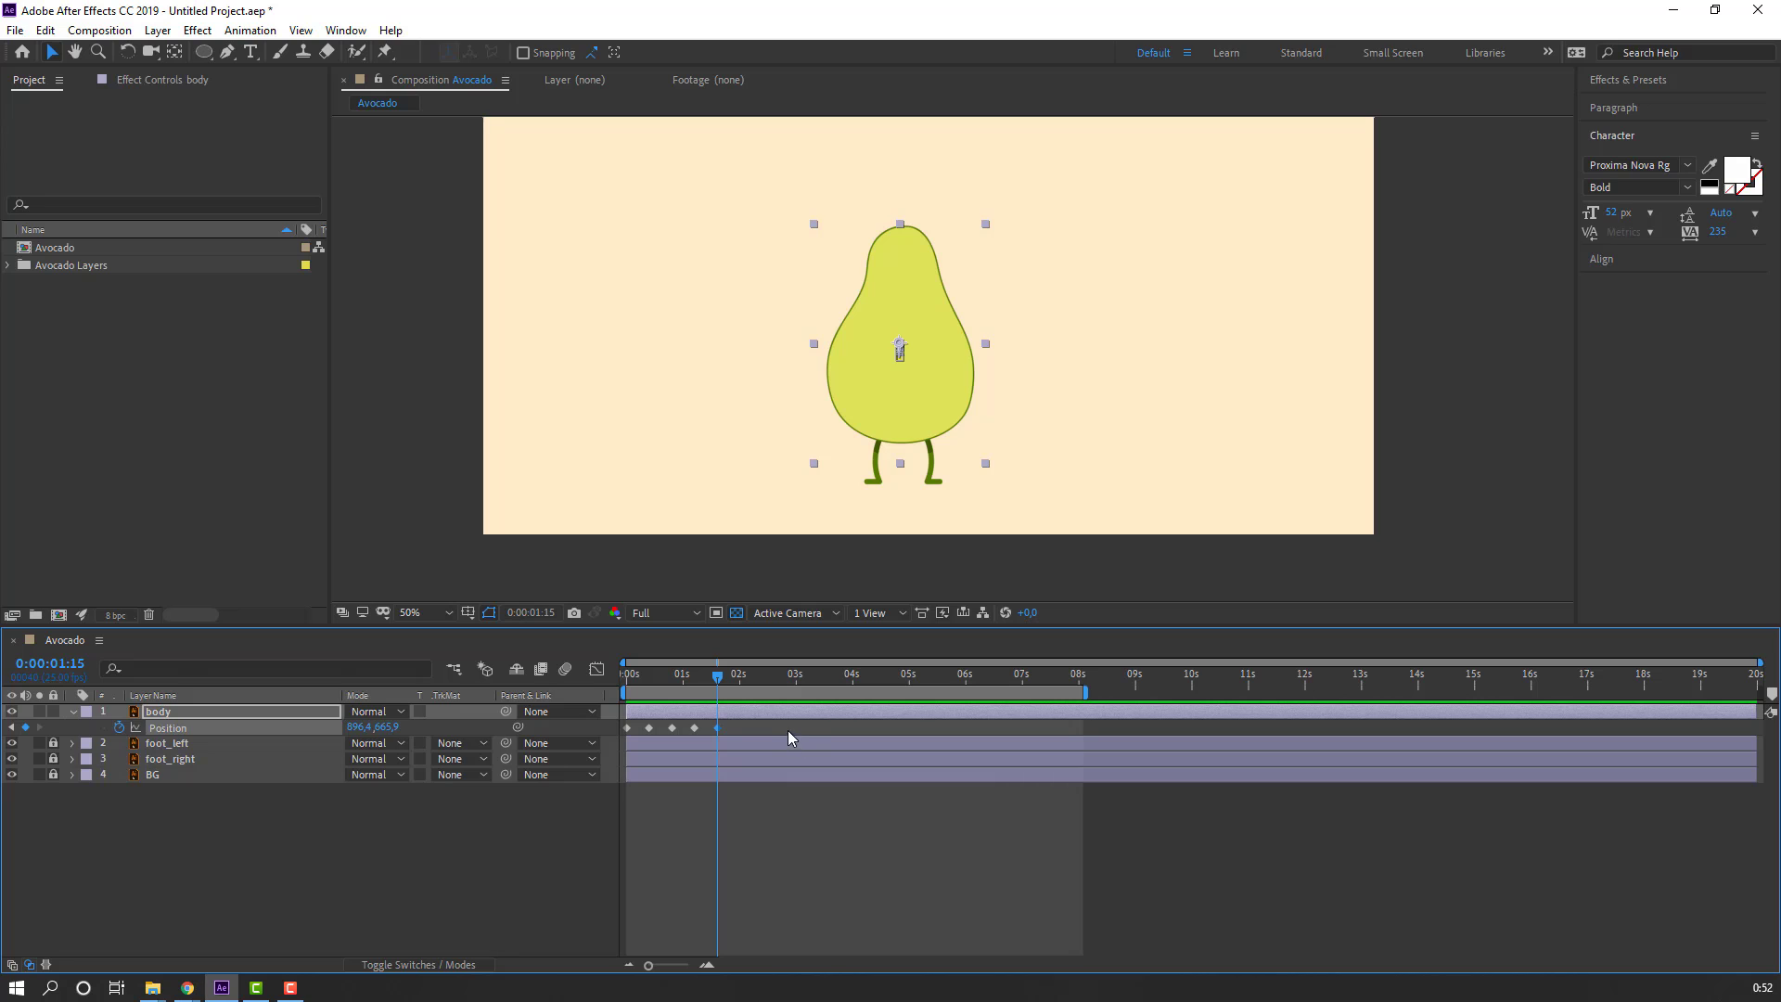
Step: Apply Easy Ease to all of the body's Position keyframes
drag(787, 731, 615, 737)
right_click(627, 729)
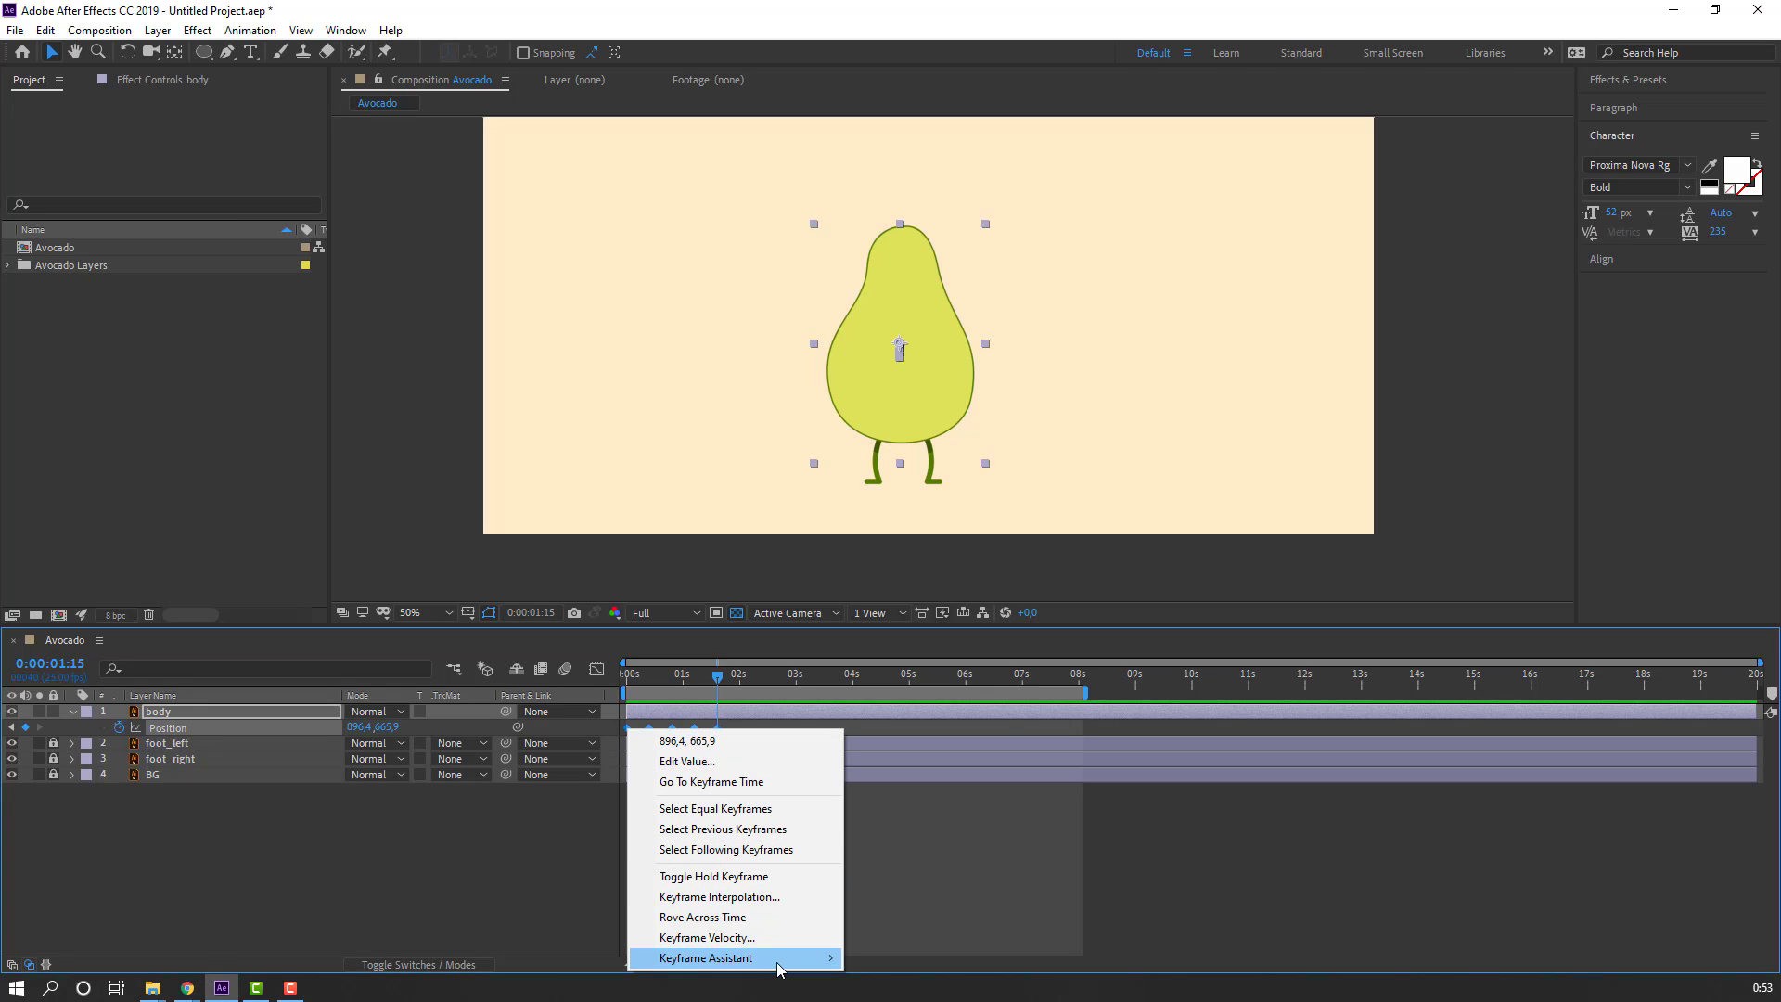
mouse_move(789, 957)
click(931, 835)
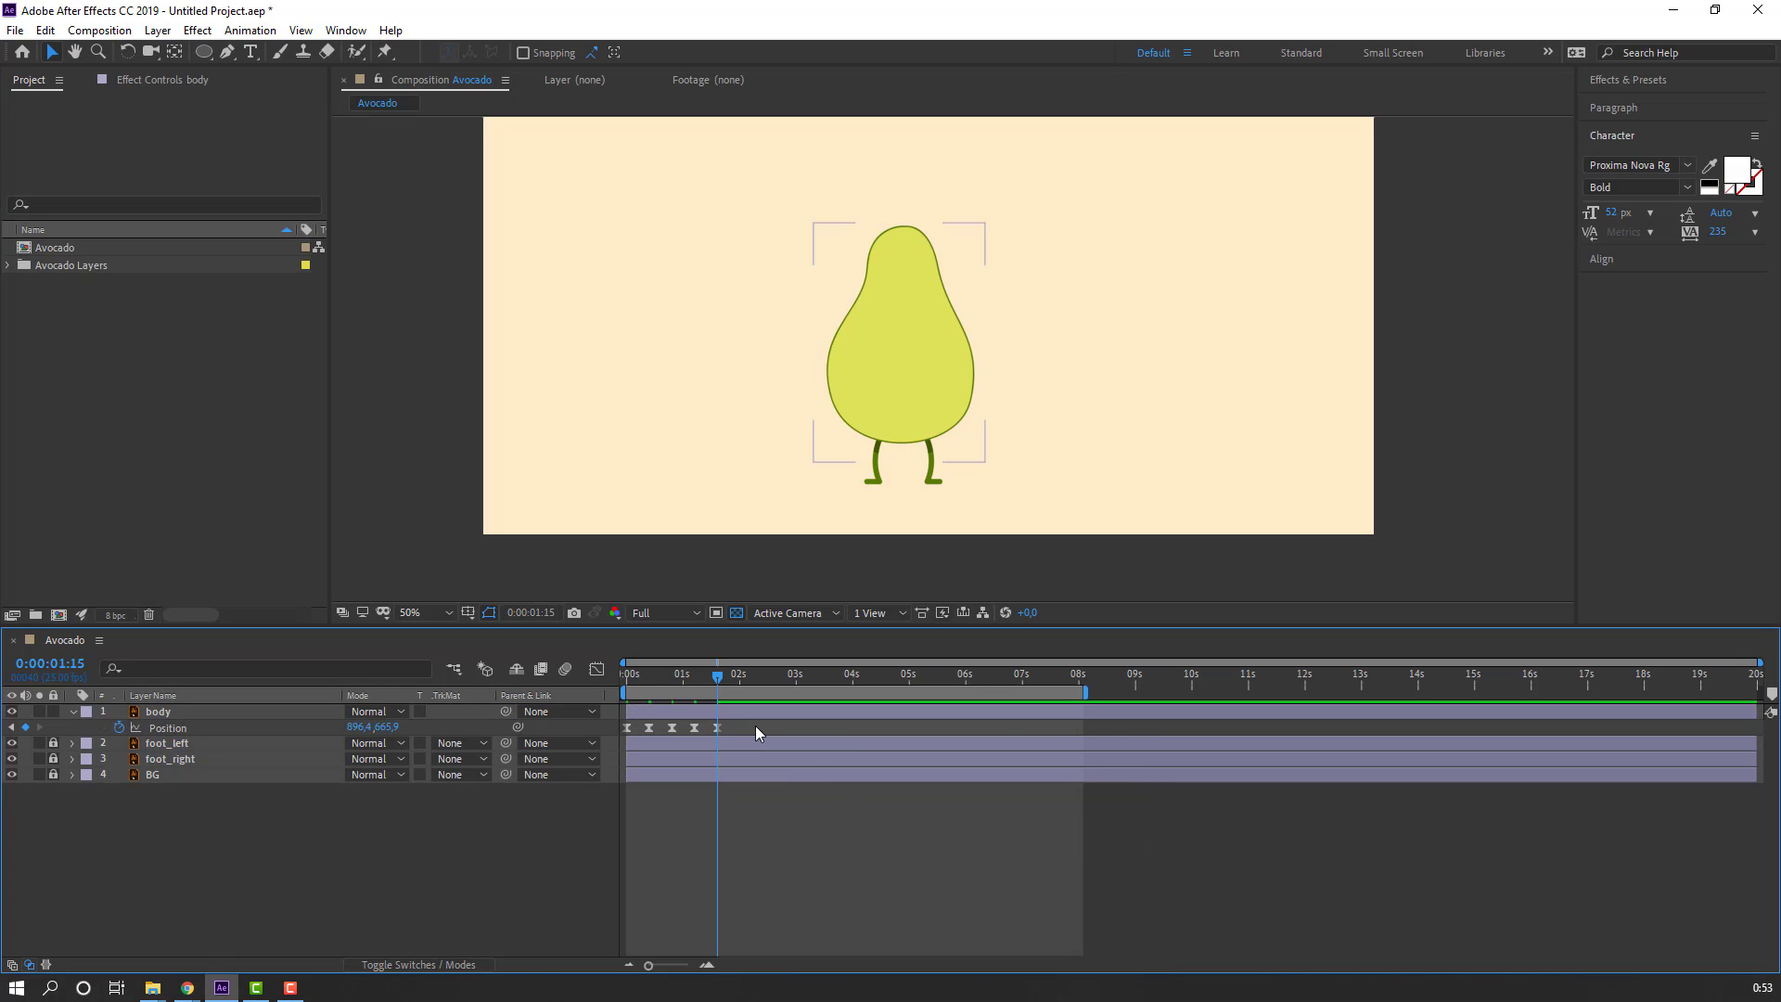
Step: Shift the body's last four Position keyframes about 9 frames later, and preview the timing
drag(652, 729, 670, 732)
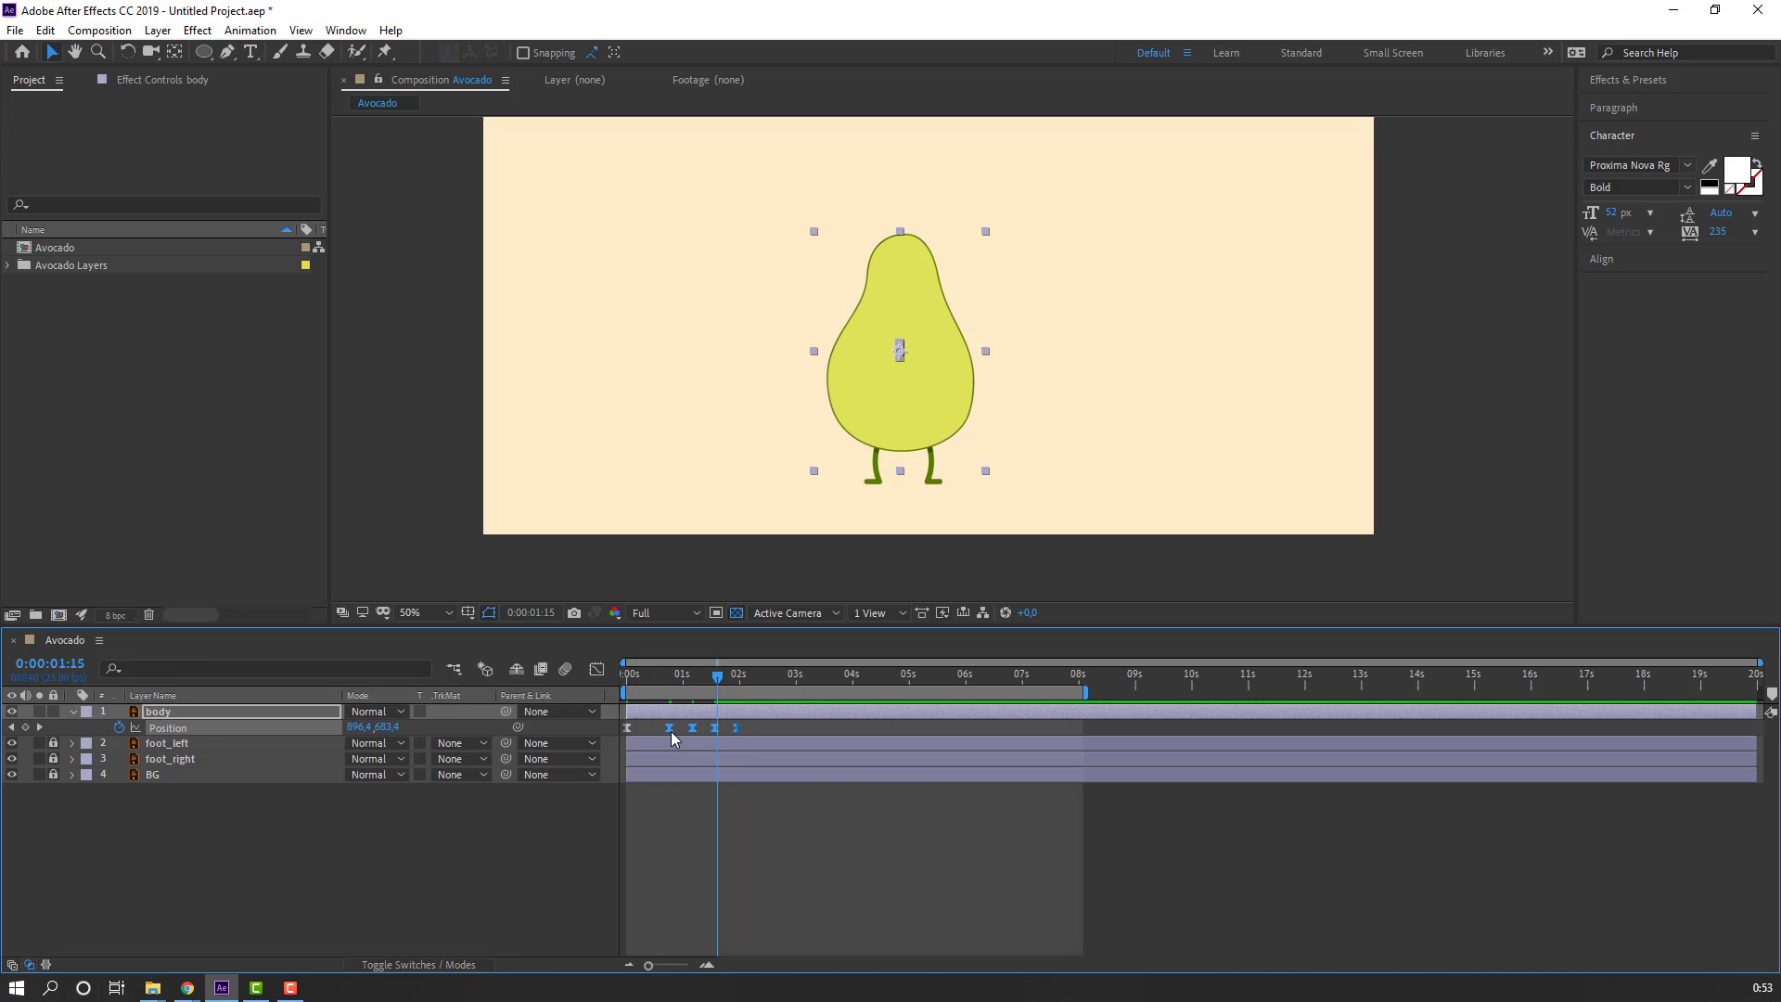
key(space)
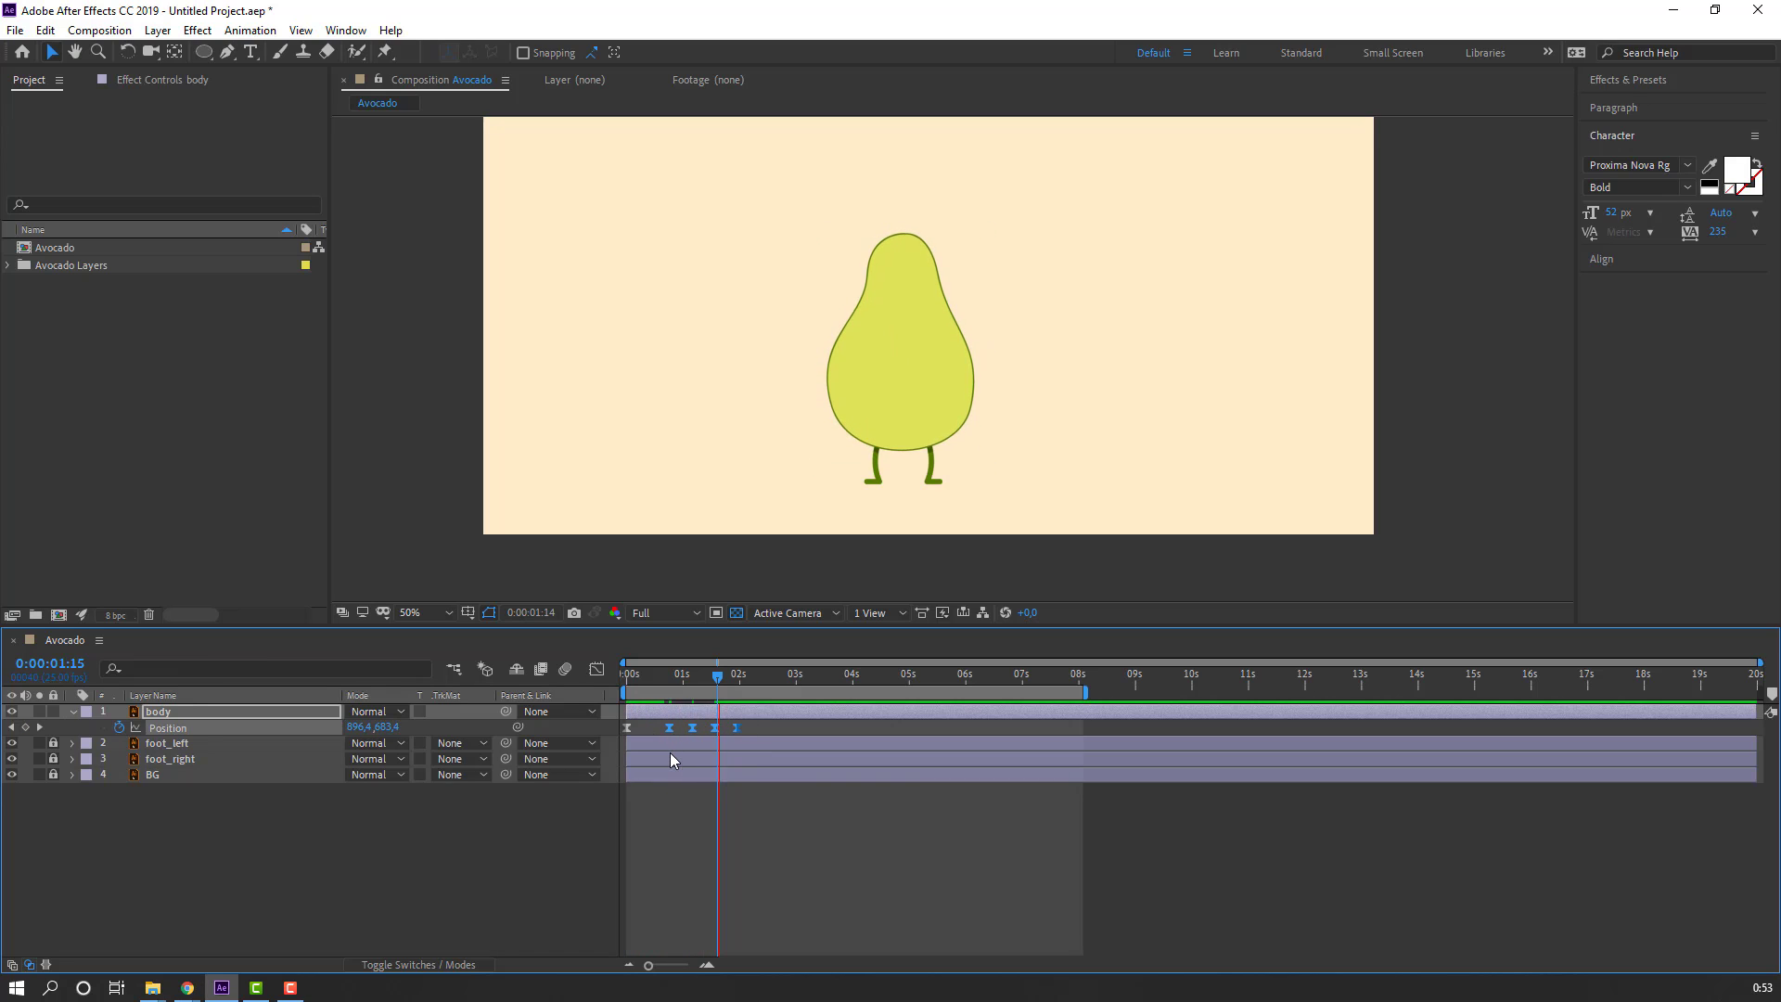
key(space)
key(Home)
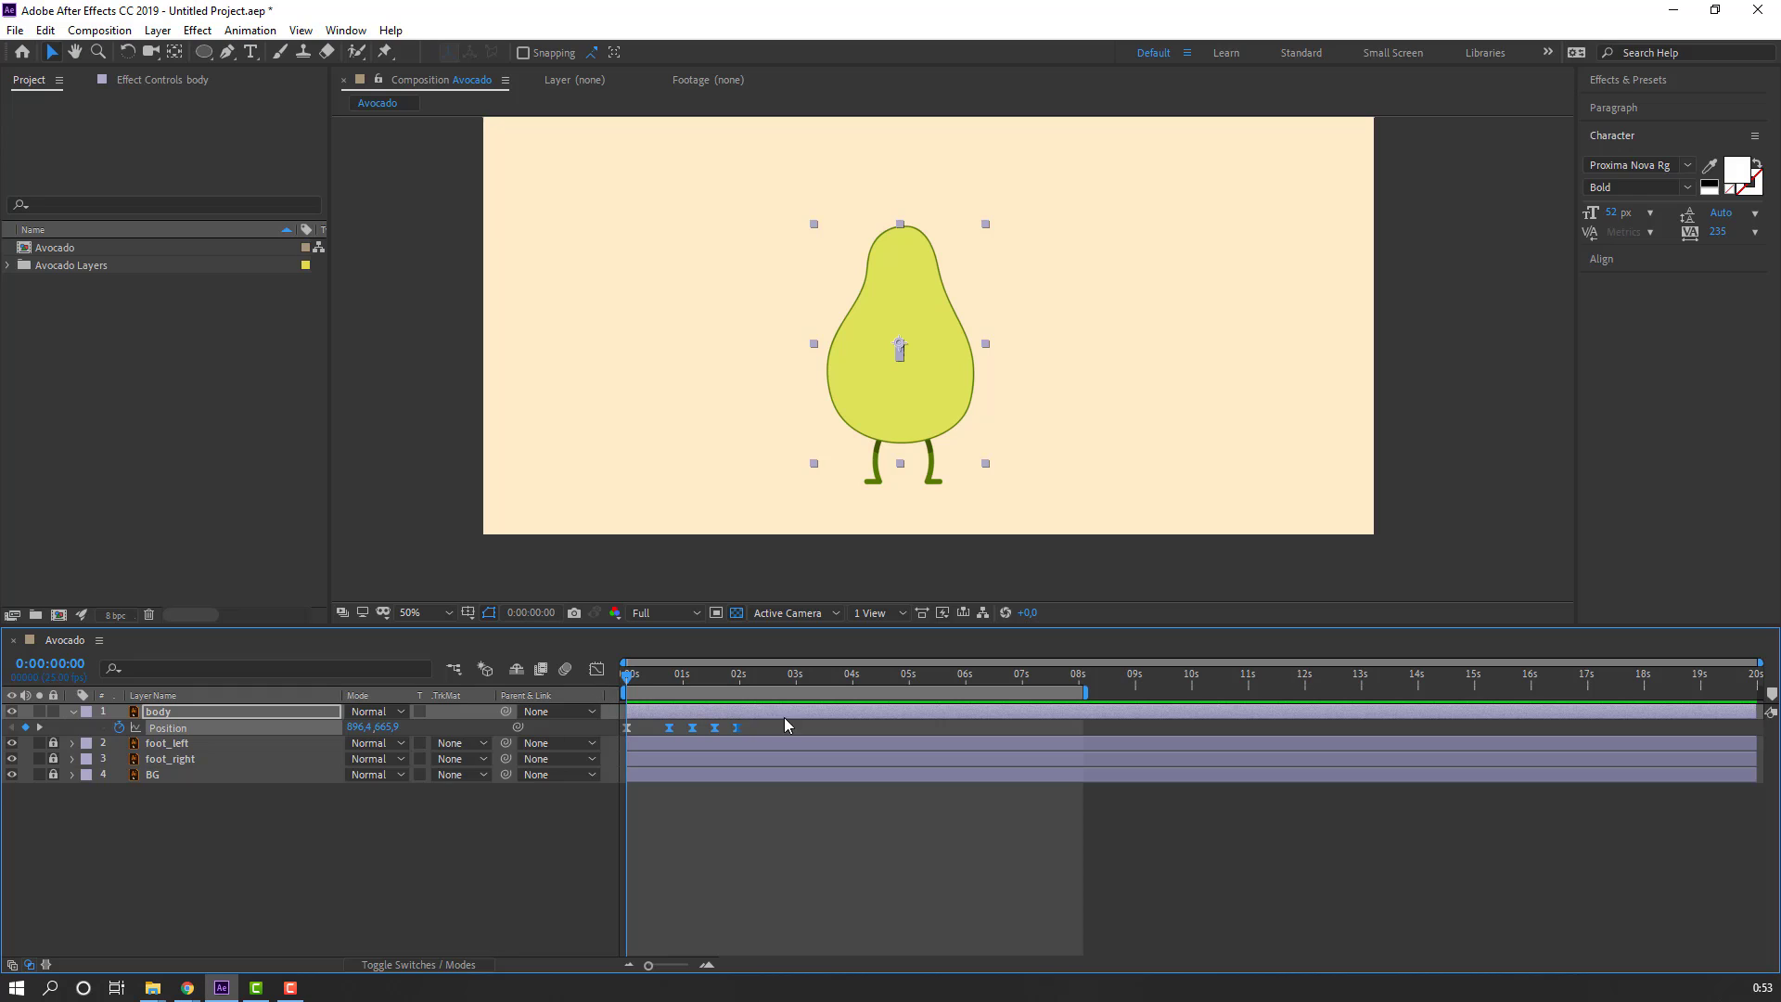
Step: Reshape the body's Position speed graph so the first movement peaks closer to the second keyframe, and preview it
drag(787, 723, 575, 738)
click(597, 670)
key(=)
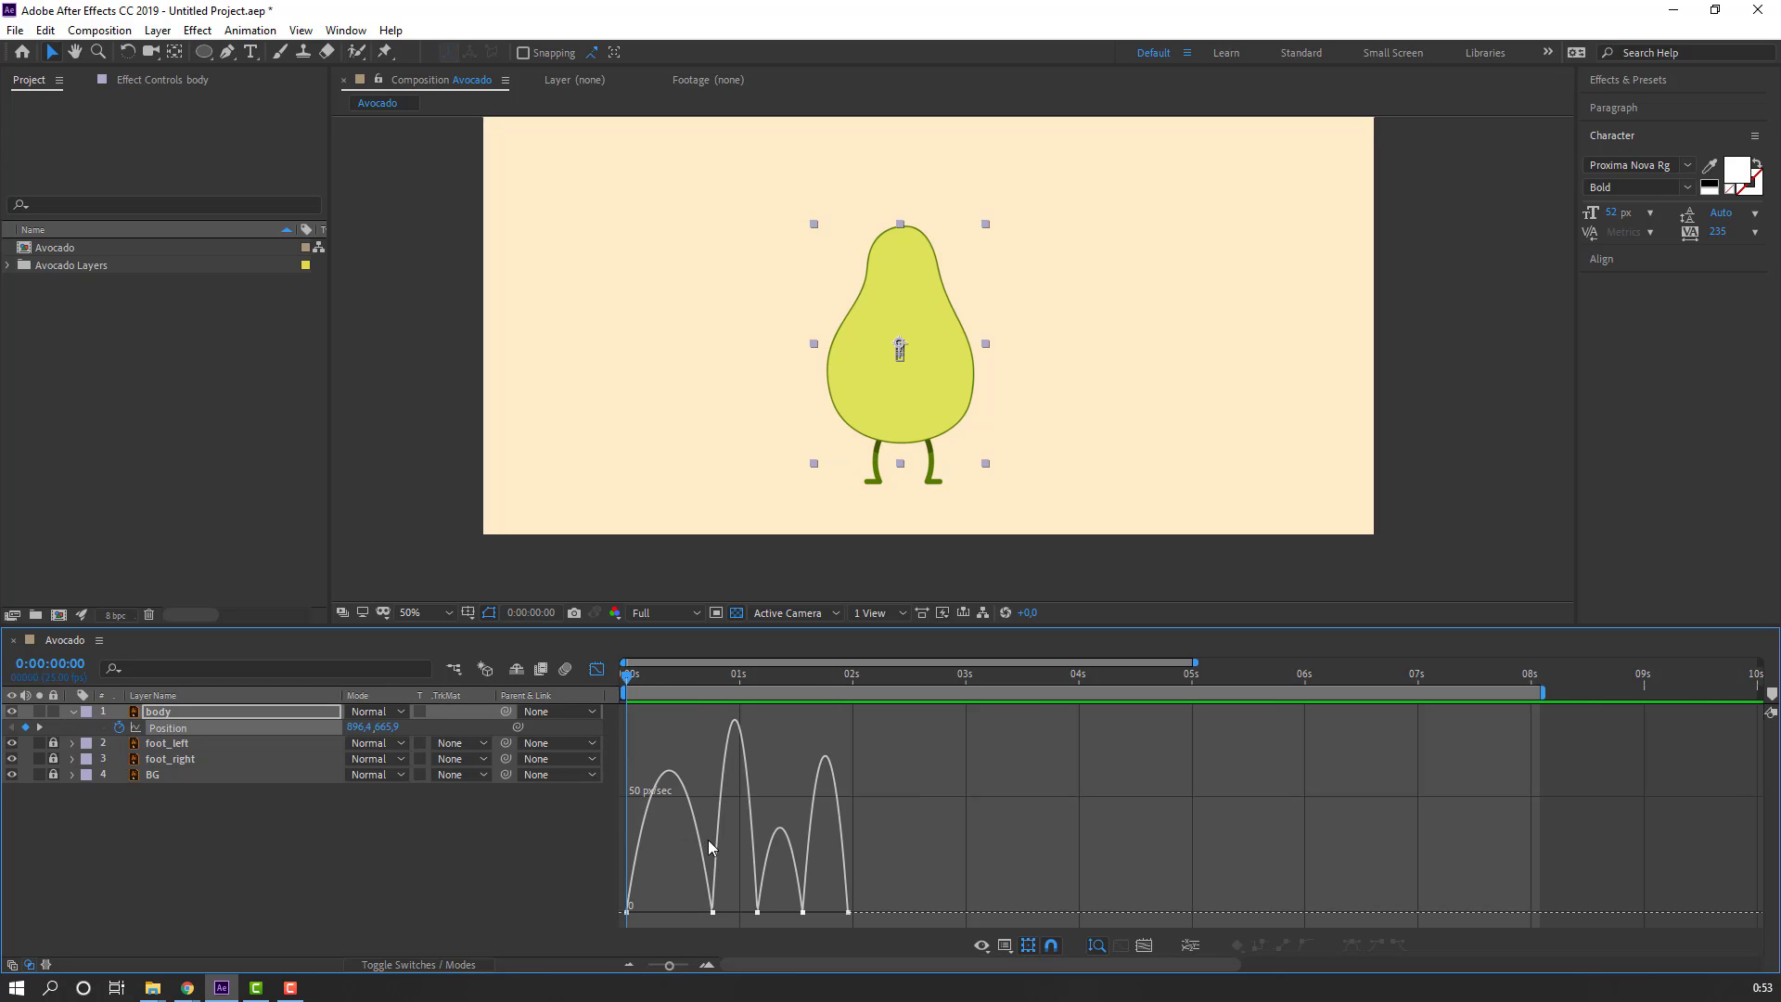
mouse_move(678, 904)
mouse_down()
mouse_move(729, 930)
mouse_move(624, 921)
mouse_move(657, 914)
mouse_up()
key(space)
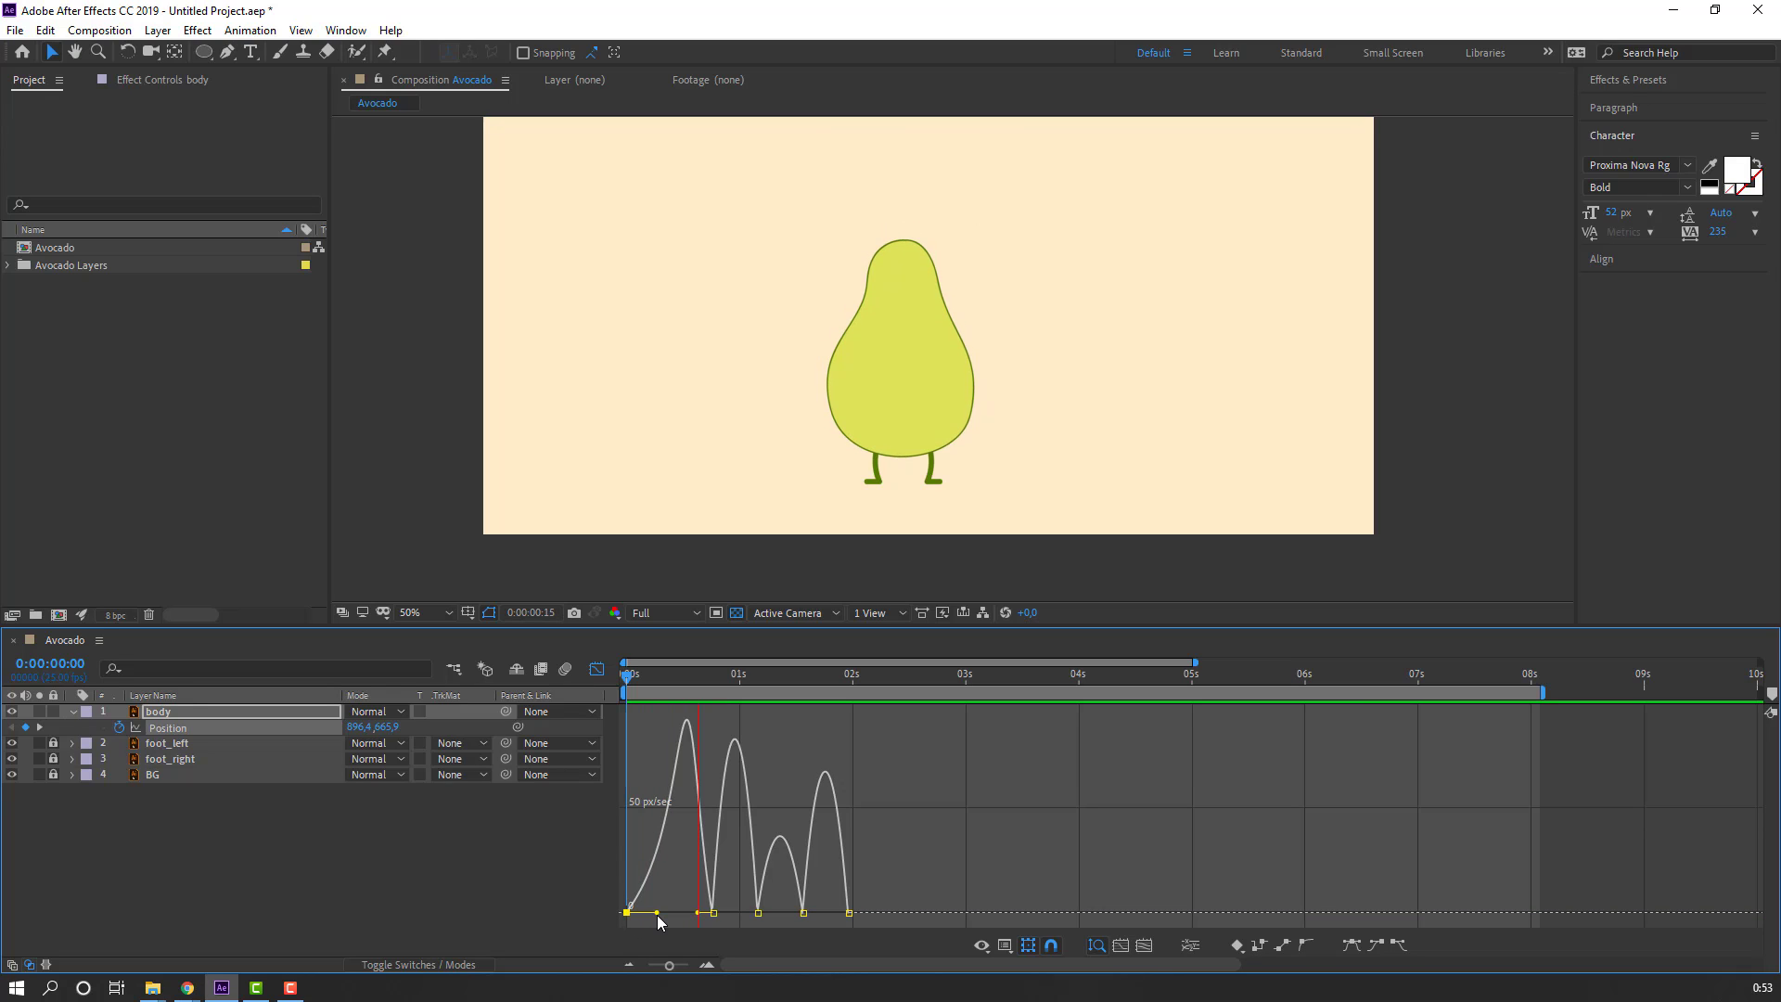
Step: Return from the graph to the keyframe view and preview the body animation from the first frame
drag(630, 676, 842, 712)
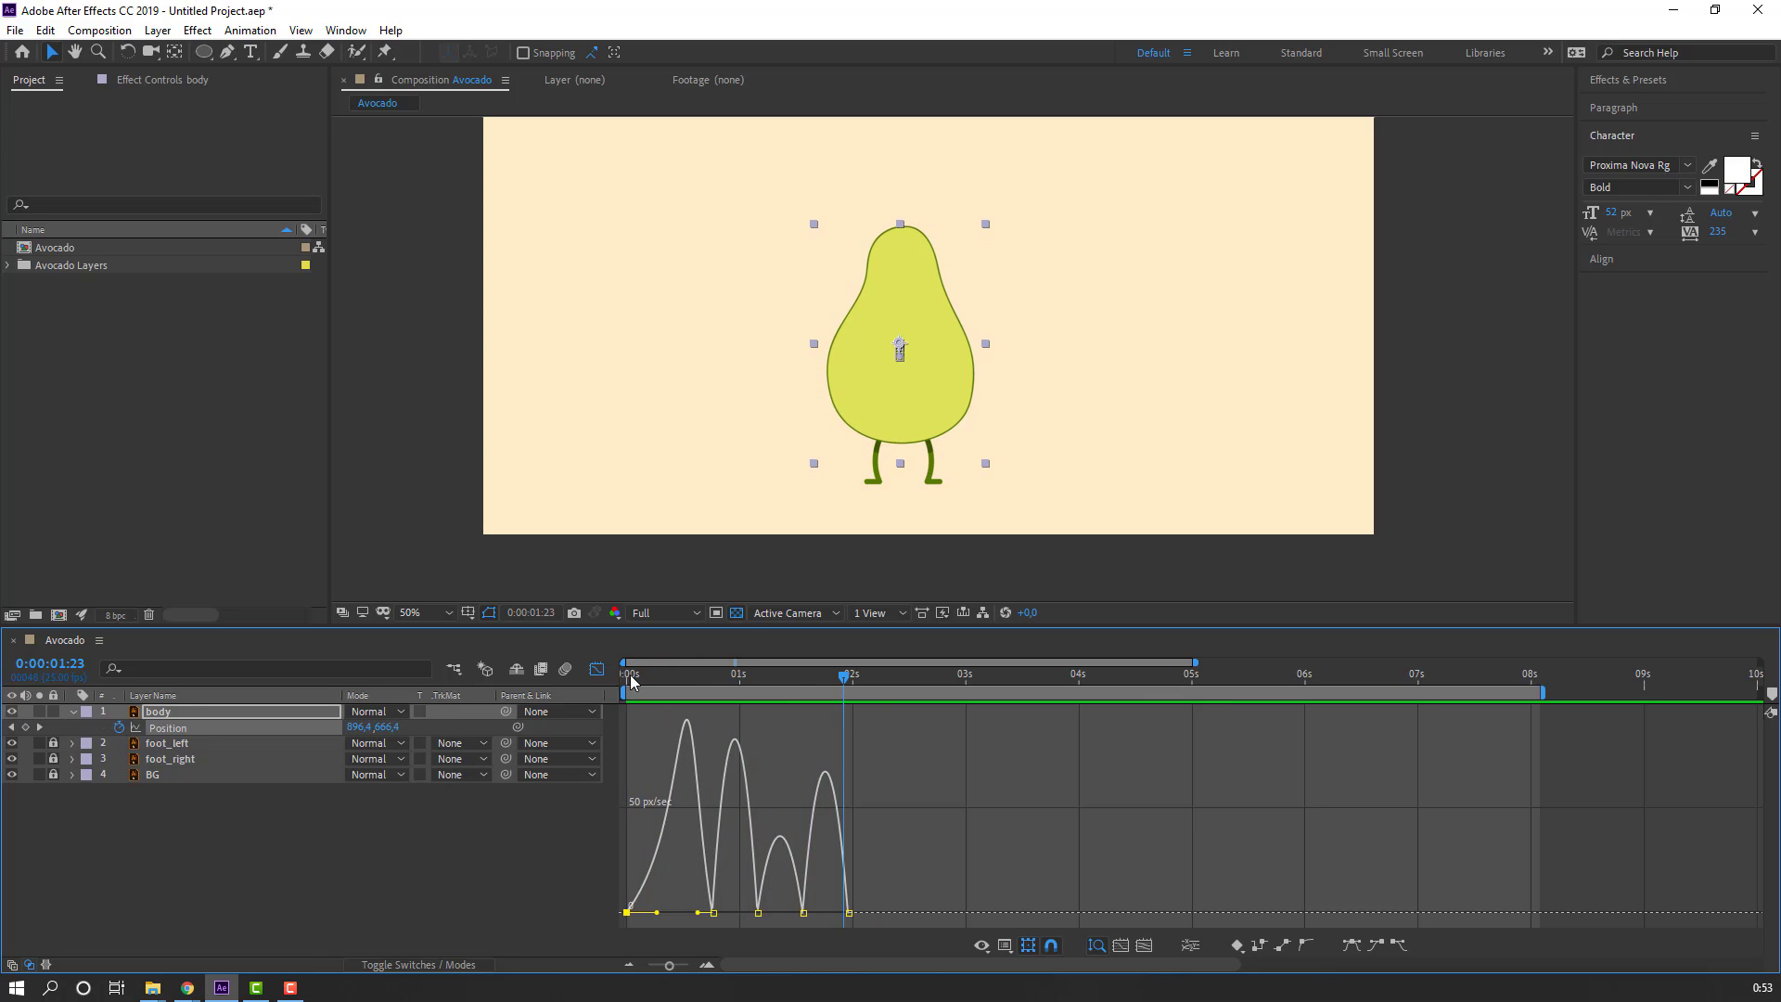
key(shift+F3)
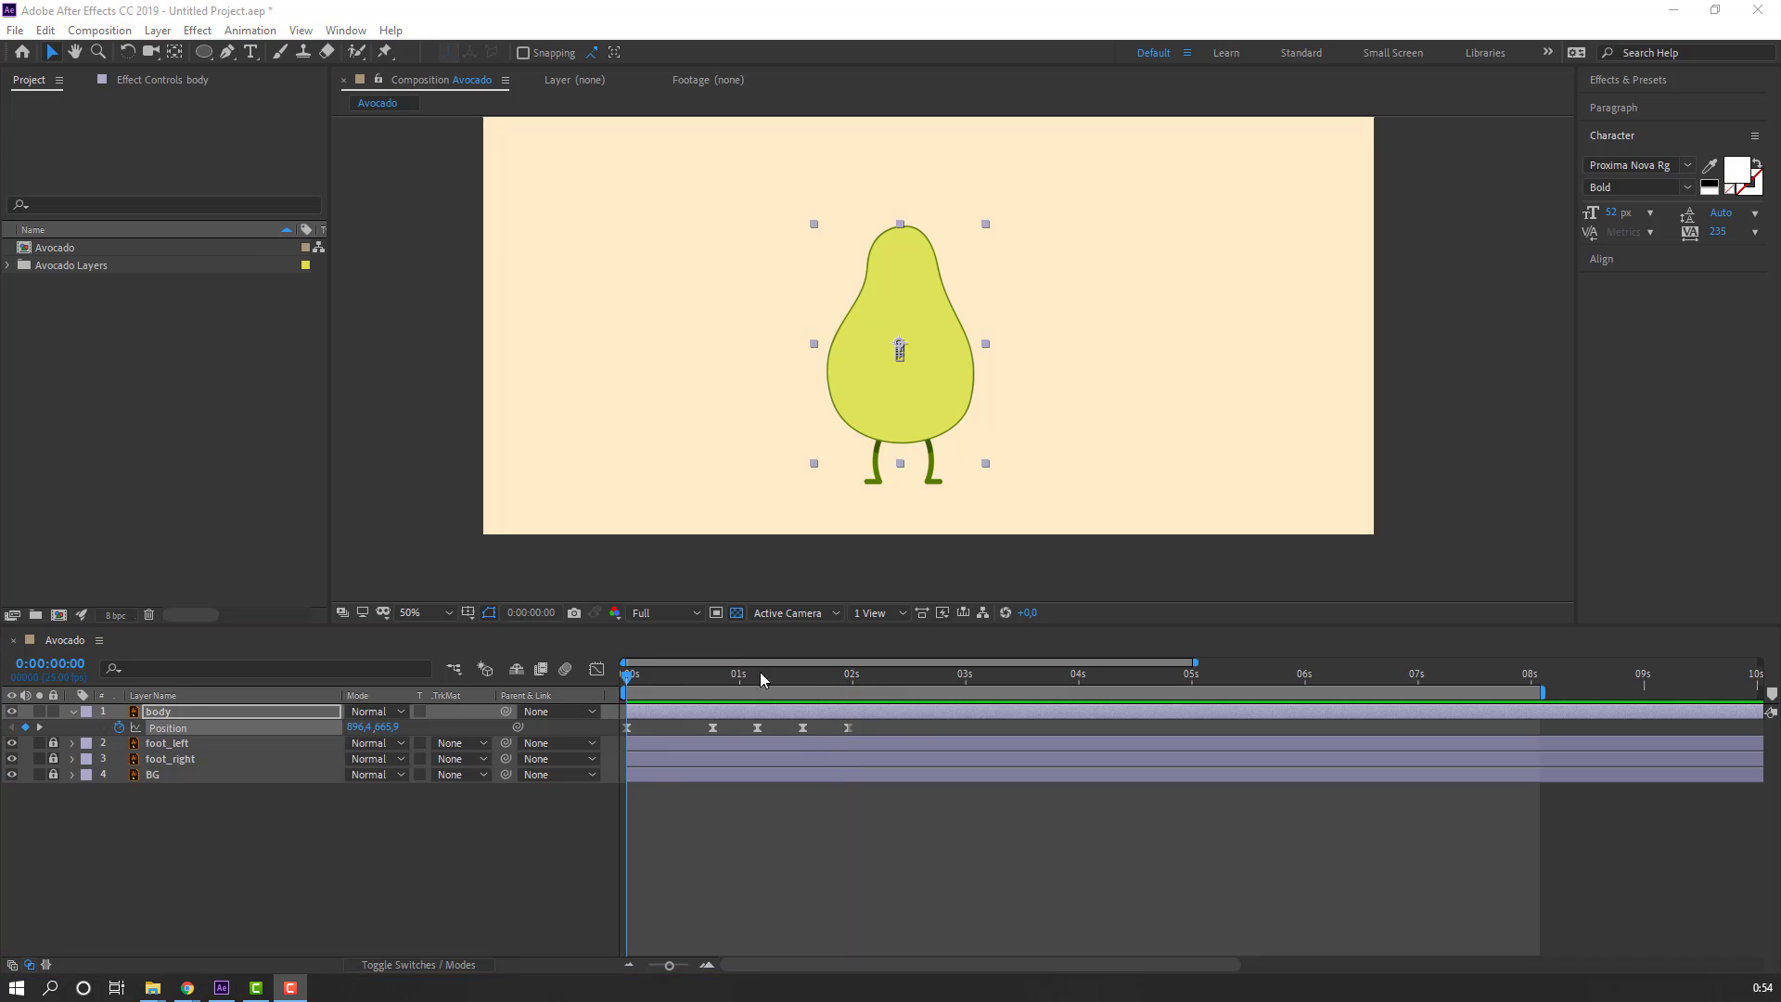
drag(679, 682, 624, 696)
key(space)
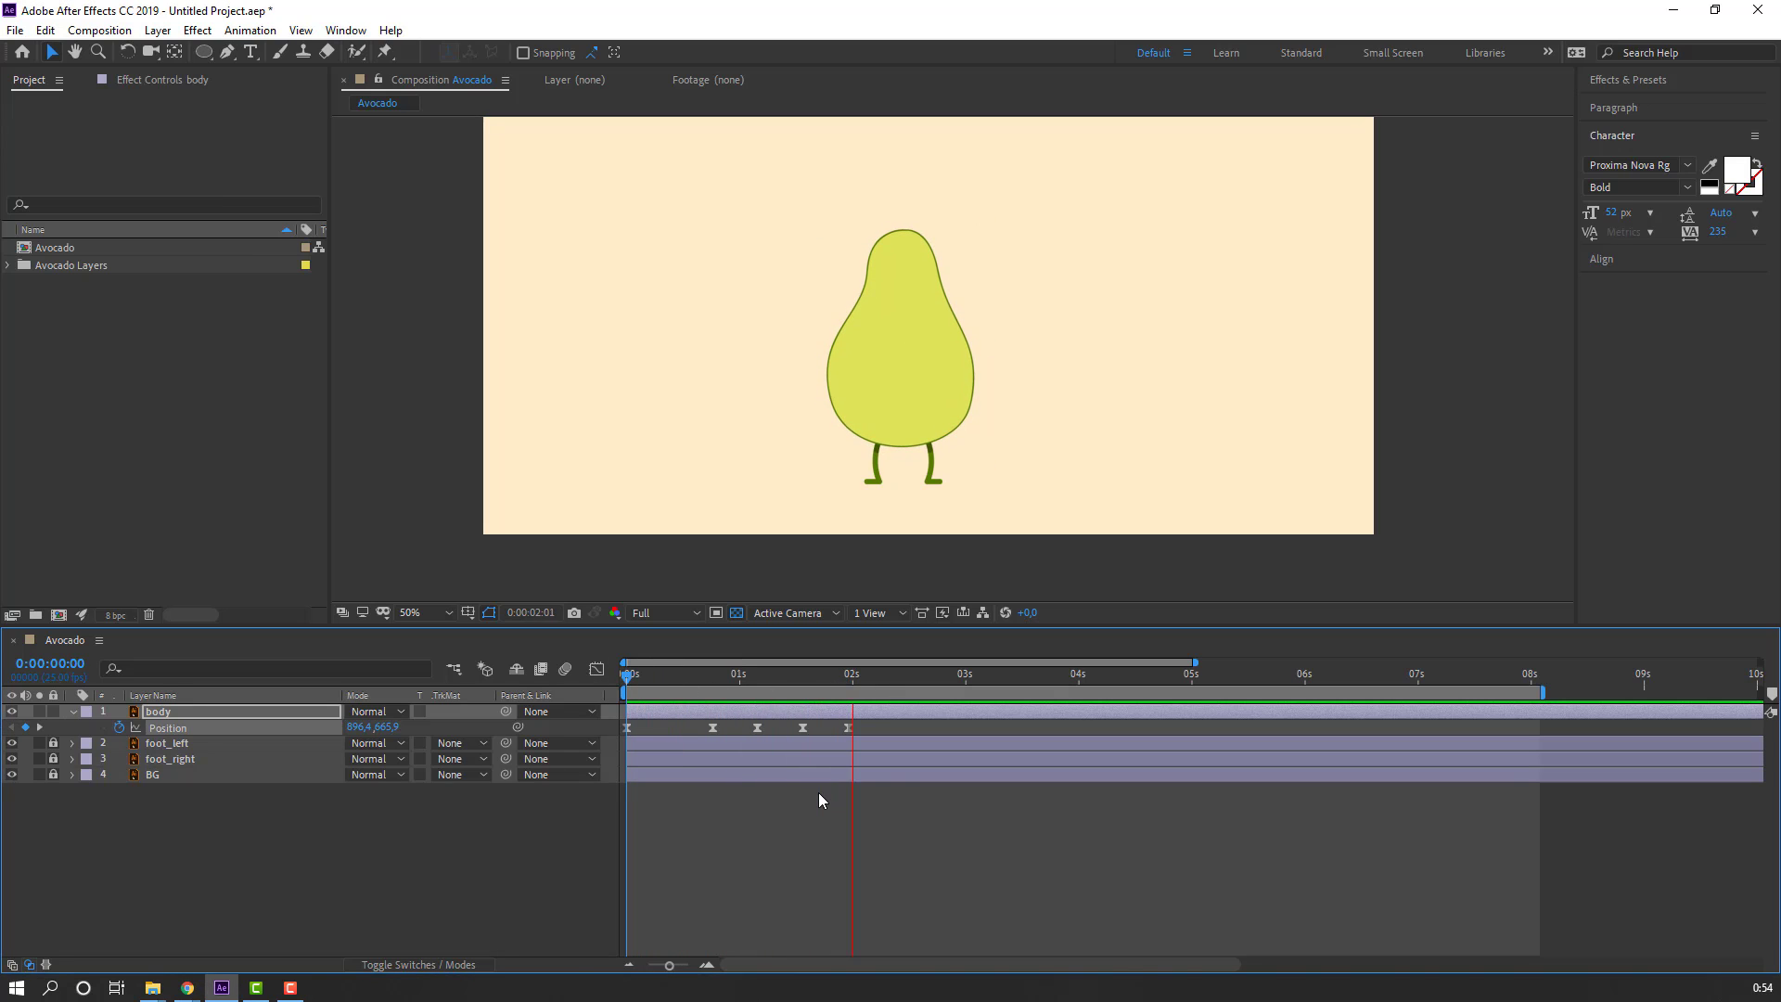
Step: Set the last body Position keyframe at 0:00:01:24 to Y 673.9, and preview with the work area trimmed to about 2 s
drag(855, 685, 849, 685)
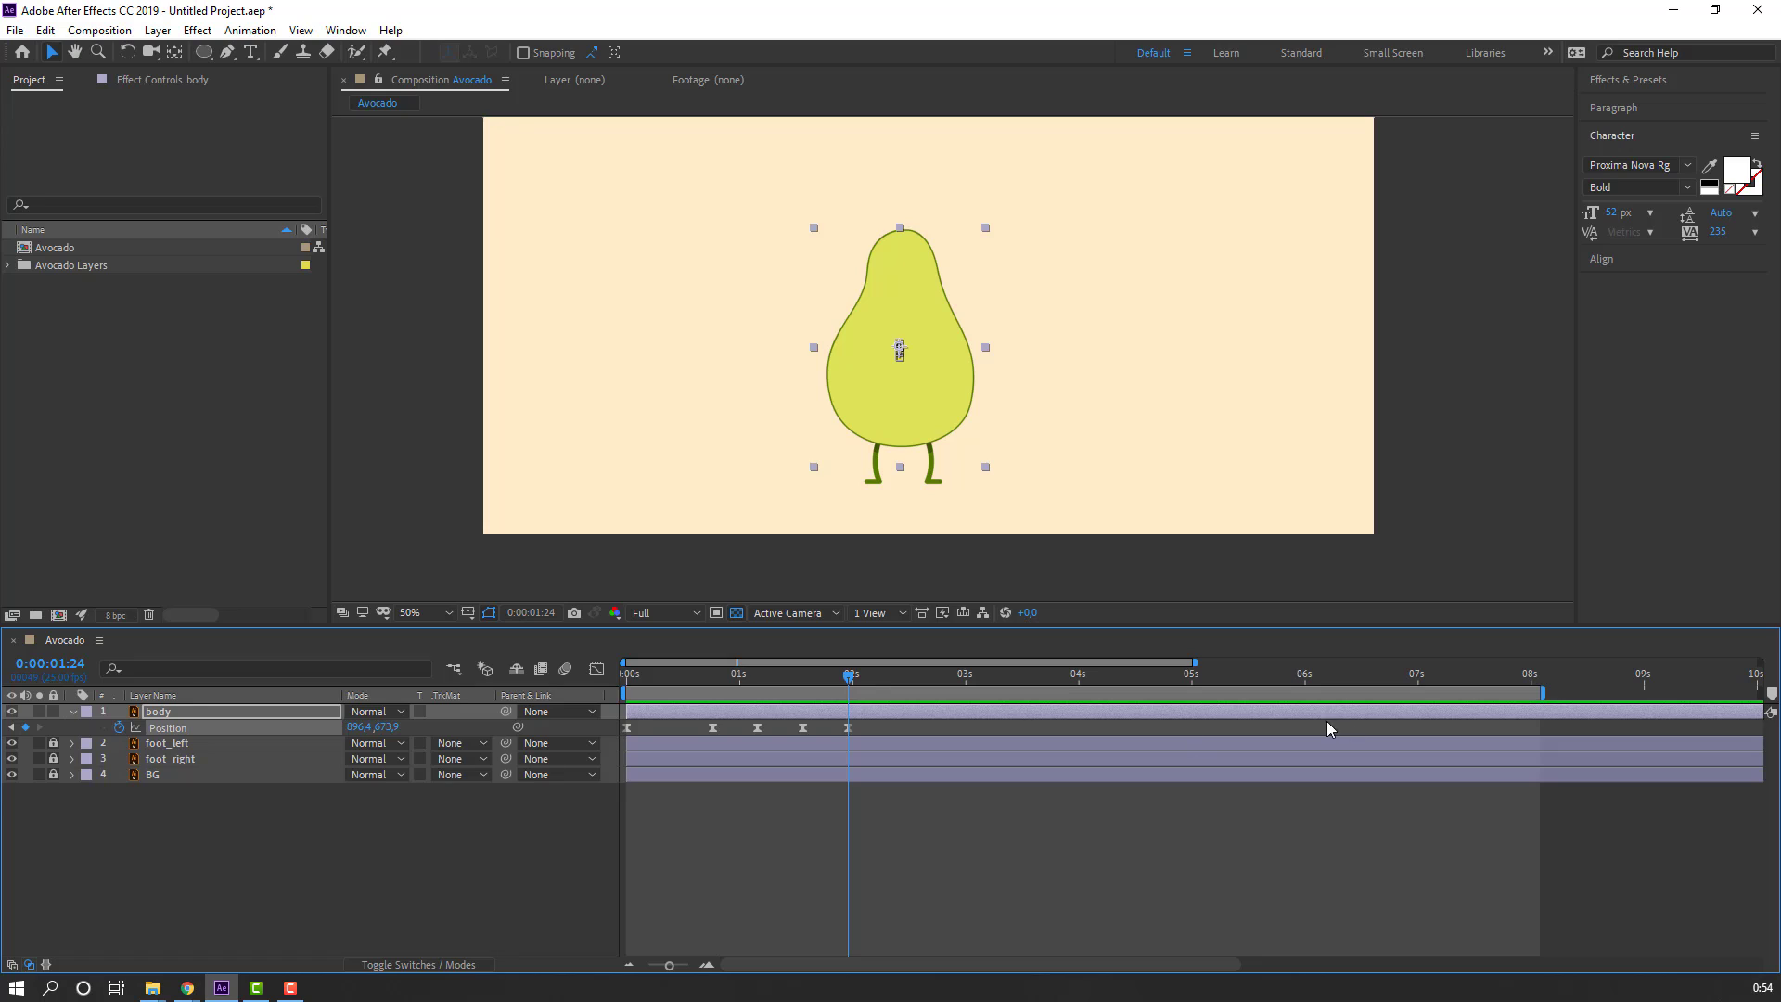
drag(1548, 694, 861, 694)
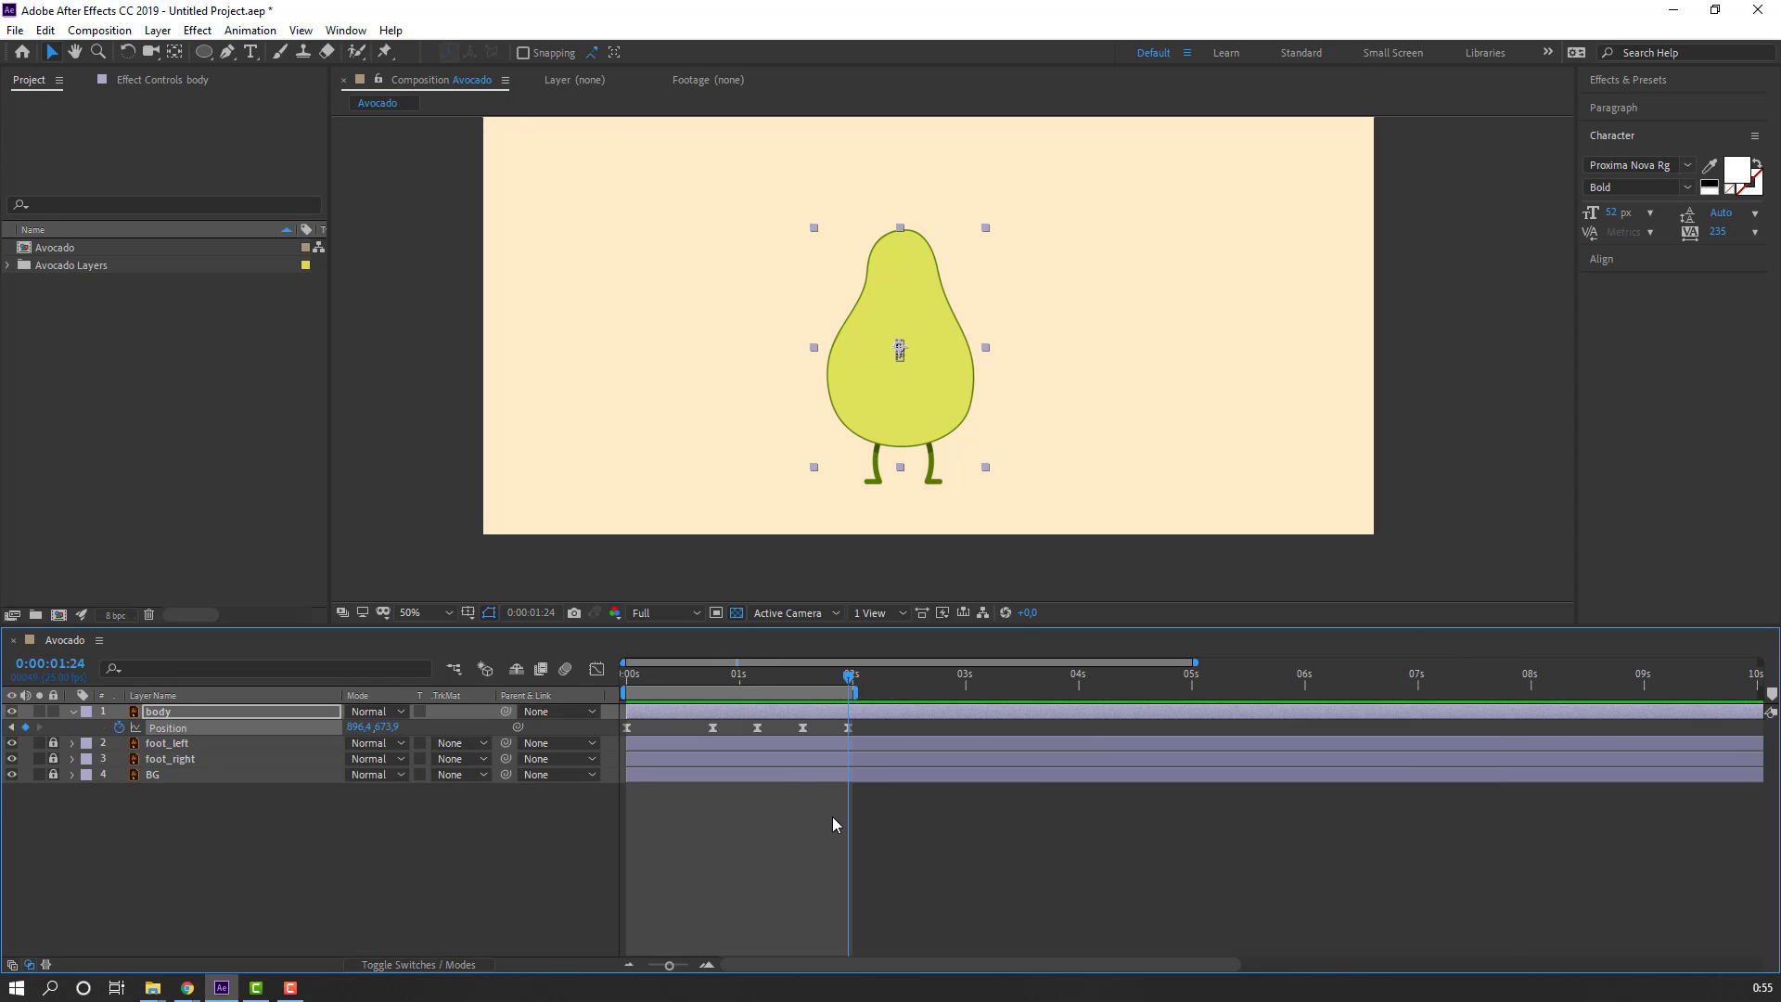
key(space)
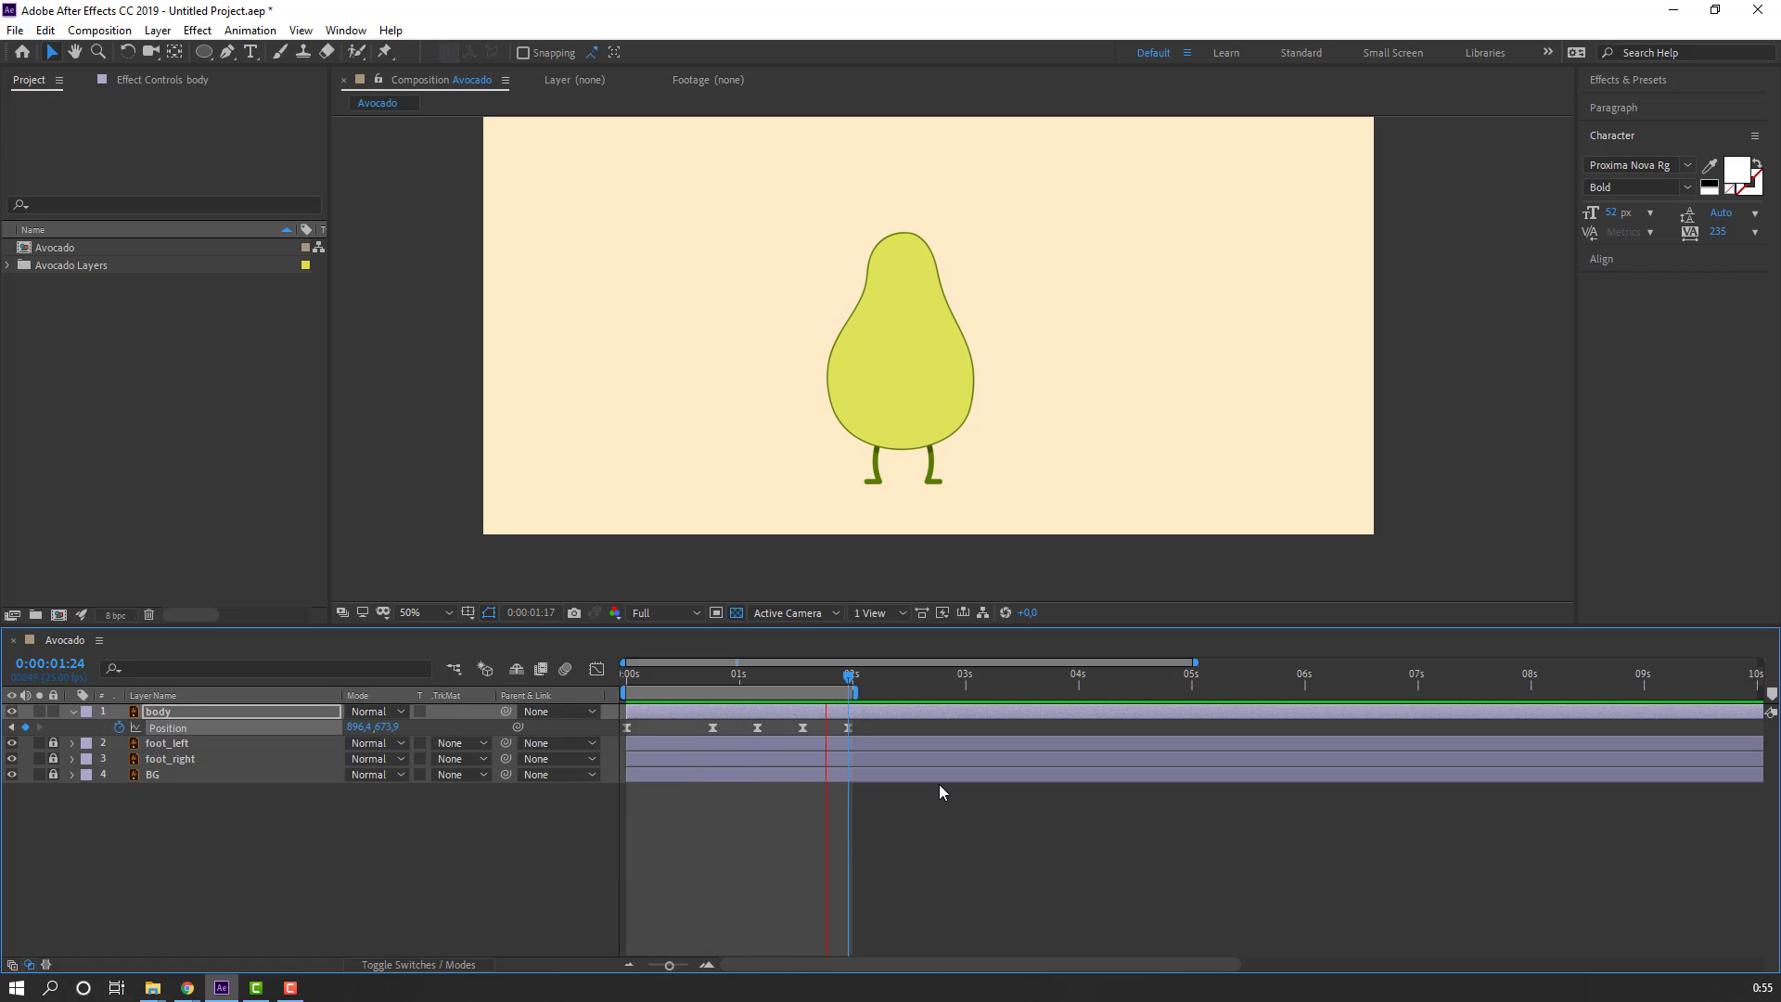
Step: Match the body's first Position keyframe to the last one with Y 673.9, and preview the loop
click(846, 687)
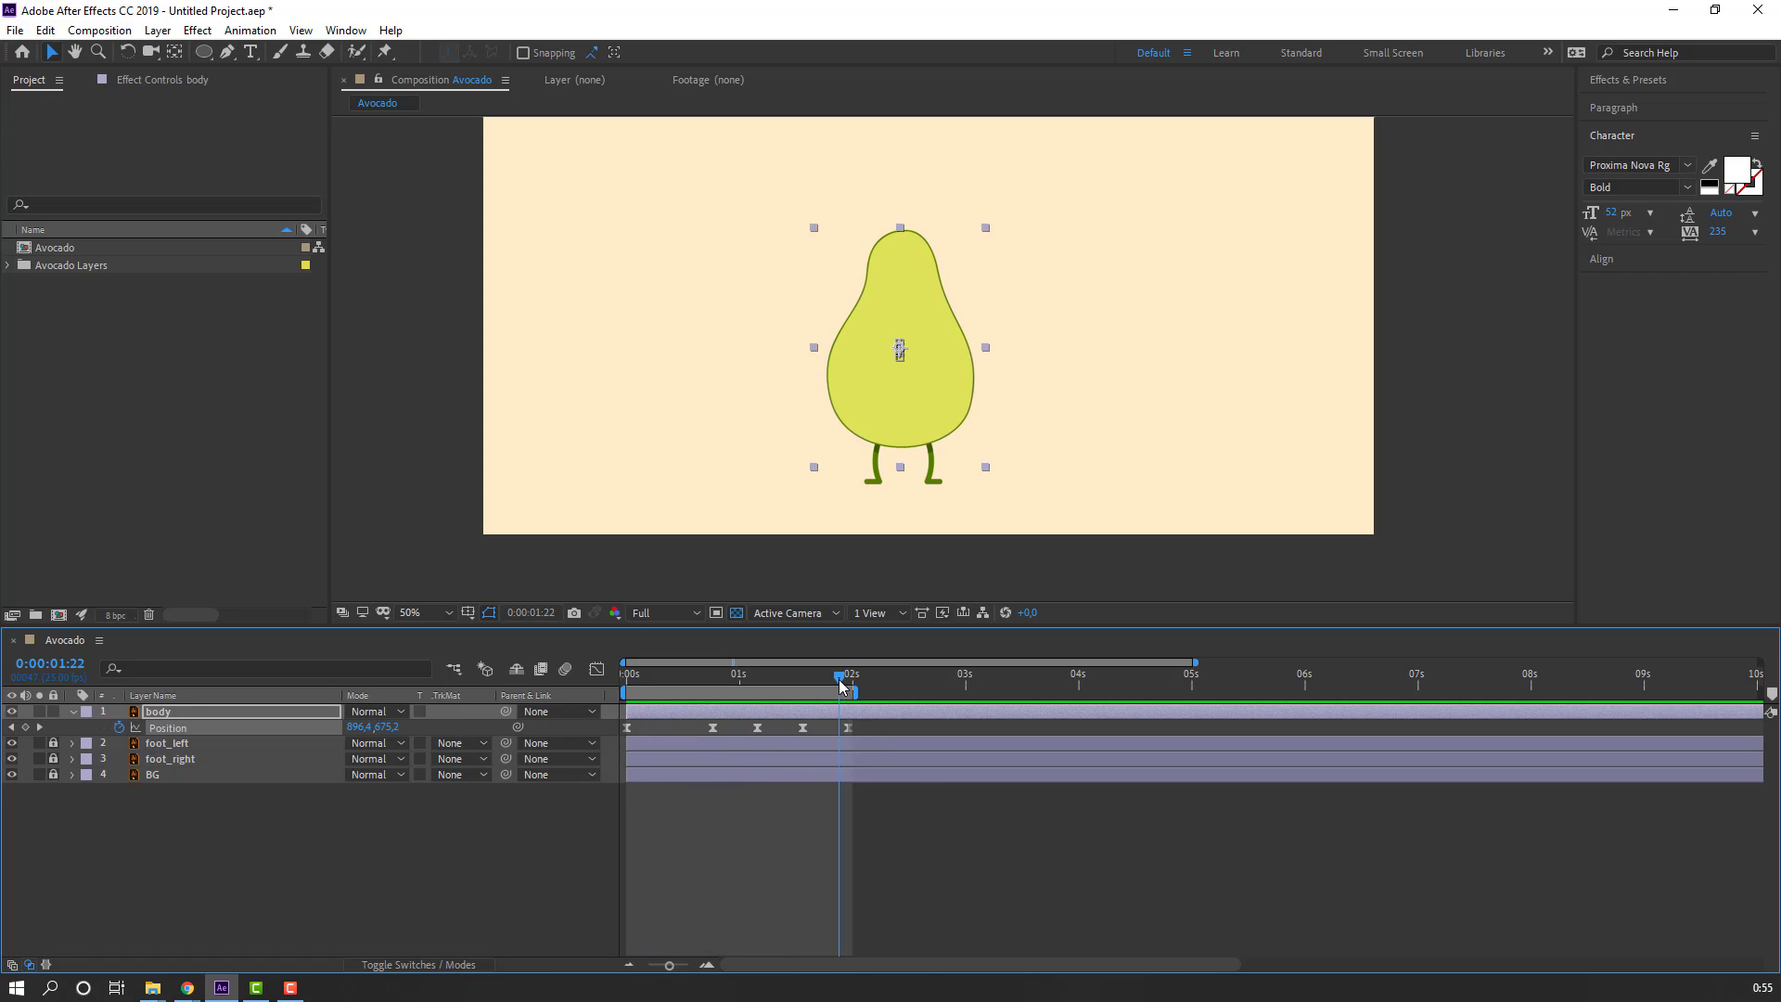
drag(846, 687, 525, 689)
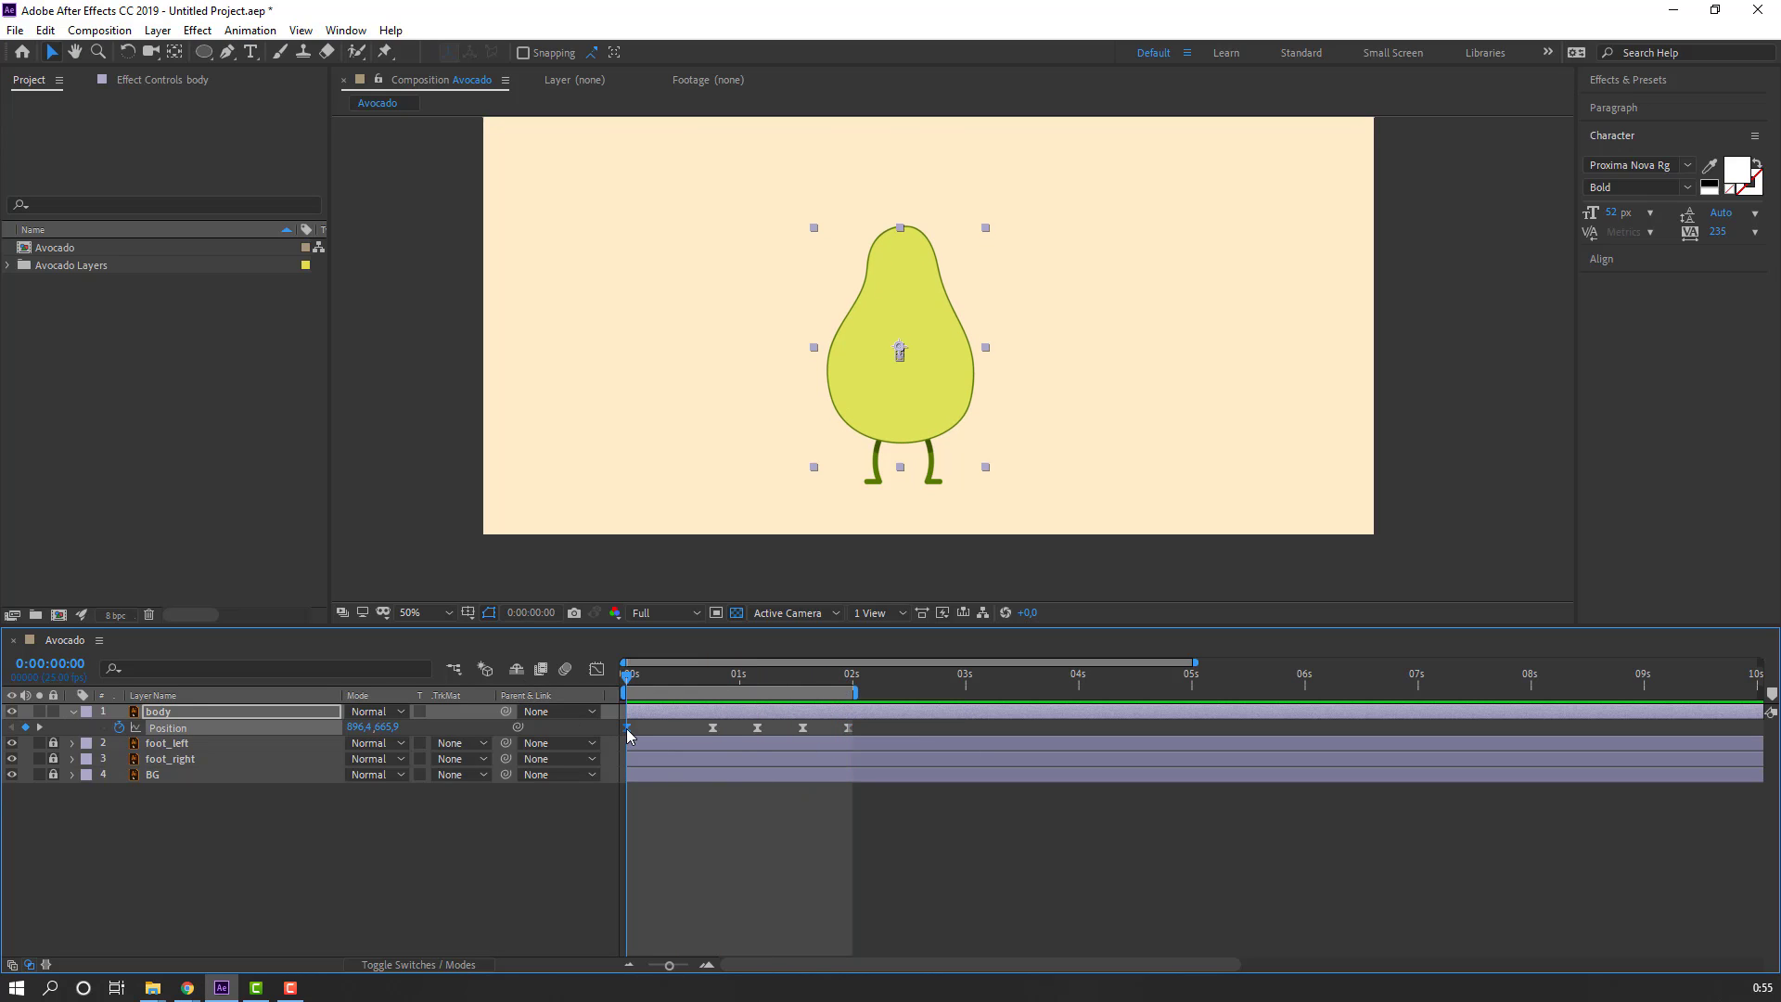
click(894, 860)
key(space)
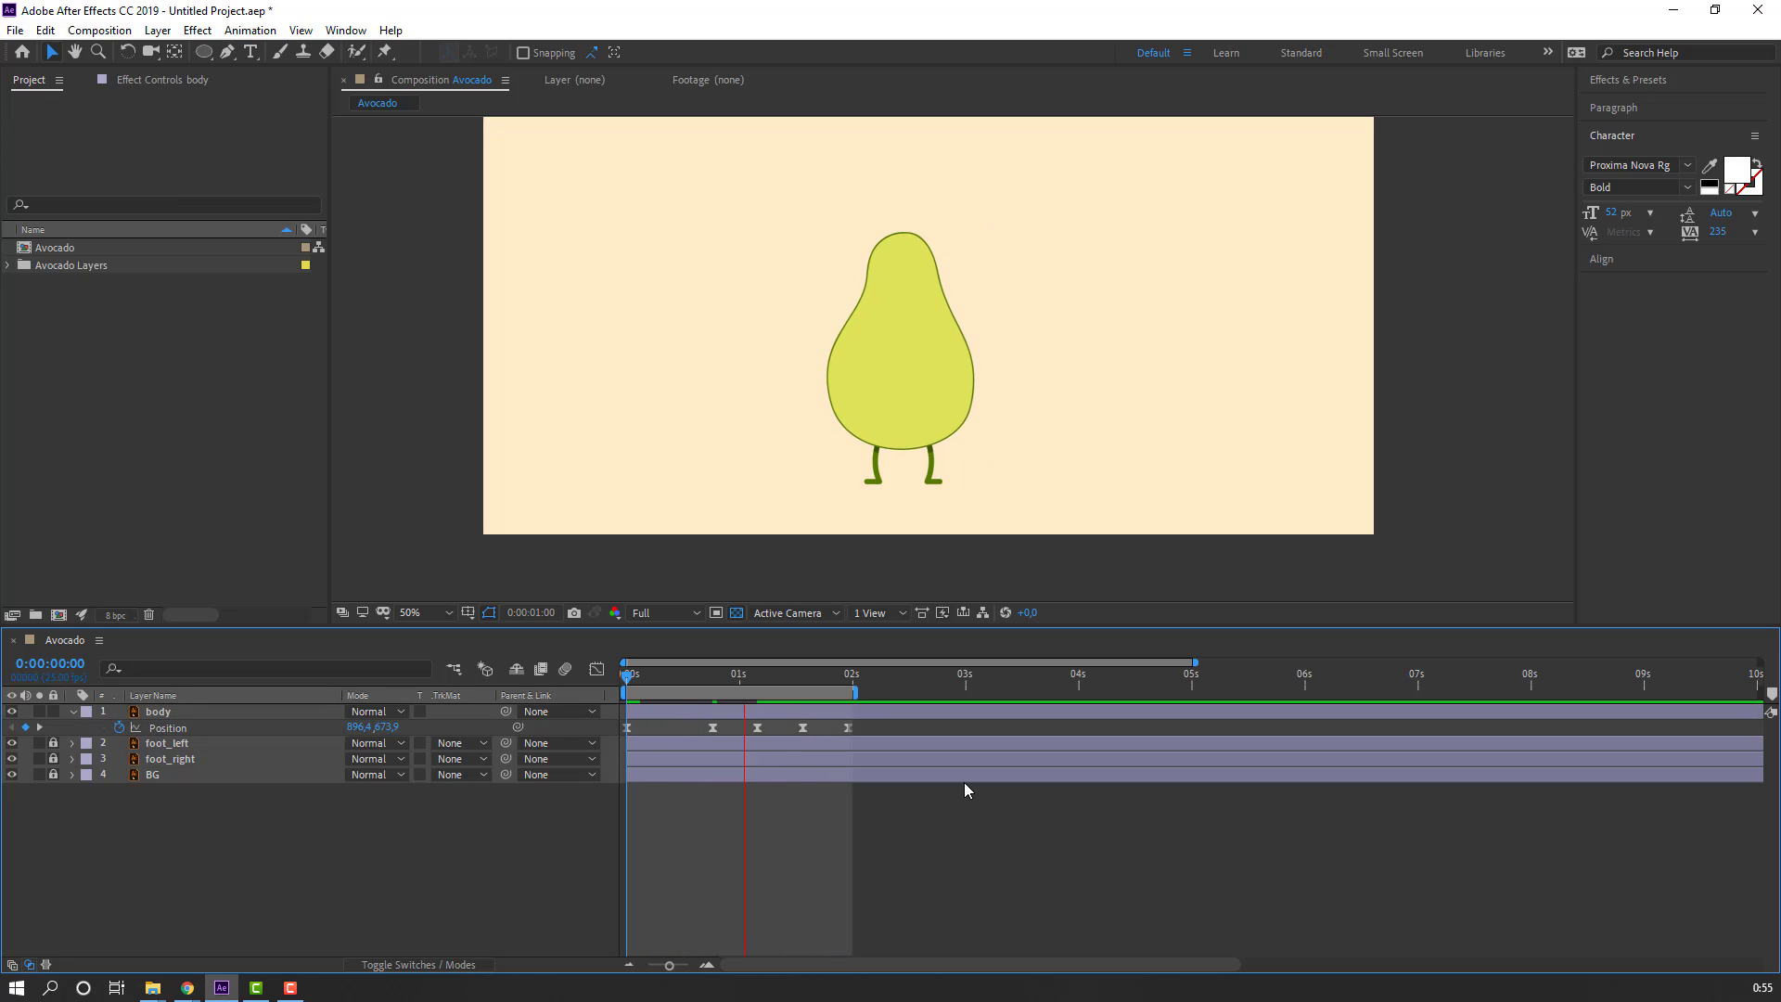
Step: Extend the work area's end to about 7 s and collapse the body layer's properties
drag(854, 693, 1324, 695)
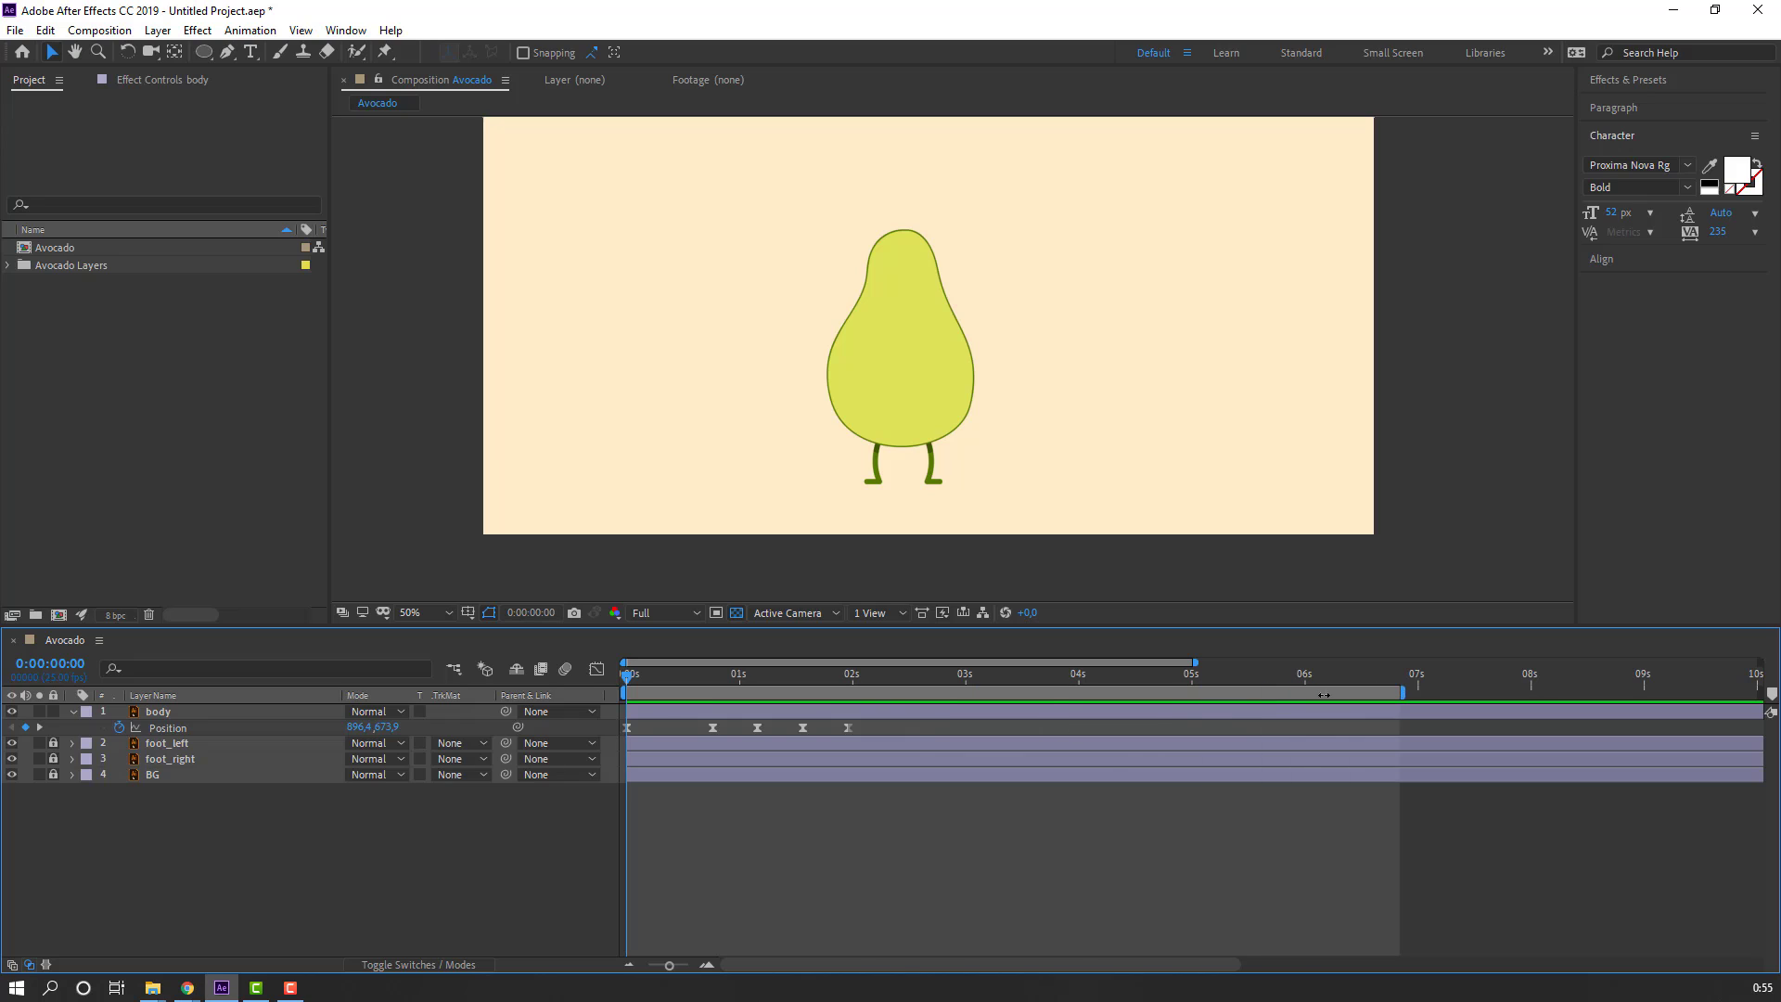
click(84, 714)
click(73, 711)
Step: With no layer selected, draw a dark-filled circle without a stroke in the middle of the avocado's belly using the Ellipse tool
key(F2)
click(205, 52)
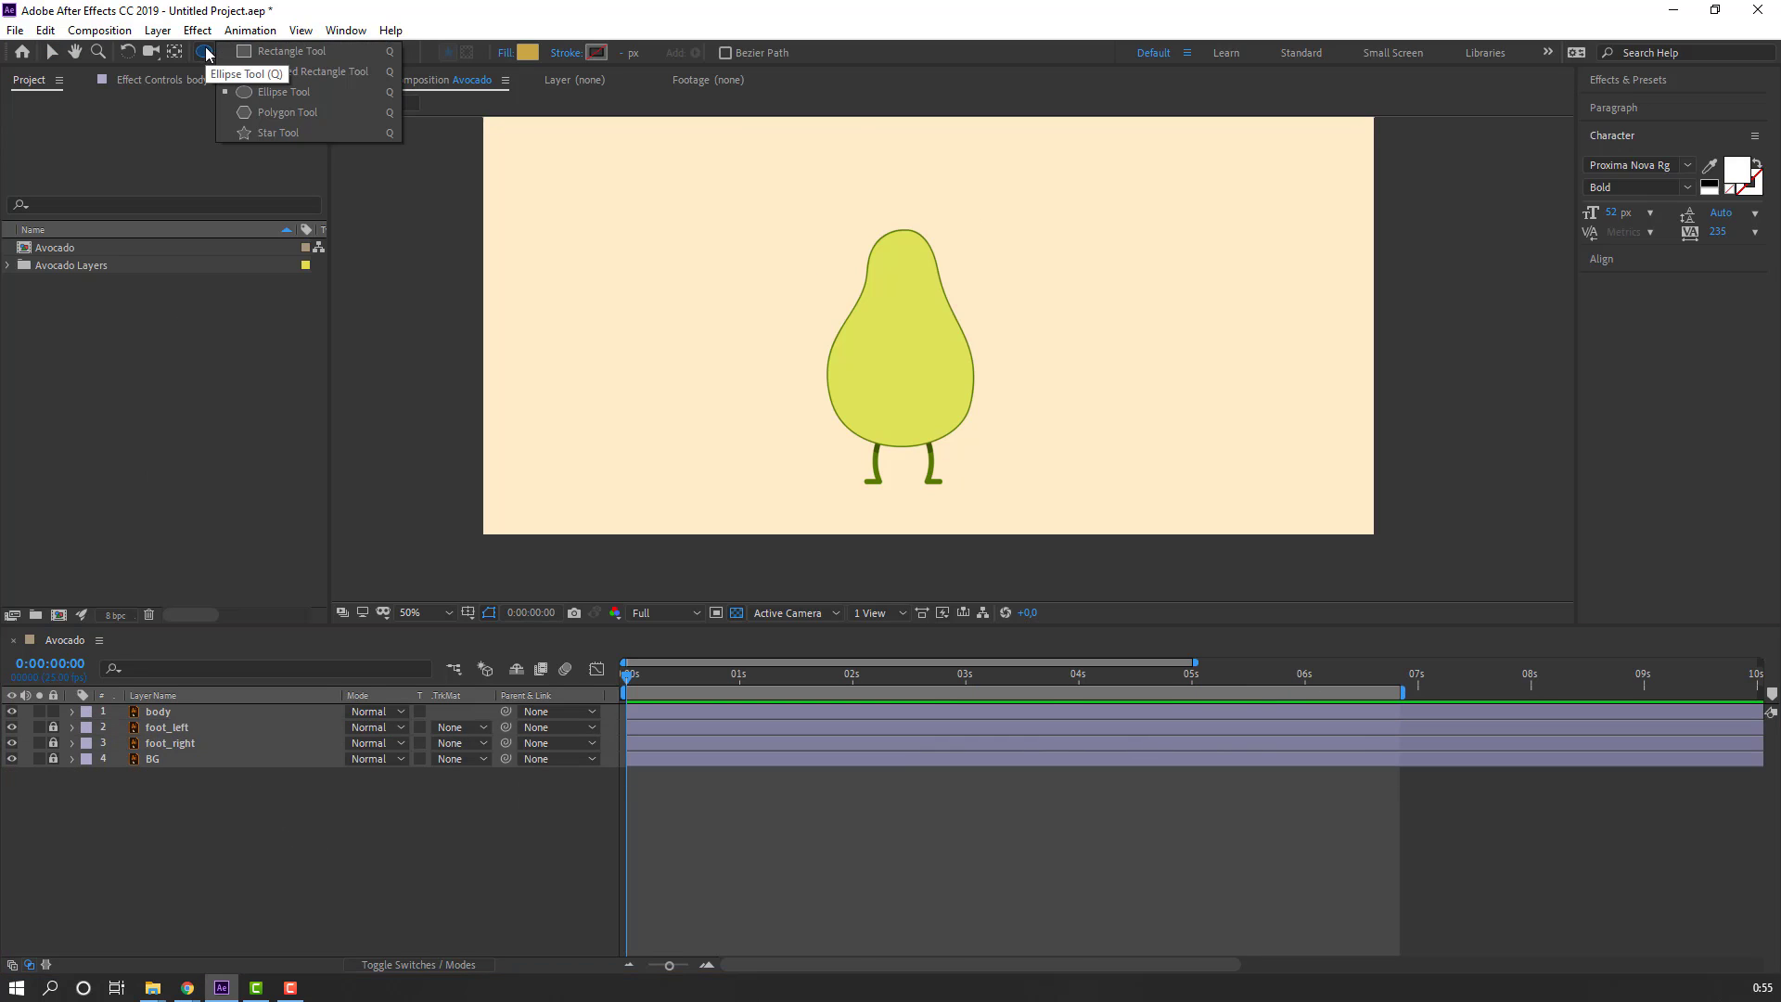
click(305, 93)
key(period)
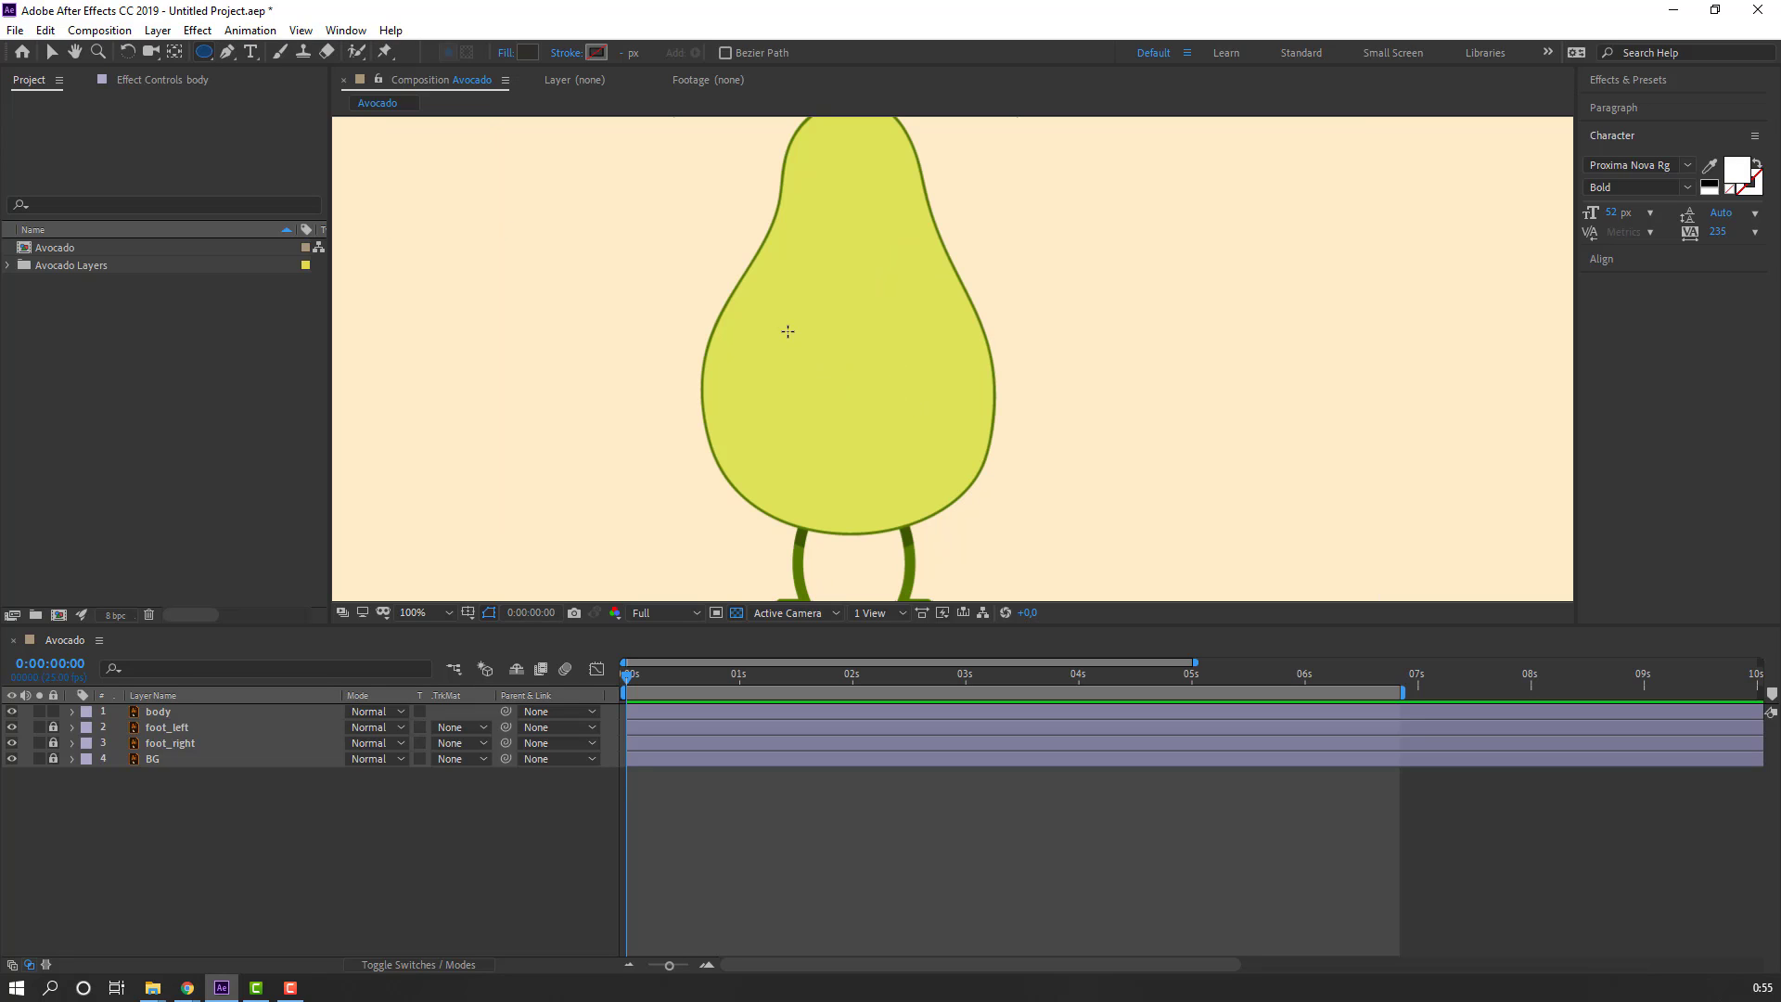
drag(787, 331, 938, 433)
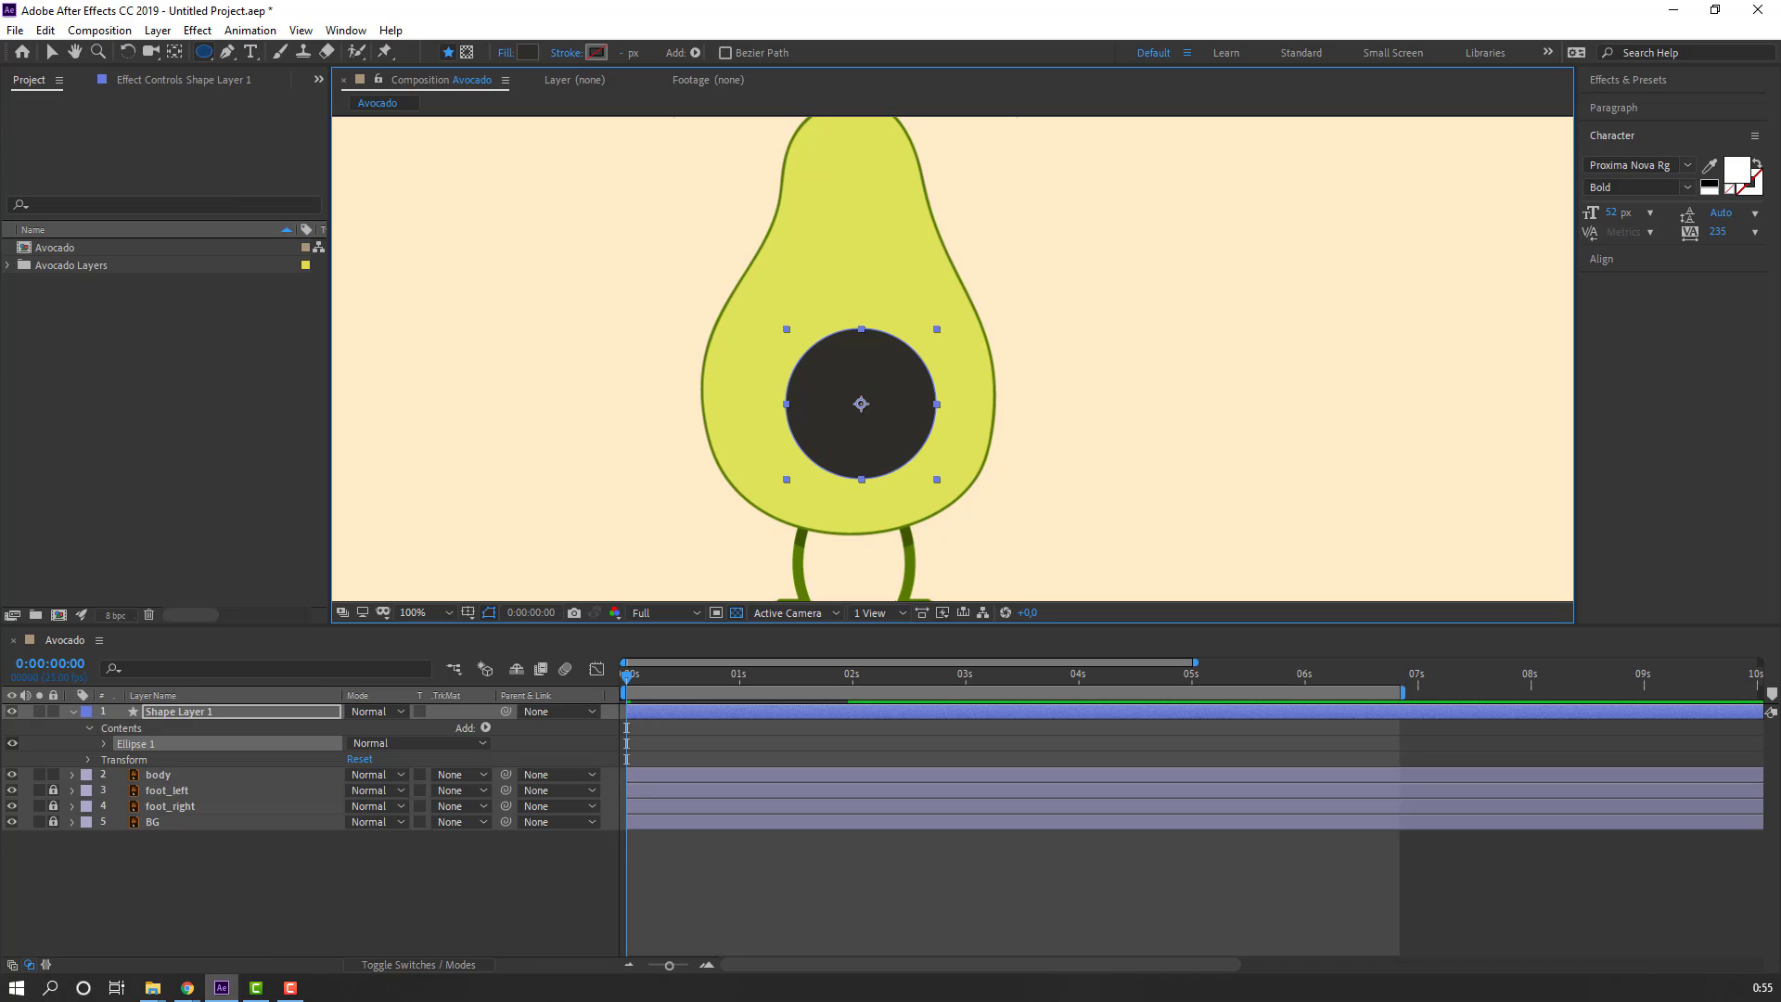
Step: Change the belly circle's fill colour to golden brown CAA544
key(alt+Tab)
click(527, 54)
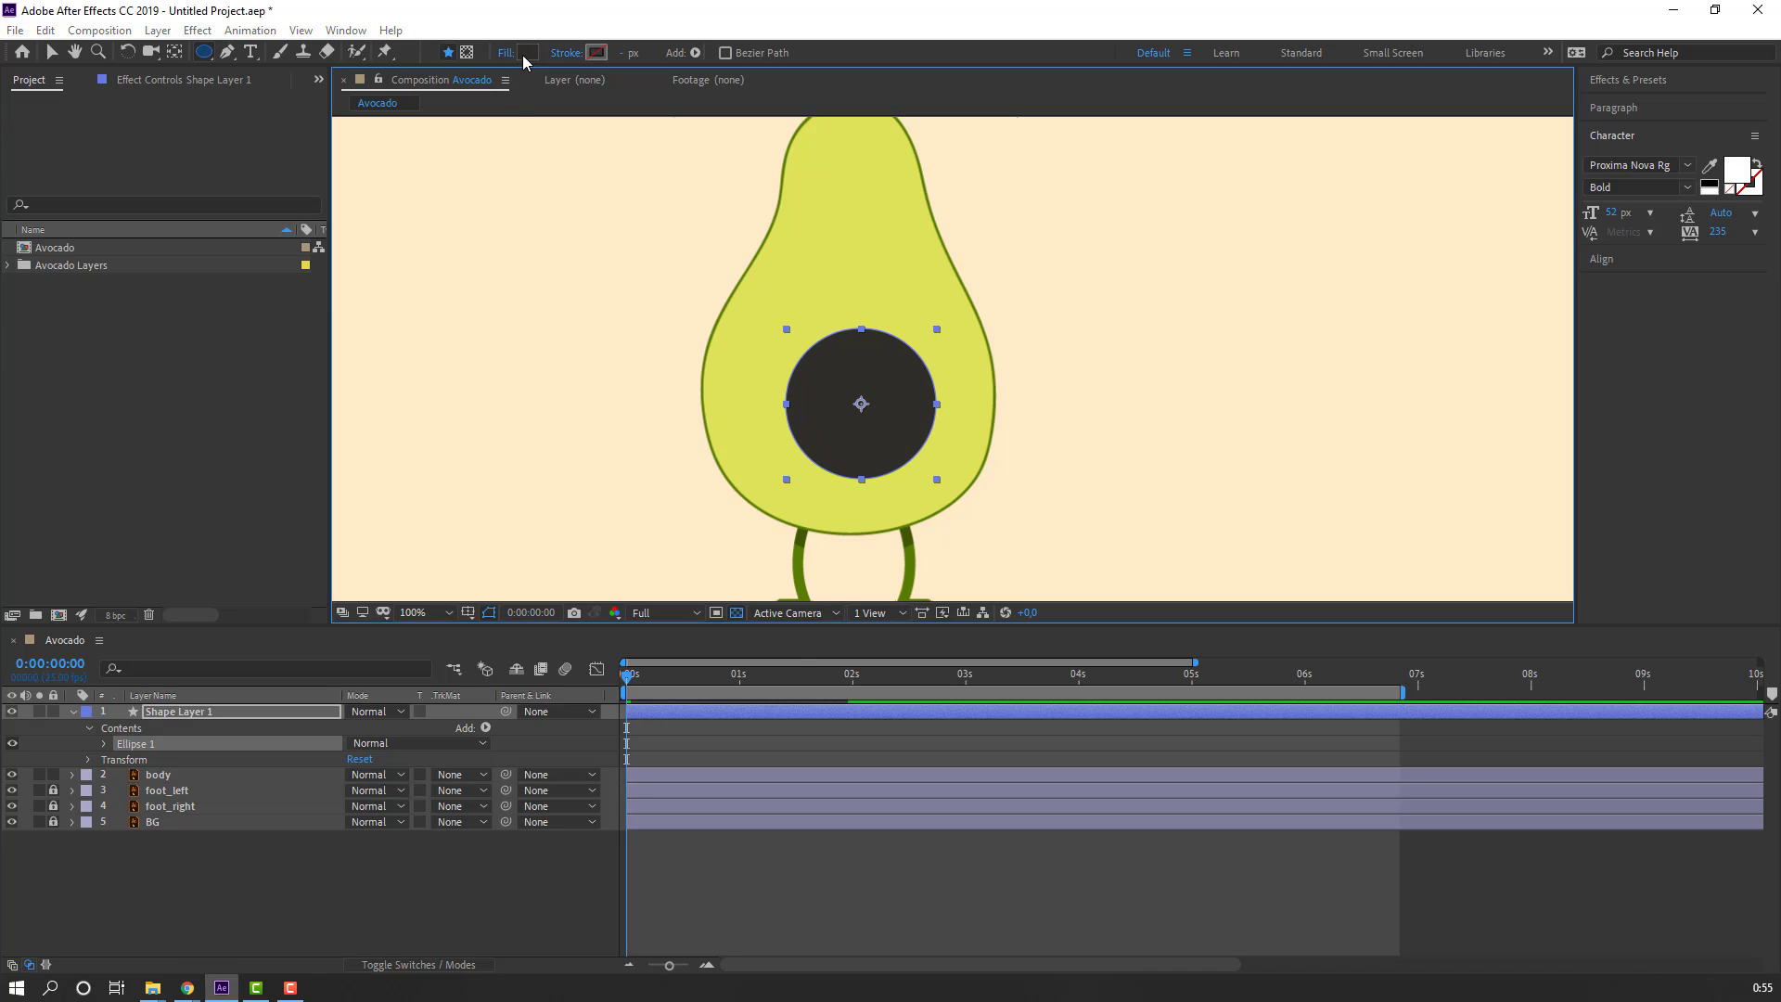
click(717, 533)
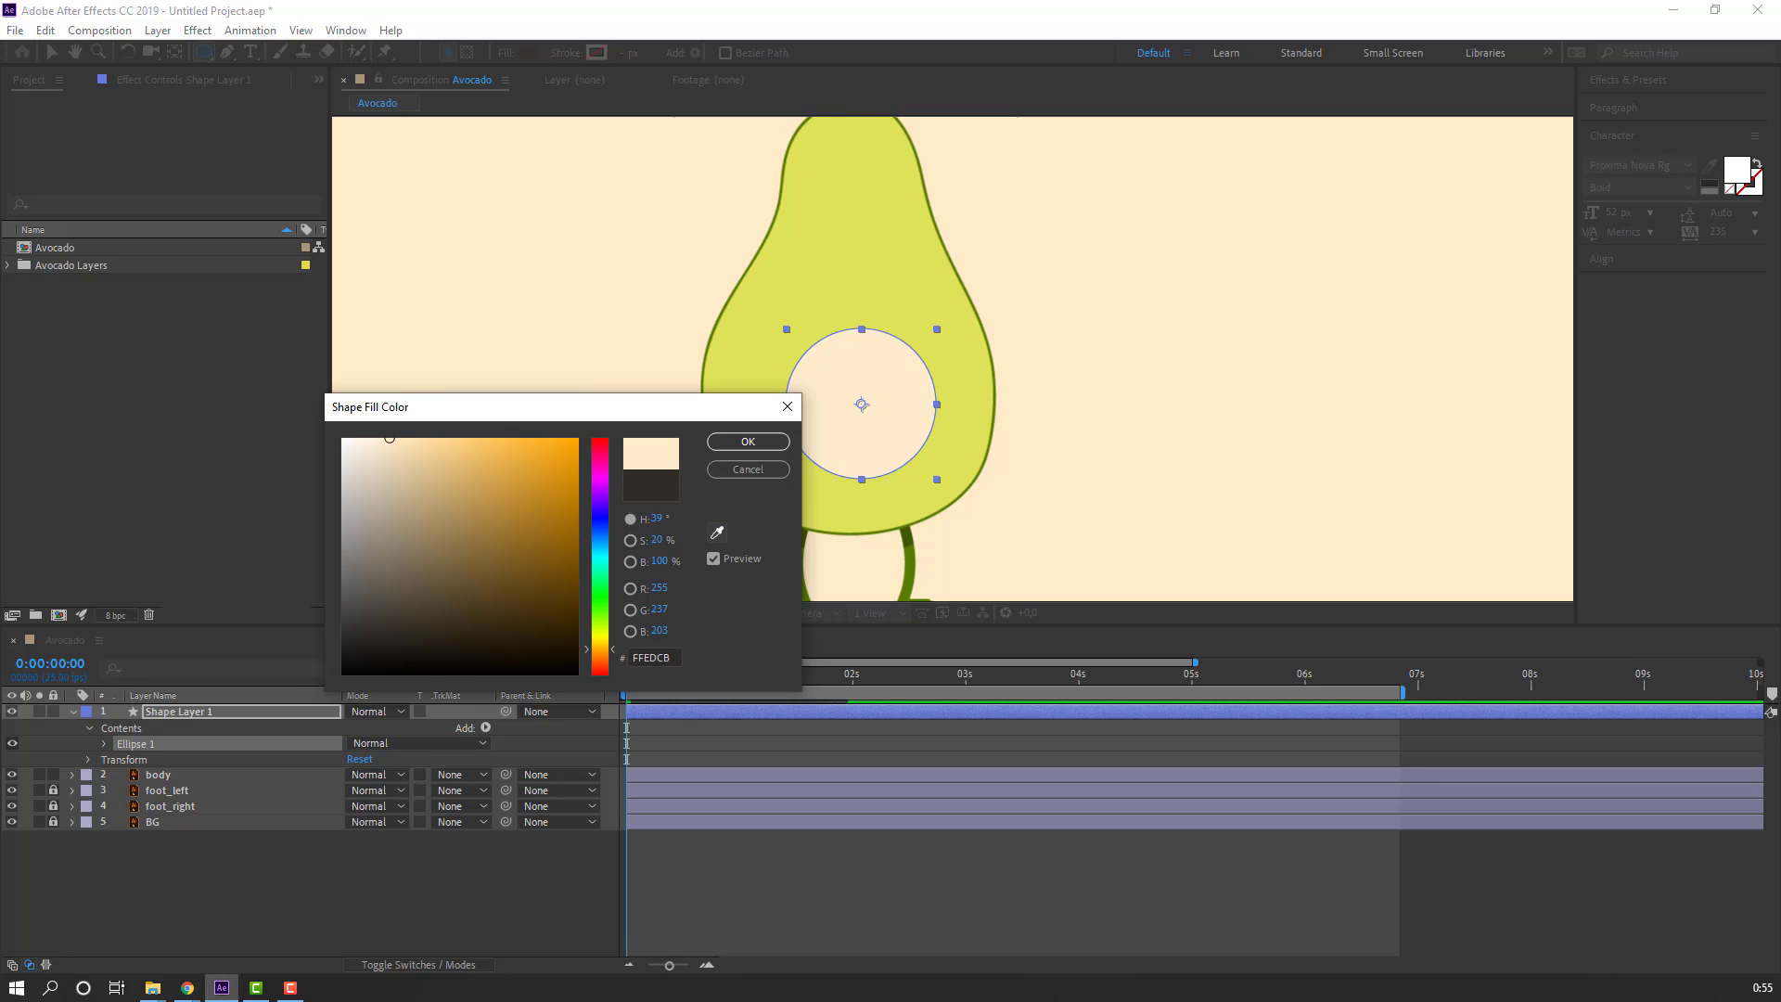
click(498, 487)
click(748, 442)
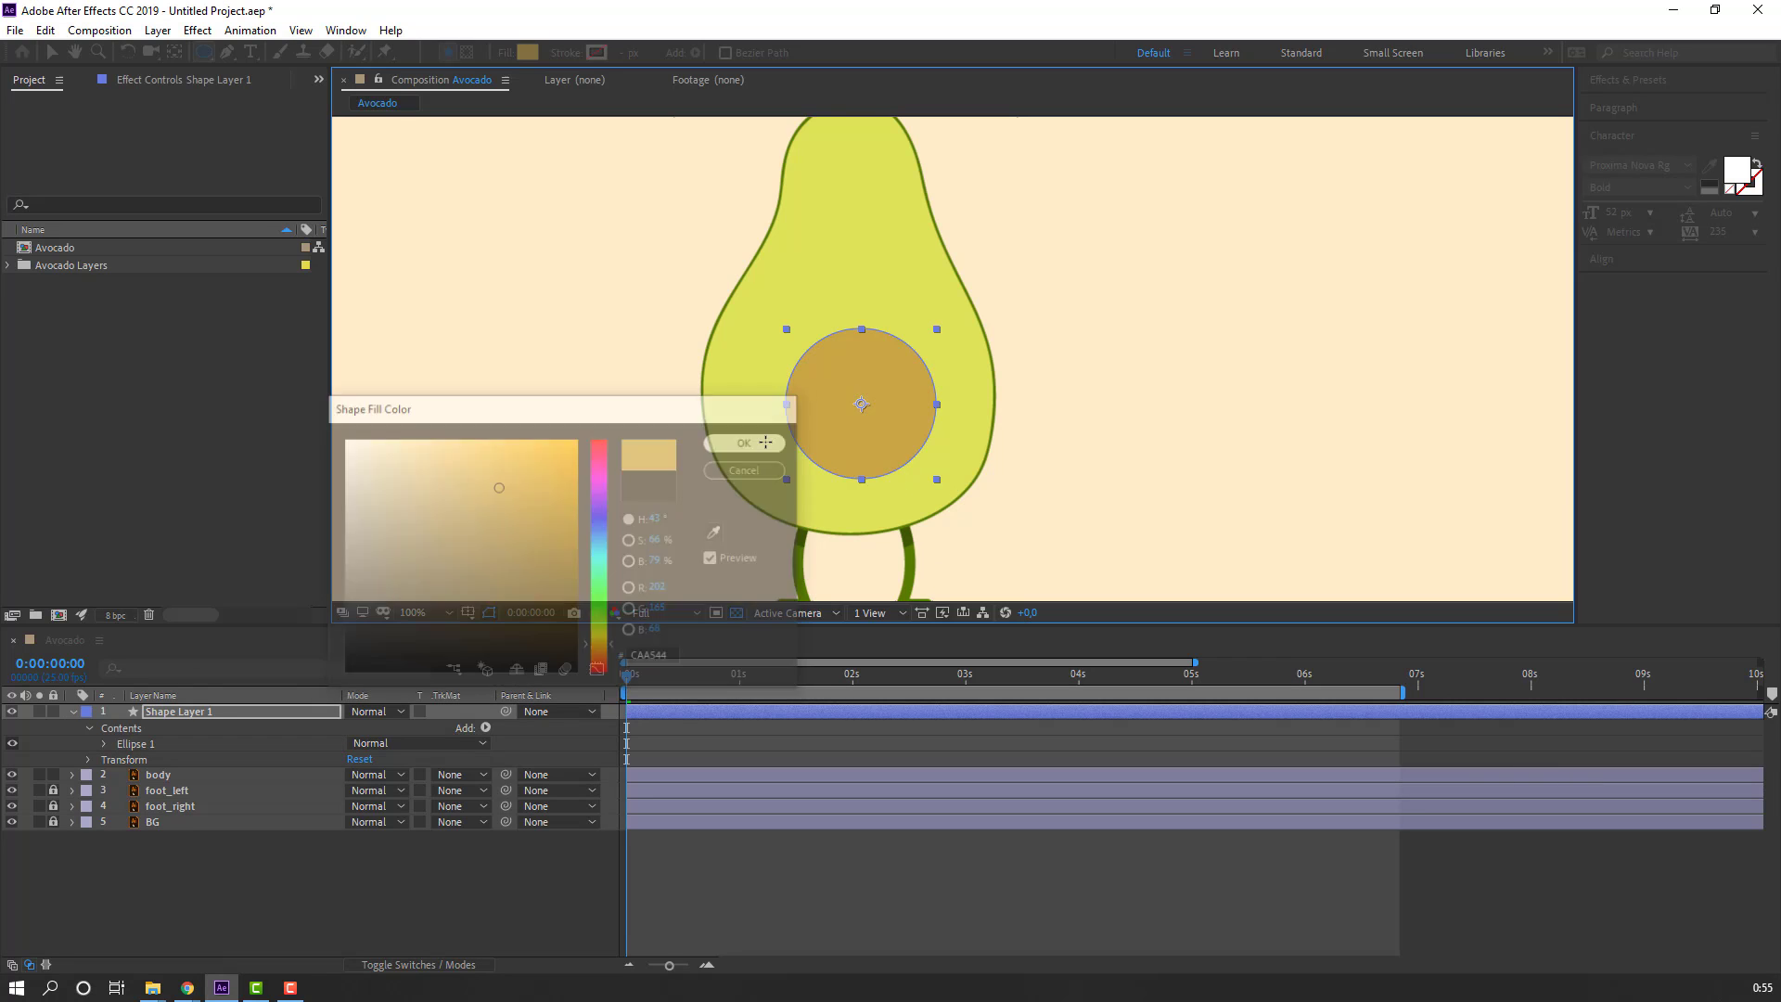
Step: Collapse the circle's shape layer, rename it head_1, and nudge the circle slightly down and left to centre it in the belly
click(72, 712)
key(Return)
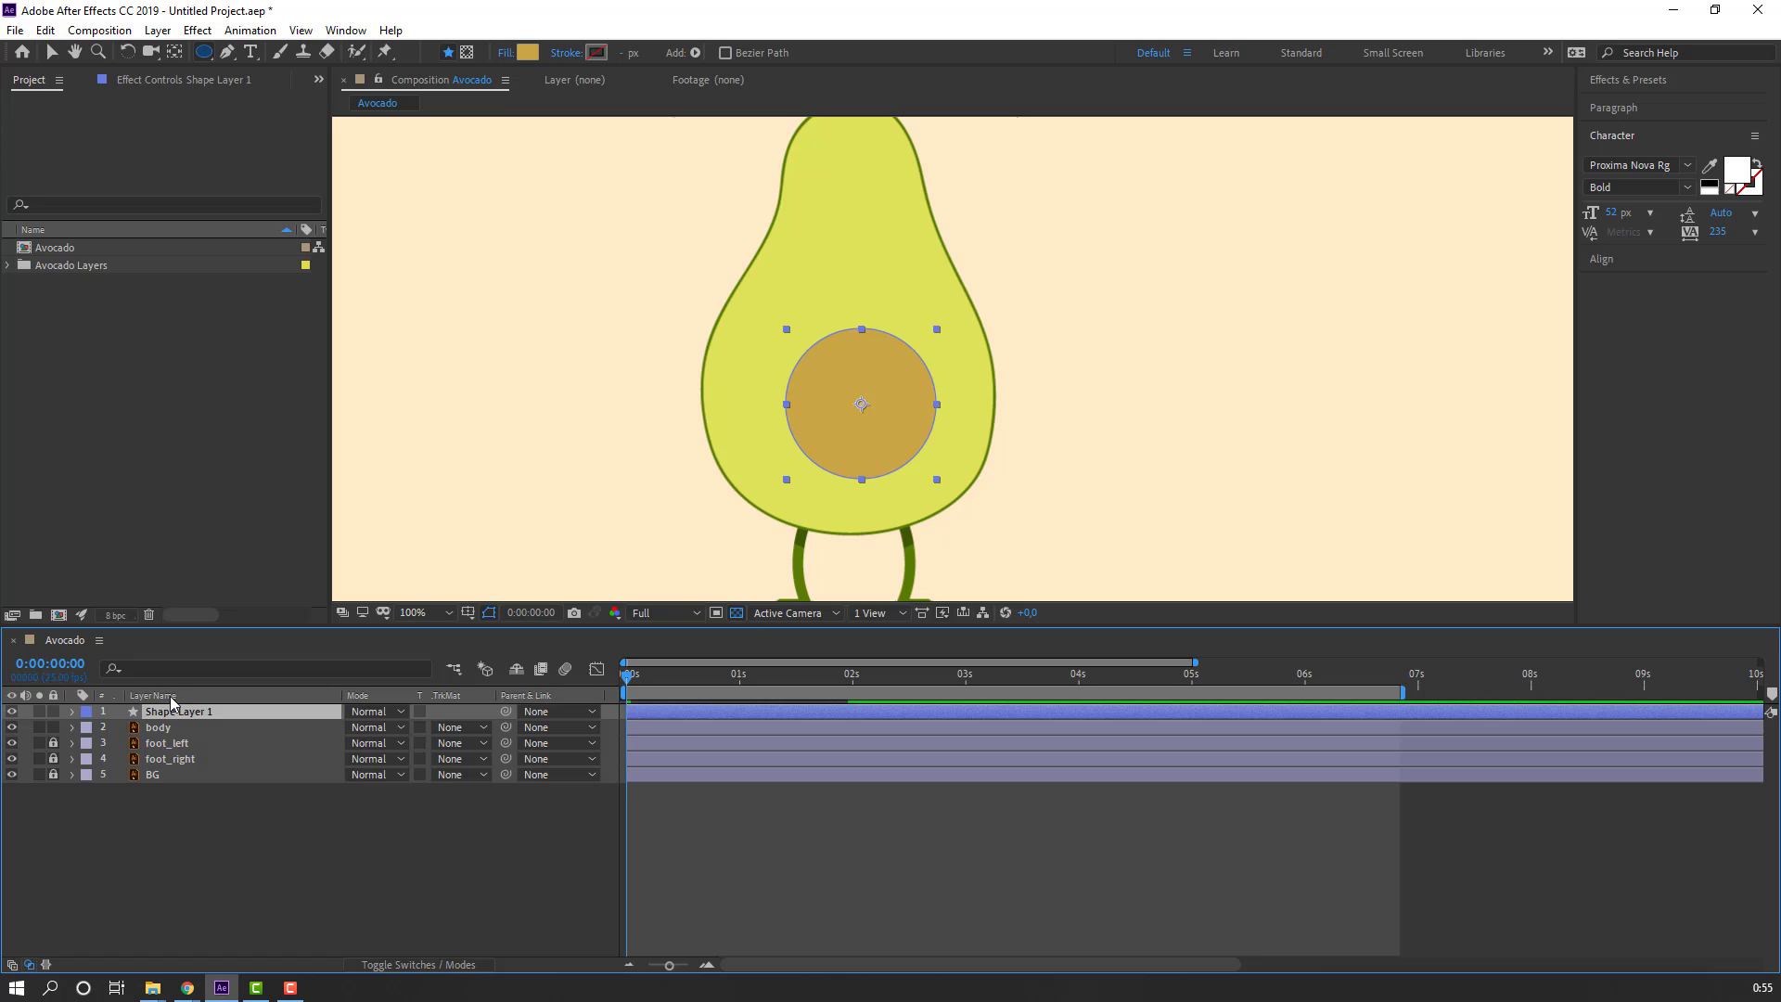
text(head)
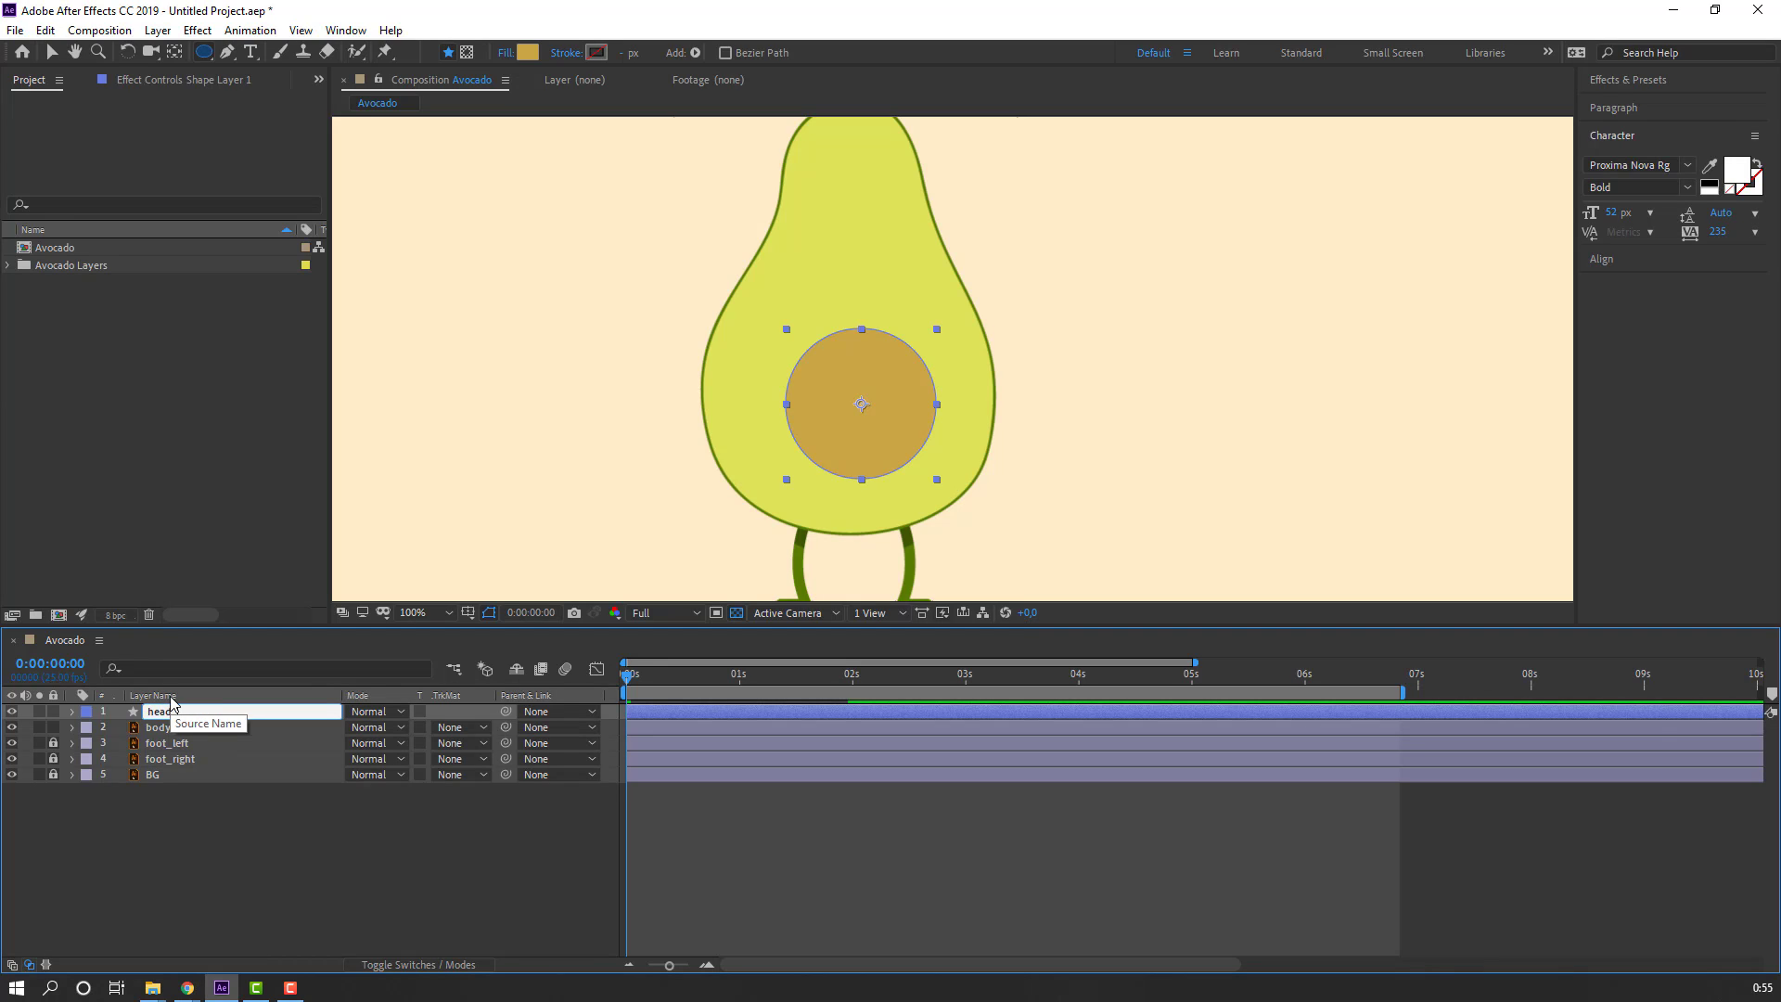
text(_1)
key(Return)
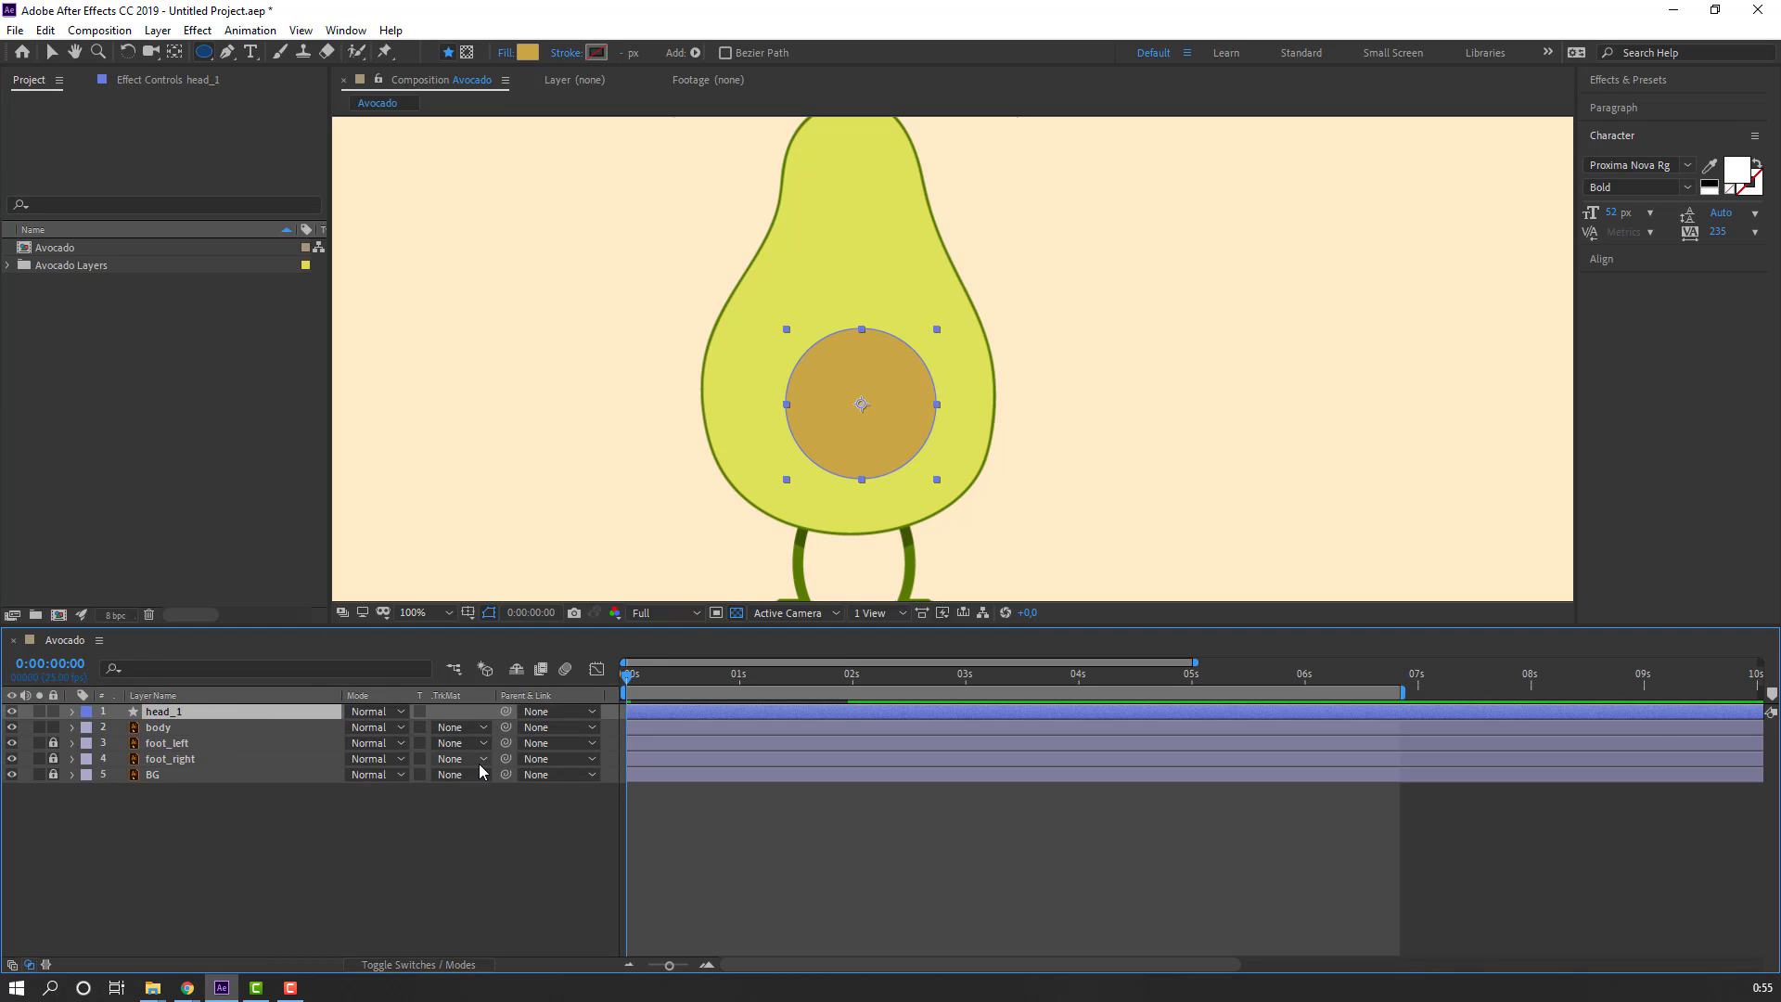
click(51, 52)
drag(871, 374, 872, 381)
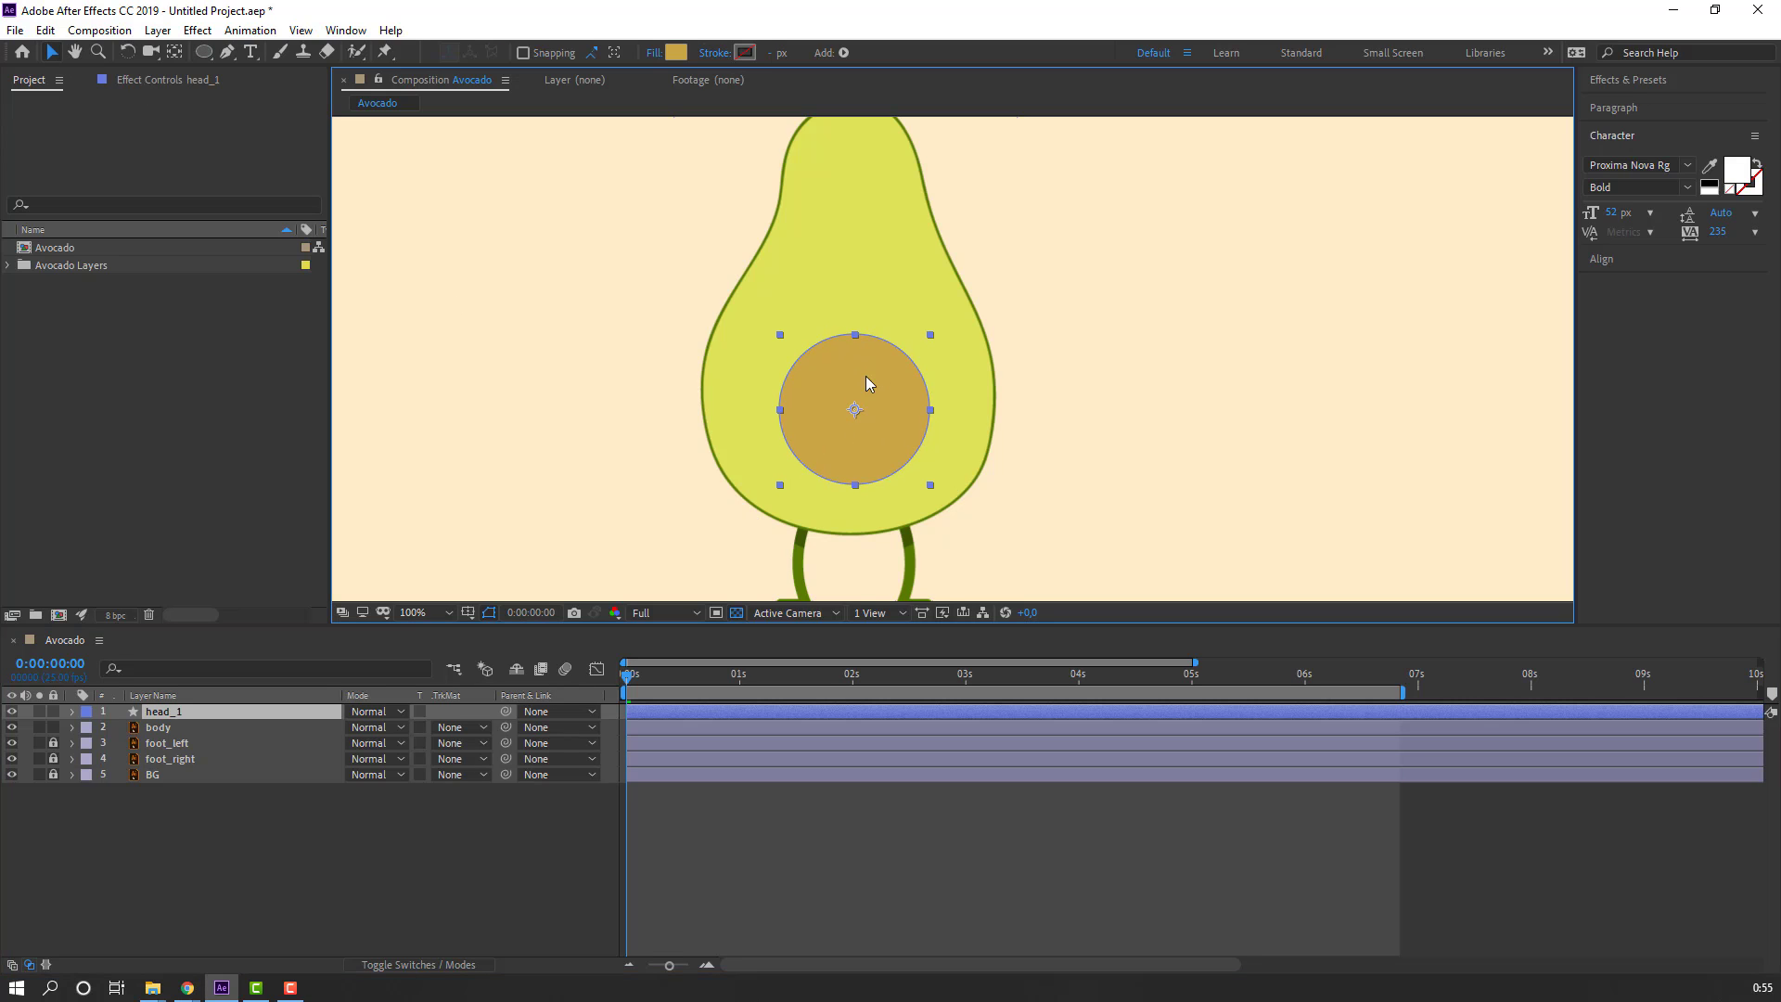
Step: Duplicate head_1, fill the copy with darker brown A48437, and offset it slightly up and left of the original
click(158, 716)
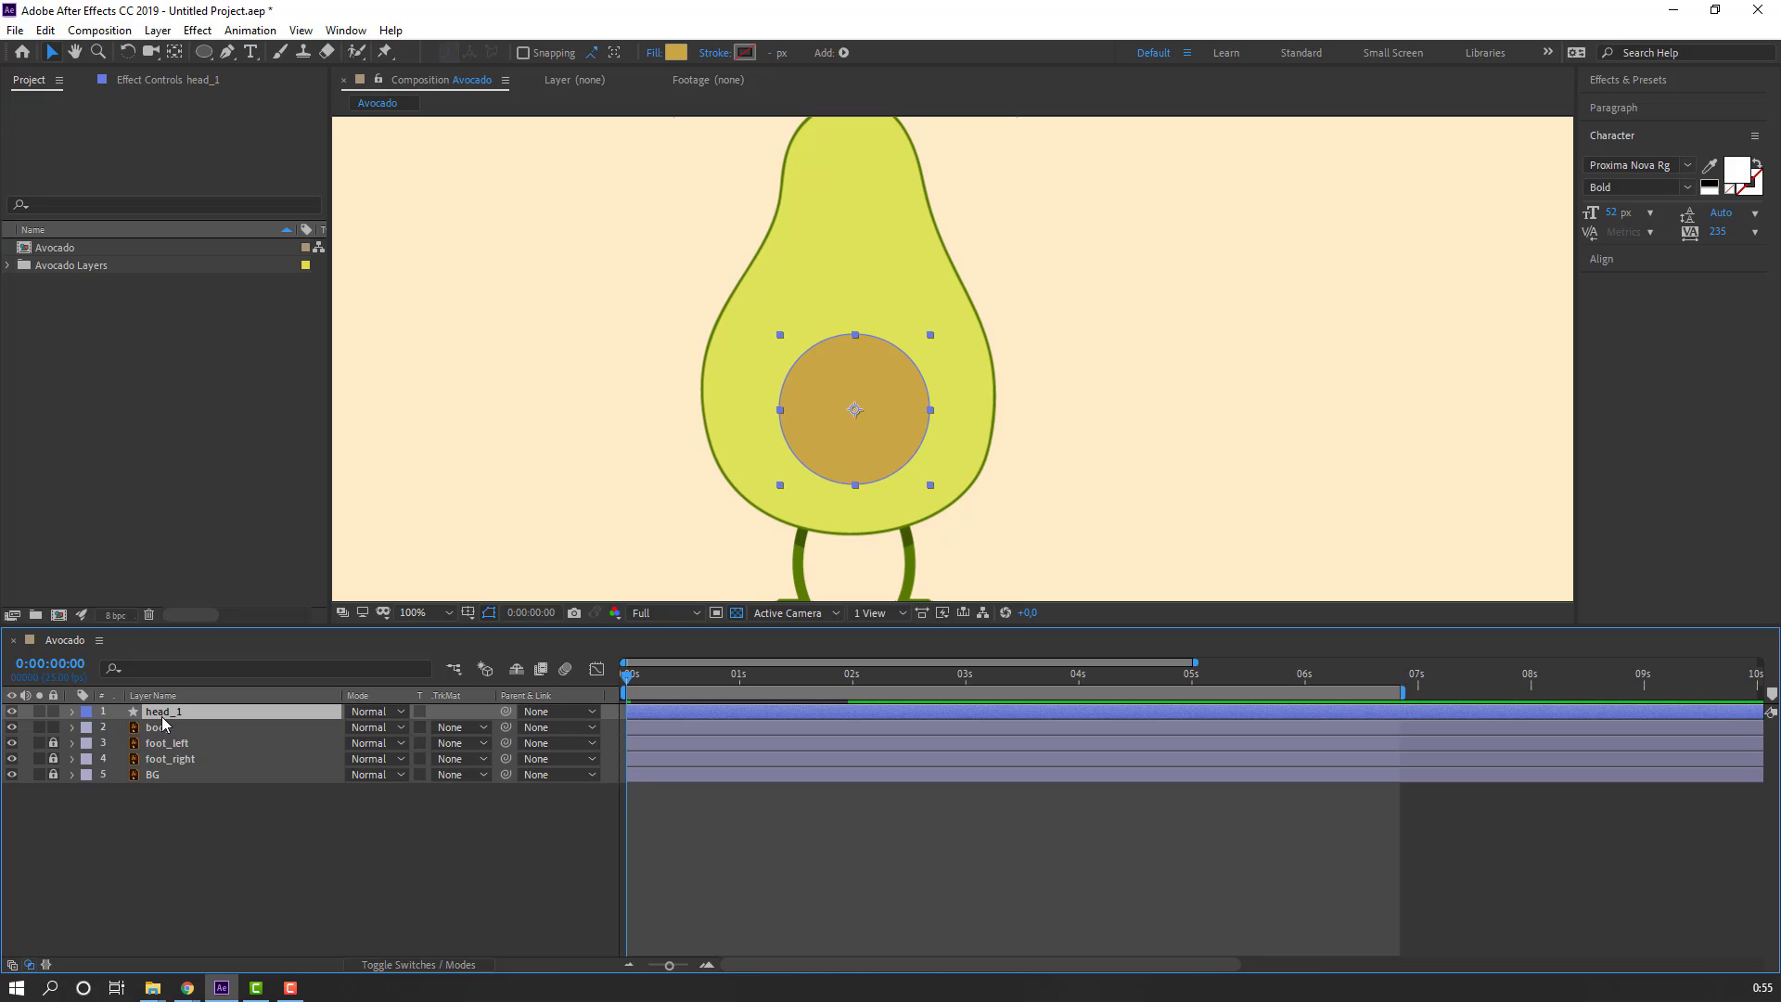
key(ctrl+d)
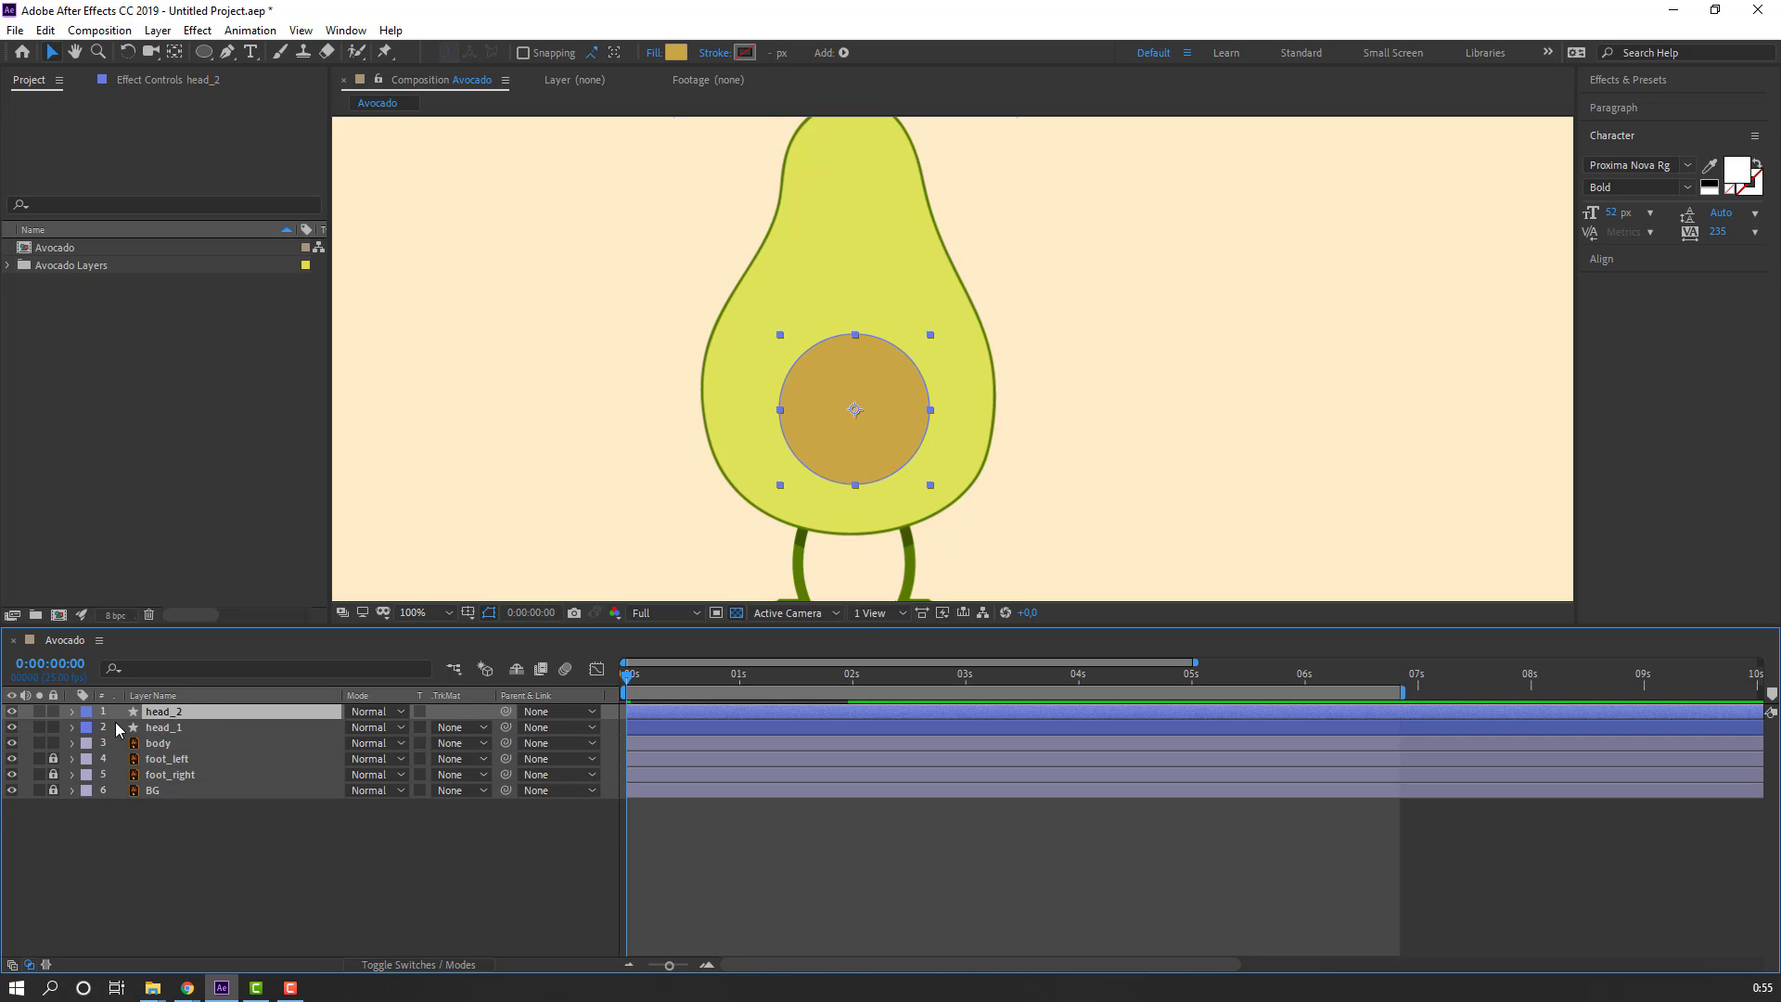
click(676, 52)
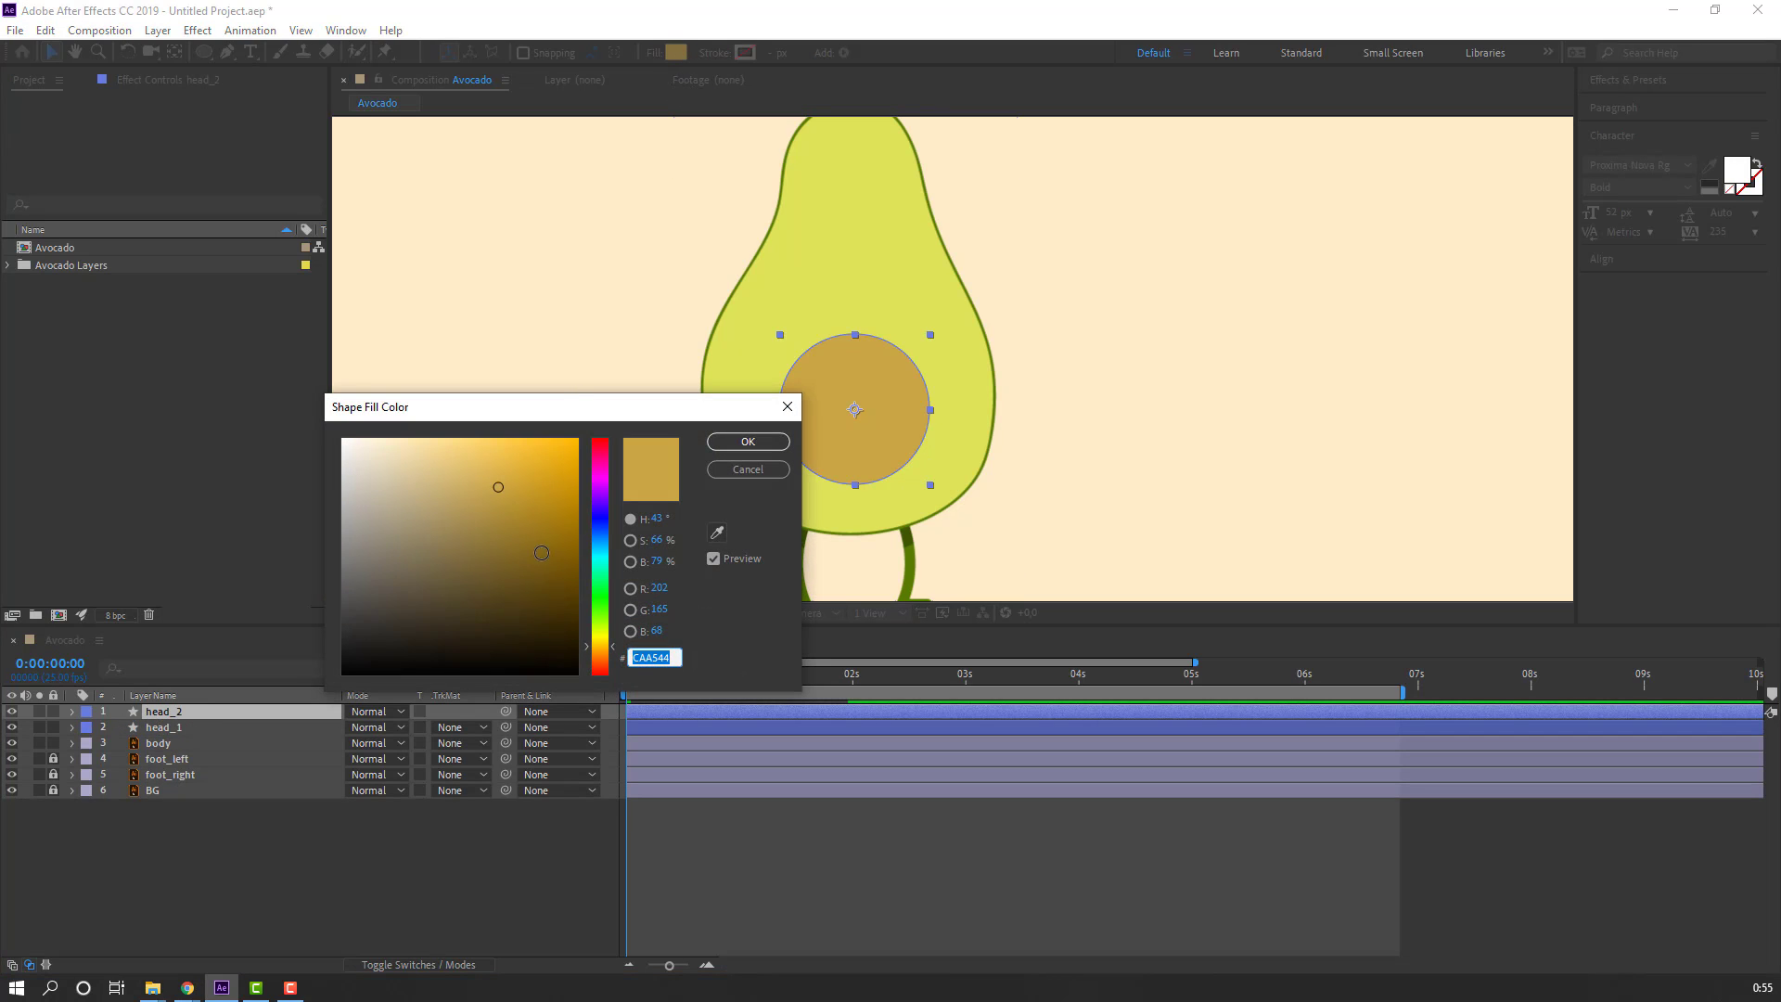
click(717, 535)
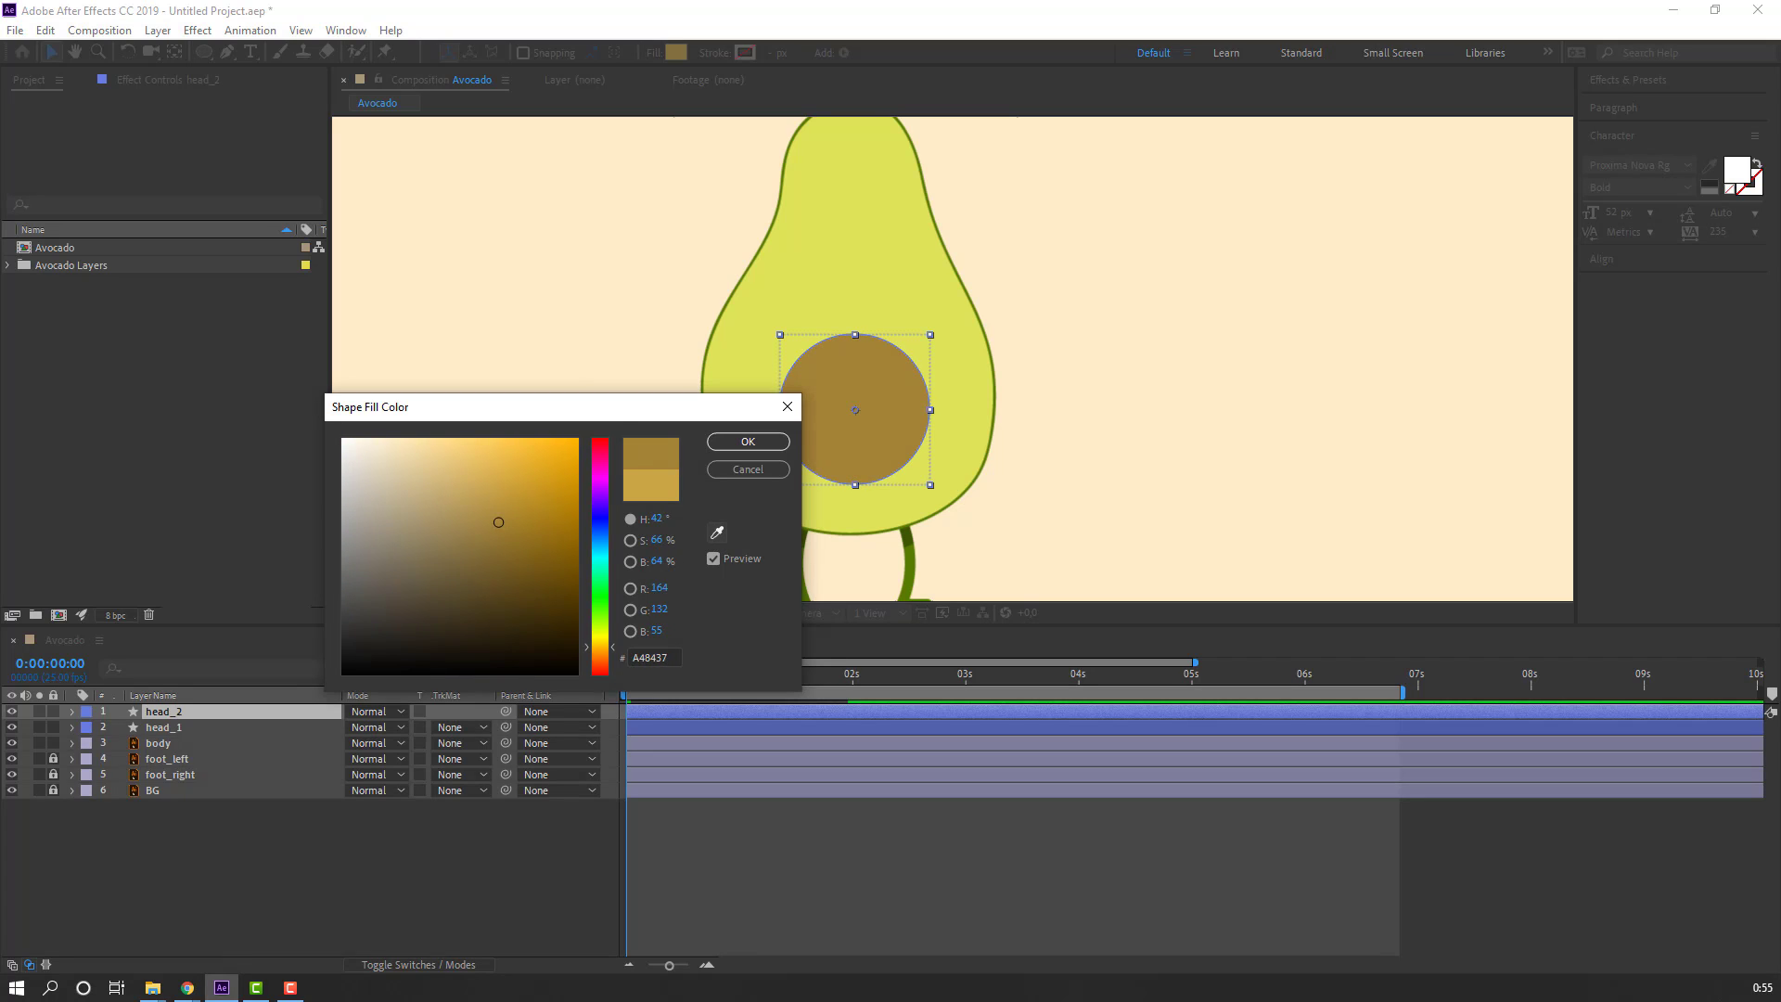
click(743, 441)
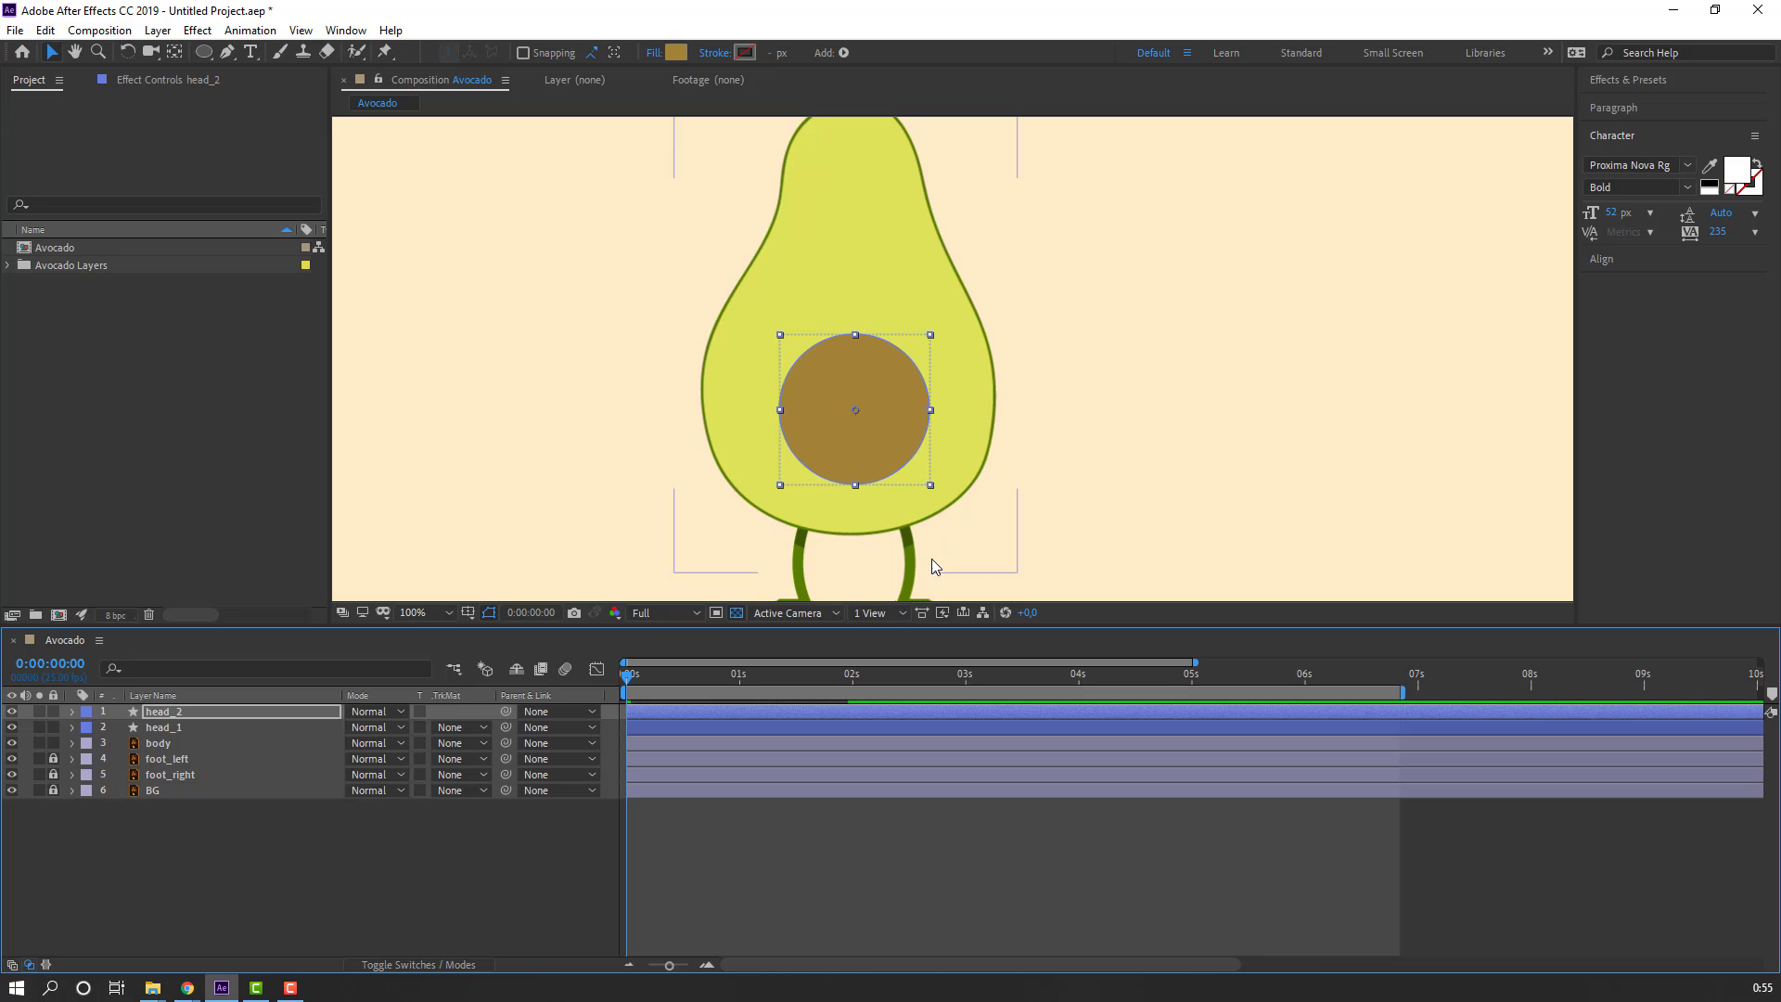
drag(883, 469, 869, 455)
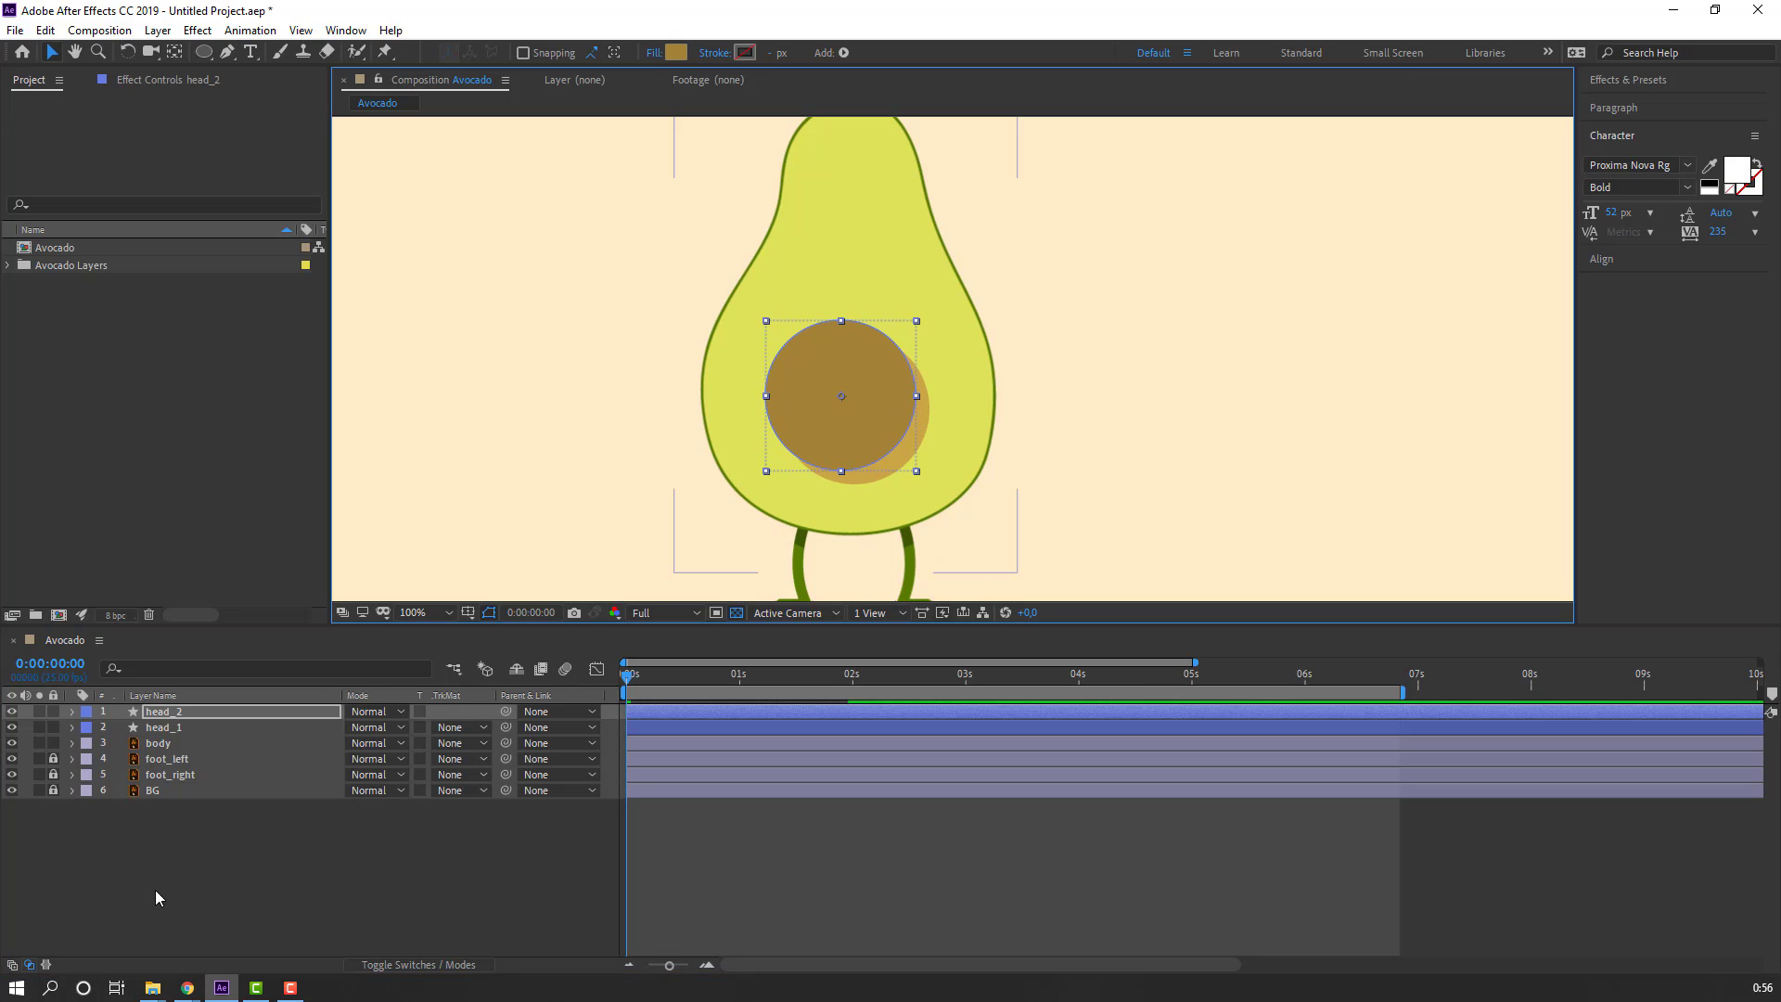
Step: Duplicate head_1 again and reorder the layers so head_2 sits between head_3 and head_1
click(160, 729)
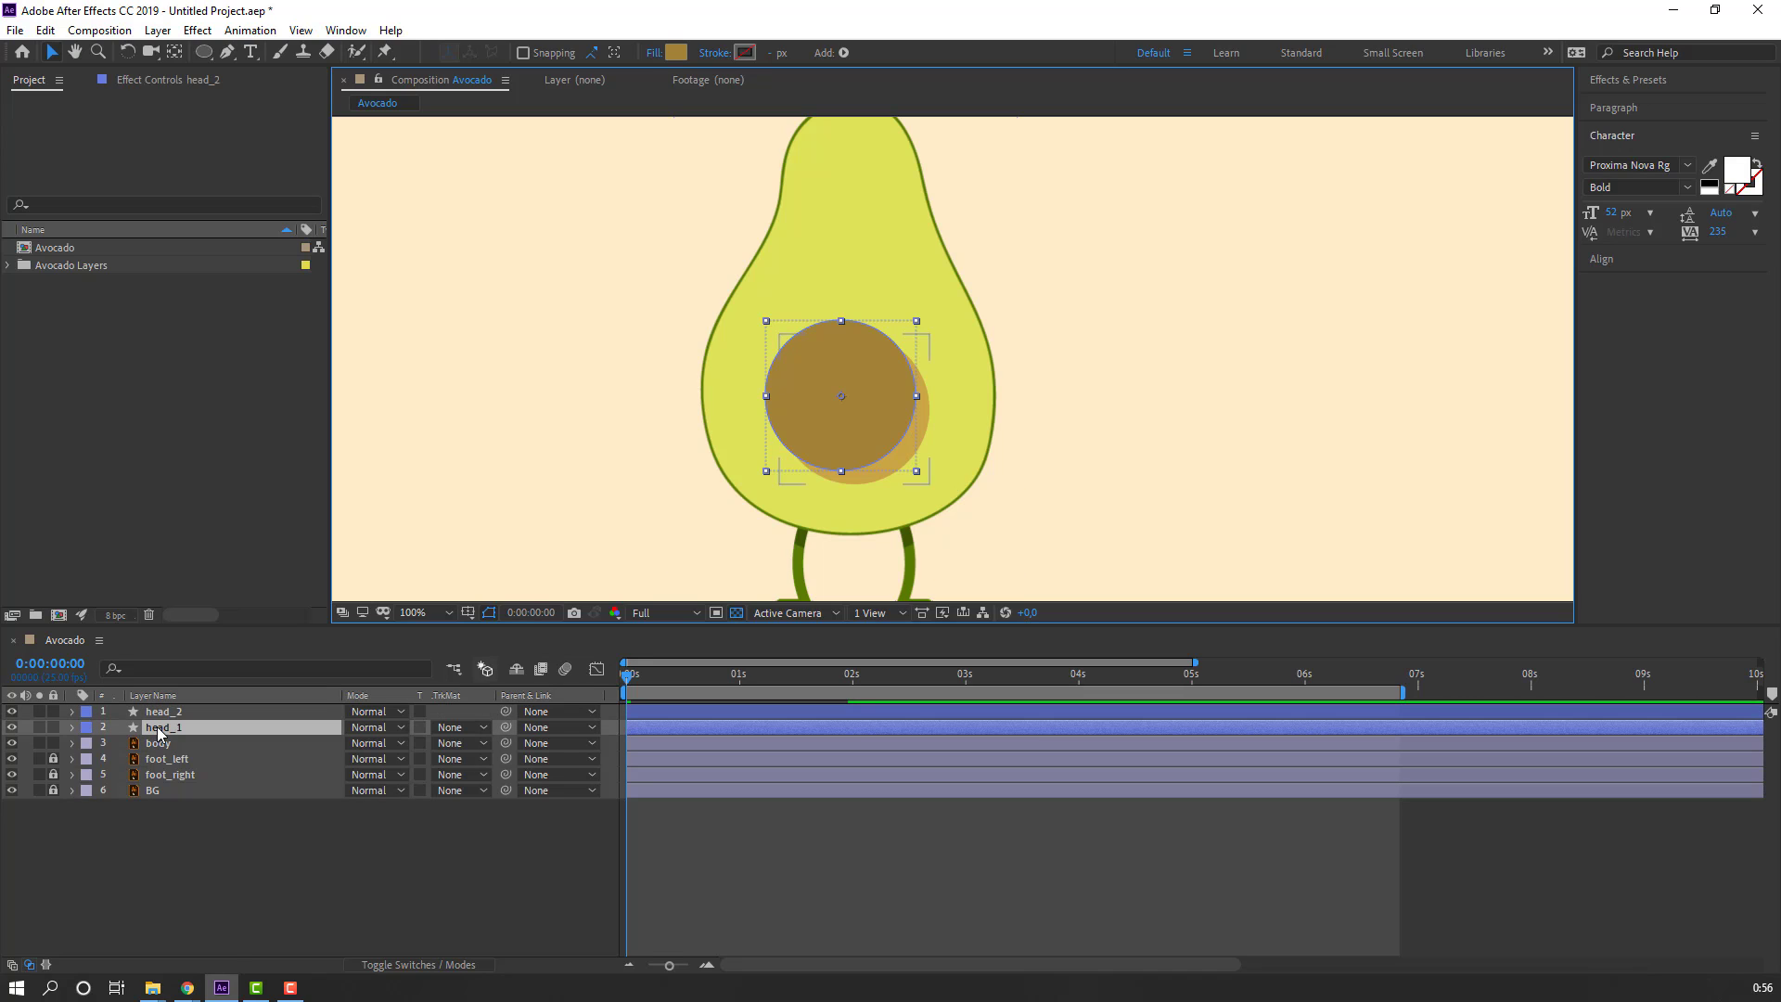
key(ctrl+d)
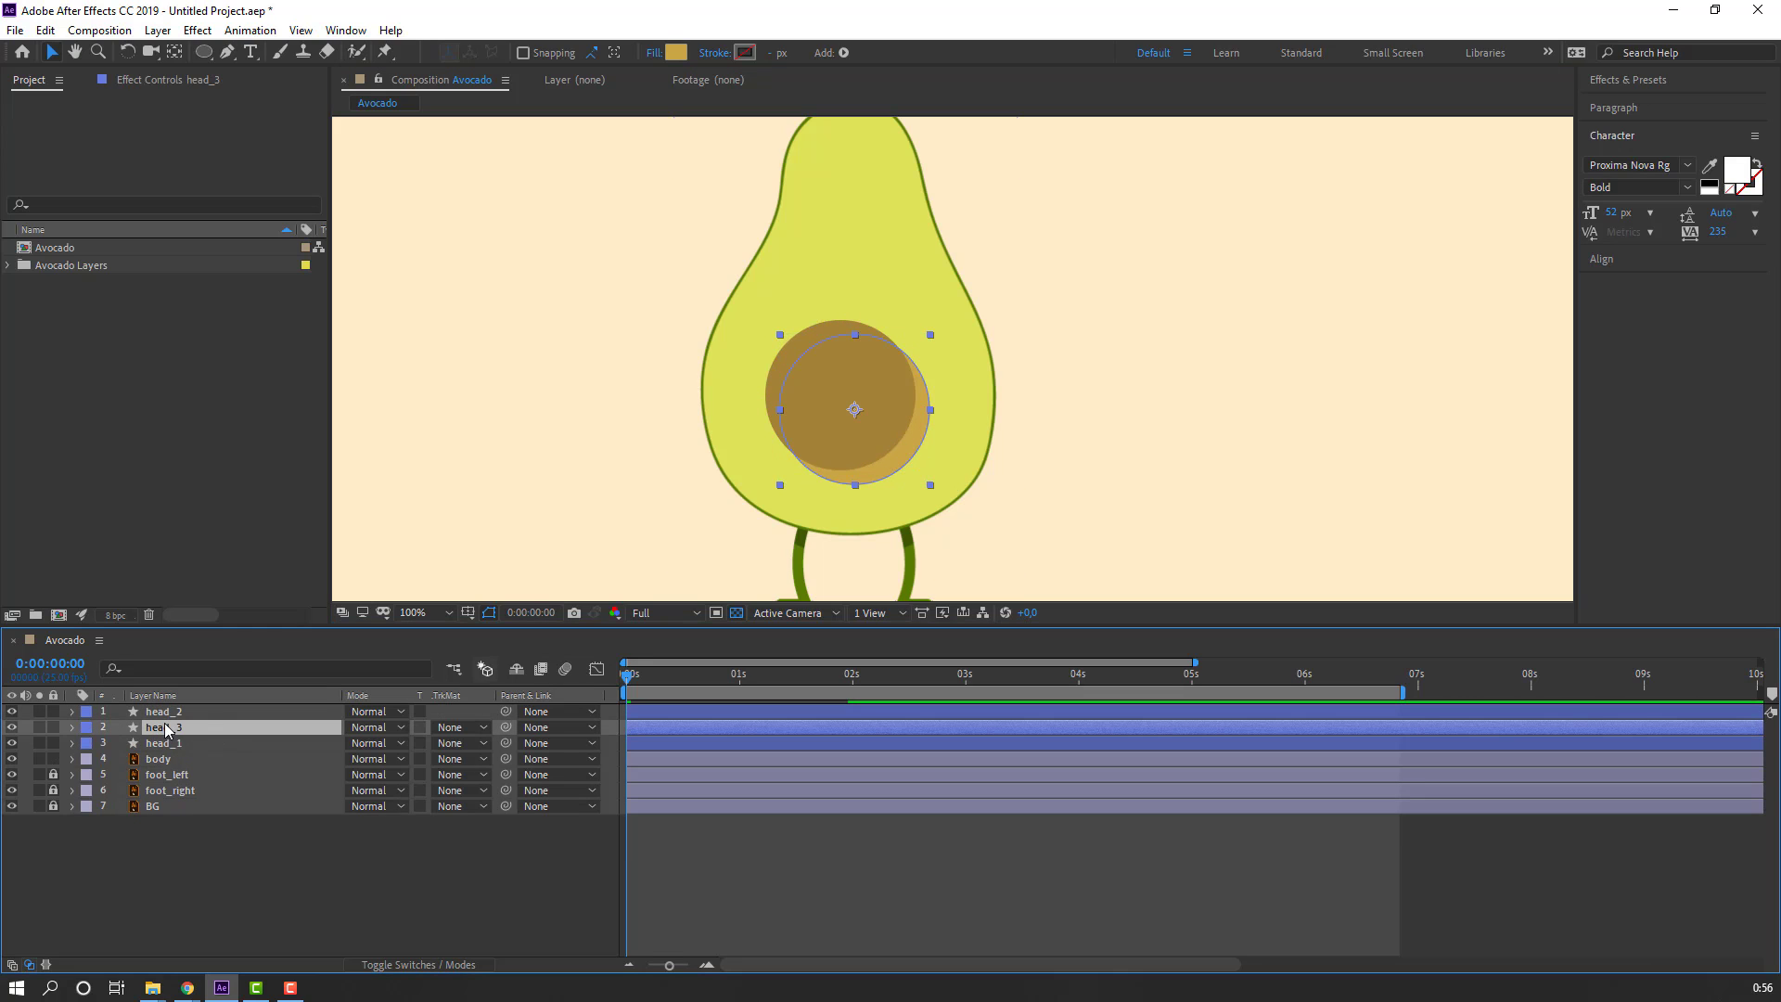
click(167, 713)
drag(163, 724, 185, 742)
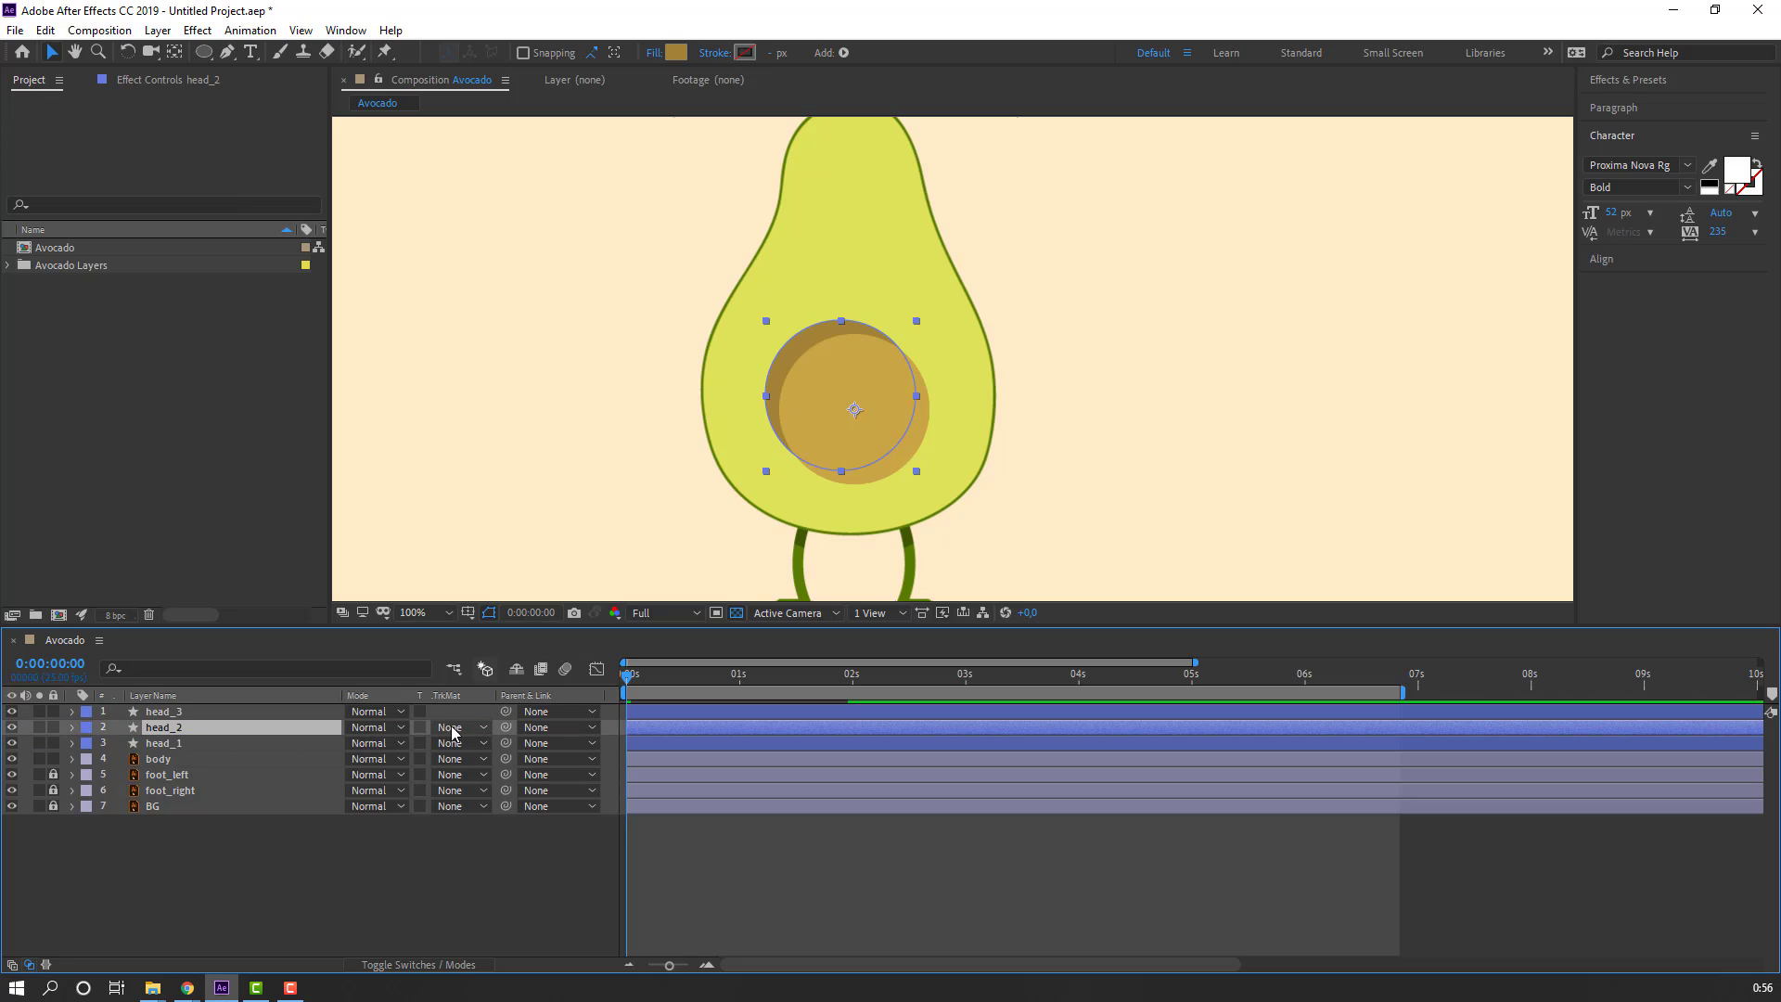
Step: Set head_2's track matte to Alpha Matte "head_3"
click(458, 729)
click(461, 748)
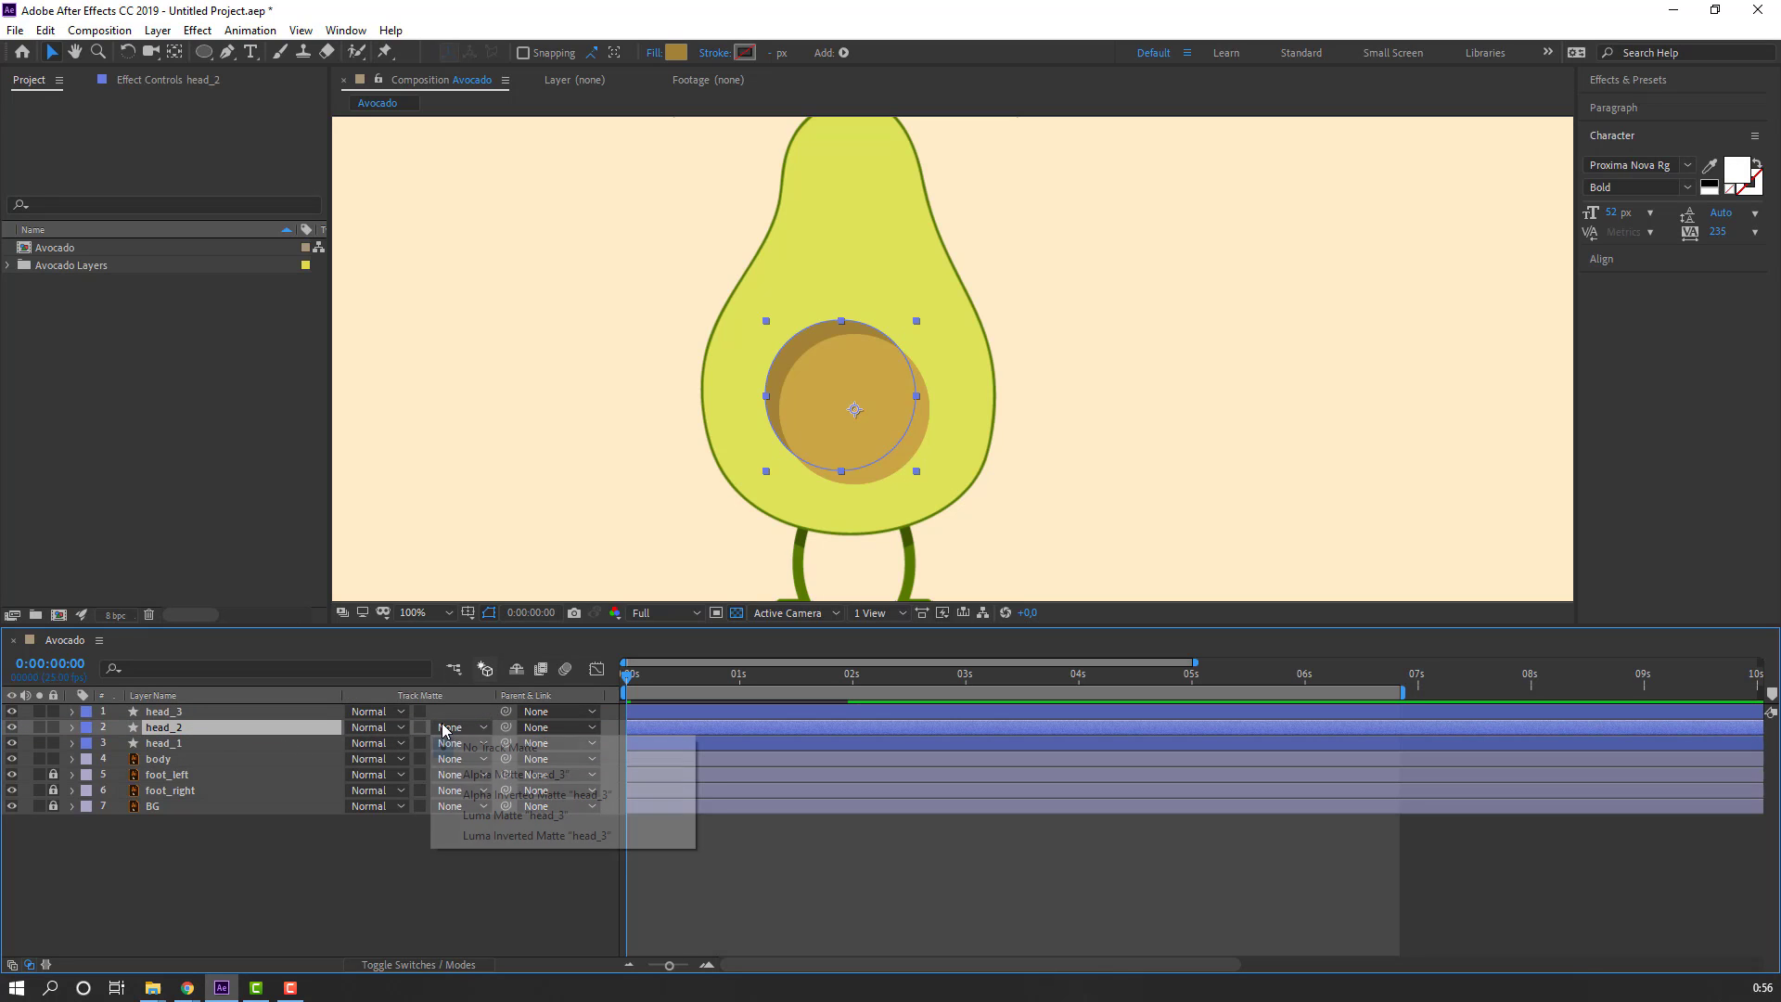
click(458, 728)
click(381, 965)
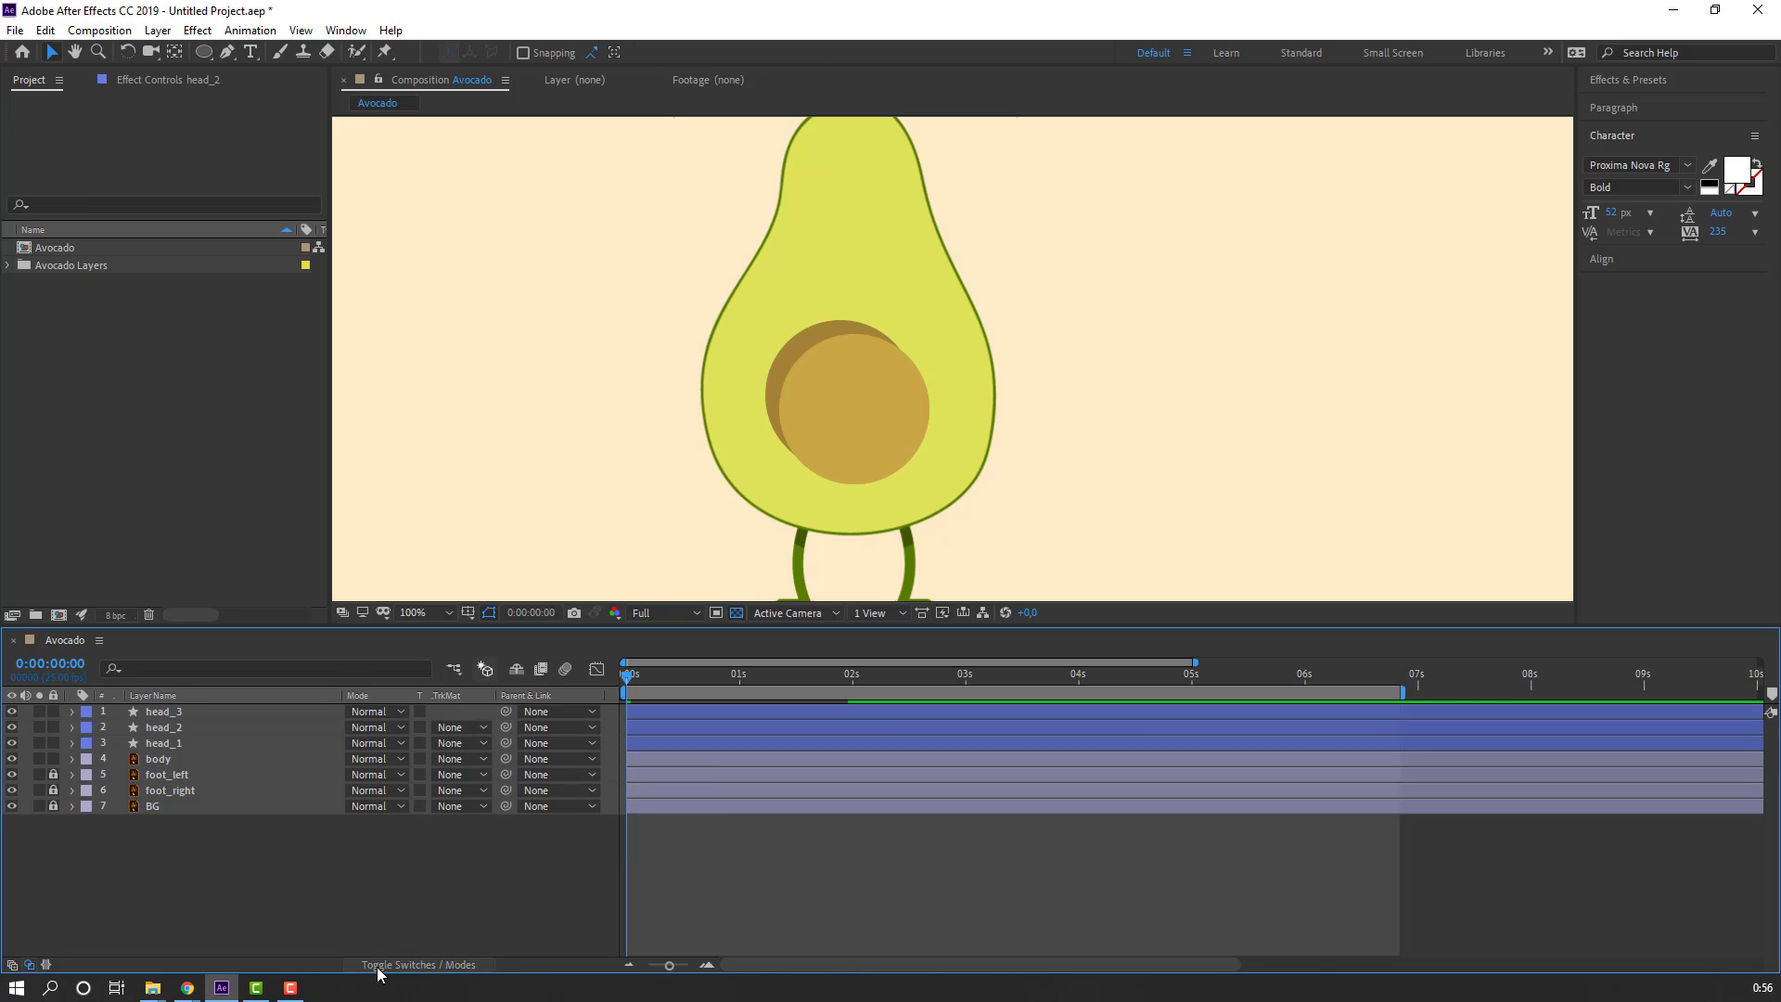
click(389, 964)
click(390, 964)
click(390, 965)
click(459, 728)
click(473, 774)
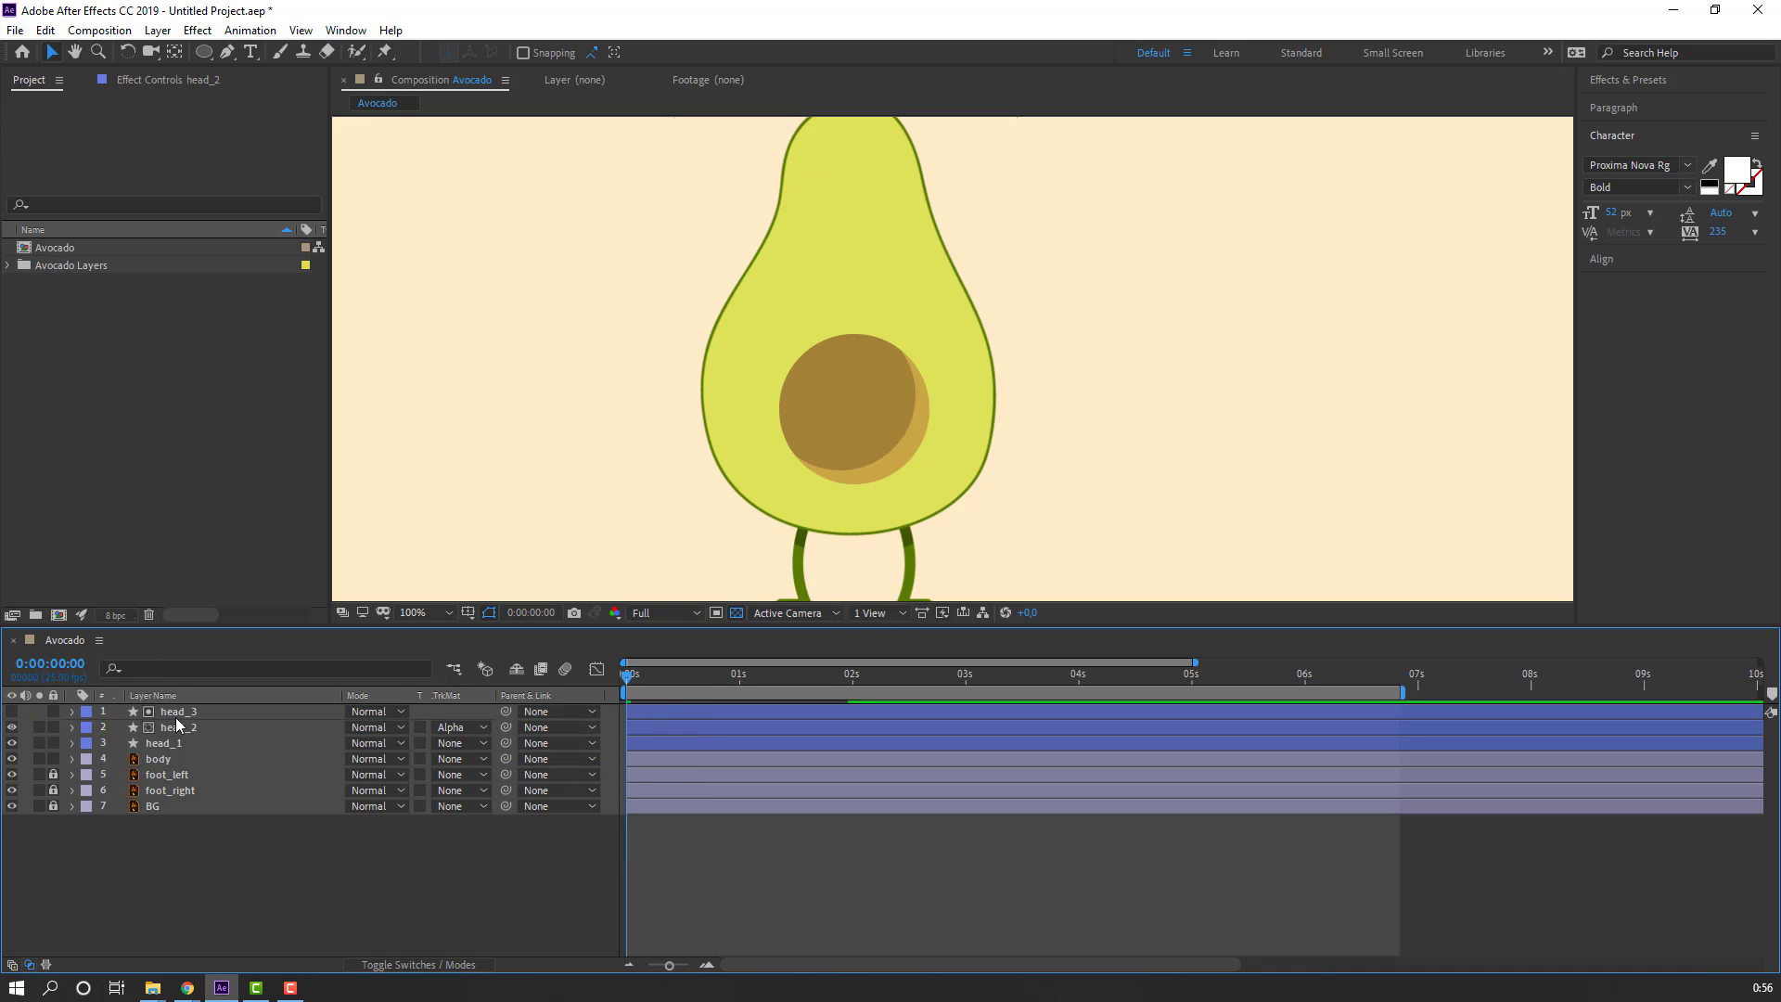
Step: Set the fill of head_1 and head_3 together to the dark brown sampled from the head_2 circle
click(171, 747)
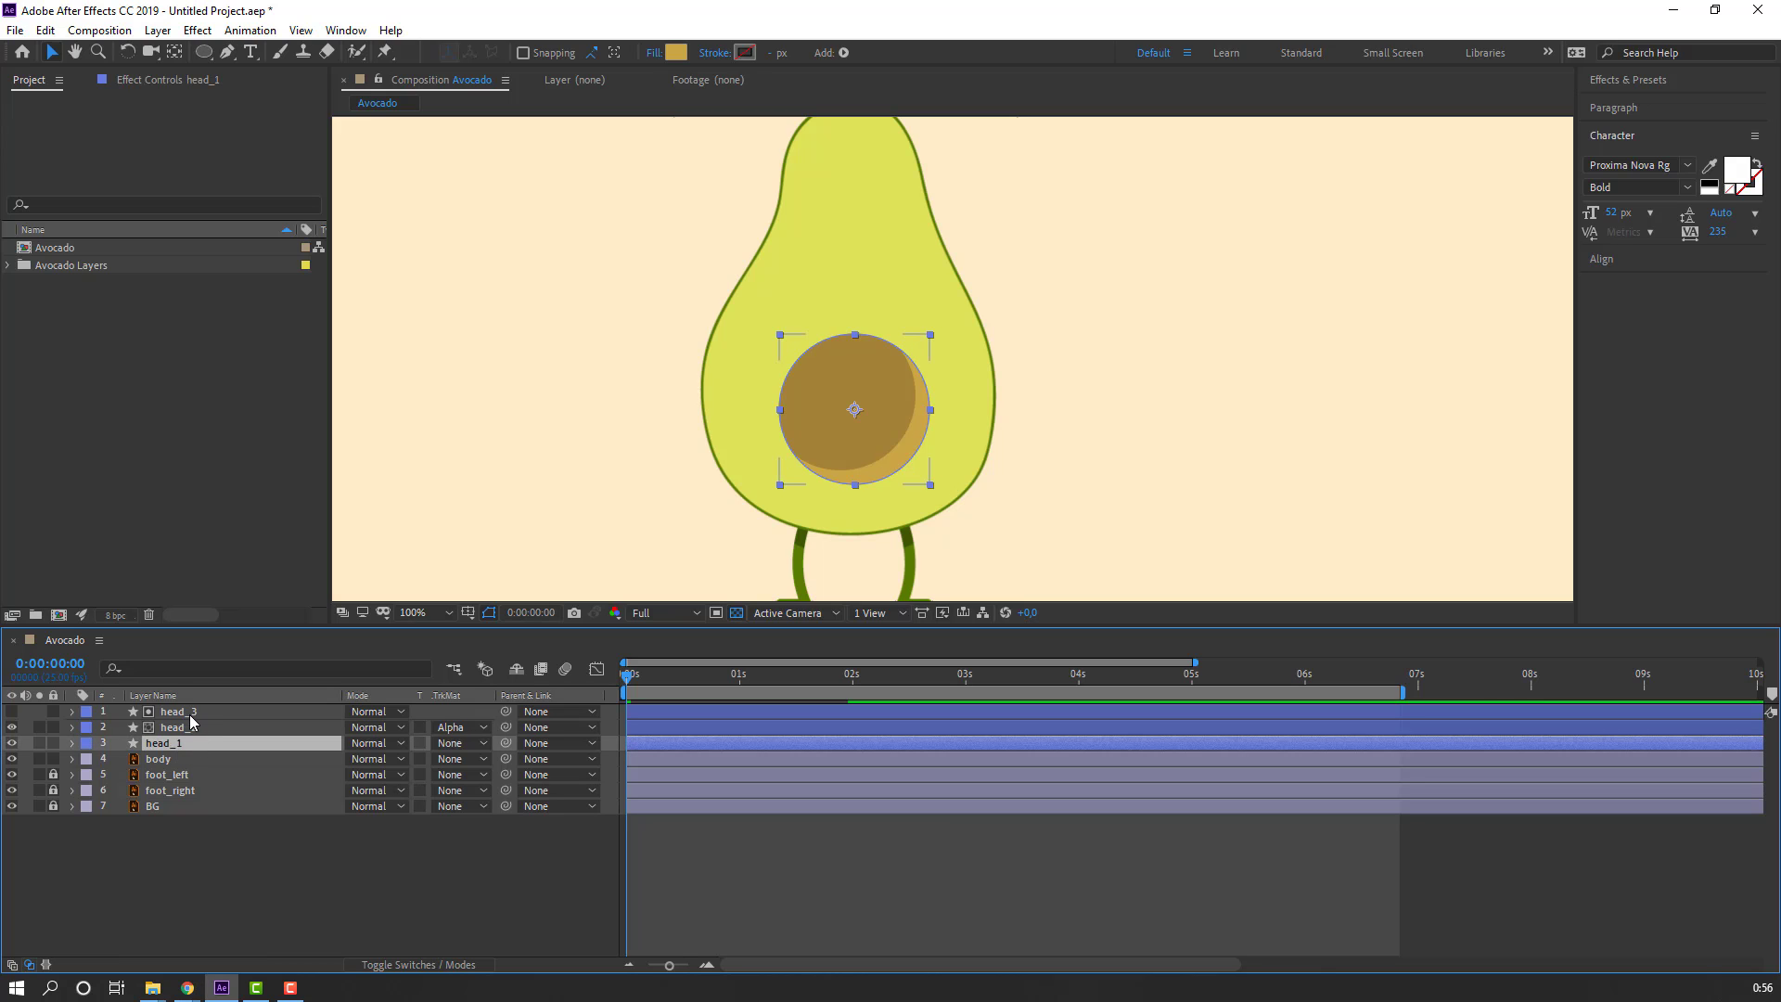
ctrl+click(176, 711)
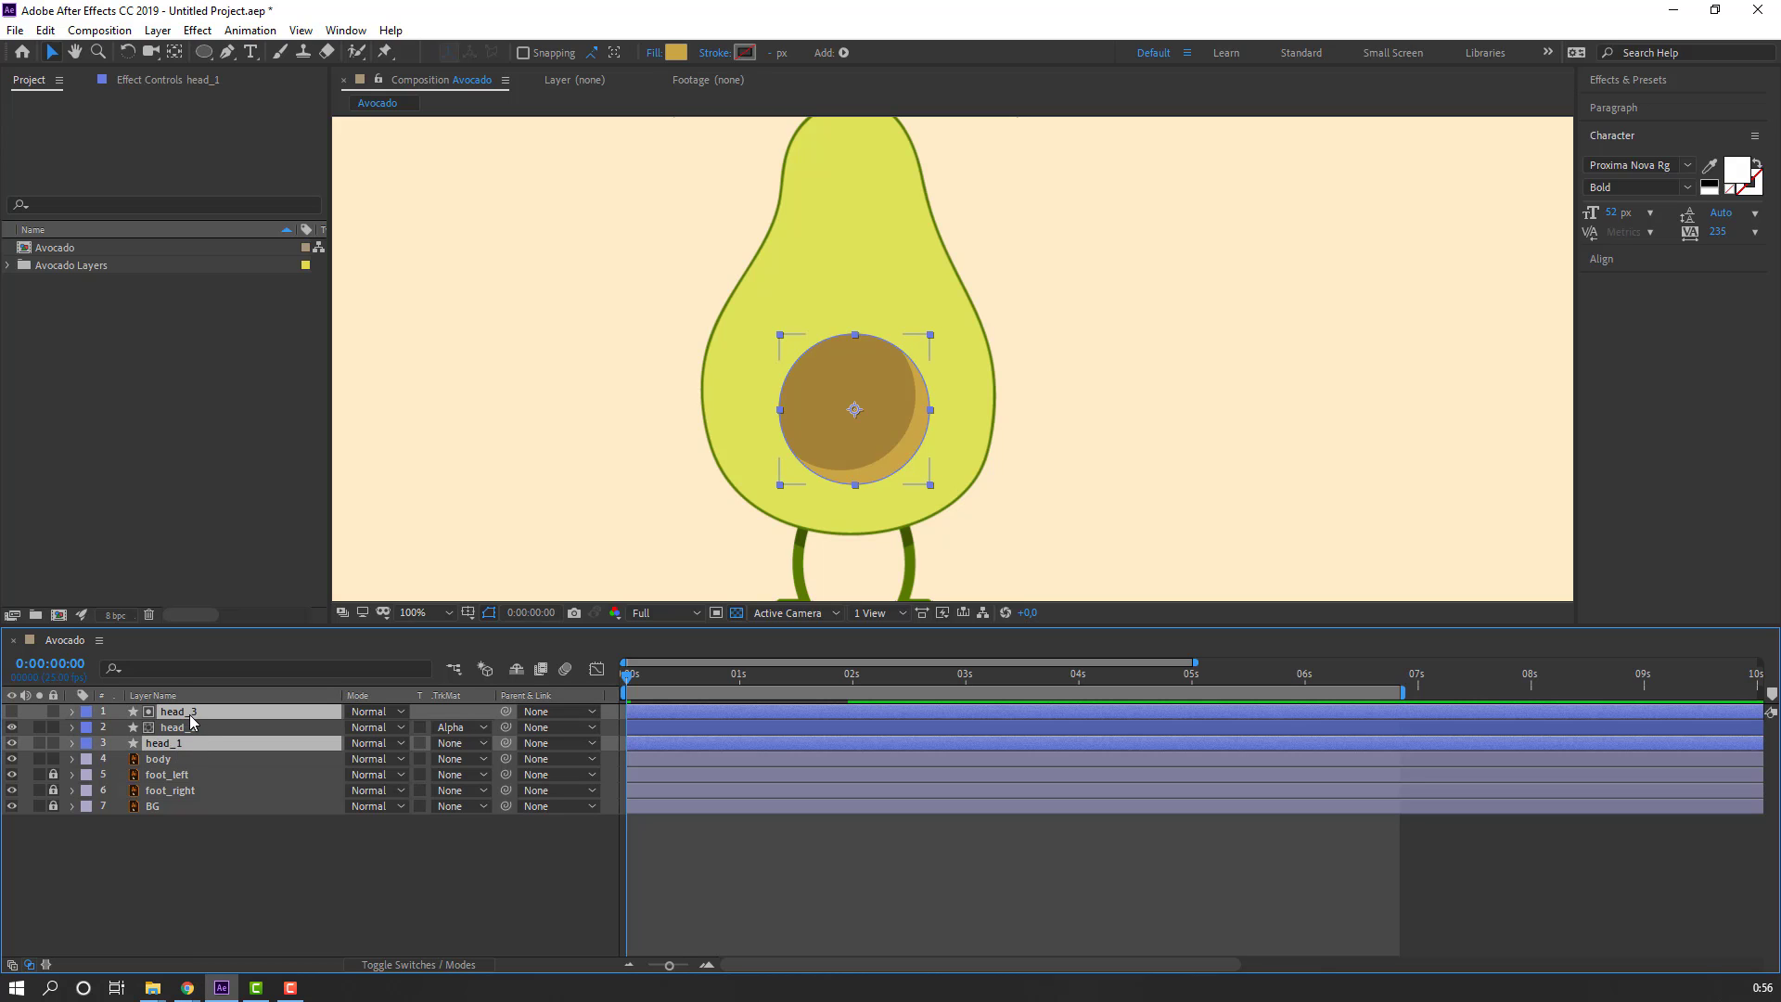
click(676, 53)
click(720, 530)
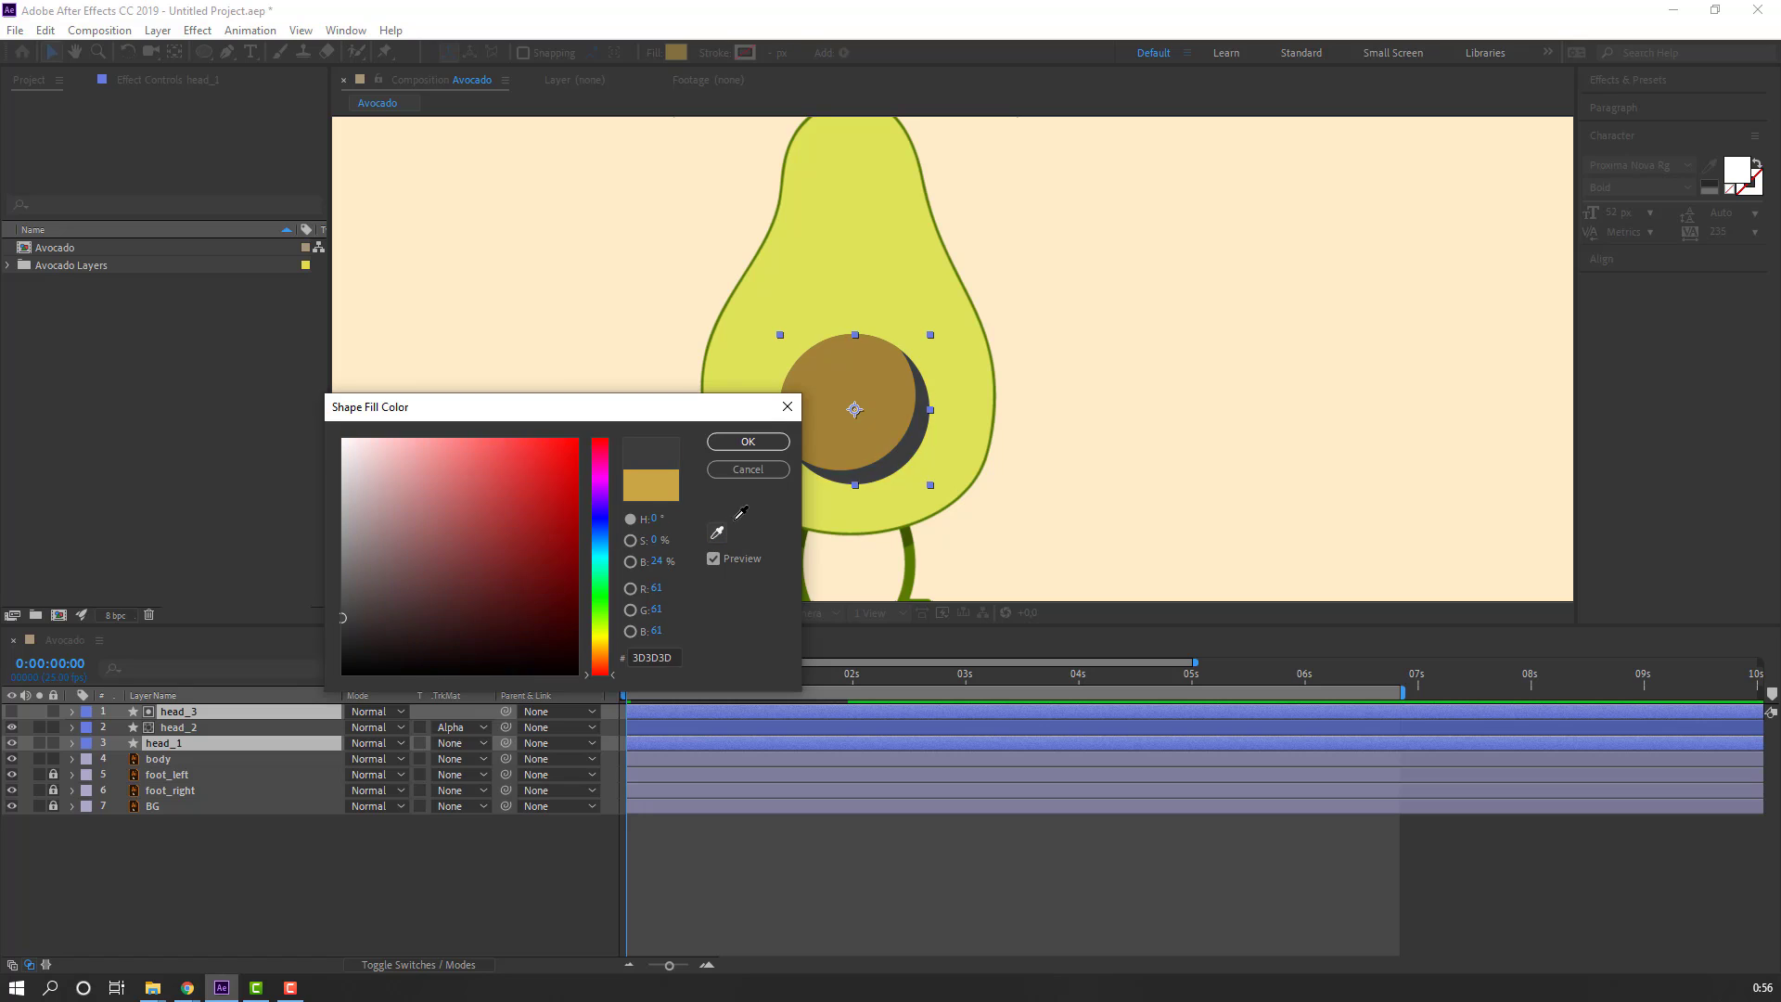
click(861, 364)
click(748, 441)
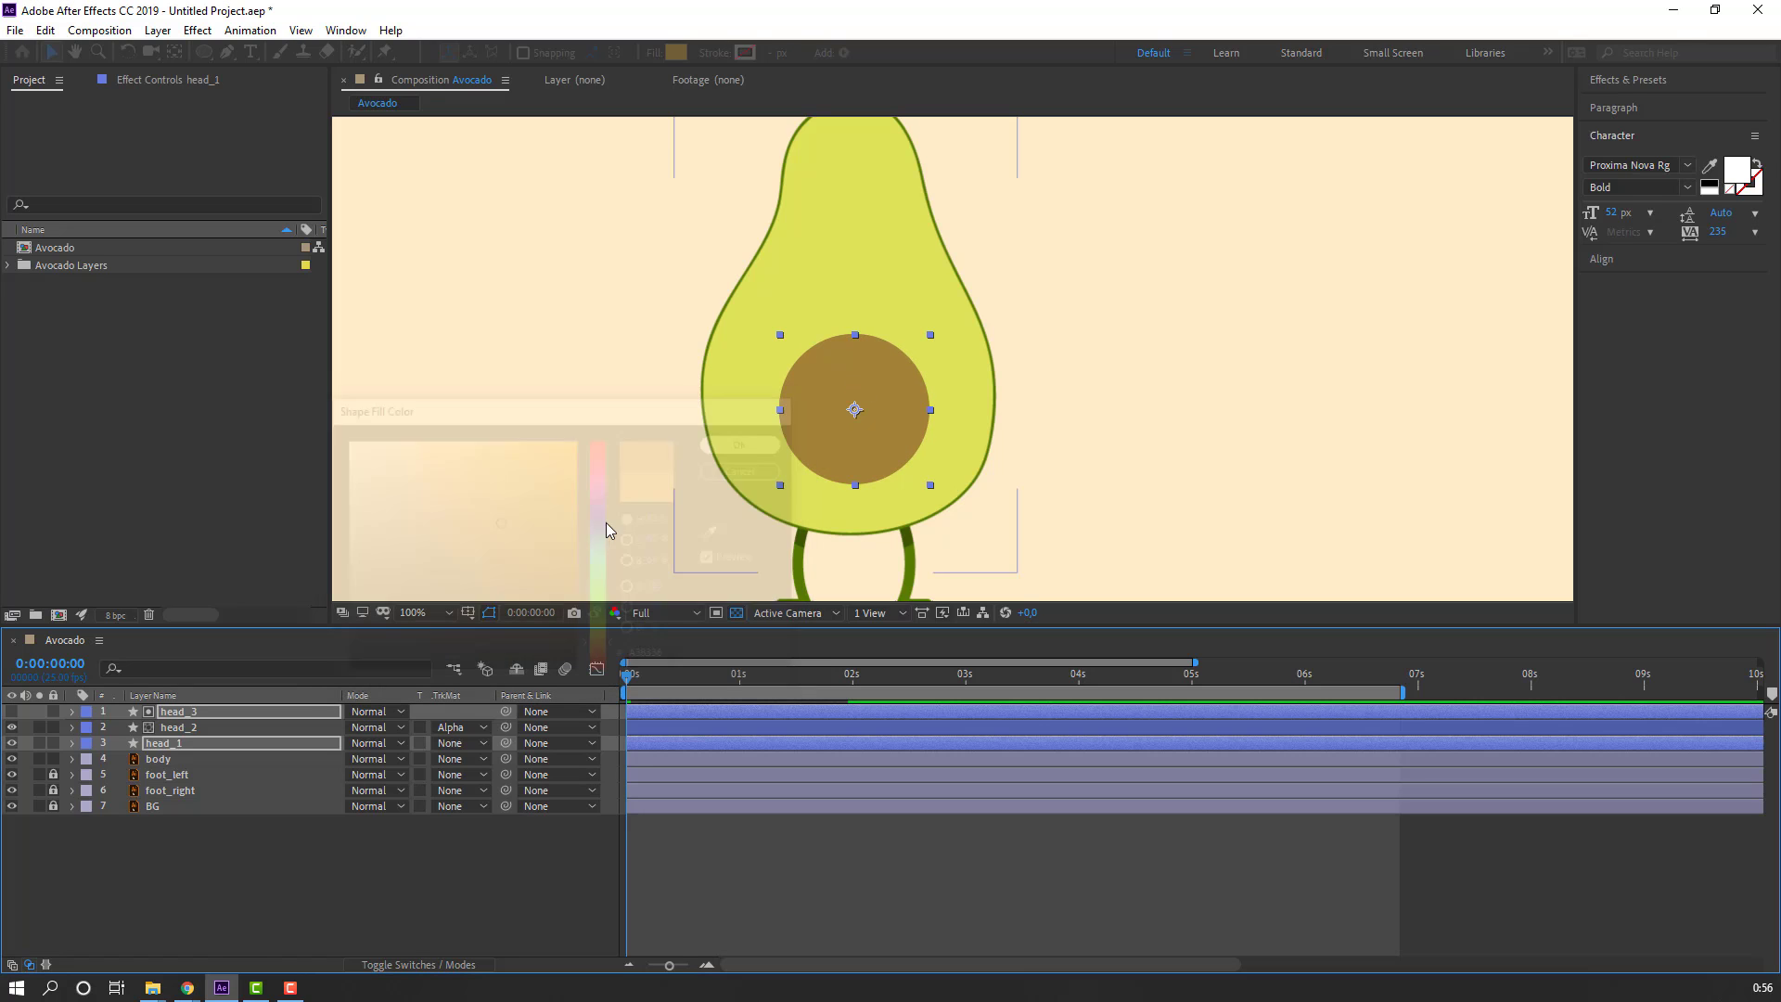
Step: Set head_2's fill colour to golden brown CAA544
key(ctrl+Up)
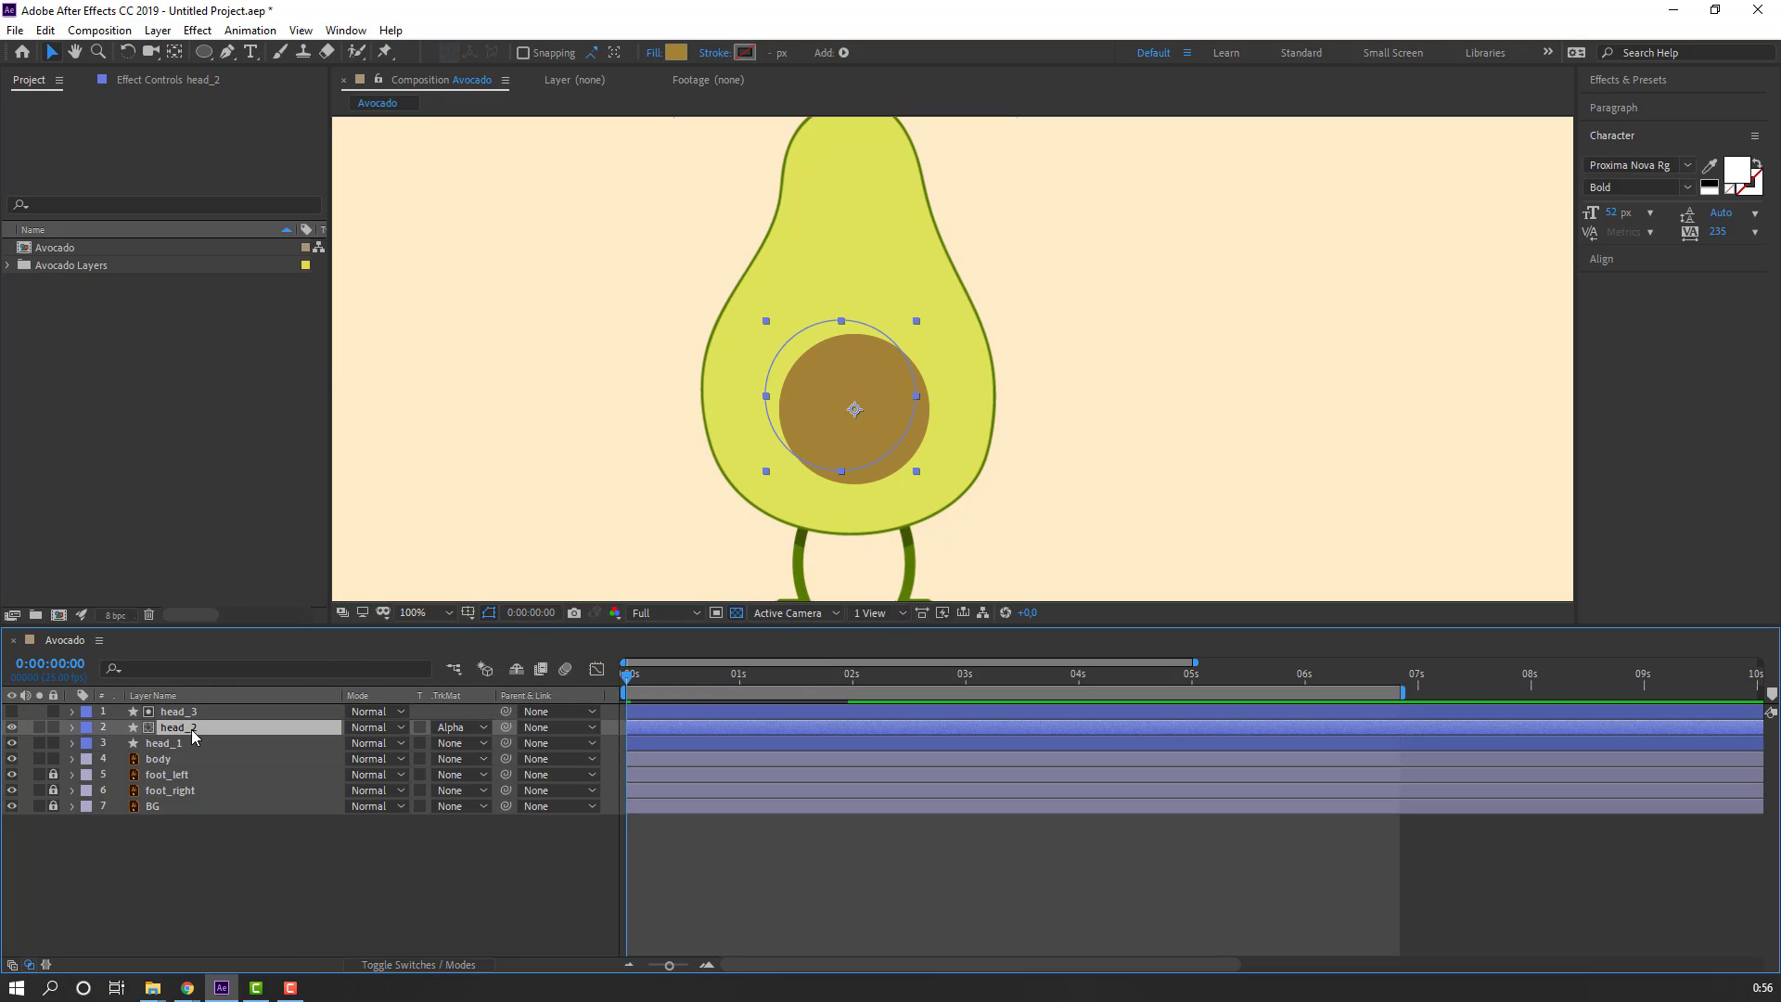
click(677, 52)
click(716, 532)
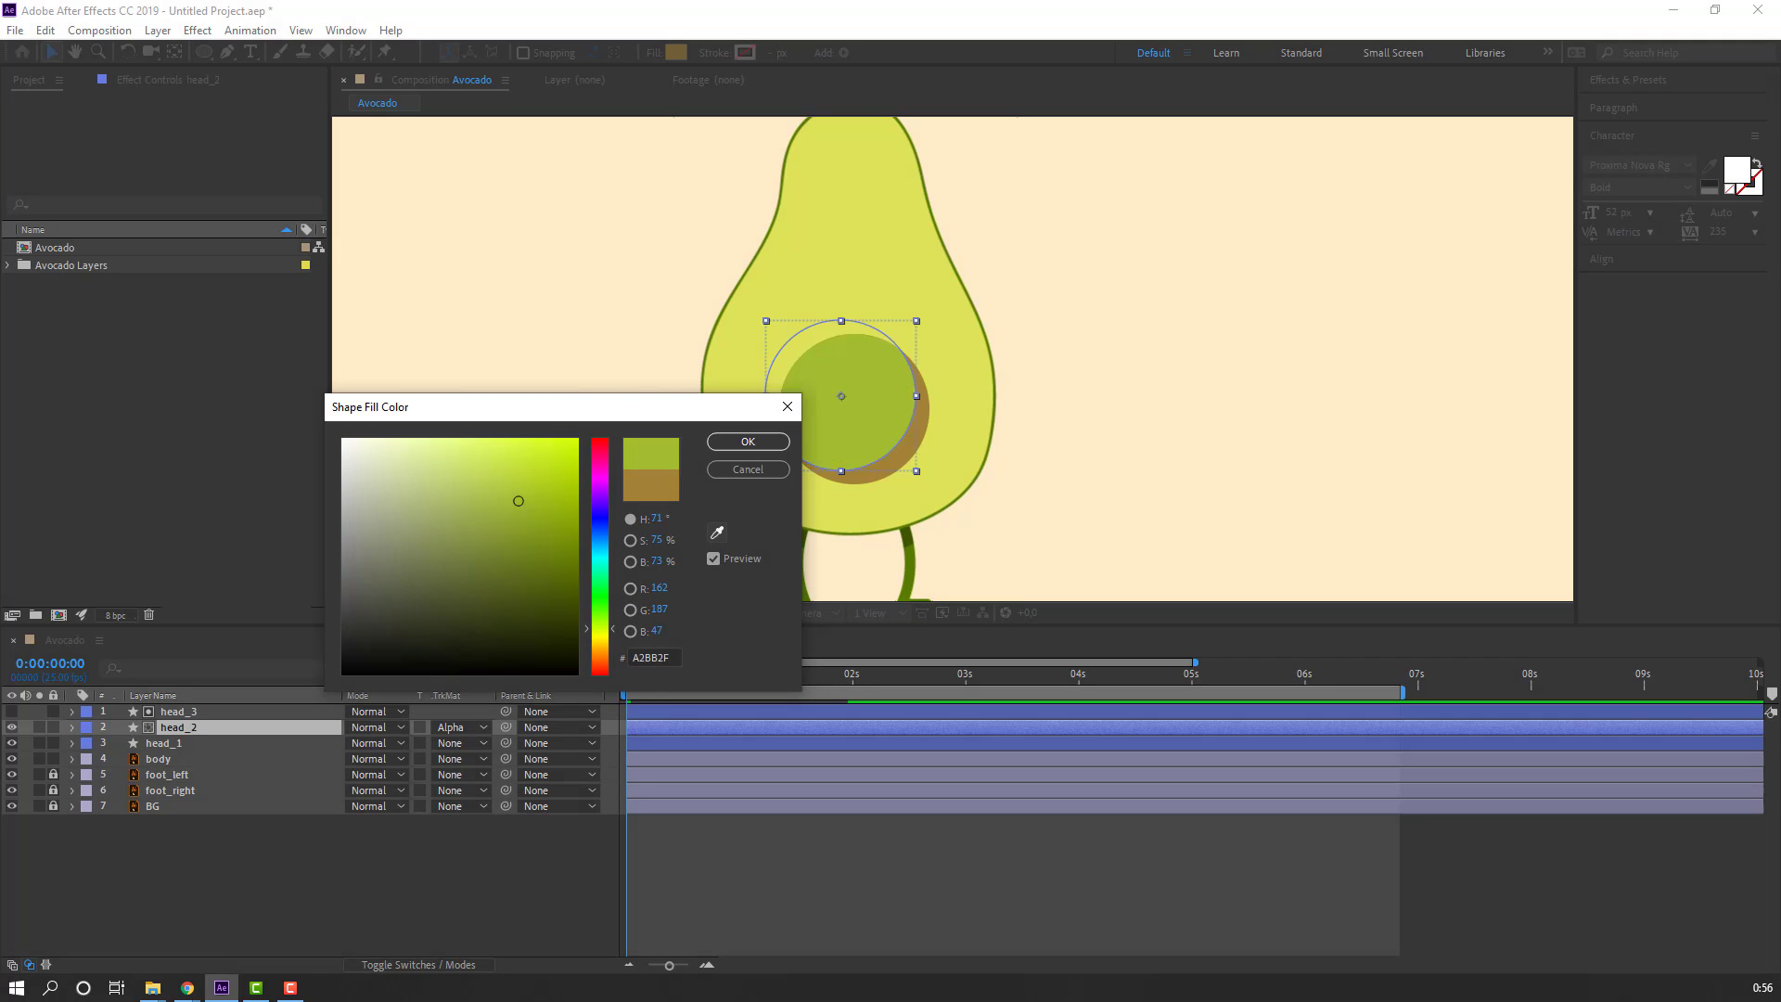
click(747, 442)
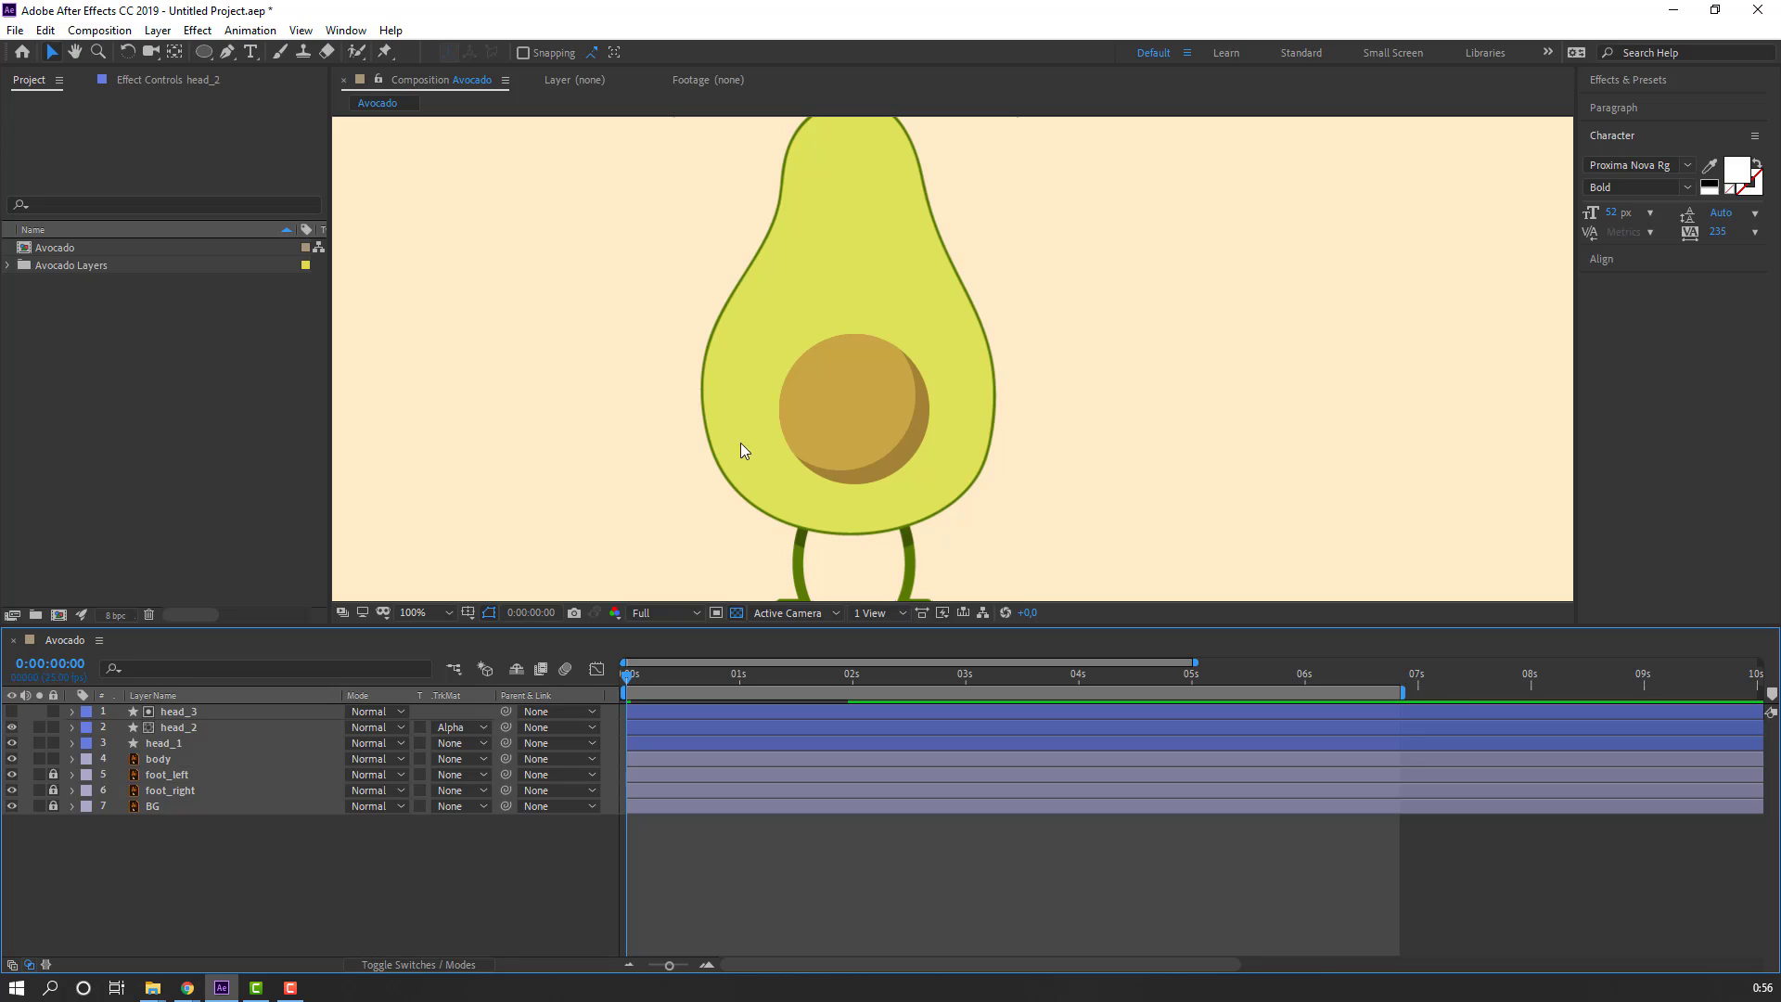
Step: Rename head_2 to shadow and shift its circle slightly down and right to thin the seed's dark edge
click(189, 731)
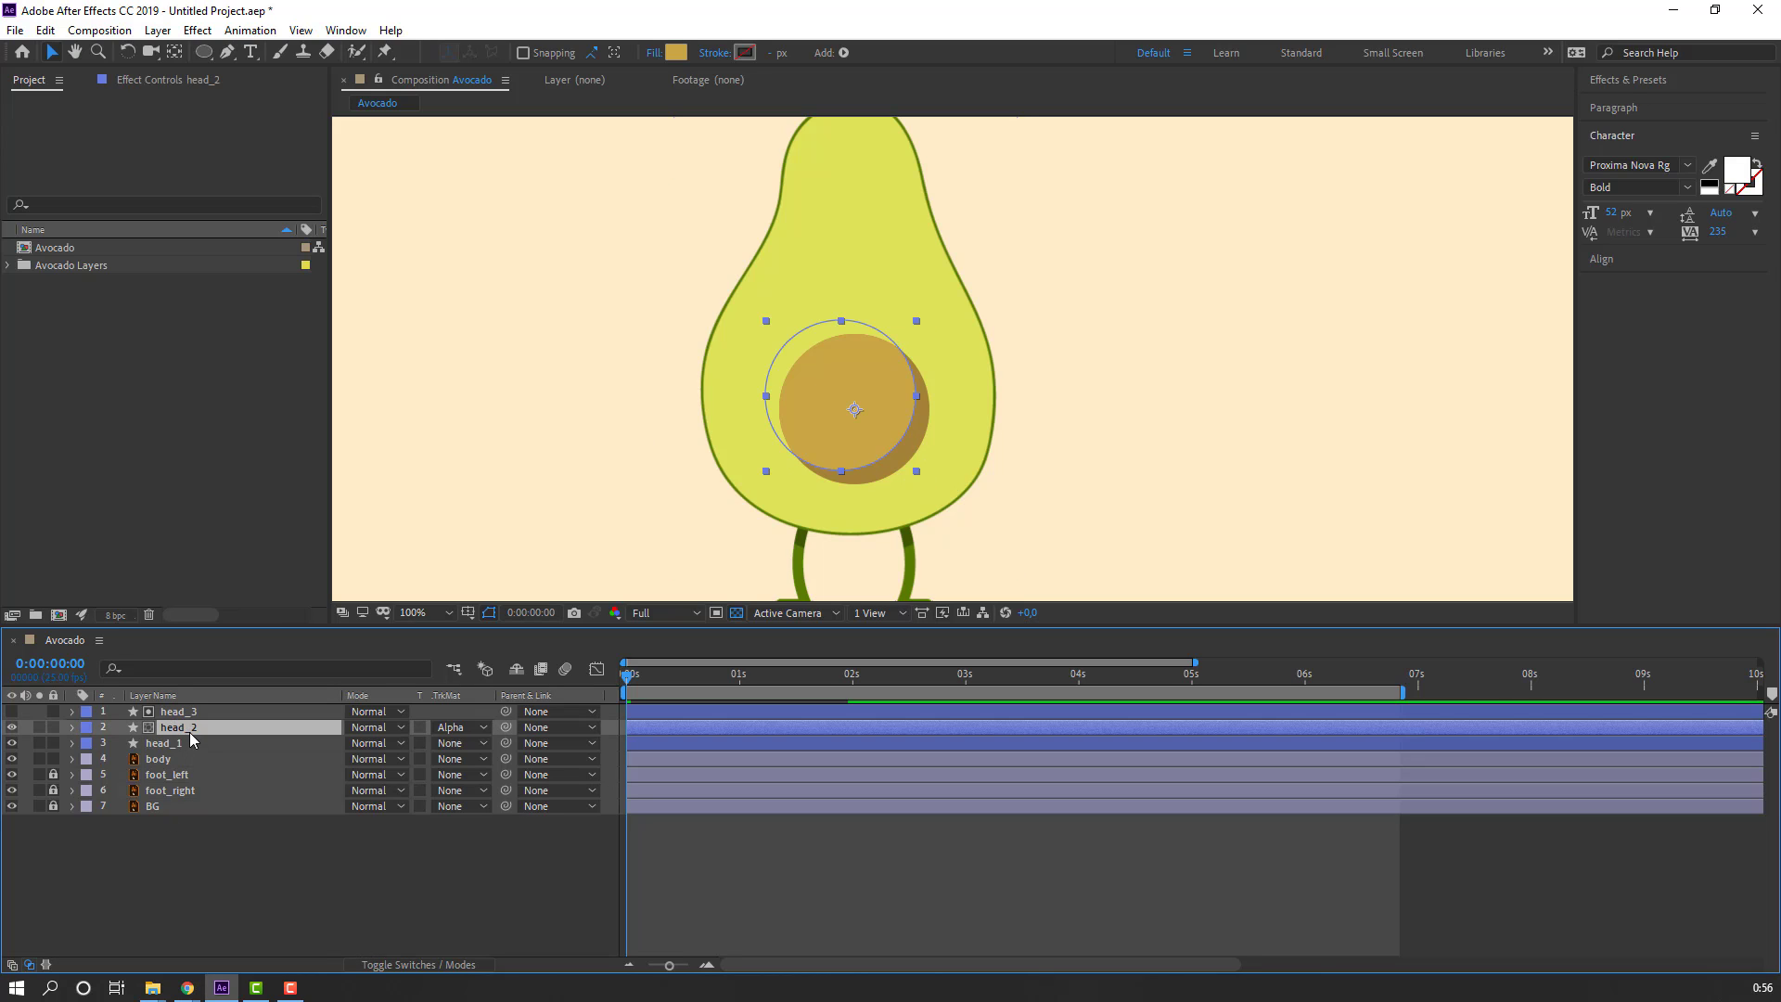
key(Return)
text(sh)
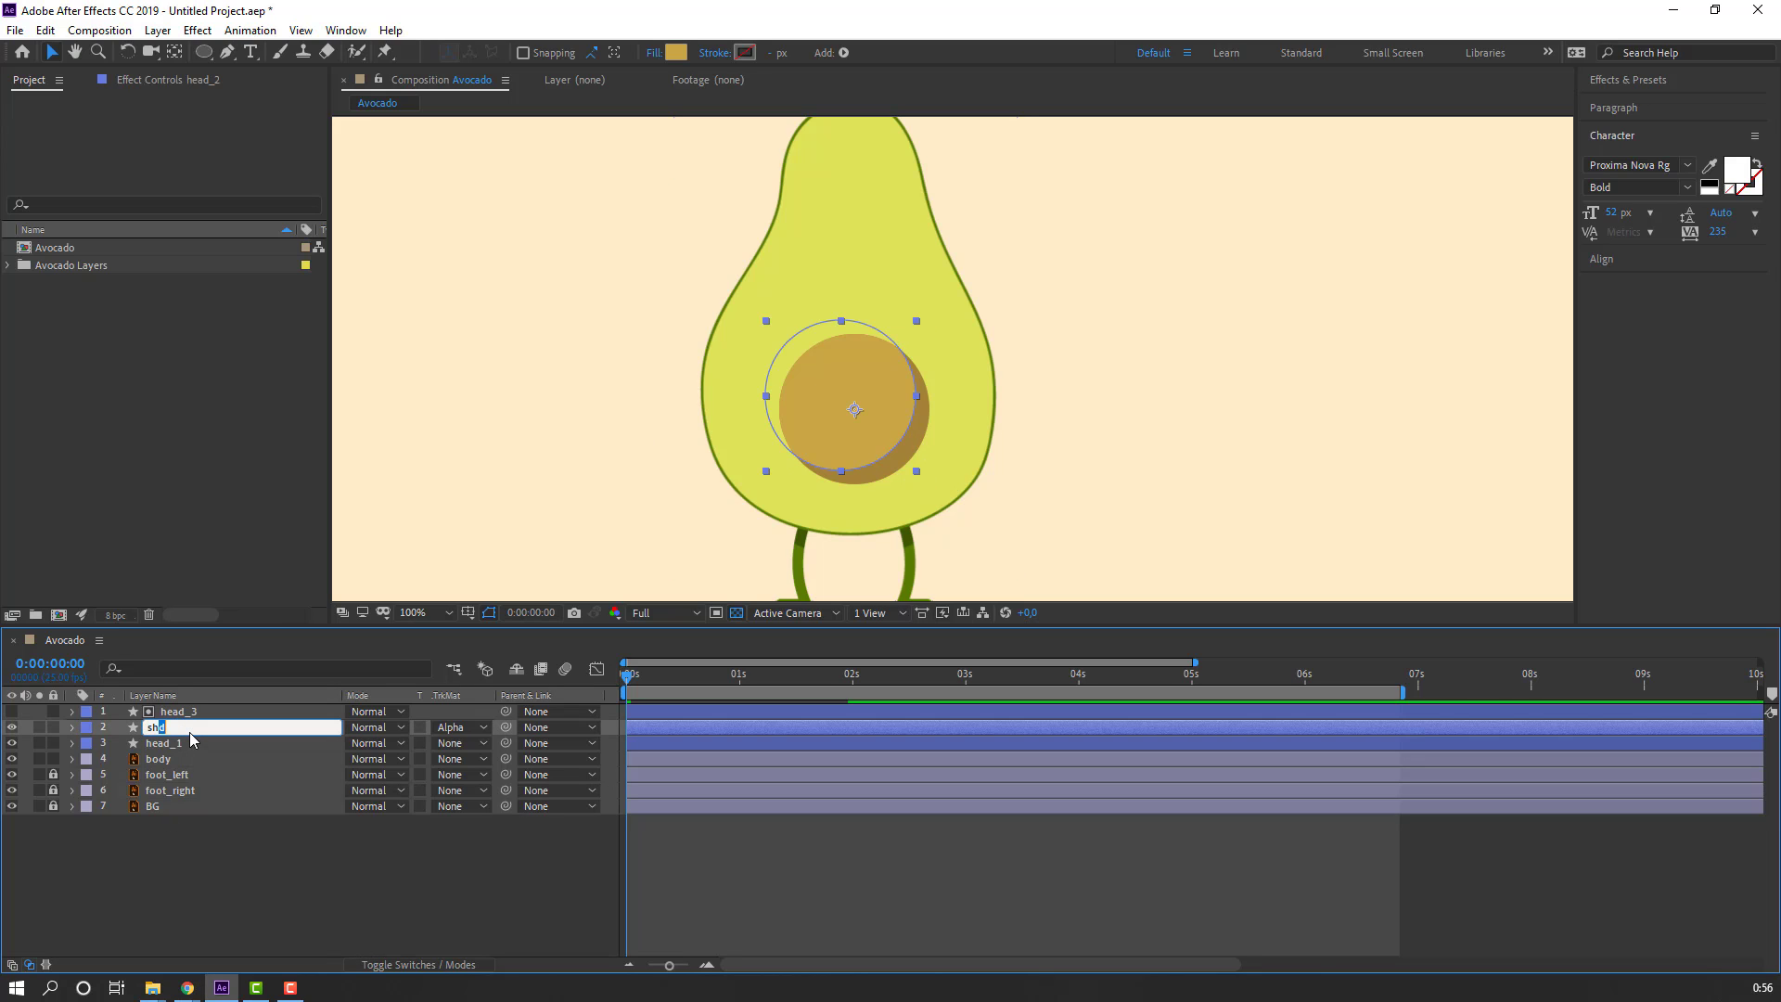
text(adow)
key(Return)
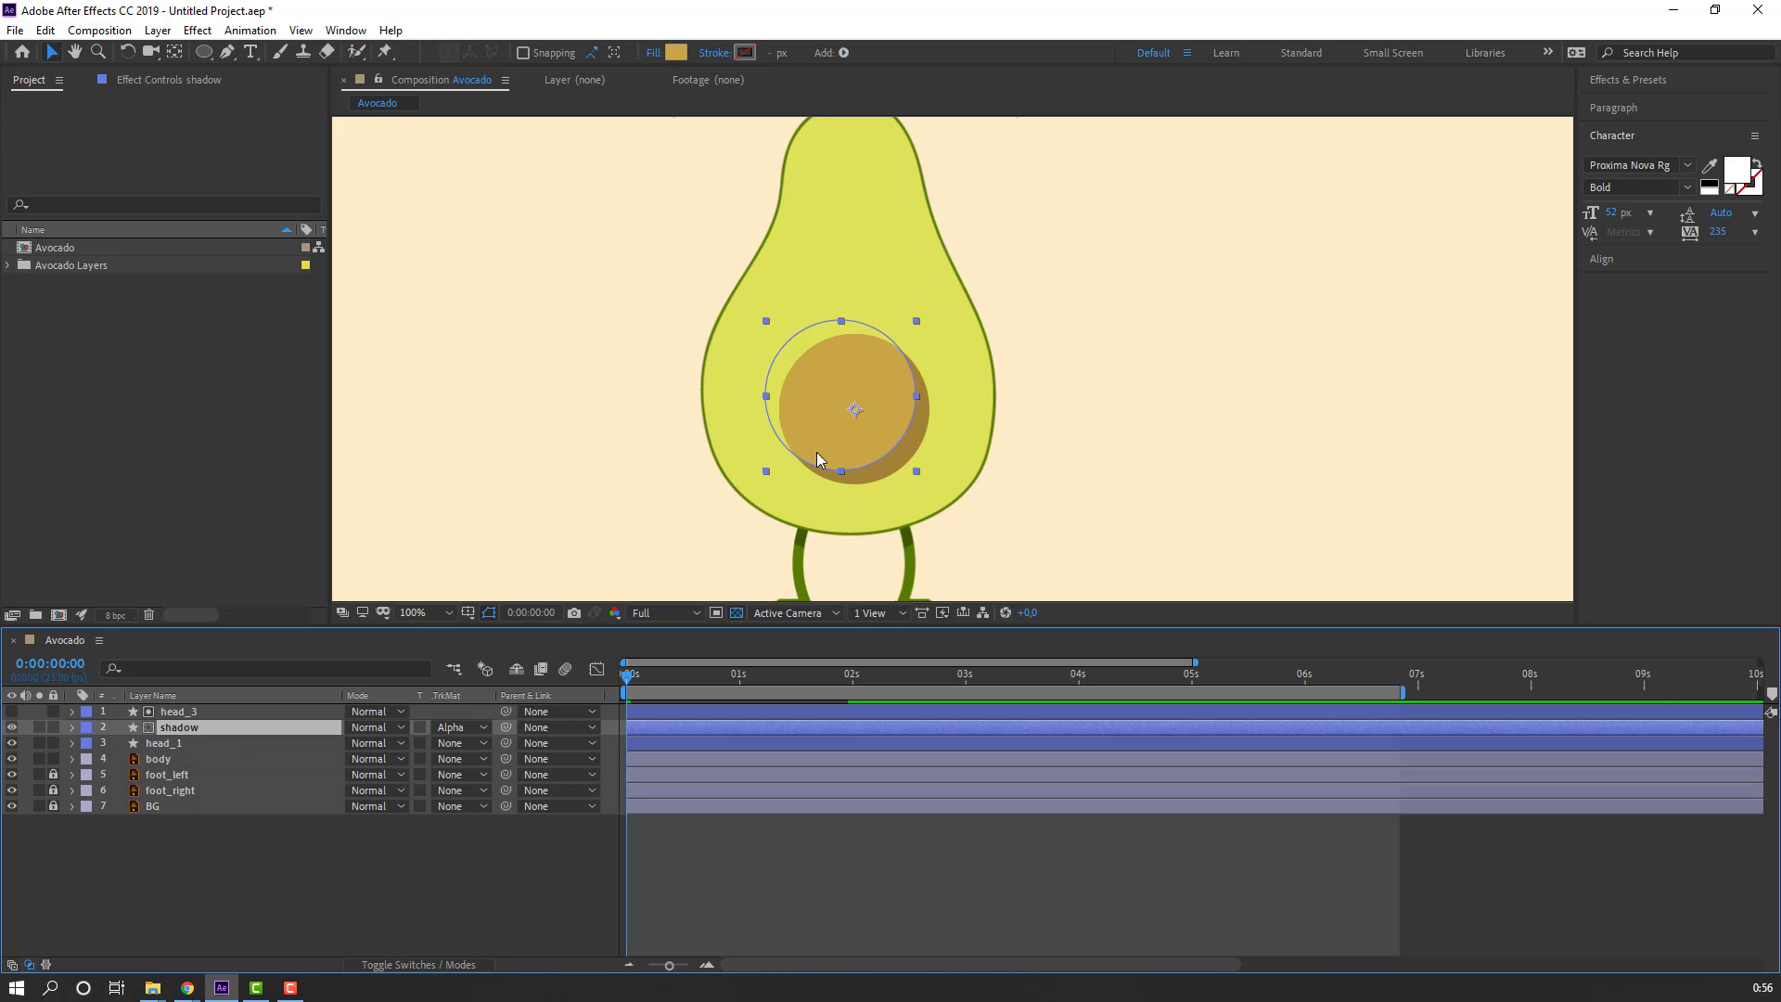
mouse_move(843, 446)
mouse_down()
mouse_move(822, 432)
mouse_move(848, 451)
mouse_up()
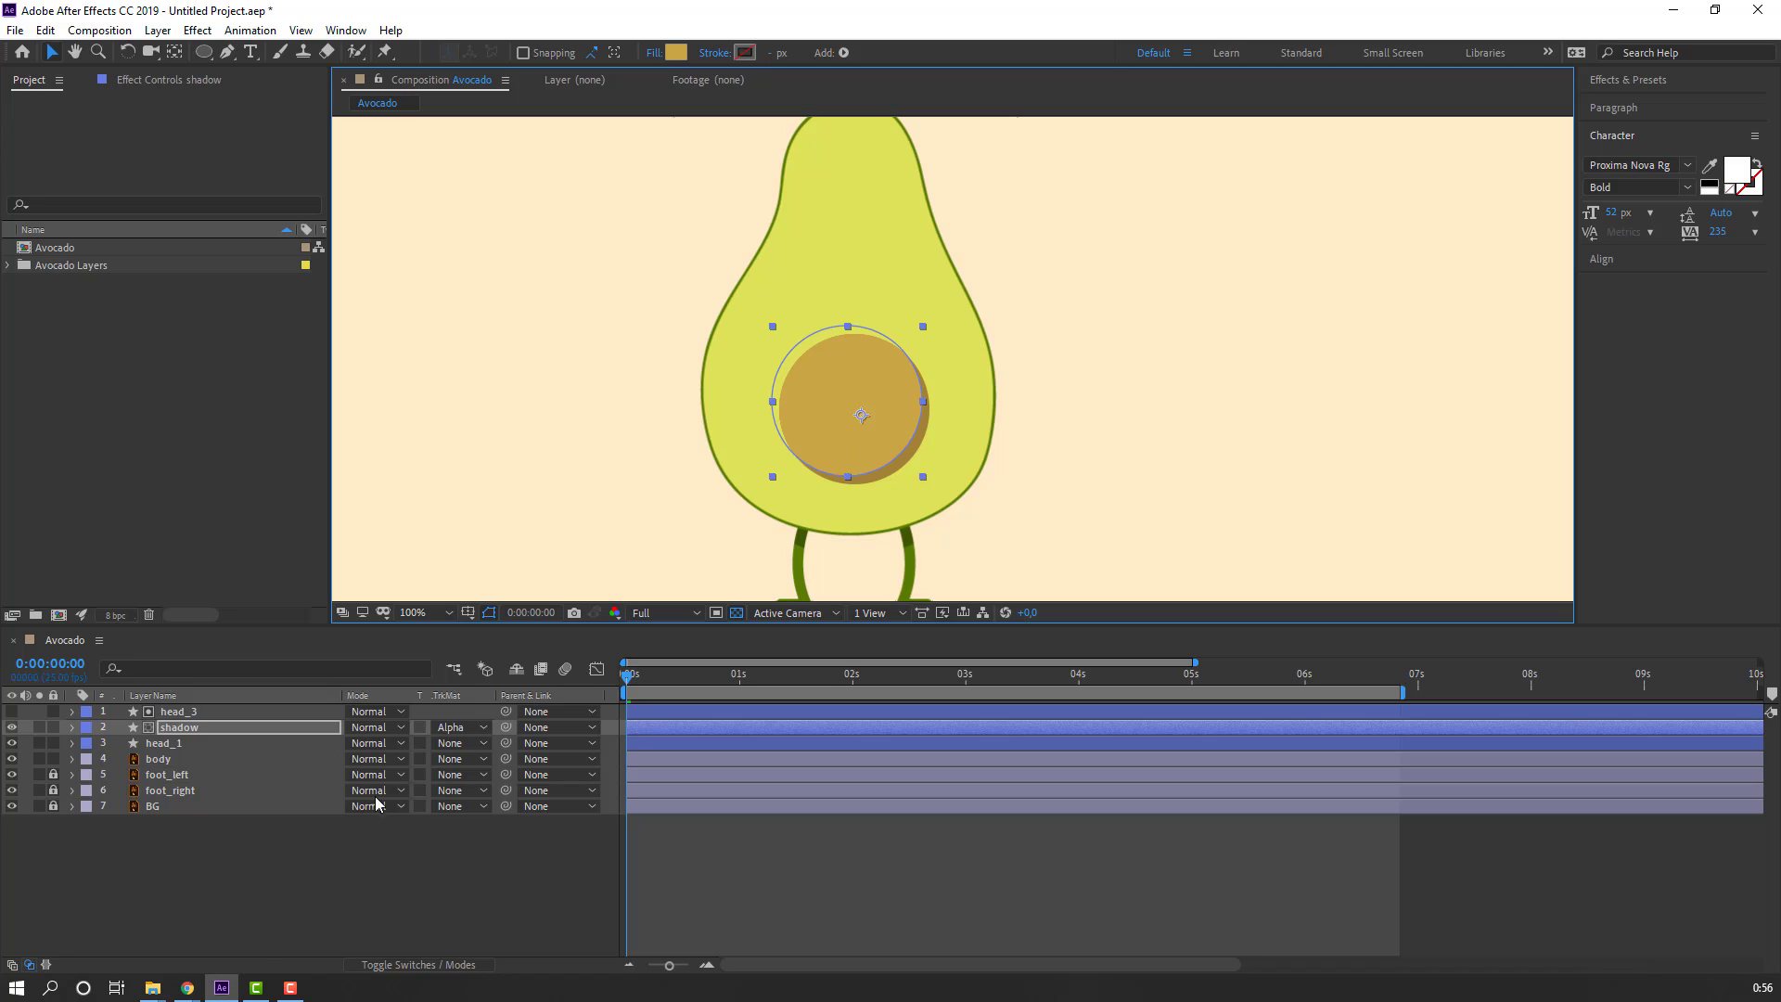
click(275, 950)
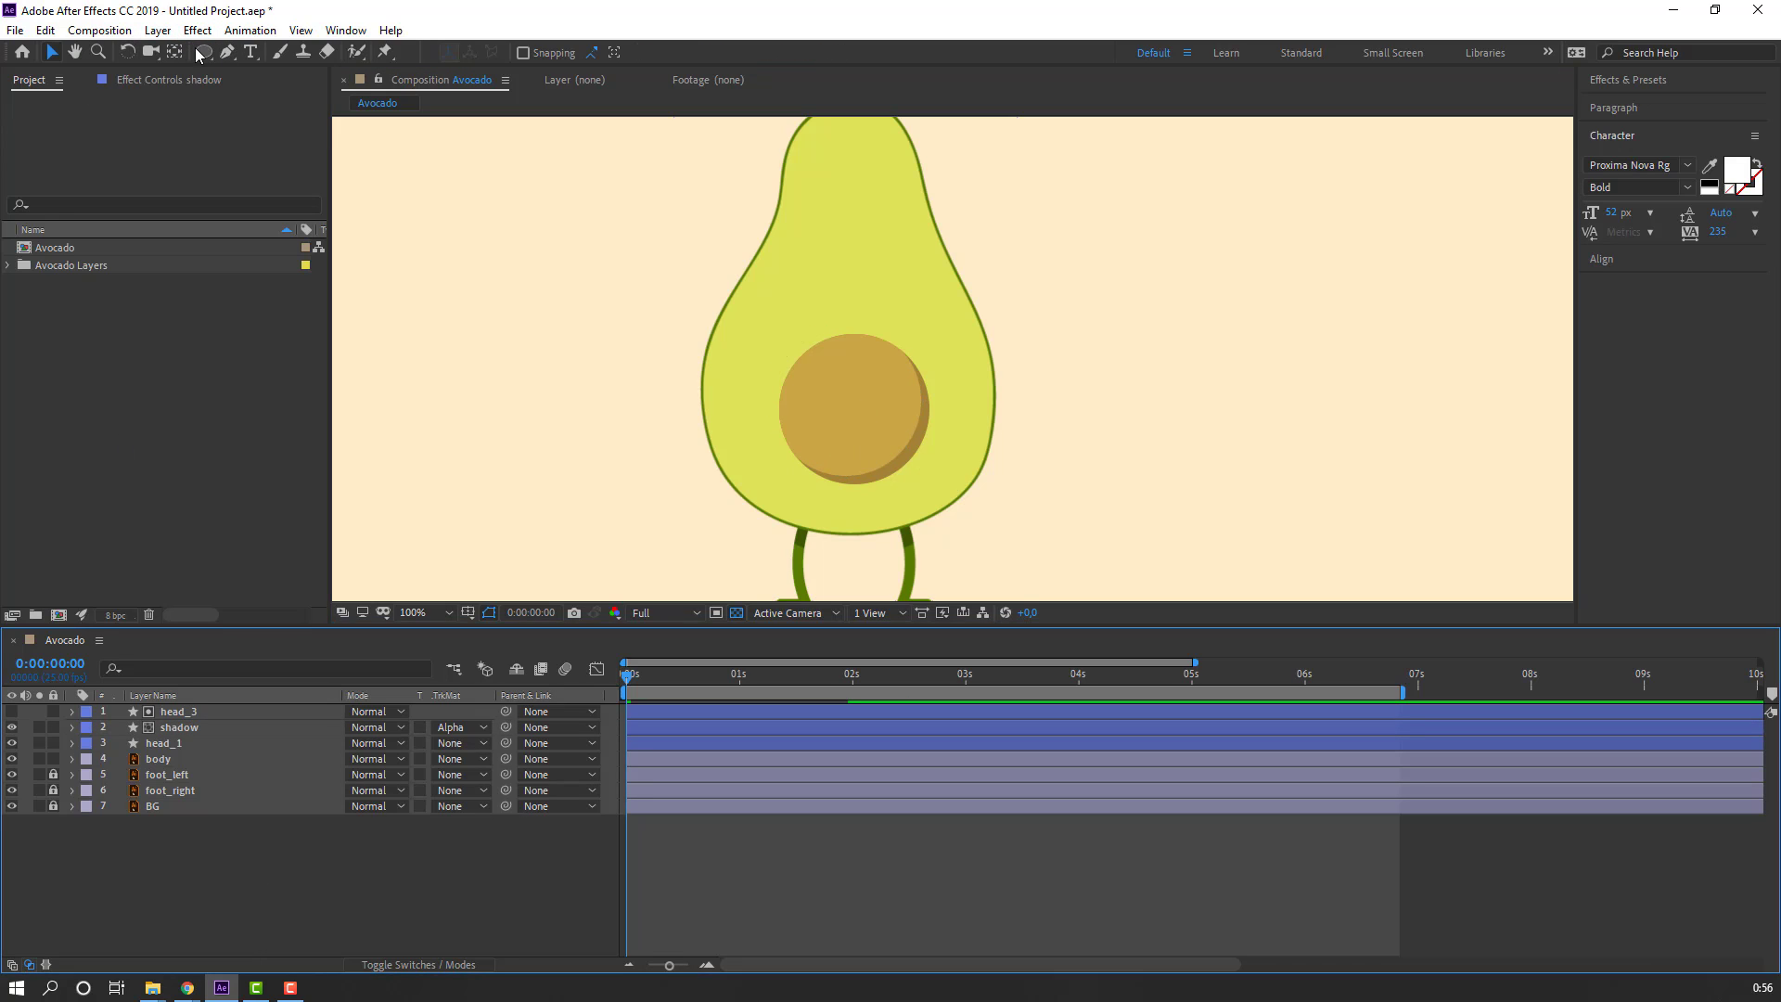
Step: With no layer selected, draw a small circle on the upper left part of the seed using the Ellipse tool
drag(207, 56, 230, 90)
scroll(763, 454, up, 2)
scroll(760, 494, down, 2)
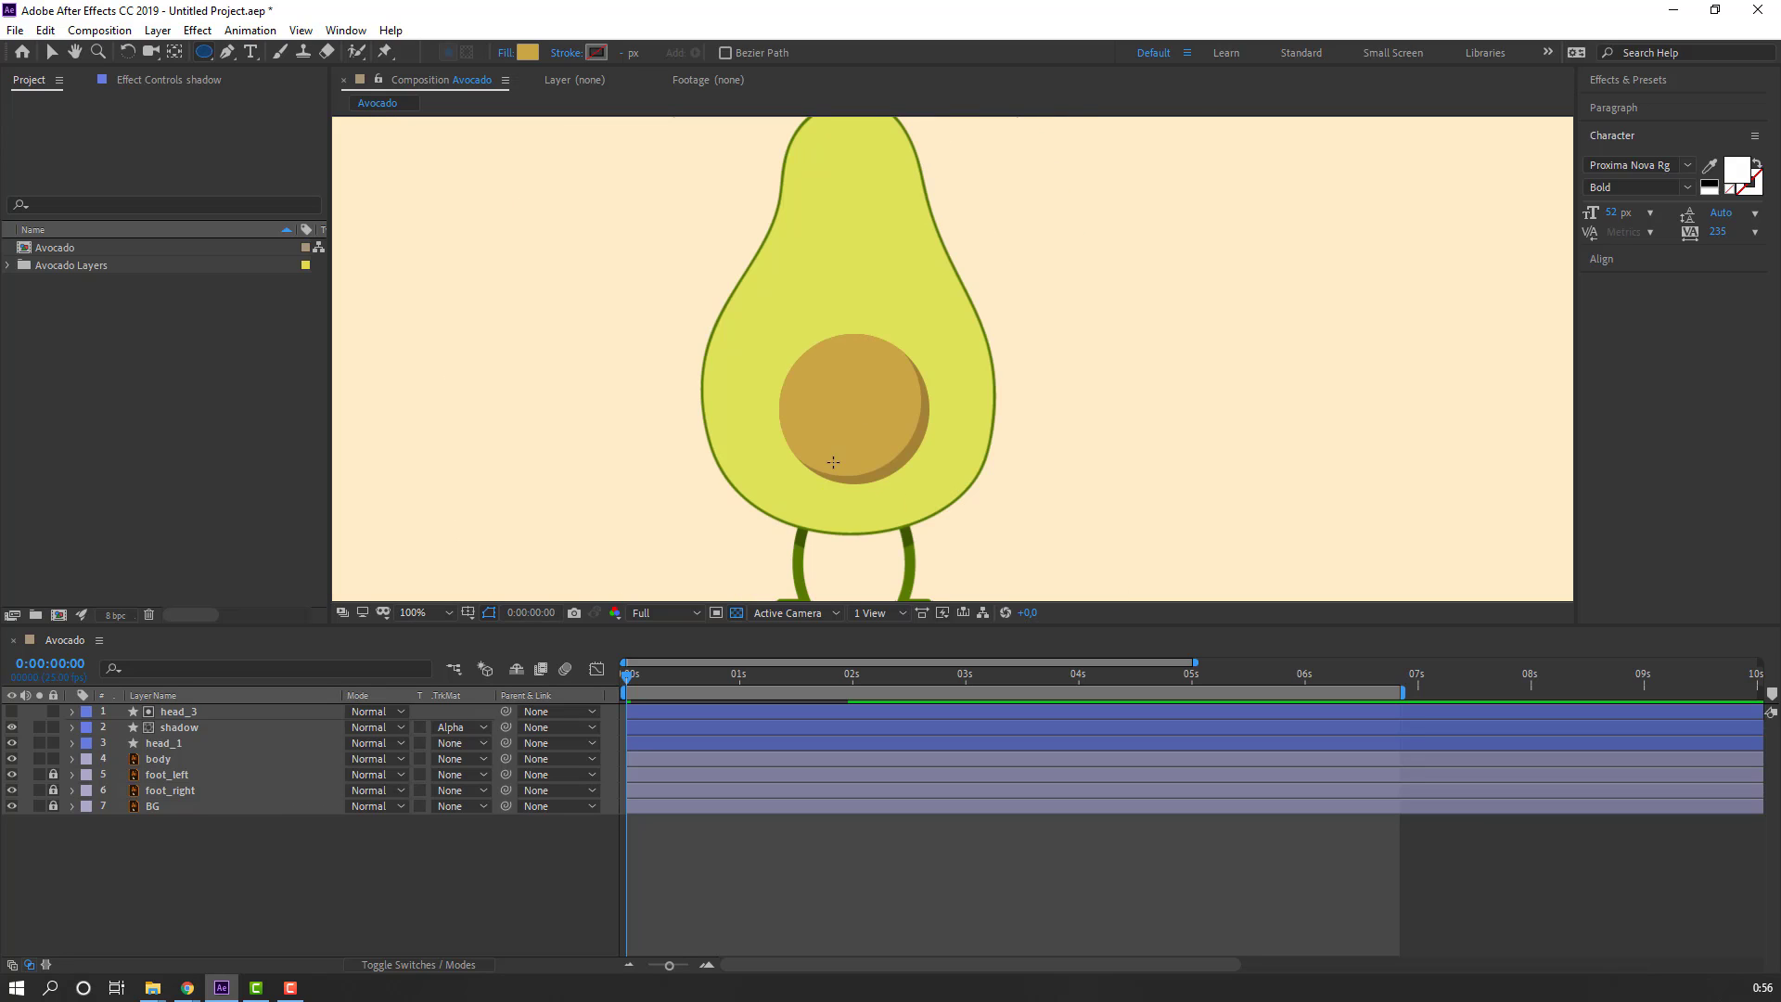
scroll(831, 465, up, 1)
drag(771, 471, 809, 385)
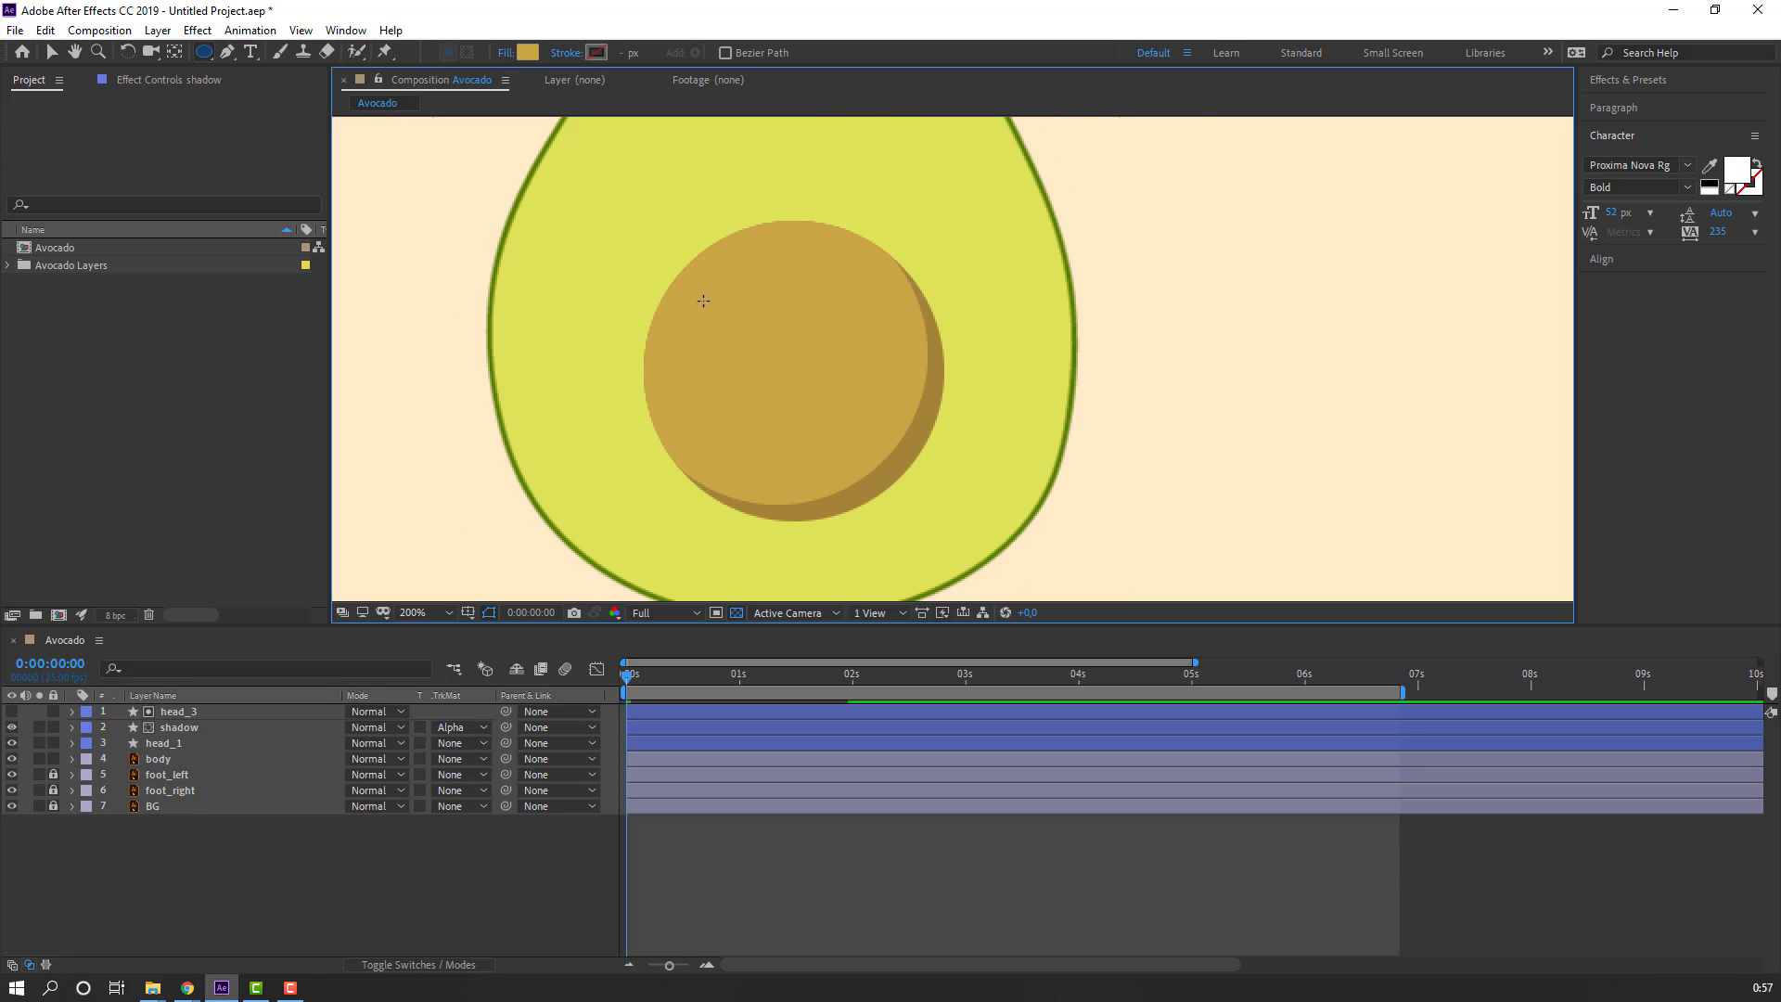
drag(704, 300, 745, 346)
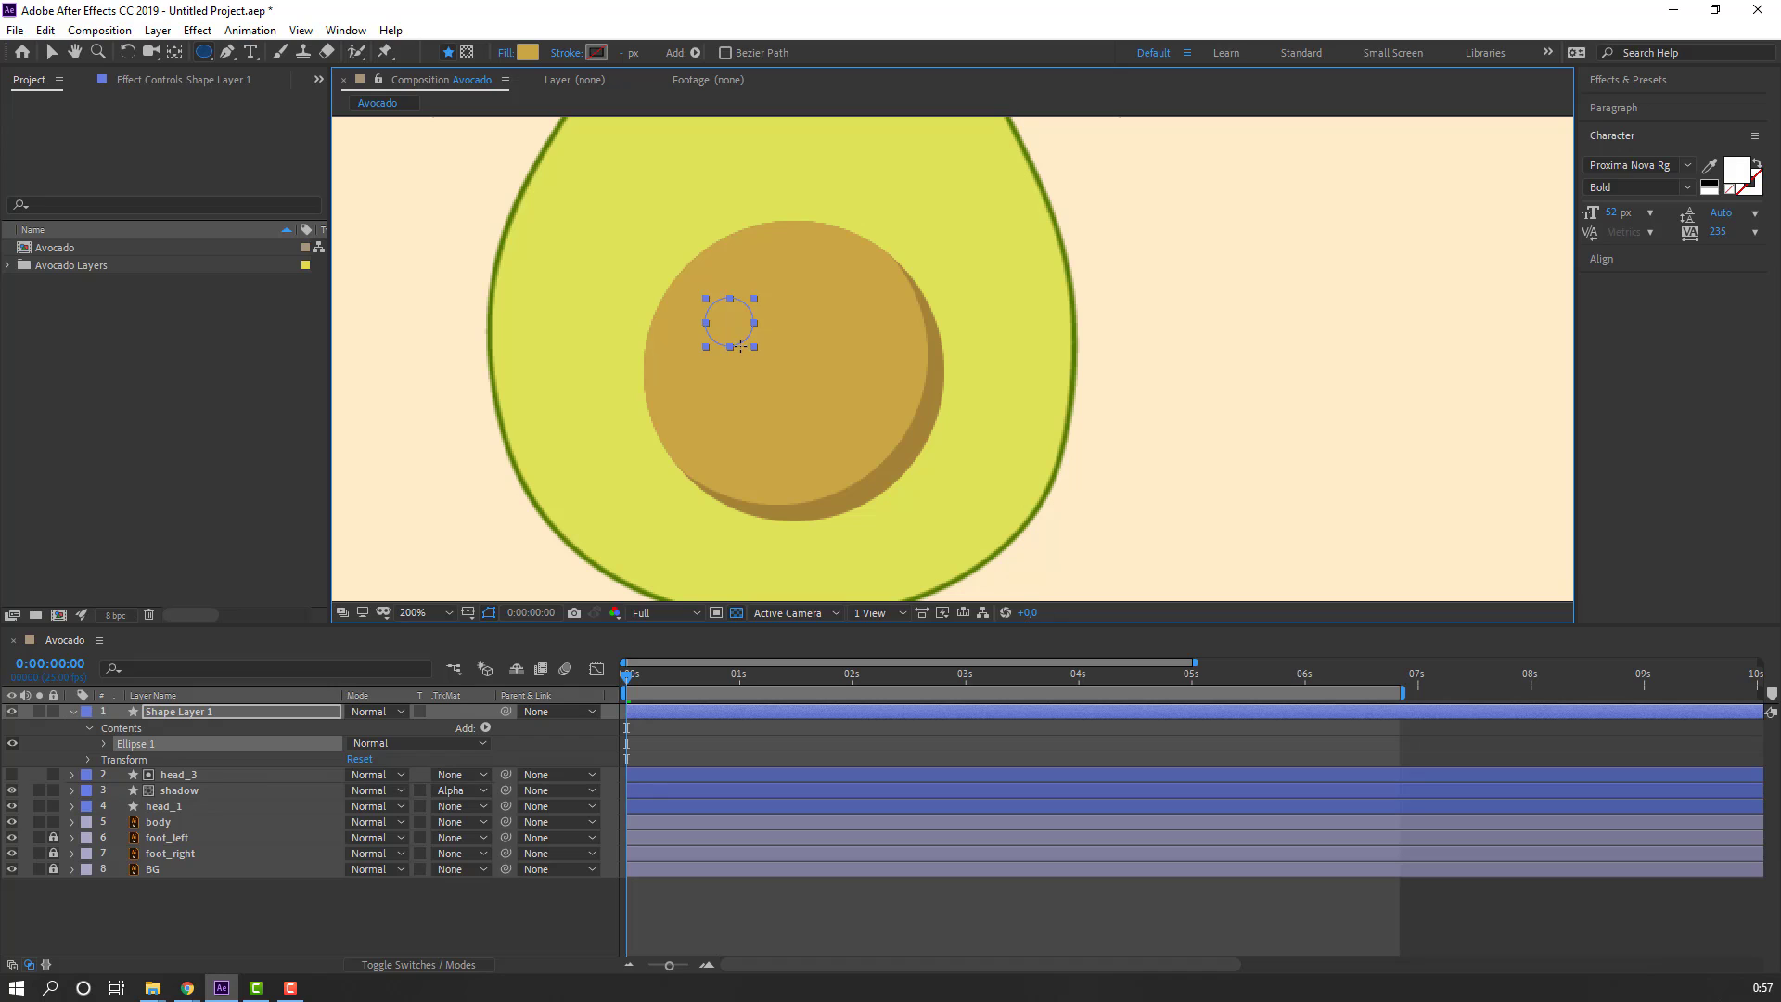
click(53, 54)
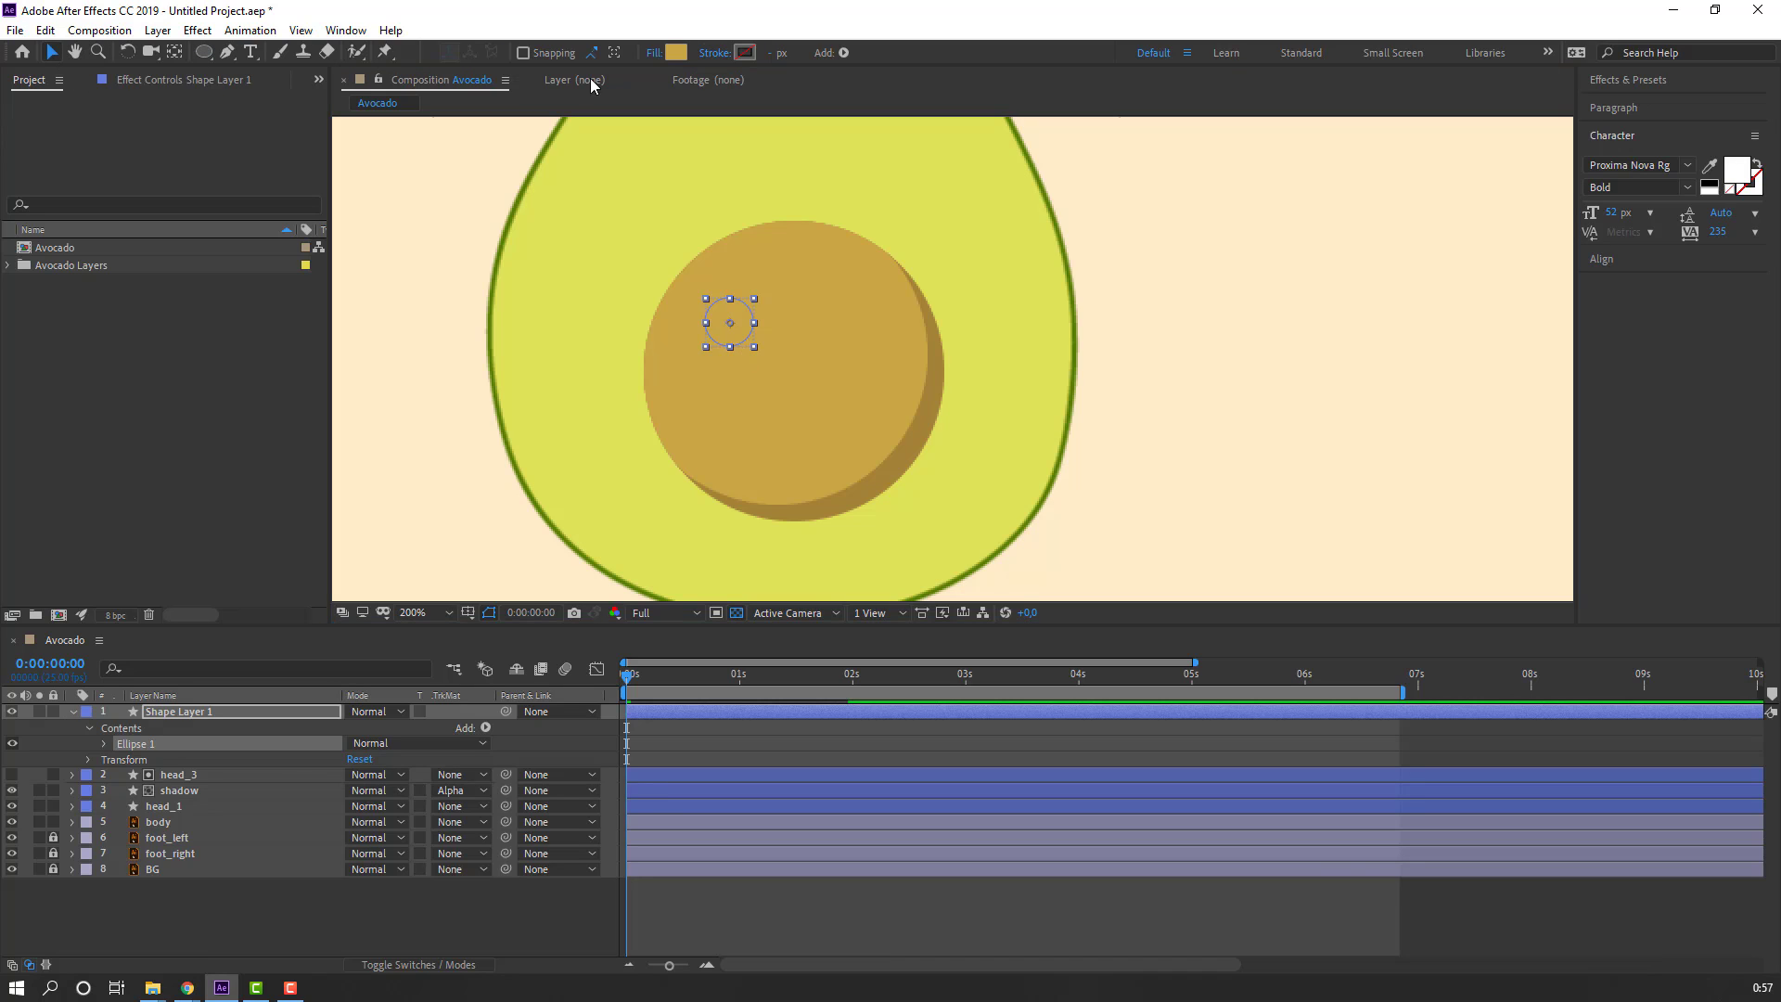
Step: Set the fill of the small circle on the seed to near-black
click(674, 51)
drag(411, 601, 379, 631)
click(748, 442)
Step: Rename the small dark circle's shape layer to eye_left
click(72, 711)
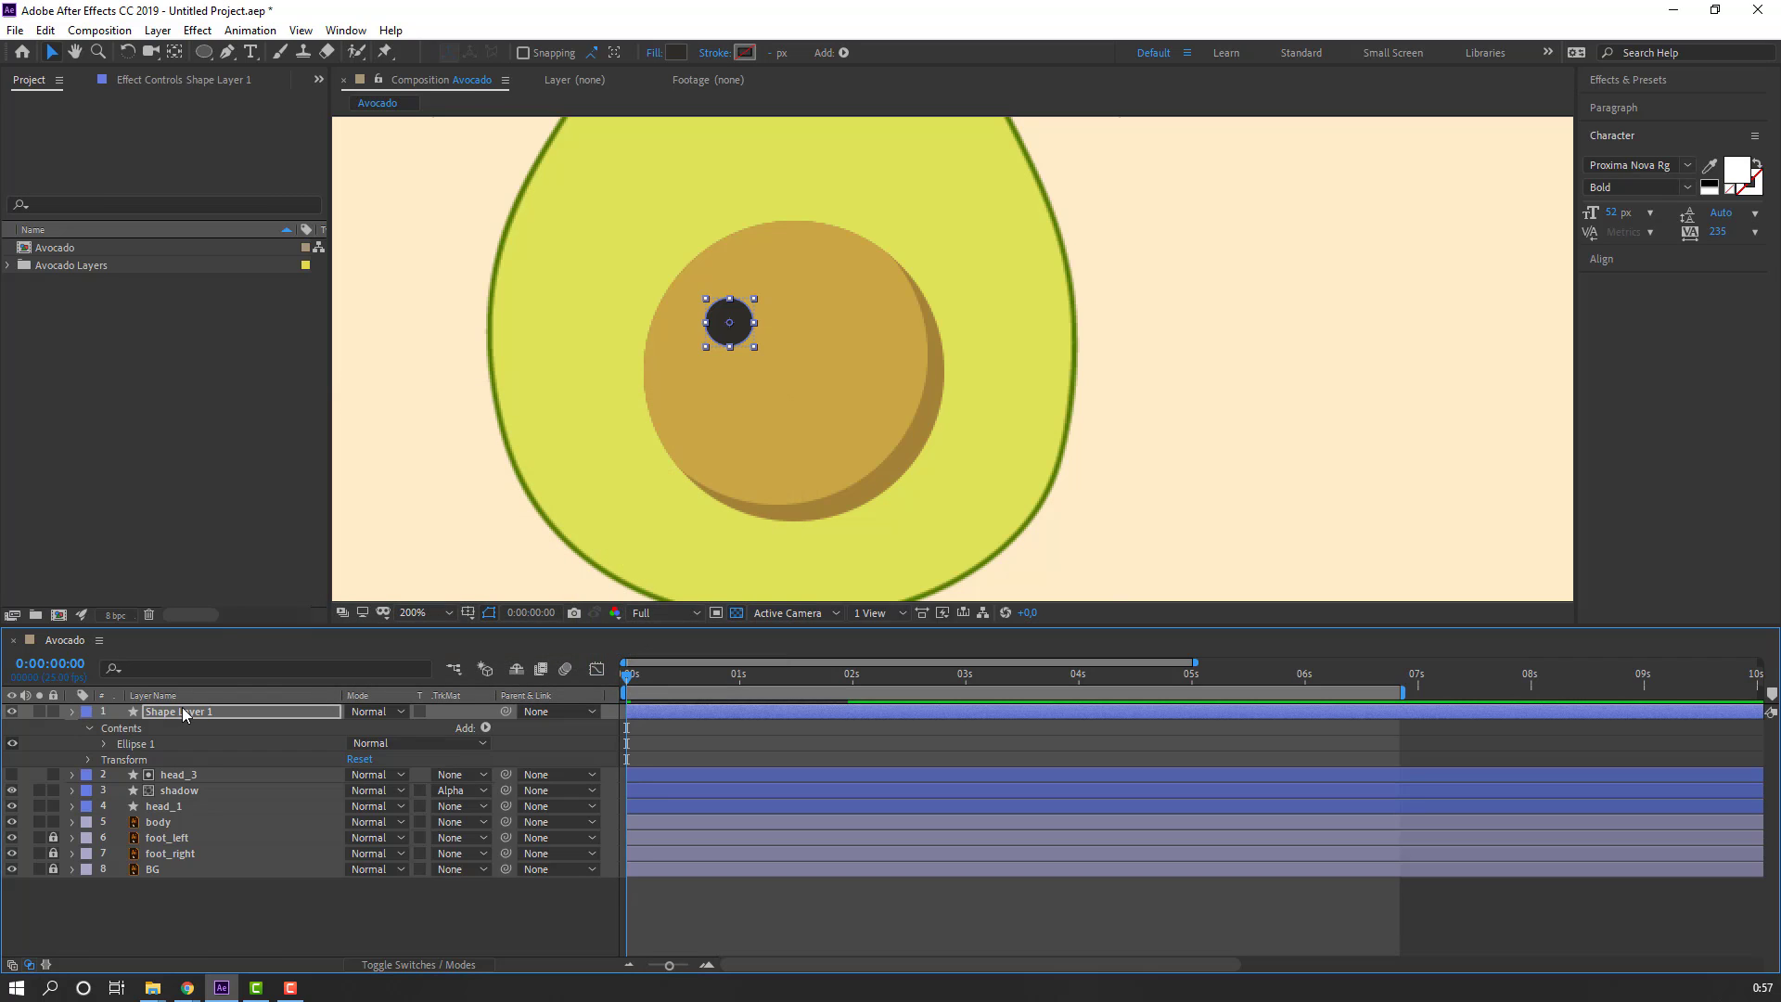
click(187, 710)
key(Return)
text(eye_left)
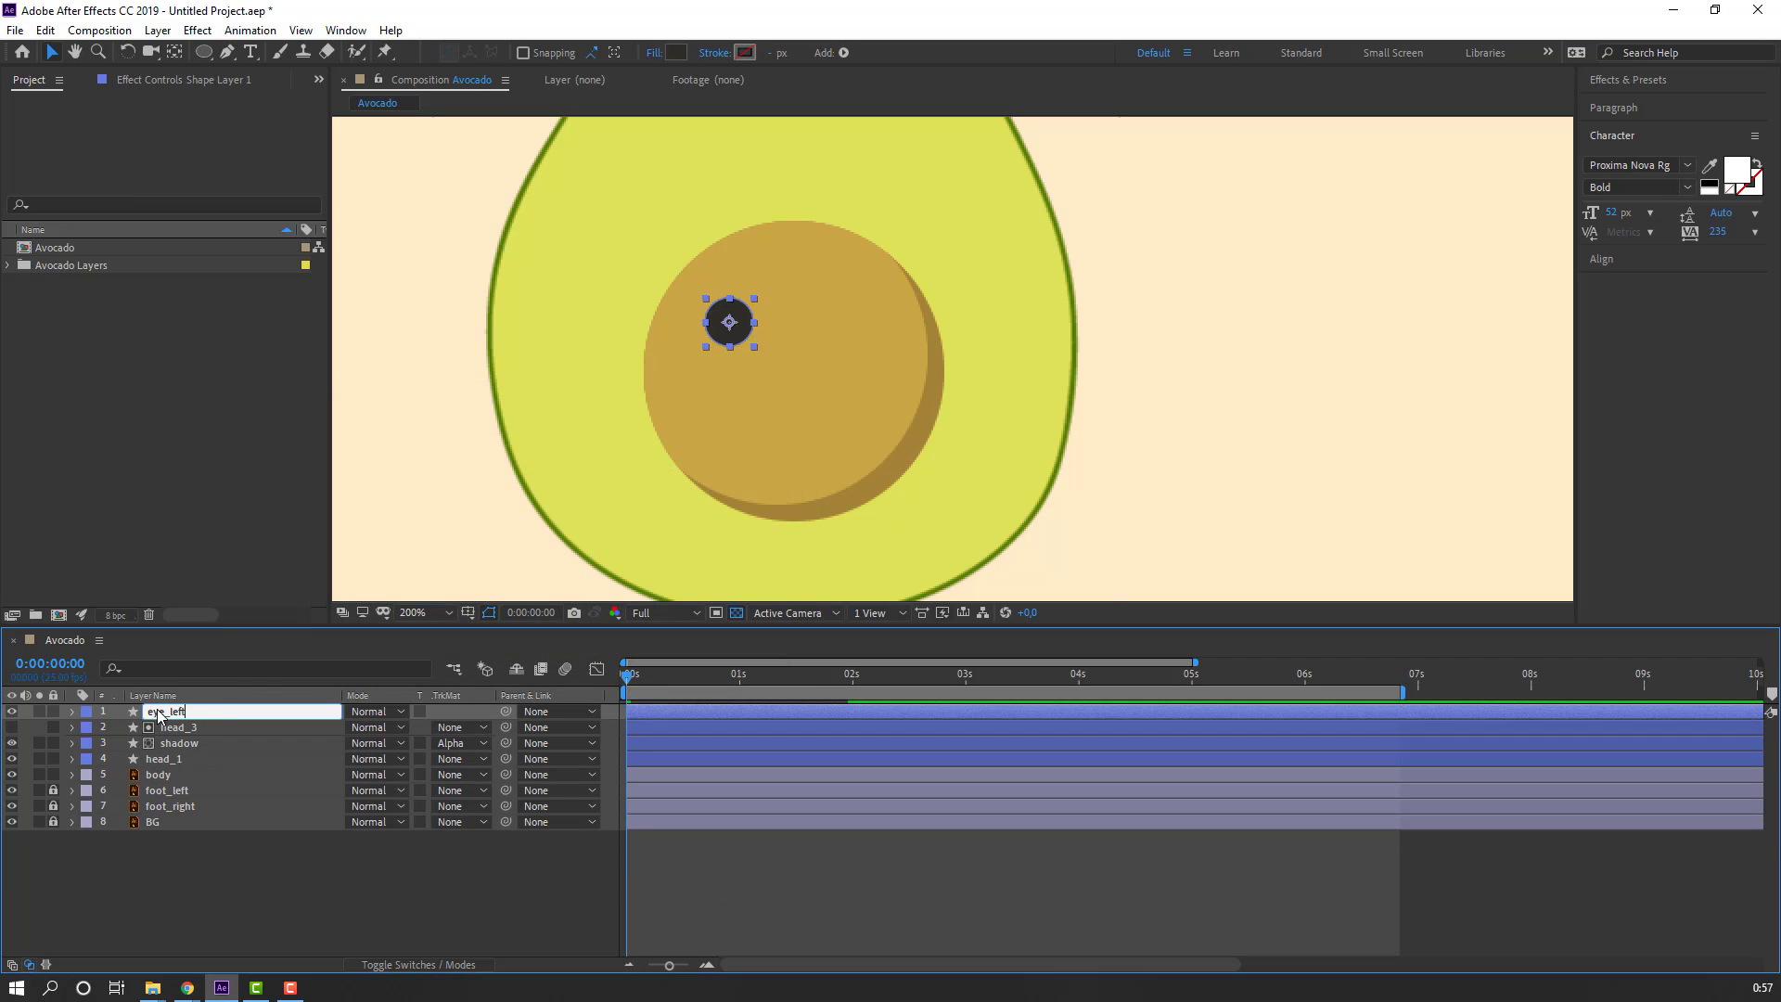
key(Return)
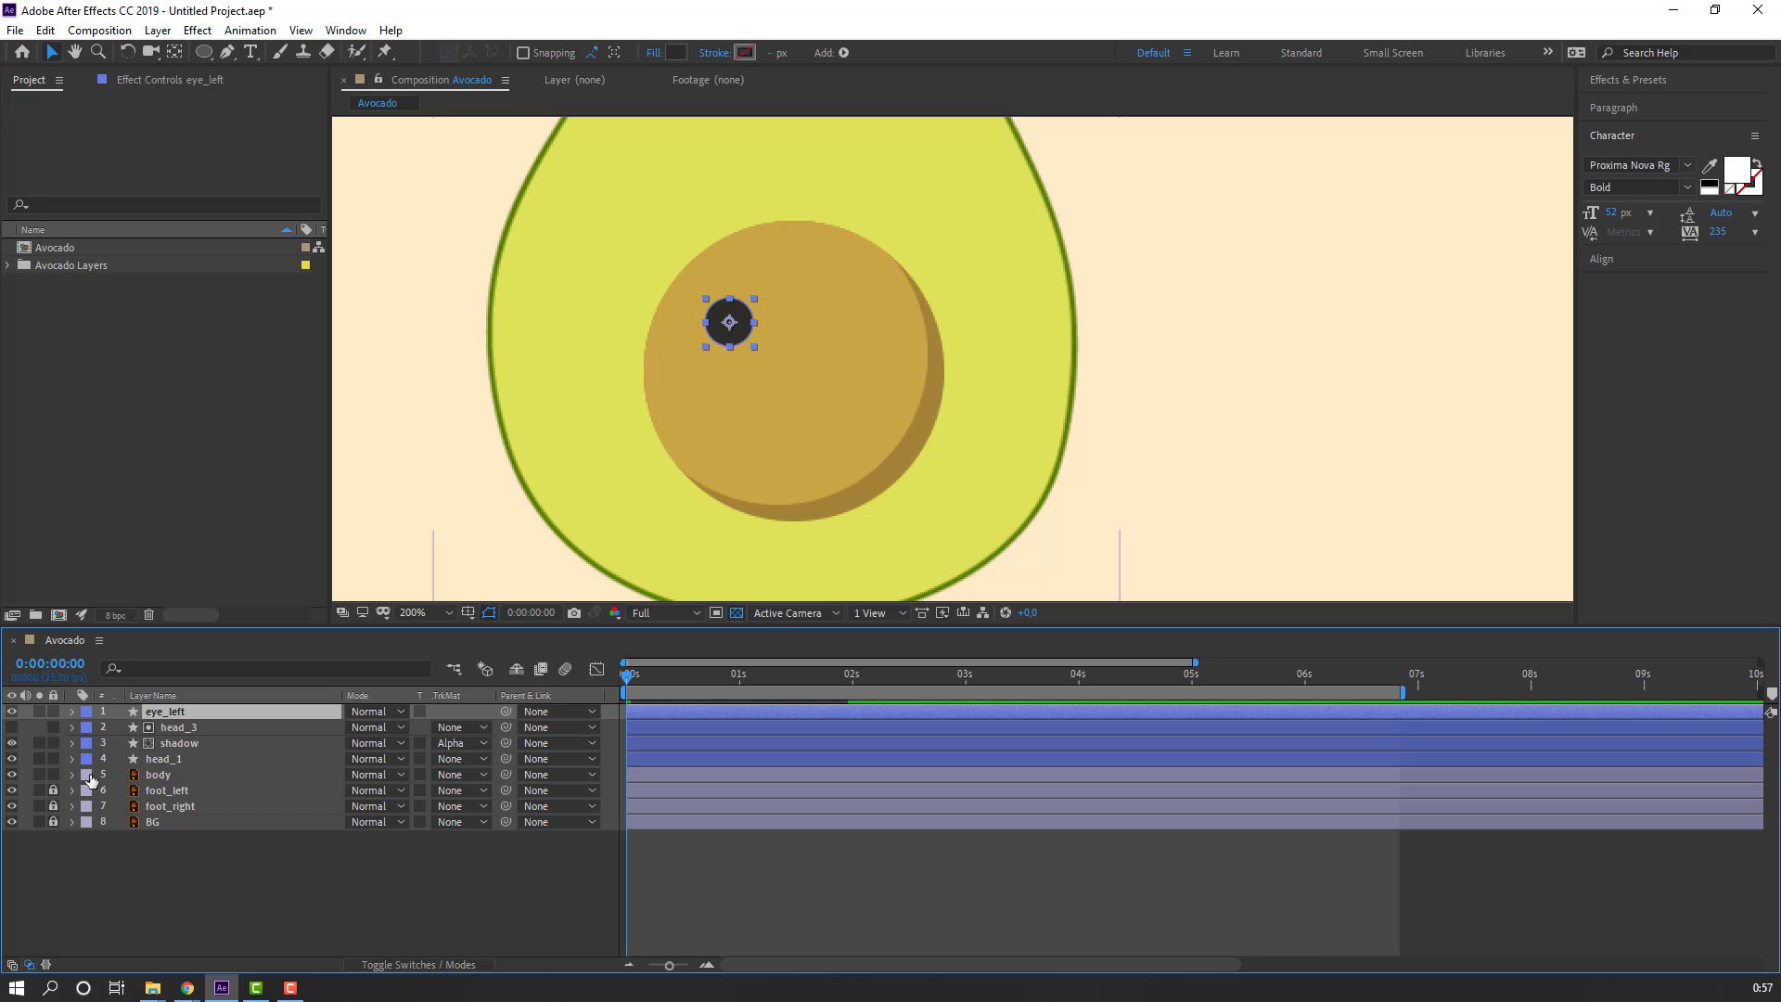
Step: Duplicate Ellipse 1 inside the eye_left layer and shift the copy horizontally to the seed's right side as the second eye
click(72, 712)
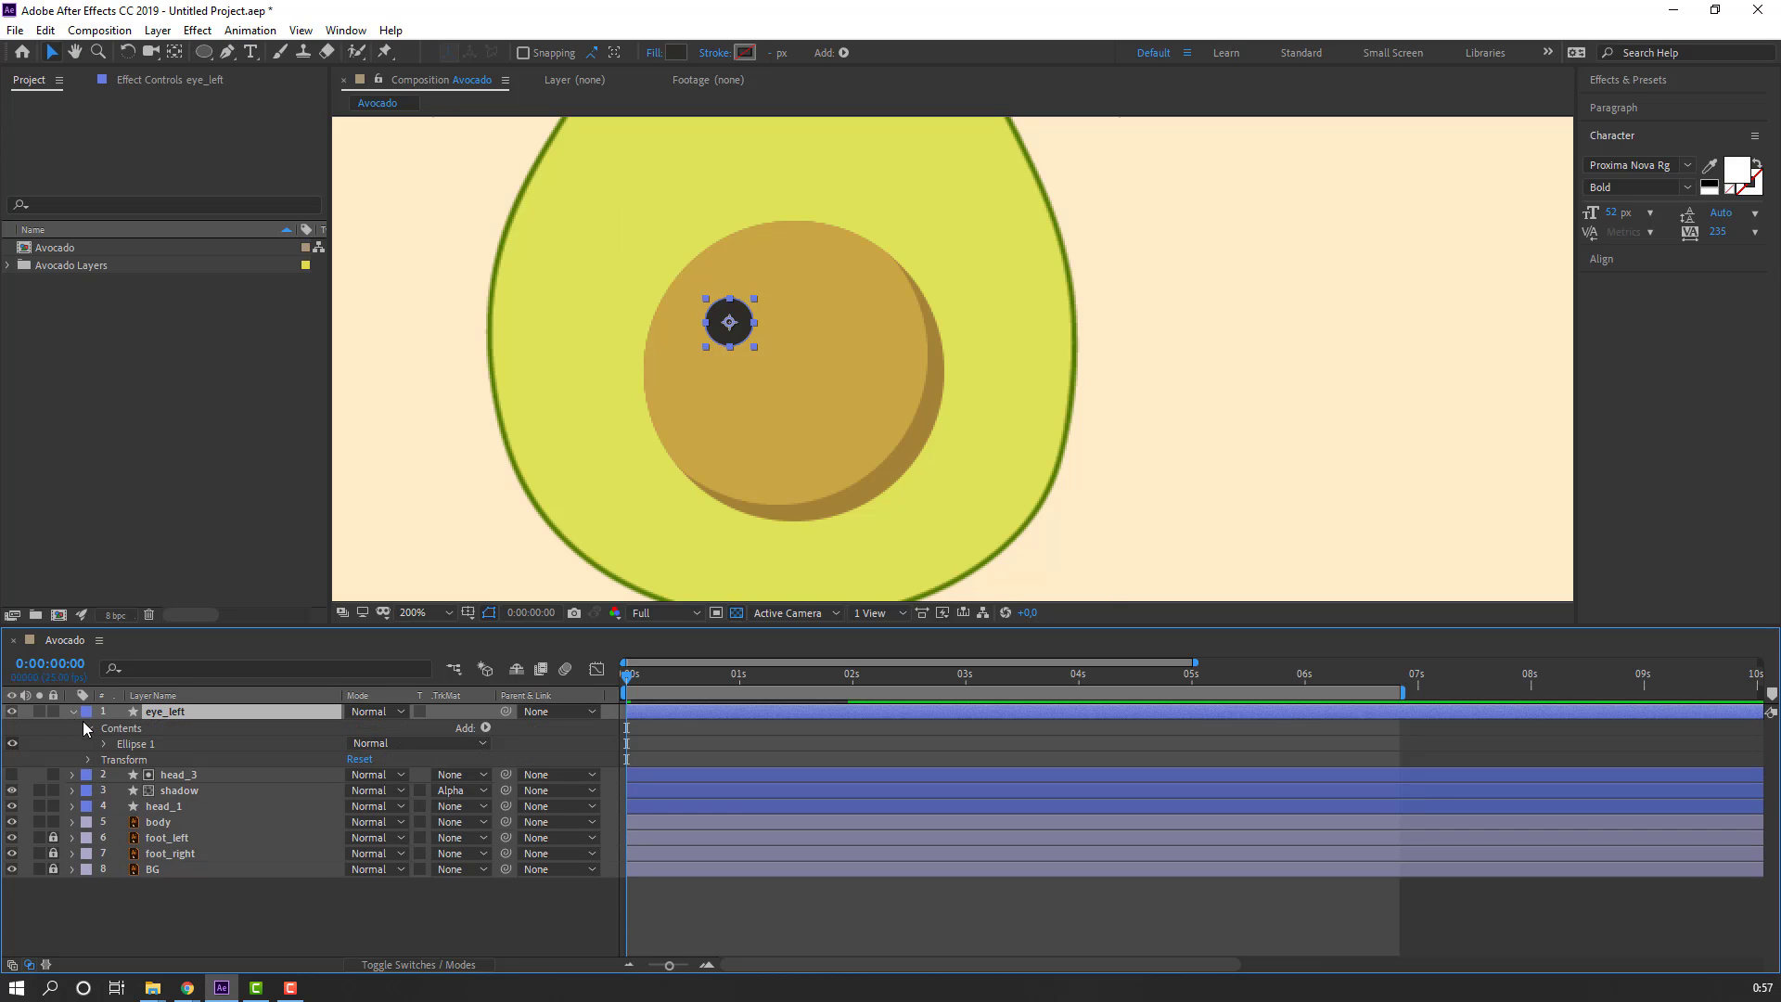
click(145, 744)
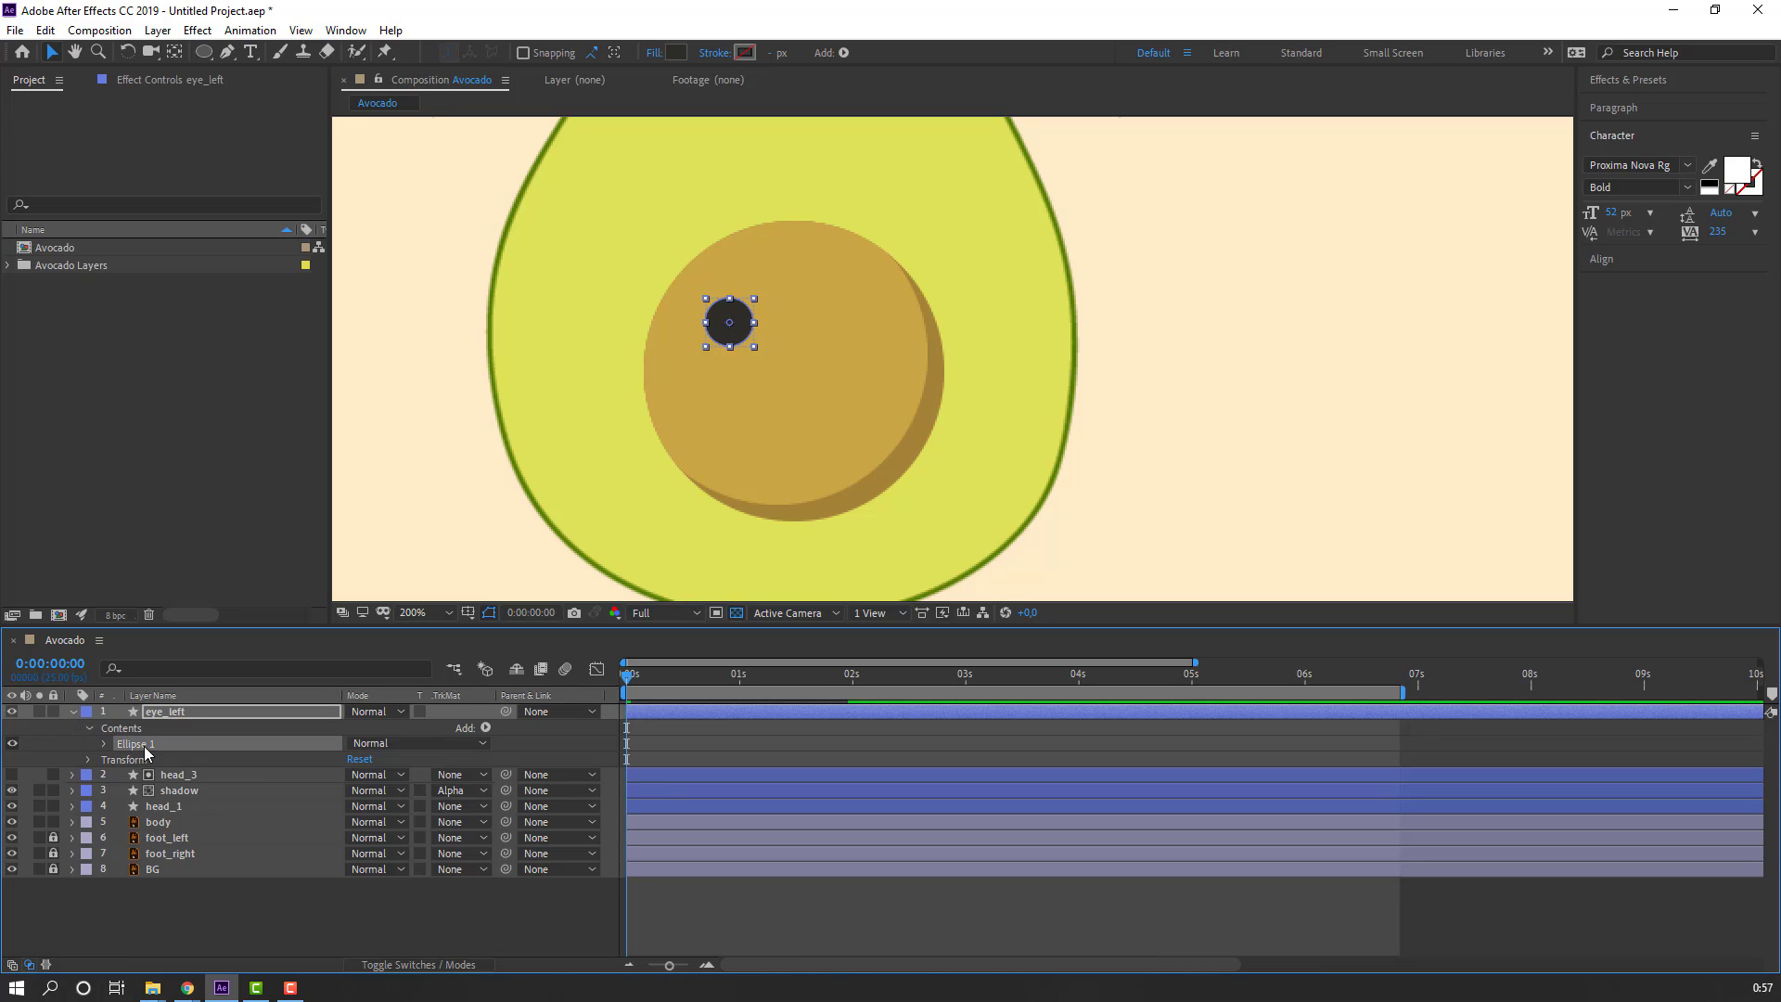
key(ctrl+d)
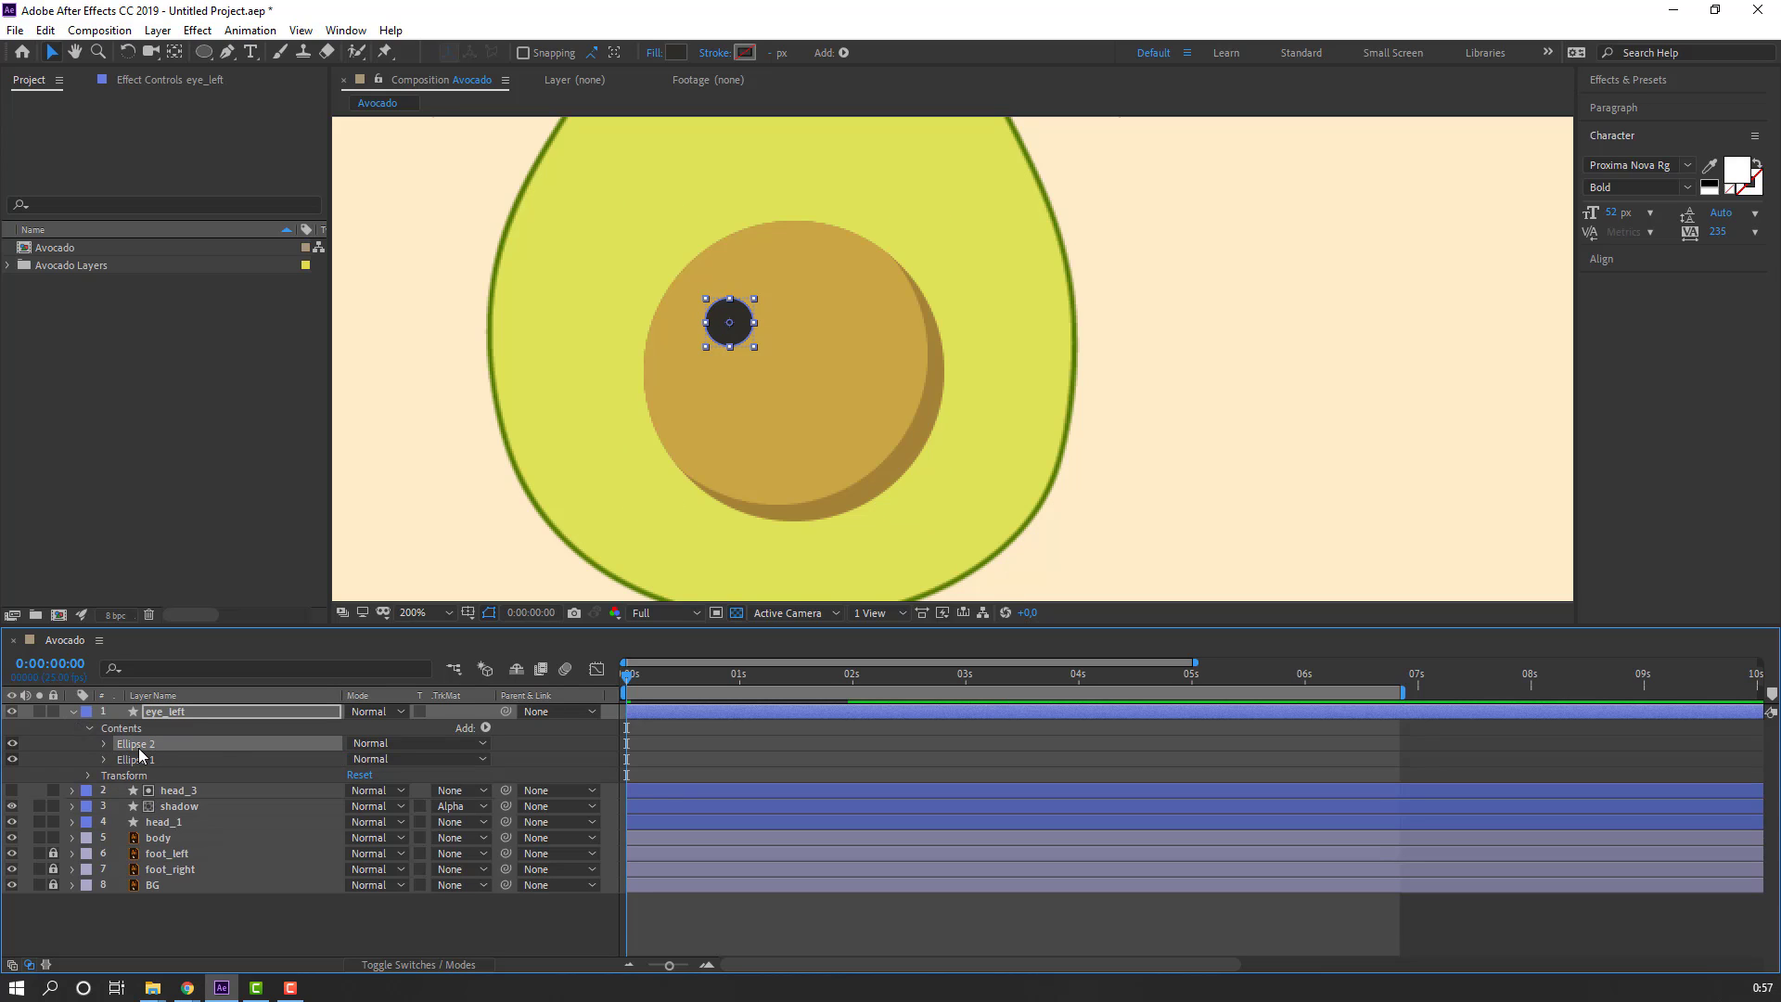
key(shift+Right)
key(shift+Right)
key(shift+Right)
key(shift+Right)
key(shift+Right)
key(shift+Right)
key(shift+Right)
key(shift+Right)
key(shift+Right)
key(shift+Right)
key(shift+Right)
key(shift+Right)
key(shift+Right)
key(shift+Right)
key(shift+Right)
key(shift+Right)
key(shift+Right)
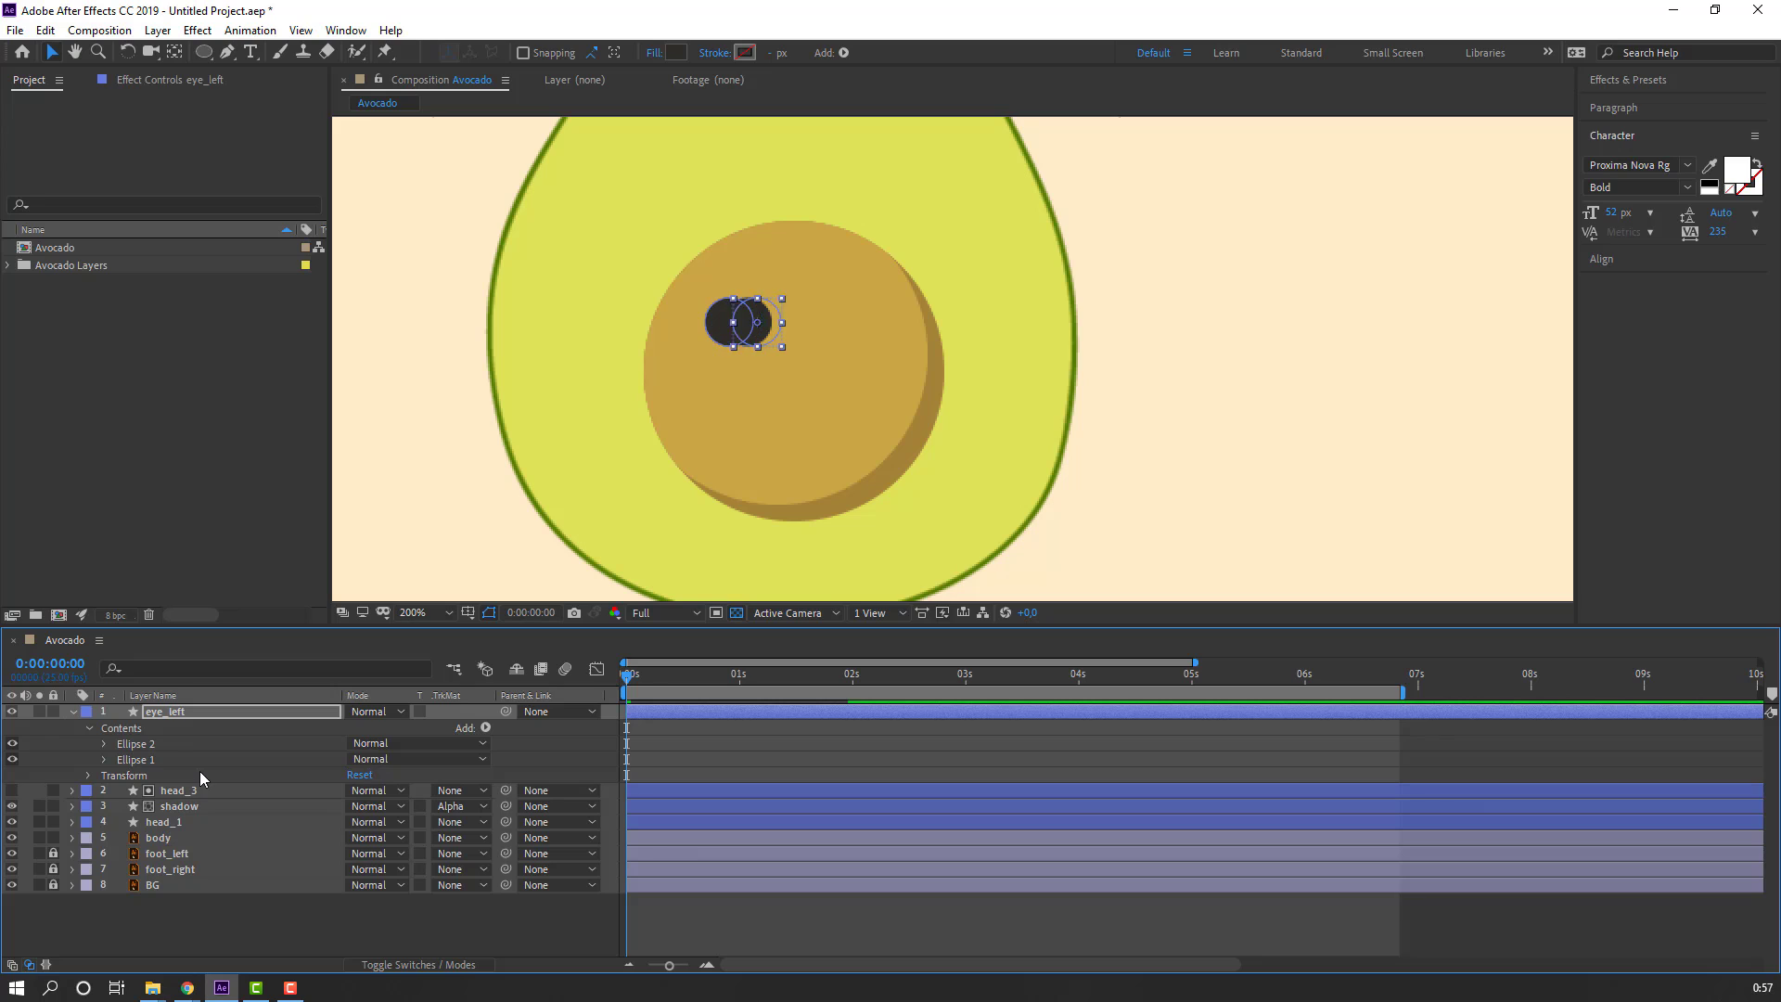
key(shift+Left)
key(shift+Left)
key(shift+Left)
key(shift+Left)
key(shift+Left)
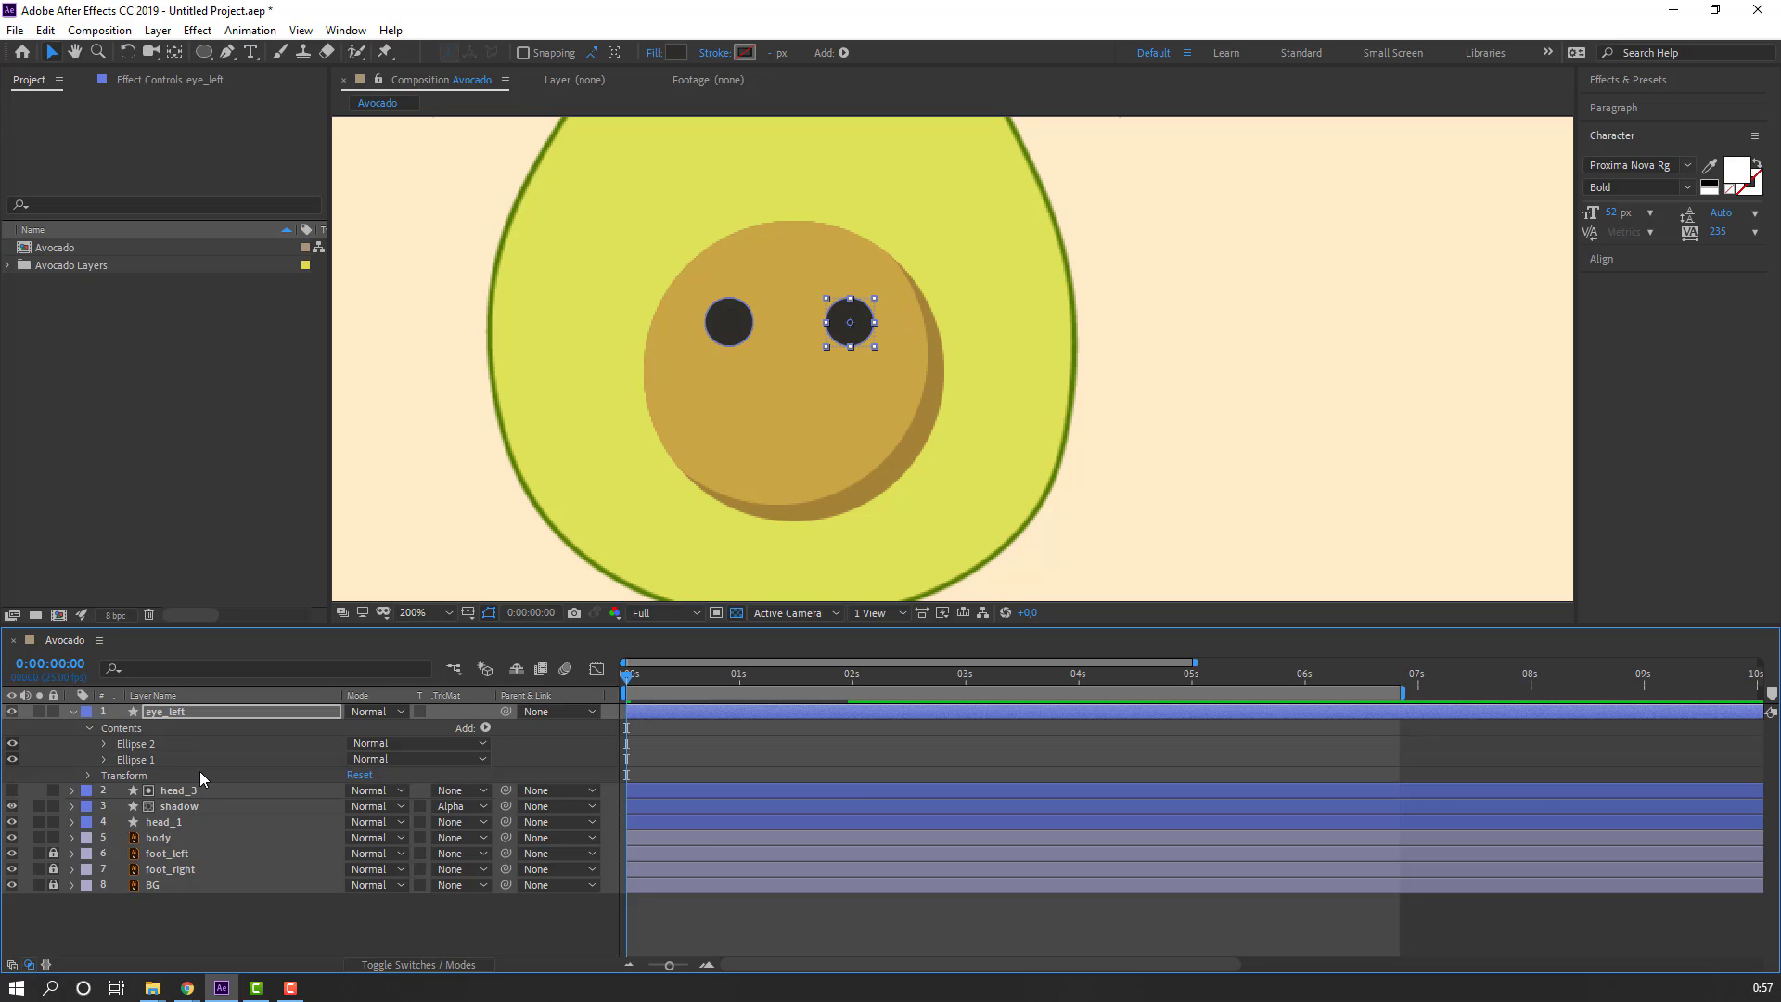
key(shift+Right)
Step: Rename the shape layer containing both eyes to eye
click(168, 713)
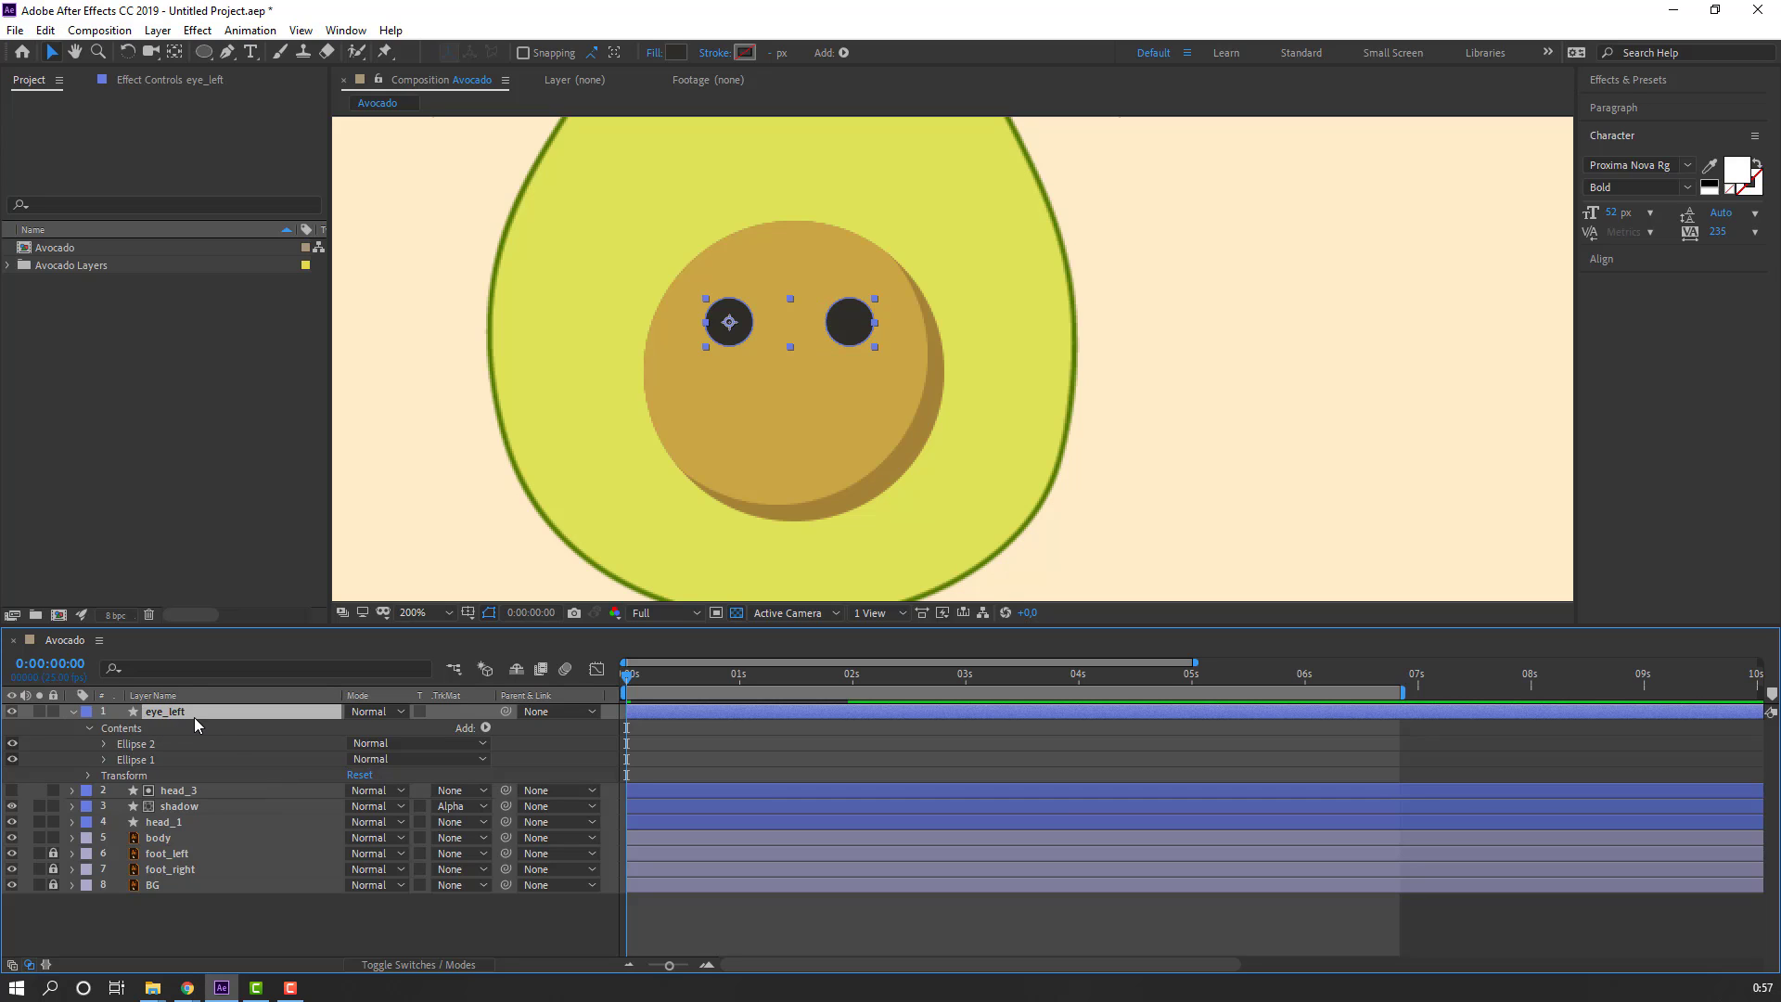
key(Return)
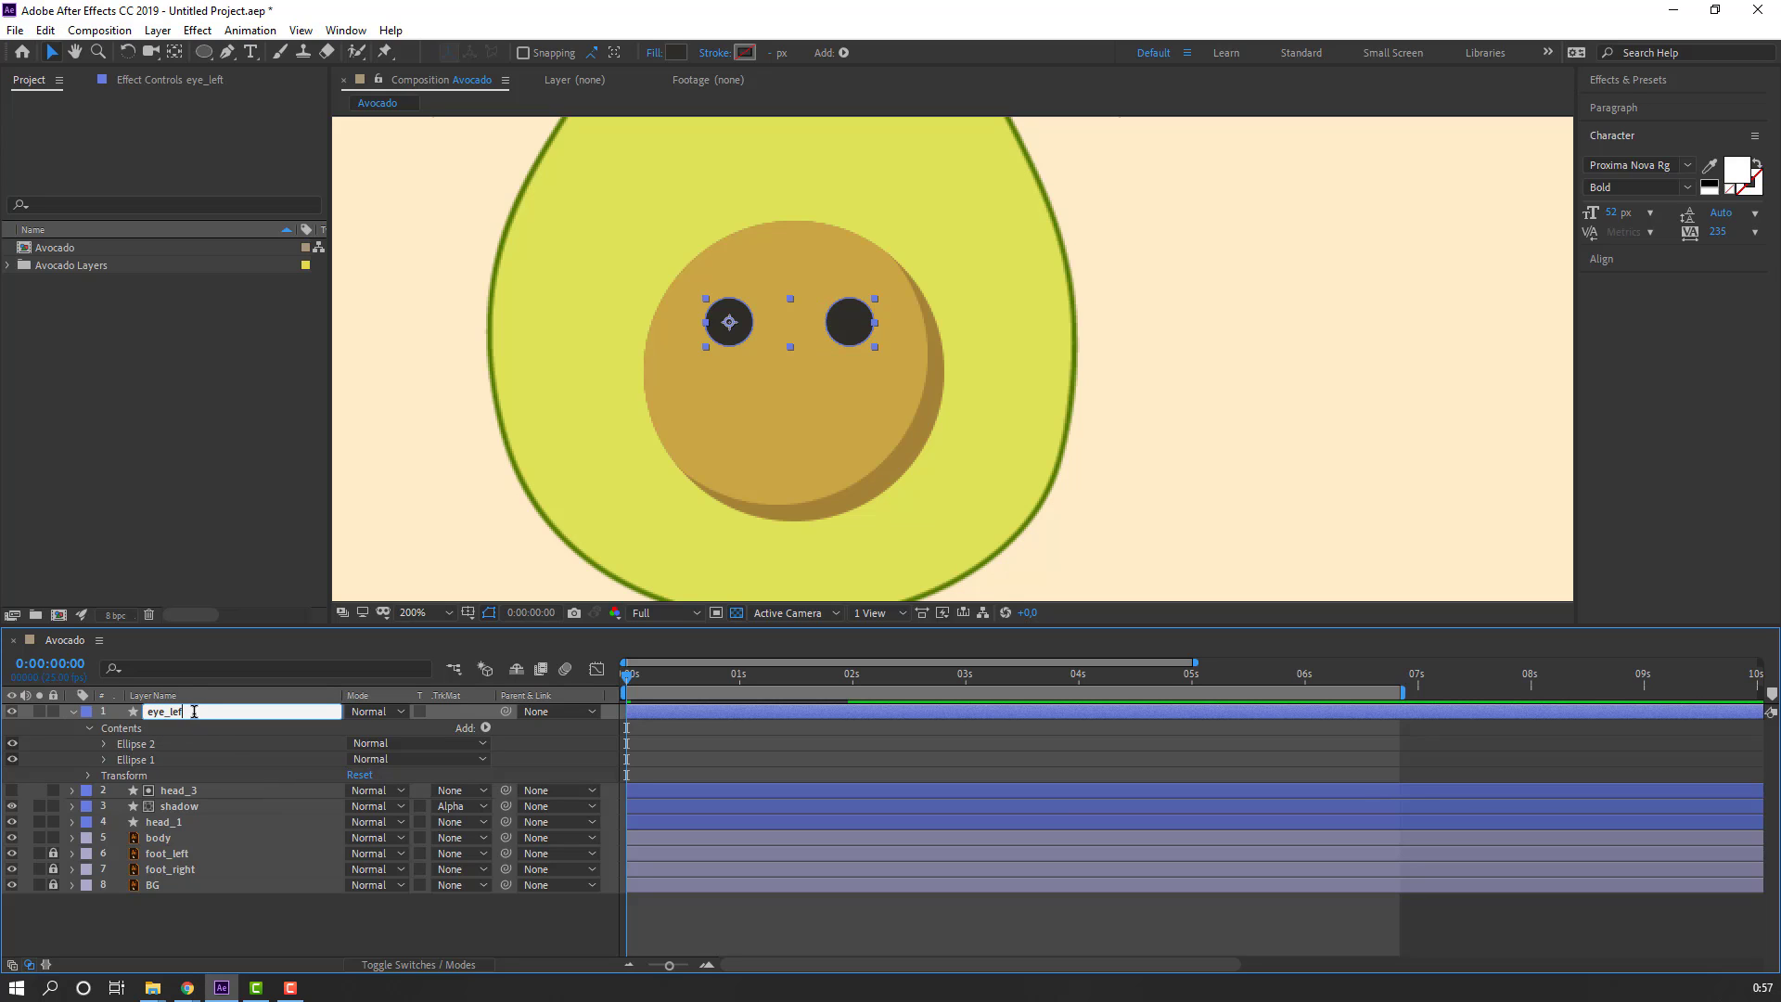
text(eye)
key(Return)
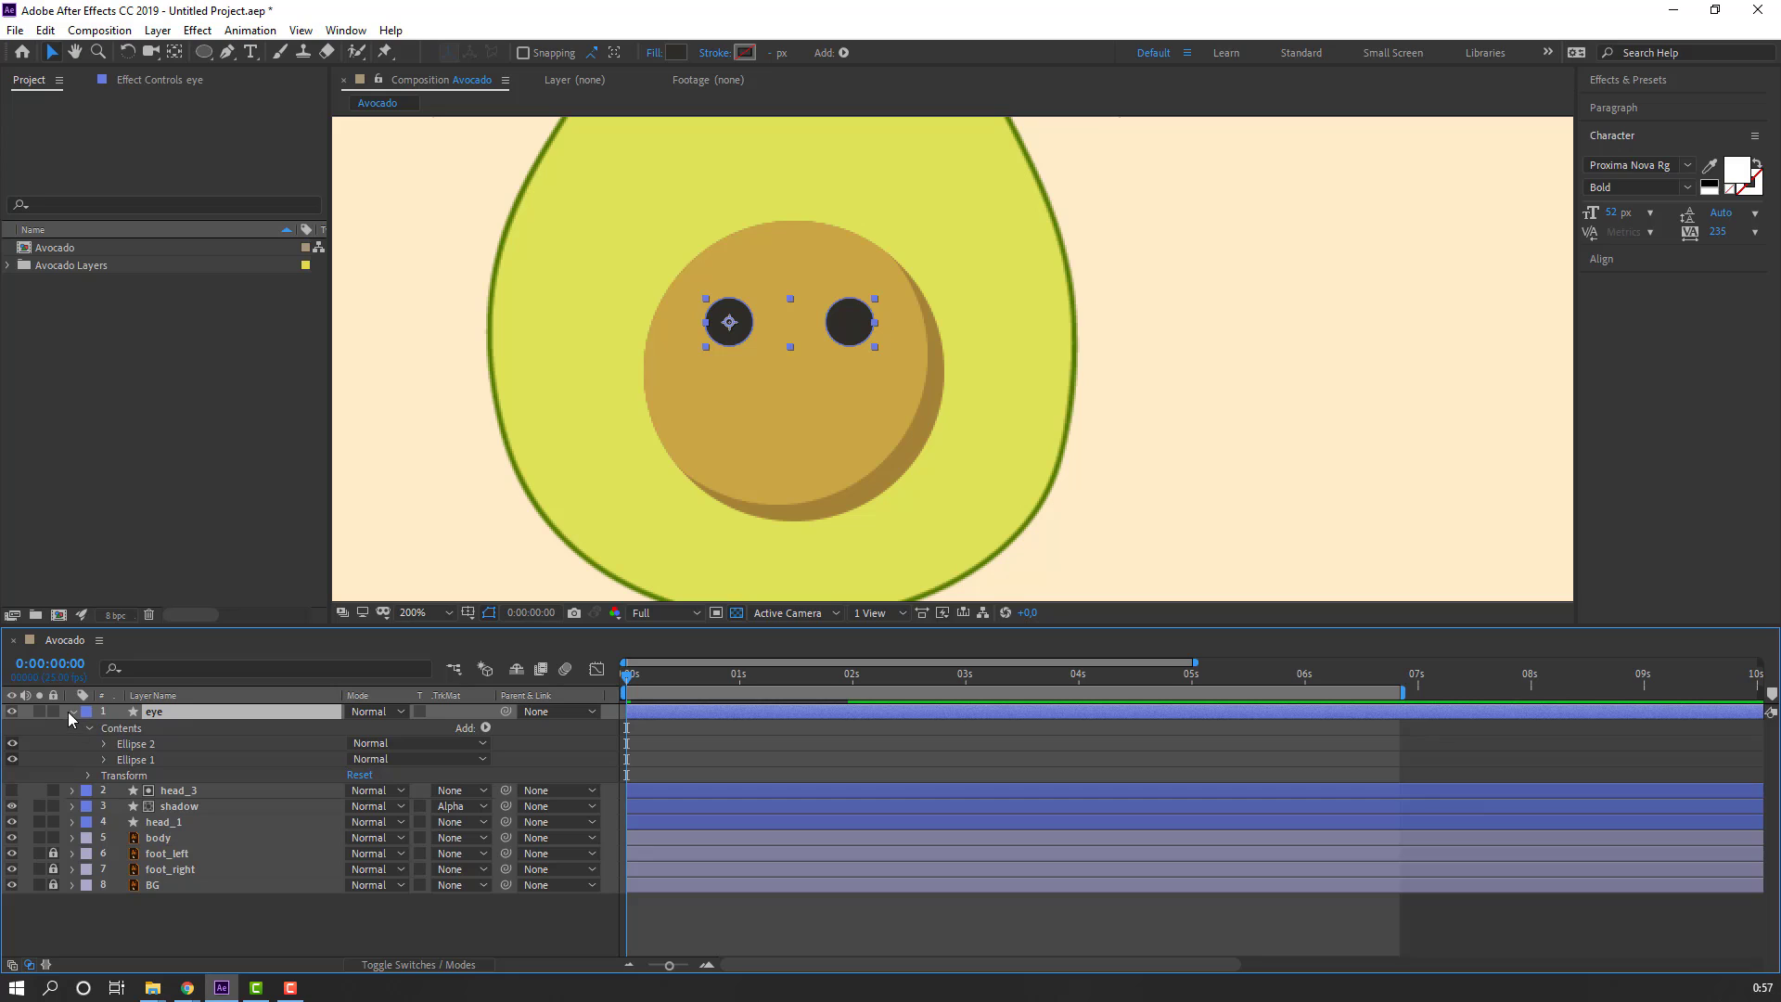
click(72, 712)
Step: With no layer selected, draw a dark circle below the eyes with the Ellipse tool, about twice an eye's diameter
click(286, 910)
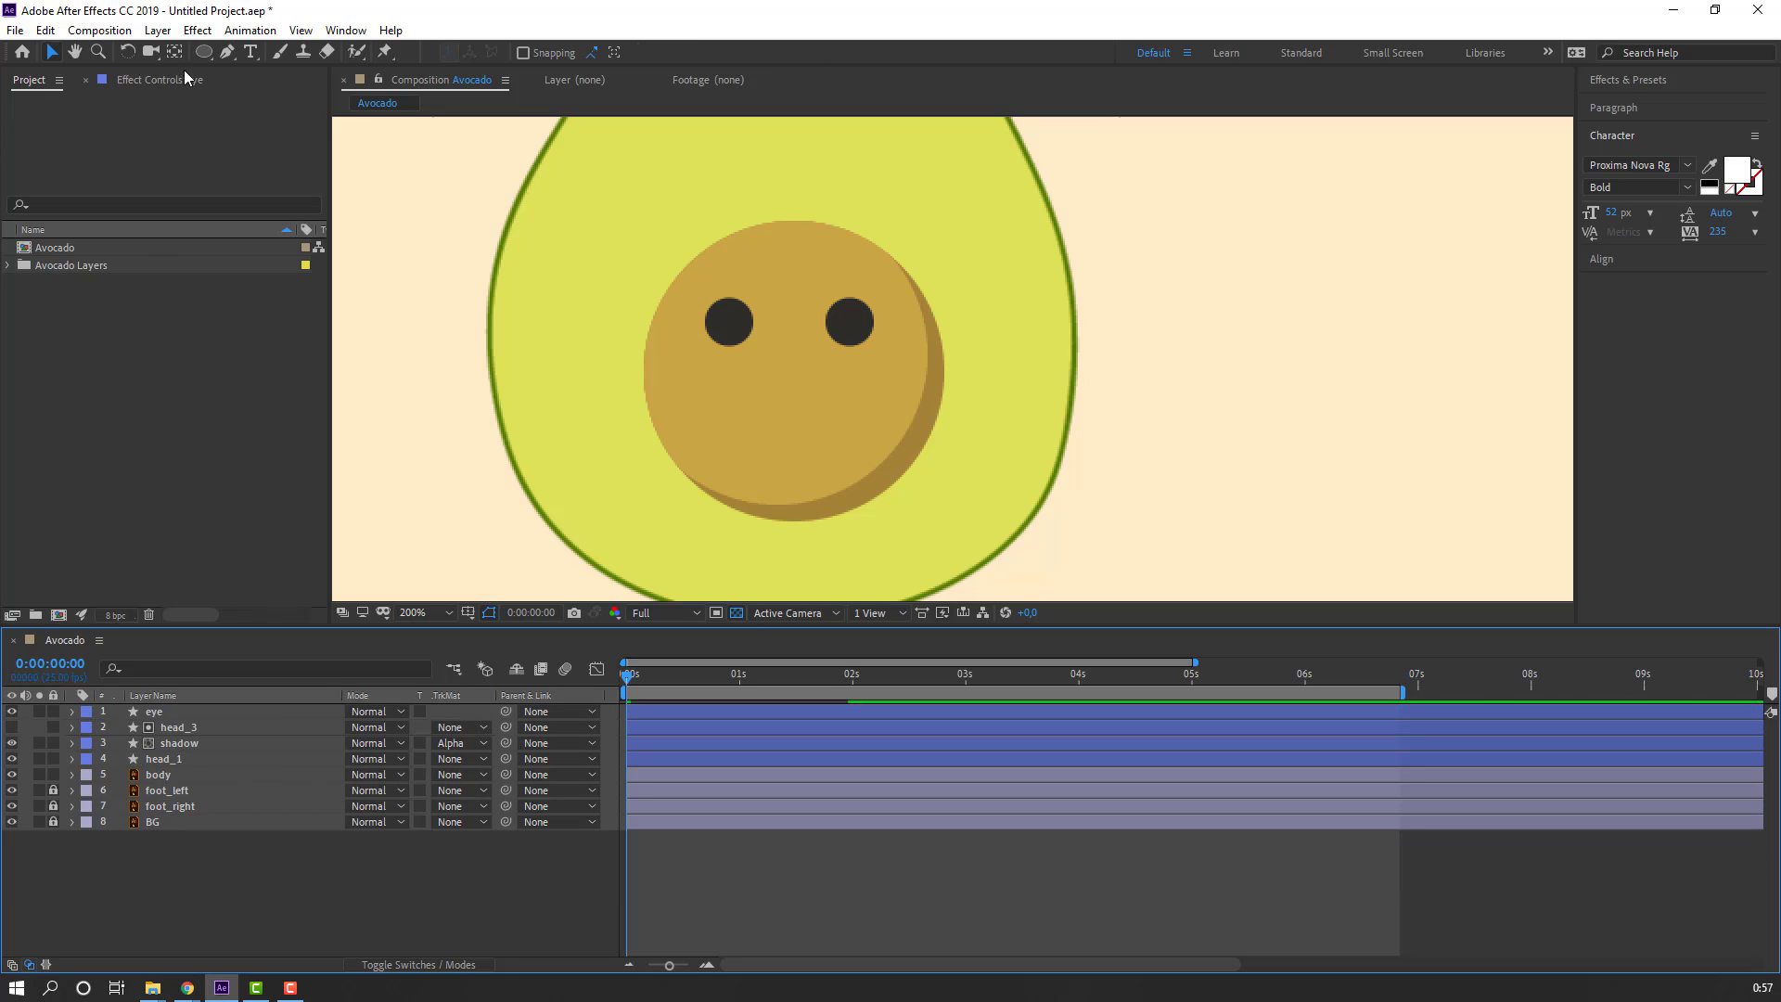
drag(203, 52, 265, 104)
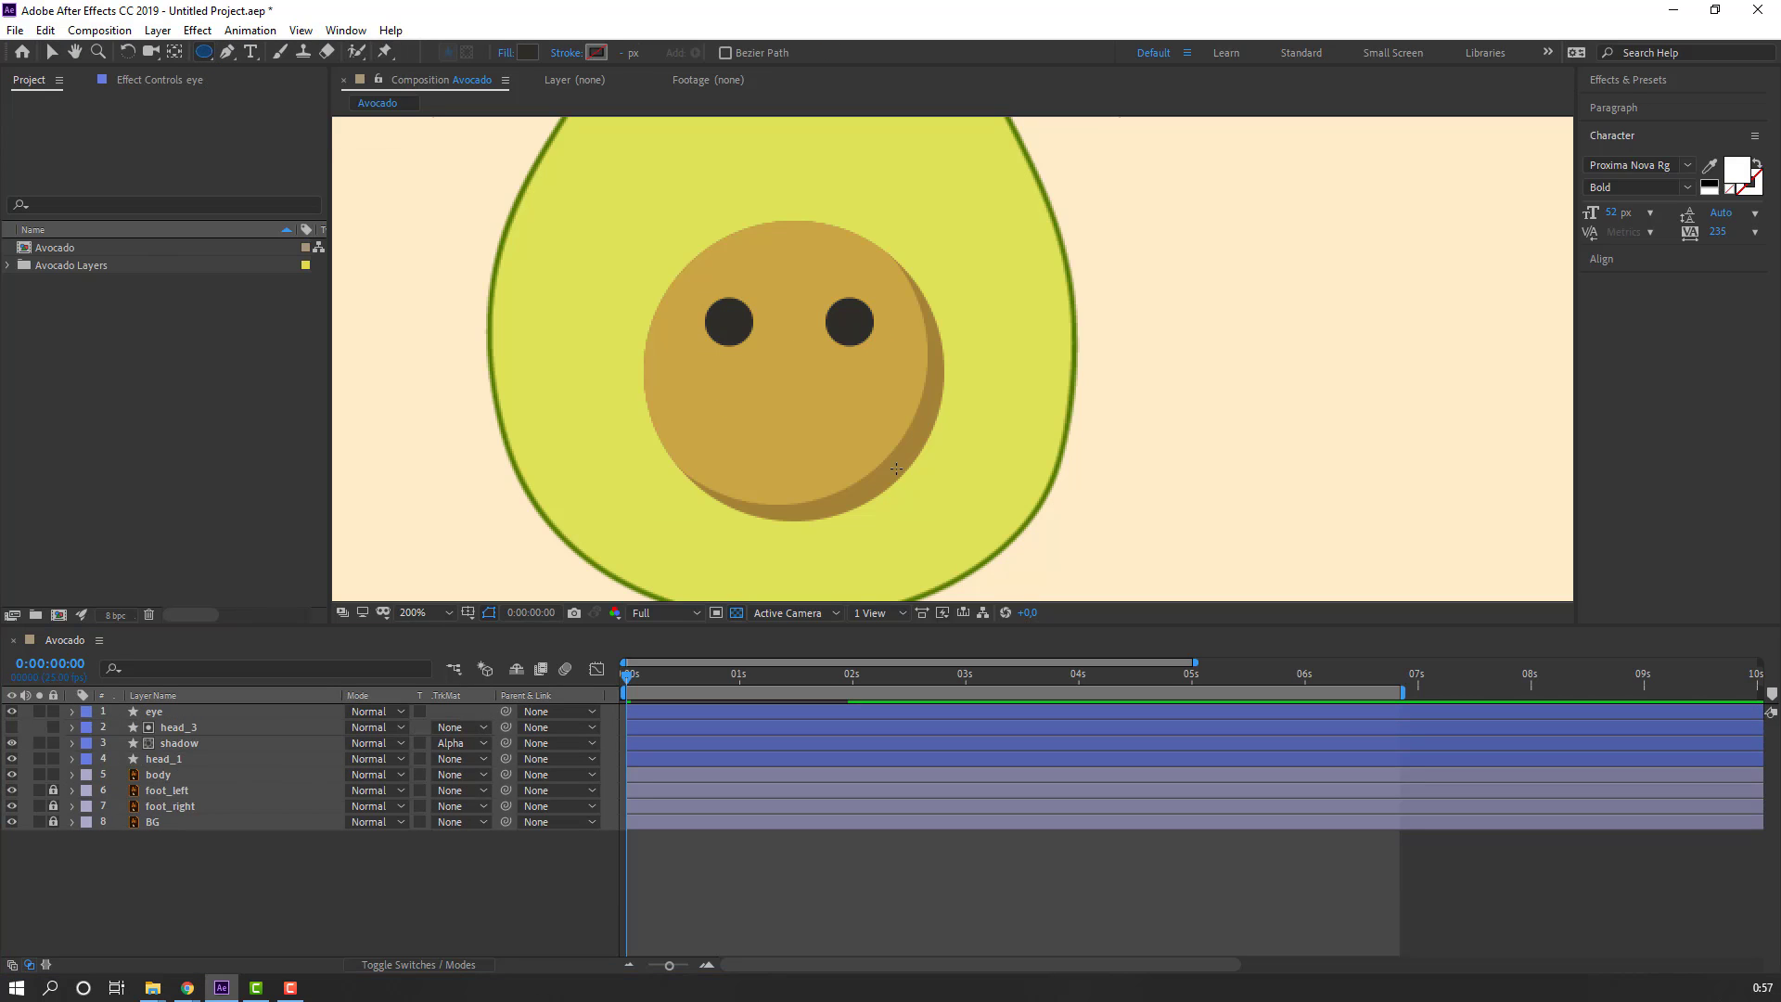
drag(740, 382, 770, 405)
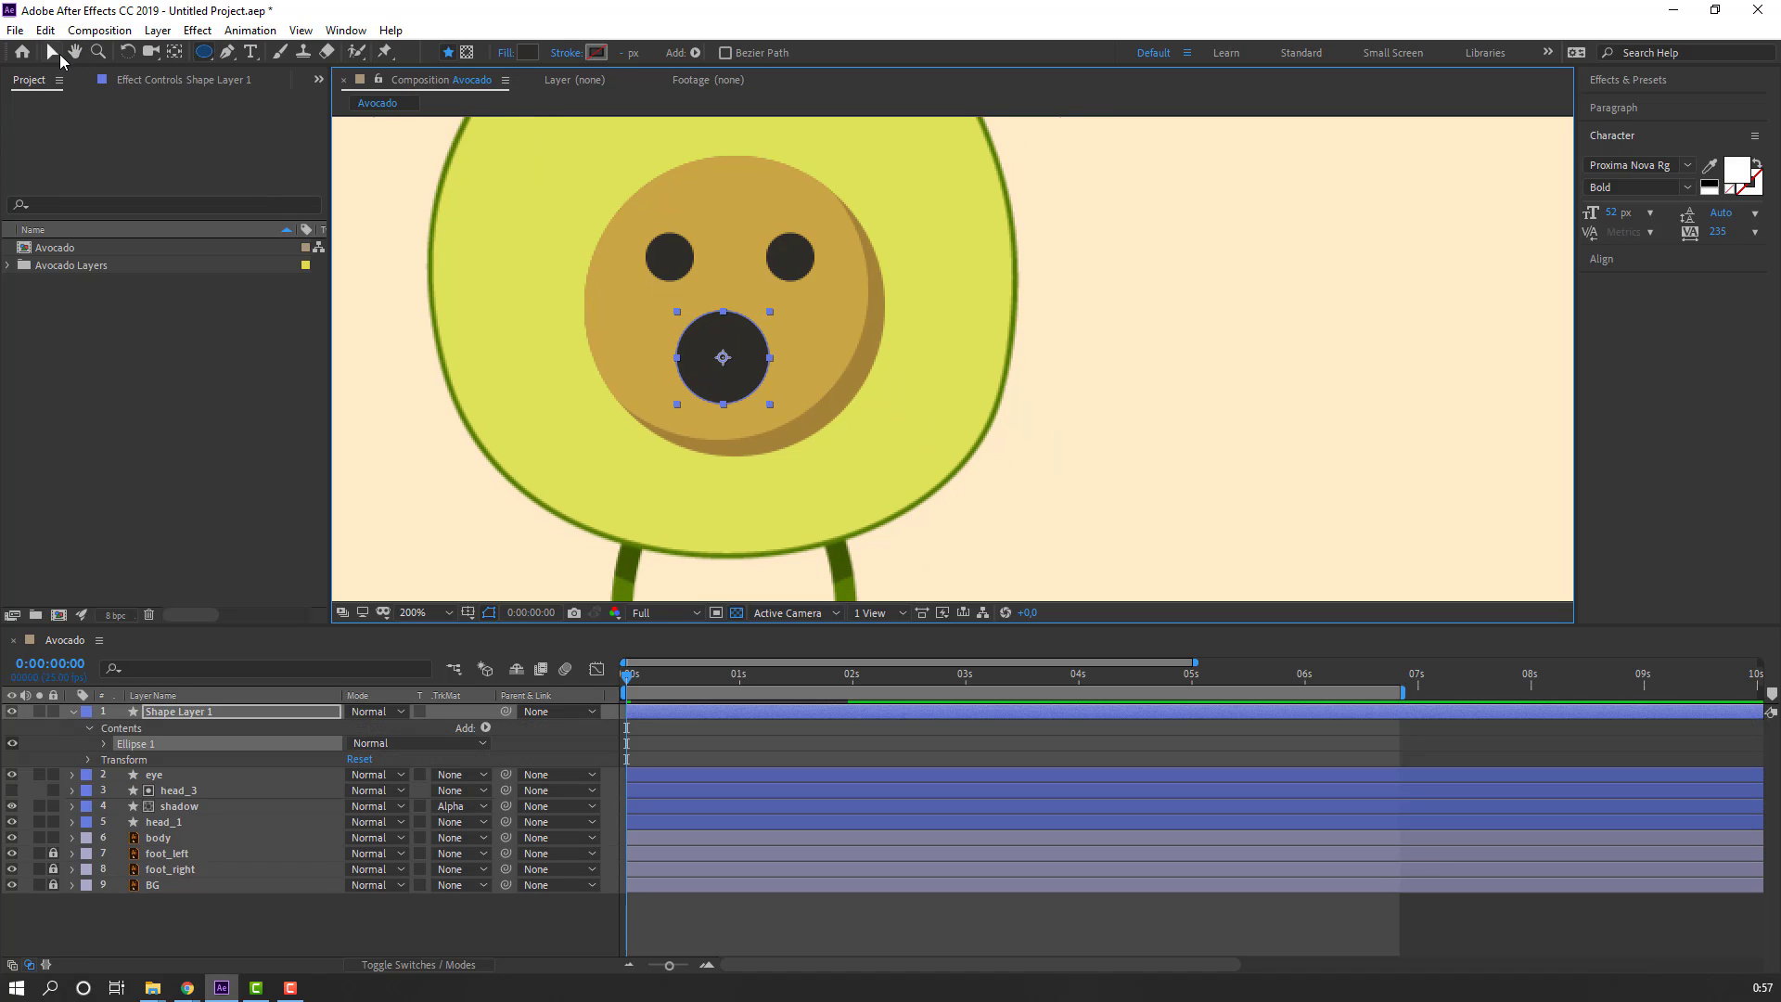
click(58, 54)
Step: Rename the new circle's shape layer to mouth
click(72, 711)
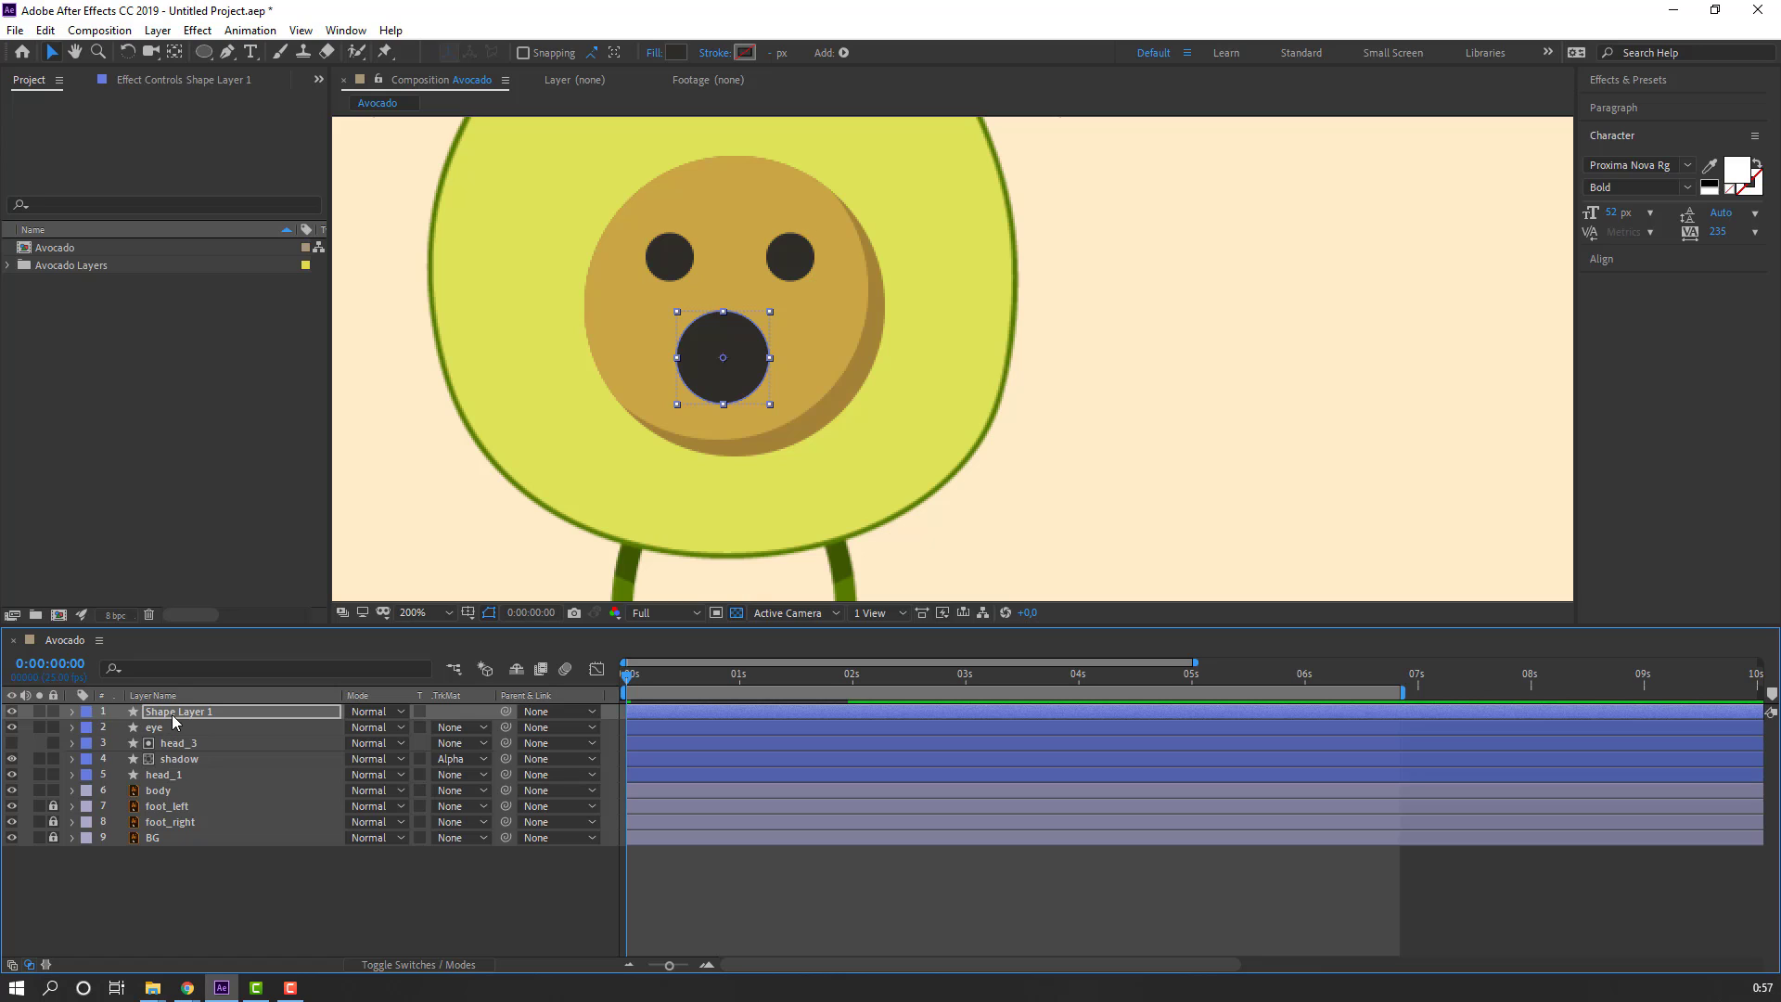
key(Return)
text(mouth)
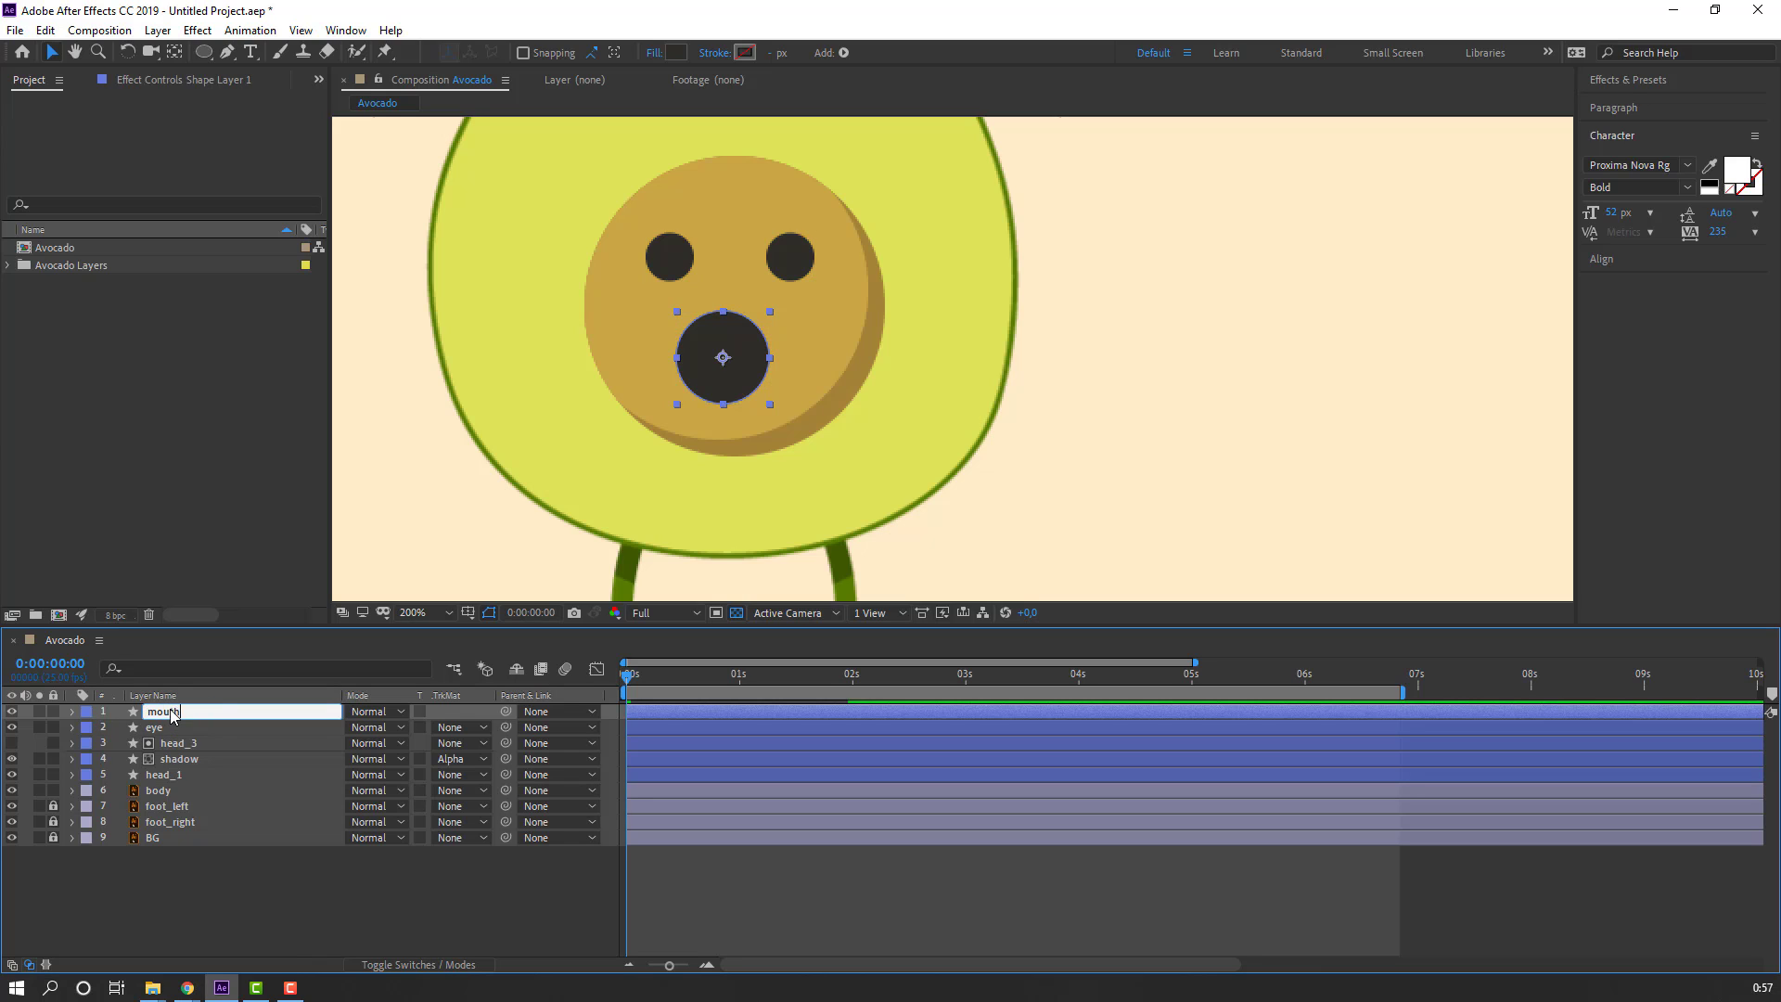
key(Return)
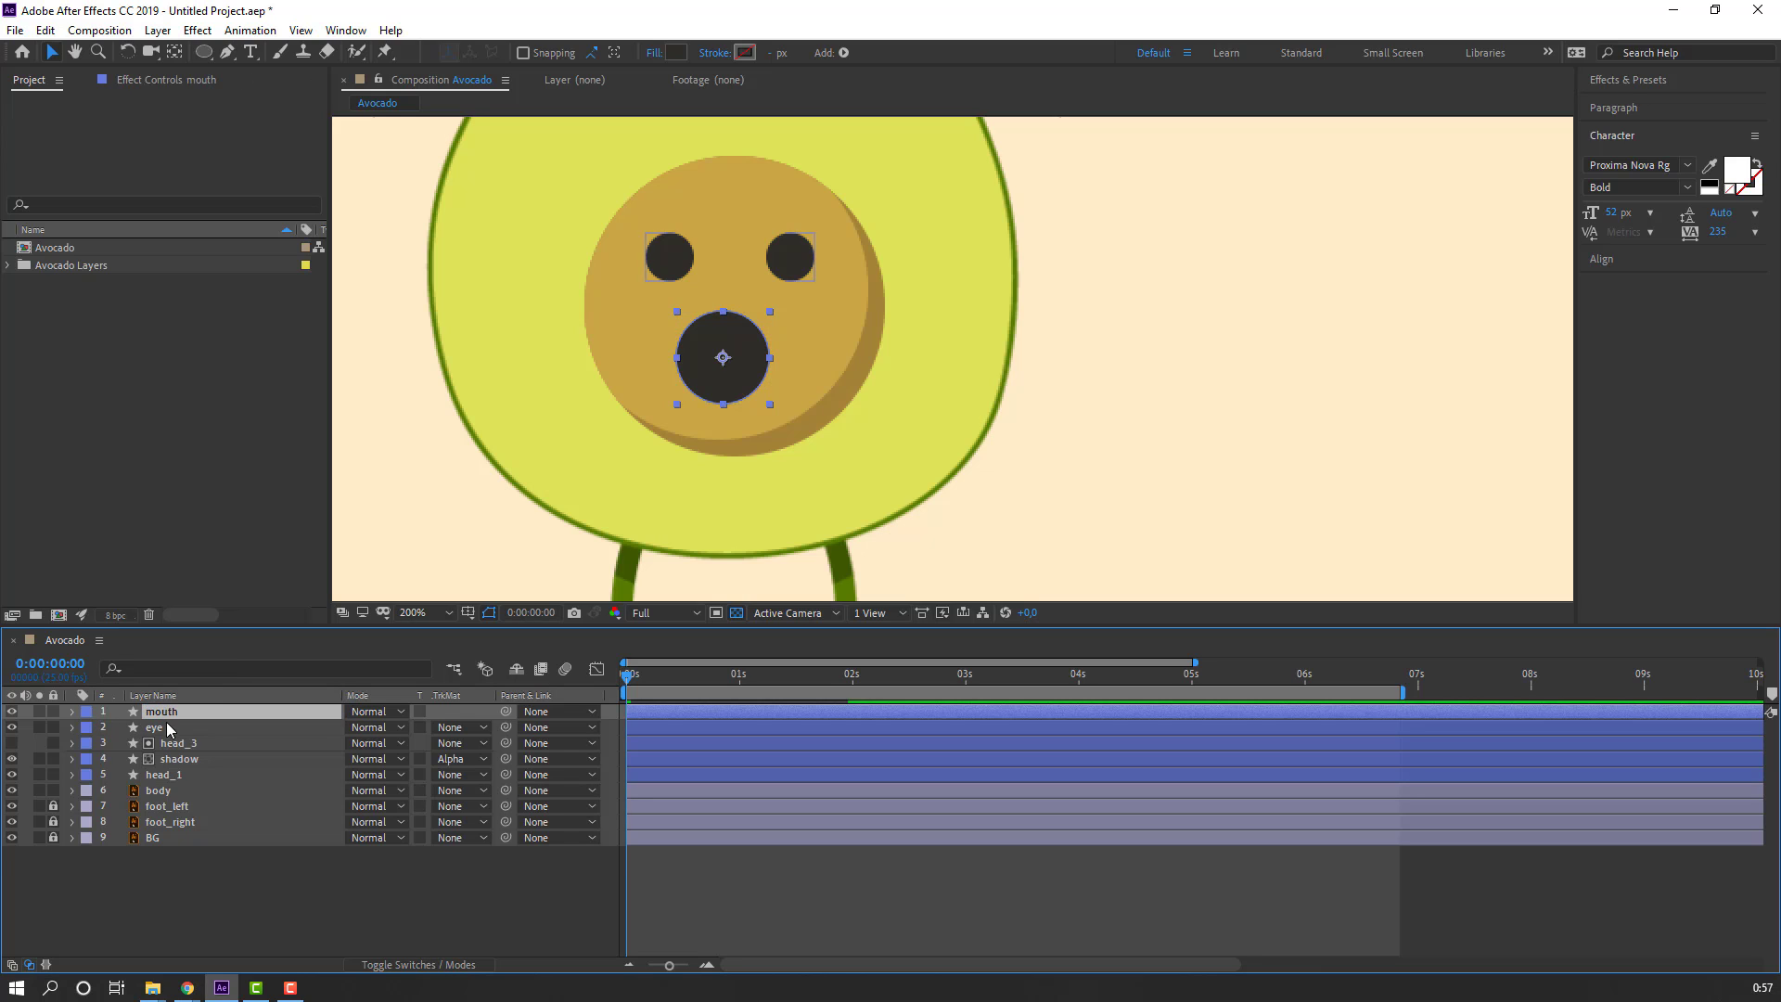
Step: Duplicate the mouth layer and set the original's track matte to Alpha Inverted Matte "mouth 2"
key(ctrl+d)
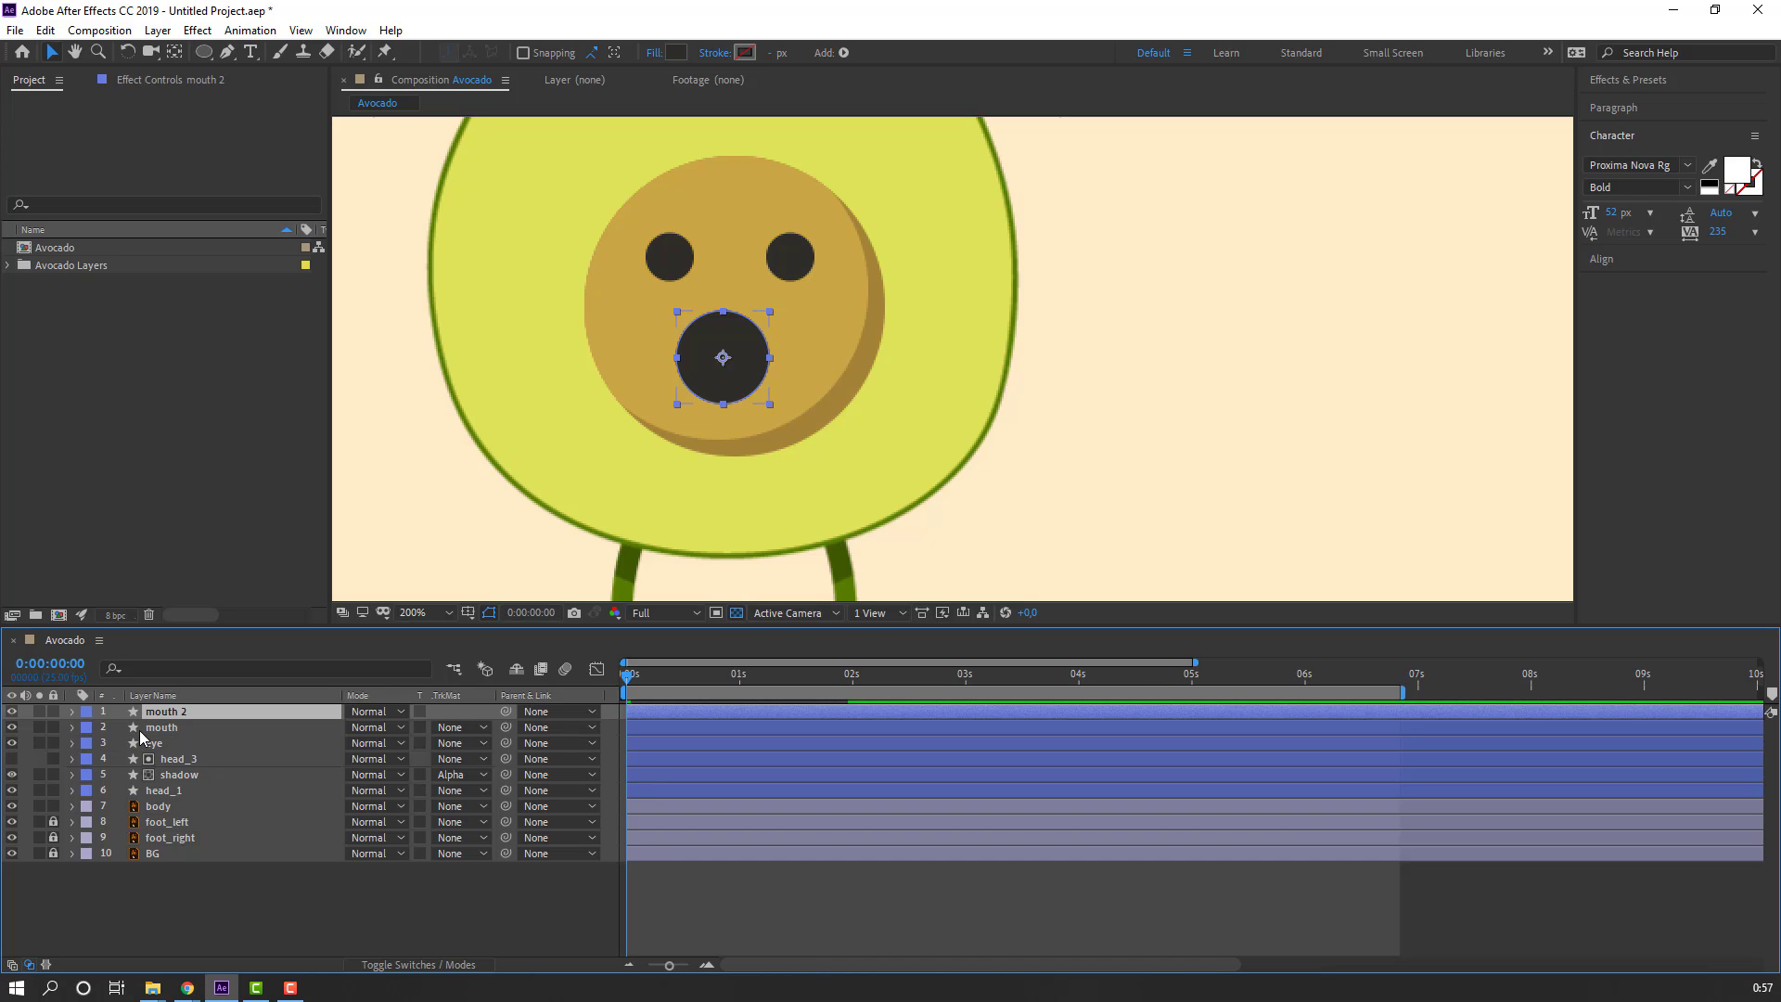
click(158, 726)
click(458, 729)
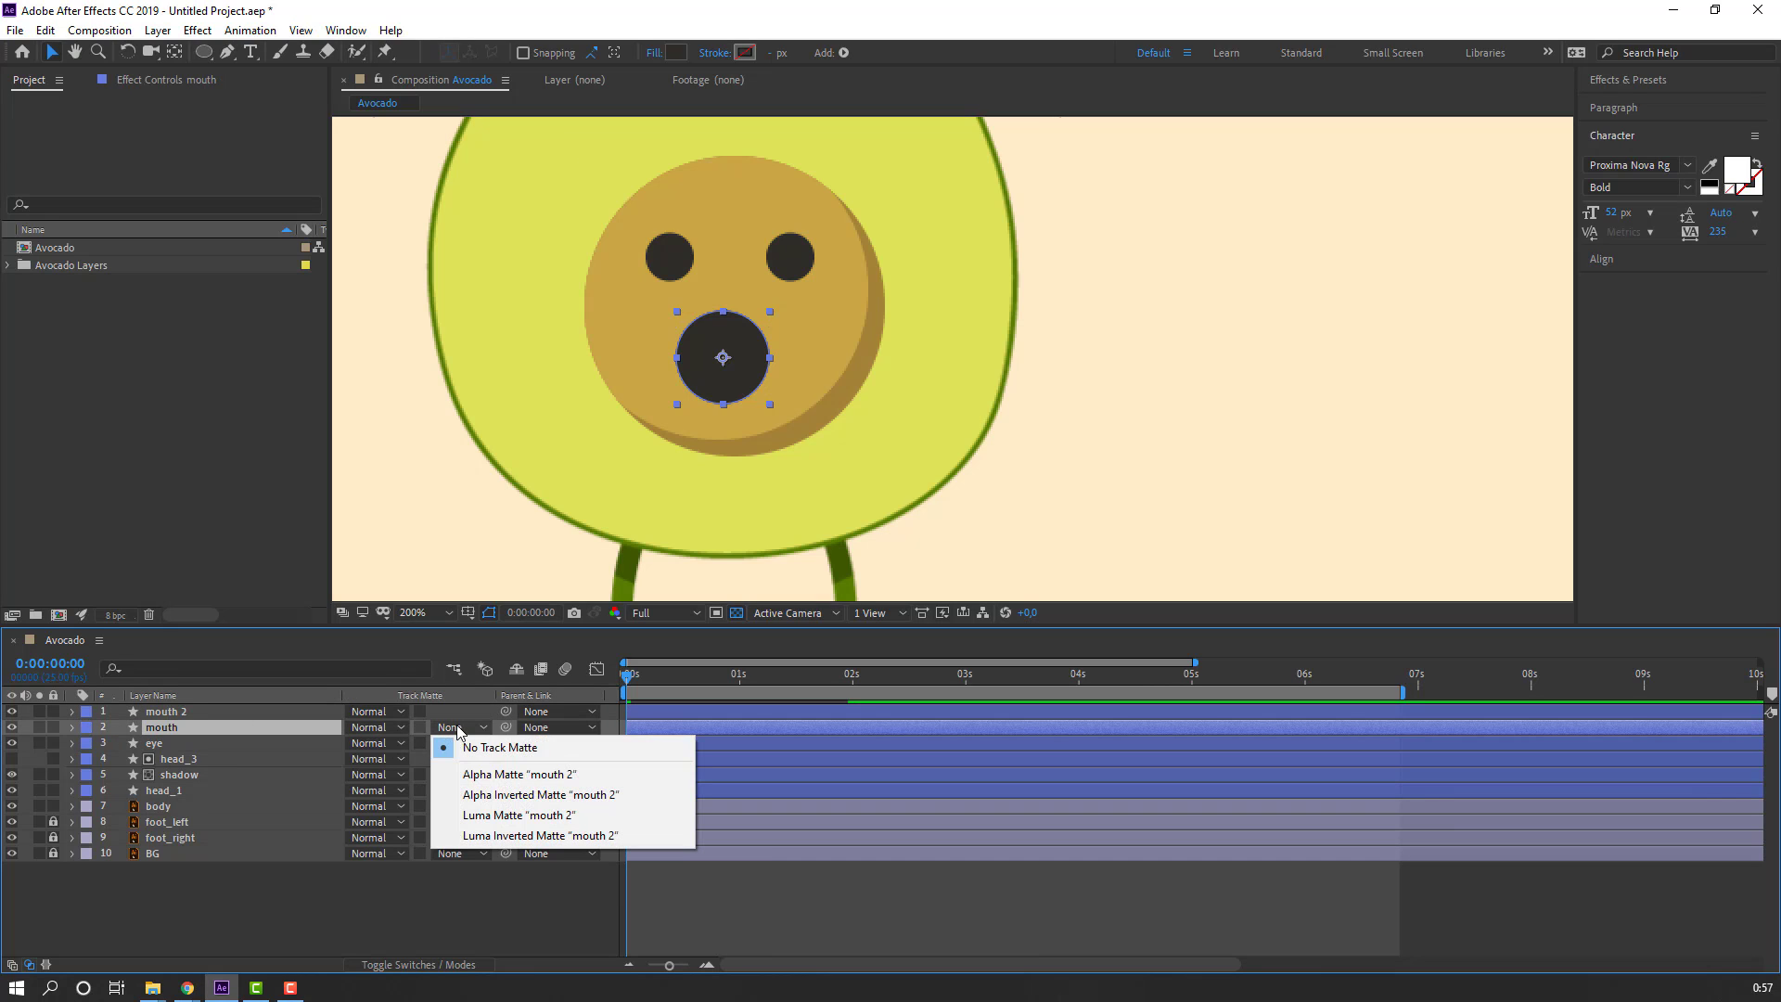
click(583, 798)
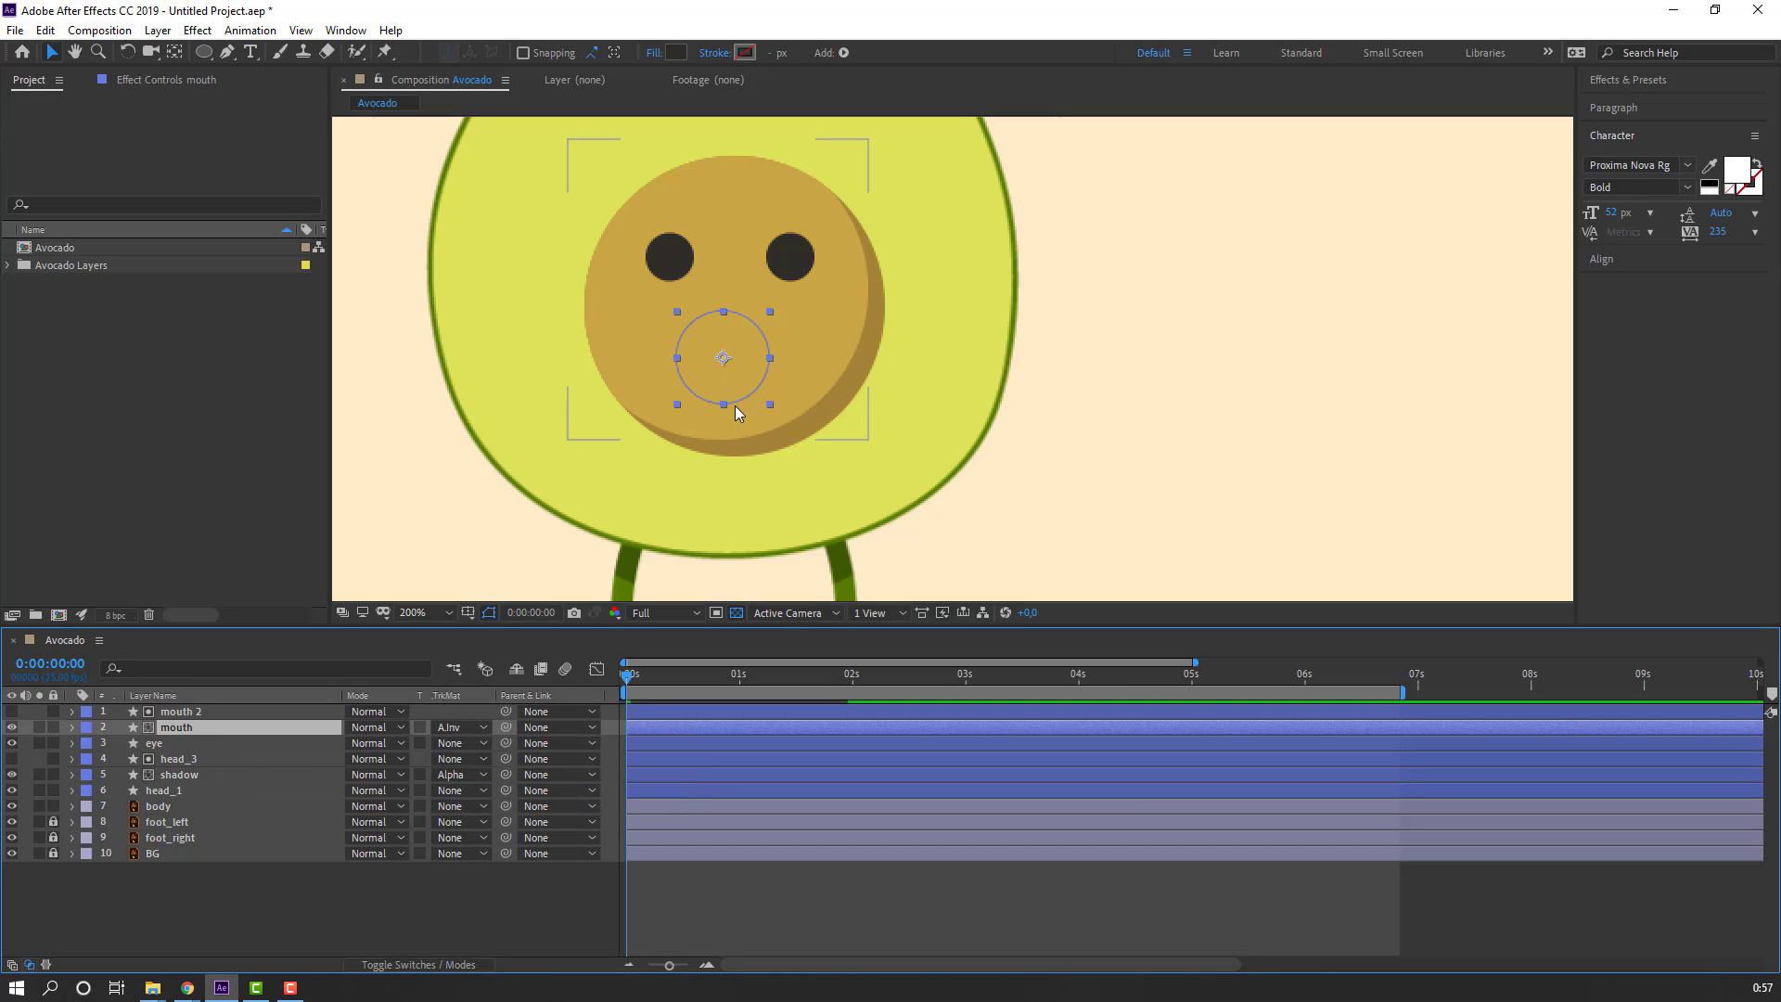
Step: Shift the mouth layer's circle slightly down and narrow it horizontally to shape a thicker smile crescent
mouse_move(734, 375)
mouse_down()
mouse_move(752, 385)
mouse_move(720, 390)
mouse_move(736, 385)
mouse_up()
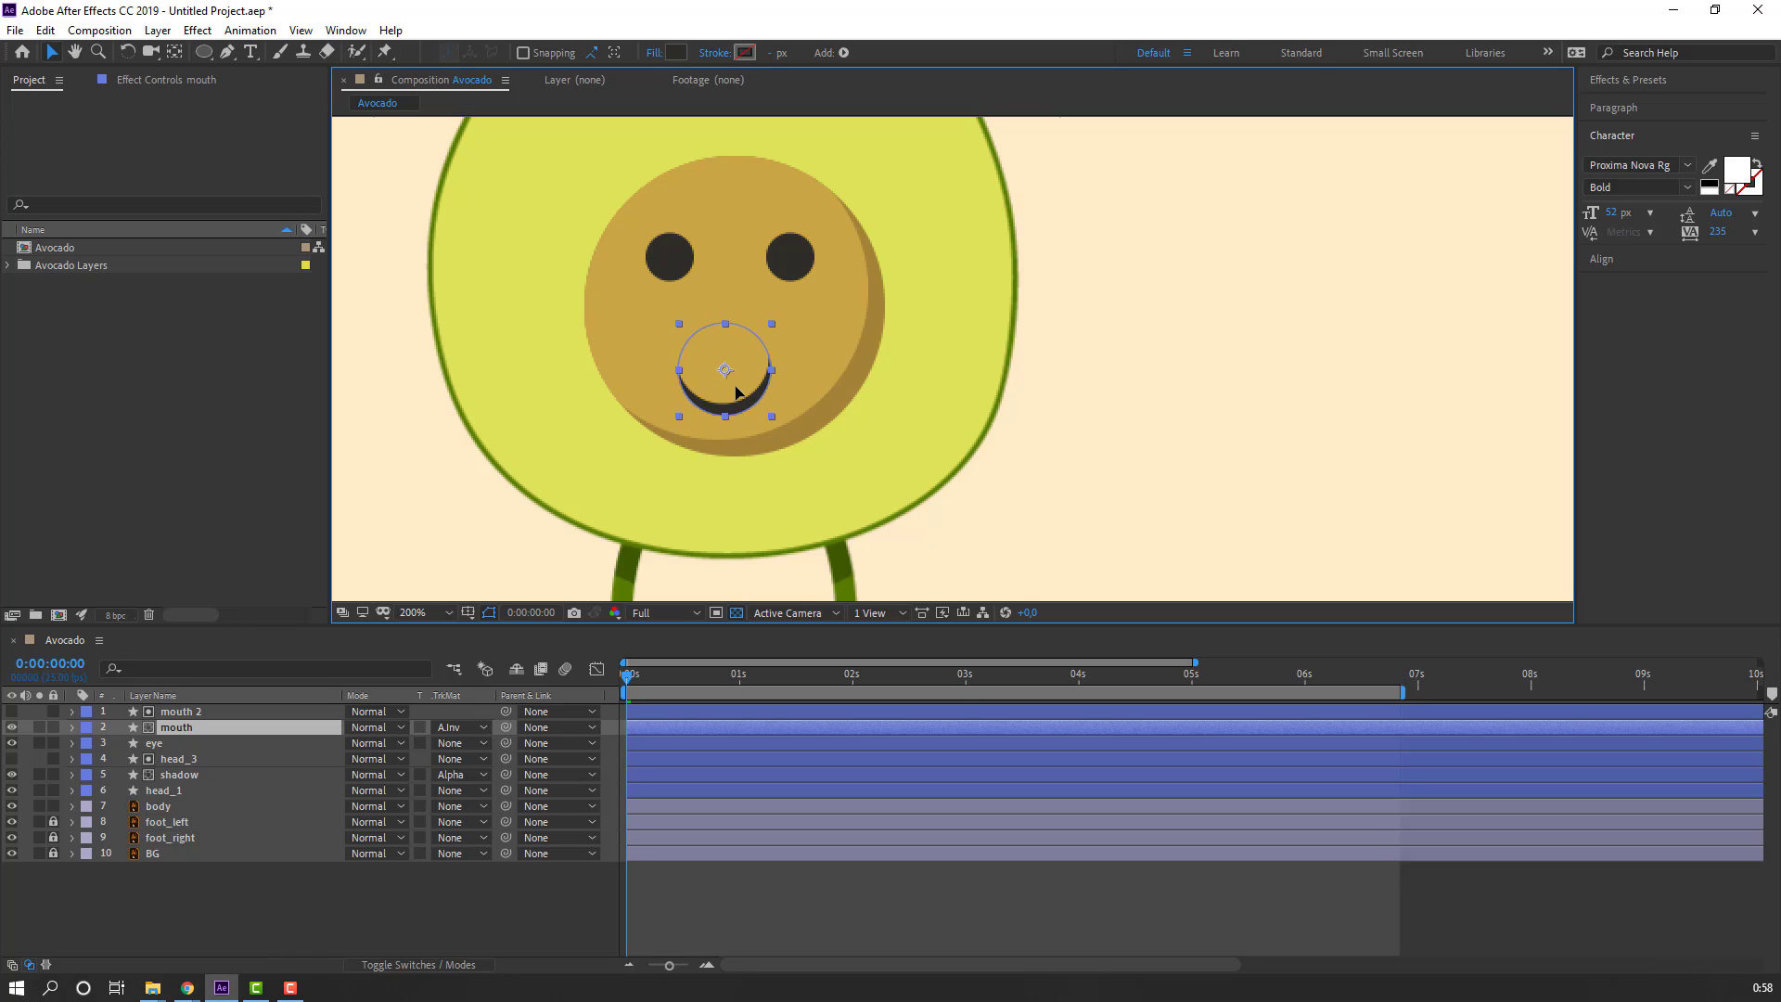
click(320, 932)
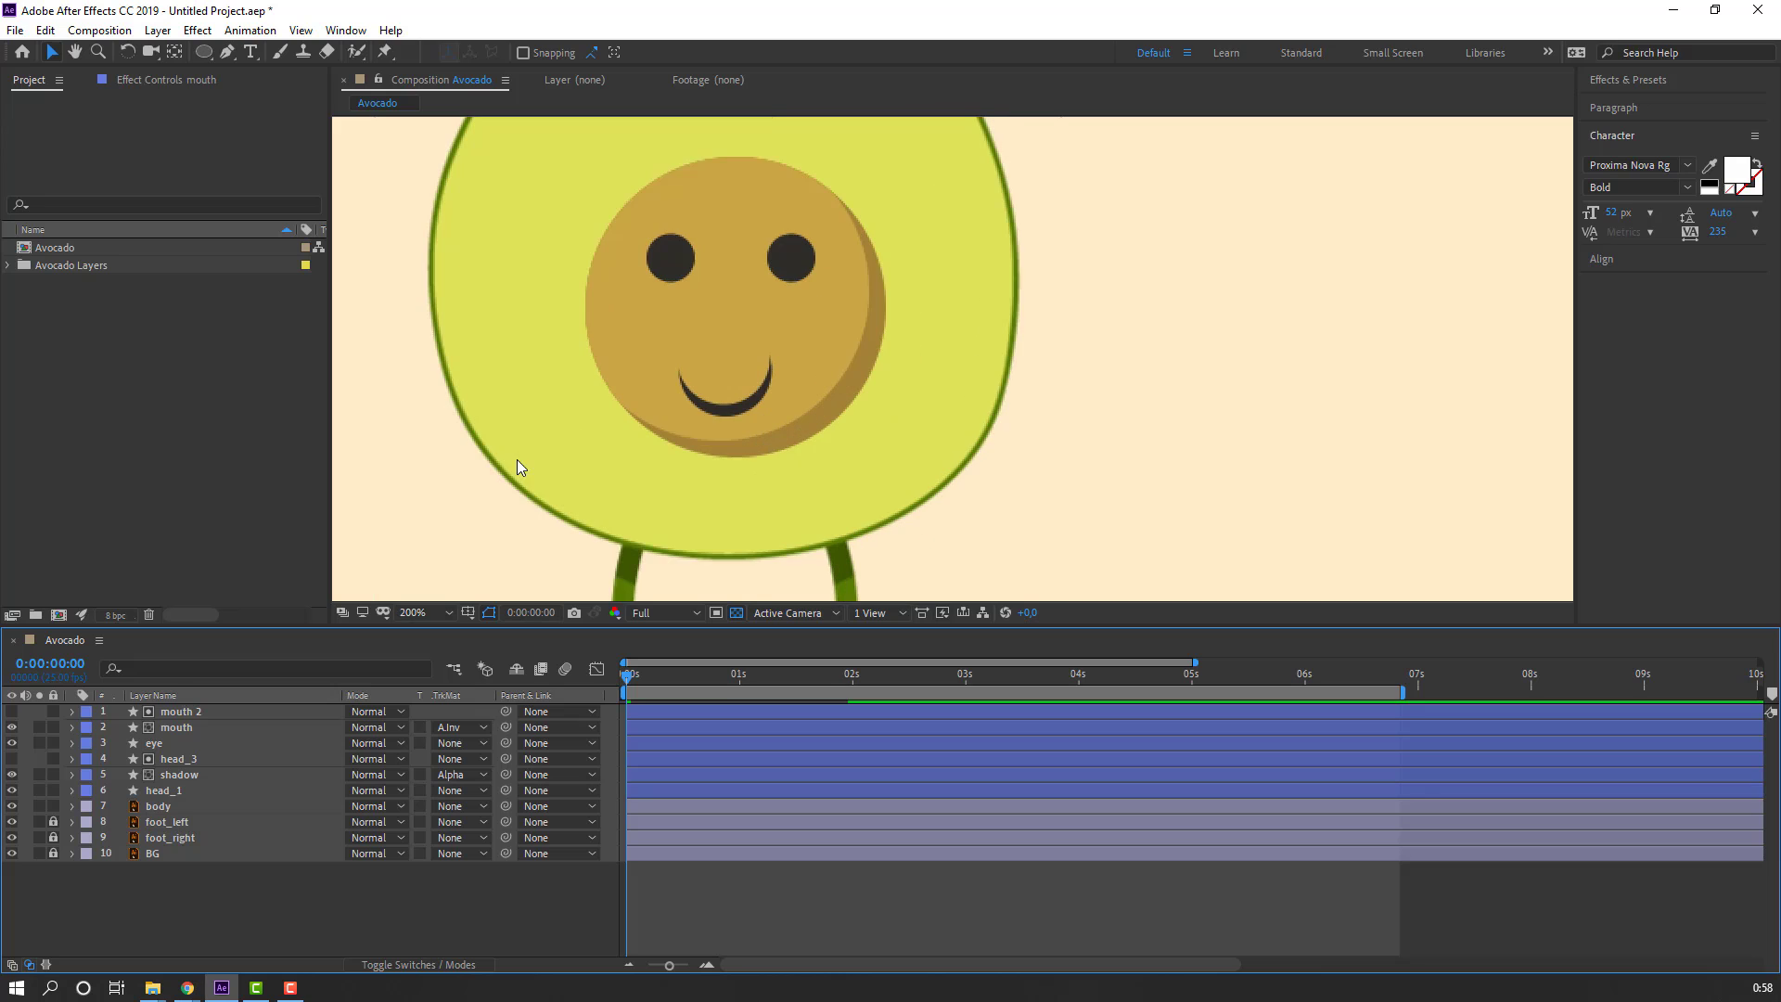
scroll(722, 441, up, 1)
drag(576, 487, 751, 449)
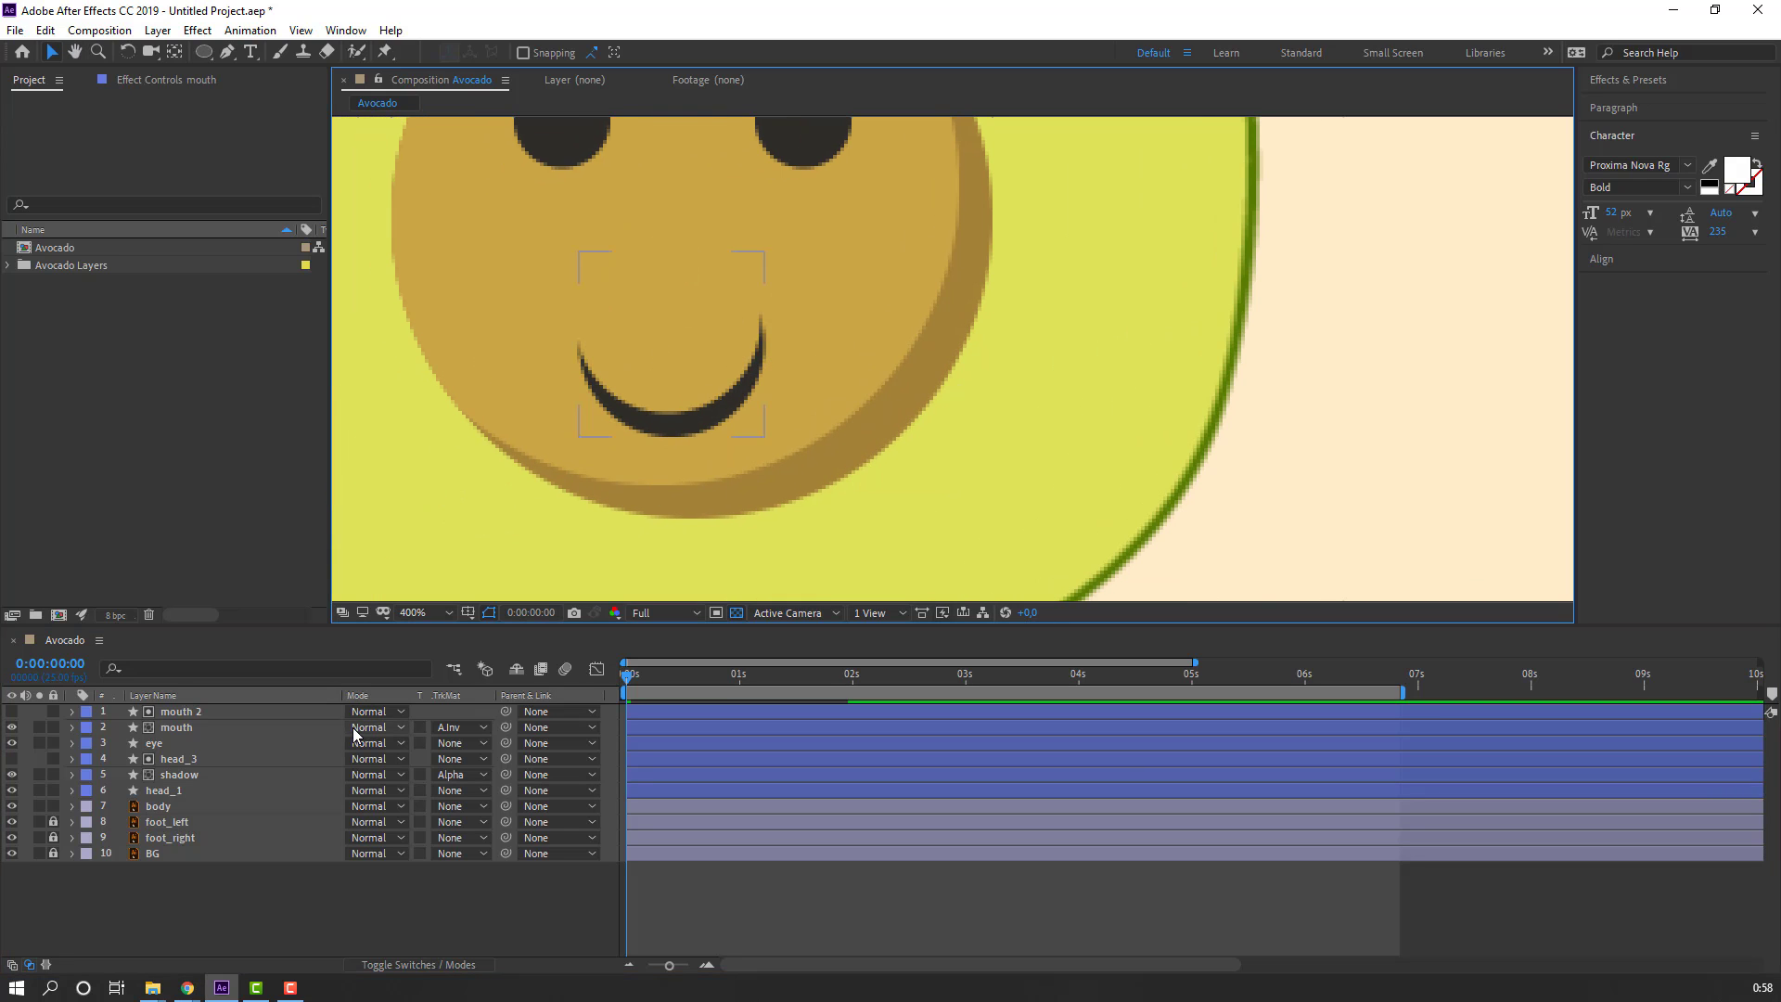
click(175, 726)
drag(662, 365, 750, 358)
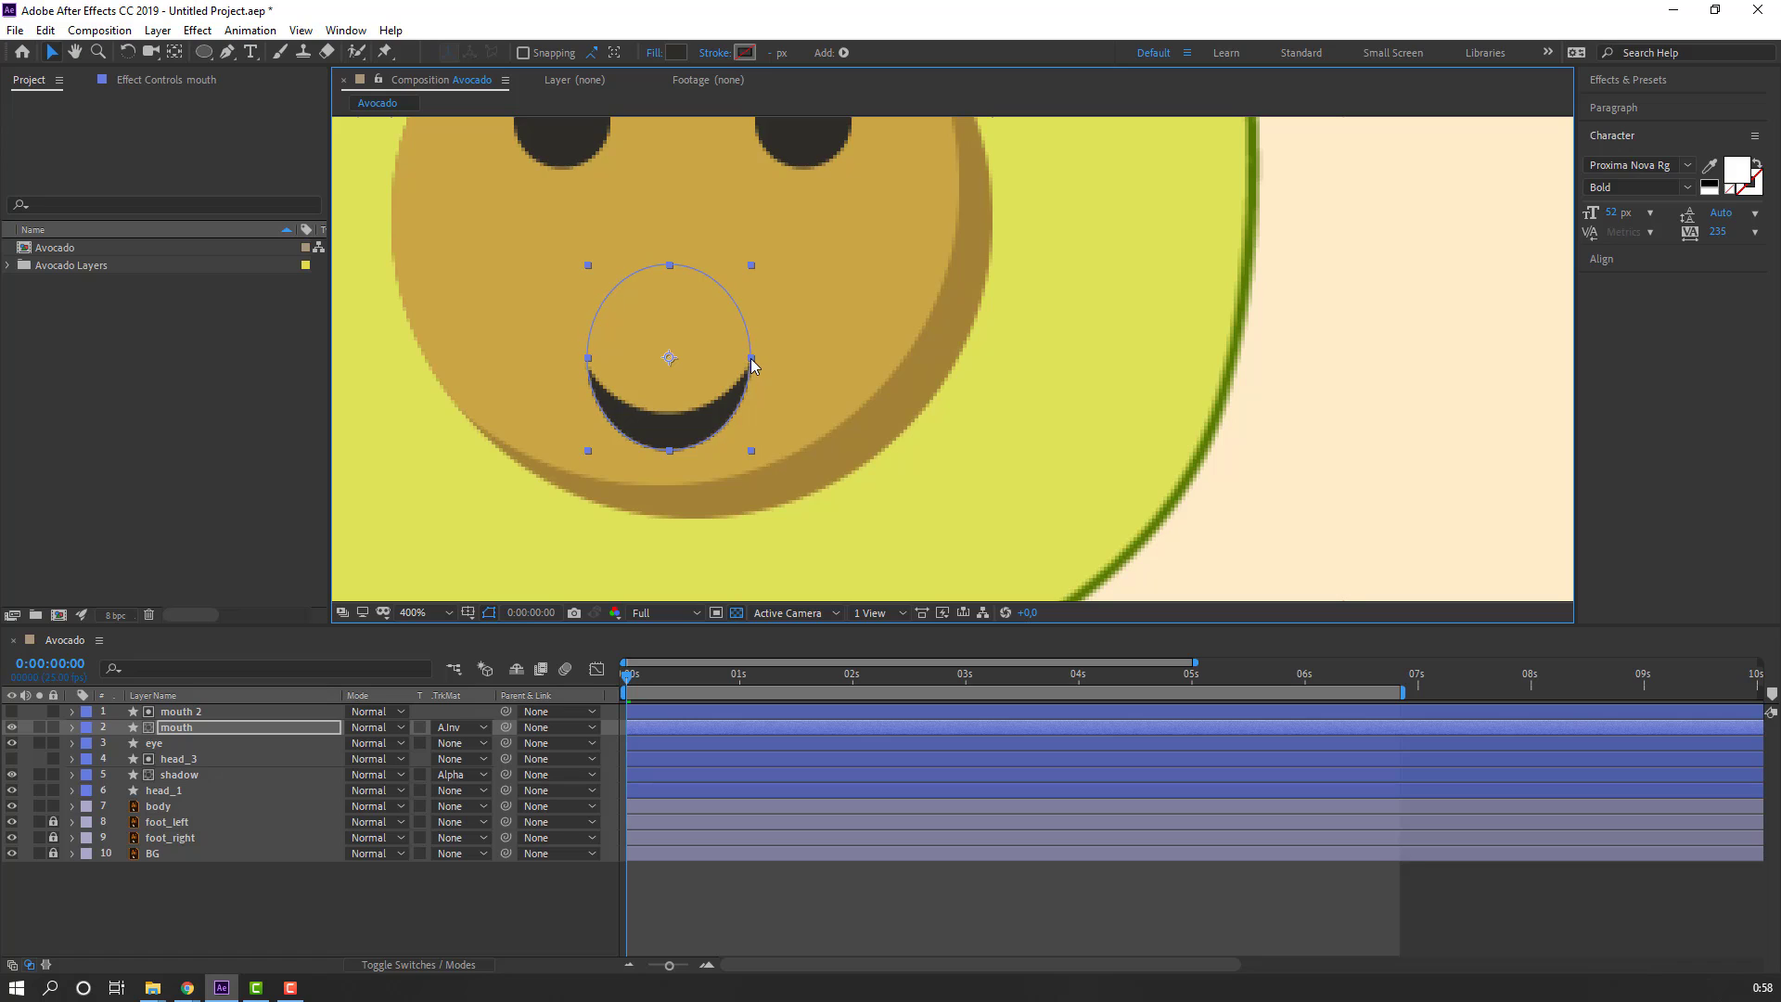
click(438, 903)
scroll(599, 409, down, 2)
scroll(639, 469, up, 1)
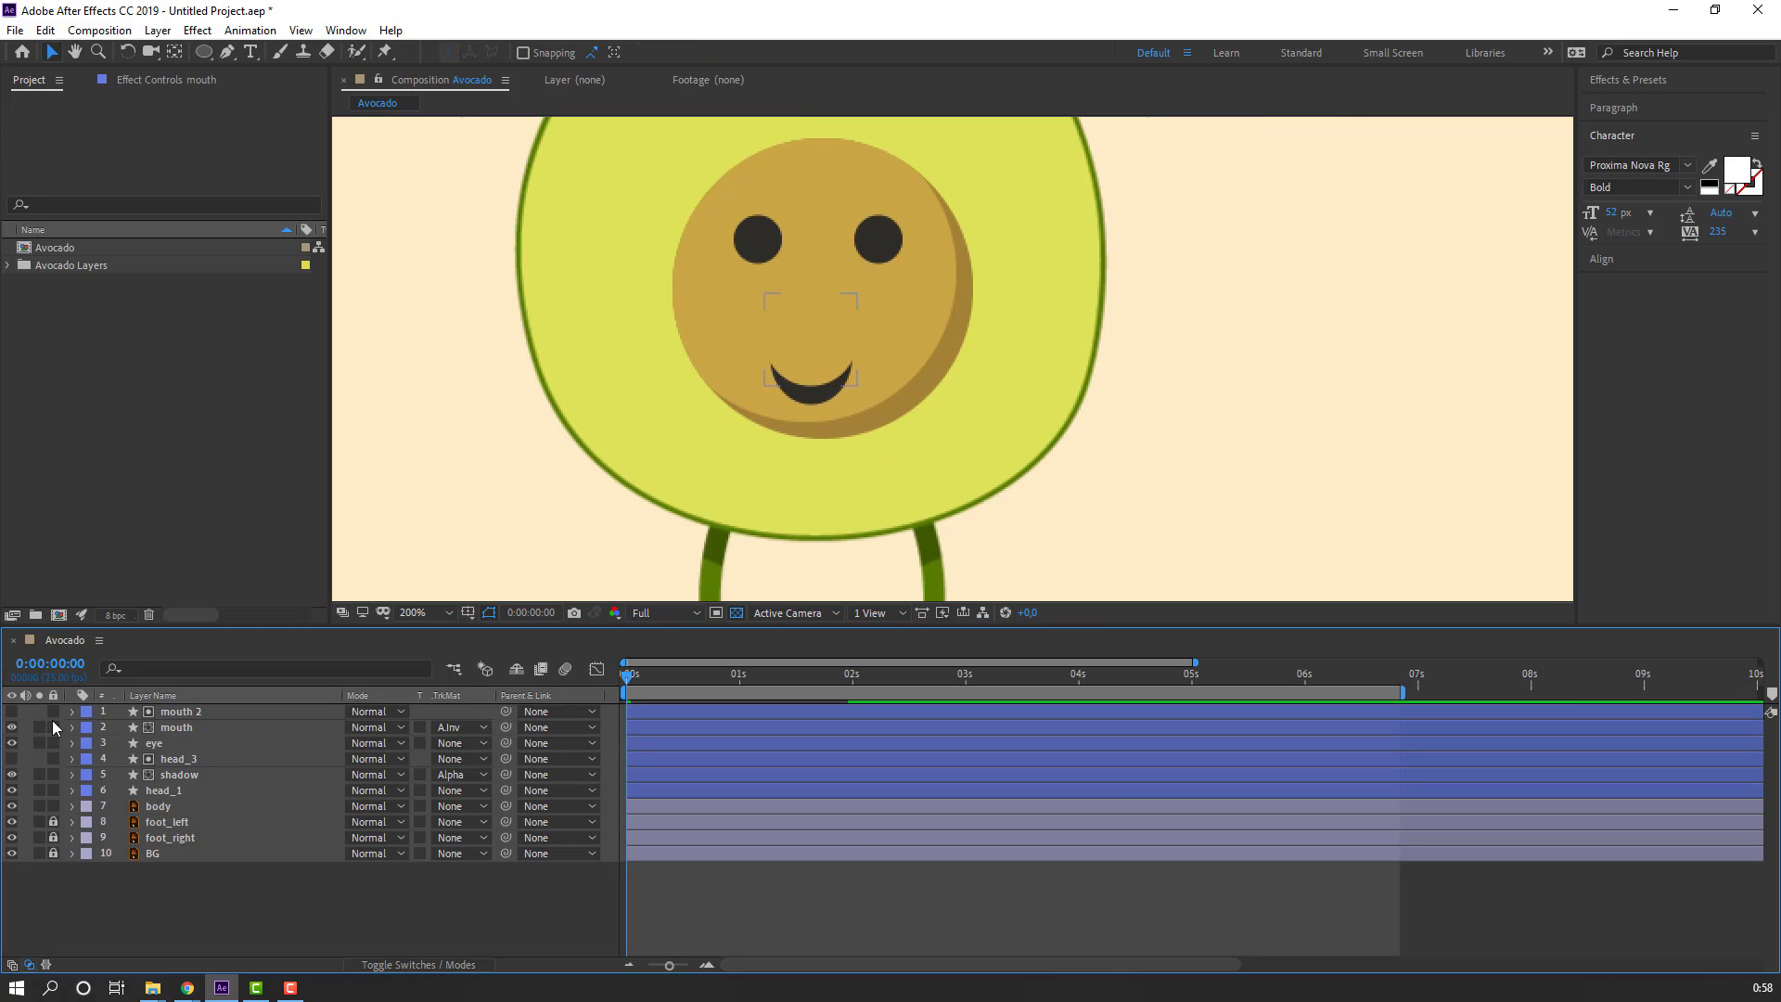
Step: Move the mouth and mouth 2 layers up together so the smile sits just below and between the eyes
click(186, 727)
shift+click(185, 711)
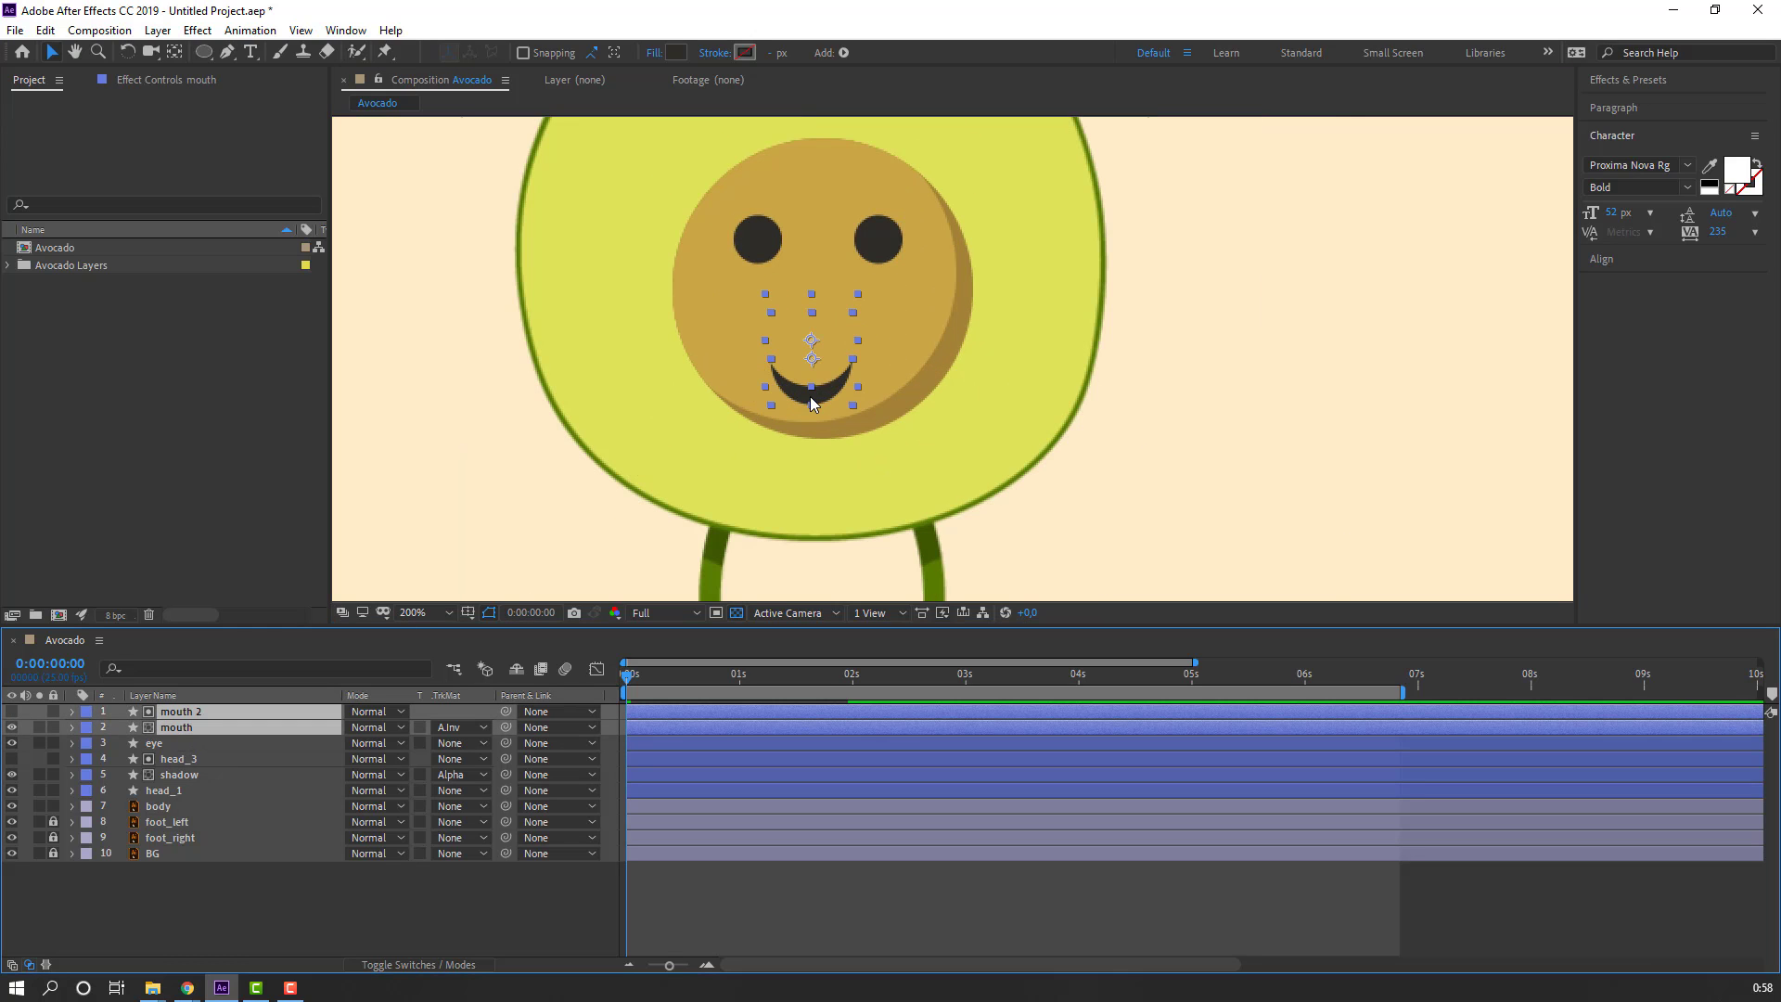
drag(806, 394, 812, 323)
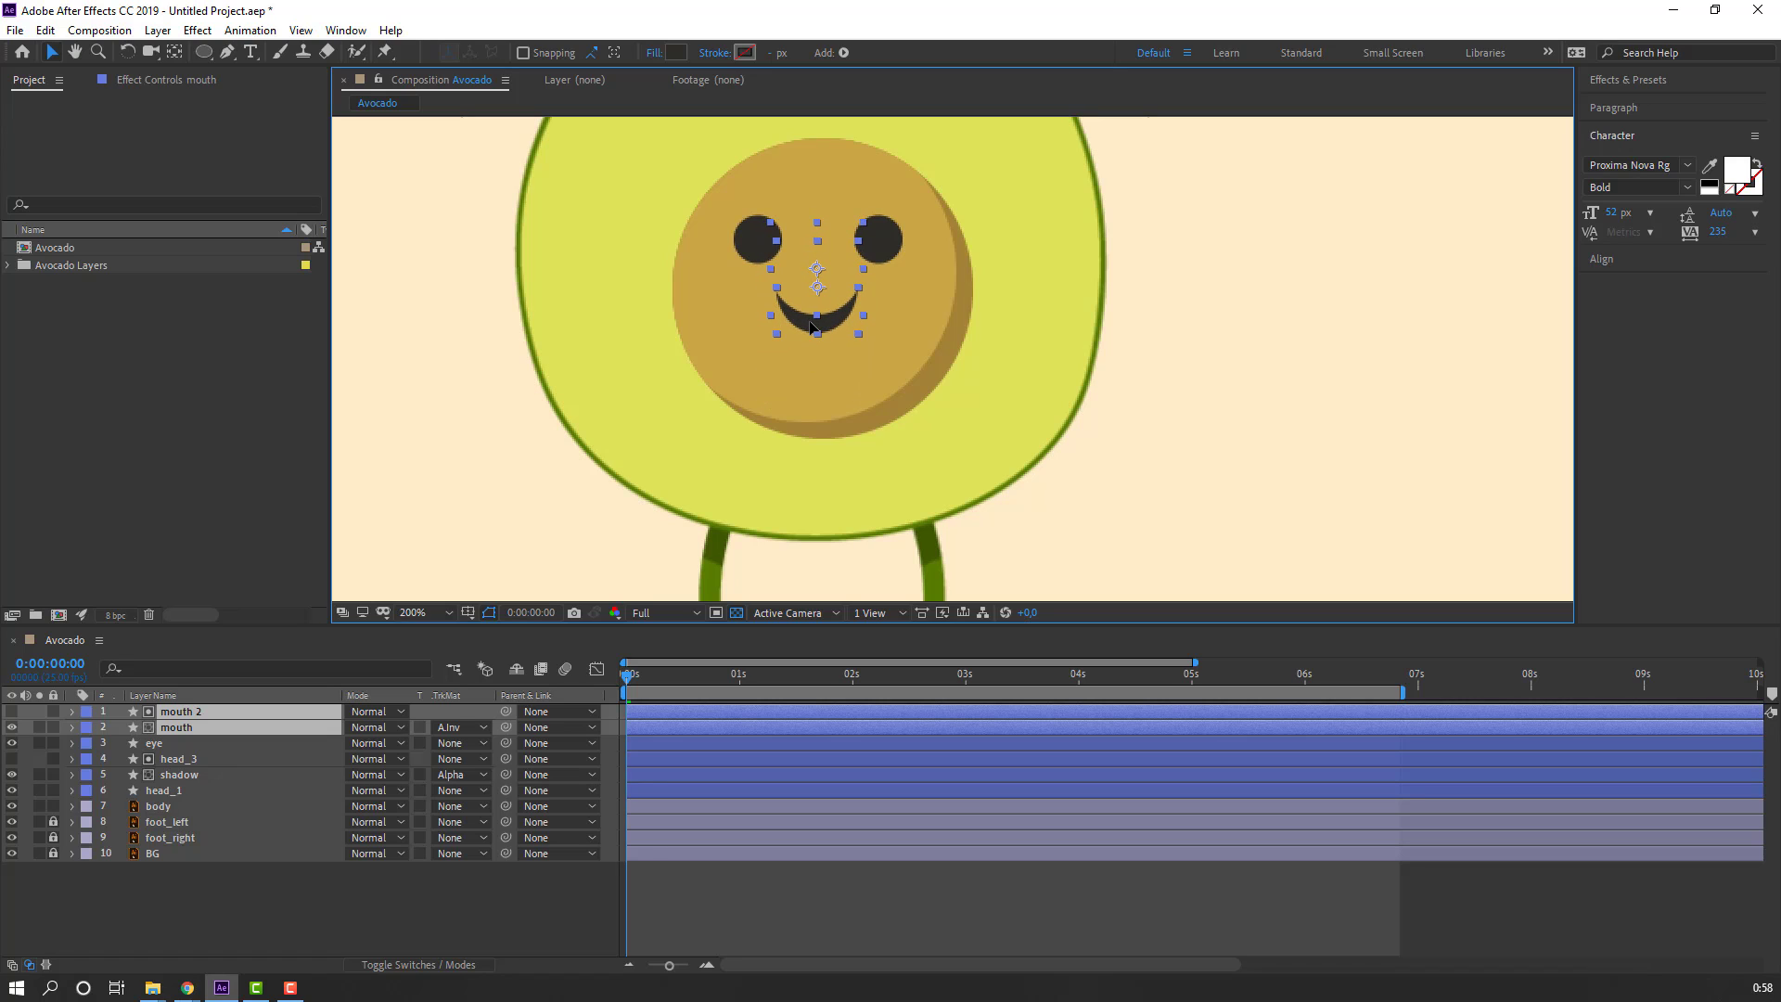
click(231, 941)
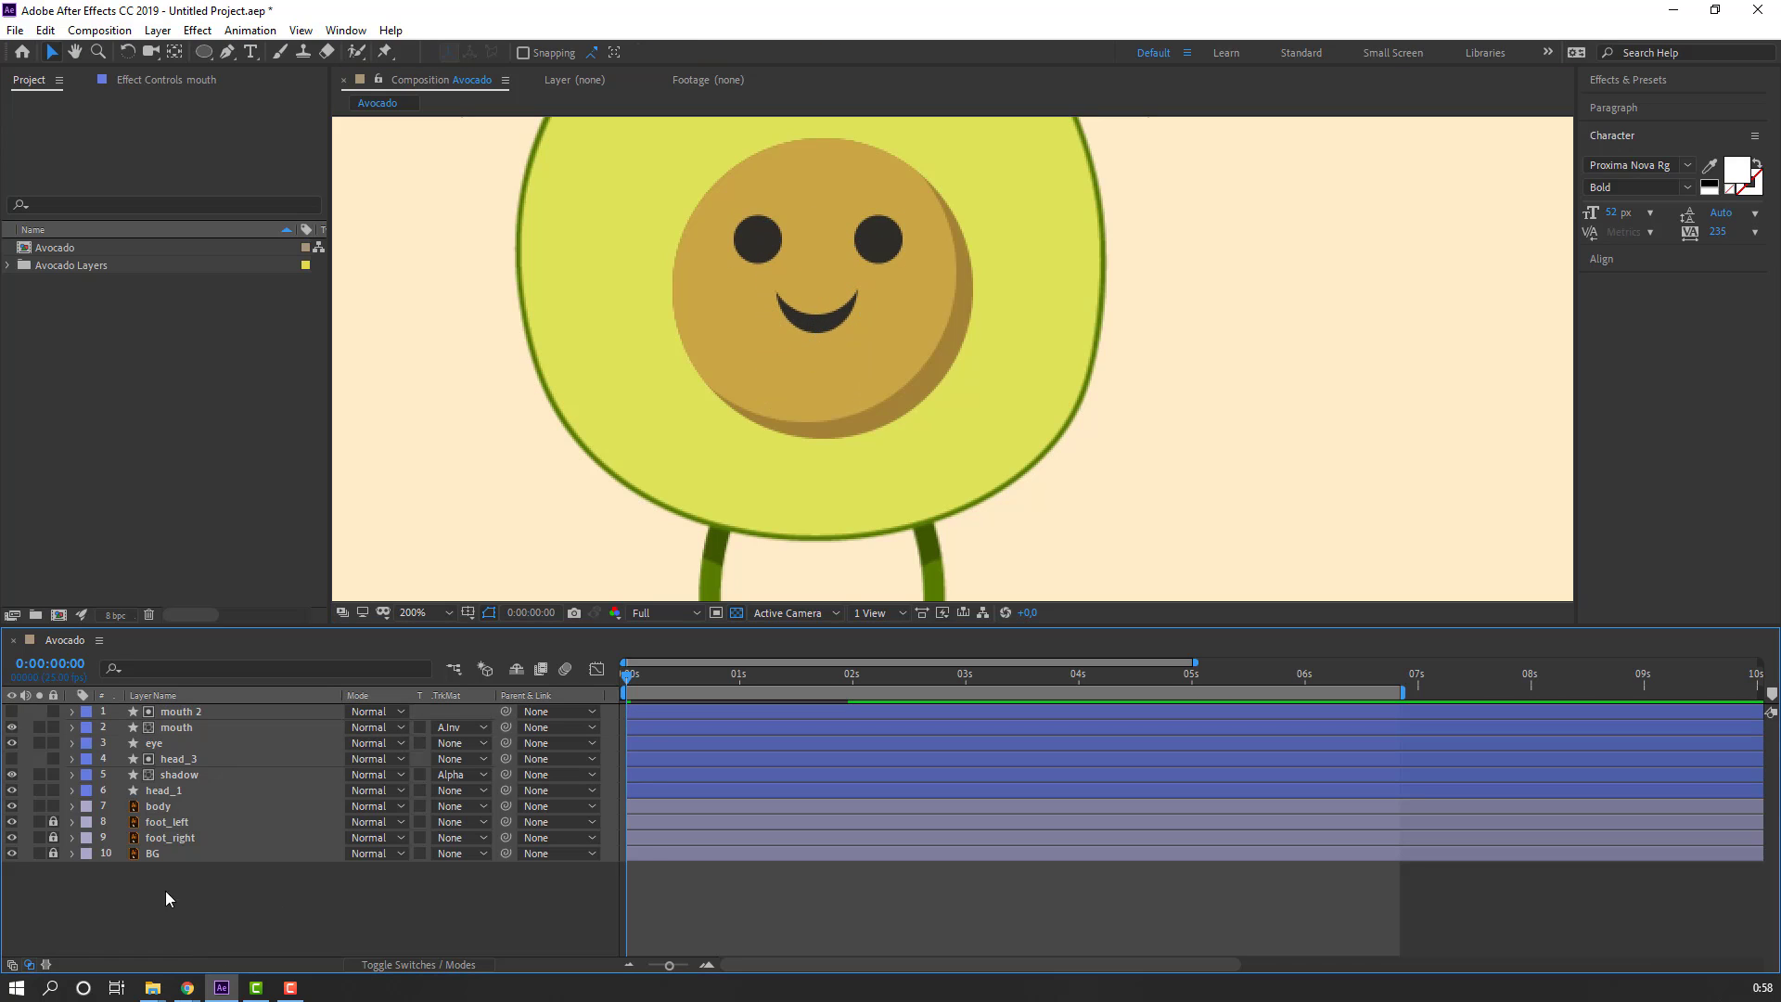
Step: Pre-compose all layers from mouth 2 to head_1 into a new composition named head
click(173, 793)
shift+click(191, 711)
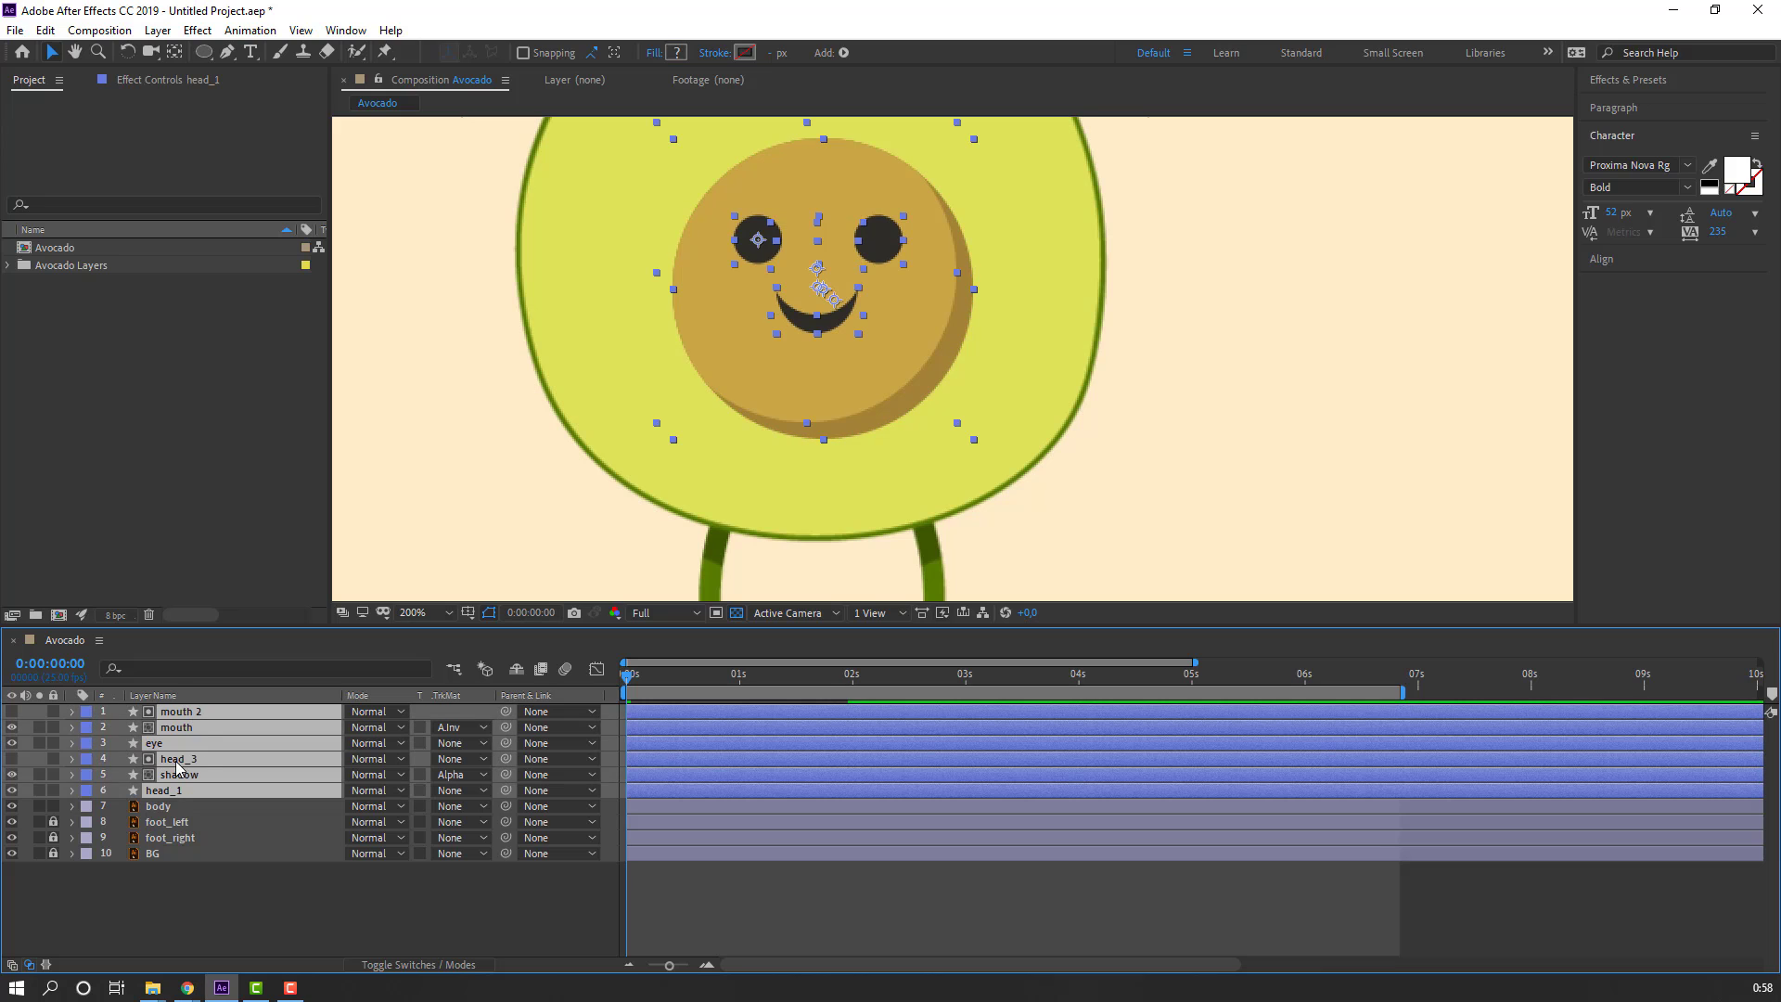
right_click(196, 721)
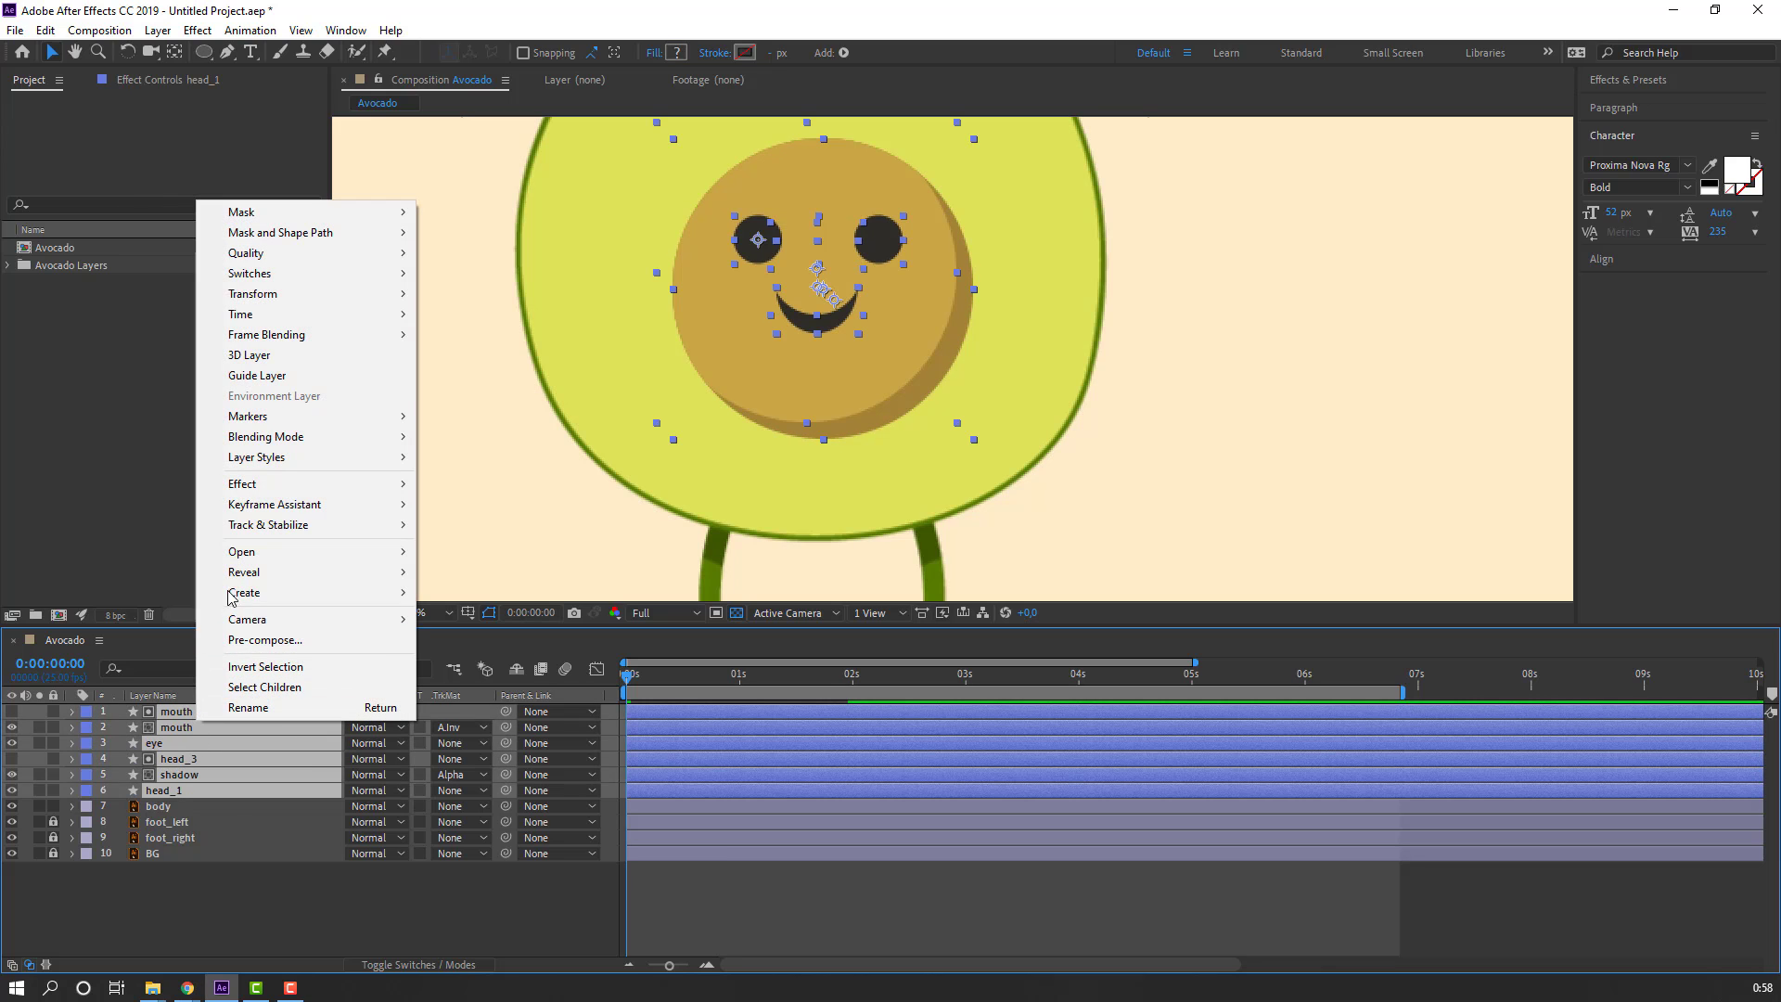
click(261, 642)
text(head)
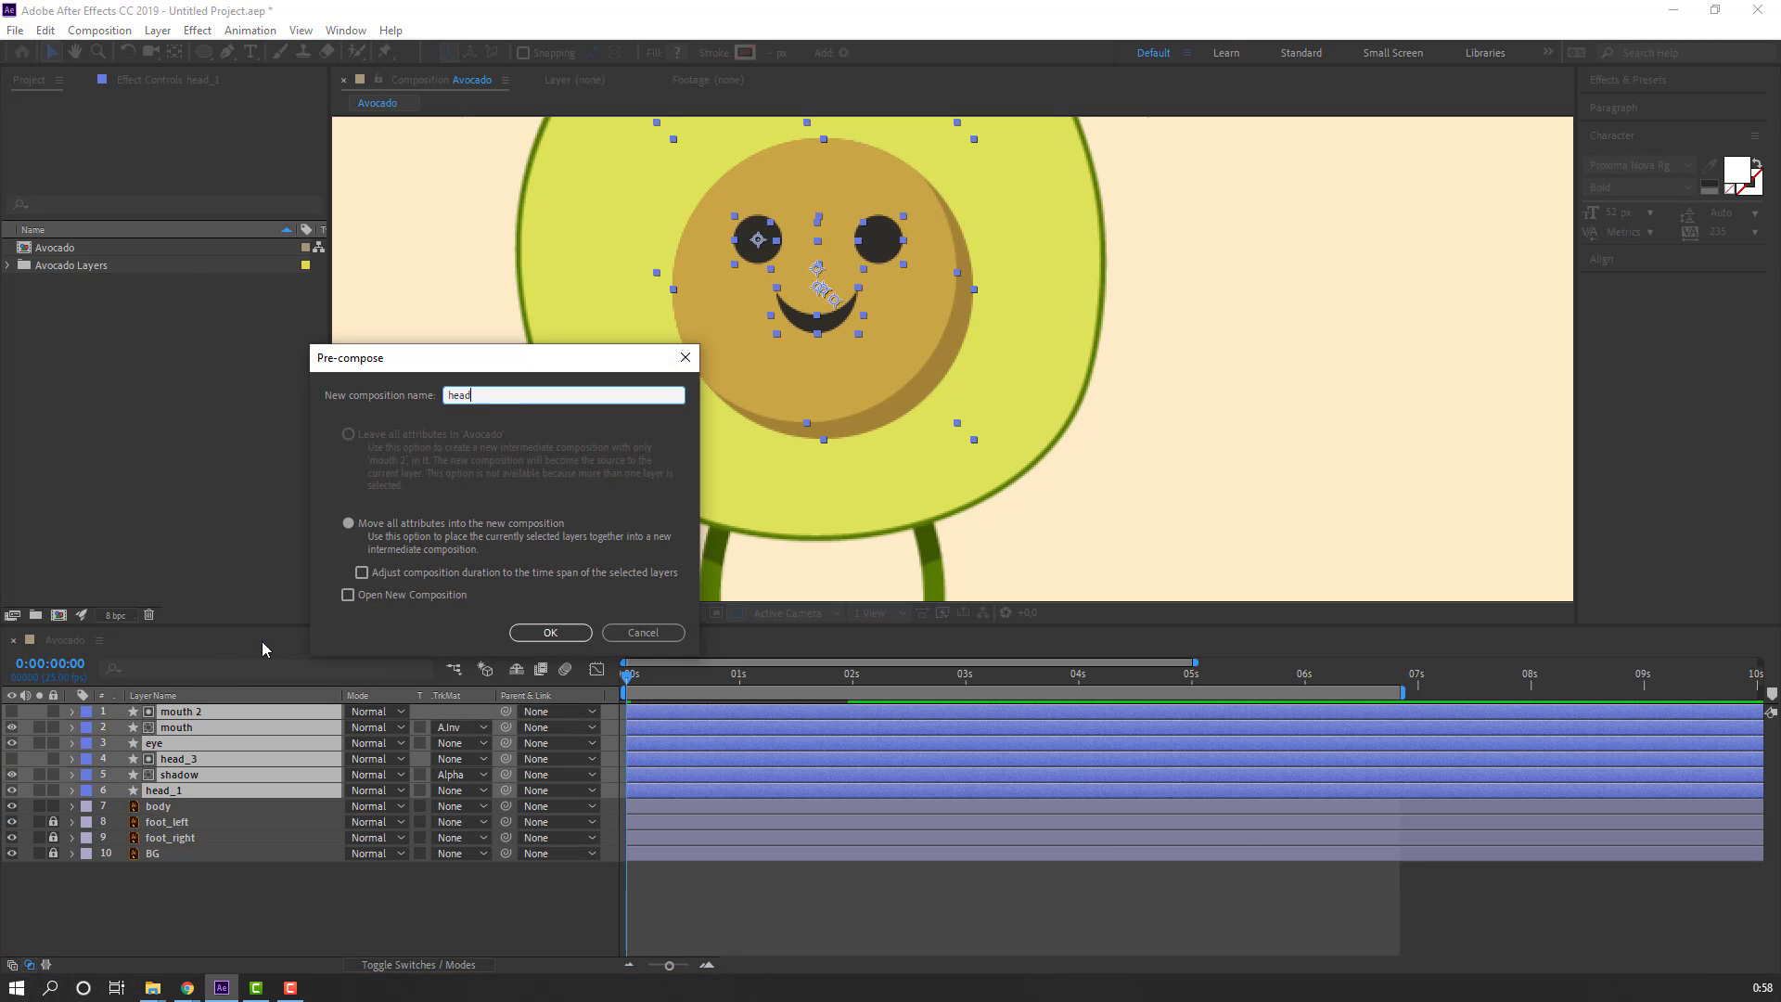
click(550, 635)
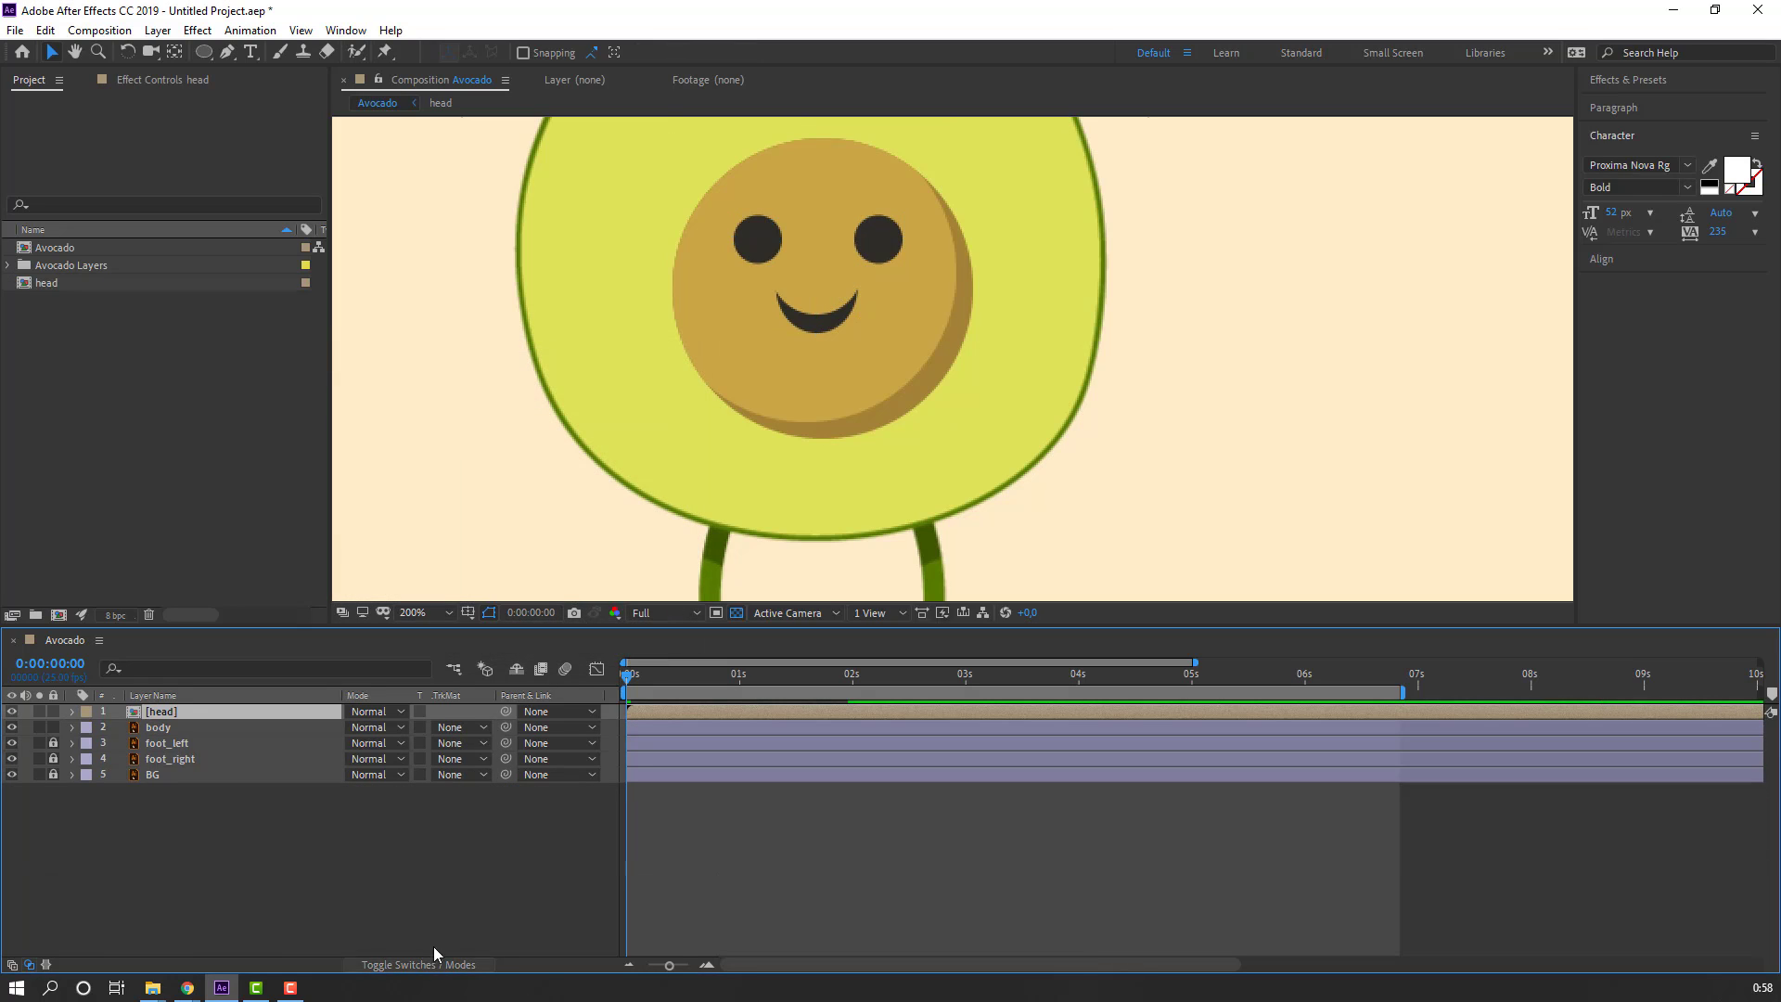
Step: Parent the head precomp to the body layer and preview the bounce from the start of the timeline
click(159, 731)
key(p)
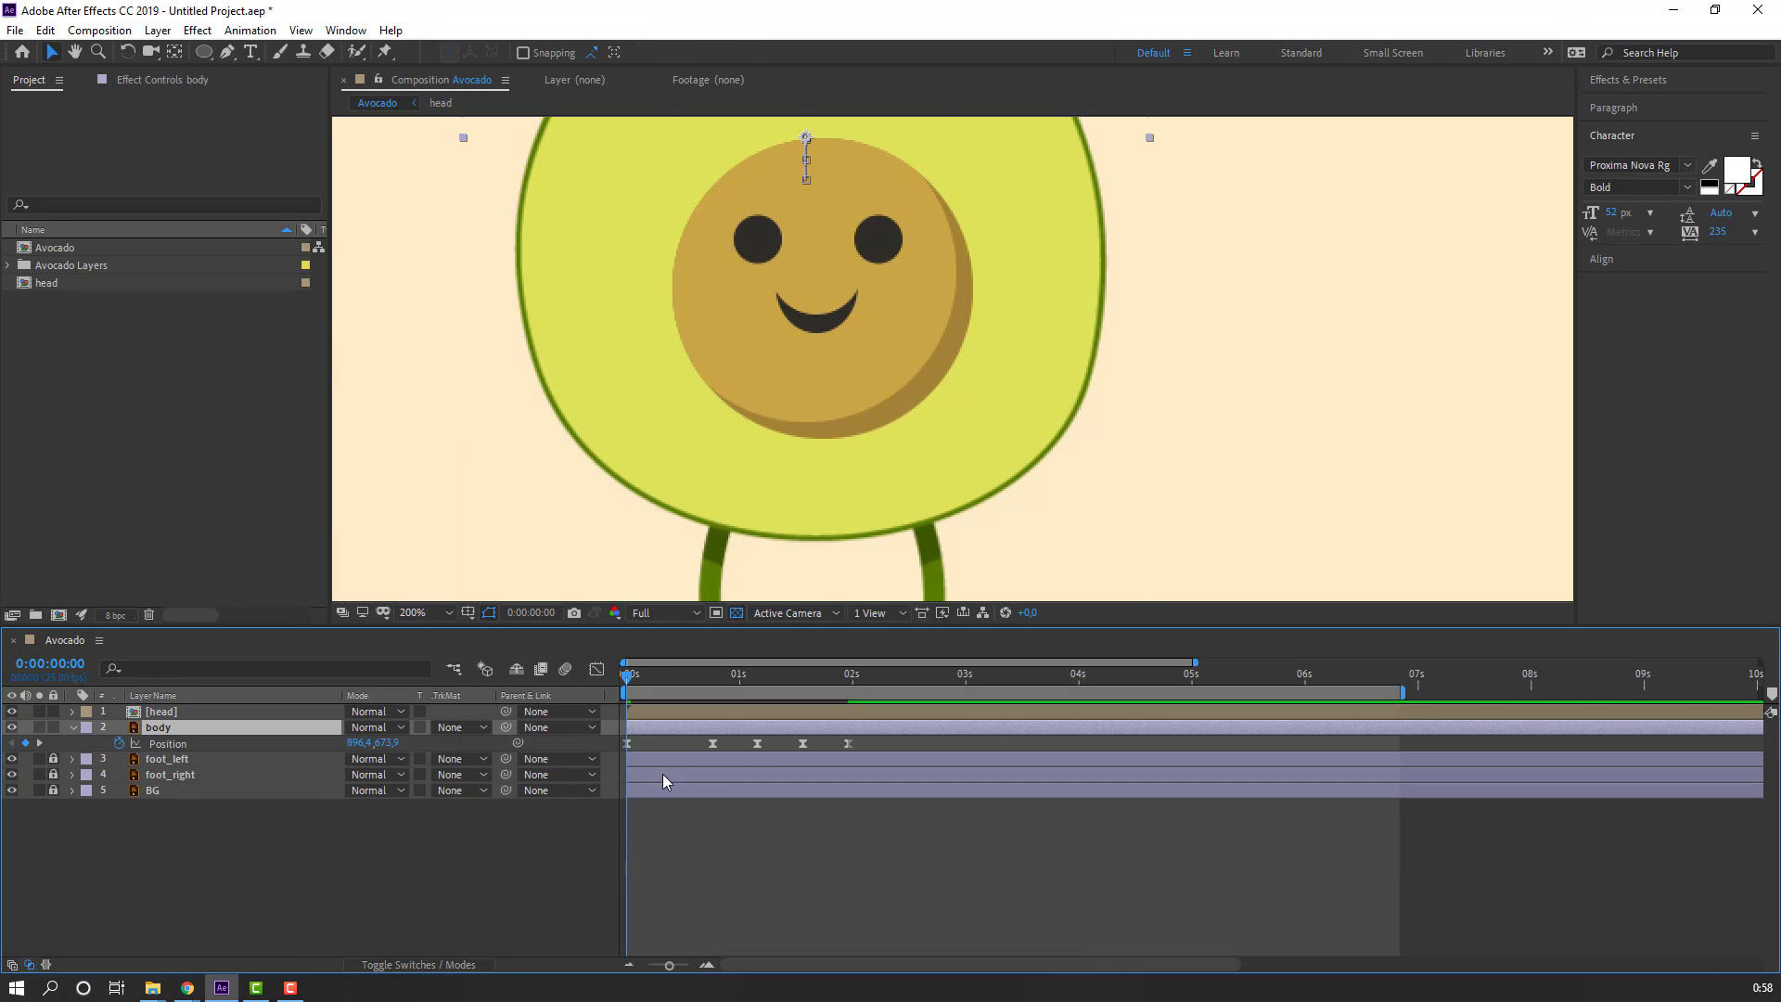
click(159, 714)
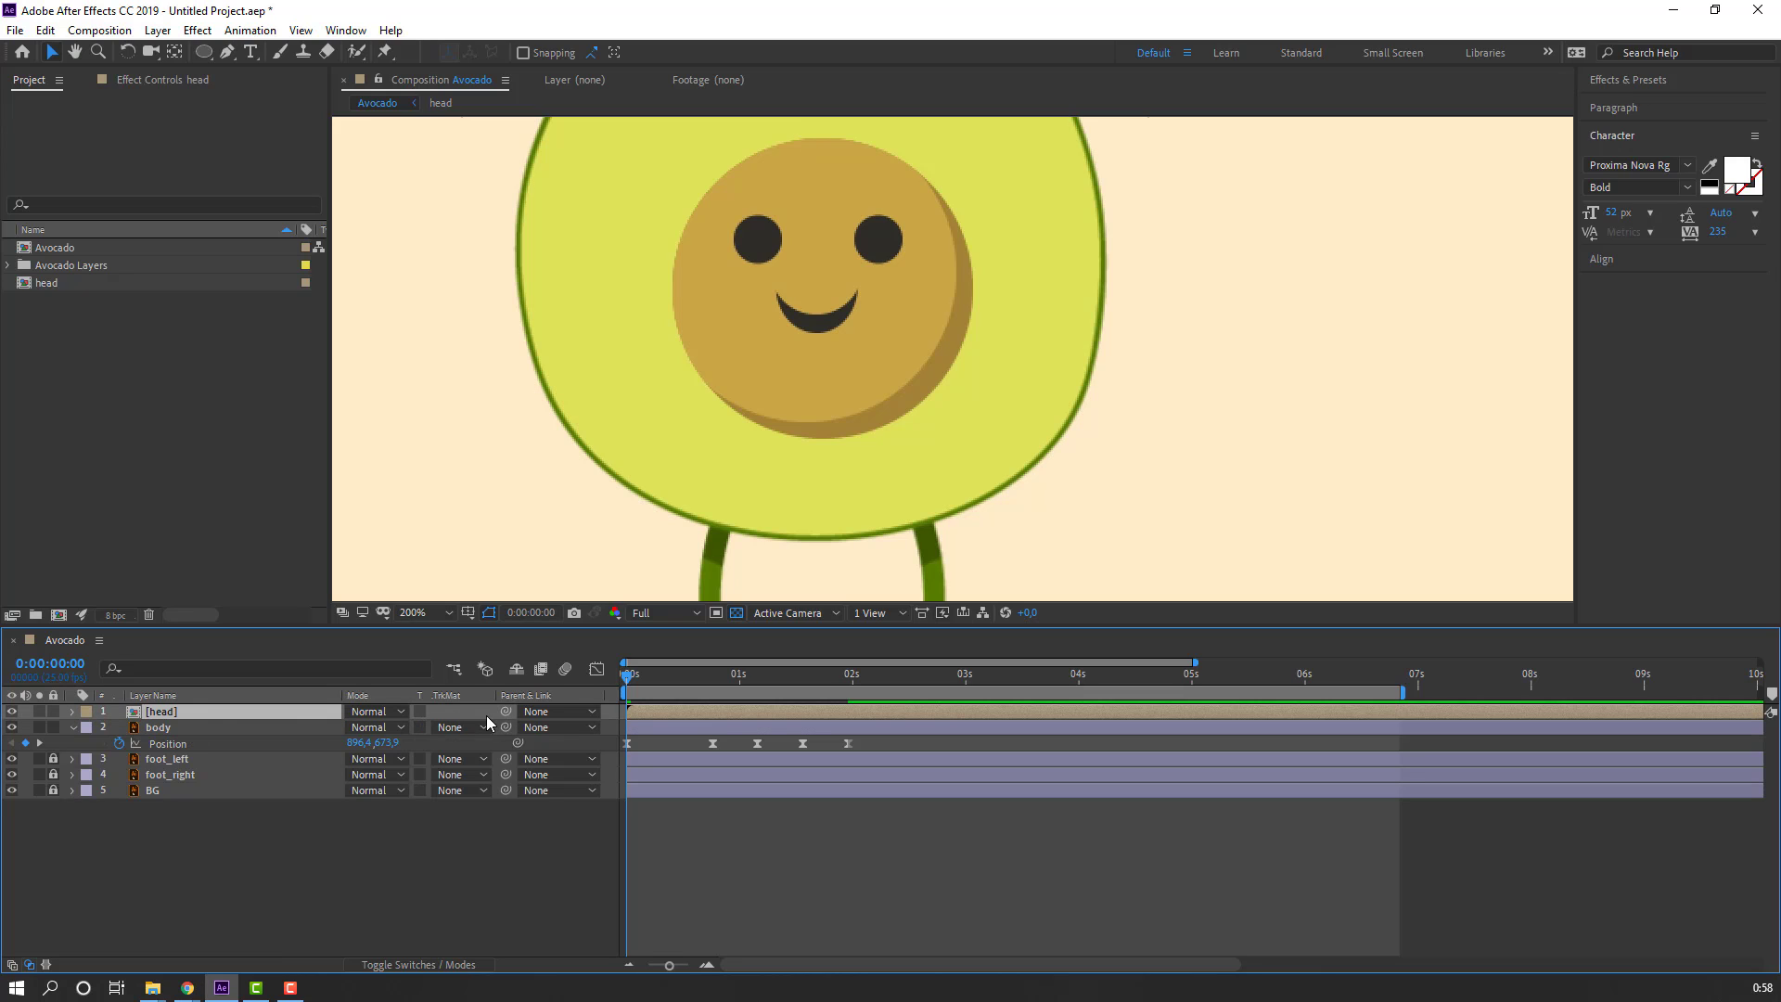
drag(233, 713, 159, 727)
key(space)
scroll(734, 444, down, 1)
drag(652, 687, 601, 692)
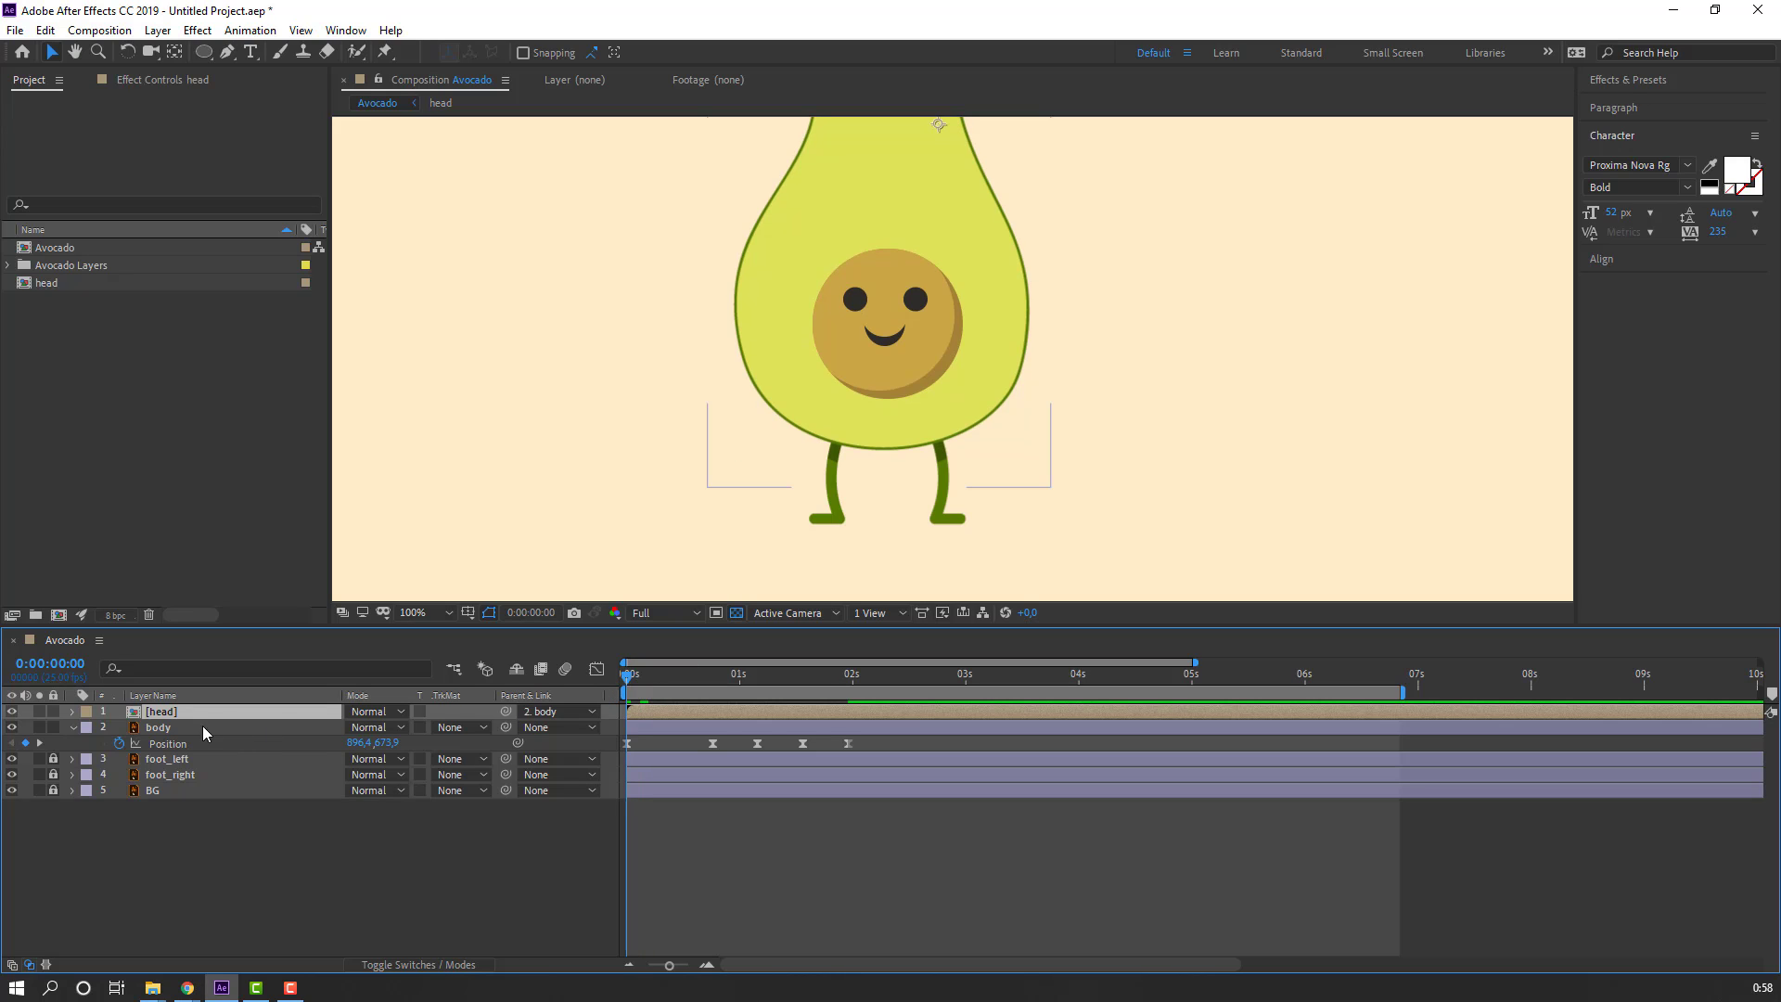
Step: Reveal the head layer's Position property and split the head layer at 0:00:00:19
click(153, 746)
click(187, 712)
key(p)
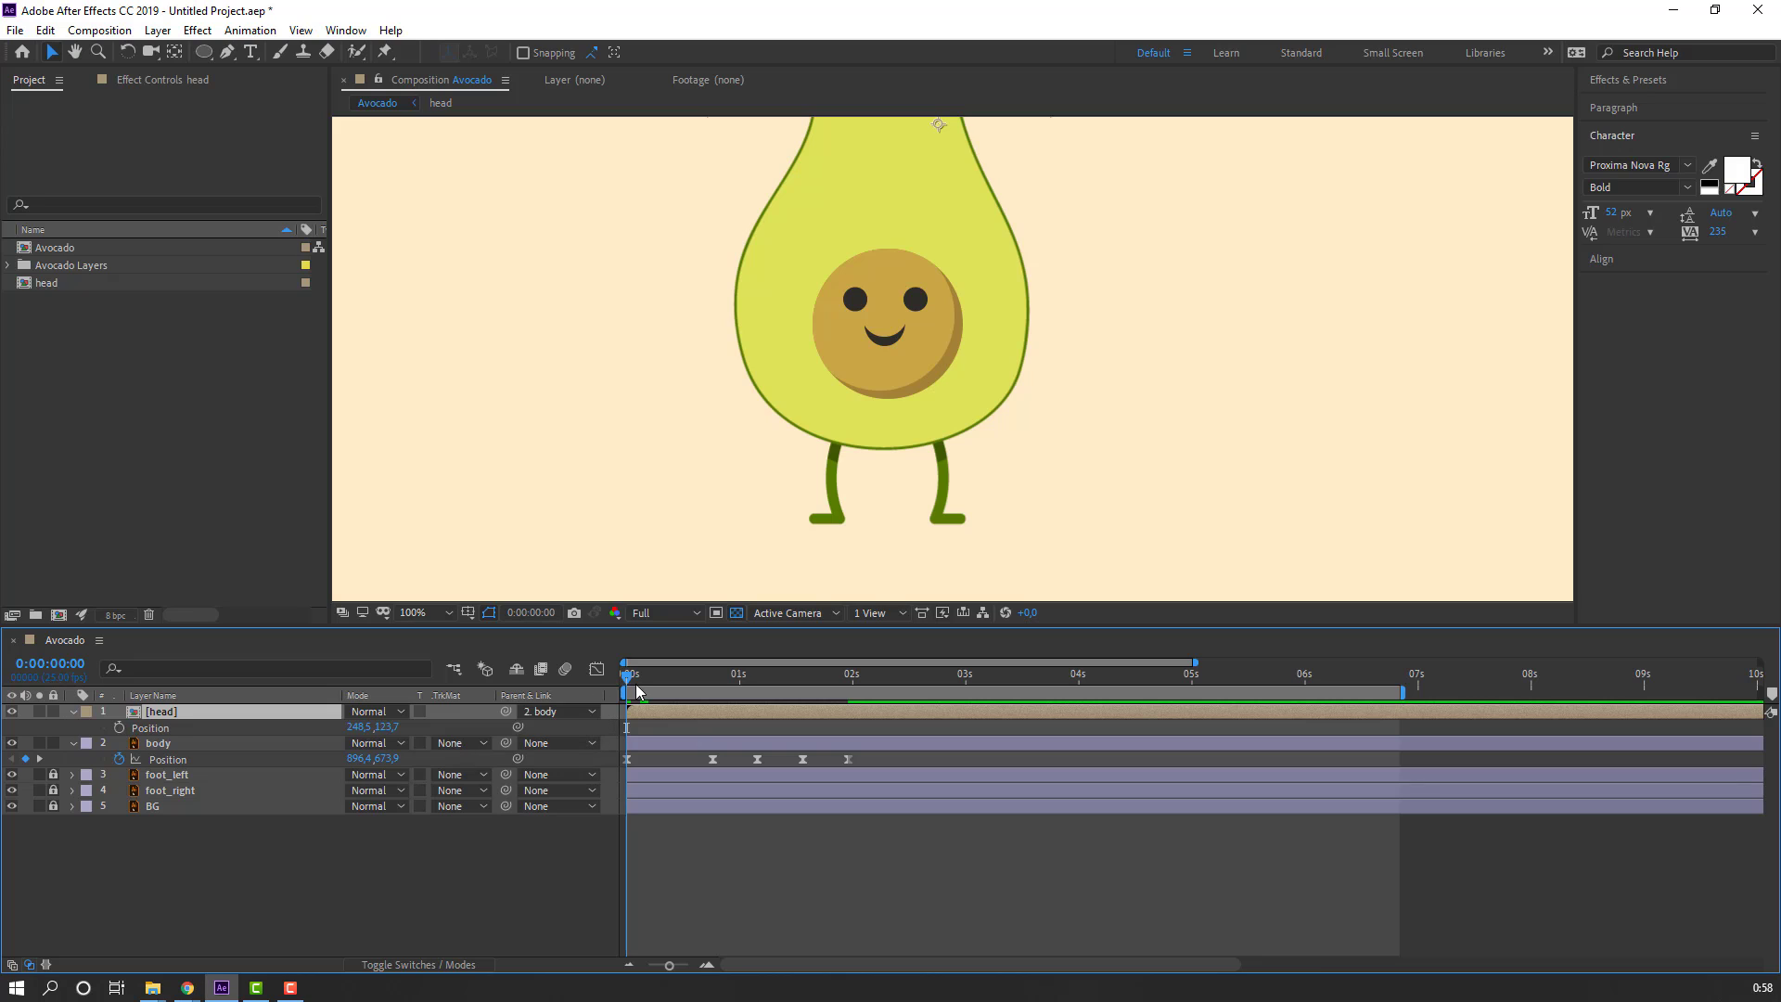
drag(637, 686, 712, 686)
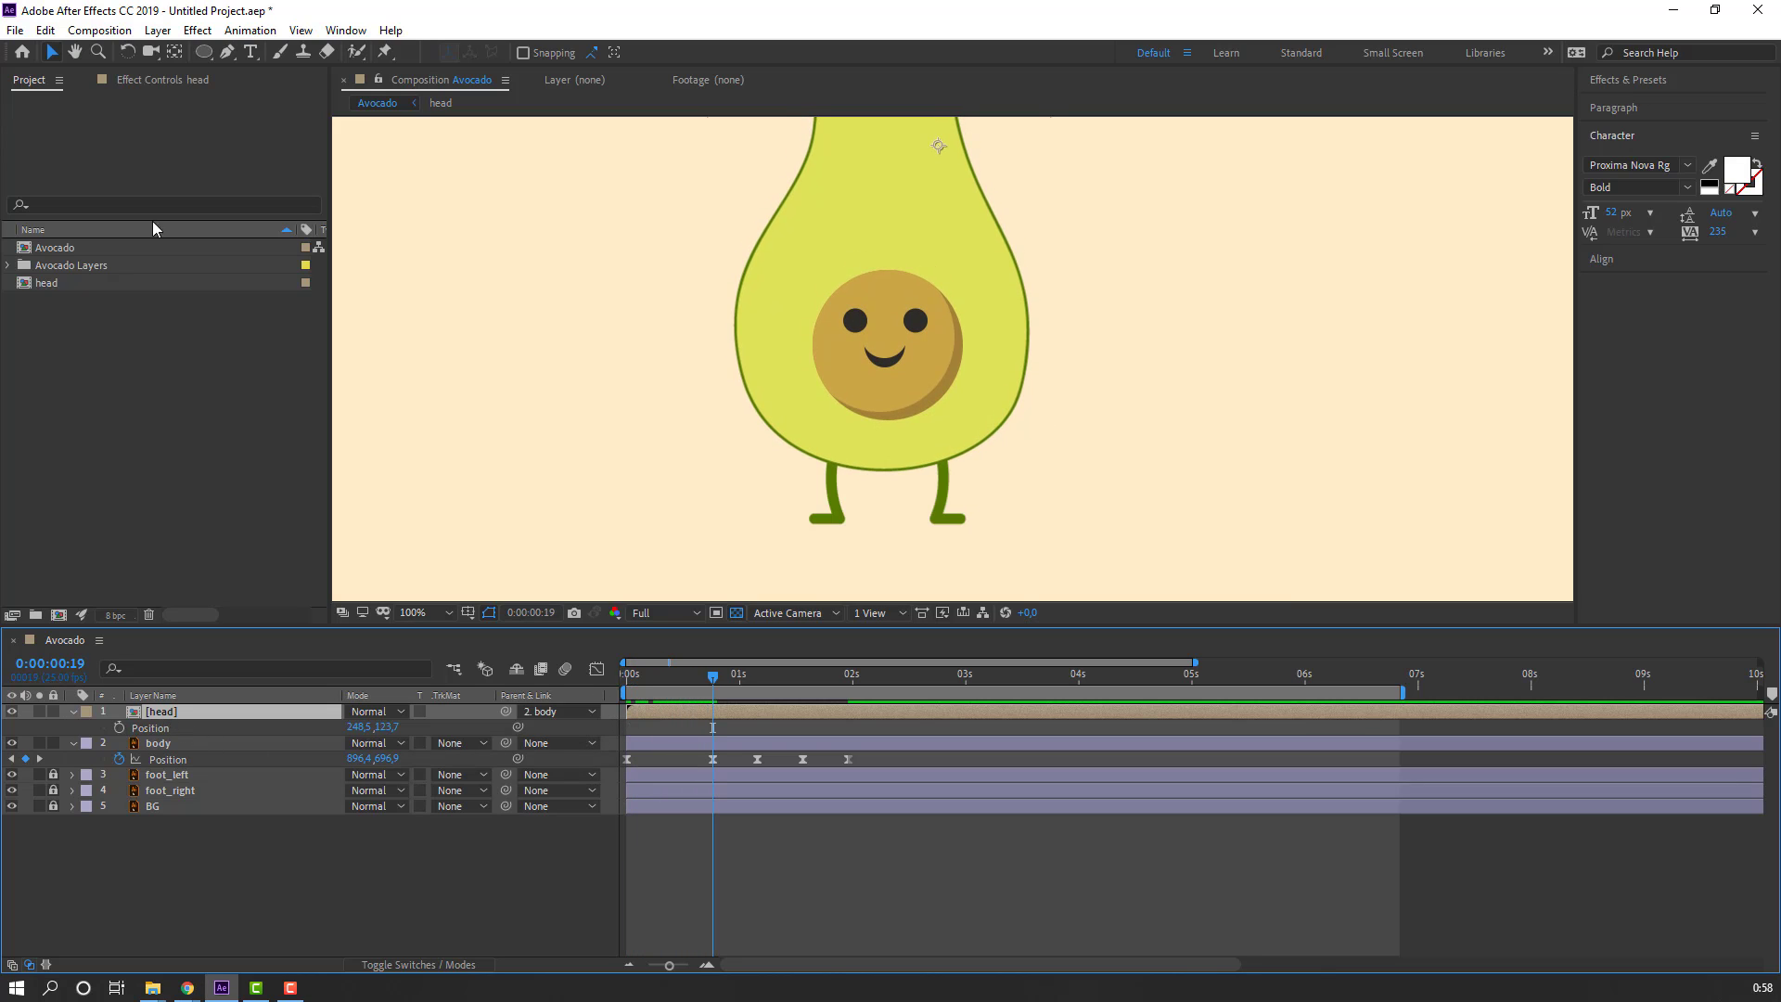
click(45, 31)
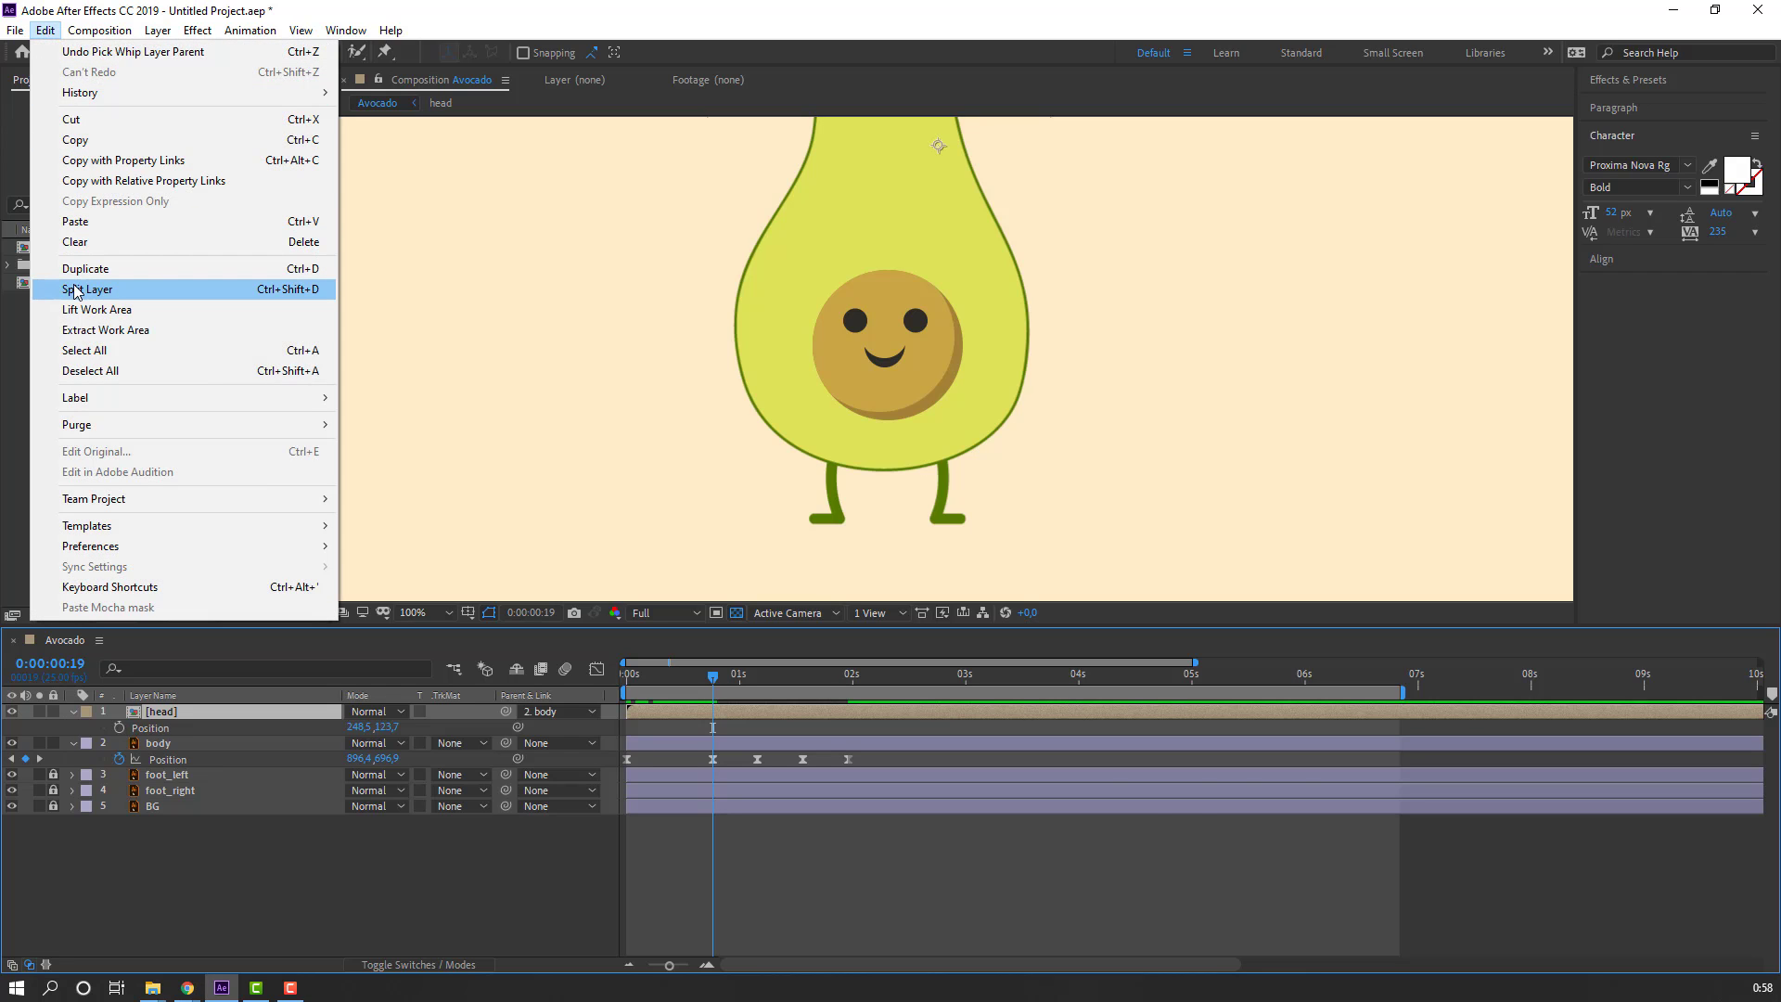
click(310, 290)
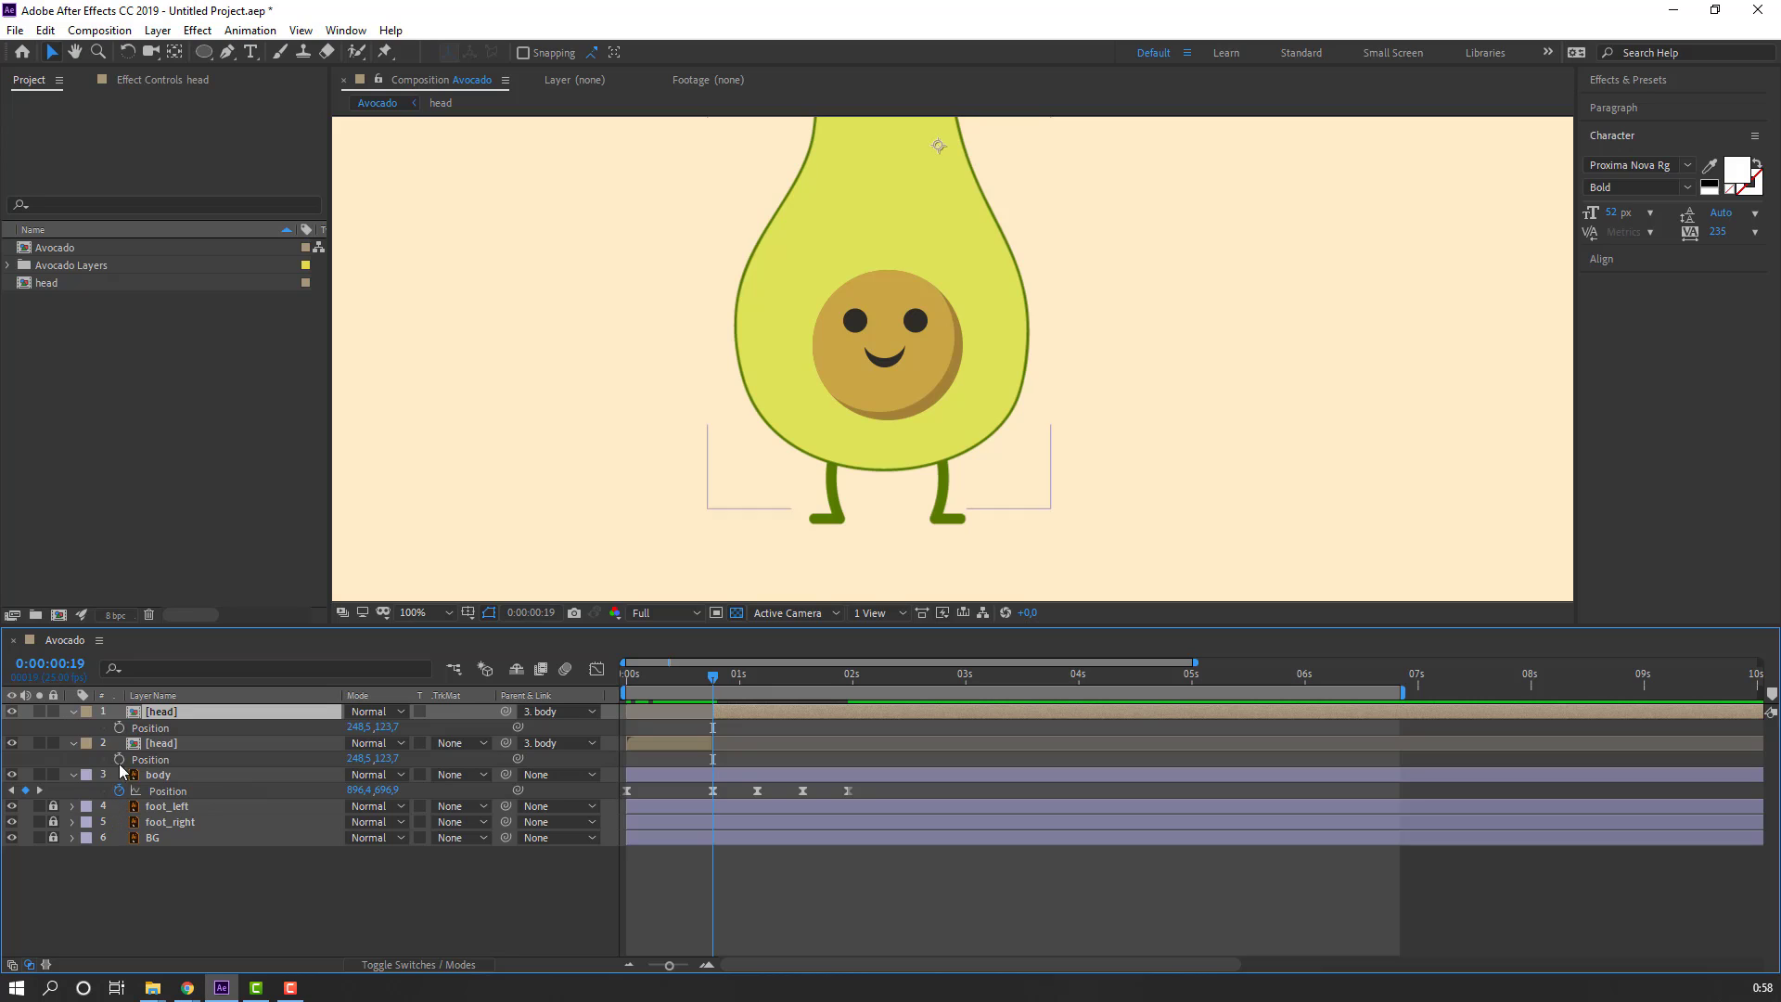
Step: Start keyframing the later head layer's Position at 0:00:00:19 and raise its Y position to 11,7 at 0:00:01:04
click(119, 727)
drag(720, 683, 761, 690)
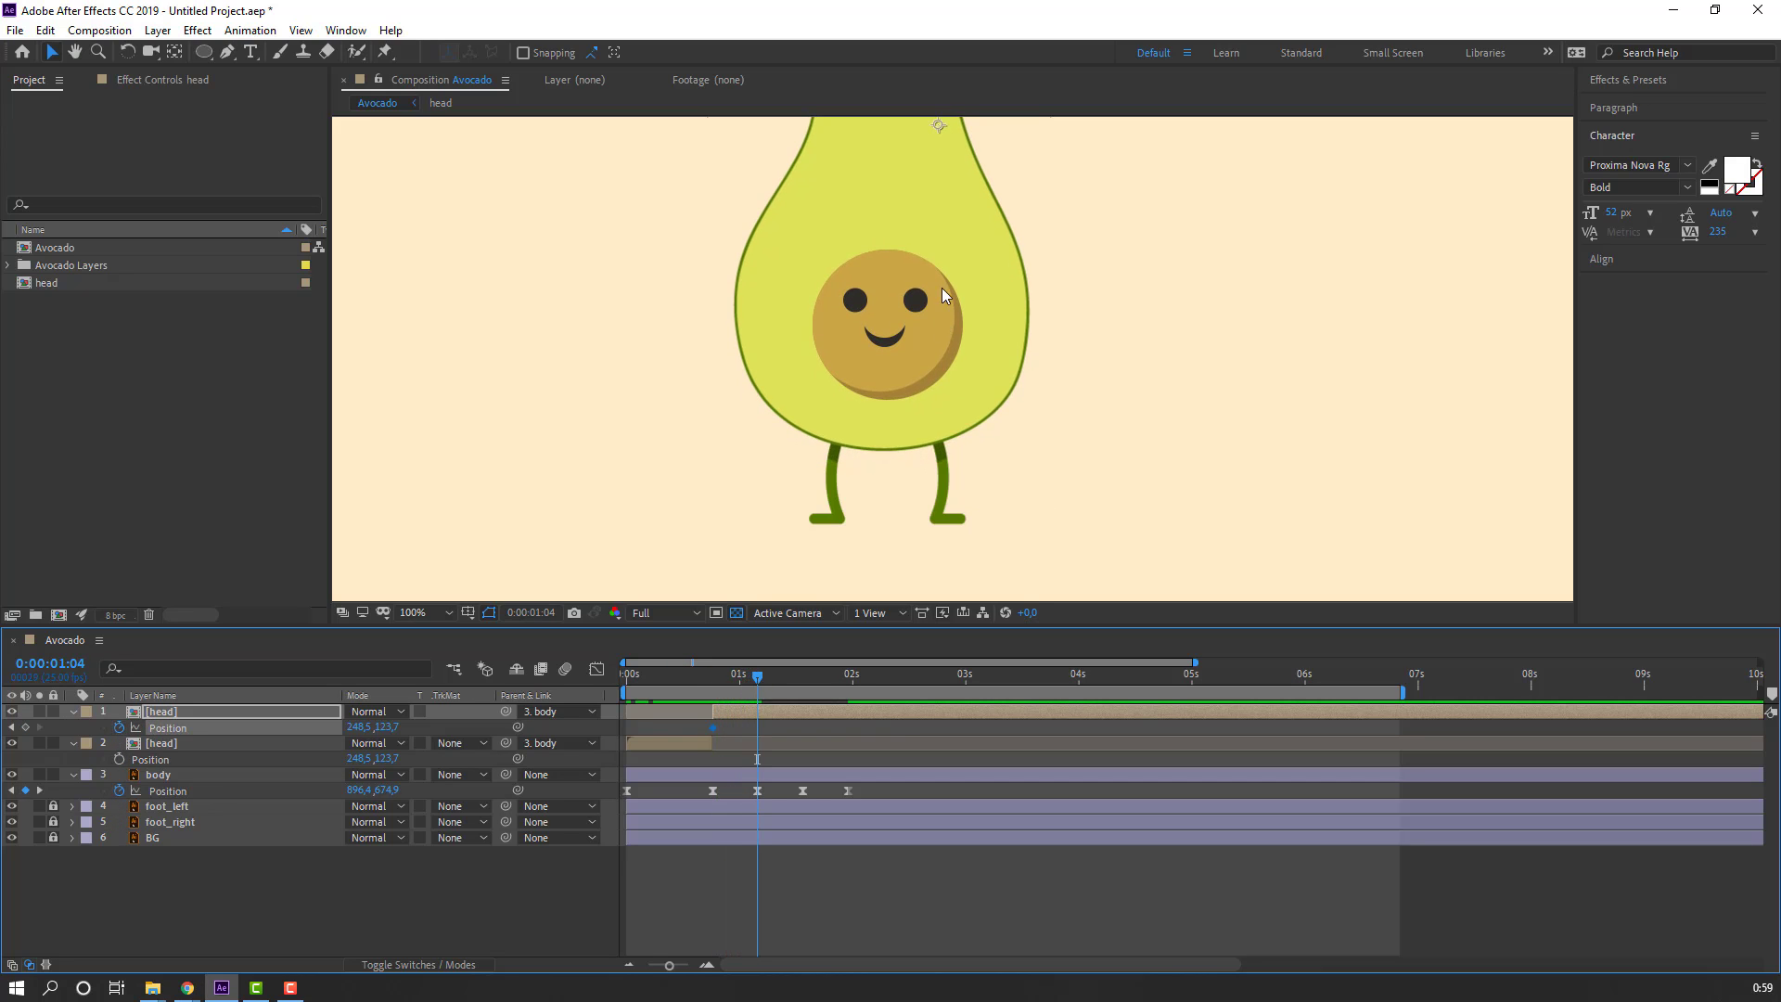
scroll(943, 287, down, 1)
drag(392, 727, 294, 710)
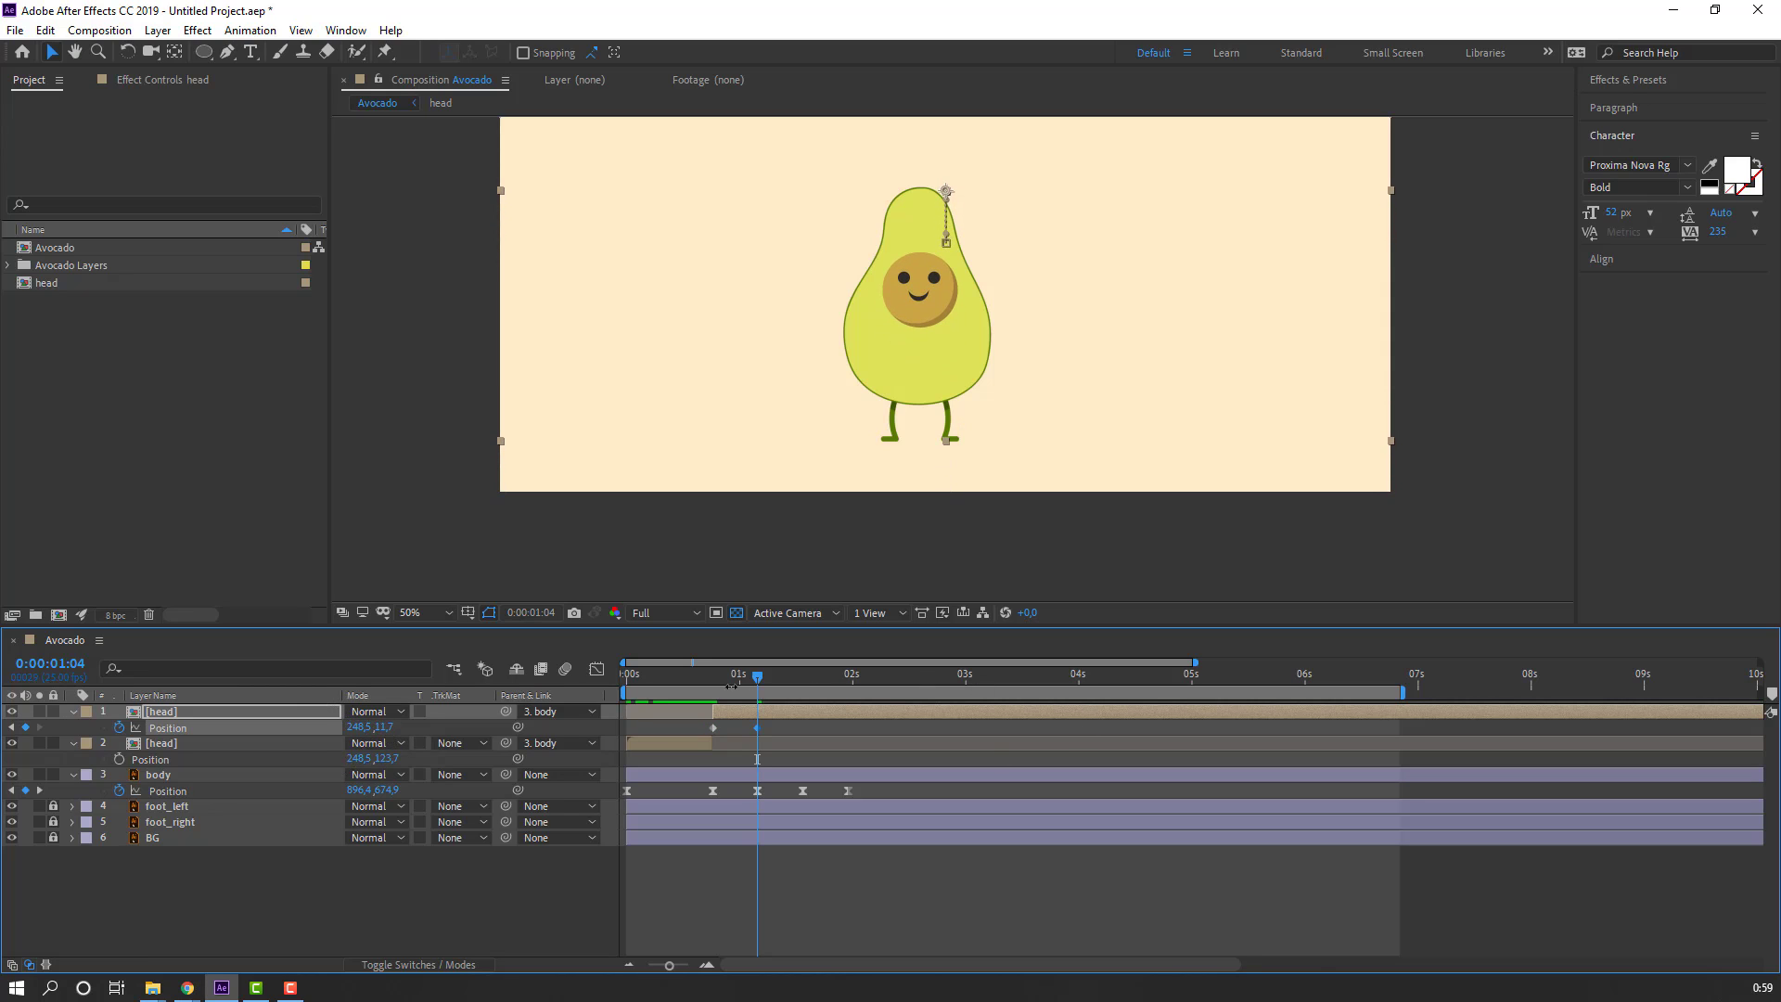
Step: Start the work area at about 0.5 s, copy the first head Position keyframe to 0:00:01:14 and nudge it down to Y 143,7
drag(621, 691, 805, 694)
key(space)
click(713, 727)
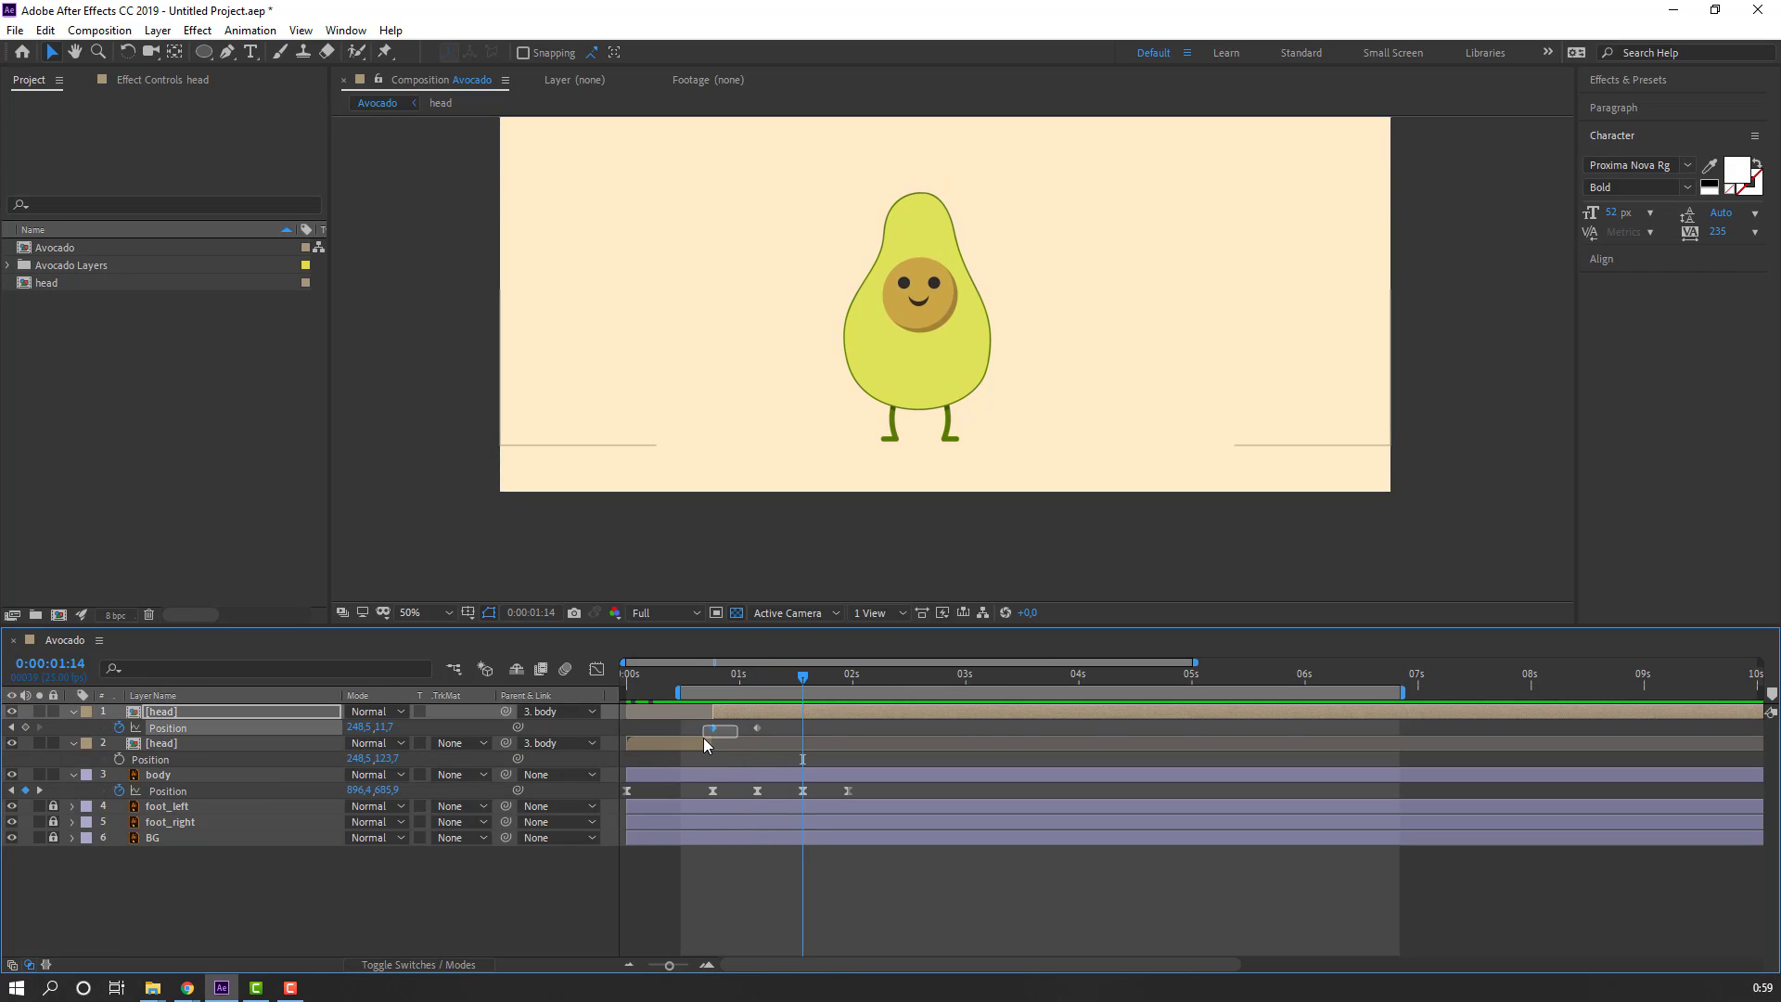
key(ctrl+v)
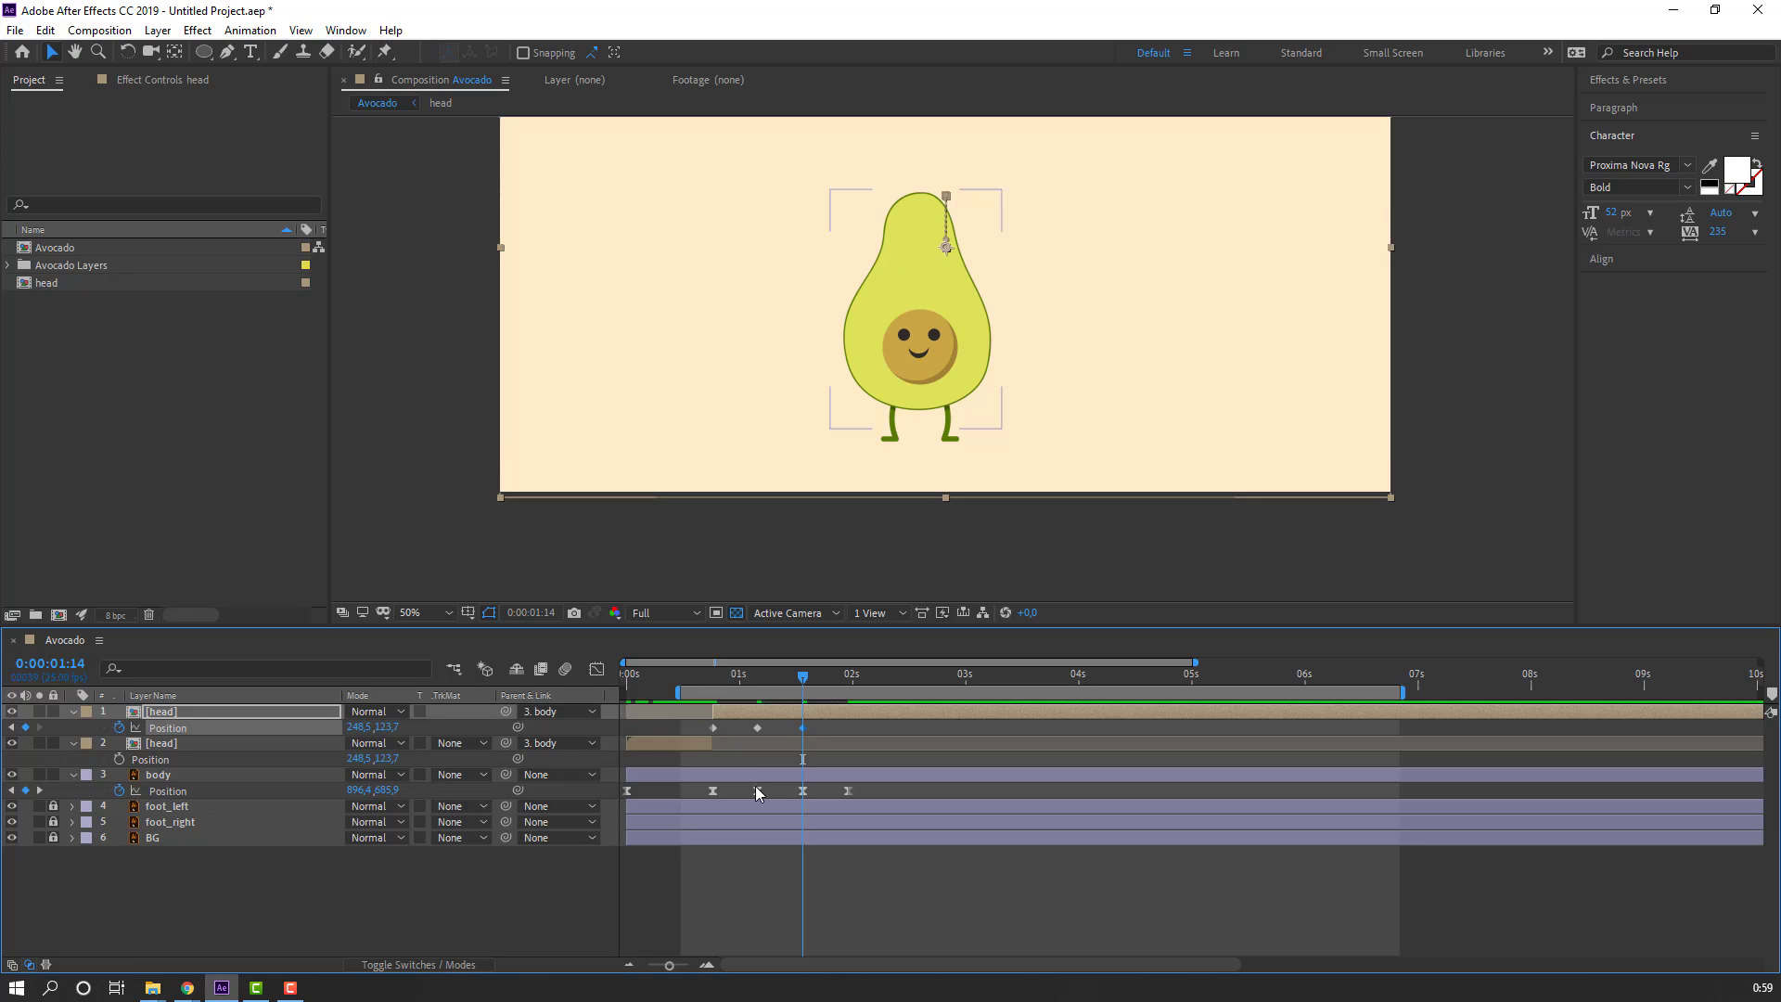
key(Down)
key(Down)
key(Down)
key(Down)
key(Down)
key(Down)
key(Down)
key(Down)
key(Down)
key(Down)
key(Down)
key(Down)
key(Down)
key(Down)
key(Down)
key(Down)
key(Down)
key(Down)
key(Down)
key(Down)
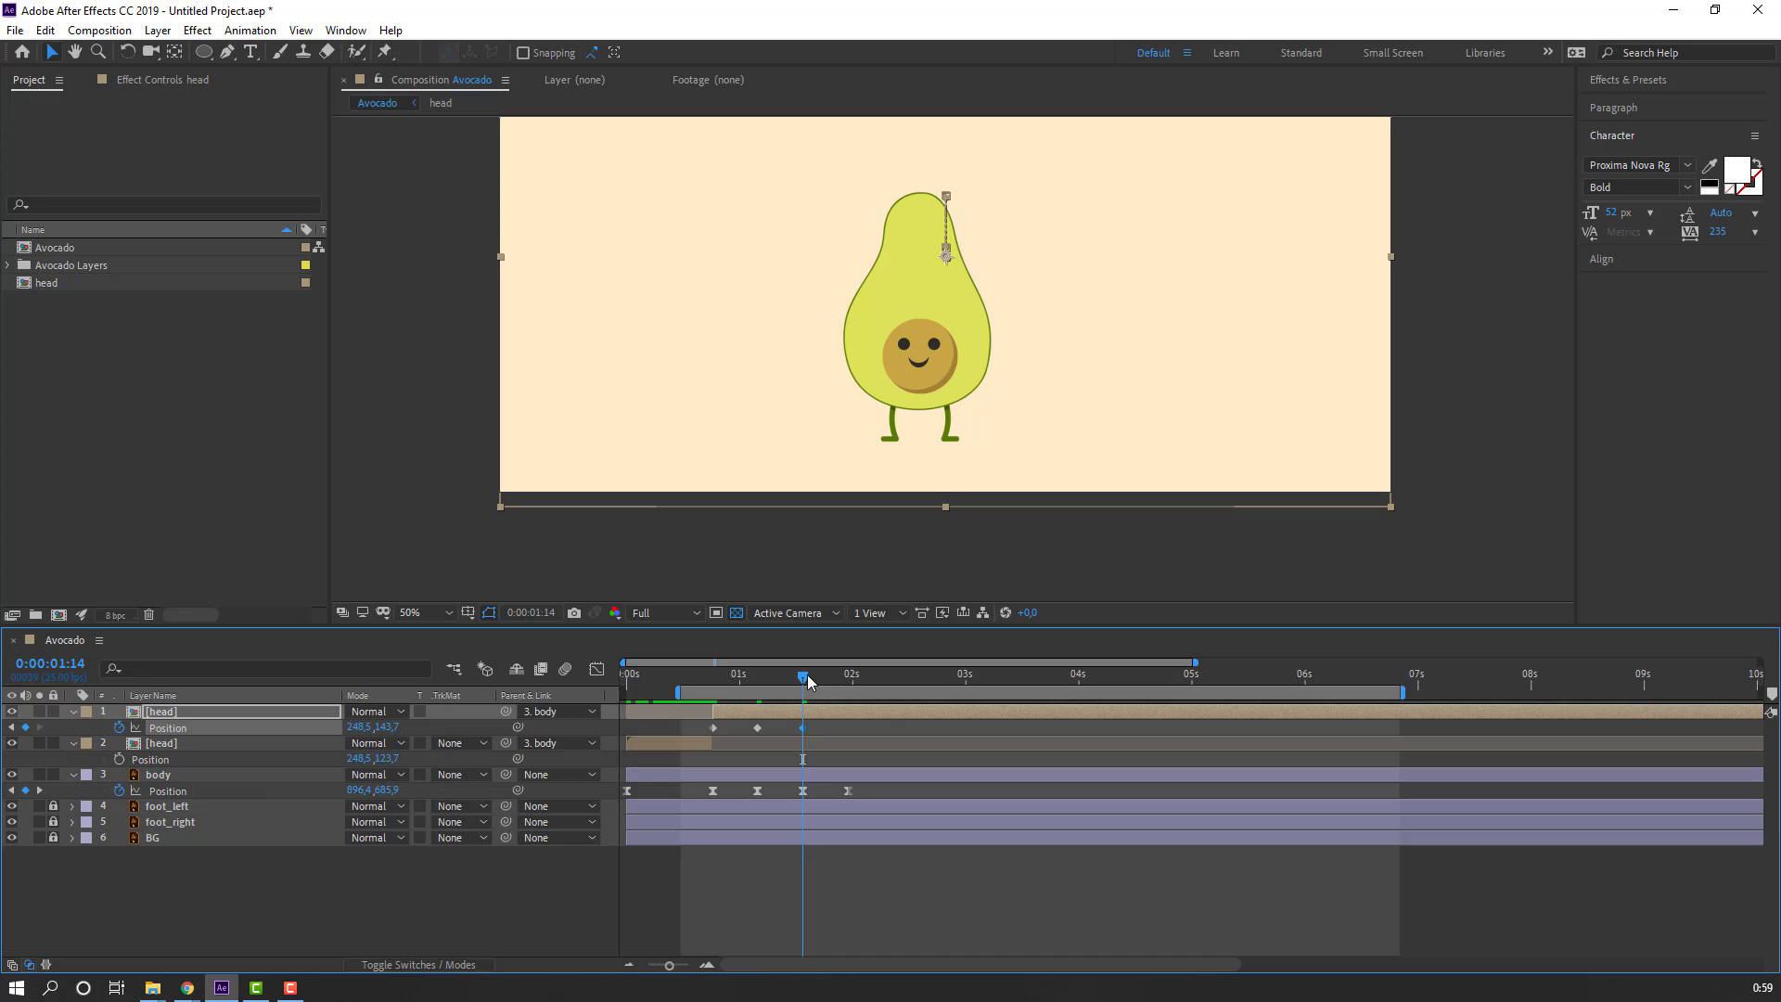
Step: Copy the first head Position keyframe to 0:00:01:24, end the work area there and preview the head's motion
drag(803, 676, 848, 677)
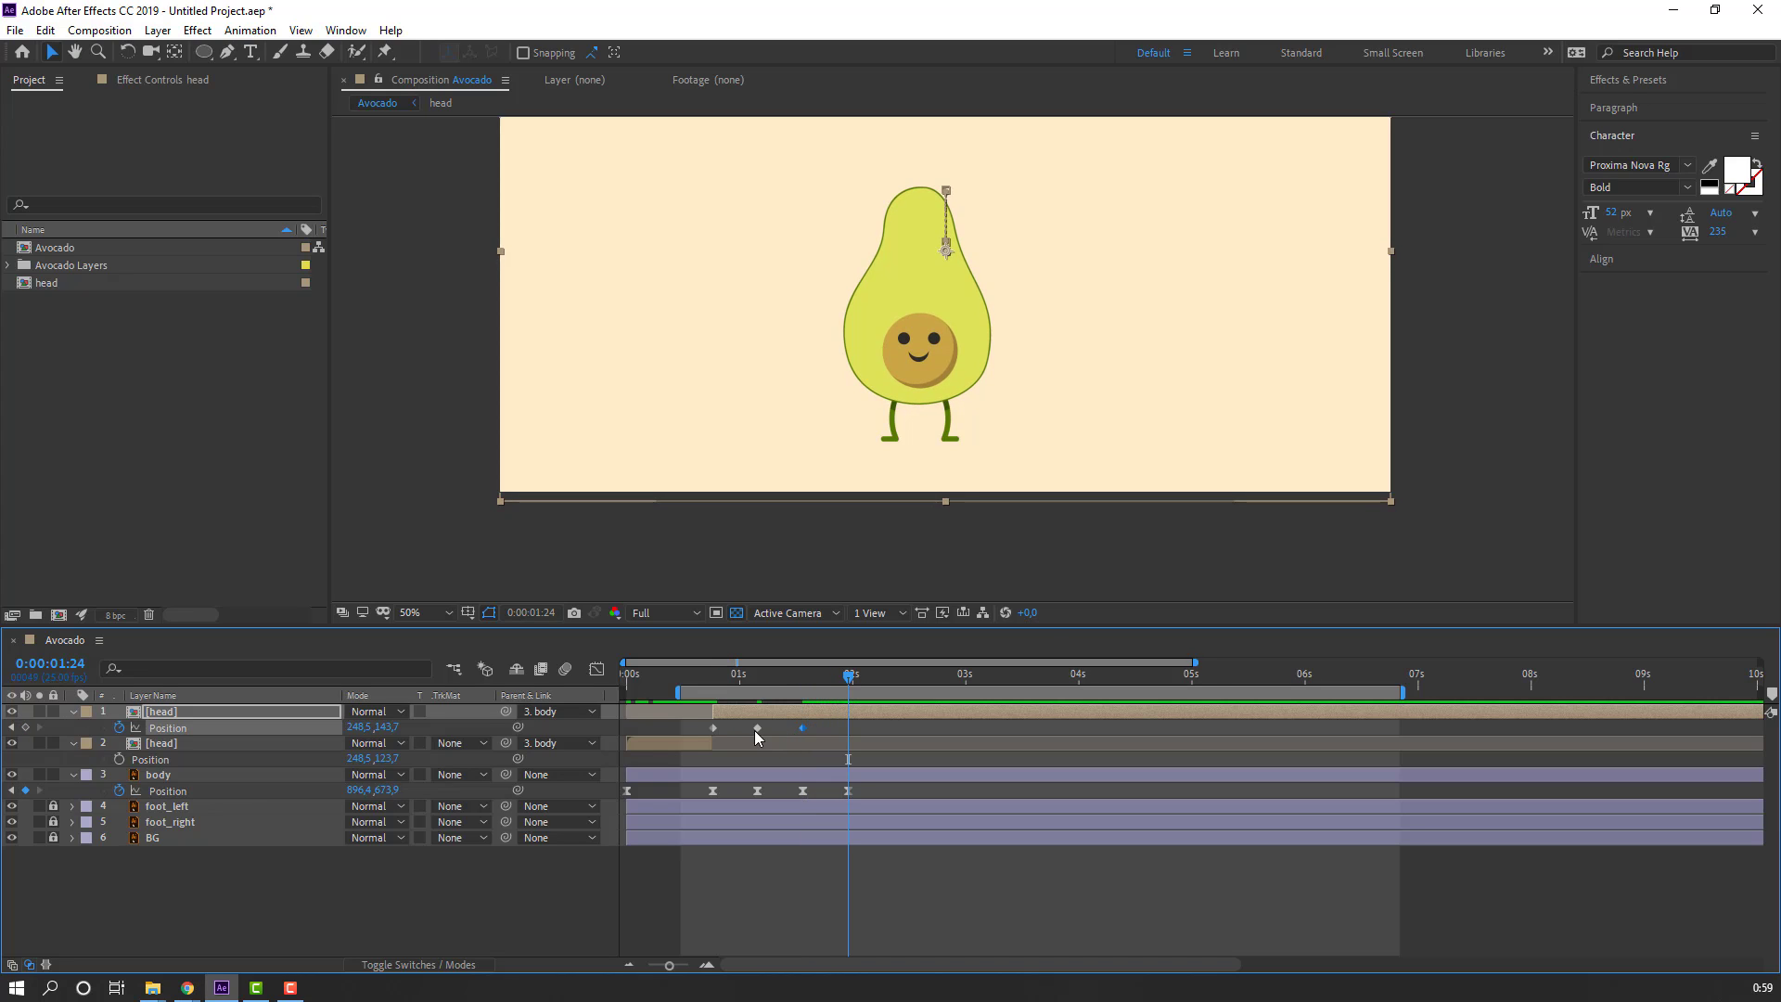
click(713, 727)
key(ctrl+v)
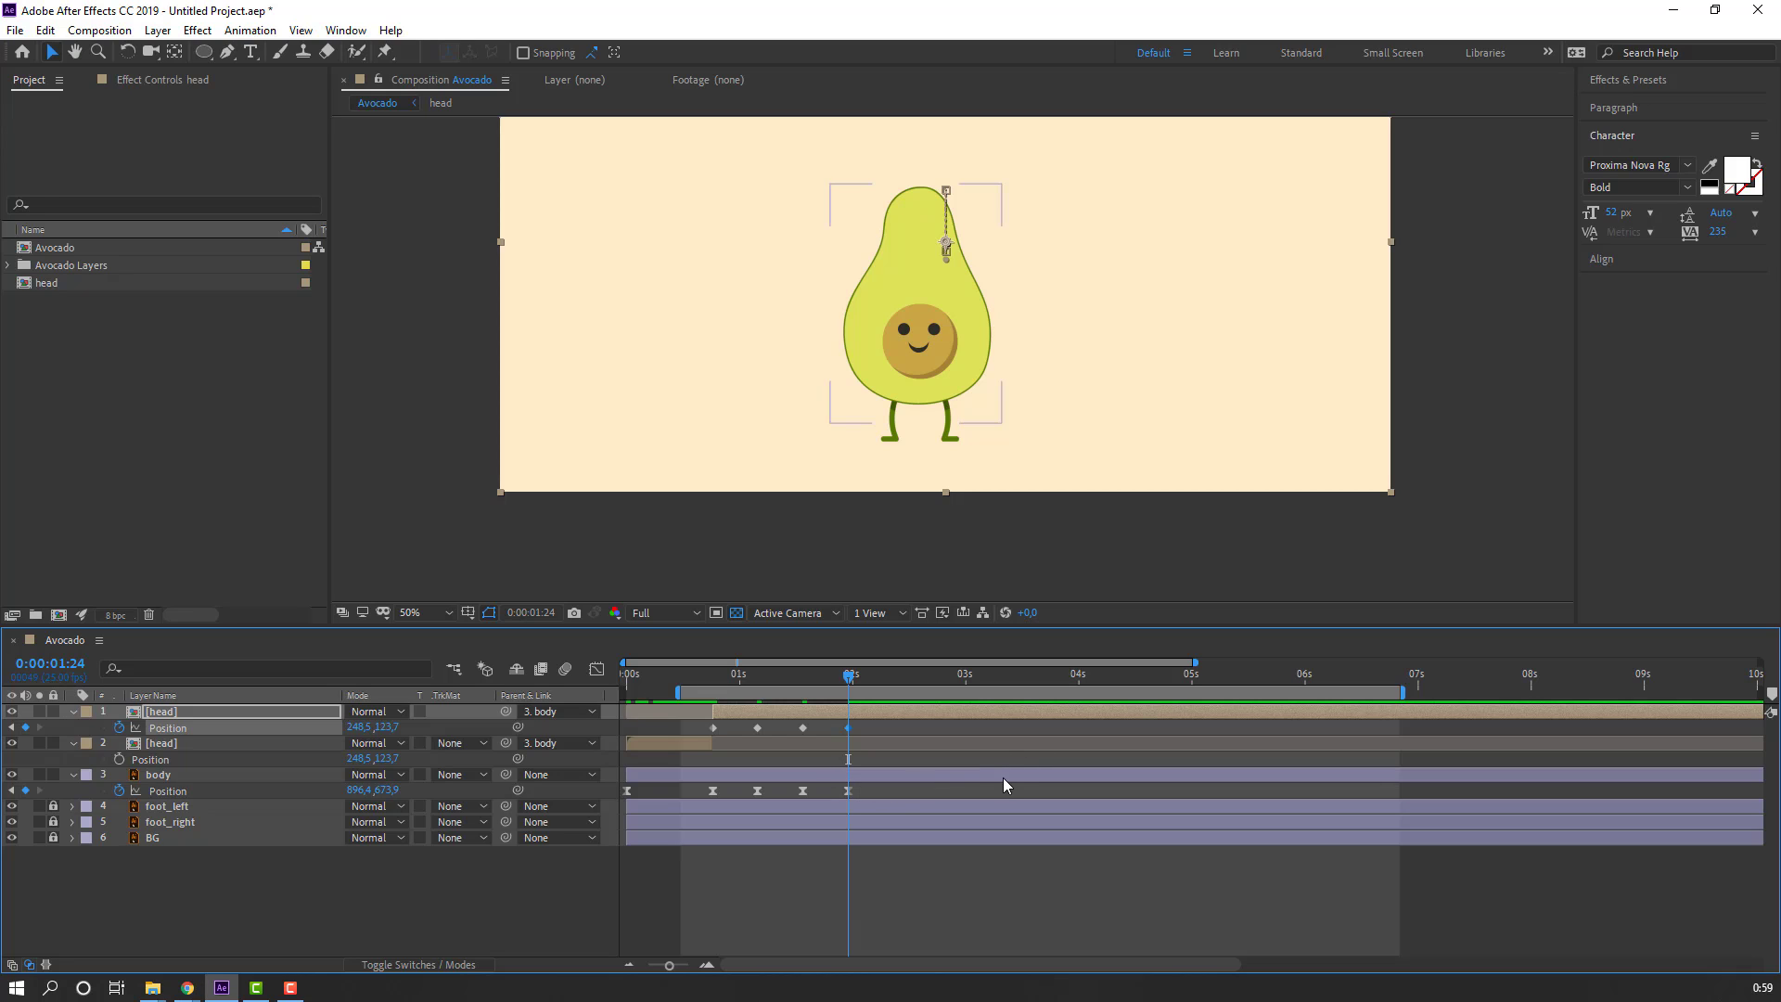
key(n)
key(space)
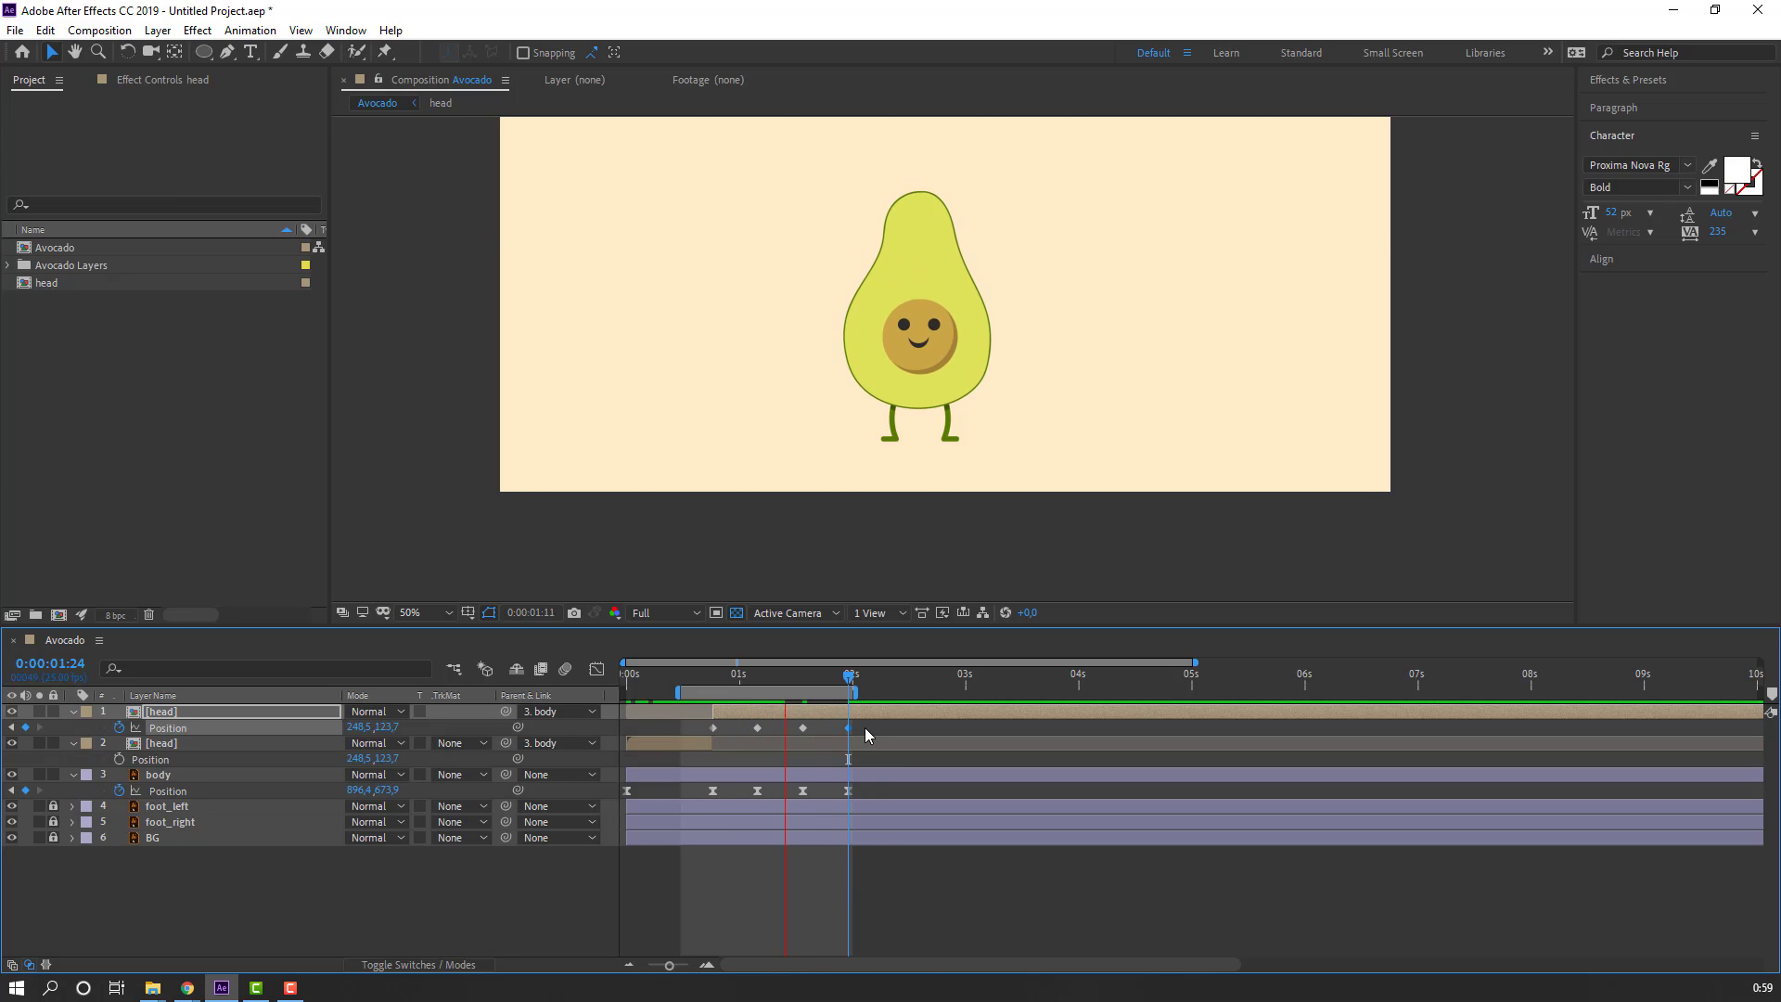
Step: Apply Easy Ease to all Position keyframes of the later head layer
drag(872, 726, 707, 726)
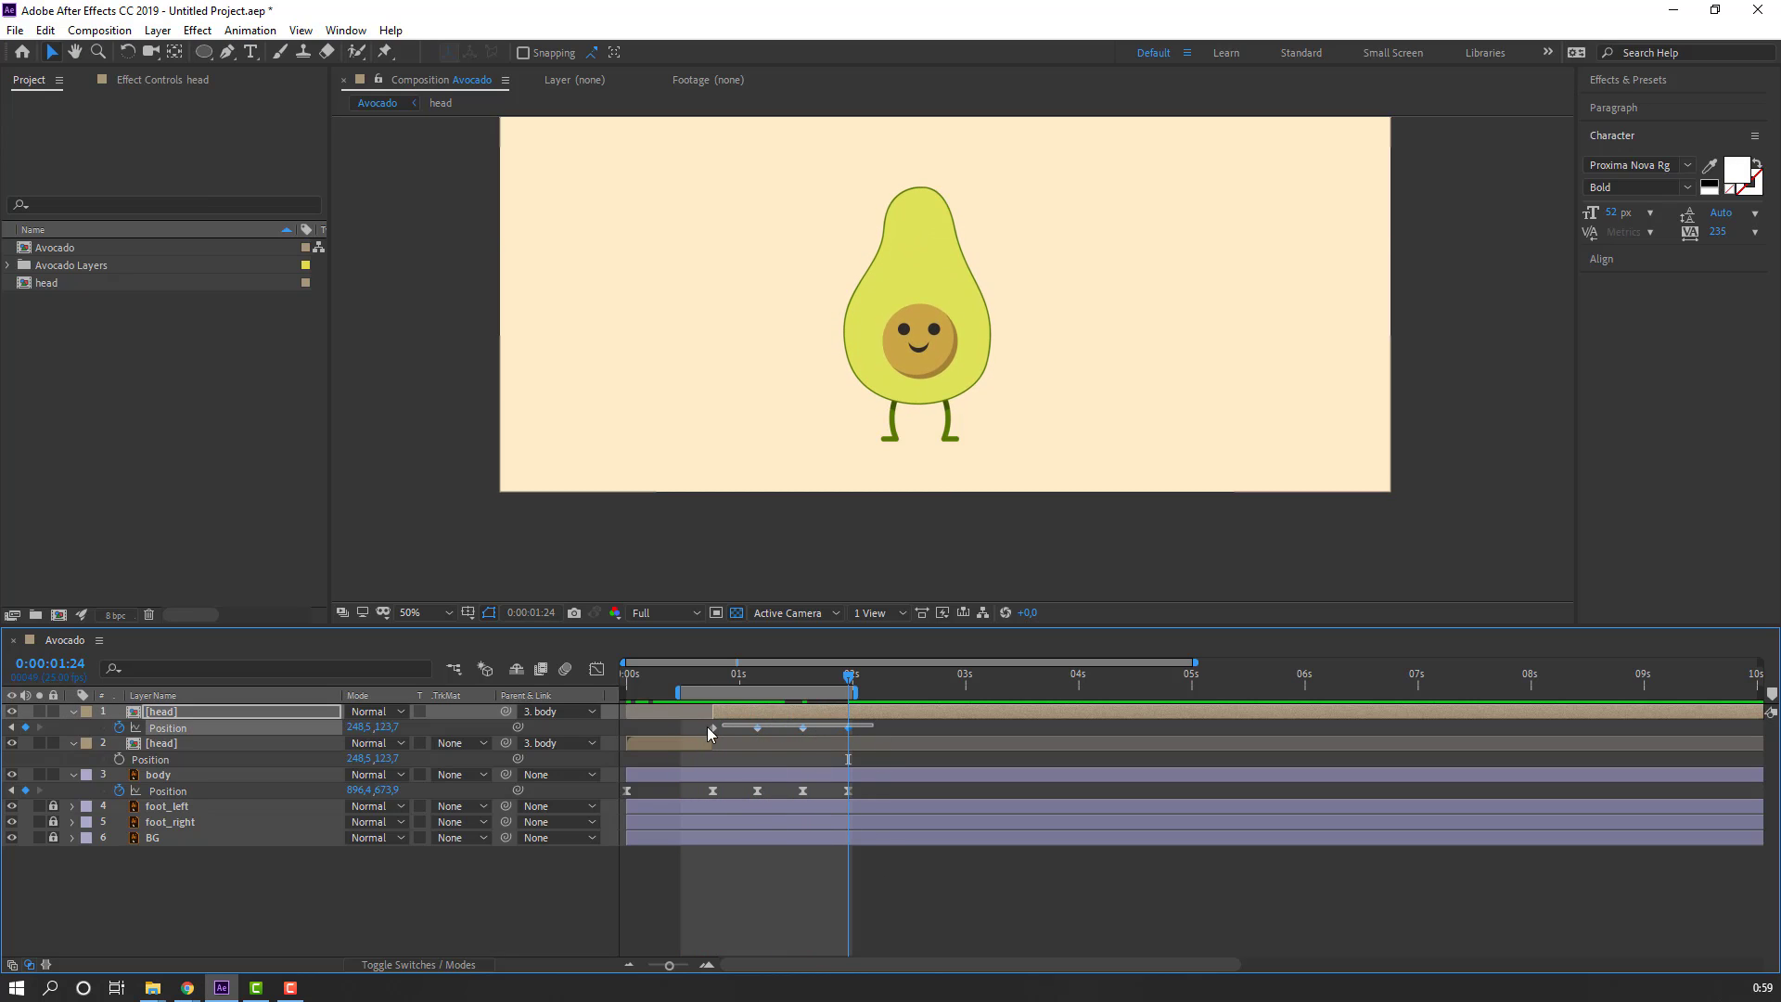
right_click(710, 729)
mouse_move(896, 960)
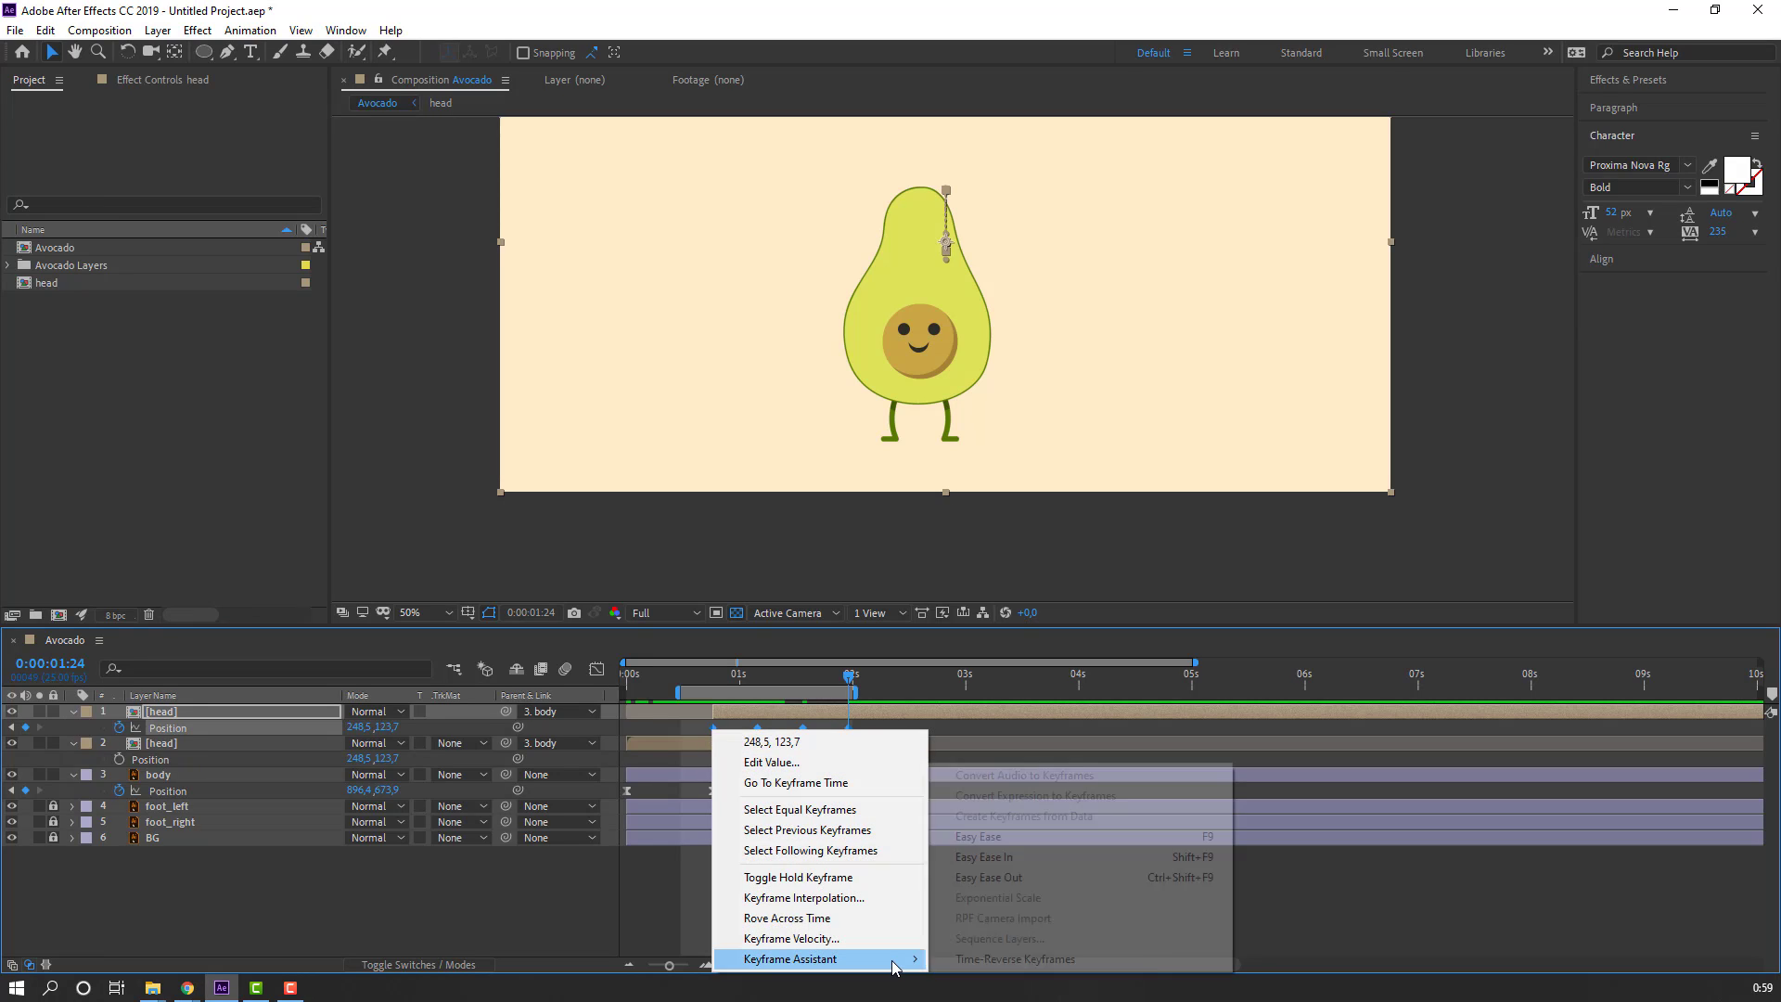
click(985, 846)
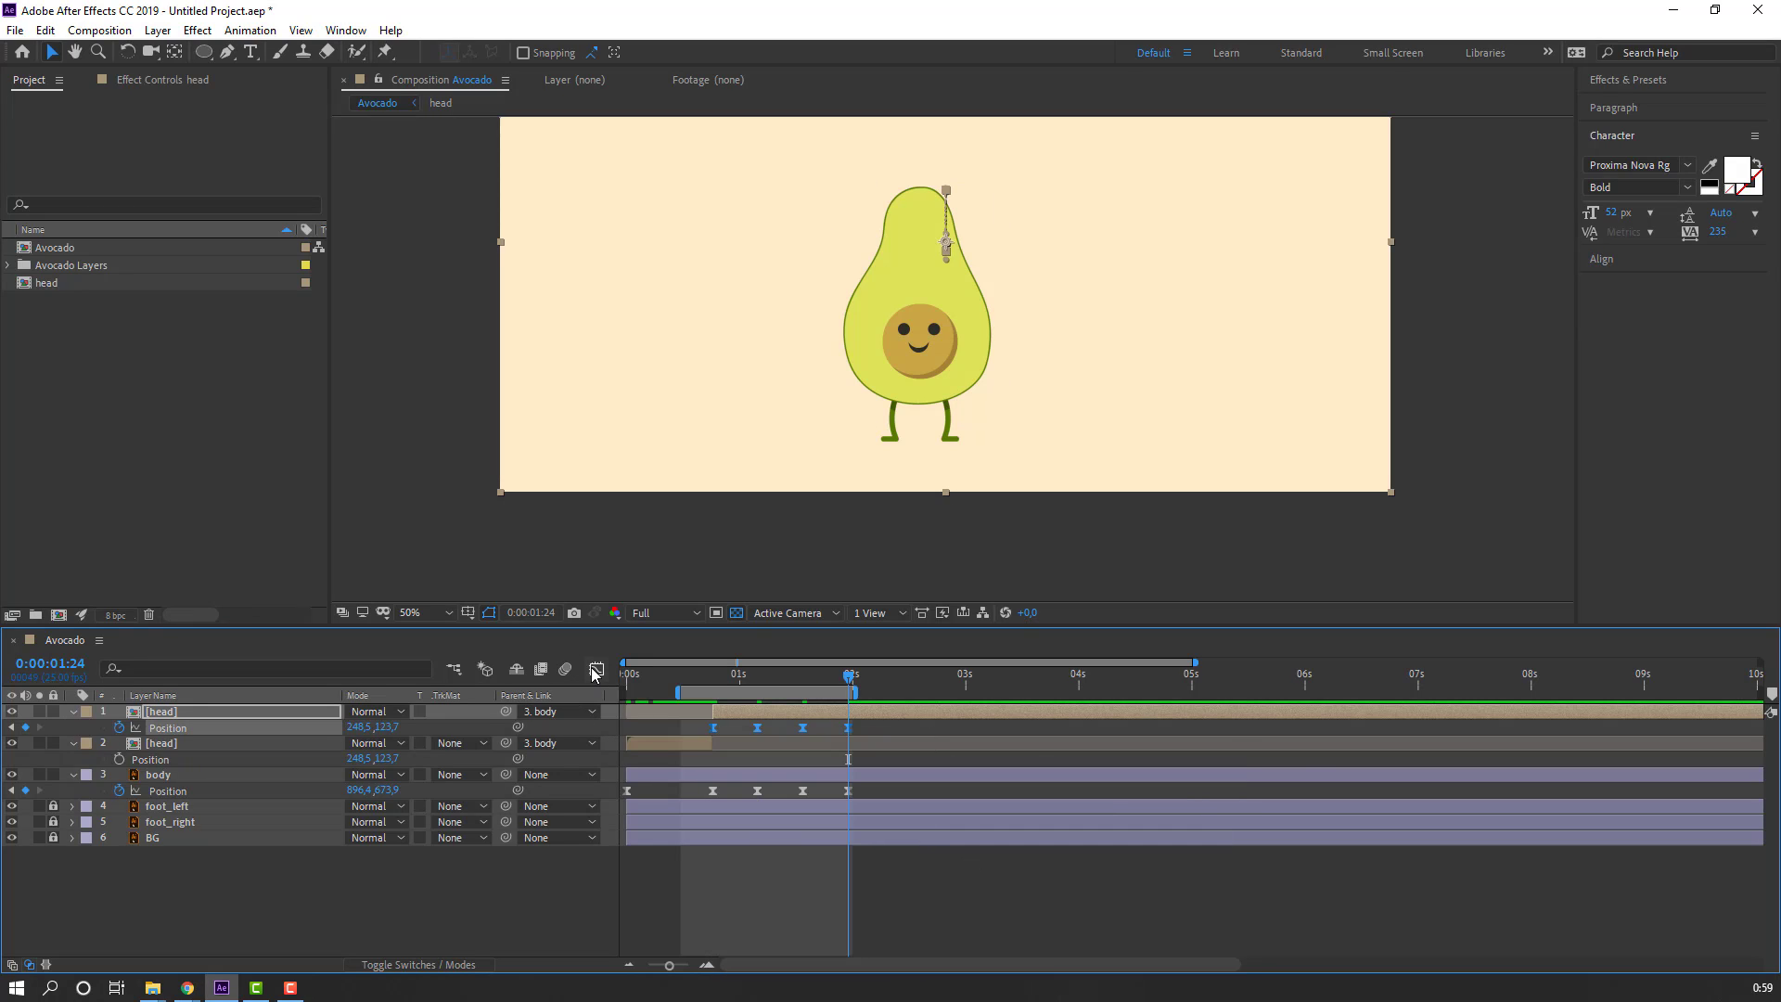
Step: In the speed graph, lengthen the easing handles on both sides of the 0:00:01:04 head Position keyframe and preview the motion
click(597, 670)
click(731, 680)
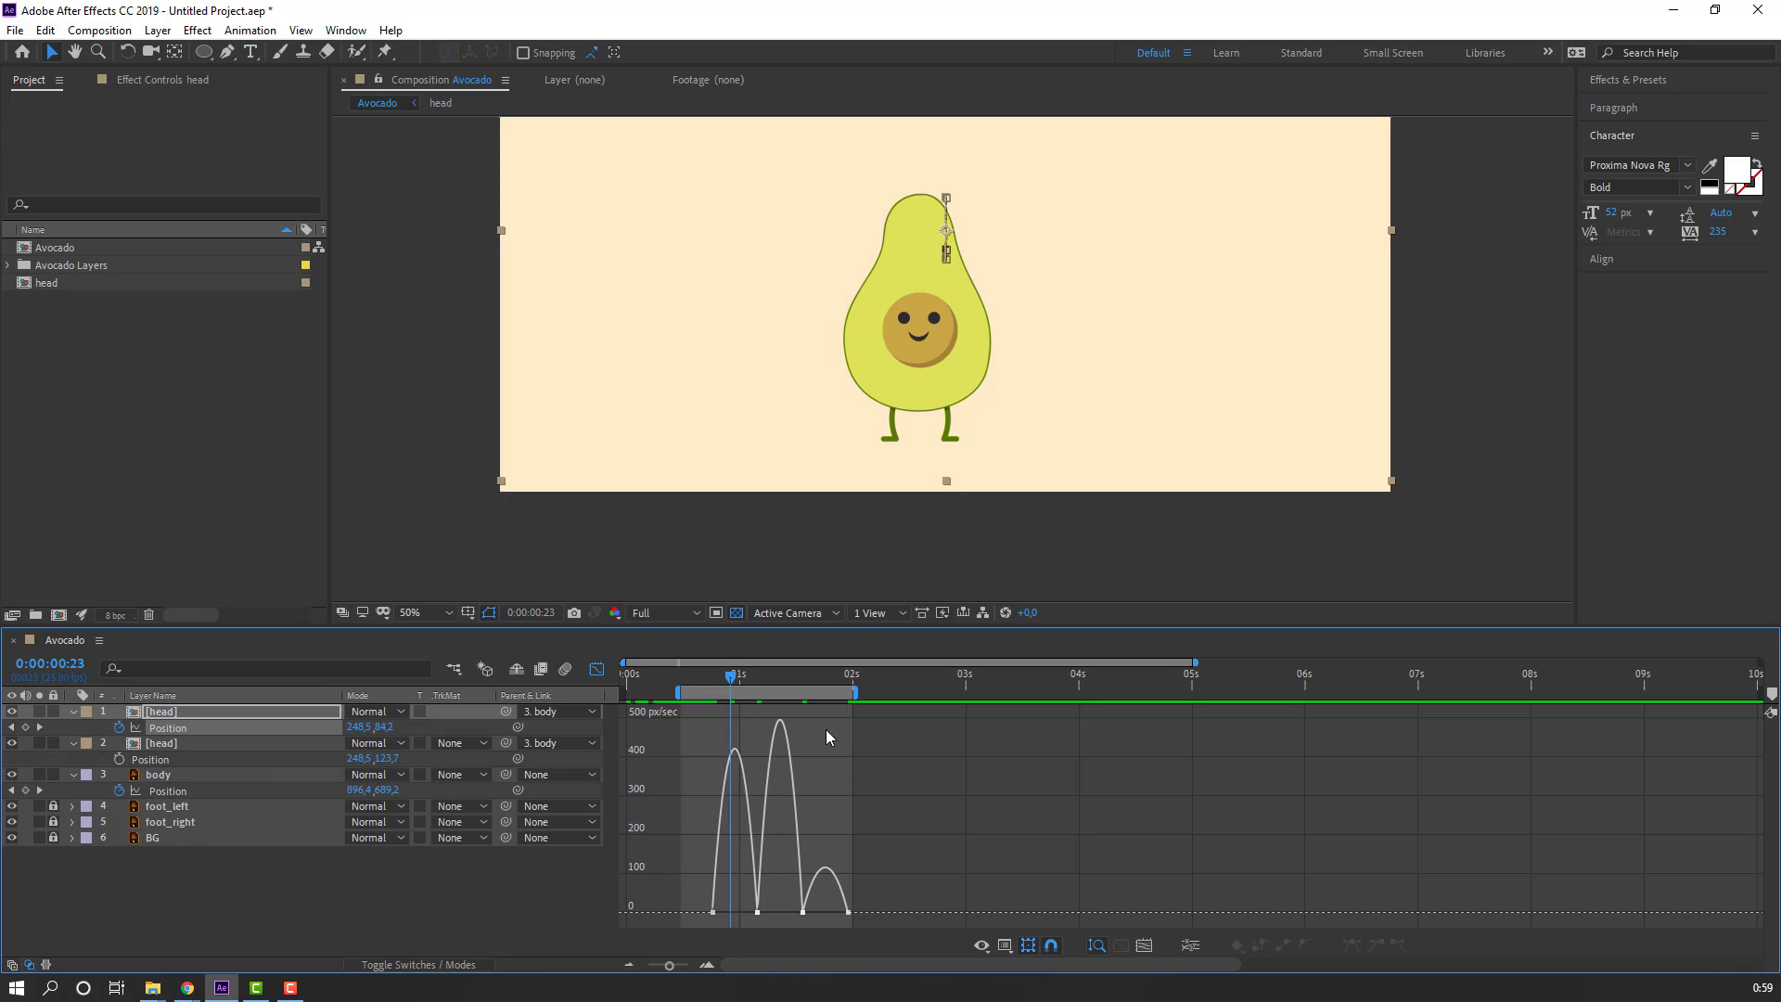
key(=)
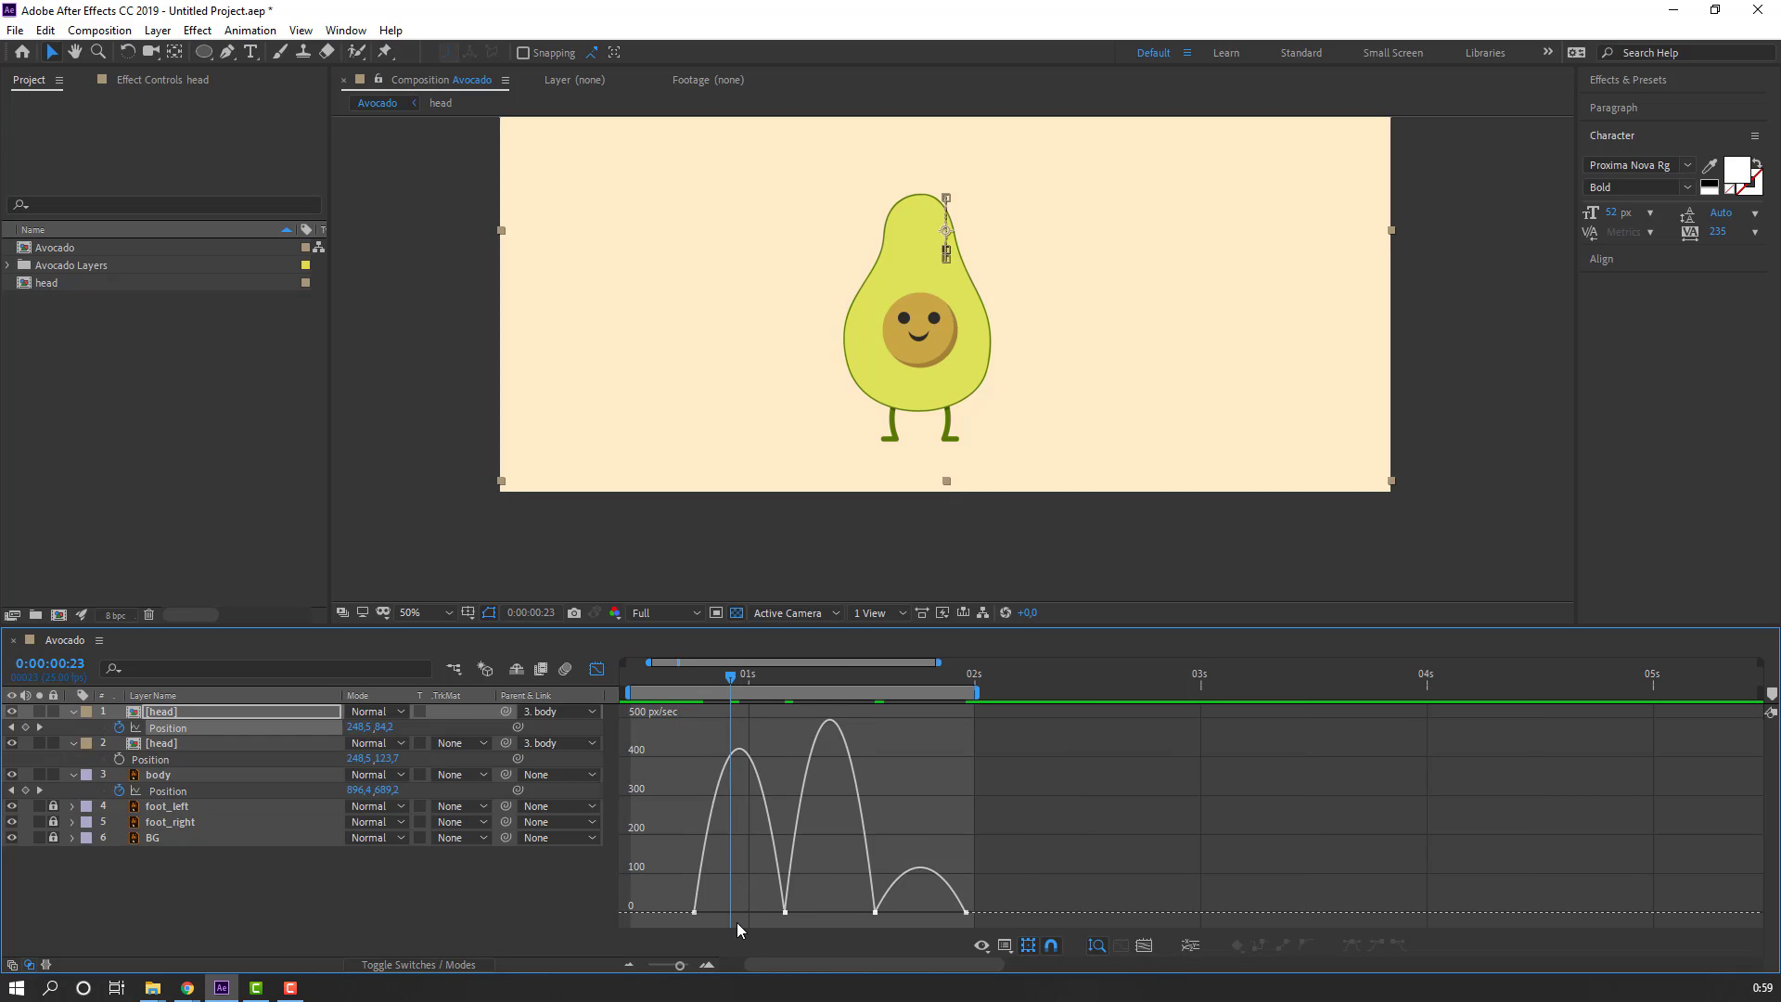
drag(785, 918, 829, 918)
scroll(924, 905, down, 2)
key(space)
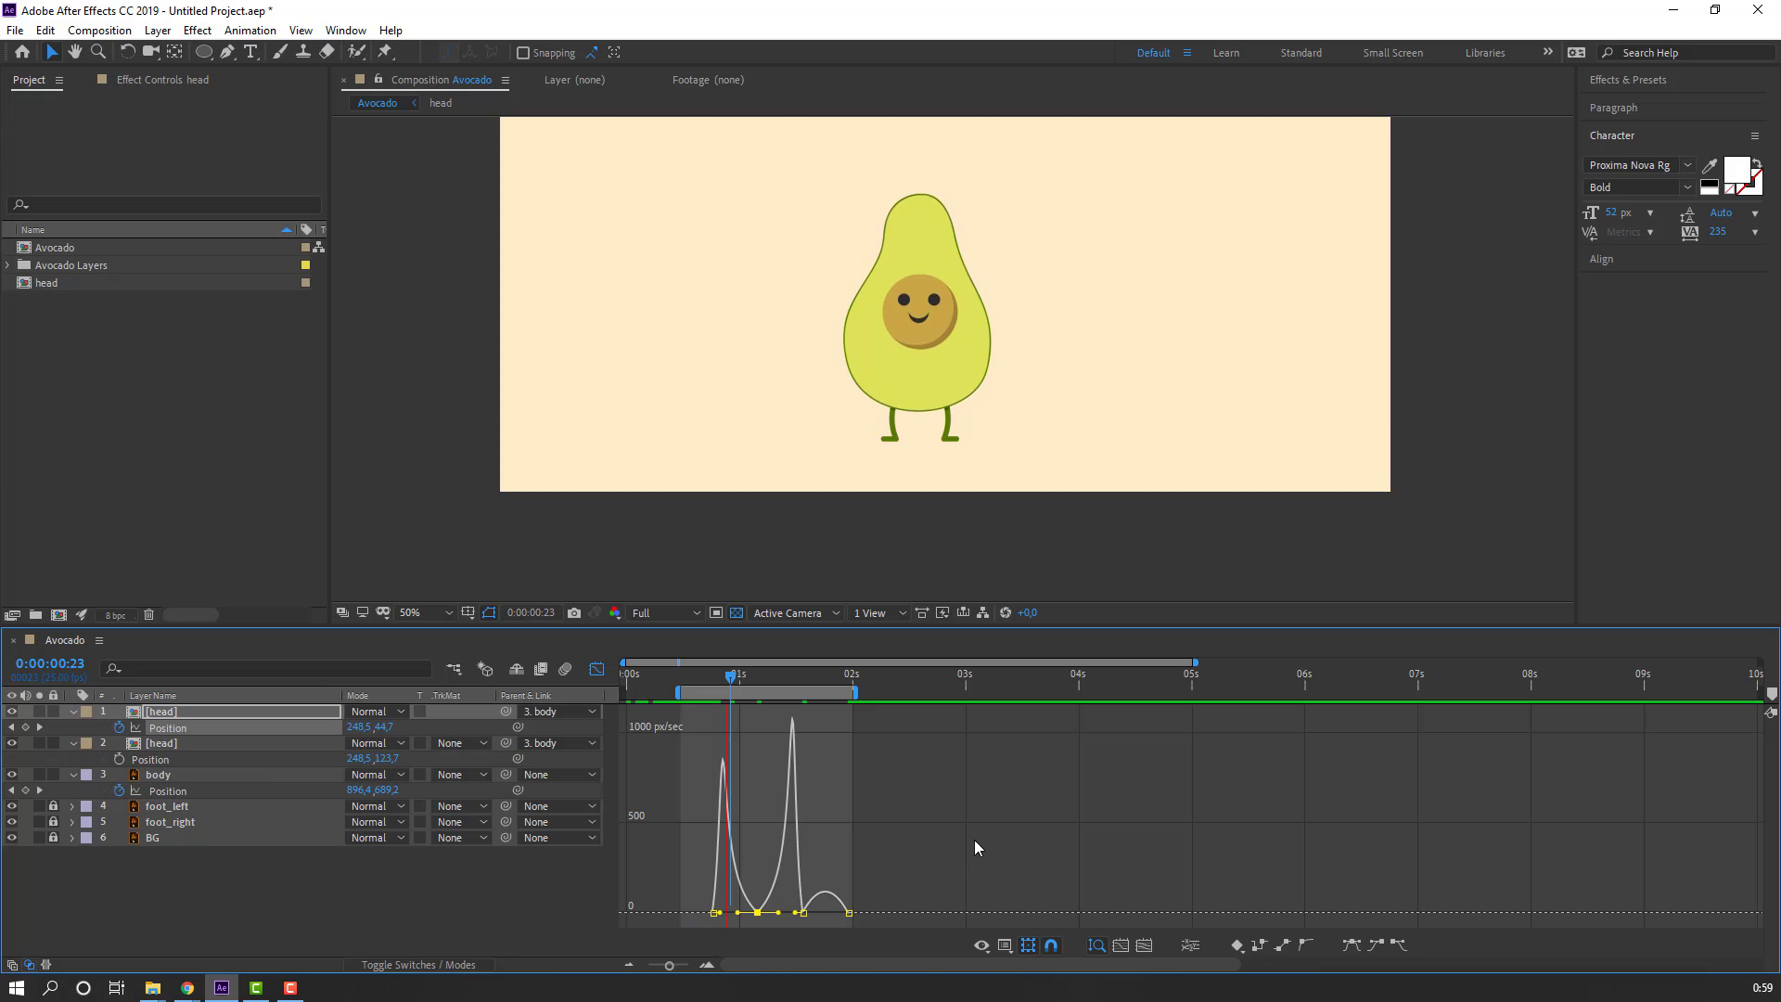
Step: Lengthen the easing handles of the 0:00:01:14 head Position keyframe, extend the work area to about 3.6 s and preview
key(space)
key(=)
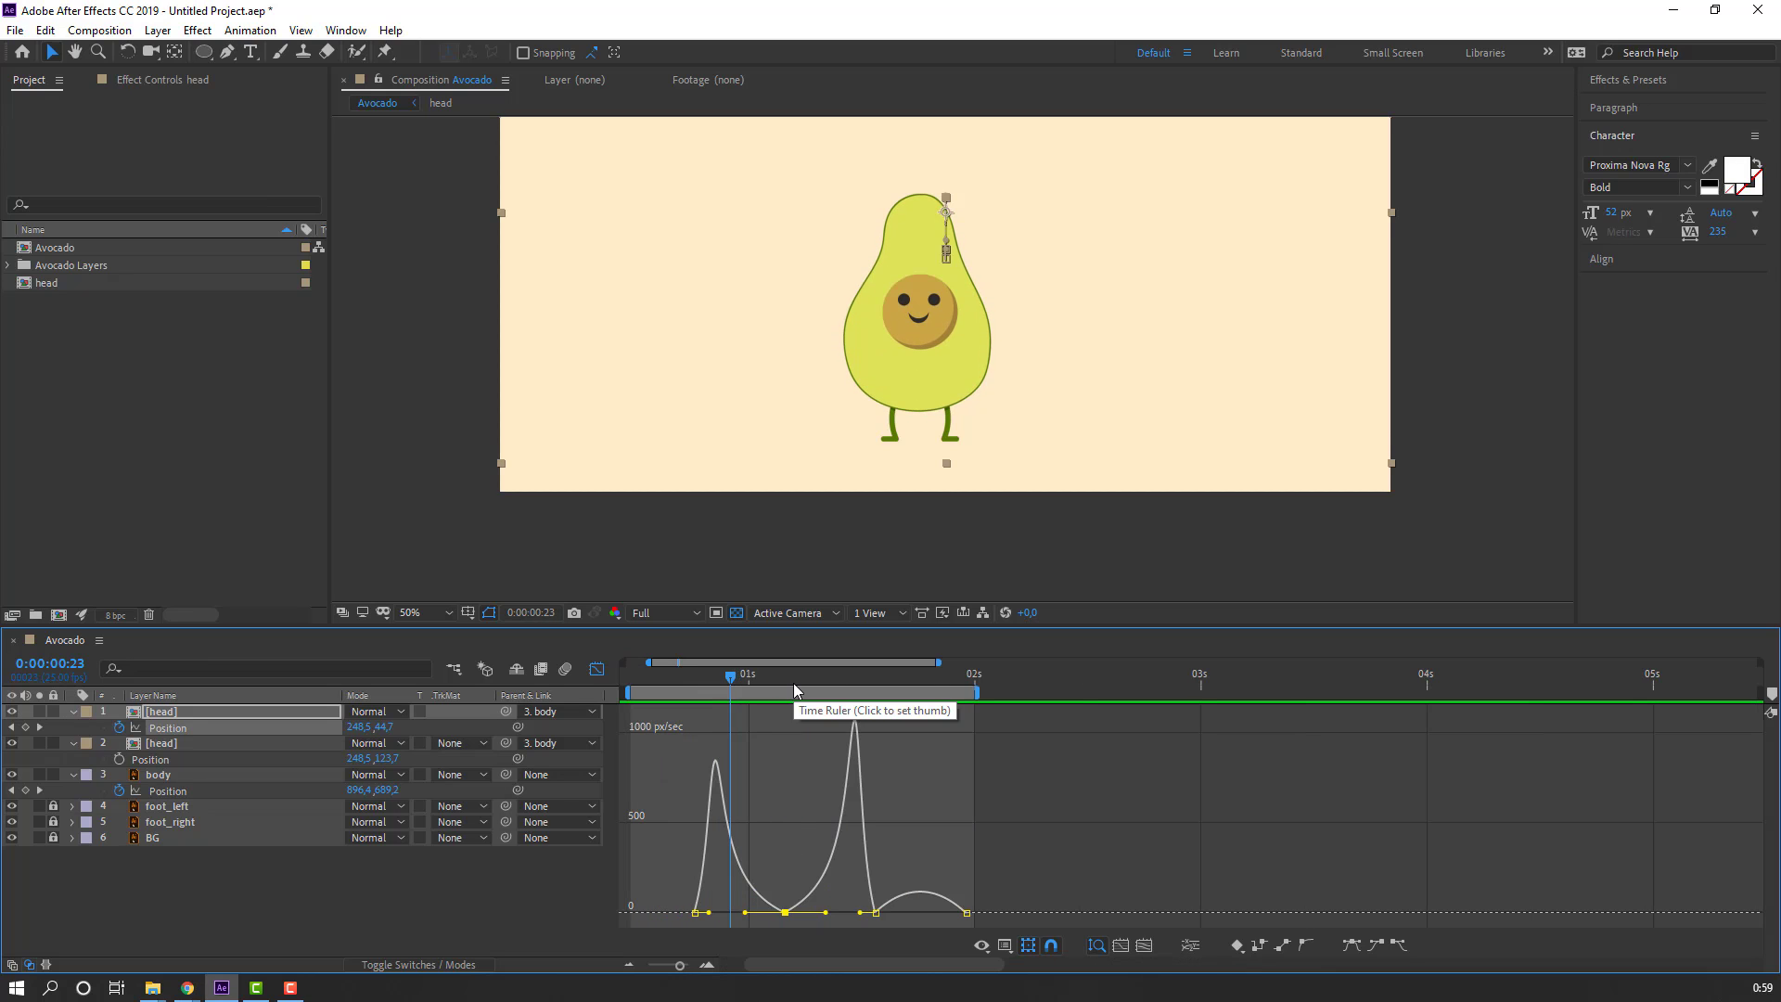
drag(798, 681, 839, 693)
drag(859, 907, 910, 912)
key(space)
drag(977, 692, 1330, 693)
key(space)
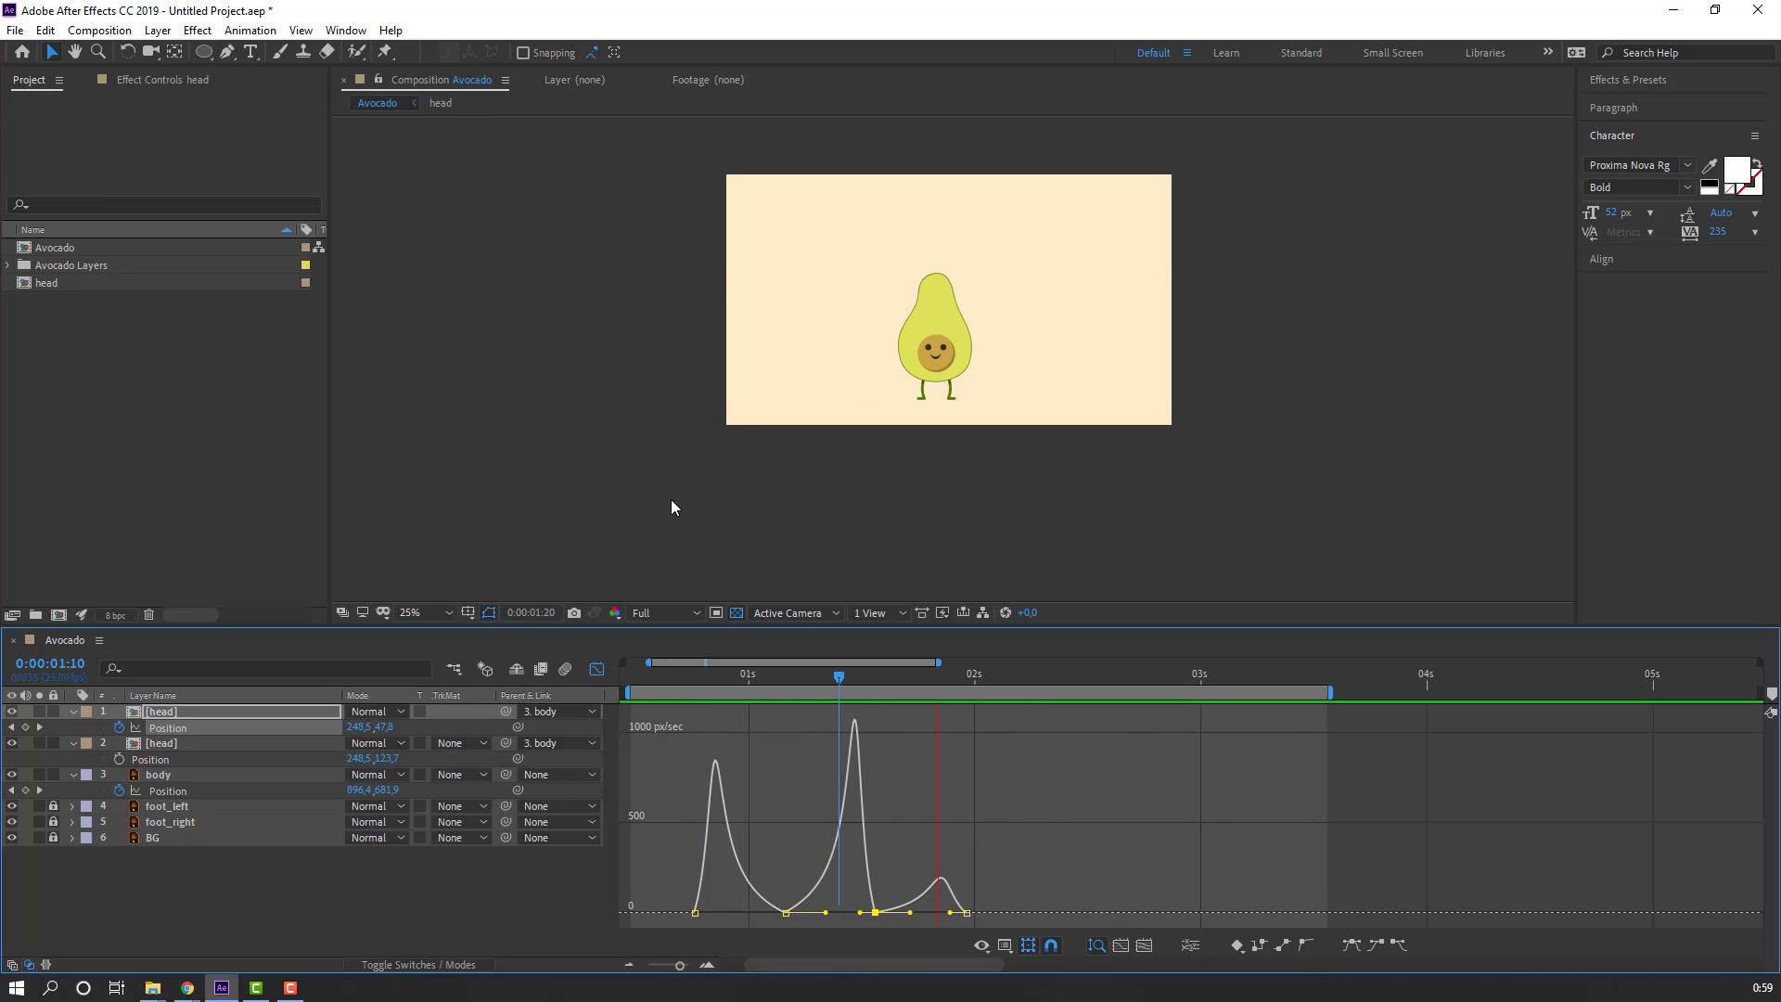
key(space)
drag(860, 912, 855, 912)
key(space)
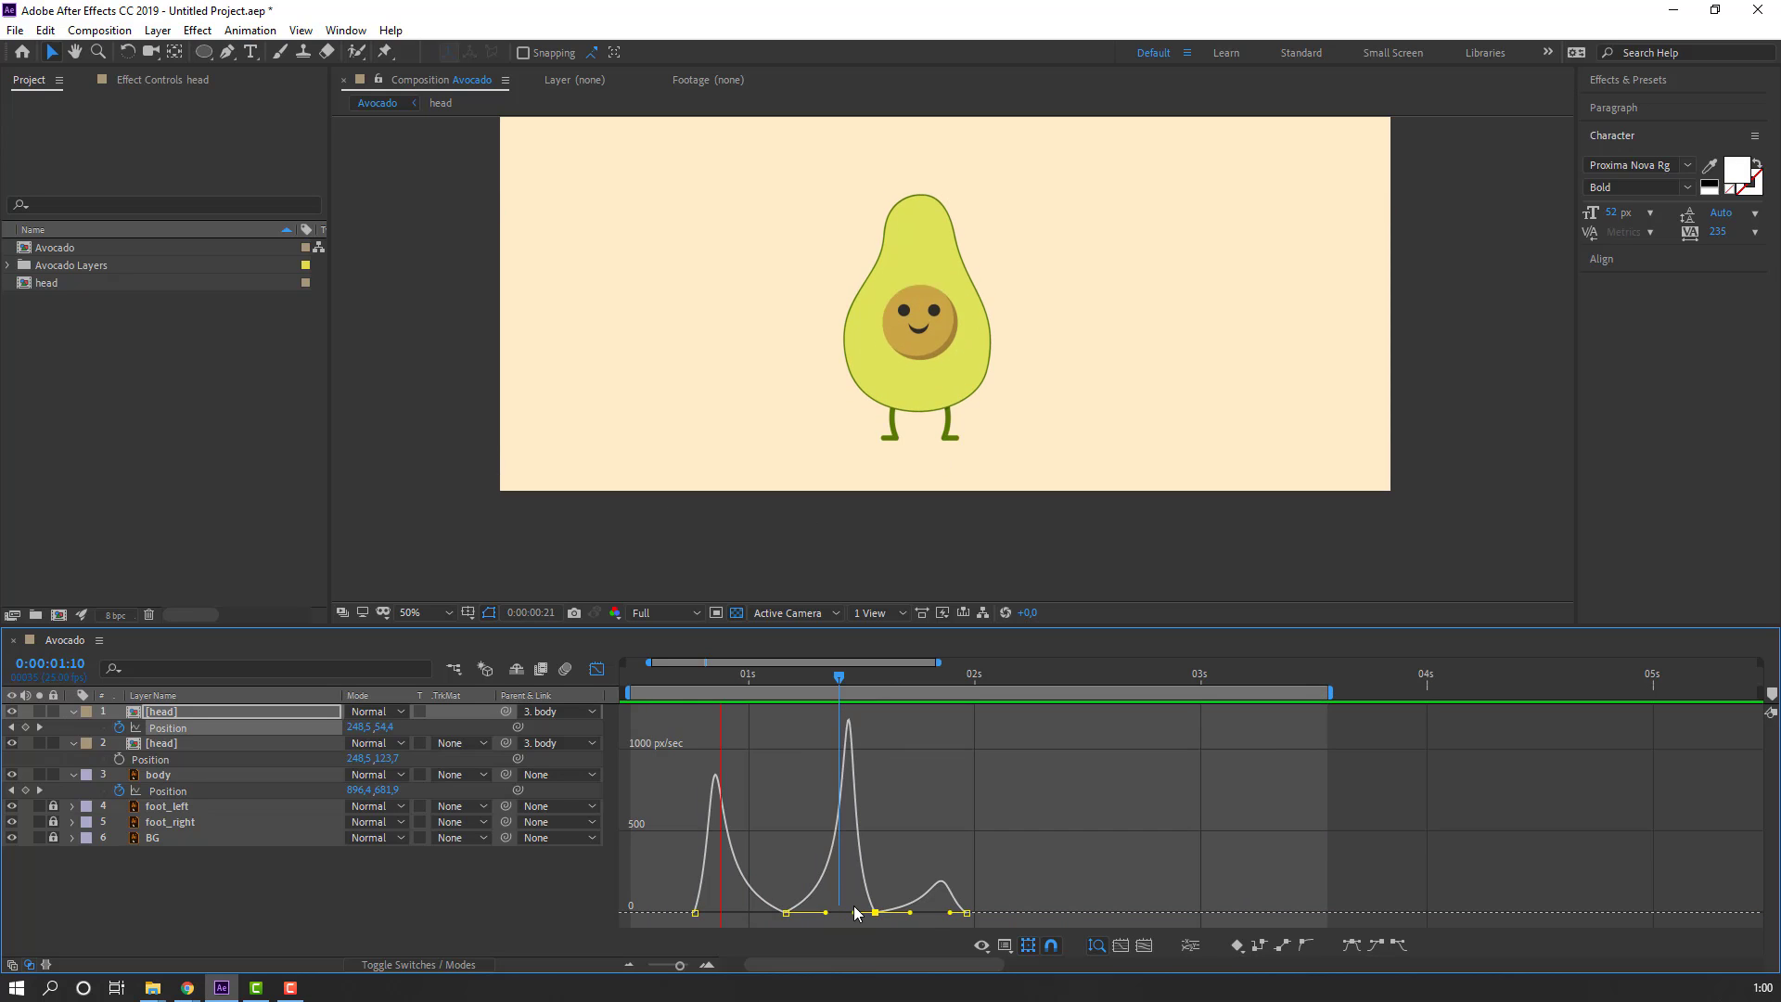
Step: Return to the keyframe view, delete the last head Position keyframe at 0:00:01:24 and preview the motion
click(597, 670)
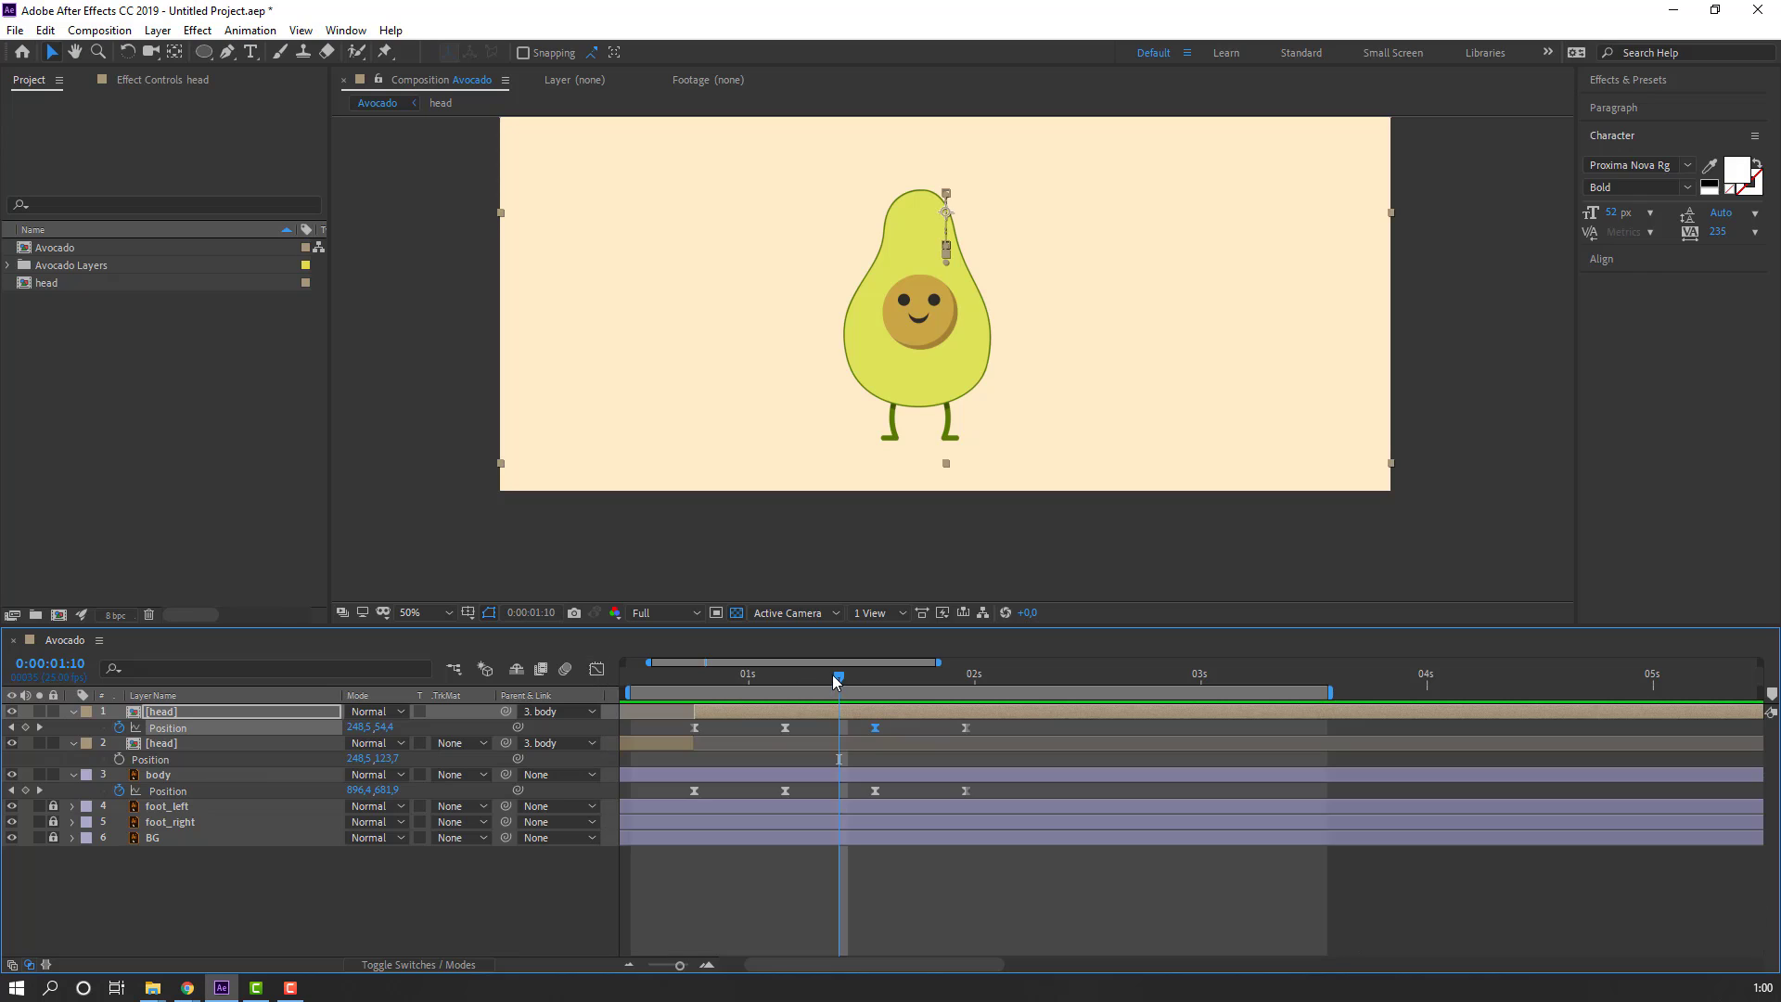
key(space)
drag(998, 725, 896, 744)
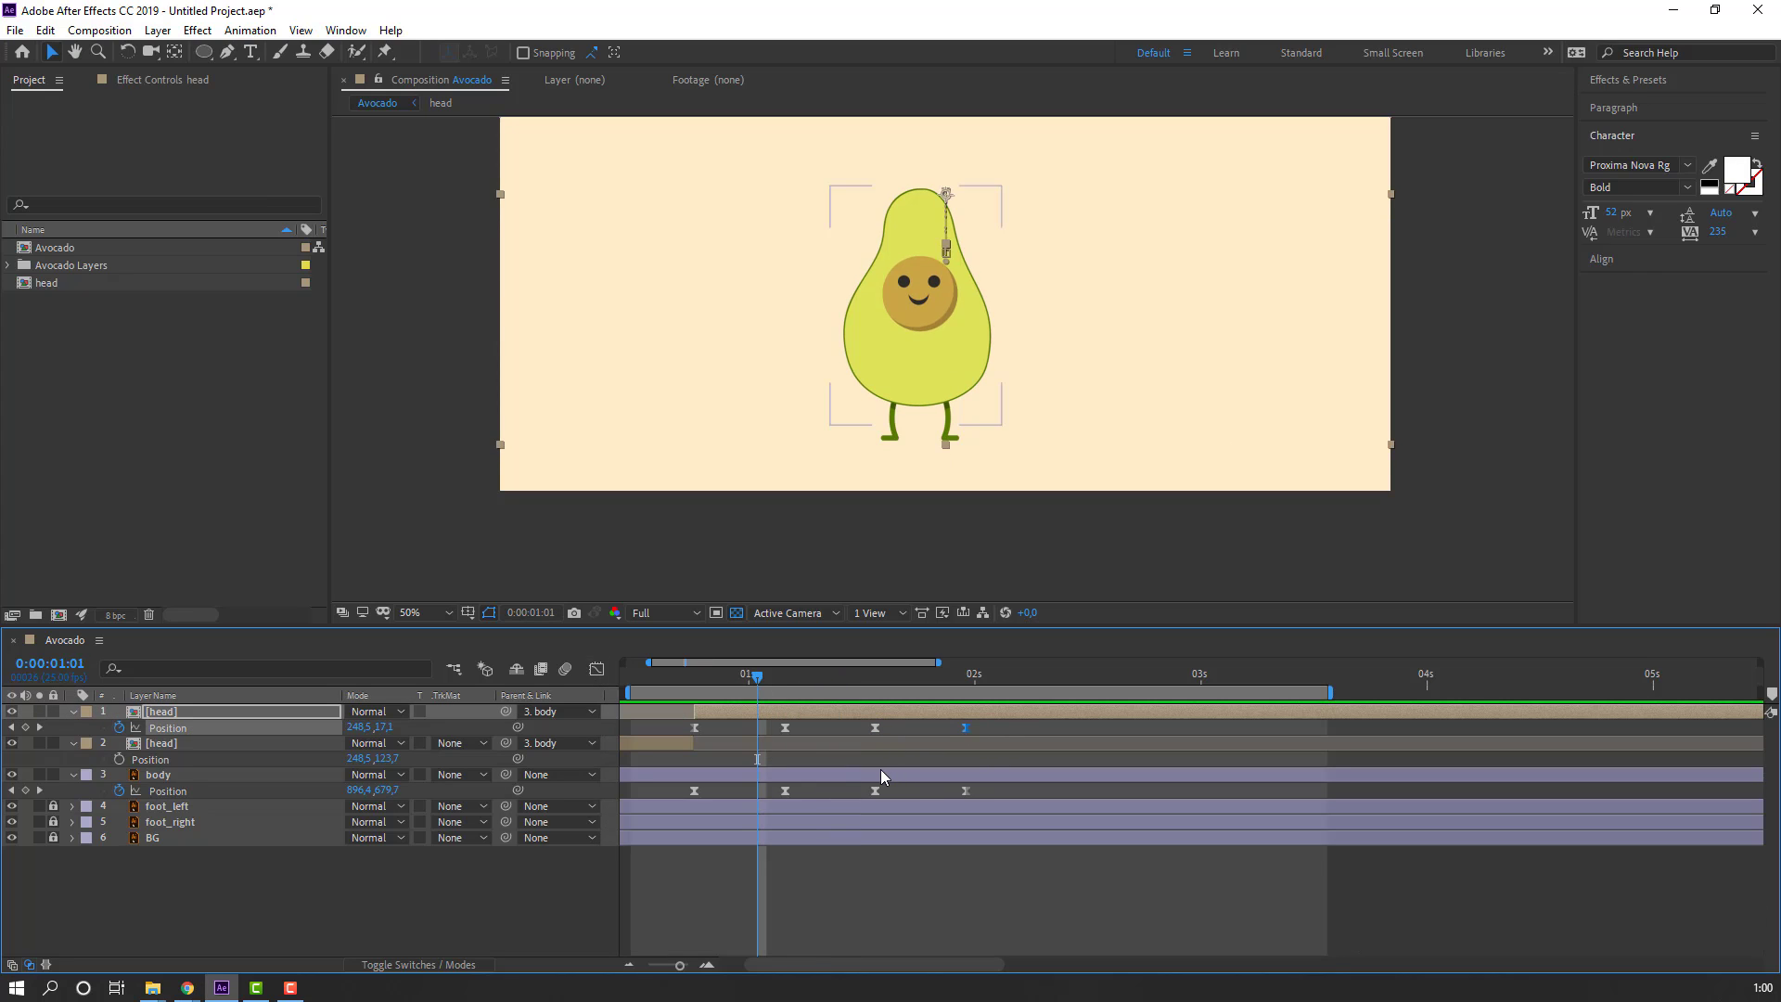
key(Delete)
key(space)
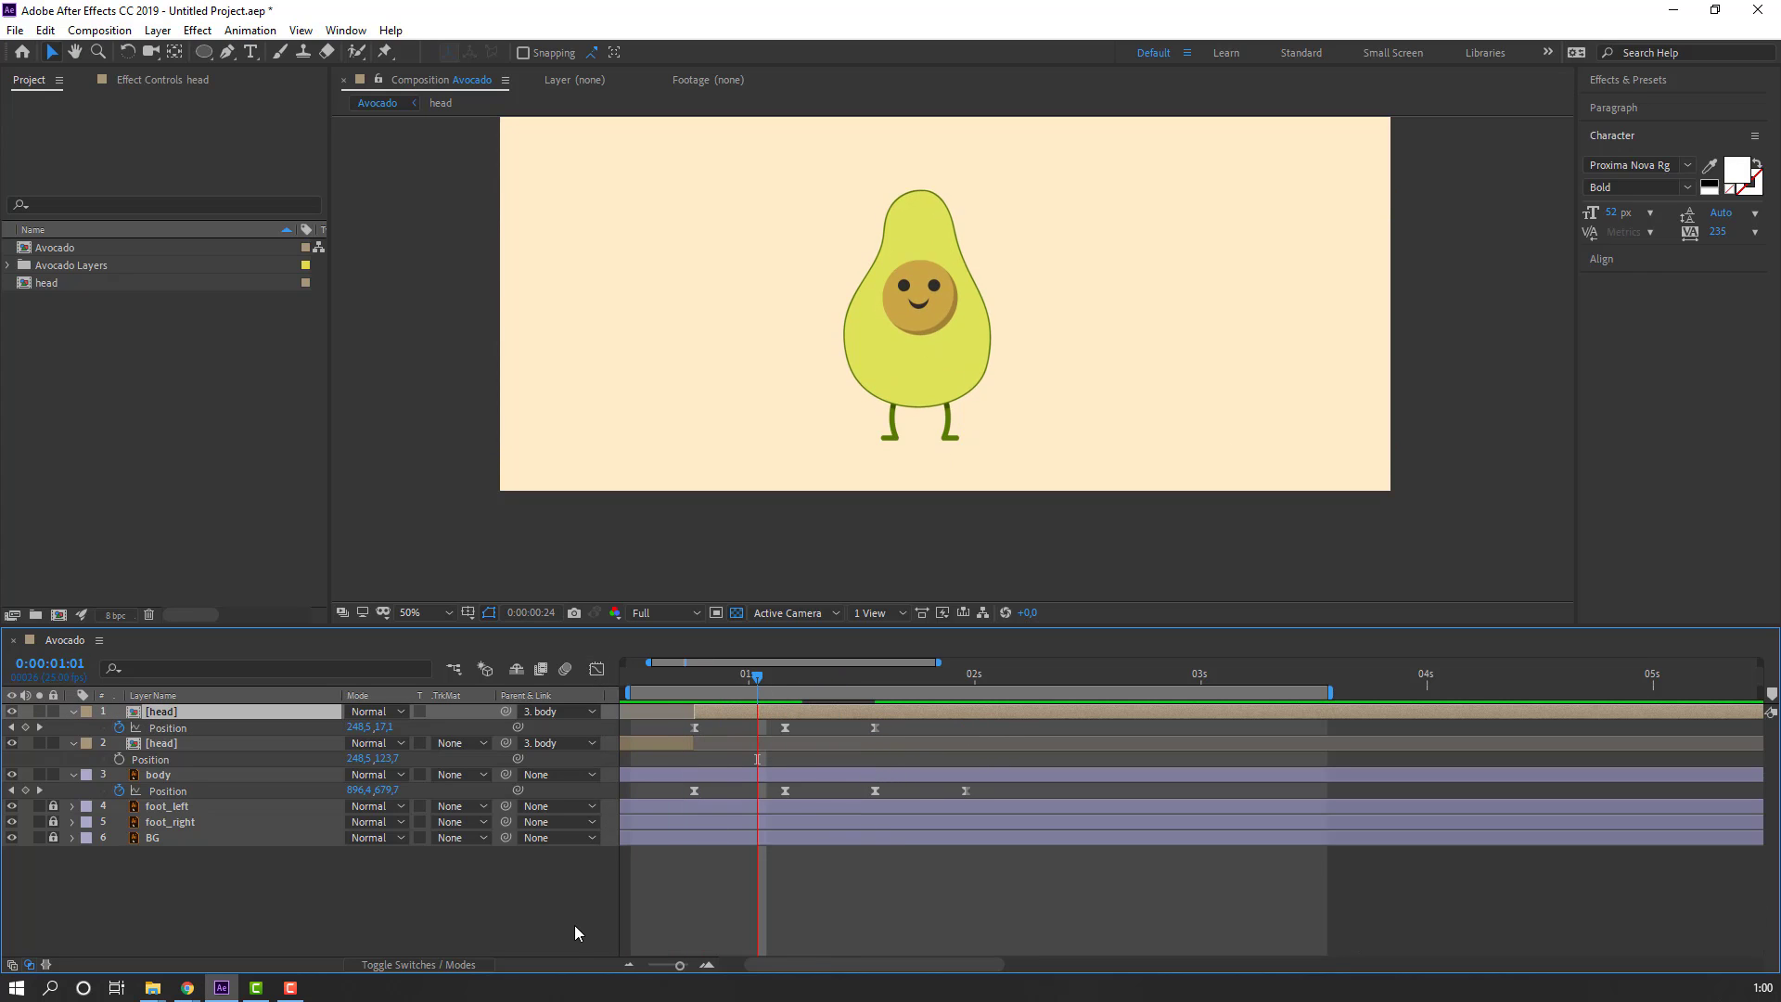
Step: Preview the bounce with the work area ending at 0:00:01:24, and extend the work area to about 6.7 s
click(966, 682)
key(n)
key(minus)
key(space)
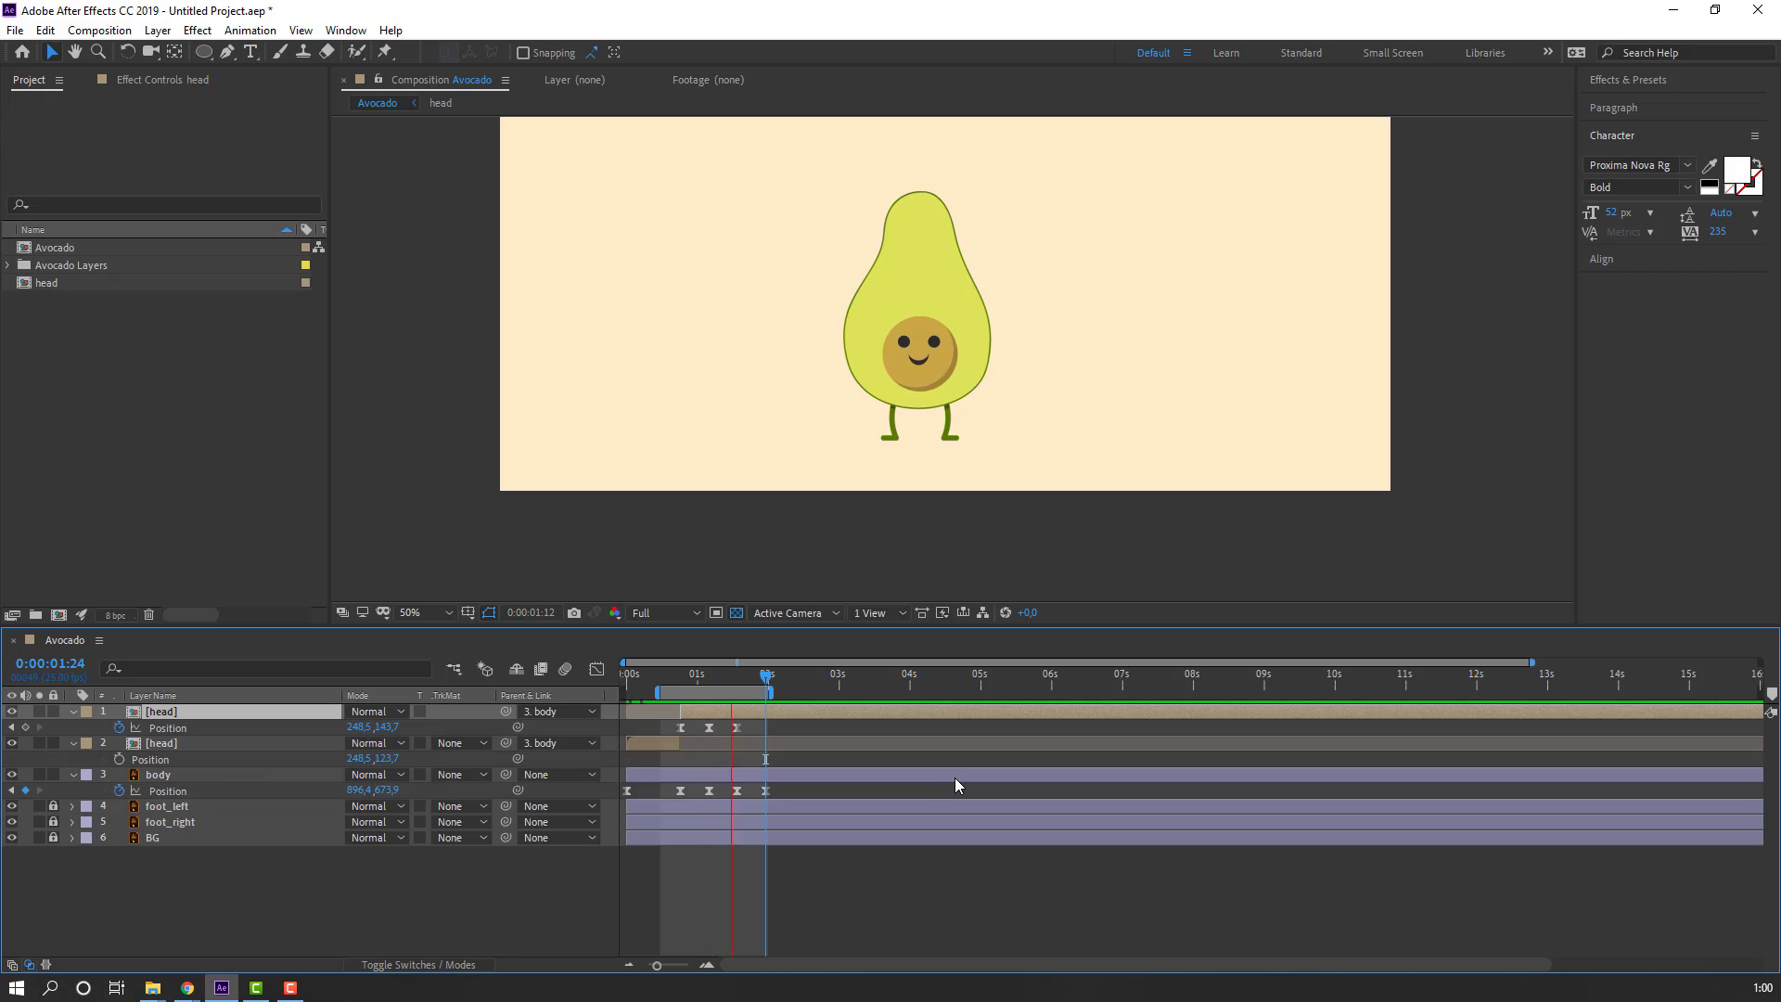
click(726, 683)
drag(796, 692, 1102, 692)
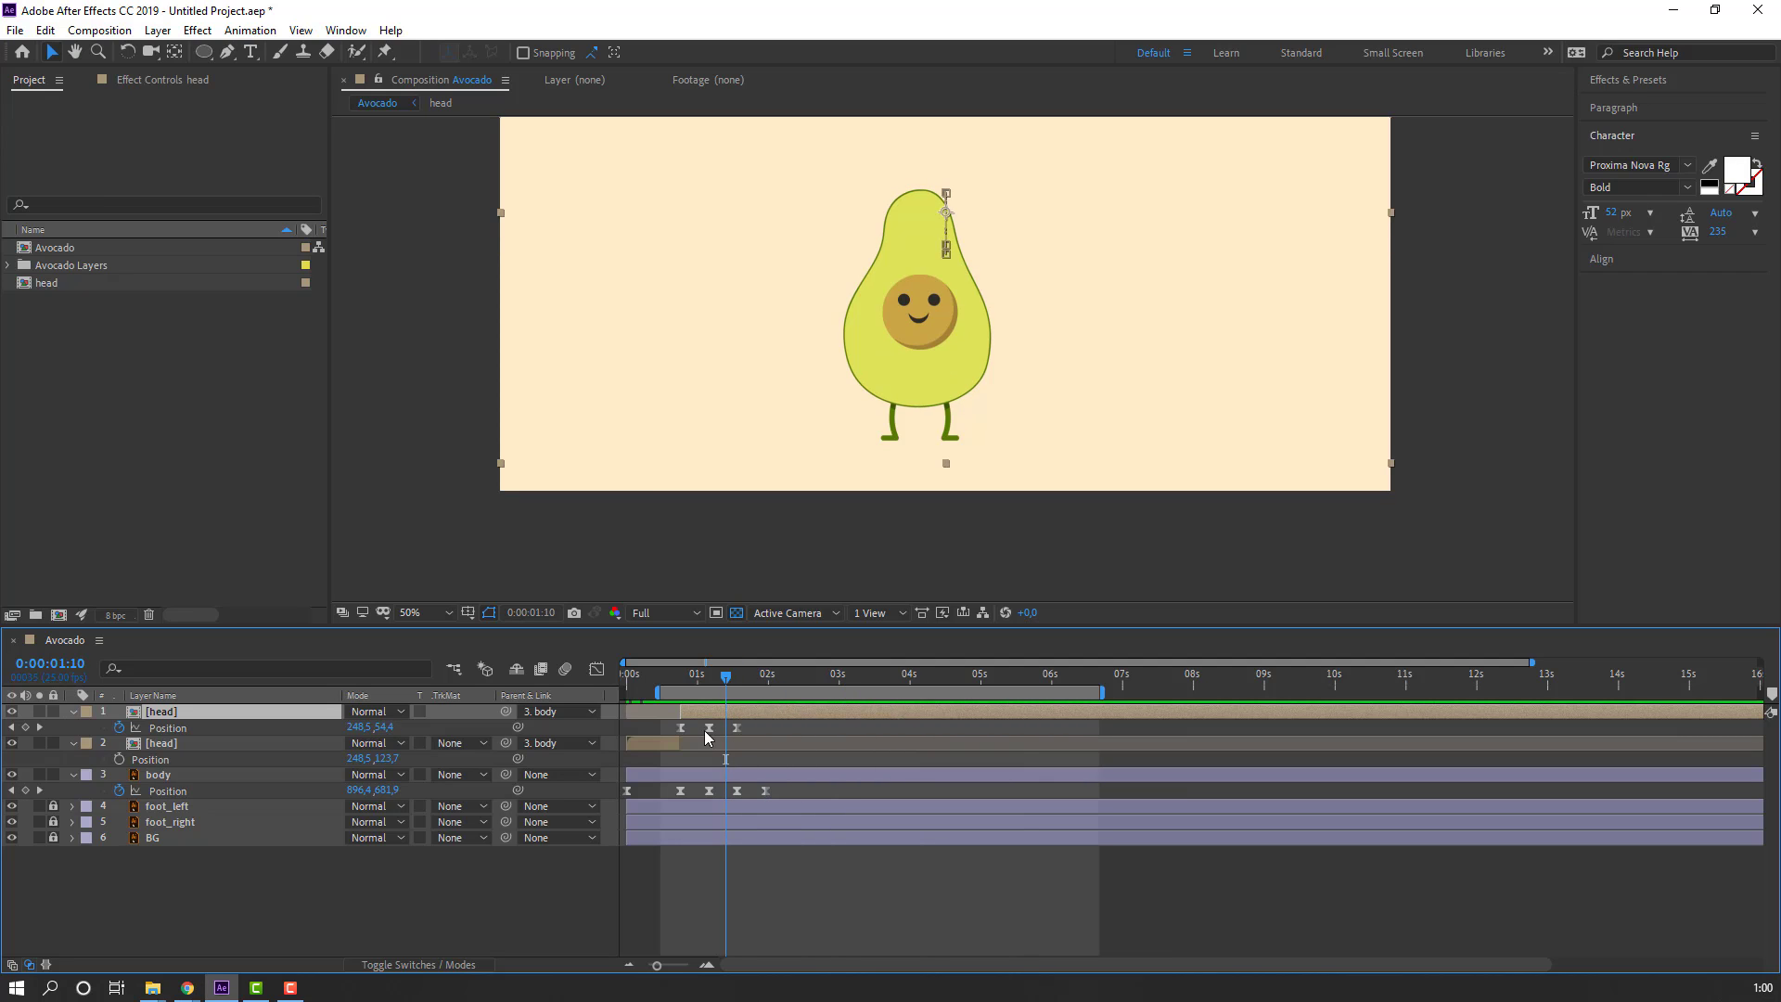
Step: Go to 0:00:00:19, open the head precomp and add a null object
click(682, 678)
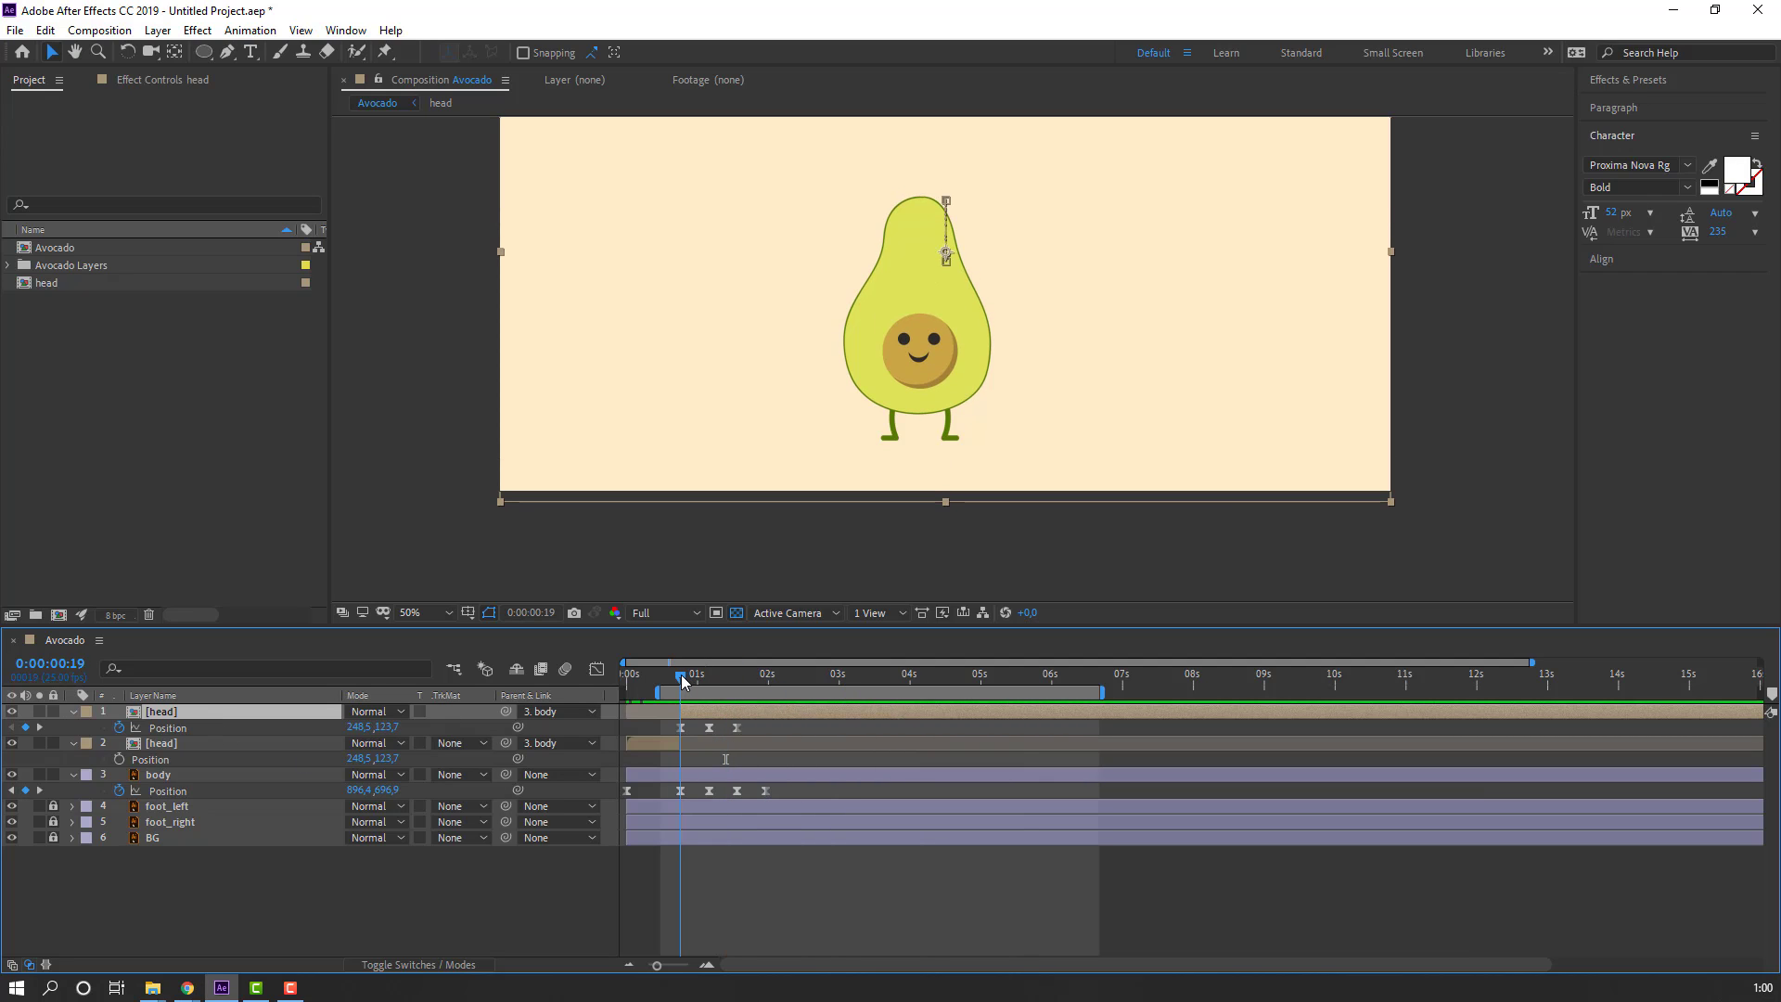
double_click(159, 712)
scroll(866, 389, up, 4)
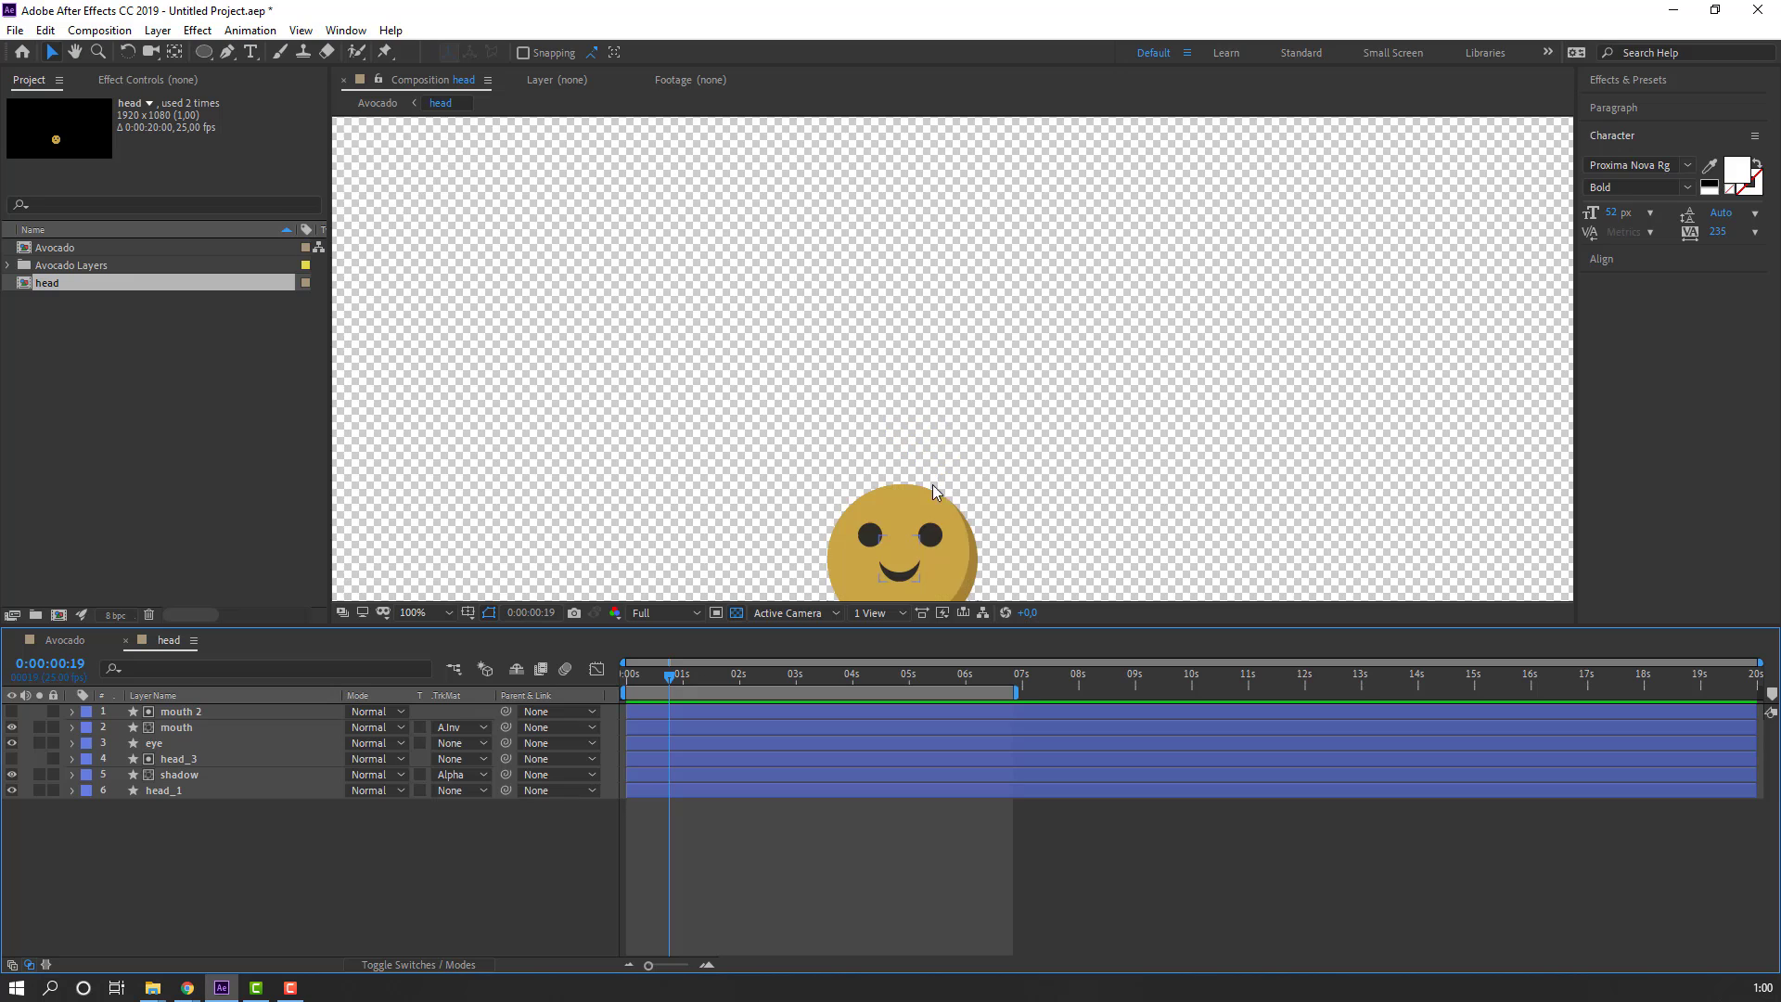
click(158, 30)
mouse_move(371, 52)
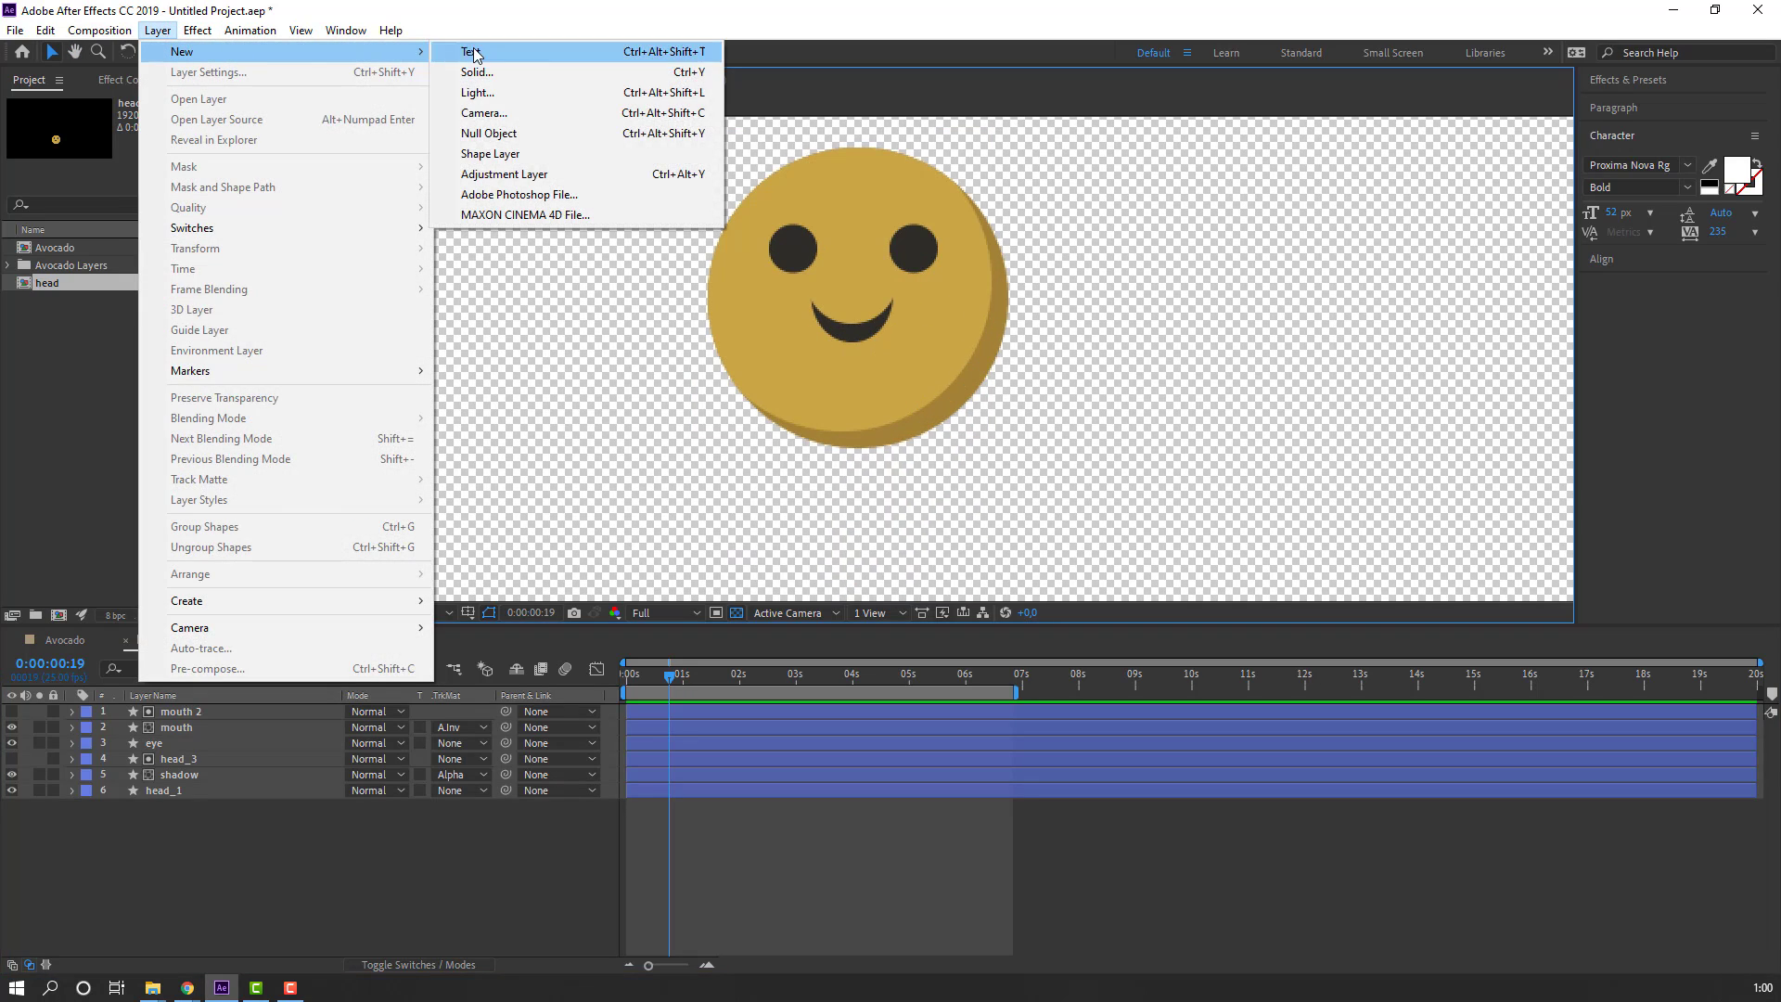
click(489, 132)
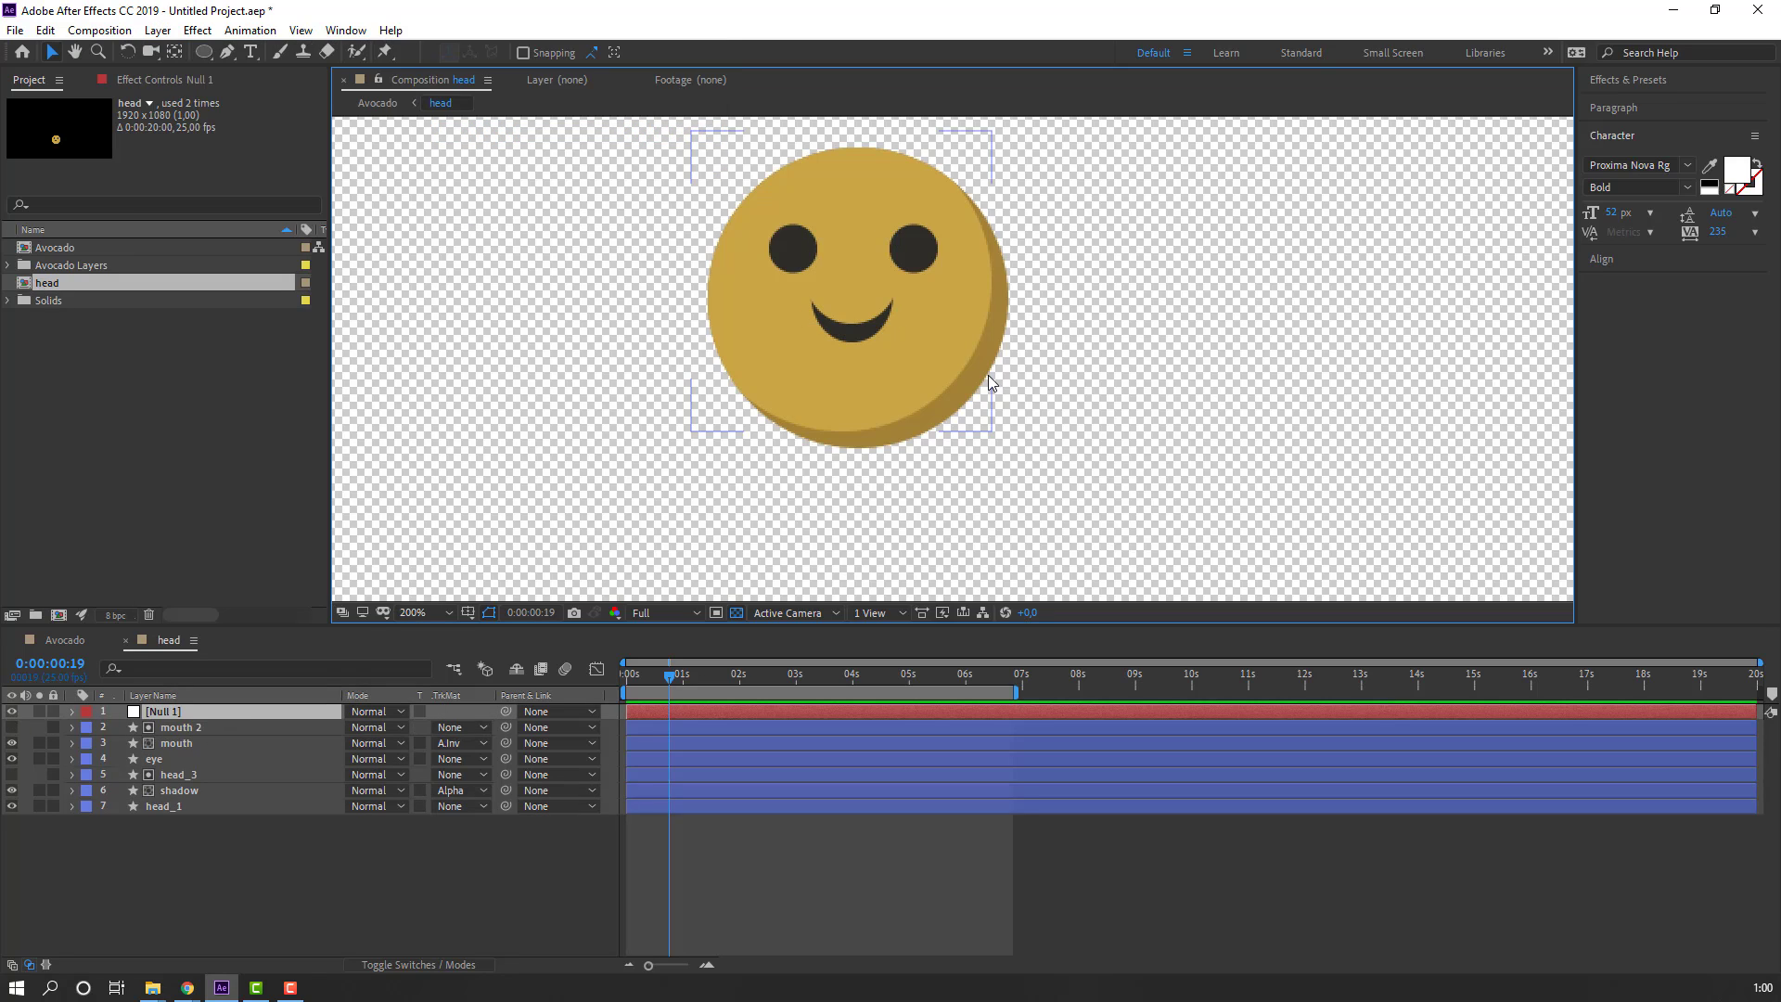
Step: Move the null onto the face, centre its anchor point within it and align it with the middle of the head circle
scroll(1003, 424, down, 1)
drag(1018, 162, 930, 319)
scroll(929, 366, up, 1)
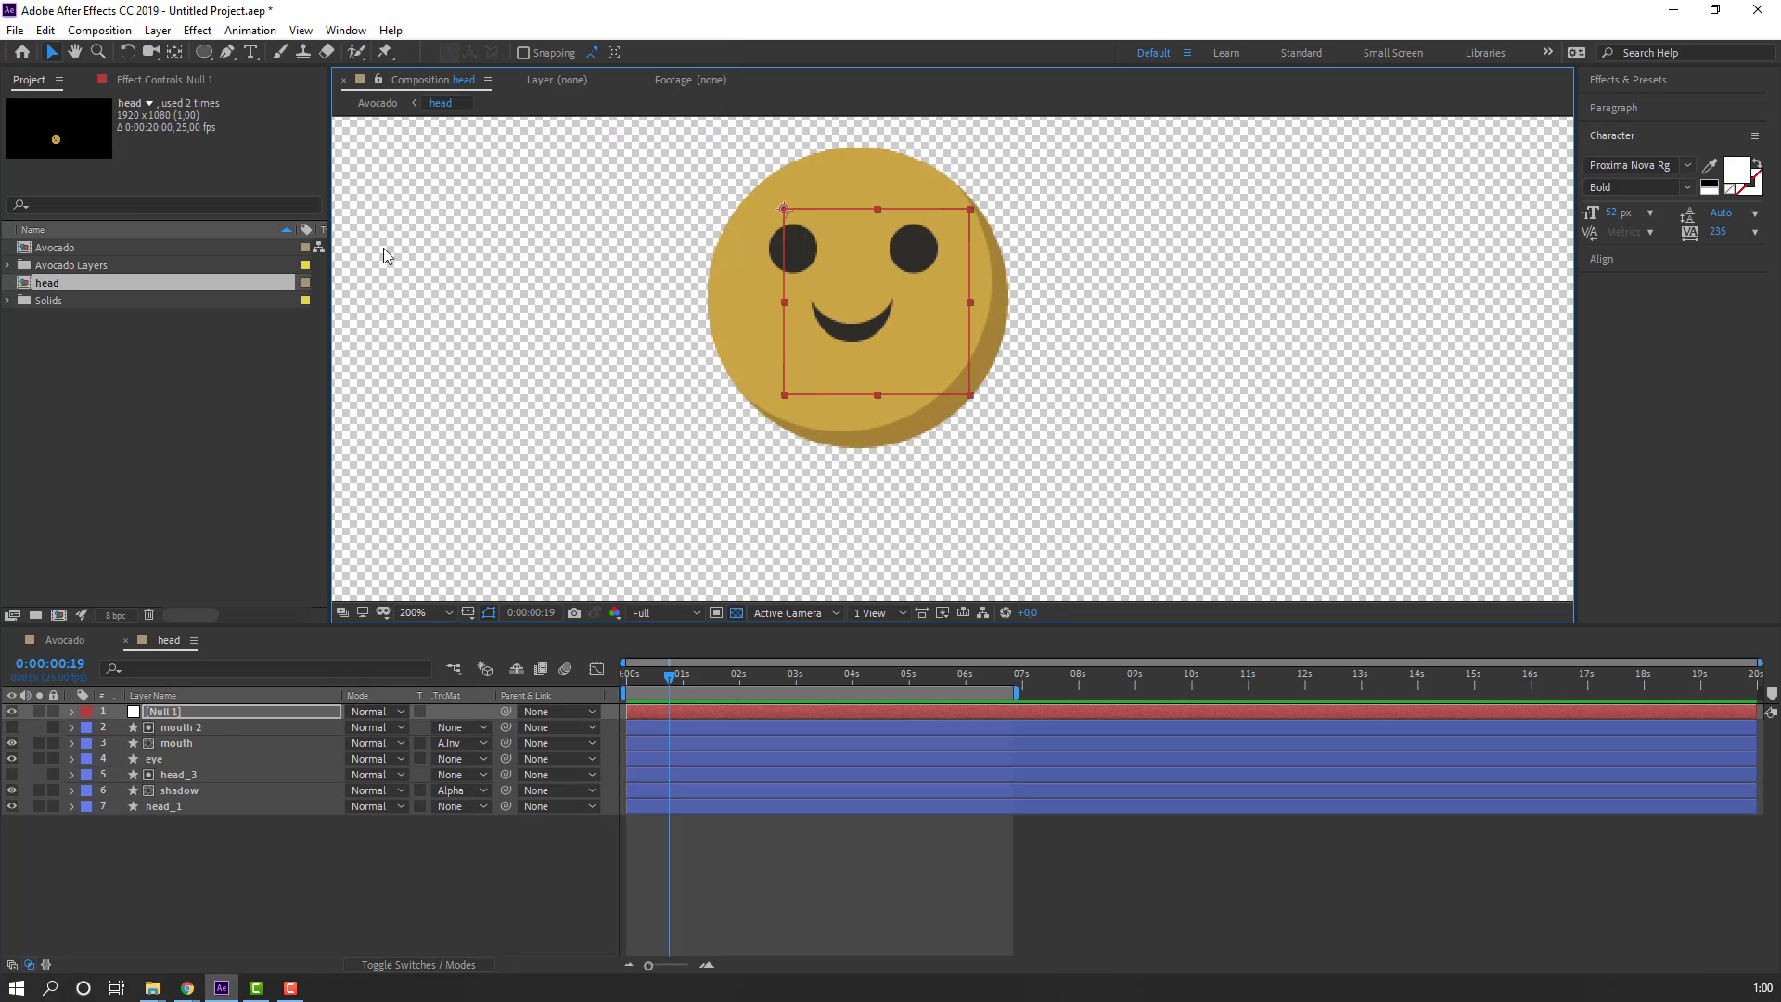
click(173, 52)
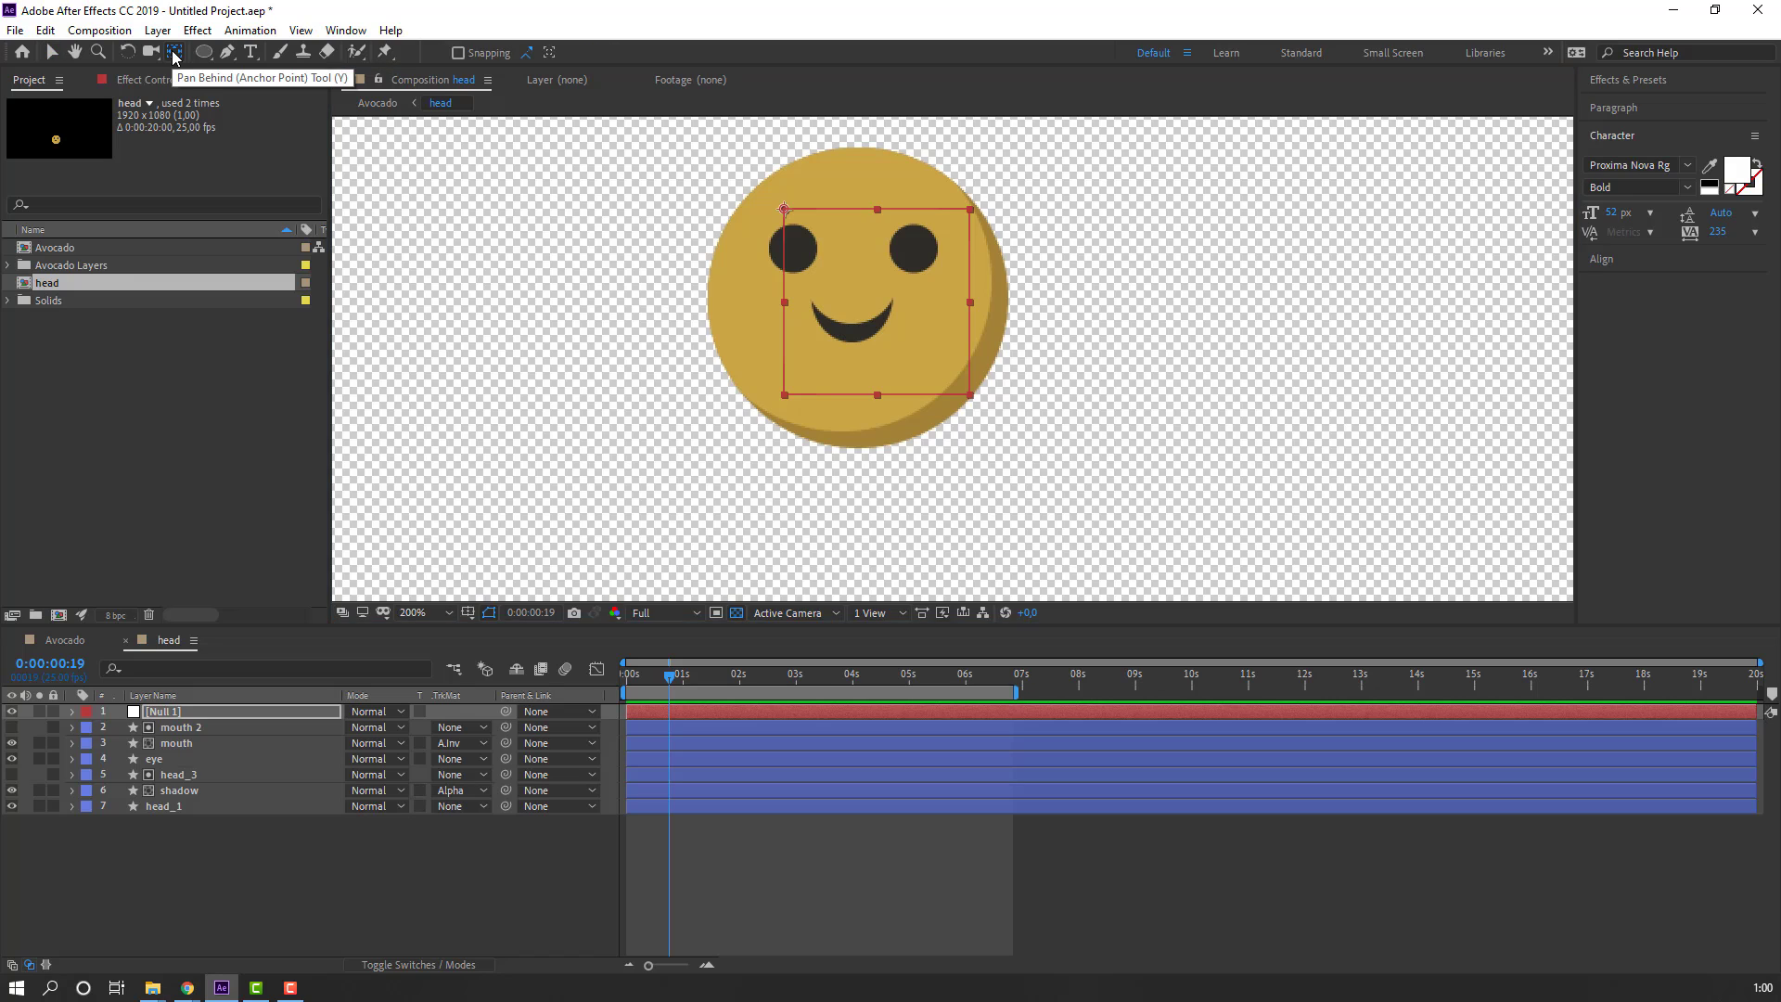
key(ctrl+alt+Home)
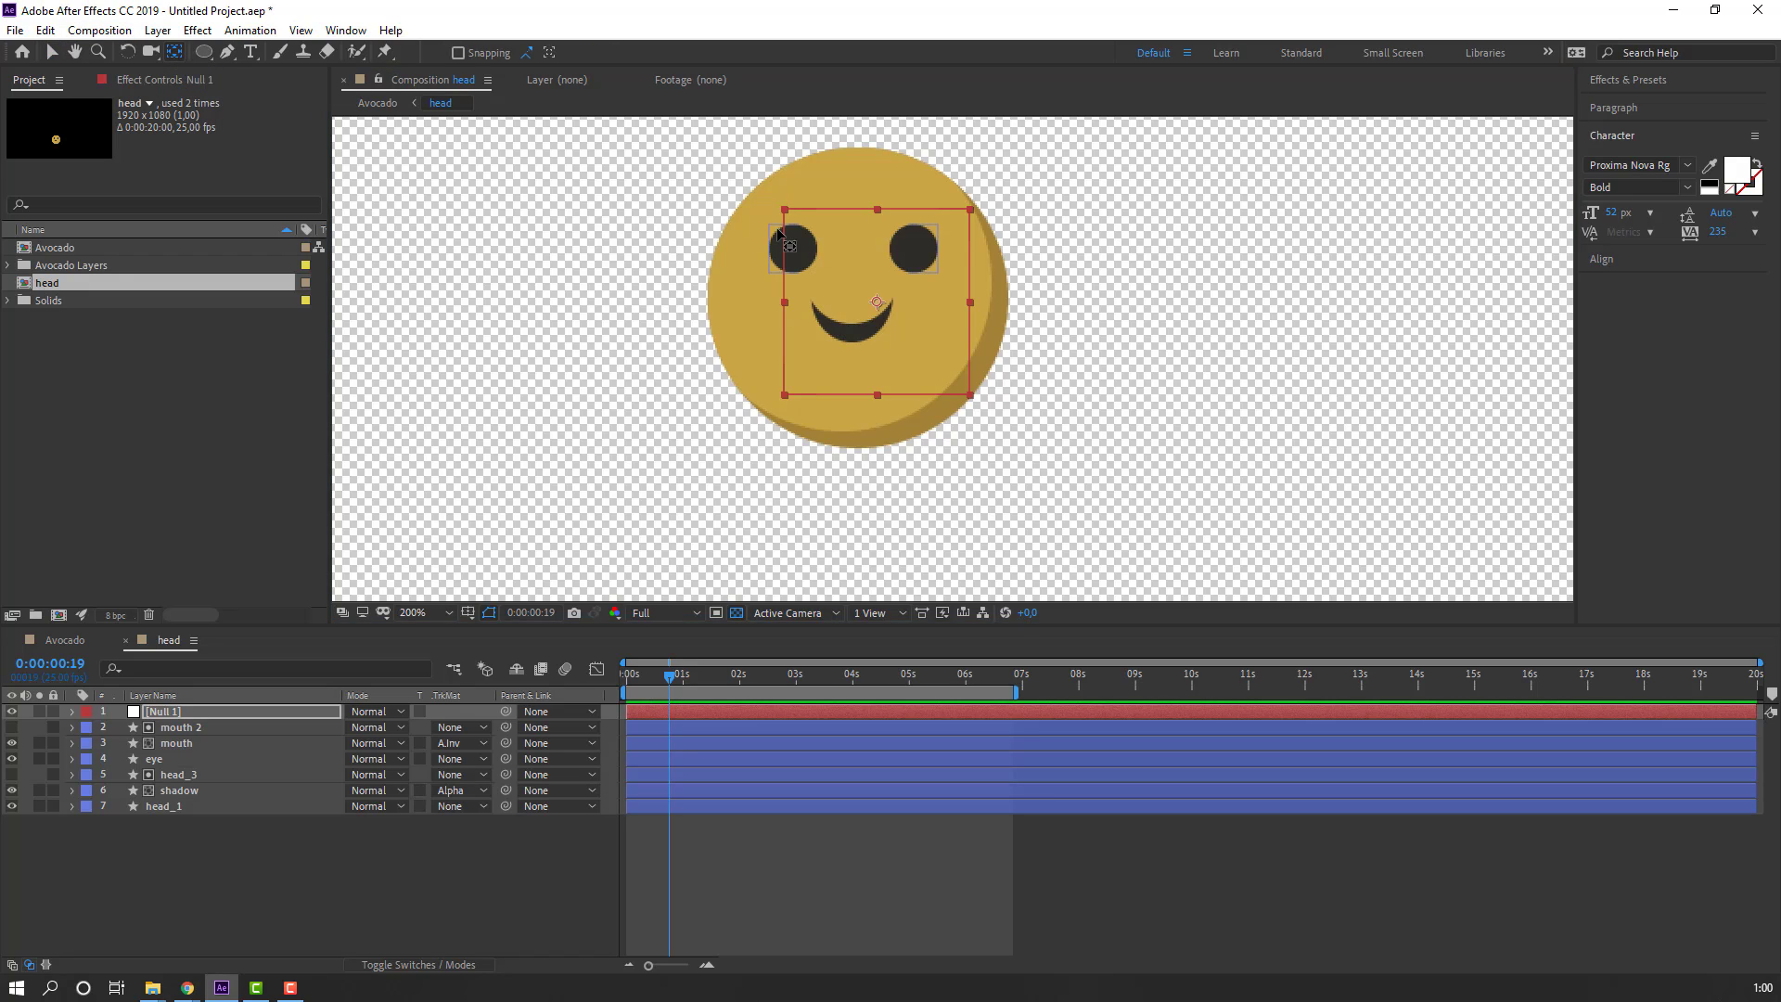
click(53, 55)
drag(913, 320, 897, 316)
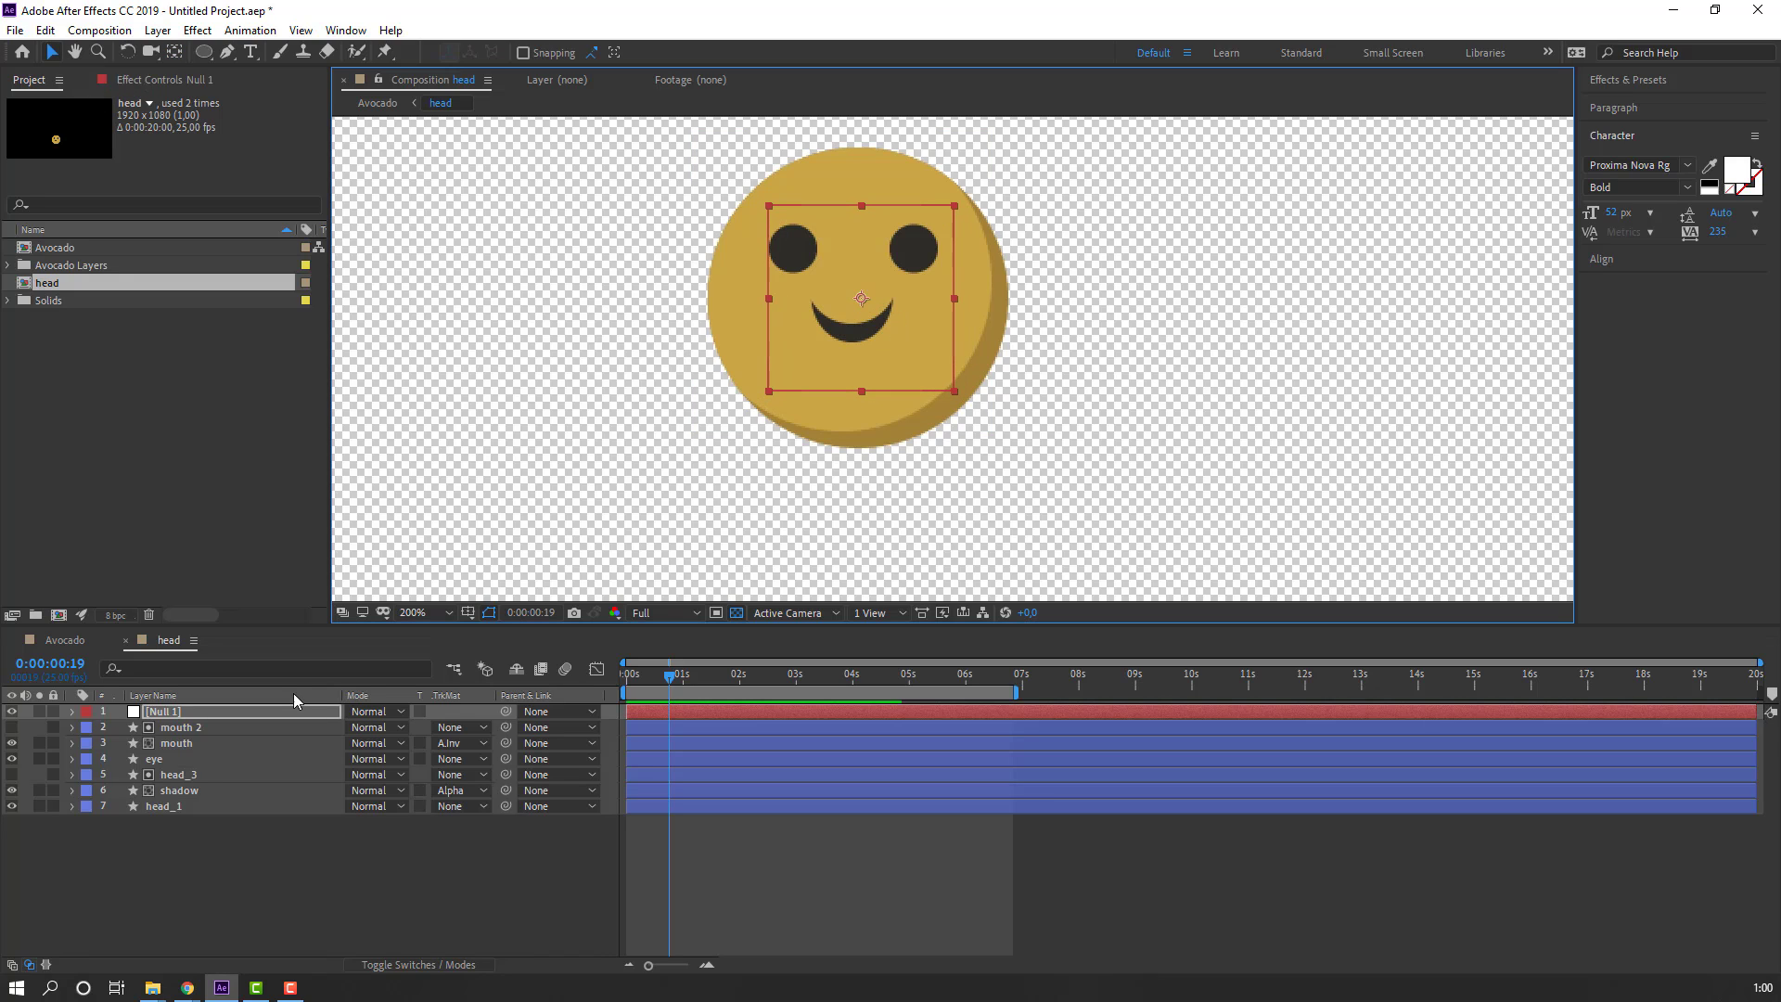
Step: Parent the mouth 2, mouth and eye layers to Null 1
click(199, 731)
shift+click(186, 748)
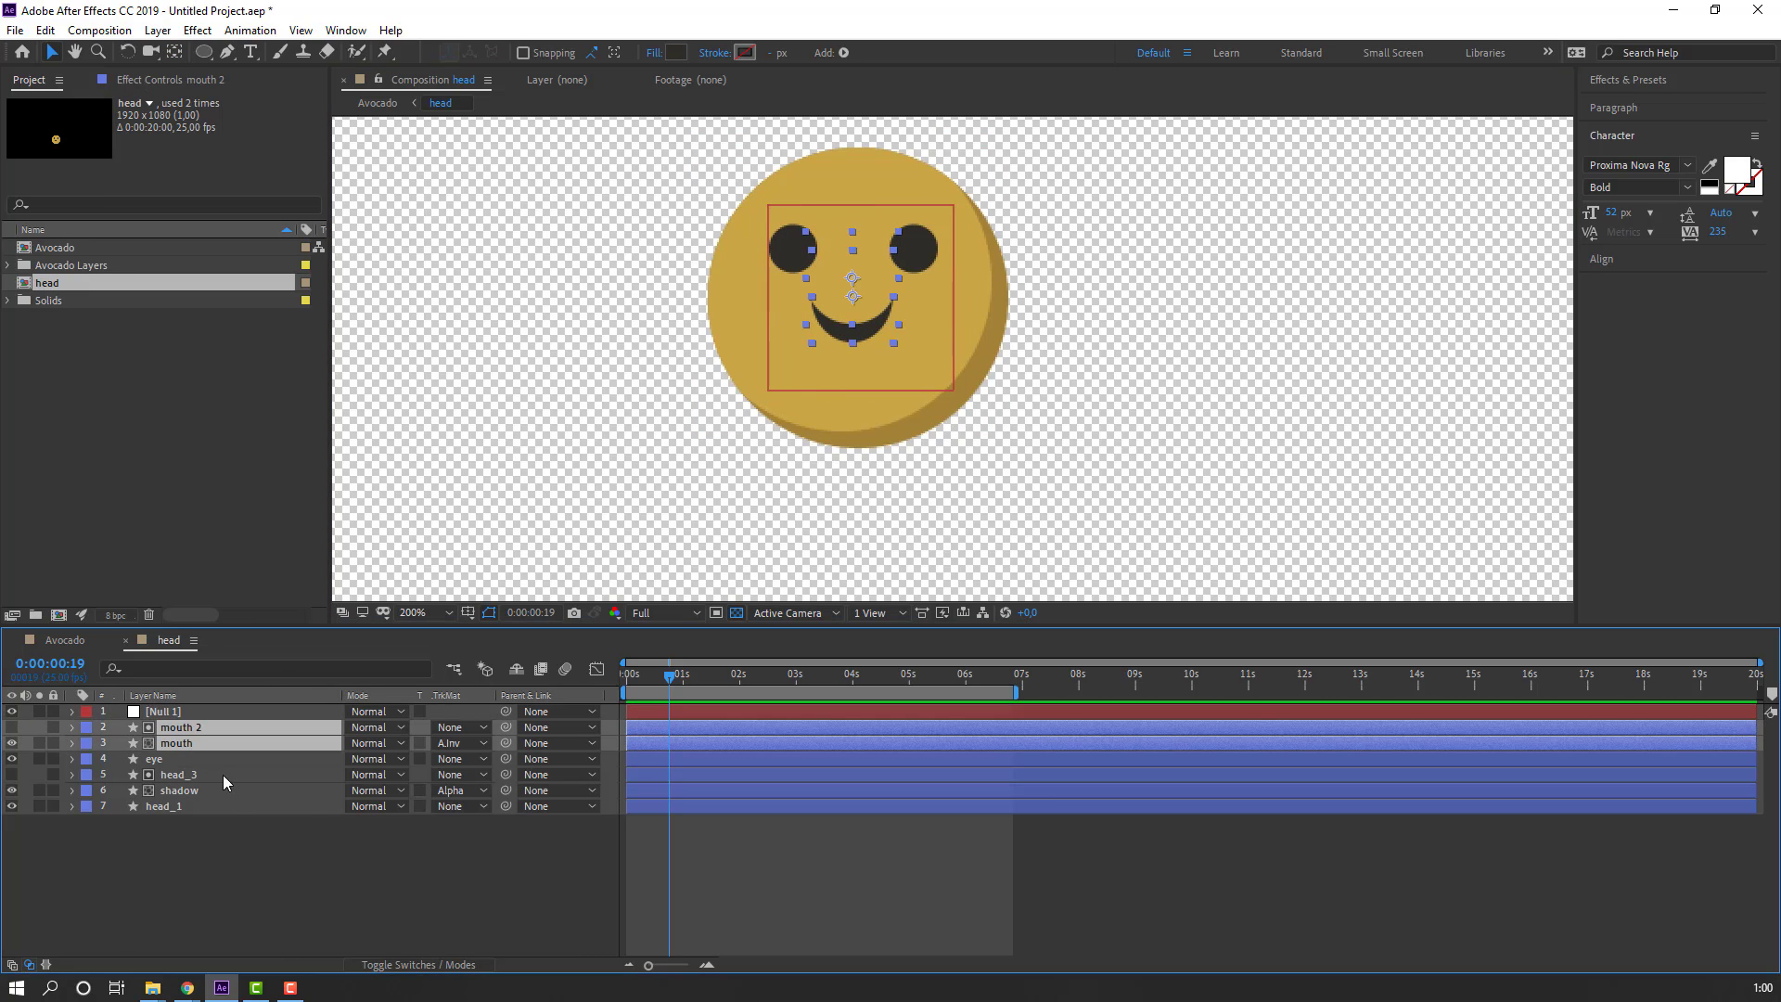
shift+click(155, 761)
drag(506, 727, 172, 722)
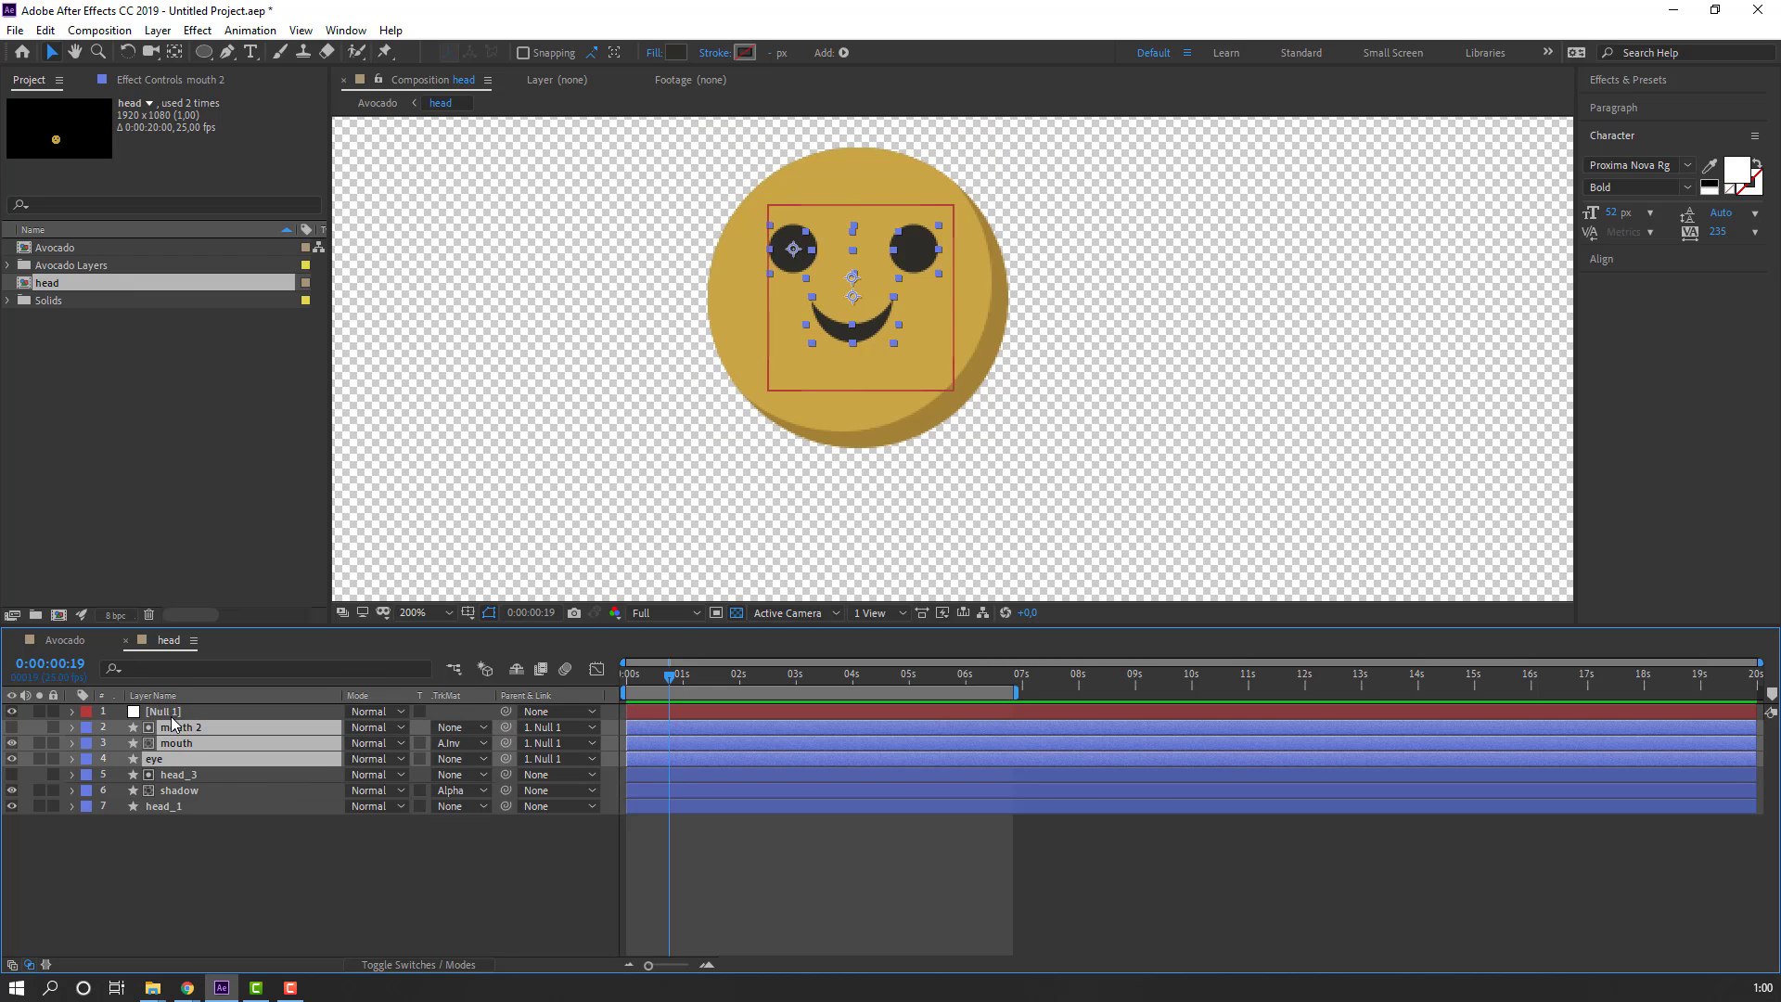
Step: Move the null slightly down to 906.5, 762.5 and set its first Position keyframe at 0:00:00:19
click(162, 721)
key(p)
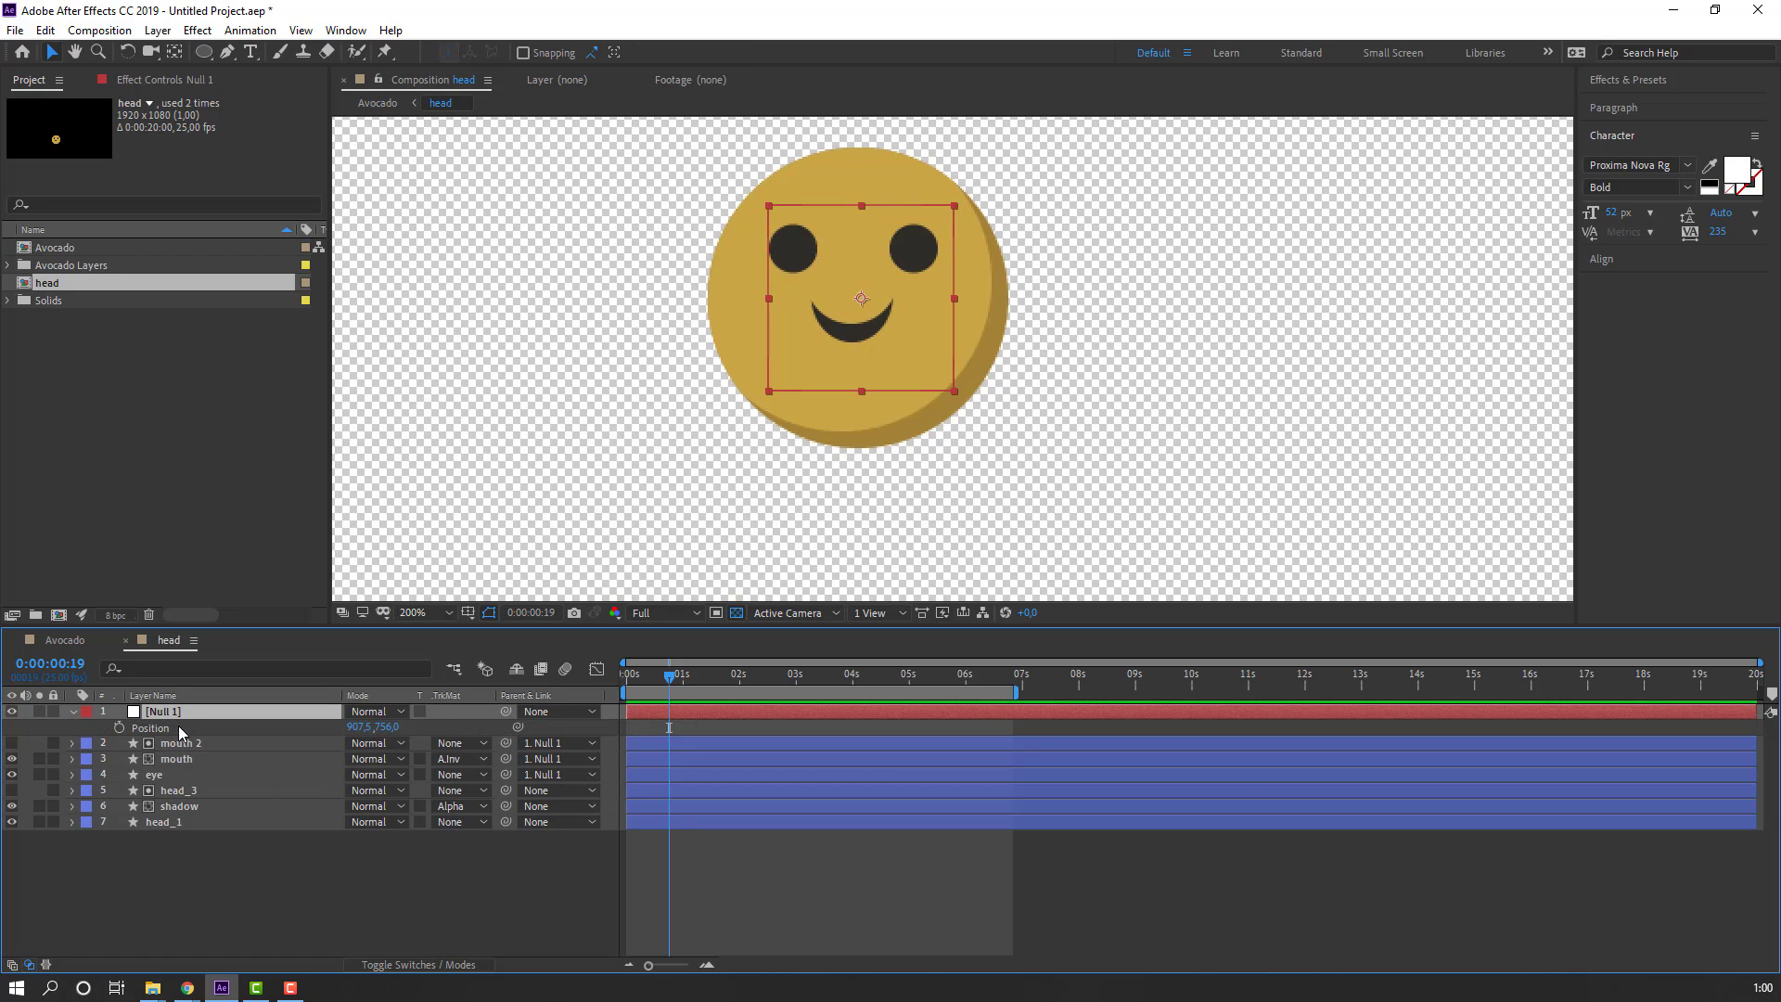
drag(909, 293, 907, 305)
click(118, 727)
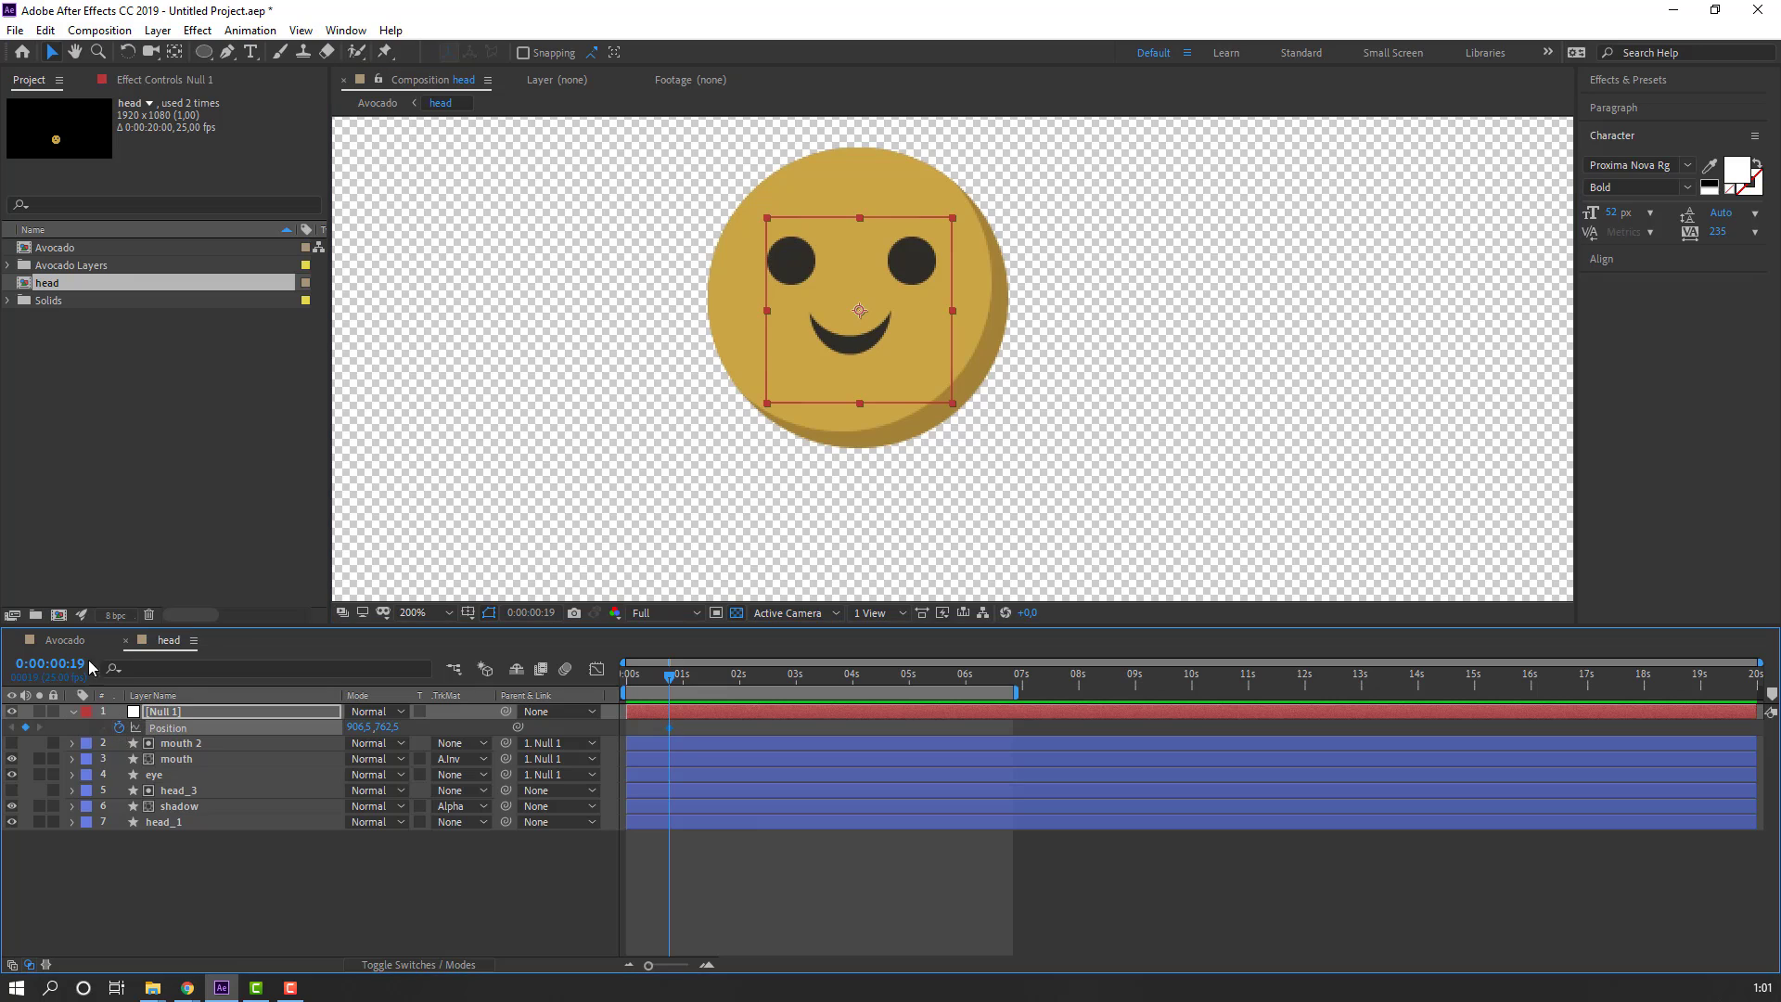
Step: Go to the head's jump peak at 0:00:01:04 and raise the null to Y position 734.5 in the head precomp
click(63, 639)
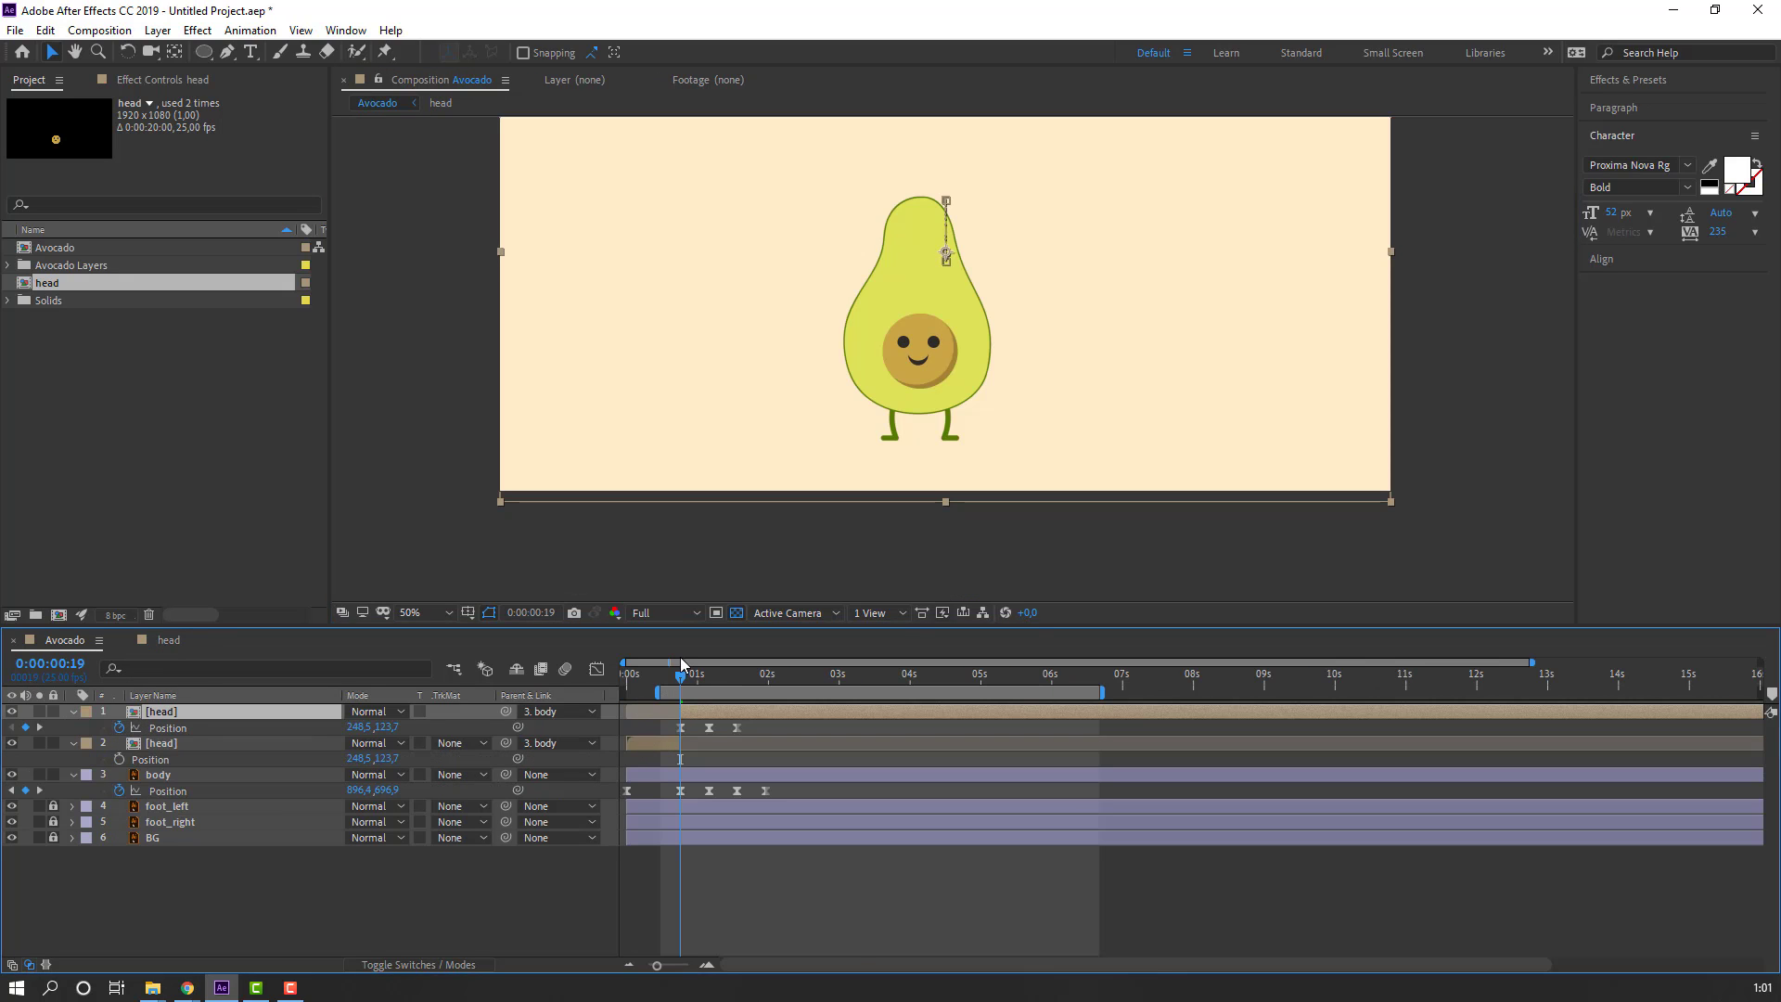
drag(689, 682, 711, 682)
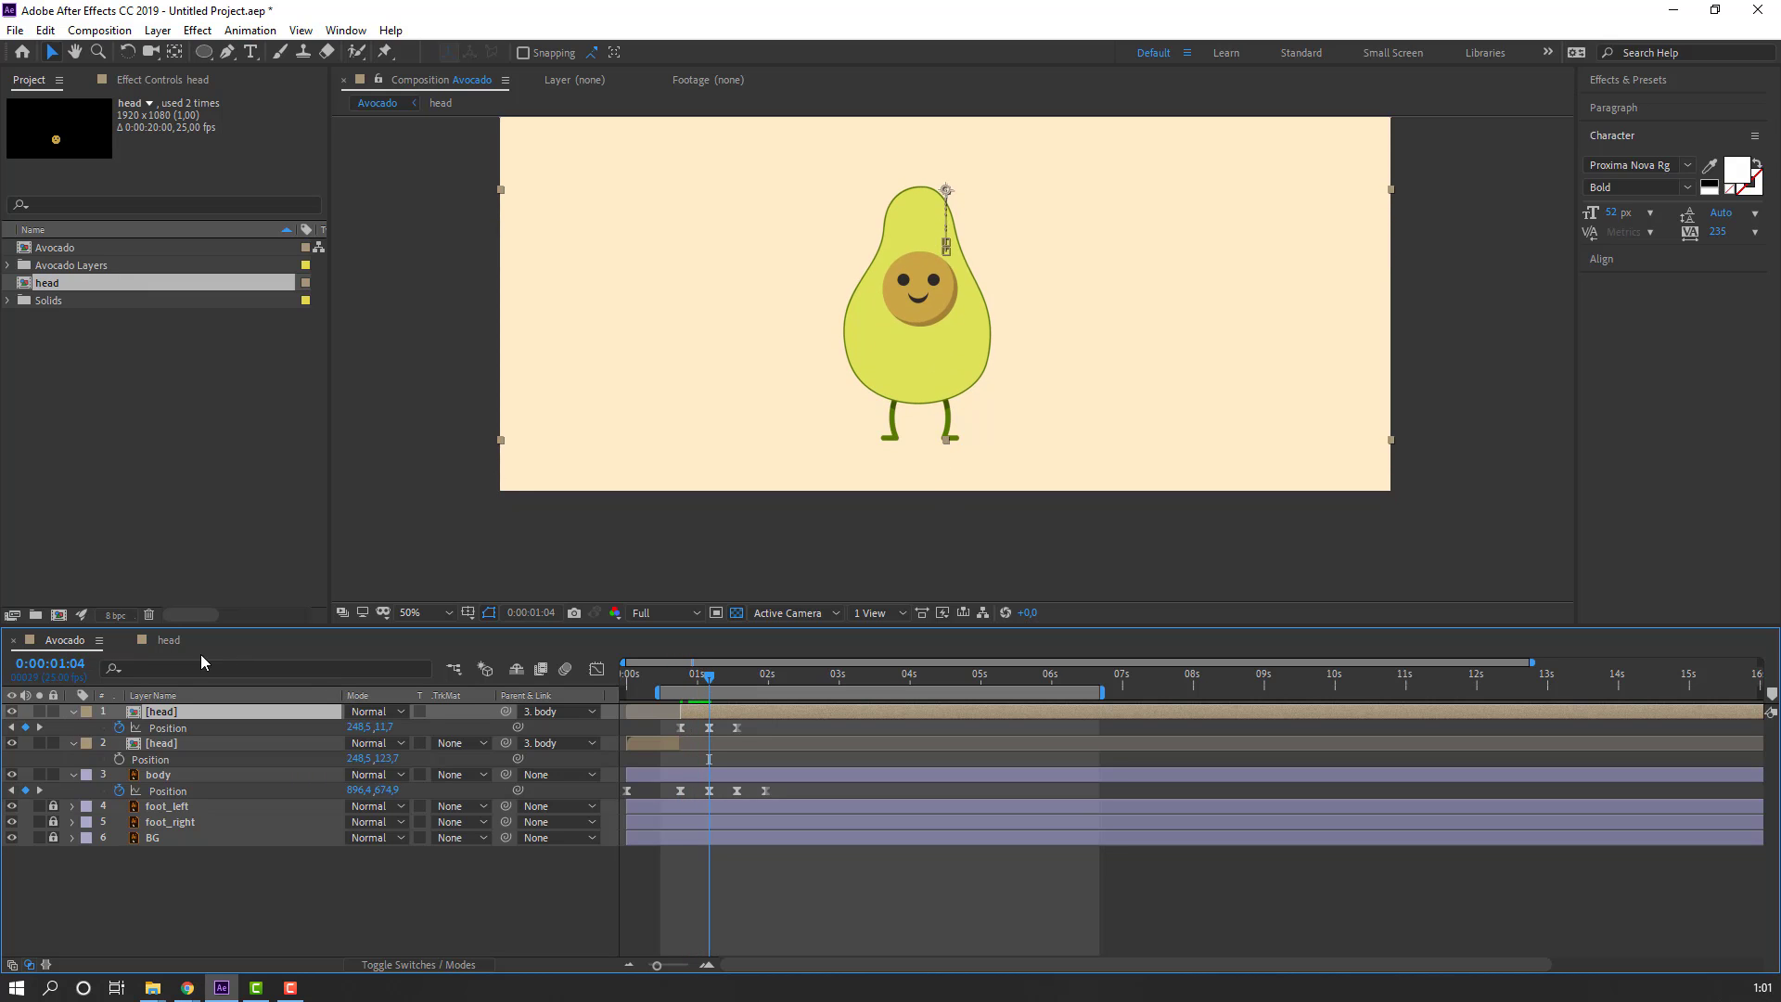
click(163, 642)
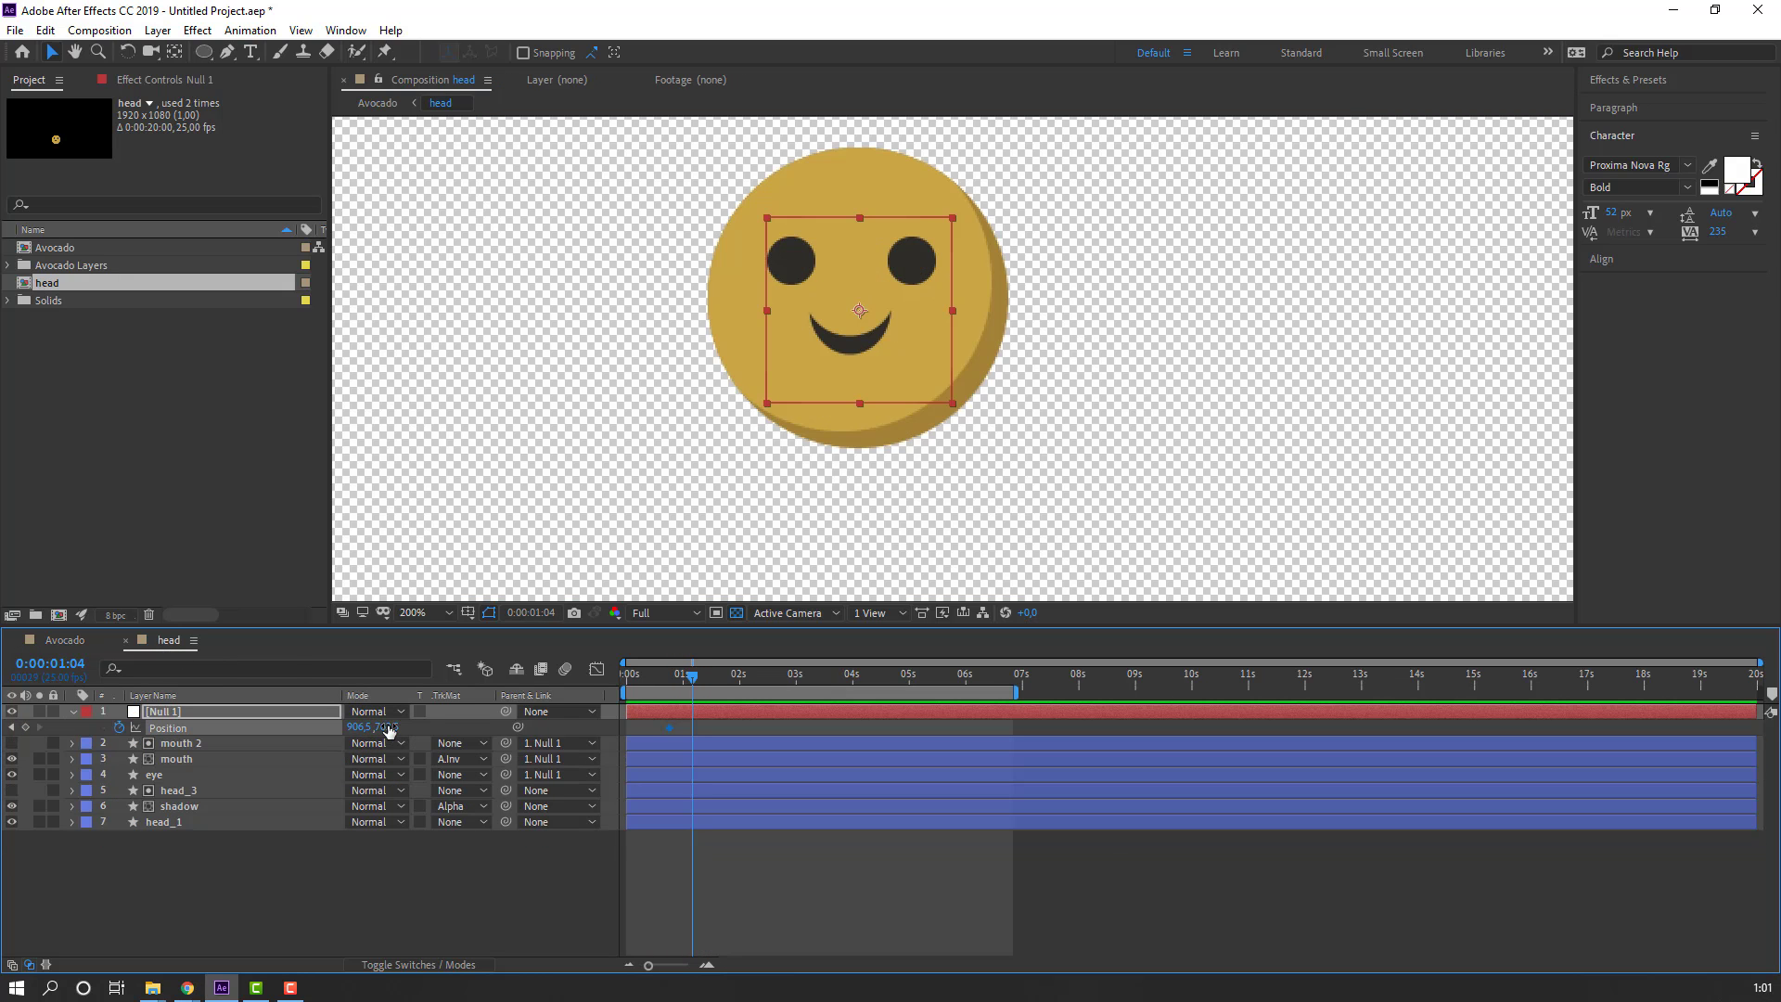
drag(389, 731, 359, 733)
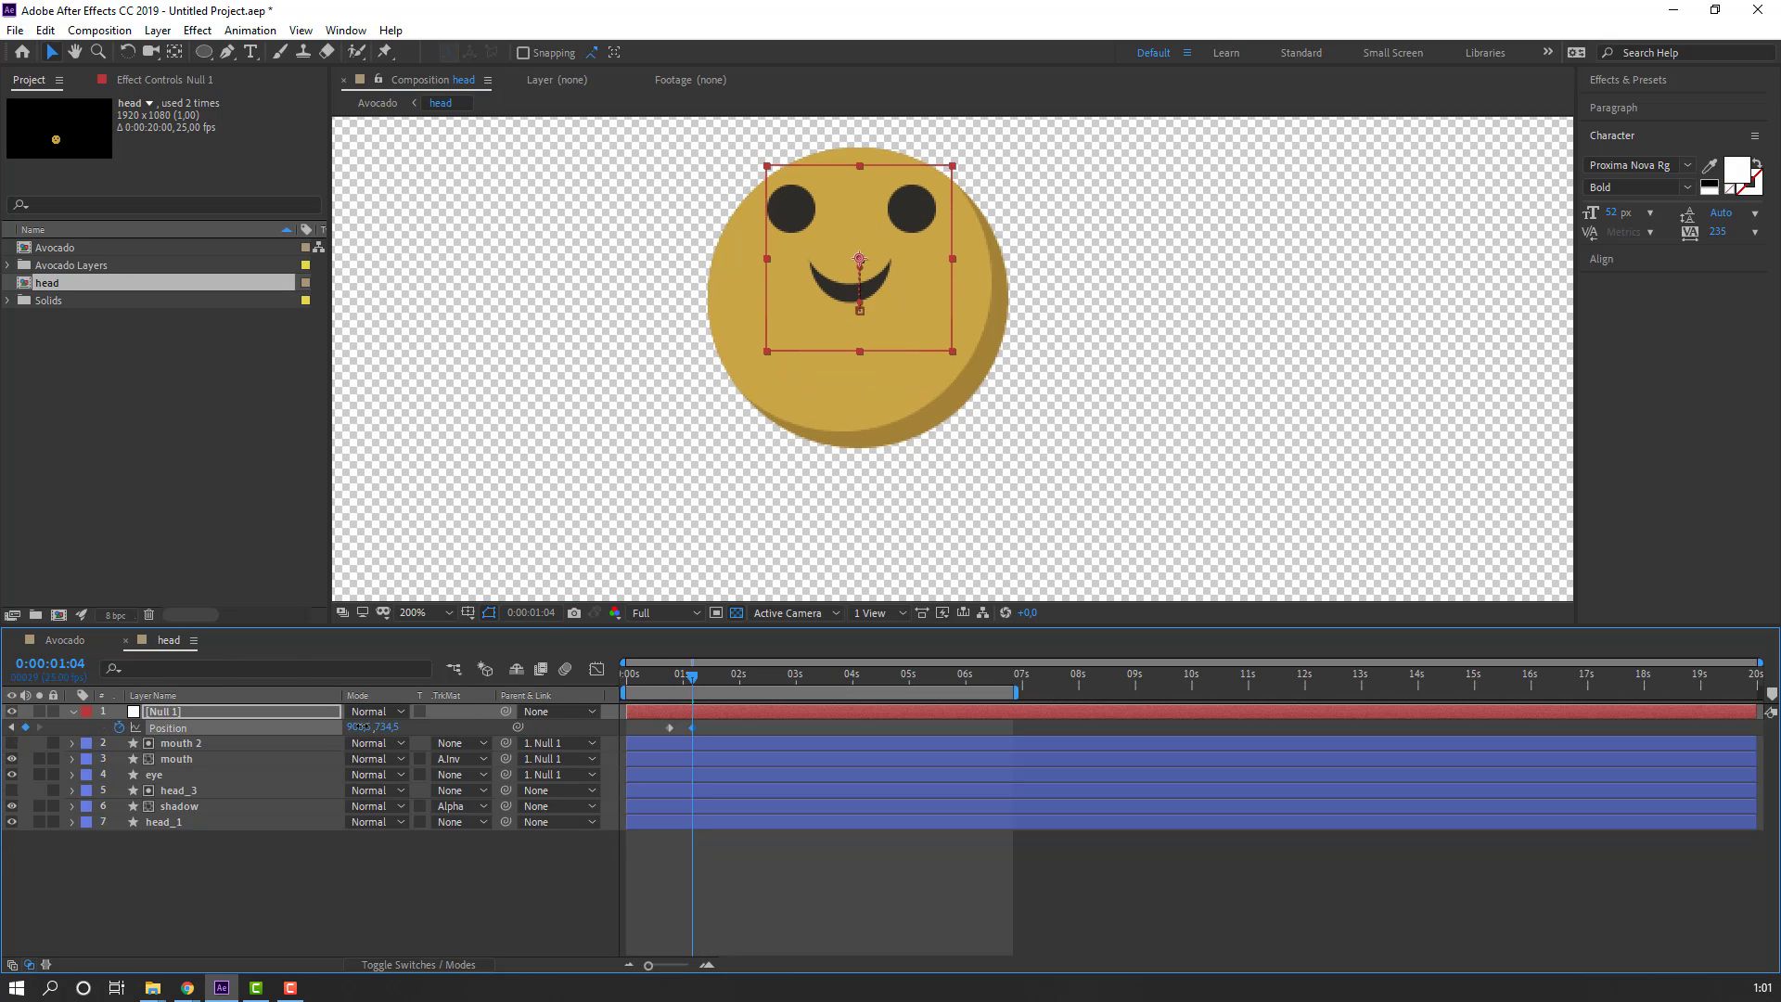
Step: Go to the head's landing keyframe at 0:00:01:14 and give the null its starting Position of 906.5, 762.5 there
click(65, 640)
drag(716, 684, 738, 685)
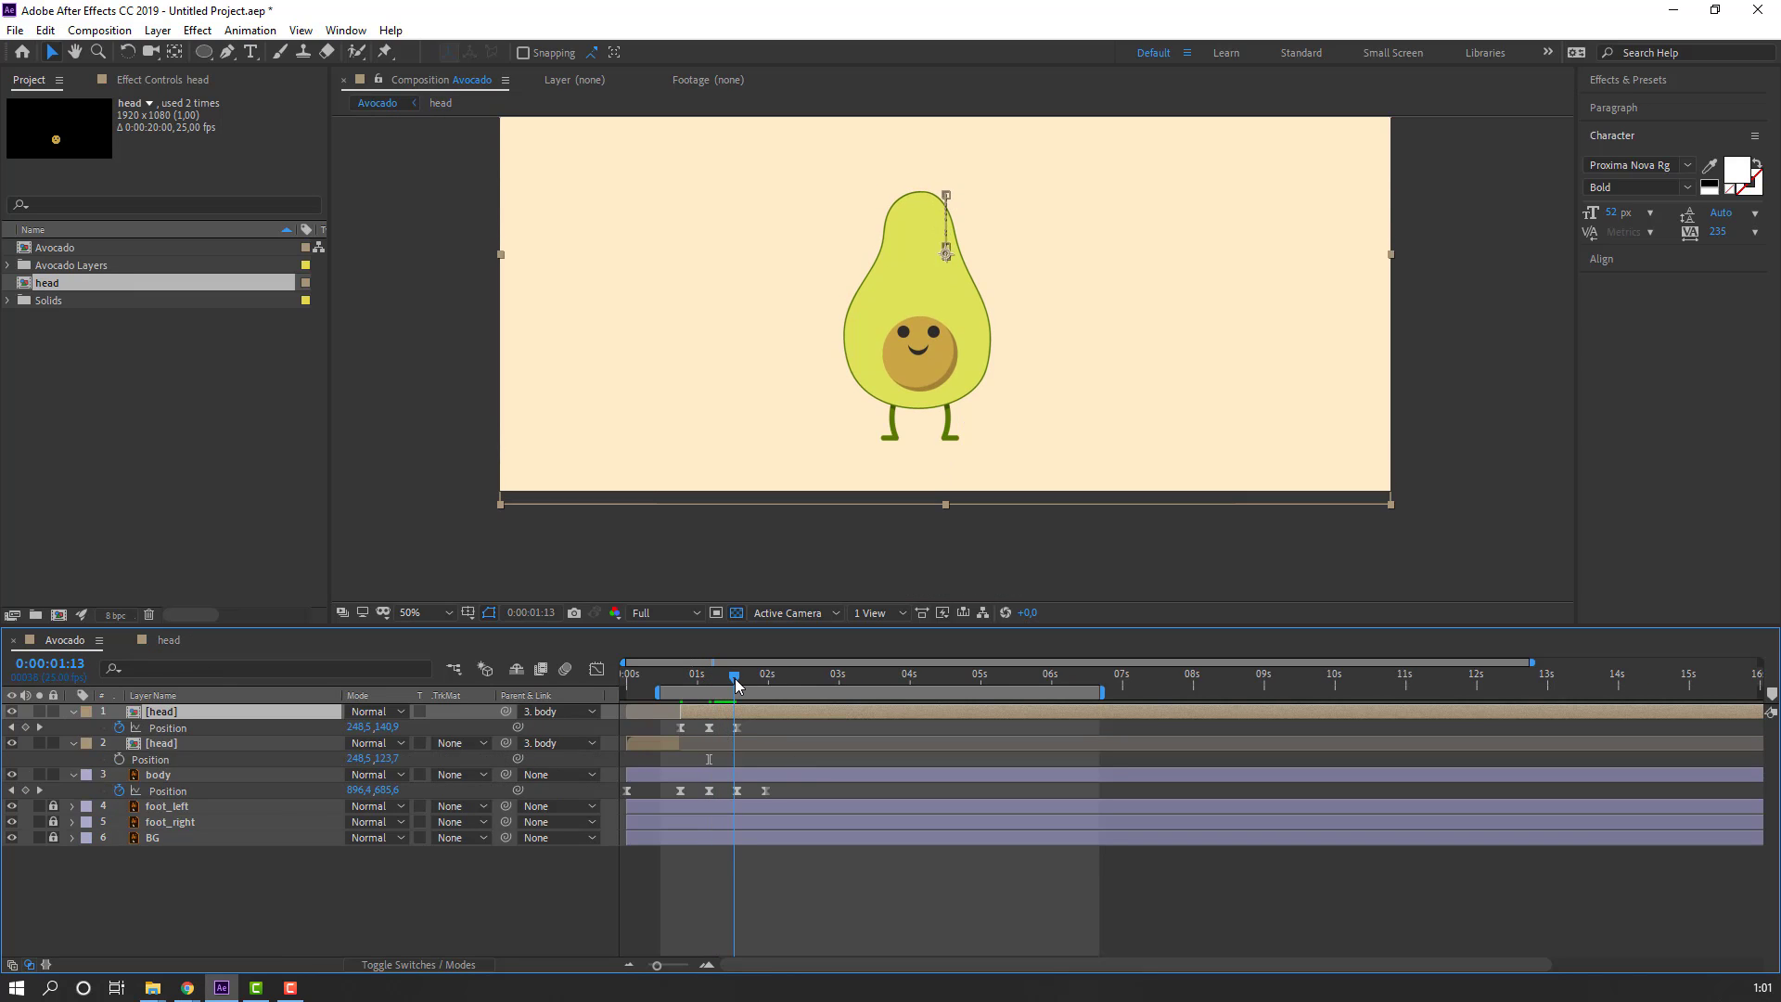
click(168, 640)
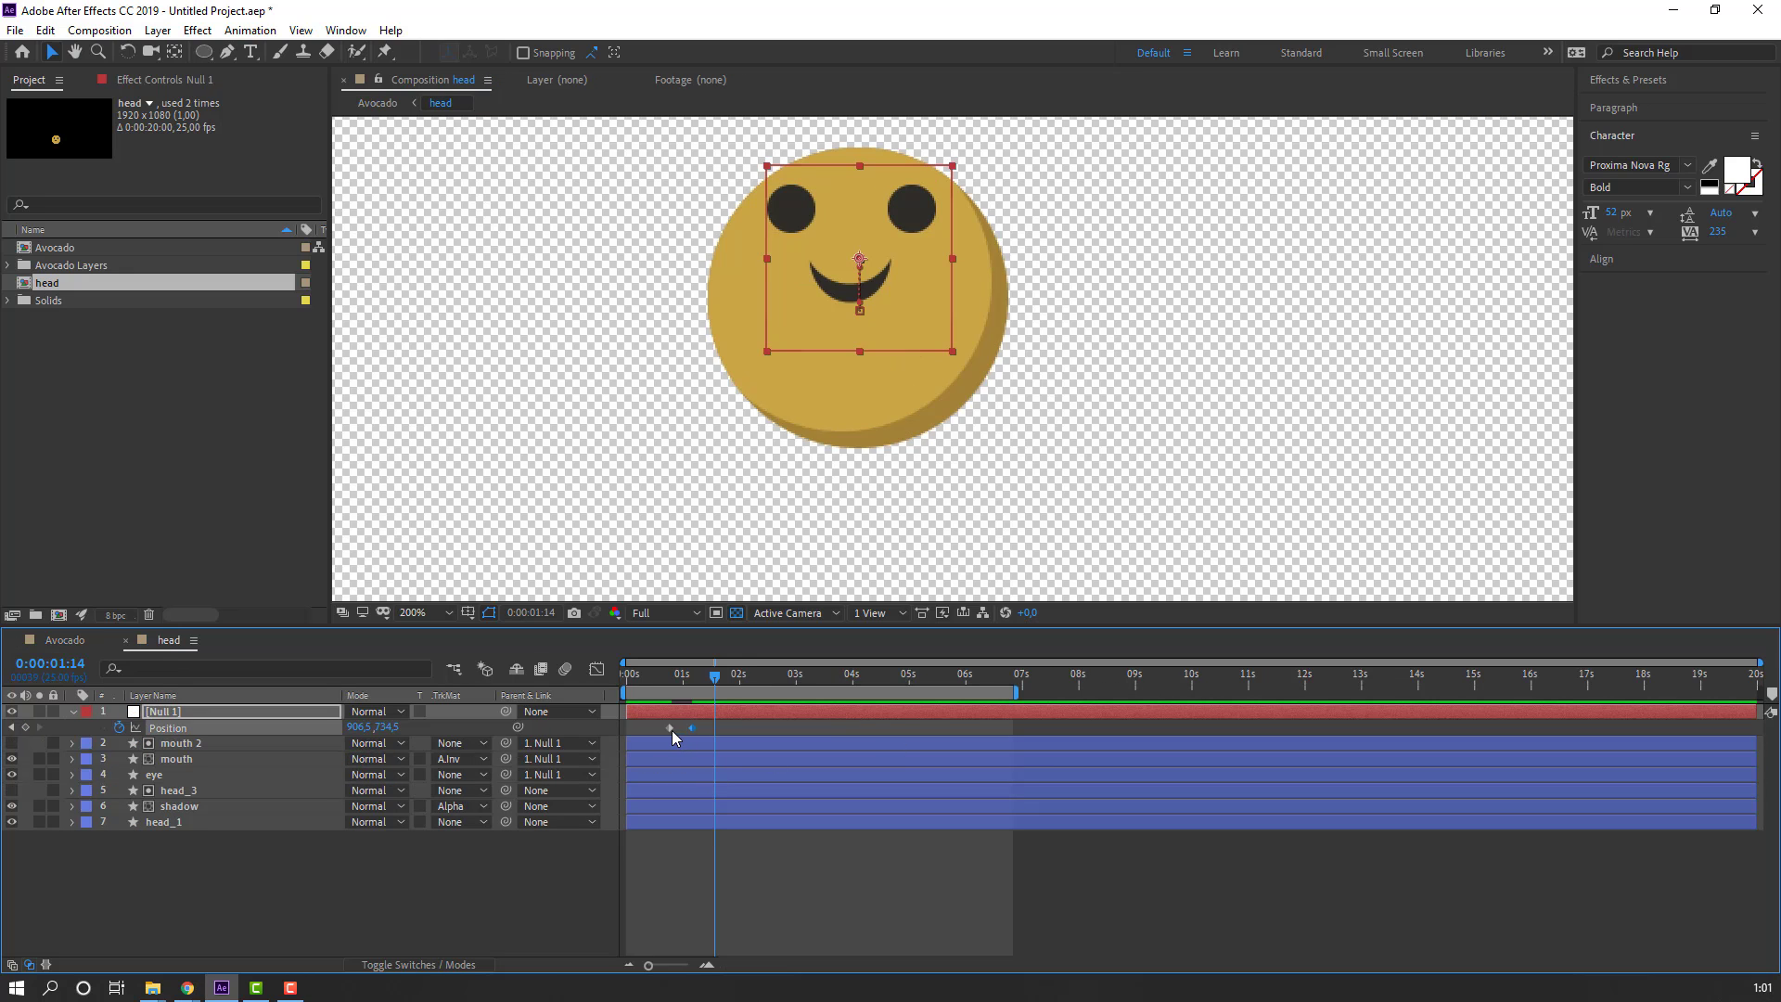
key(ctrl+v)
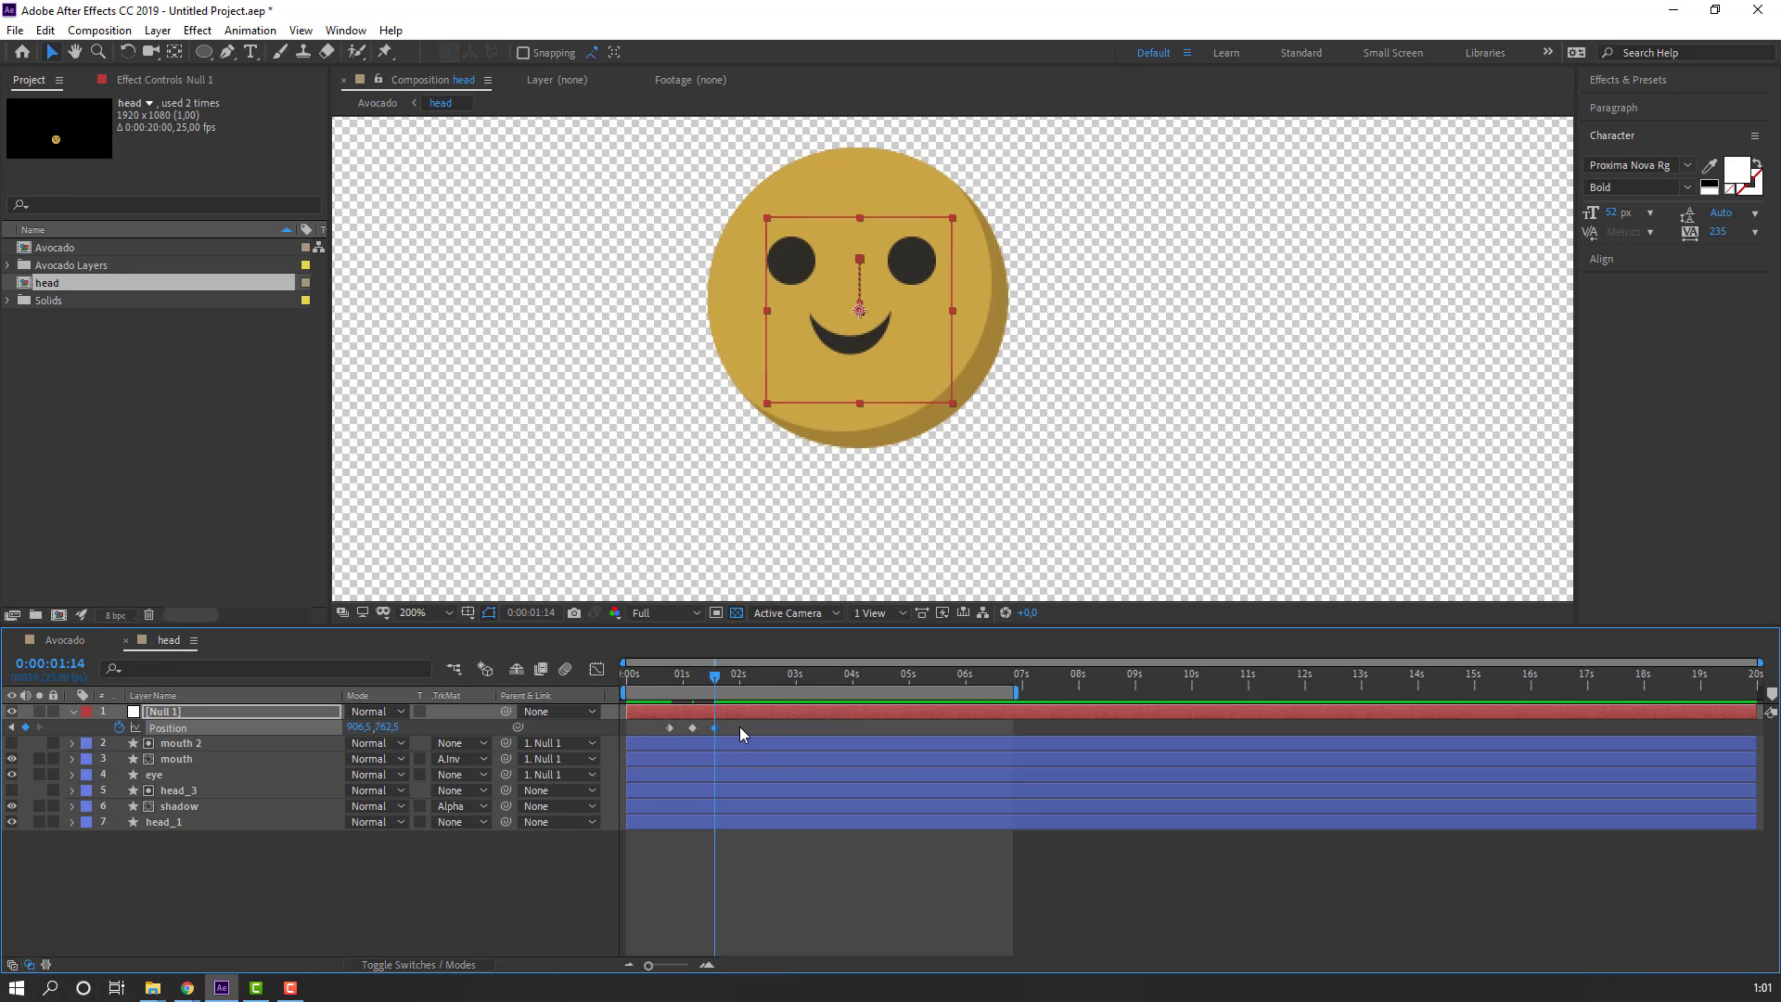
Step: Apply Easy Ease to the null's three Position keyframes and lengthen both influence handles of the middle keyframe in the speed graph
drag(739, 727, 642, 730)
right_click(668, 731)
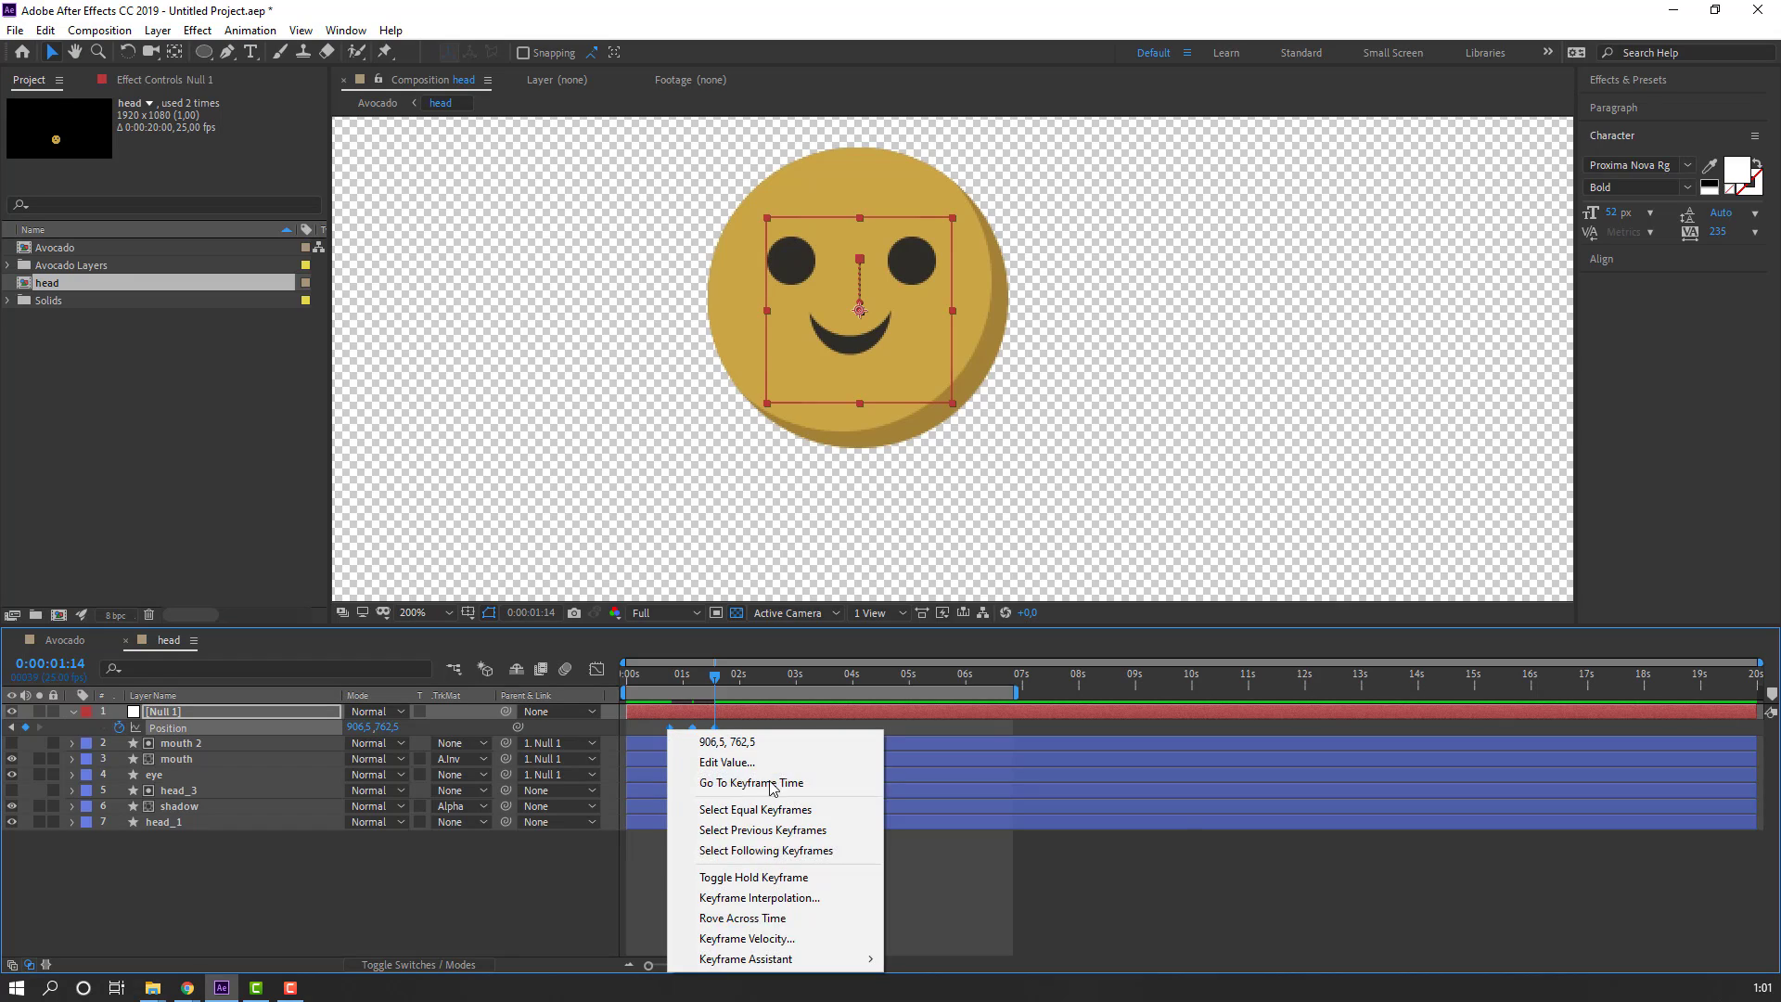
mouse_move(783, 958)
click(972, 840)
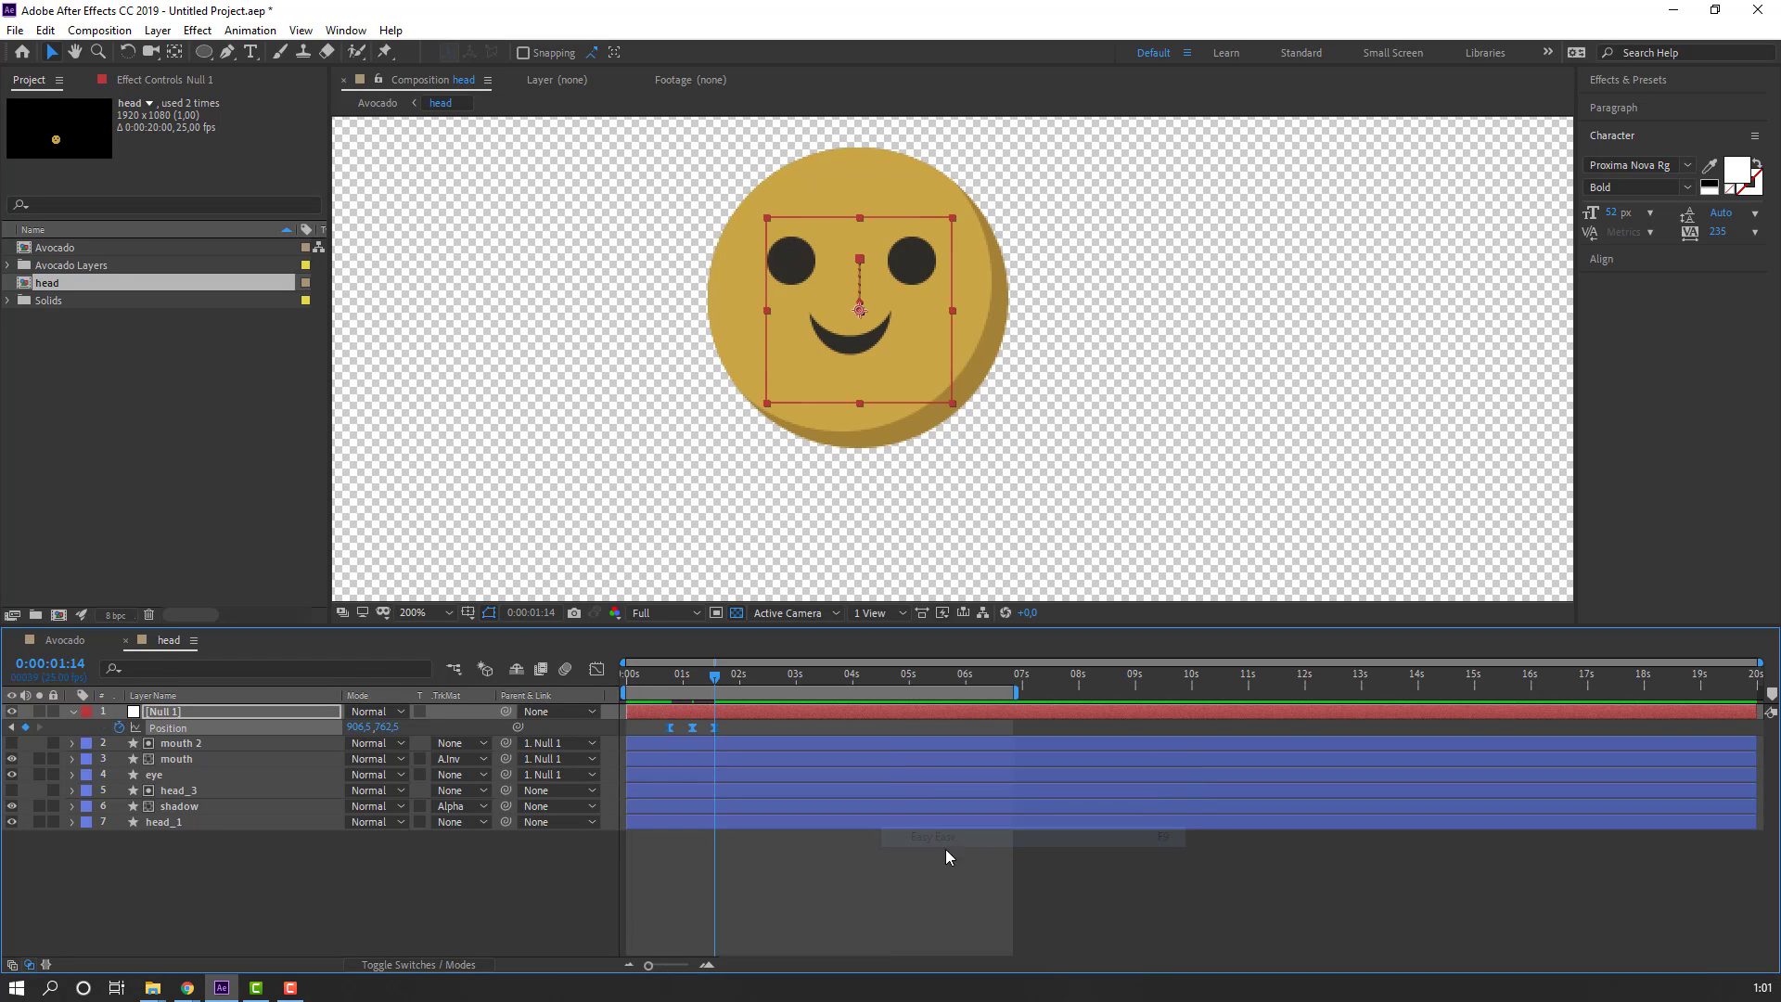
click(597, 676)
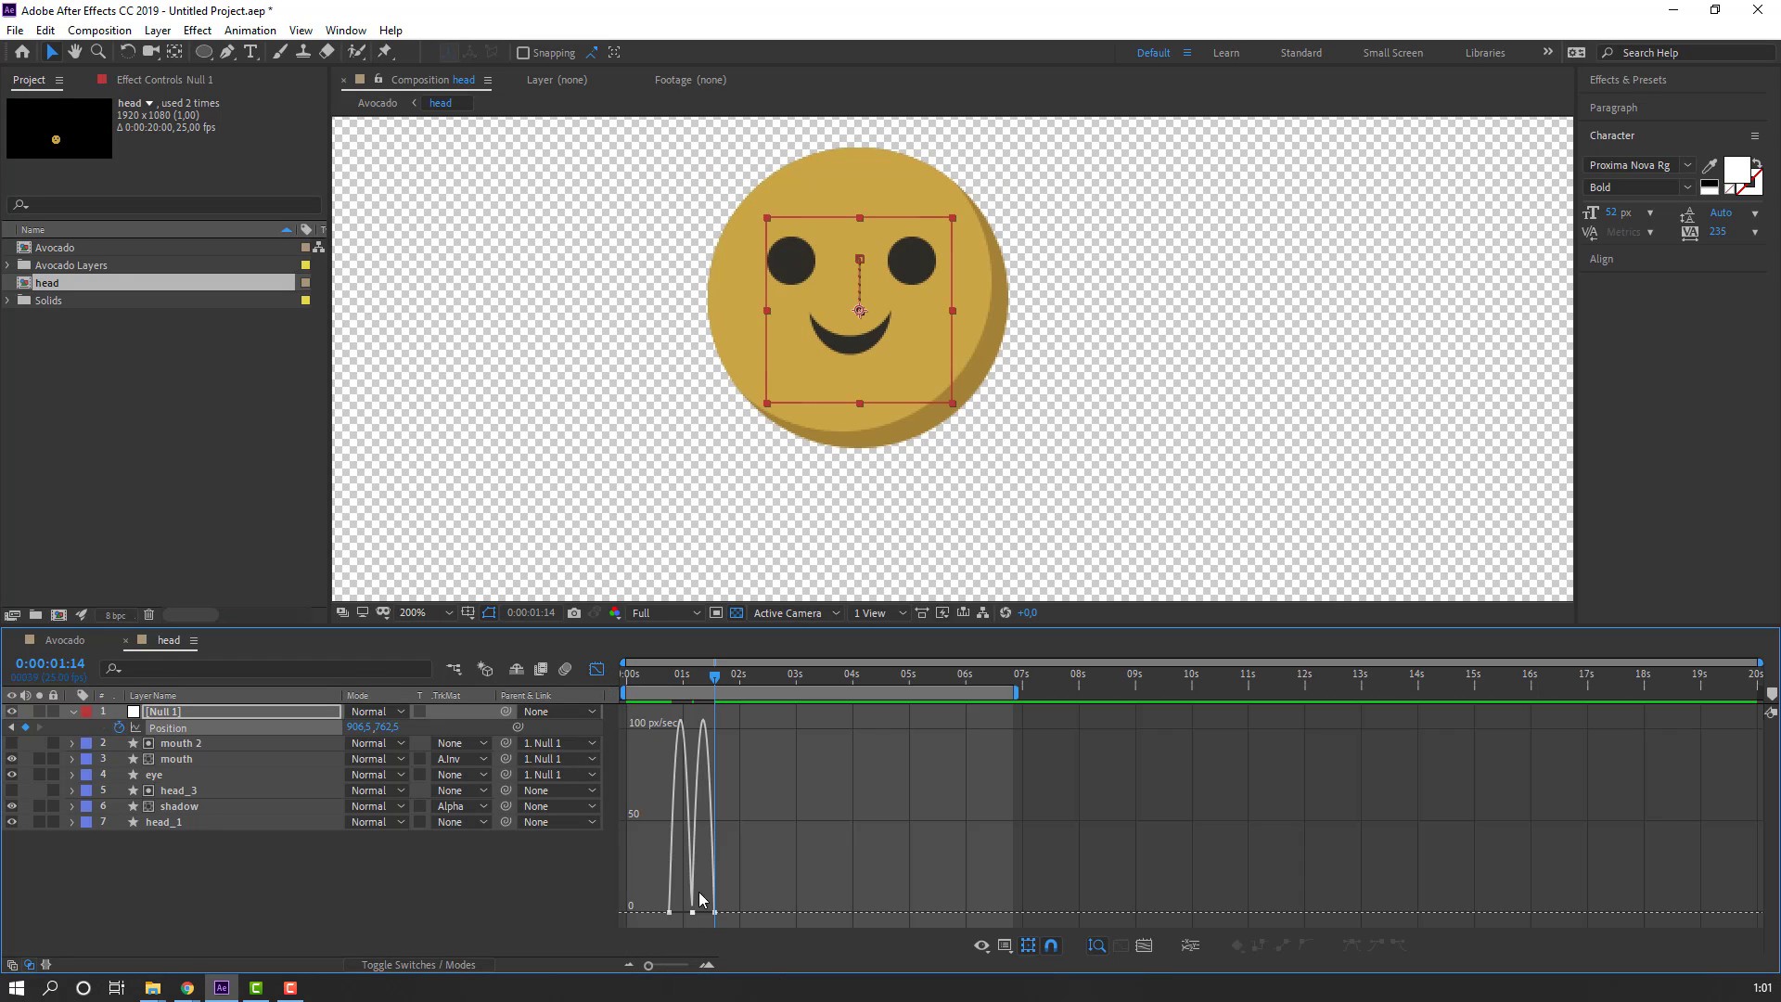
scroll(703, 900, up, 5)
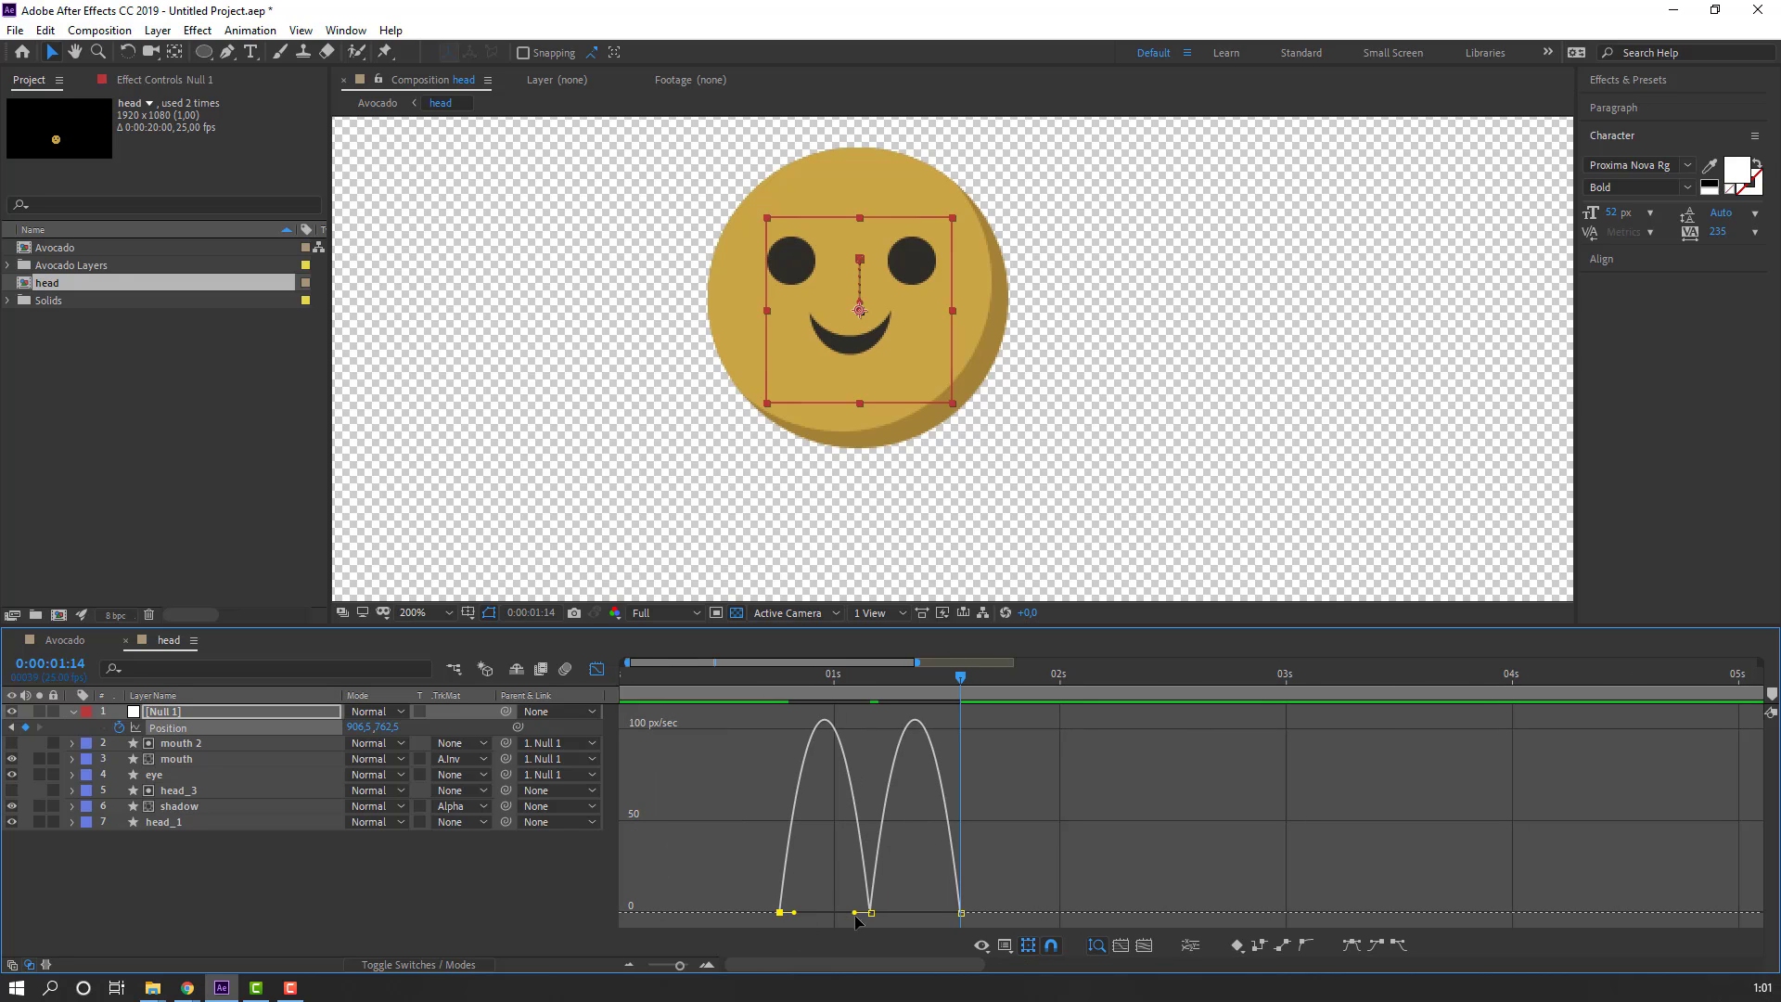
drag(854, 914, 836, 914)
mouse_move(906, 901)
mouse_down()
mouse_move(820, 931)
mouse_move(903, 915)
mouse_up()
Step: Preview the face movement in the Avocado composition
click(93, 642)
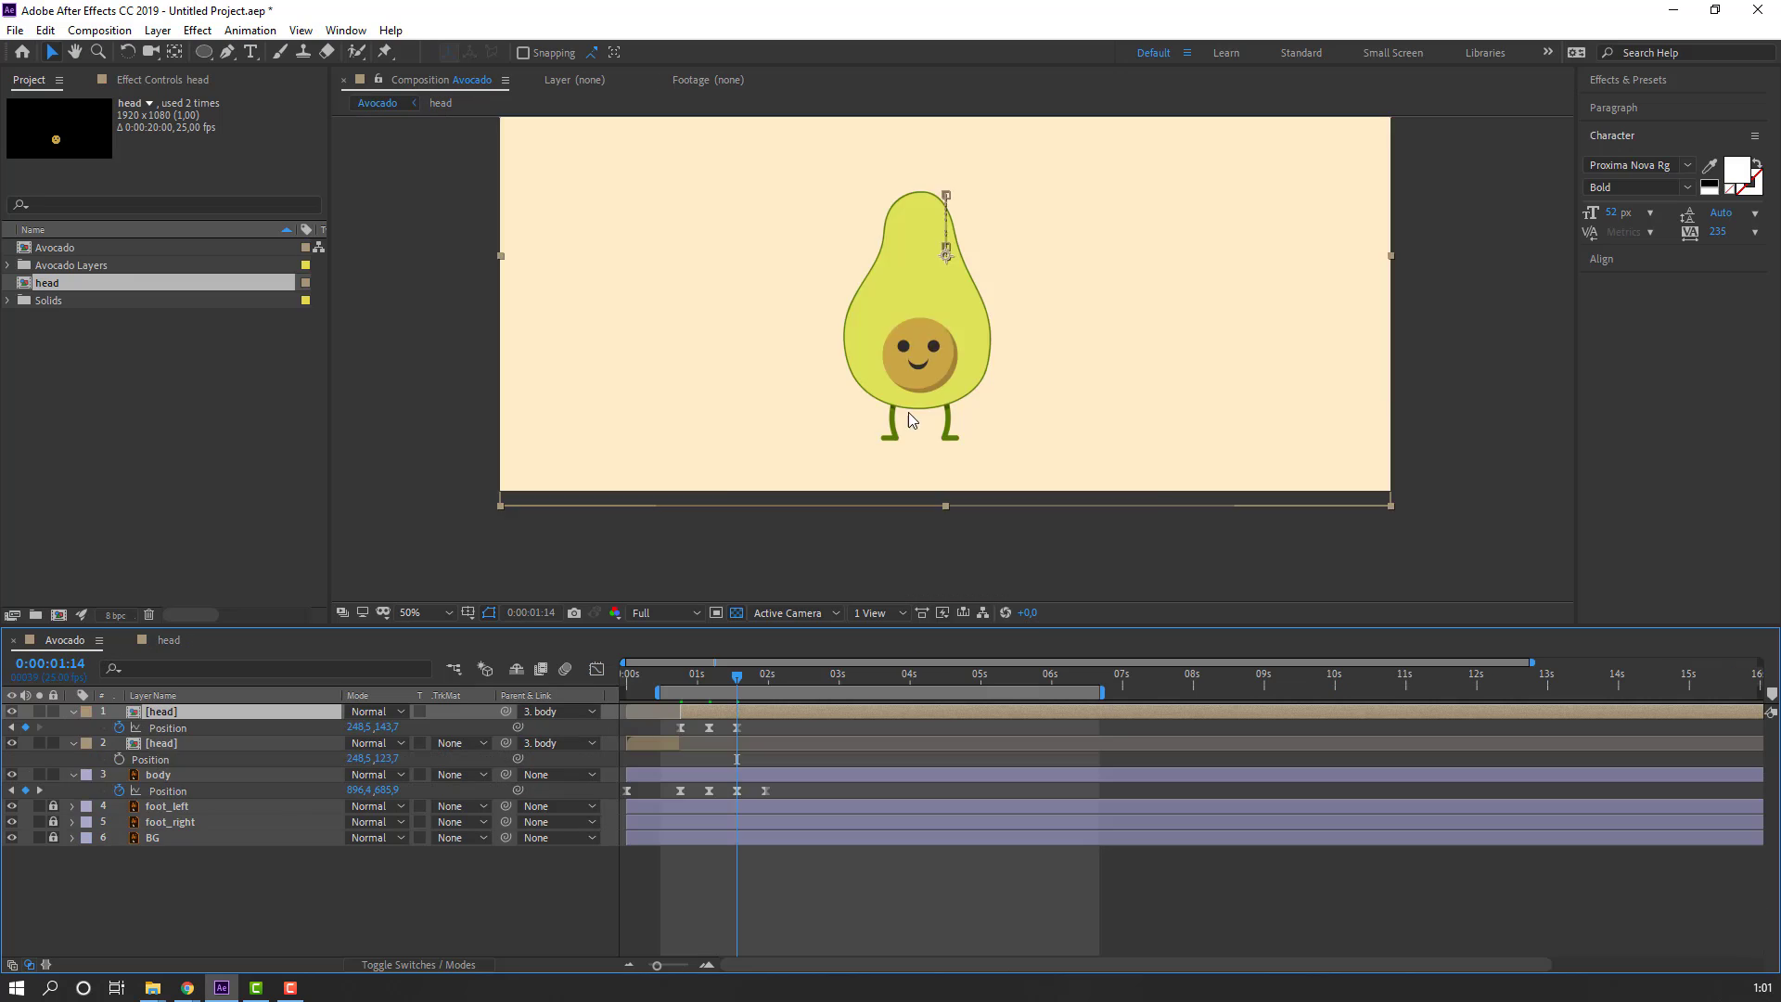
key(space)
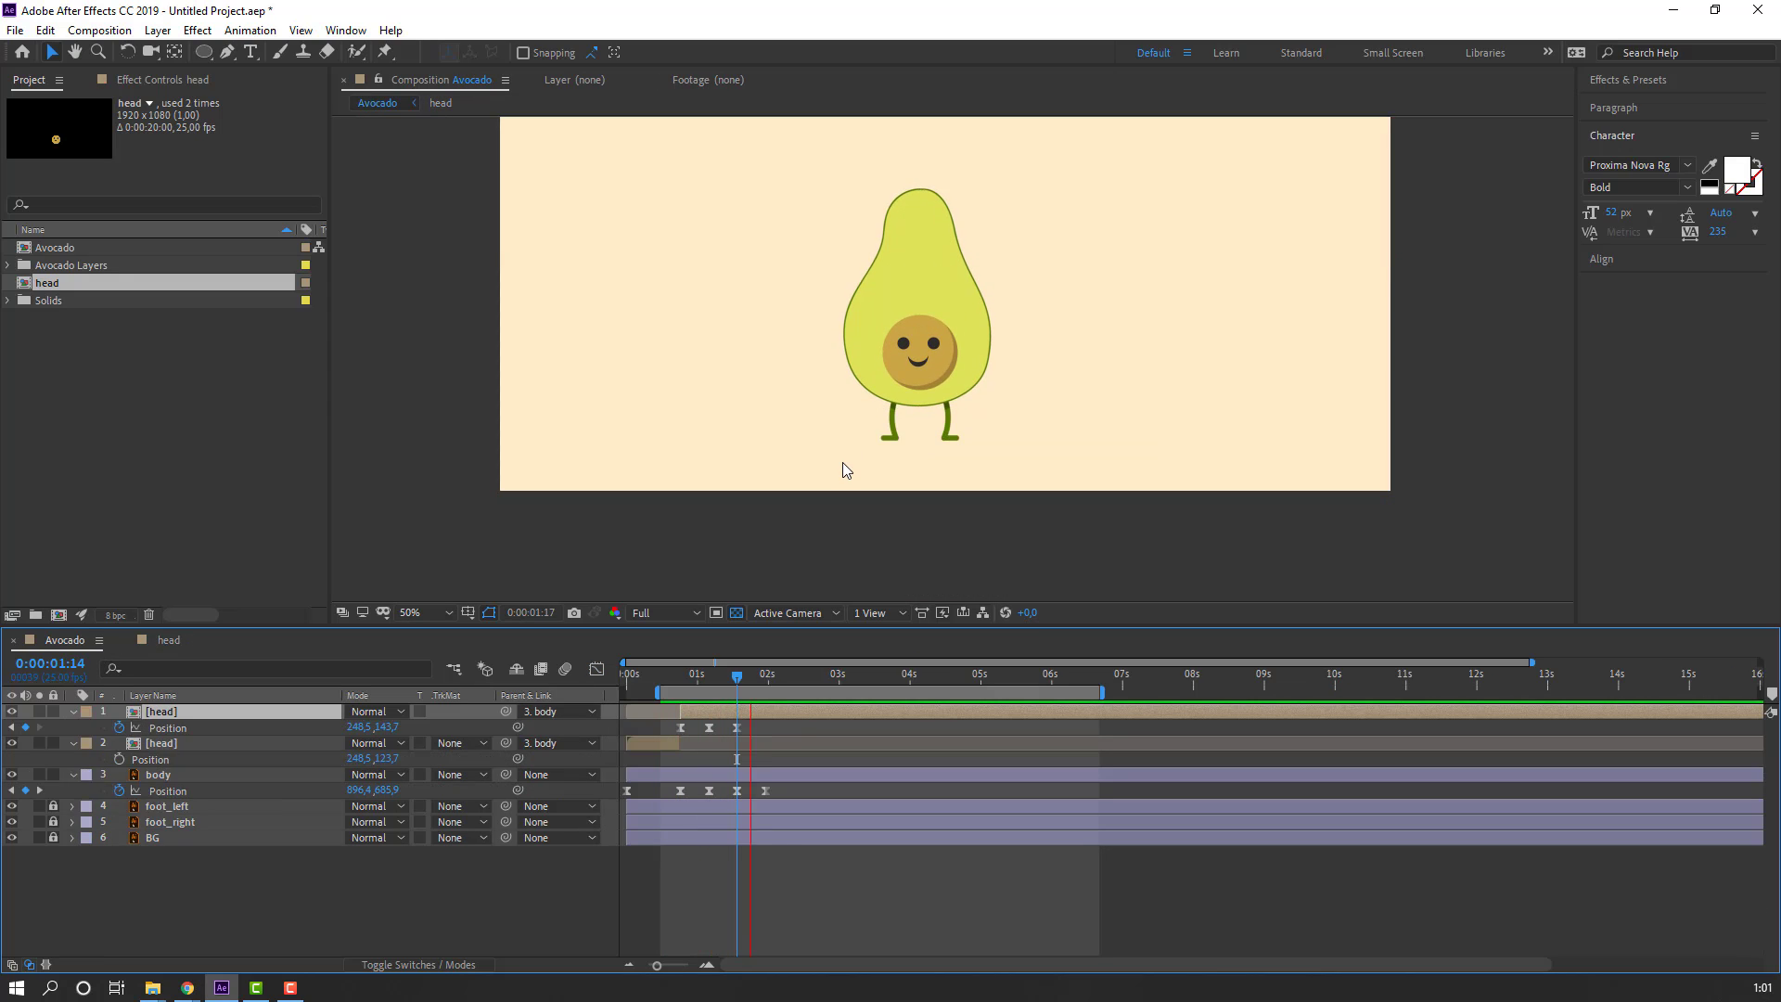
key(space)
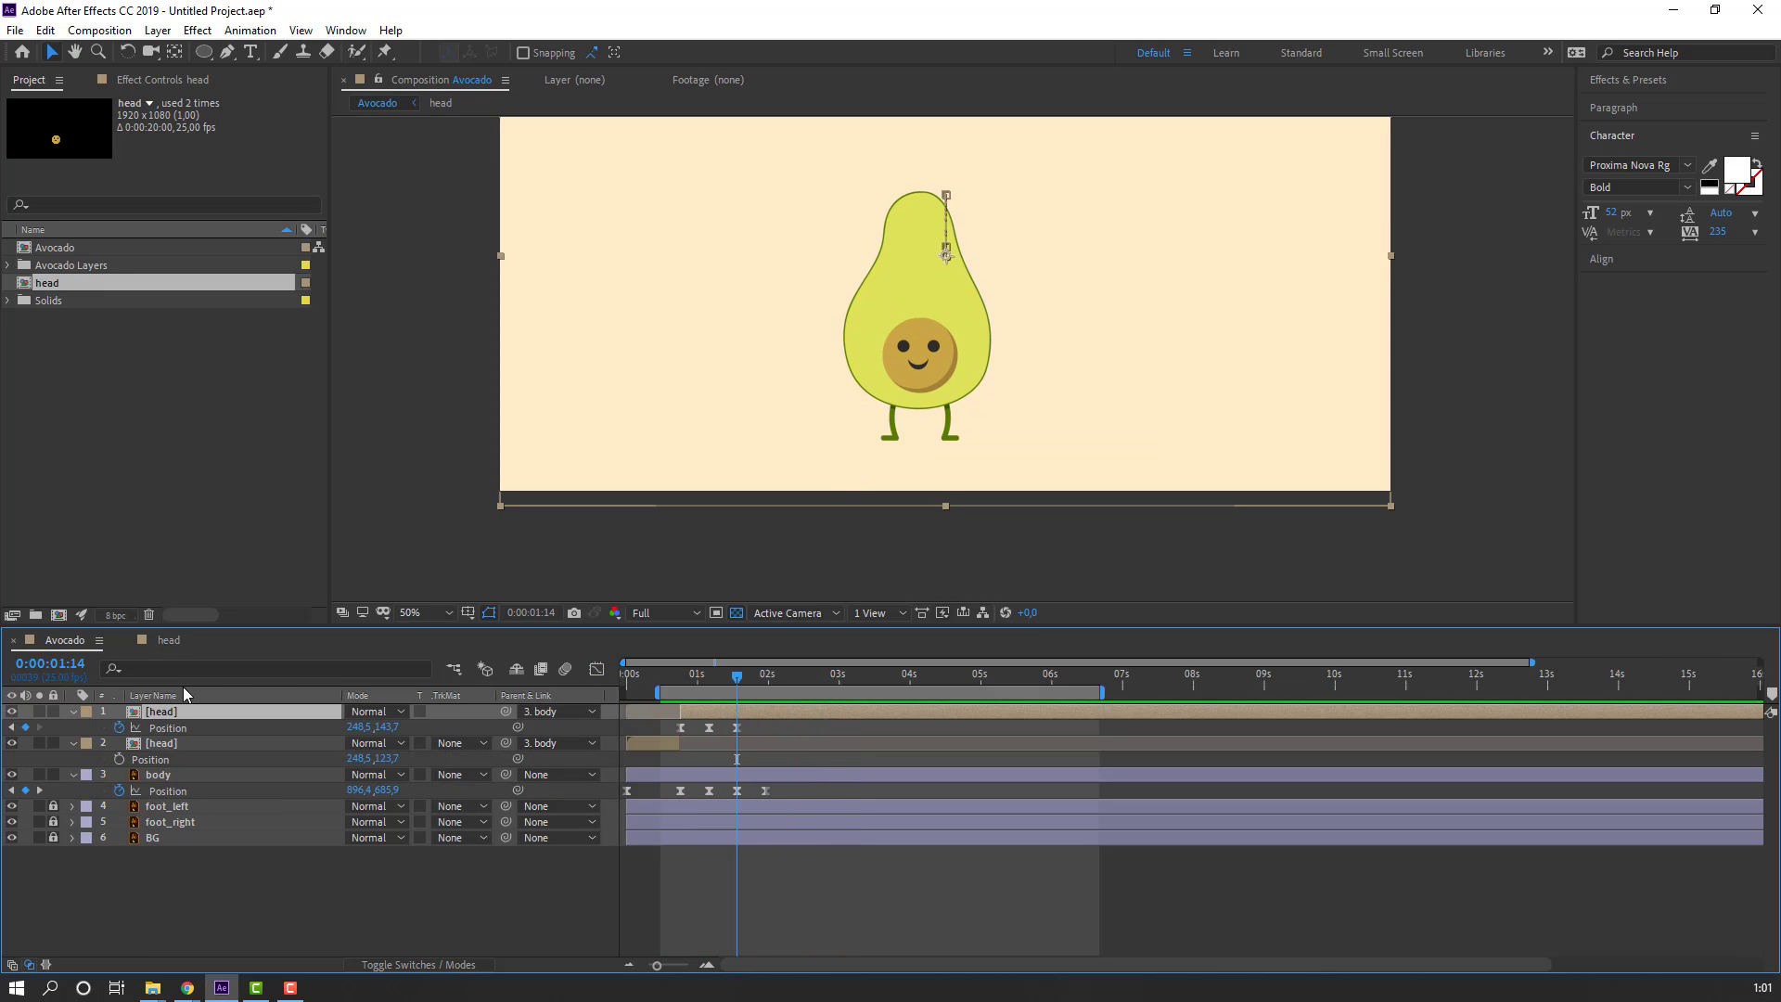
Step: Return to the head precomp's keyframe view and set a Position keyframe on the shadow layer at 0:00:00:19
click(160, 649)
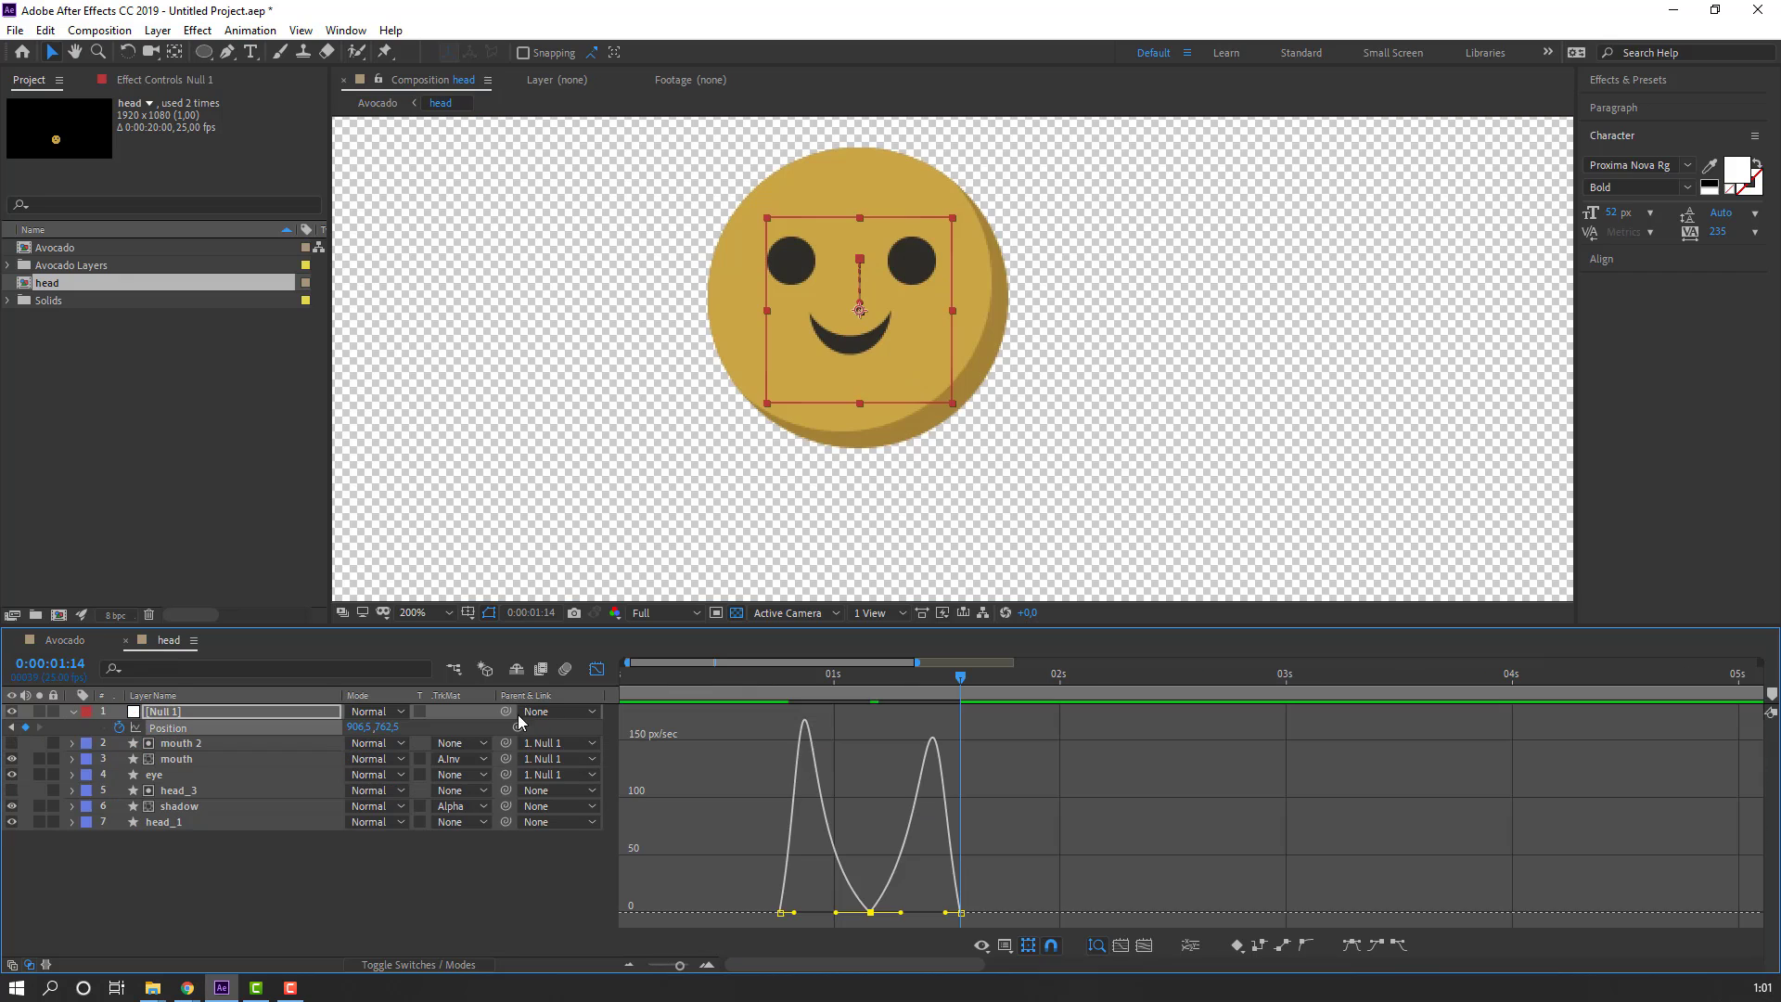
click(597, 670)
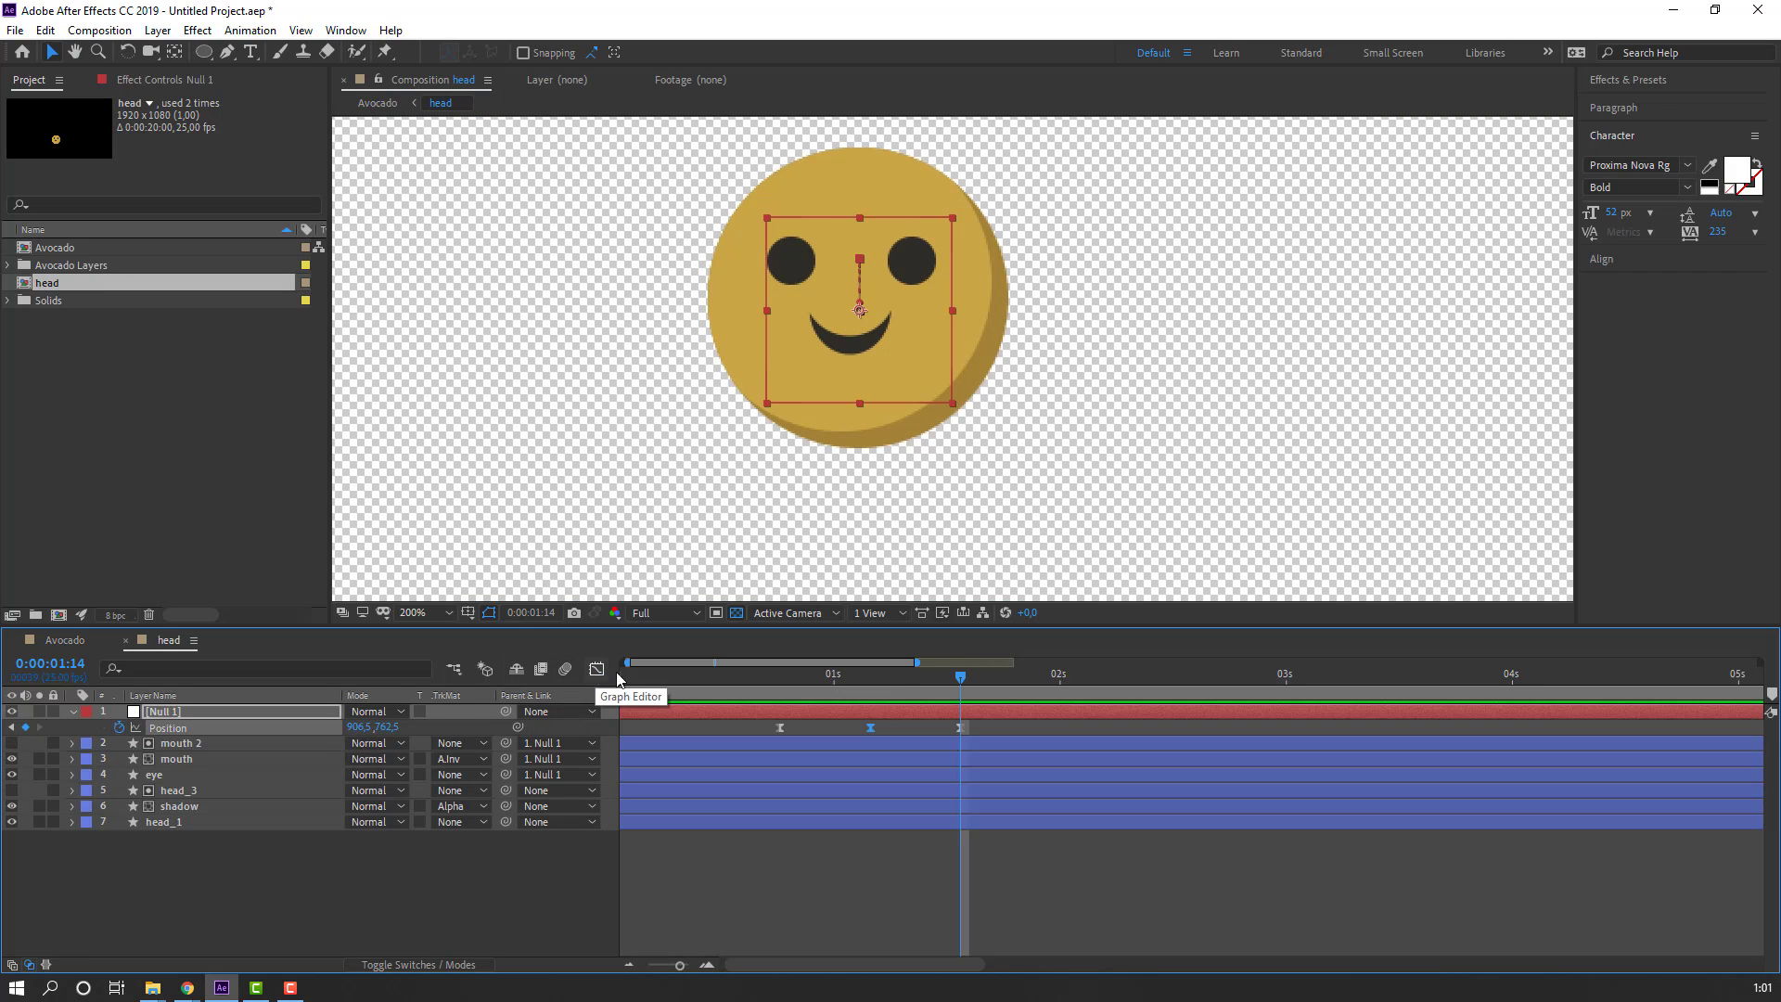
click(781, 677)
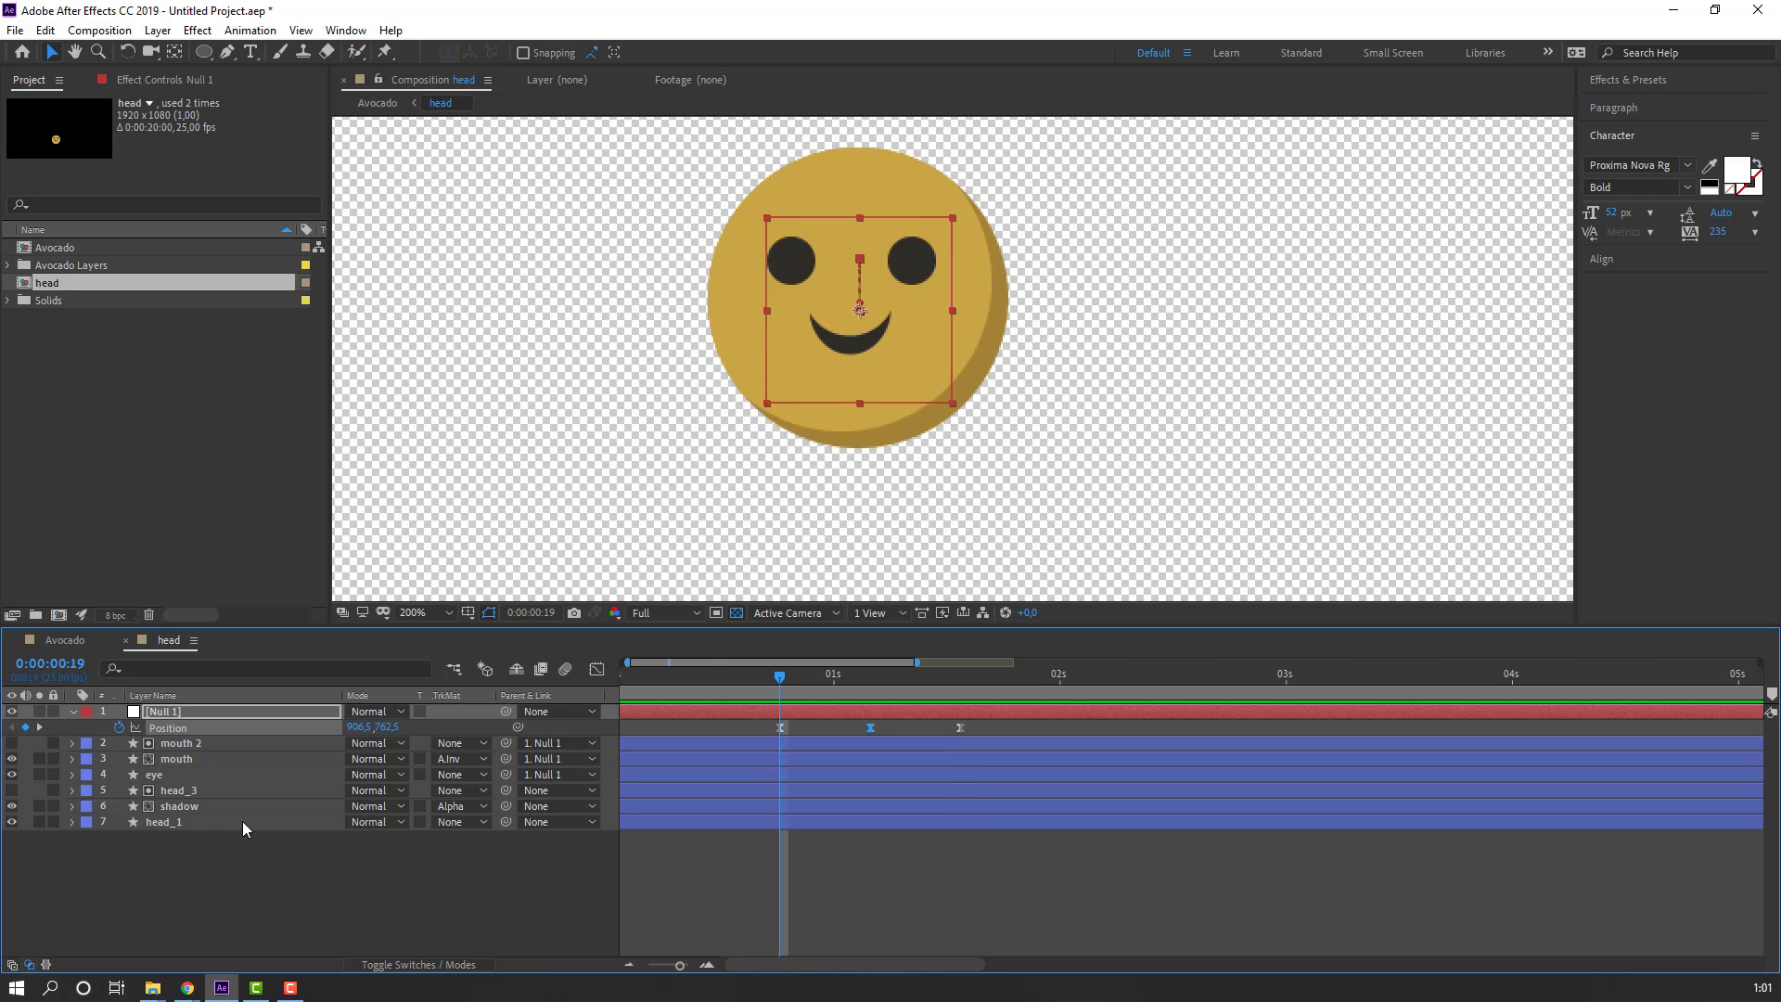
click(186, 808)
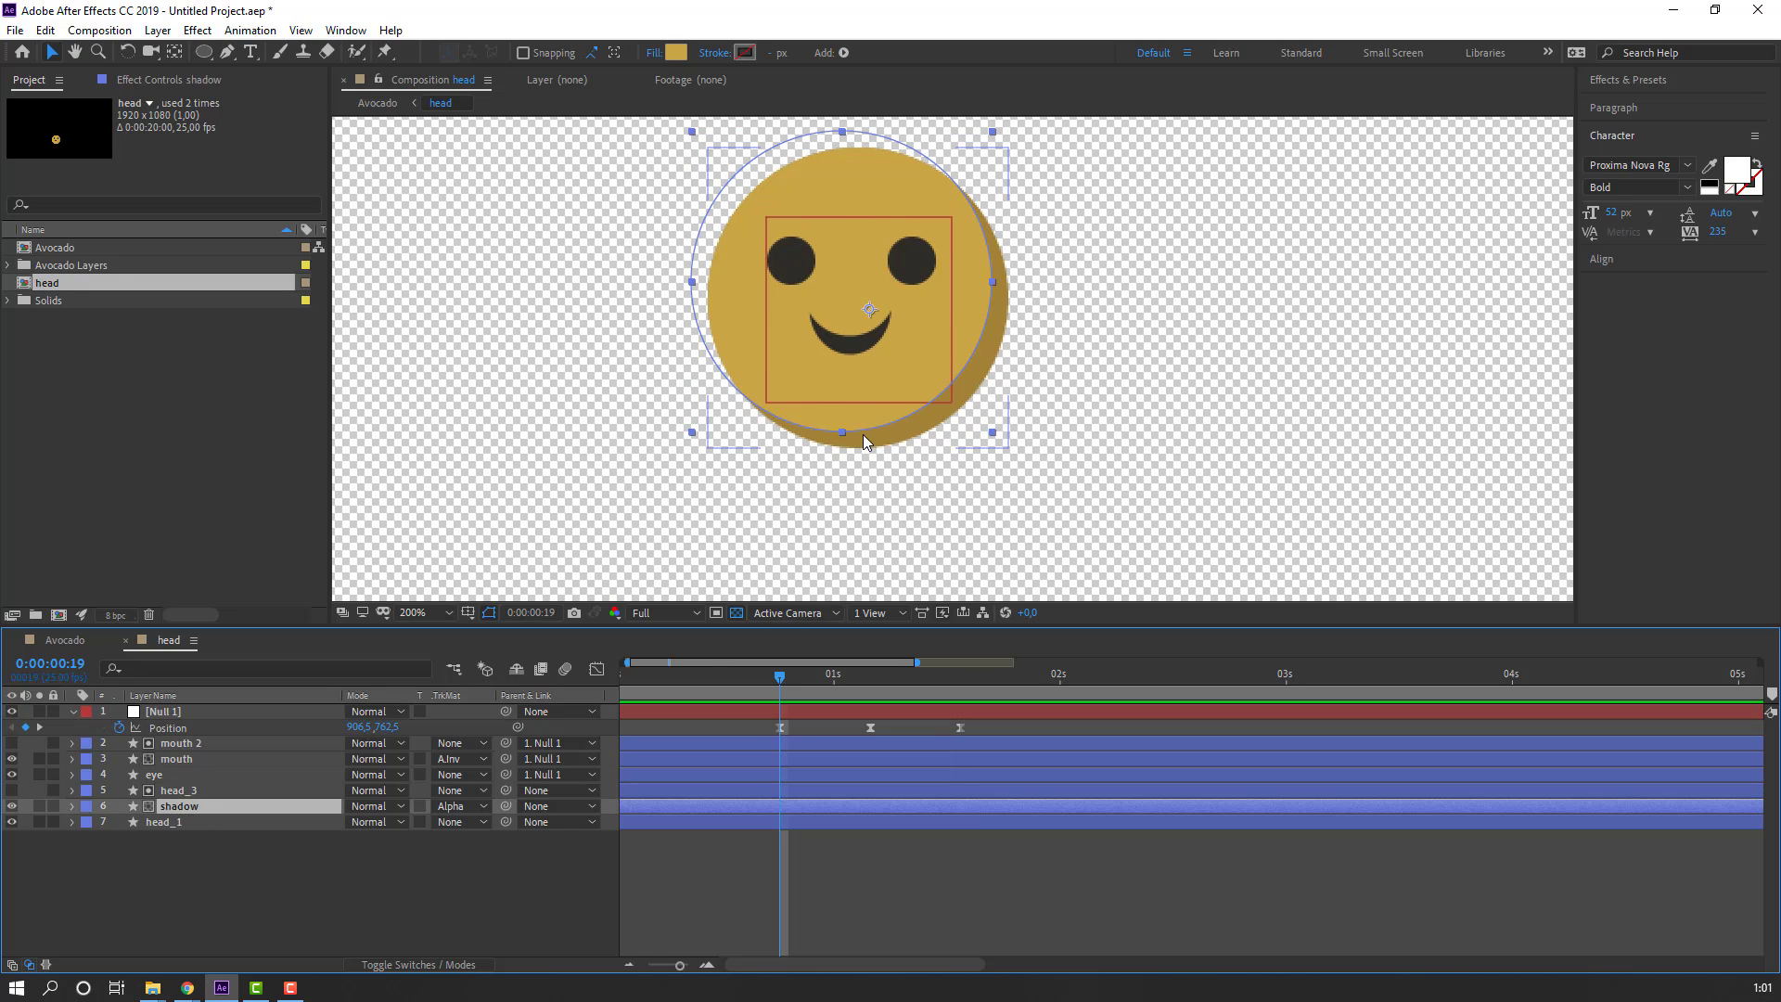
mouse_move(990, 357)
mouse_down()
mouse_move(863, 390)
mouse_move(992, 357)
mouse_up()
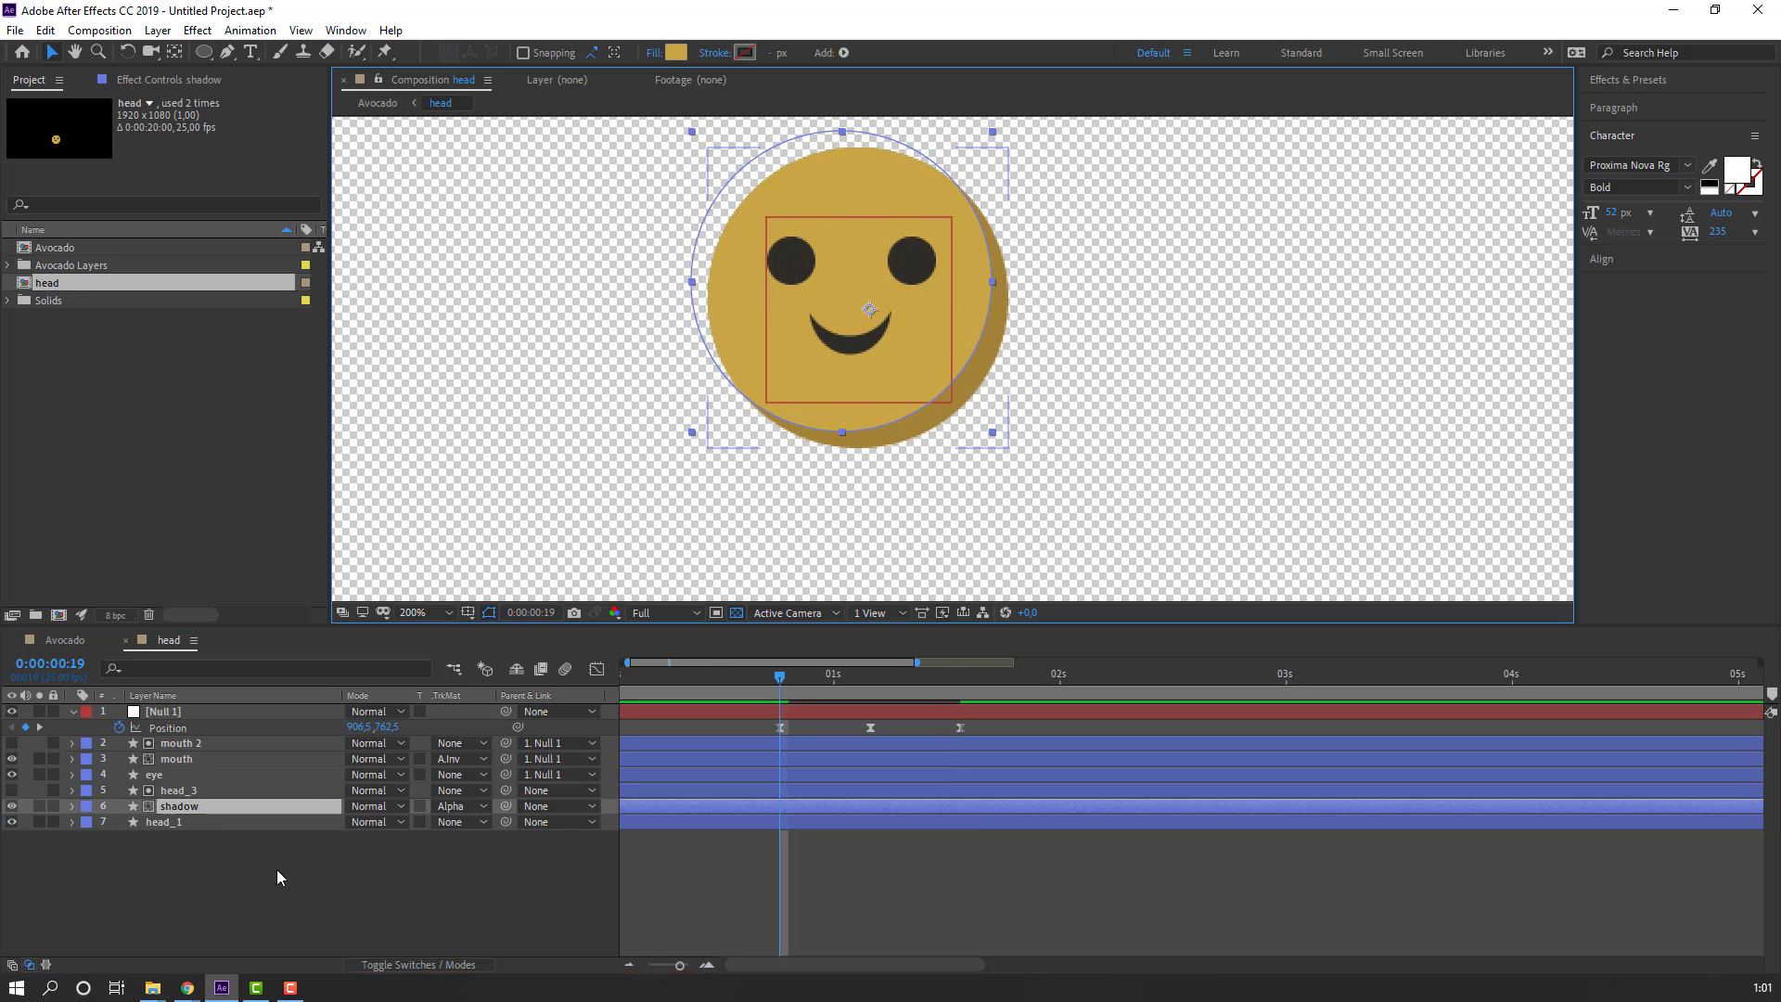
key(p)
click(120, 823)
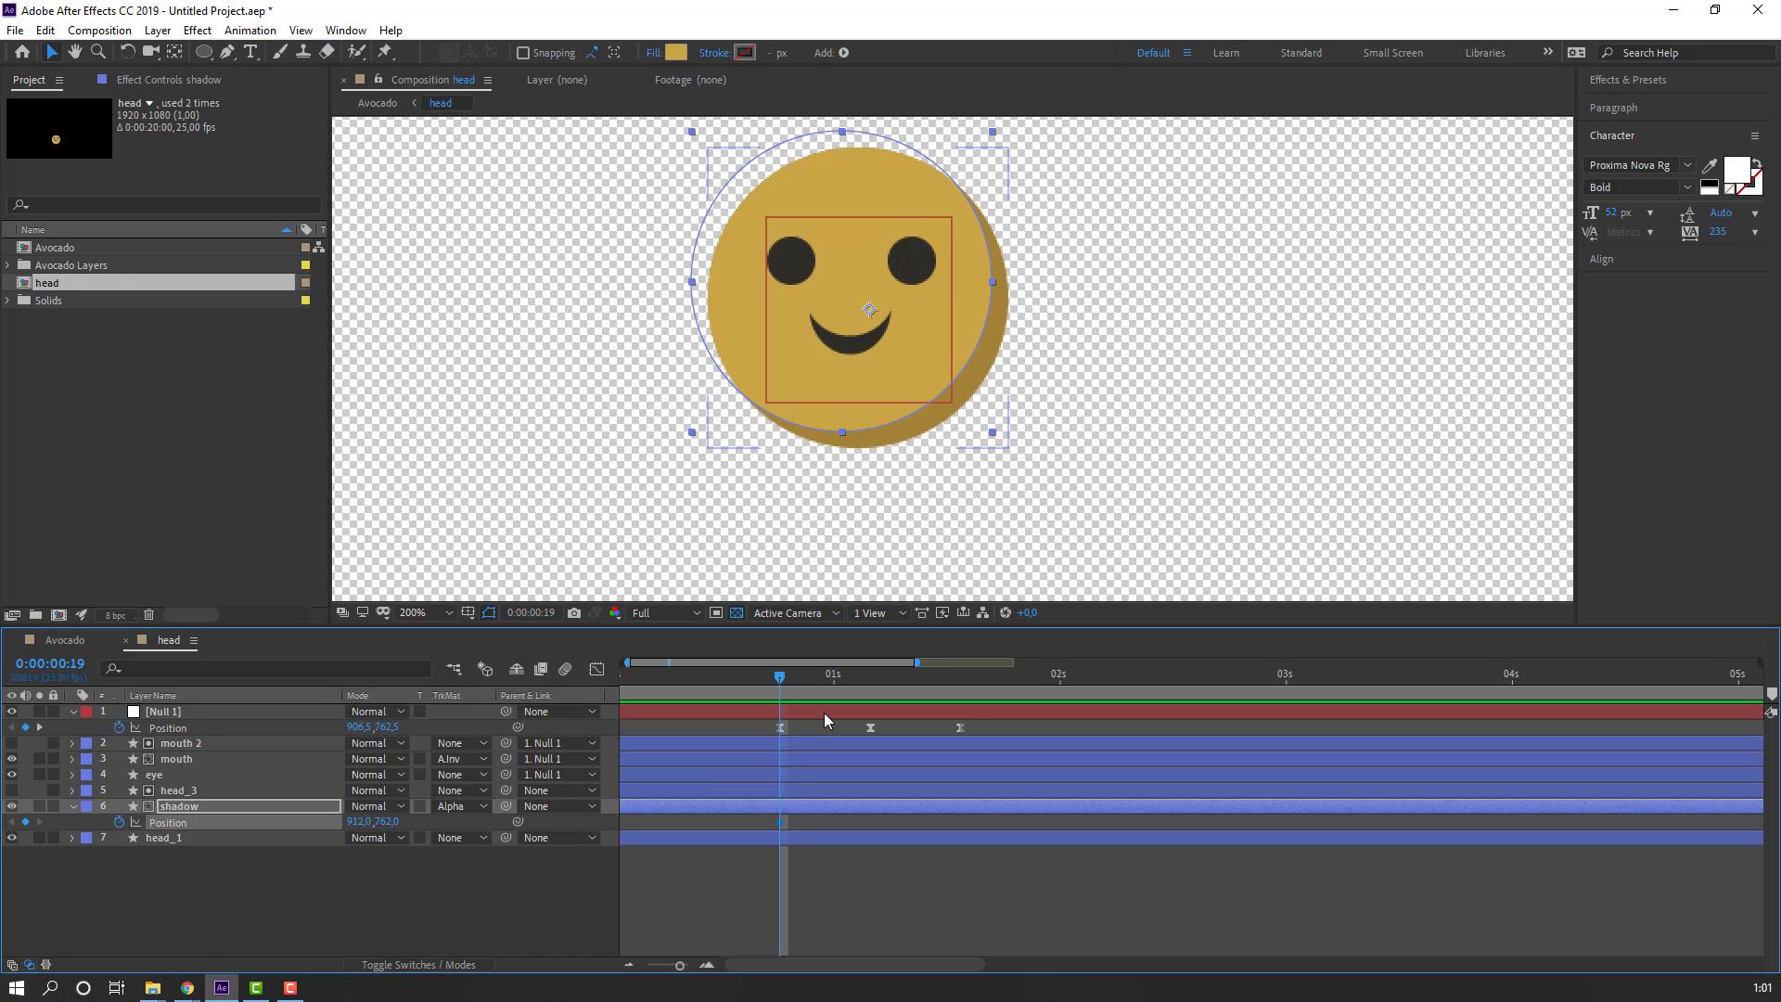
Step: Shift the shadow layer up and left to 903.5, 740 at 0:00:01:04, and copy its first Position keyframe to 0:00:01:14
drag(798, 681, 870, 687)
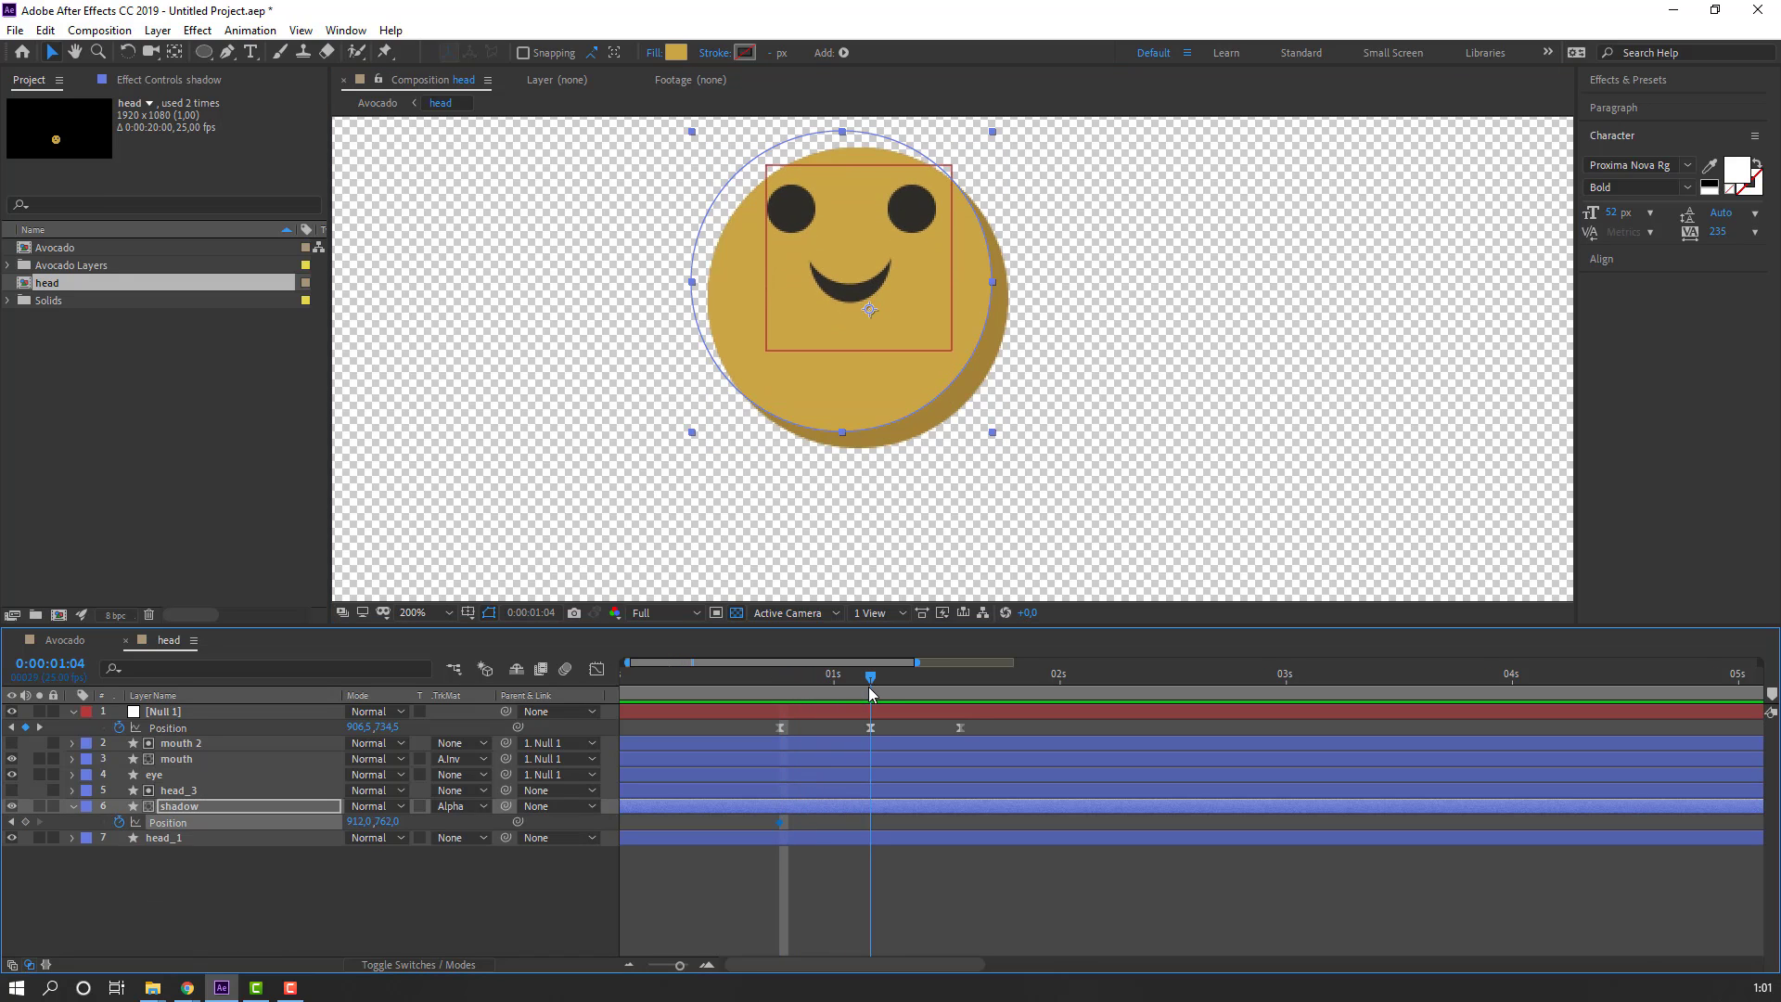
drag(913, 421, 897, 386)
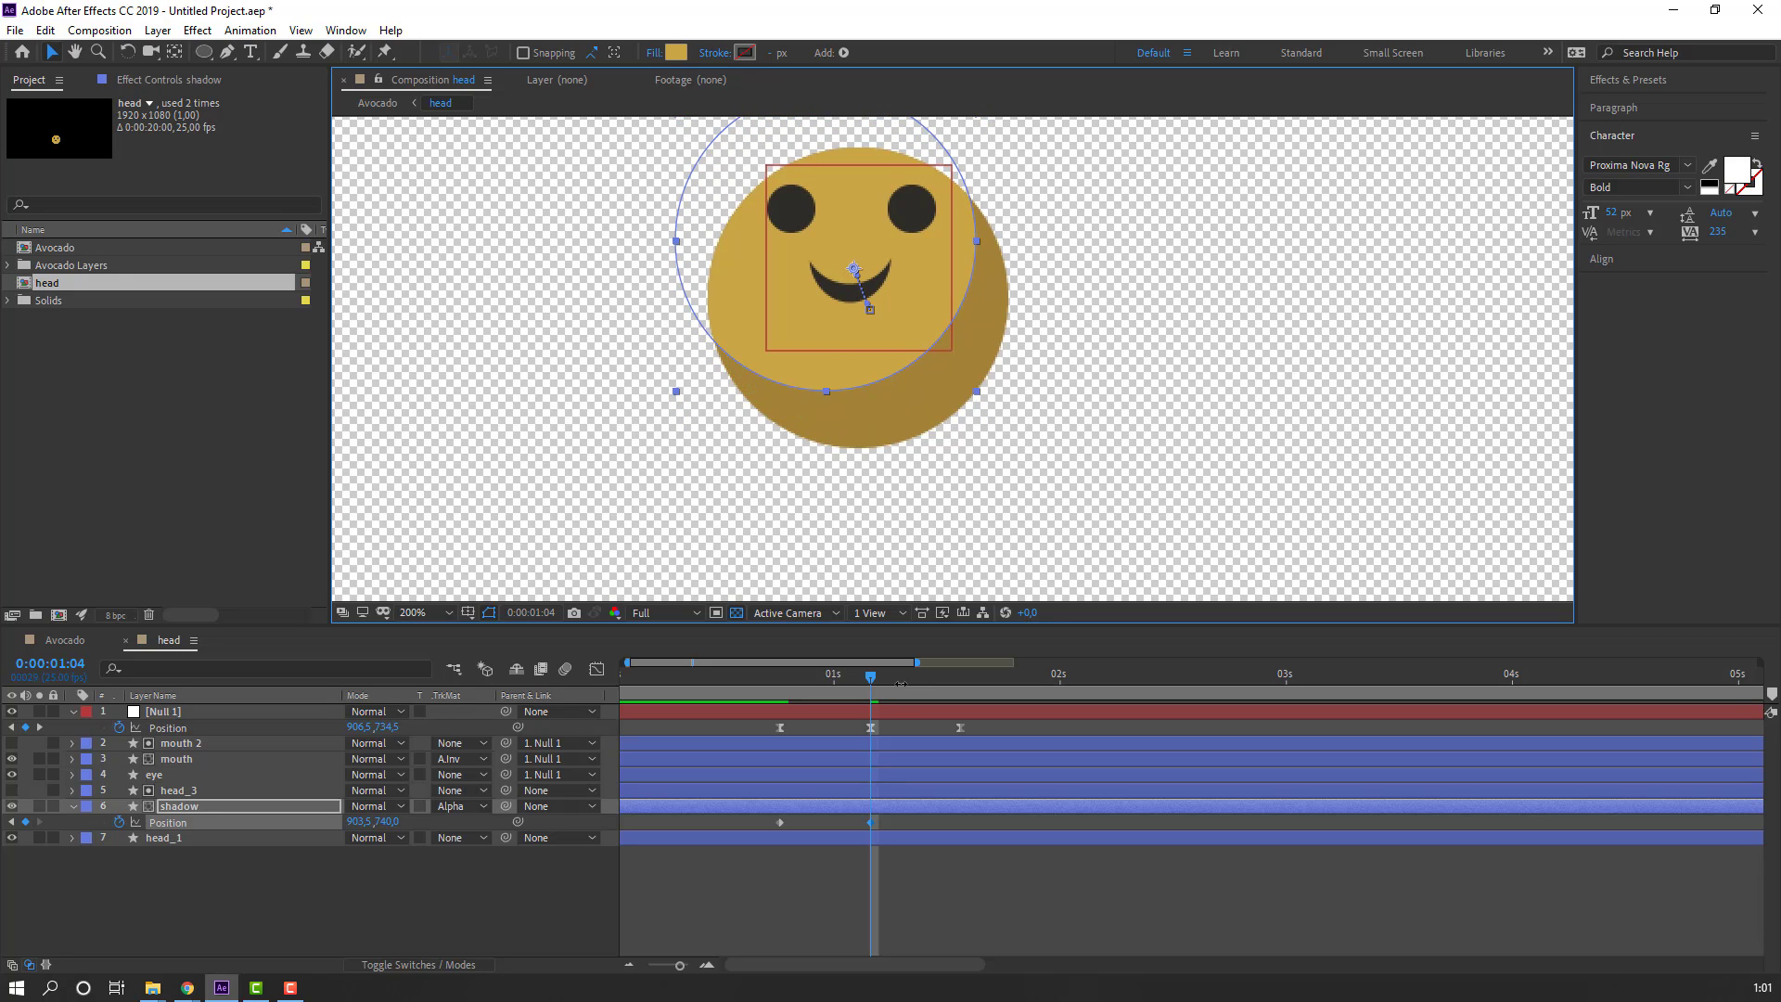
drag(881, 677, 962, 677)
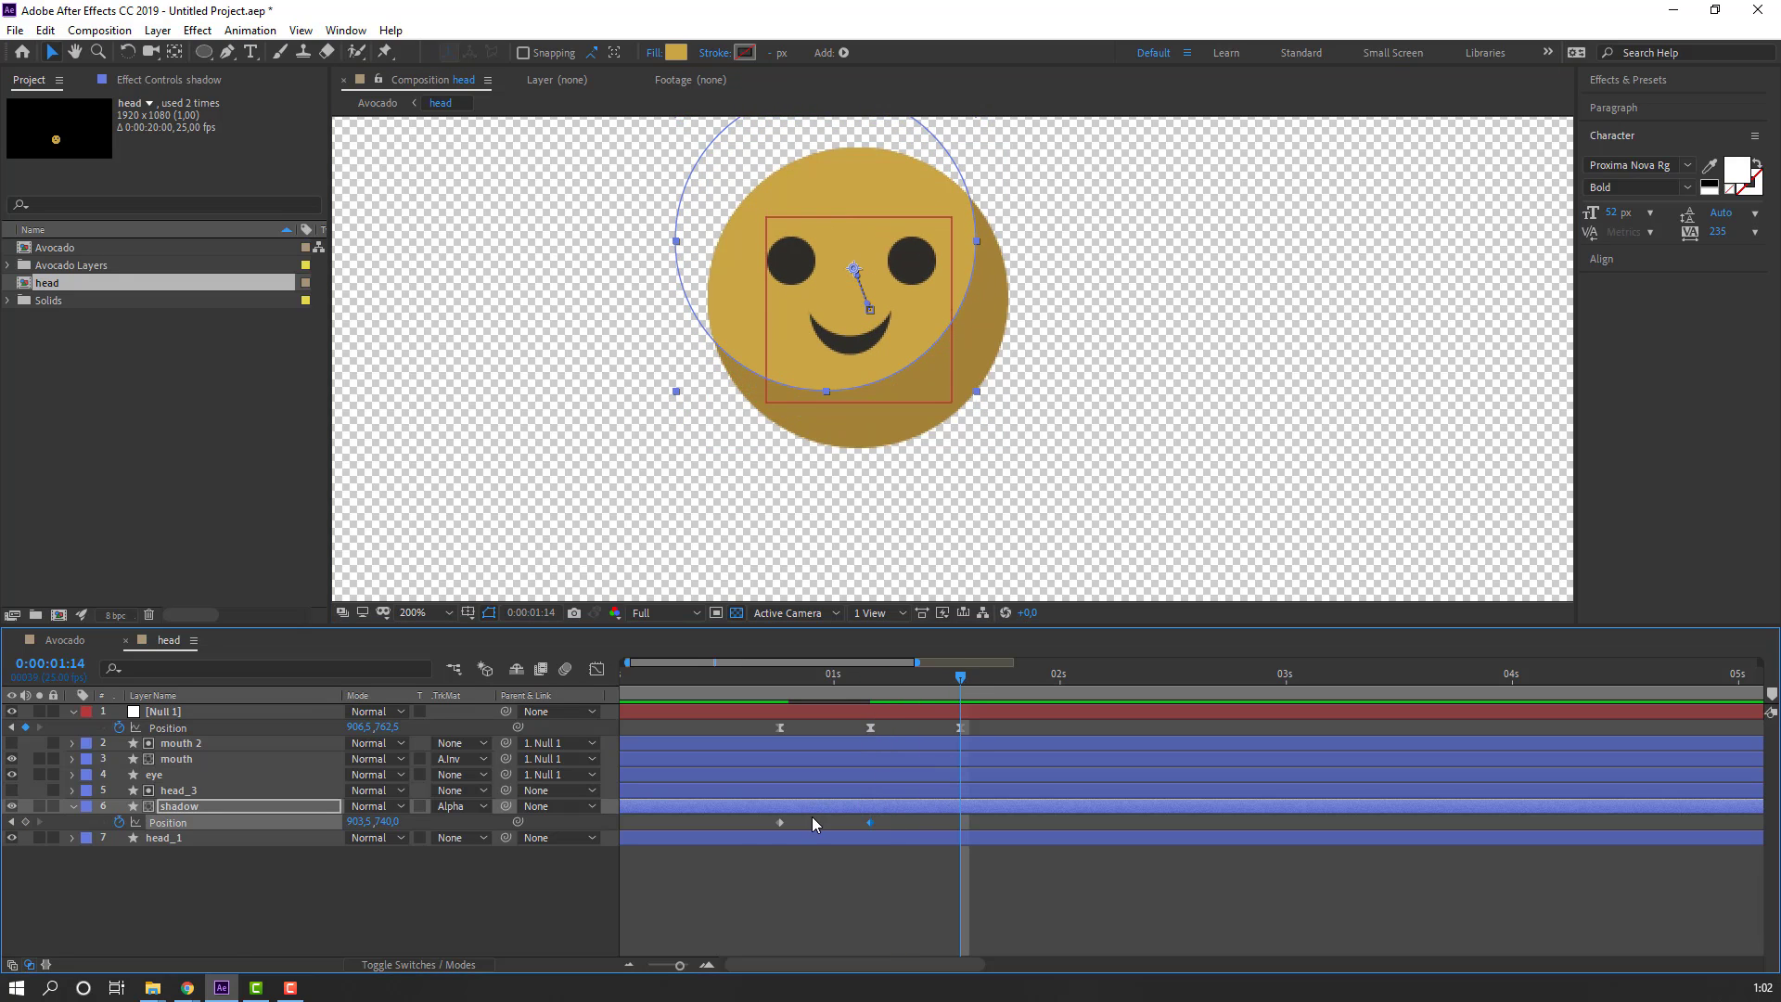
click(780, 822)
key(ctrl+c)
key(ctrl+v)
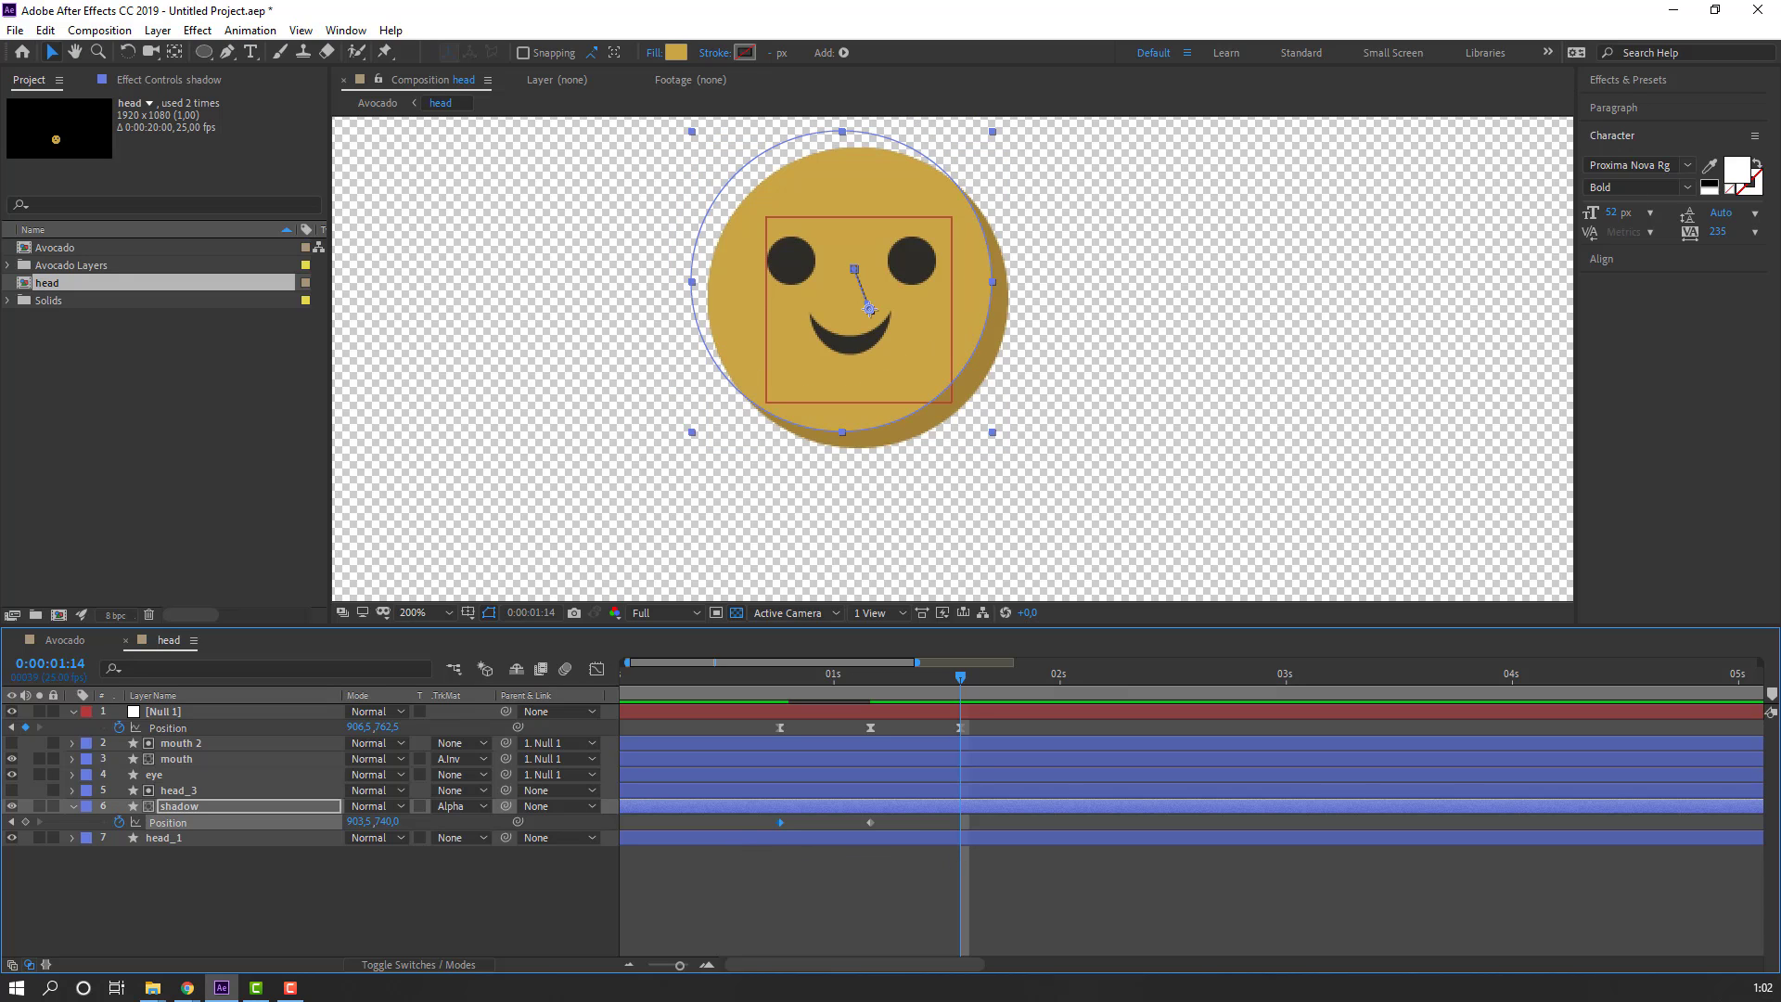
Step: Apply Easy Ease to the shadow's Position keyframes and lengthen both influence handles of the middle keyframe in the speed graph
click(975, 833)
click(780, 823)
right_click(780, 822)
mouse_move(956, 815)
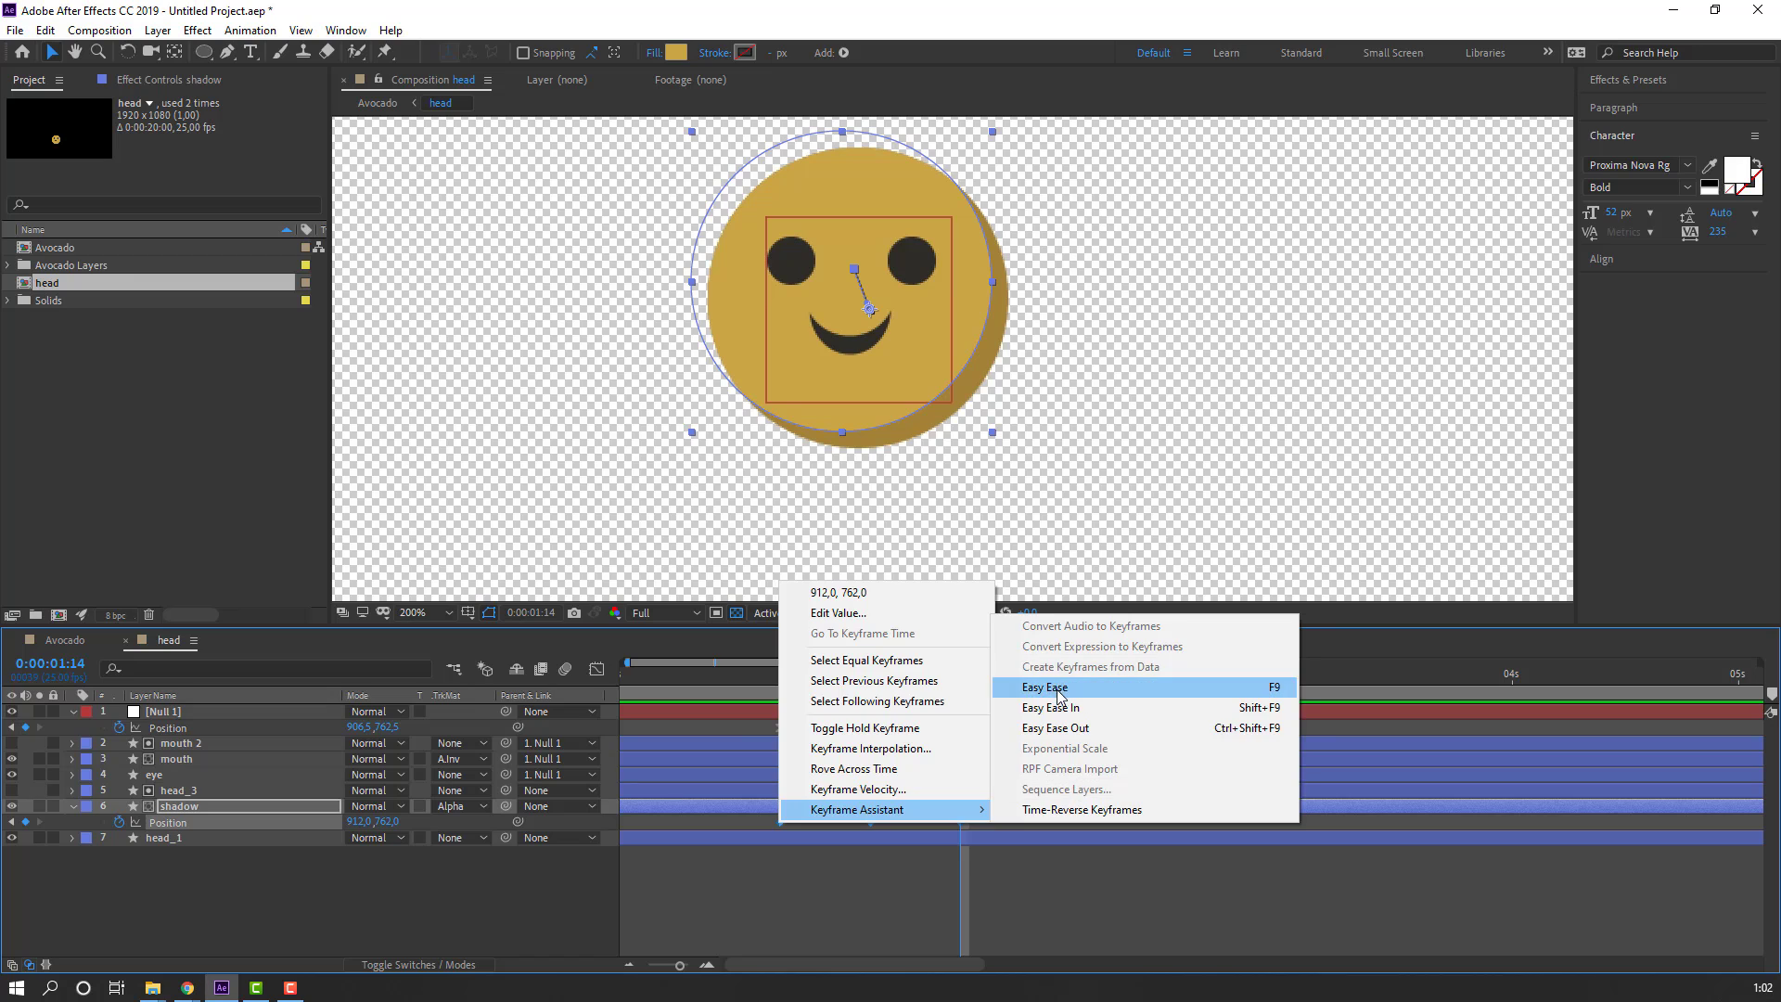
click(1044, 680)
click(596, 669)
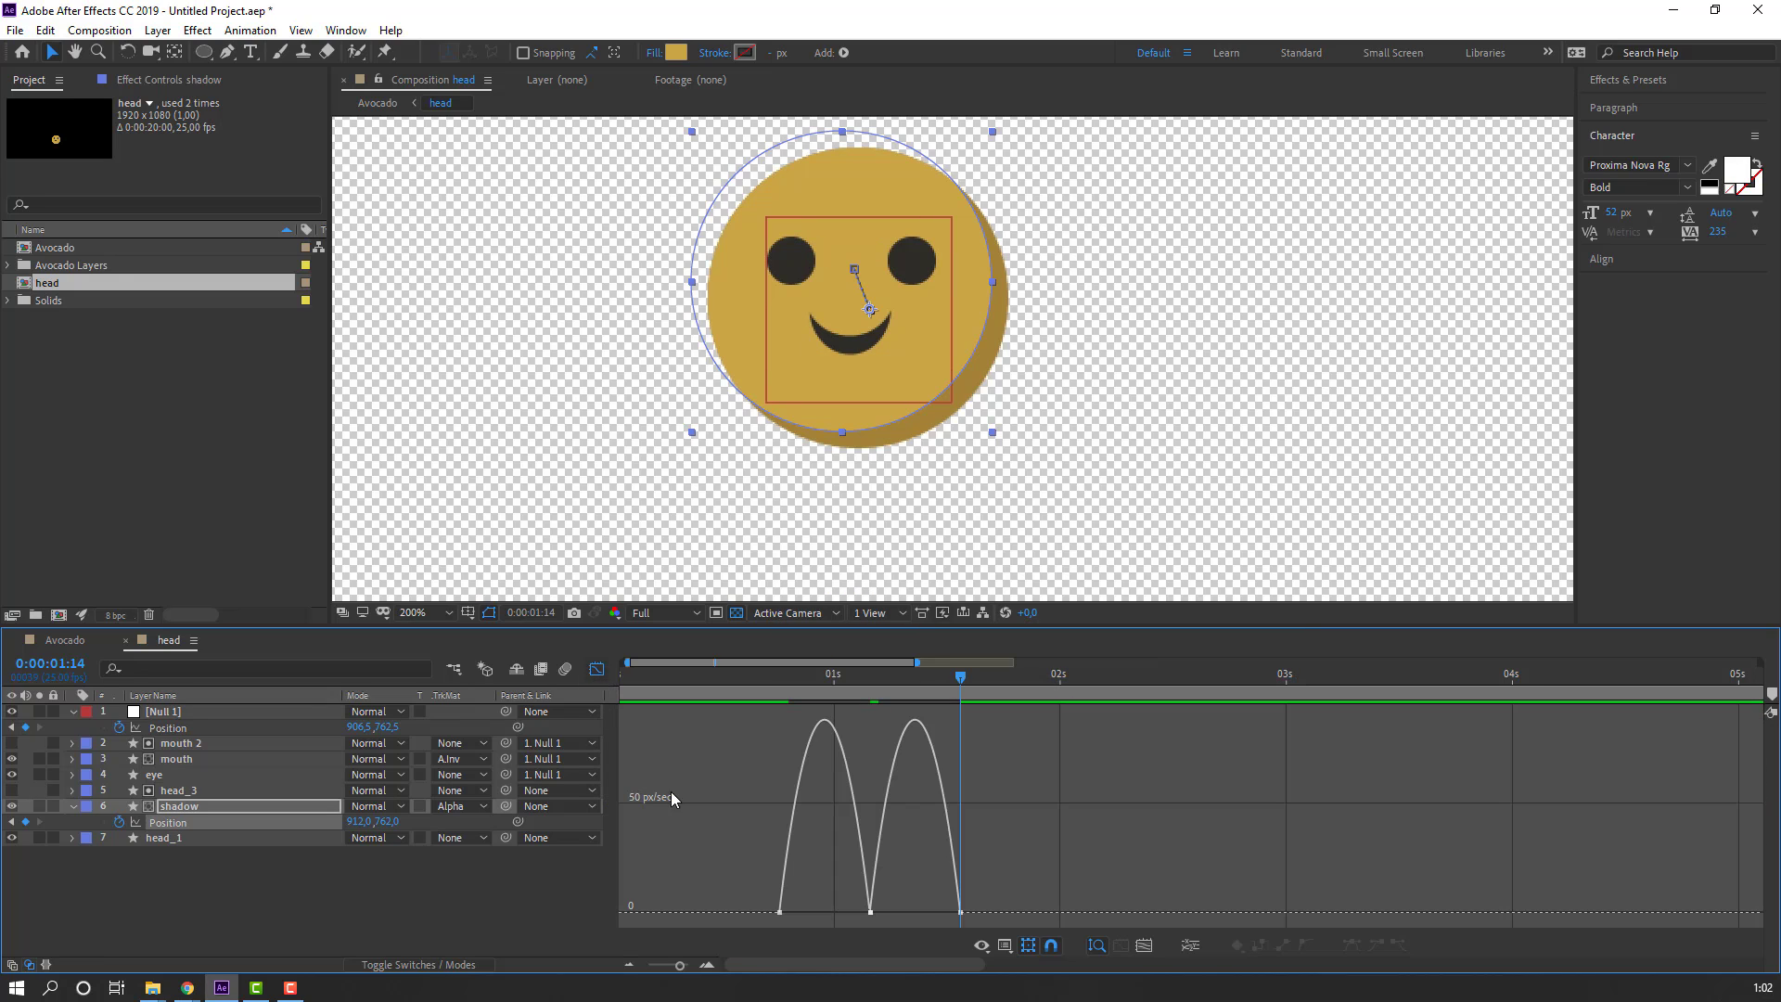
drag(853, 913, 902, 913)
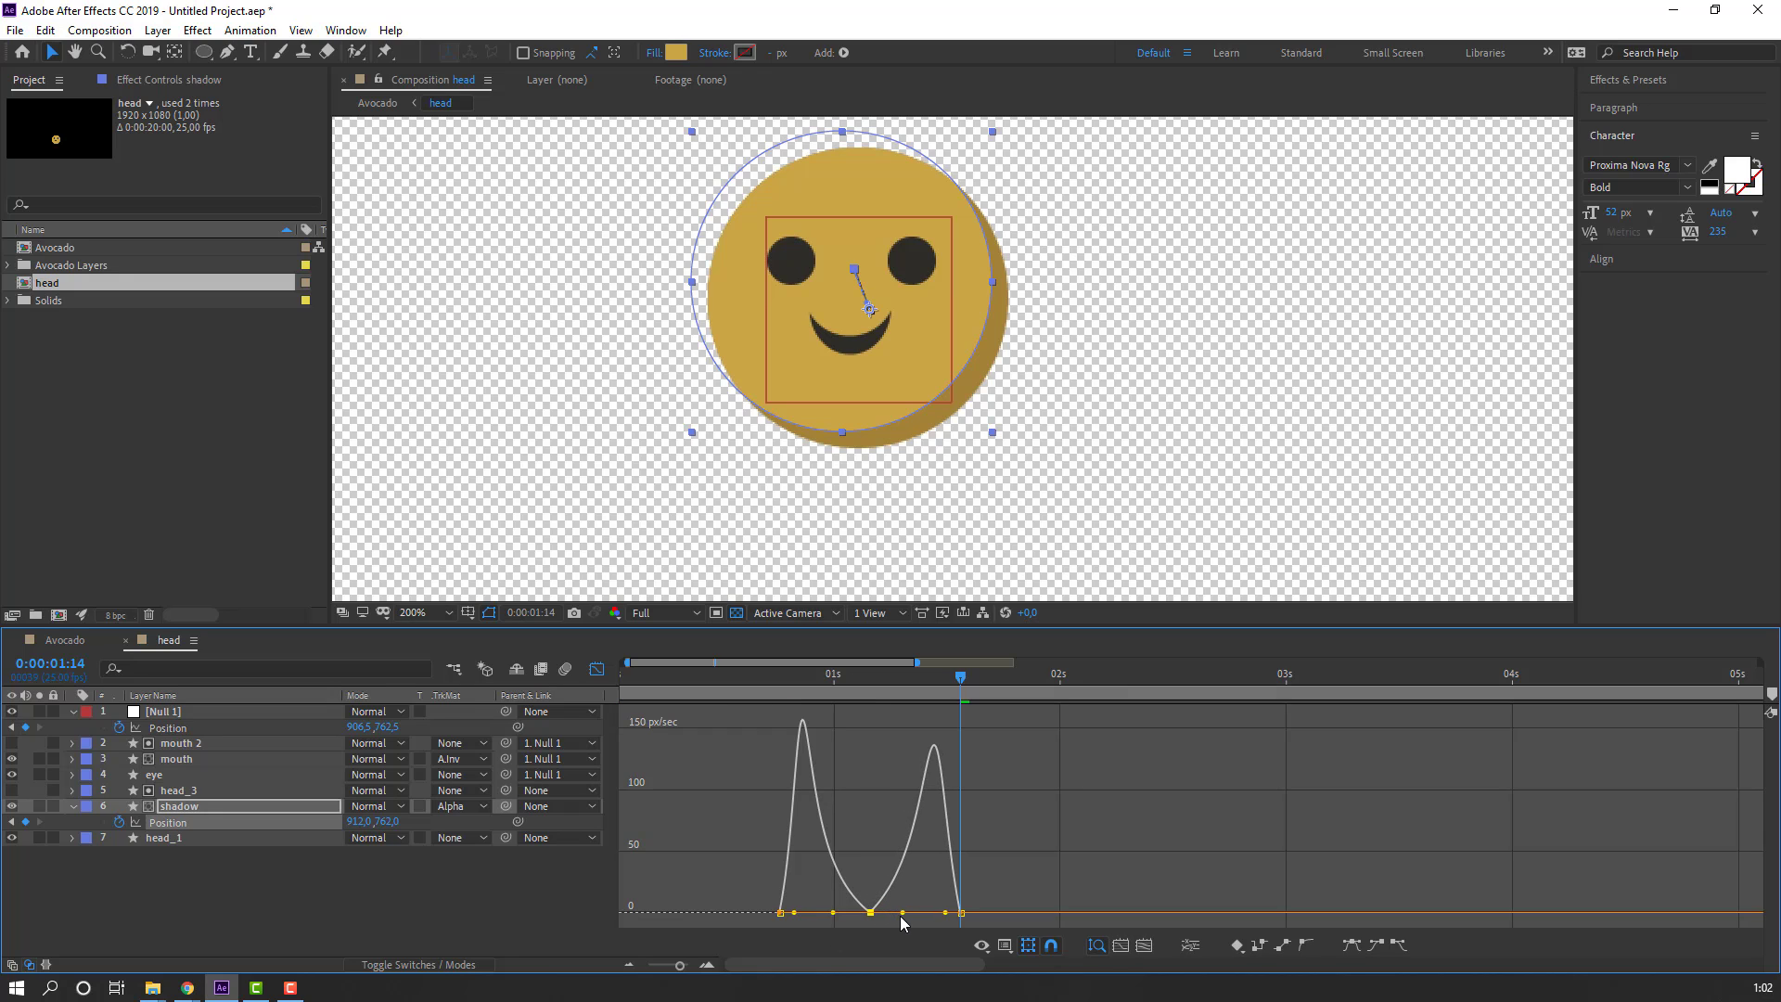
Step: Preview the shadow motion in the head precomp, and play back the whole bounce in the Avocado composition
key(space)
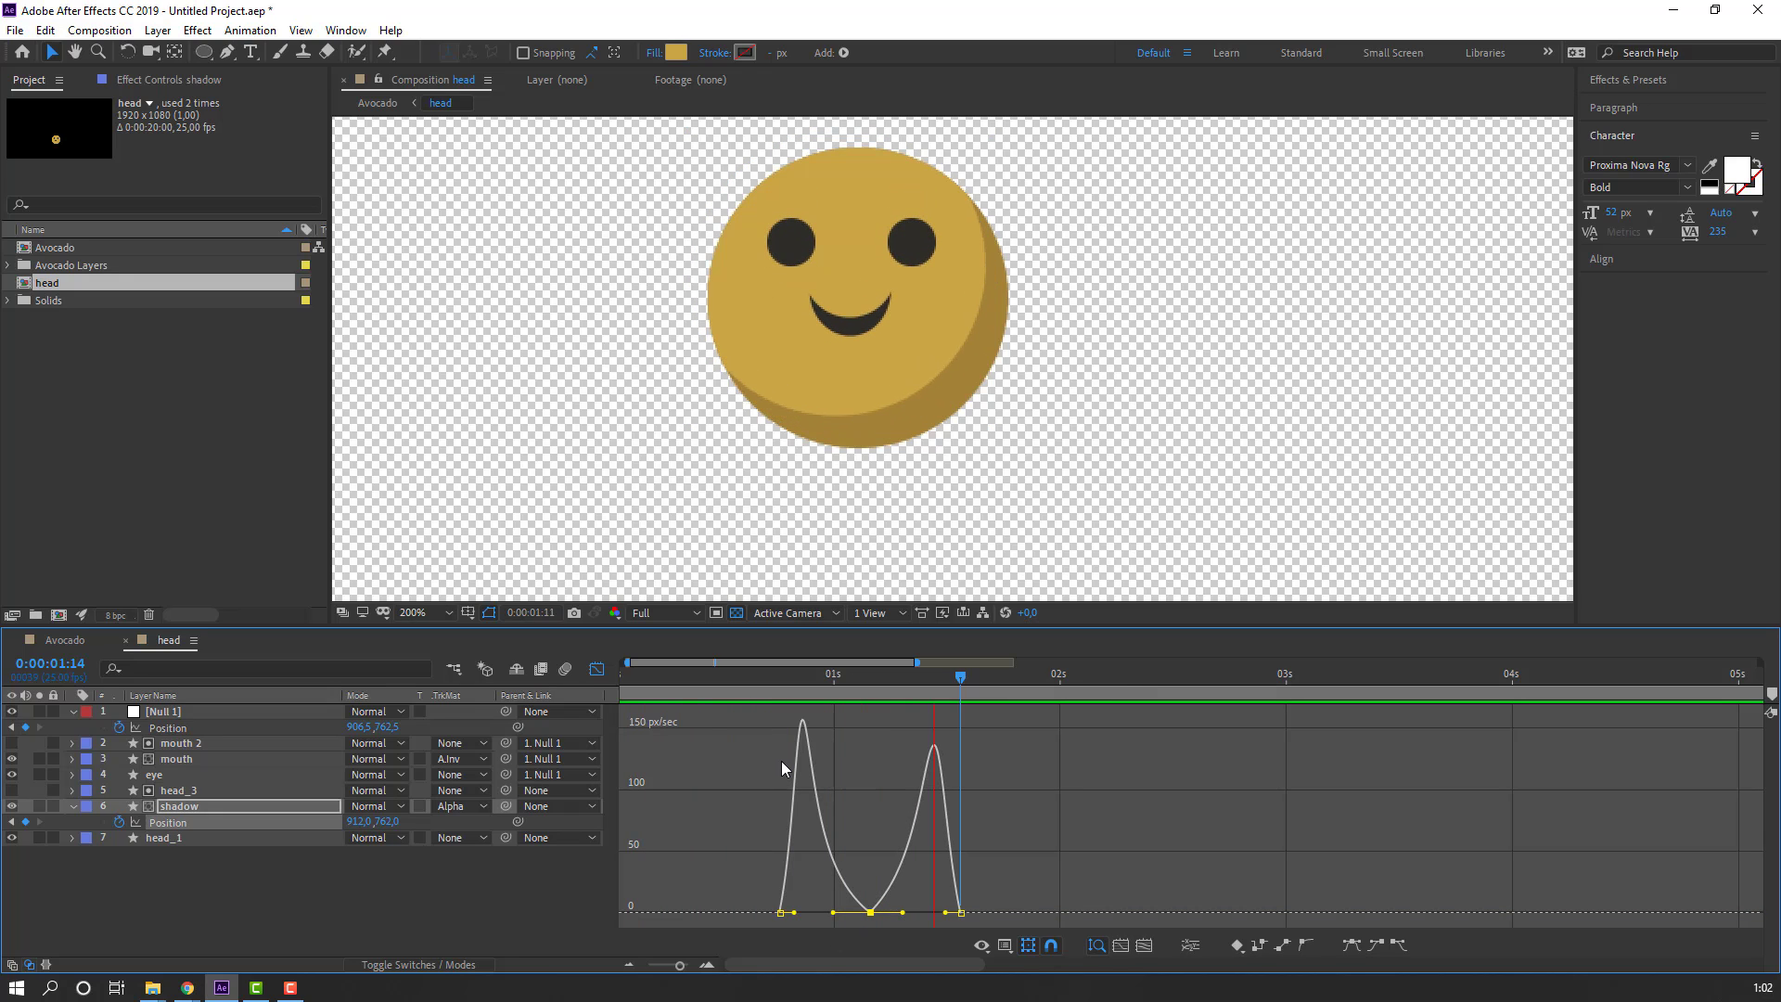
key(space)
click(64, 640)
key(space)
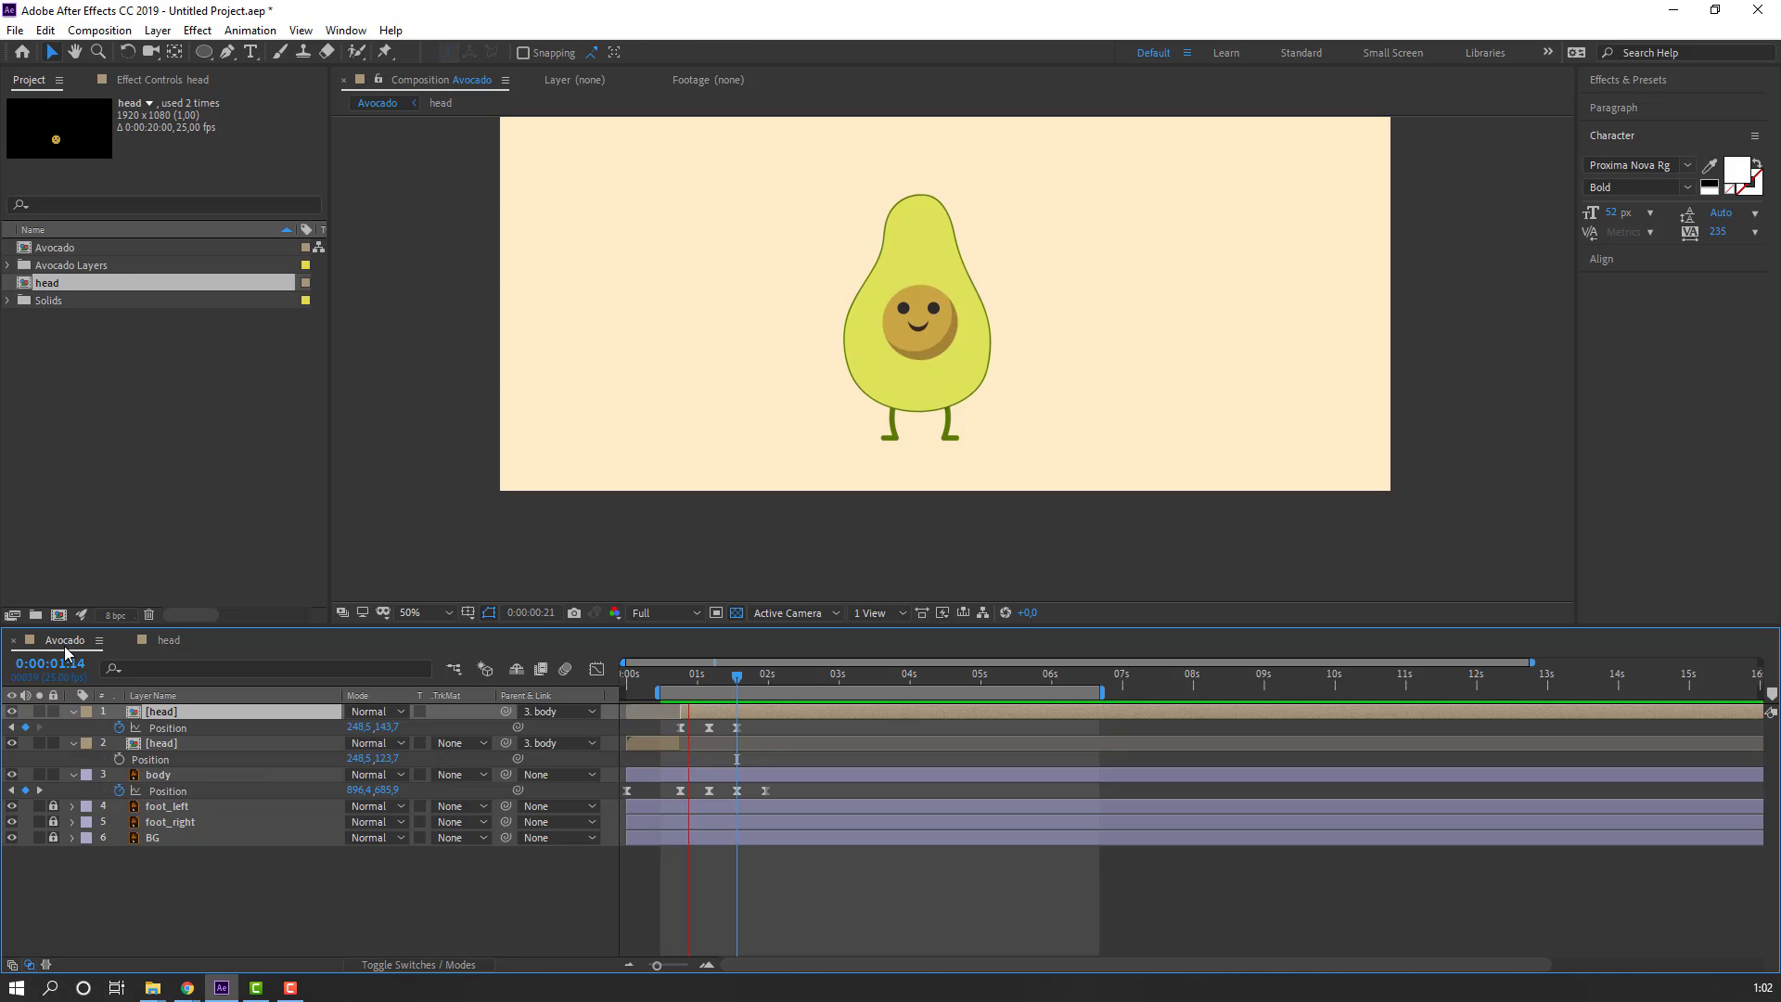
scroll(629, 472, down, 2)
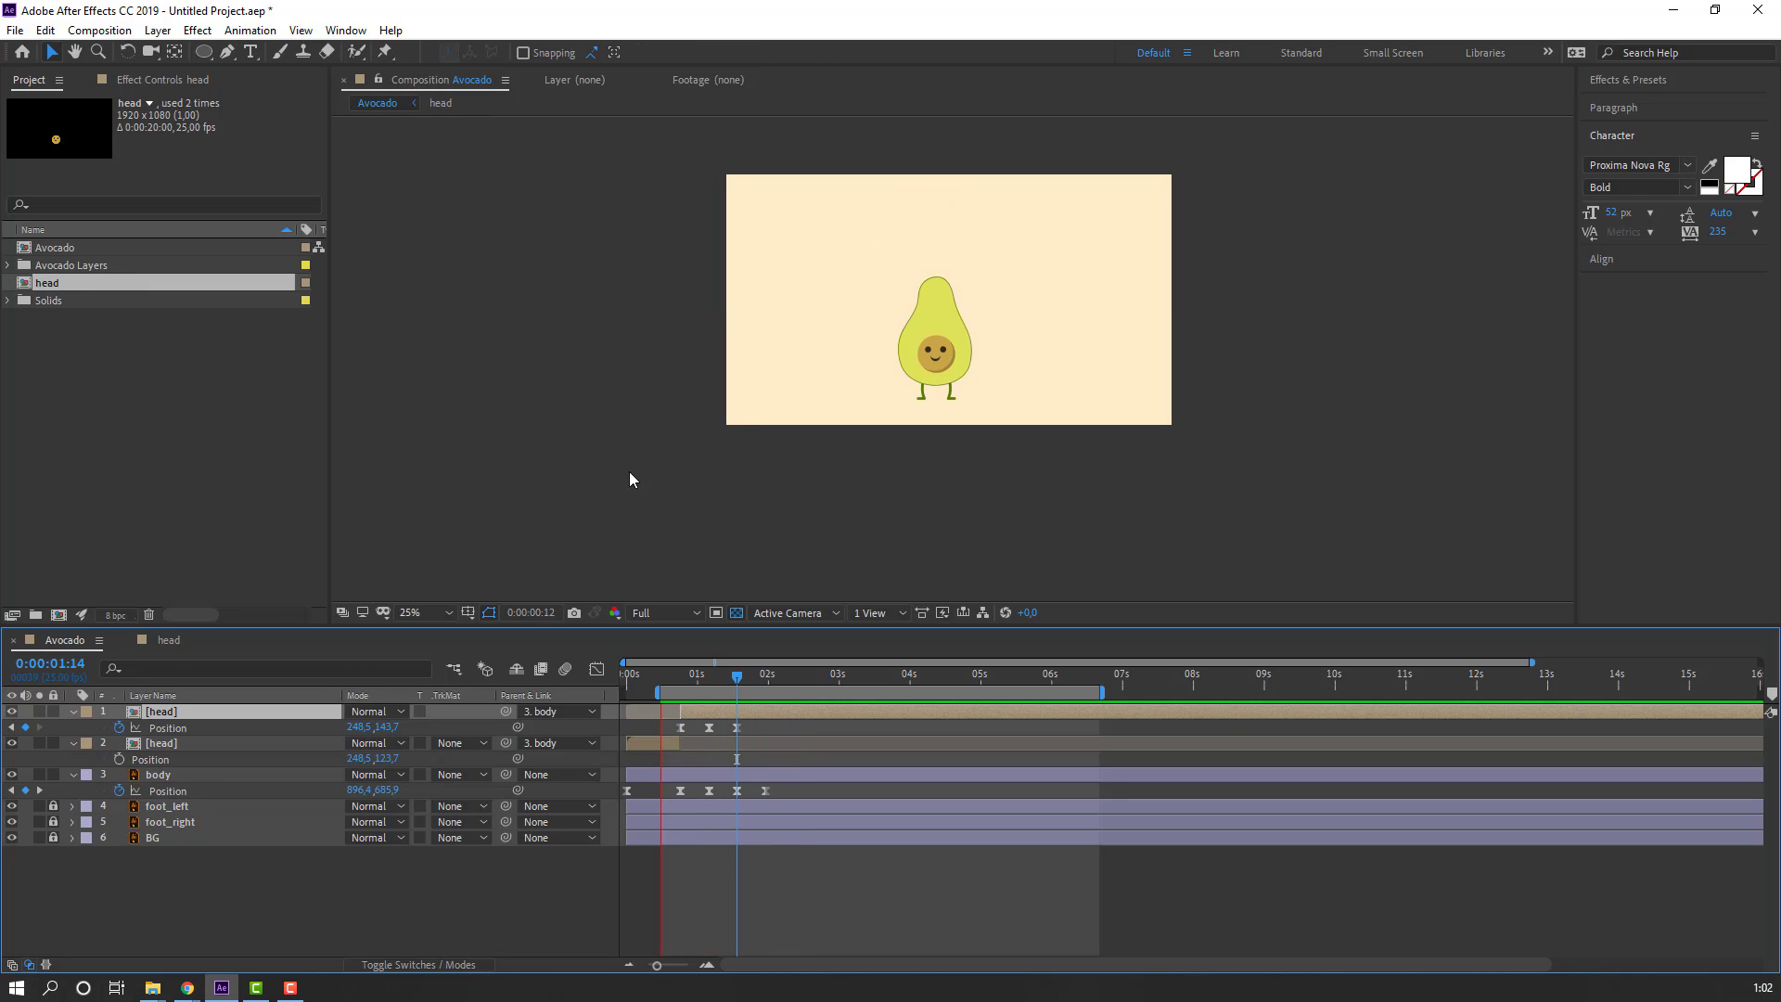
drag(1101, 694, 1090, 696)
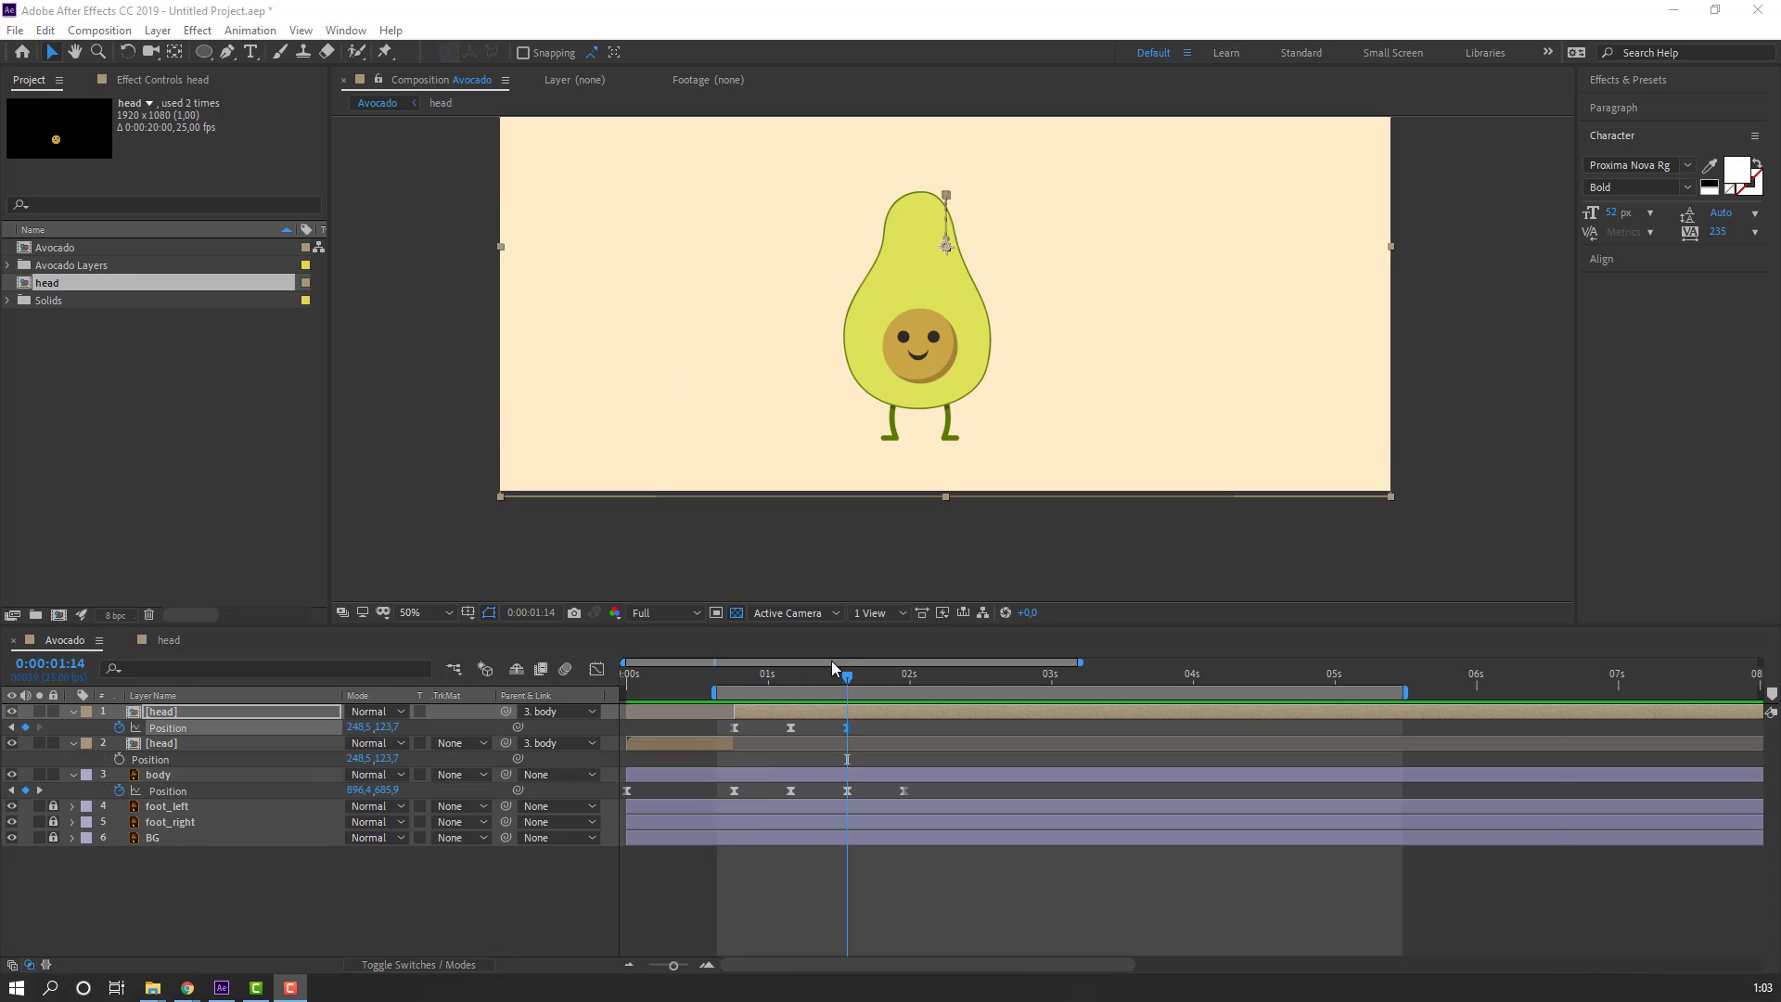
Step: Set the Avocado composition's work area from 0 to about 2 seconds and preview the character's bounce
drag(824, 675, 623, 692)
drag(1406, 692, 917, 706)
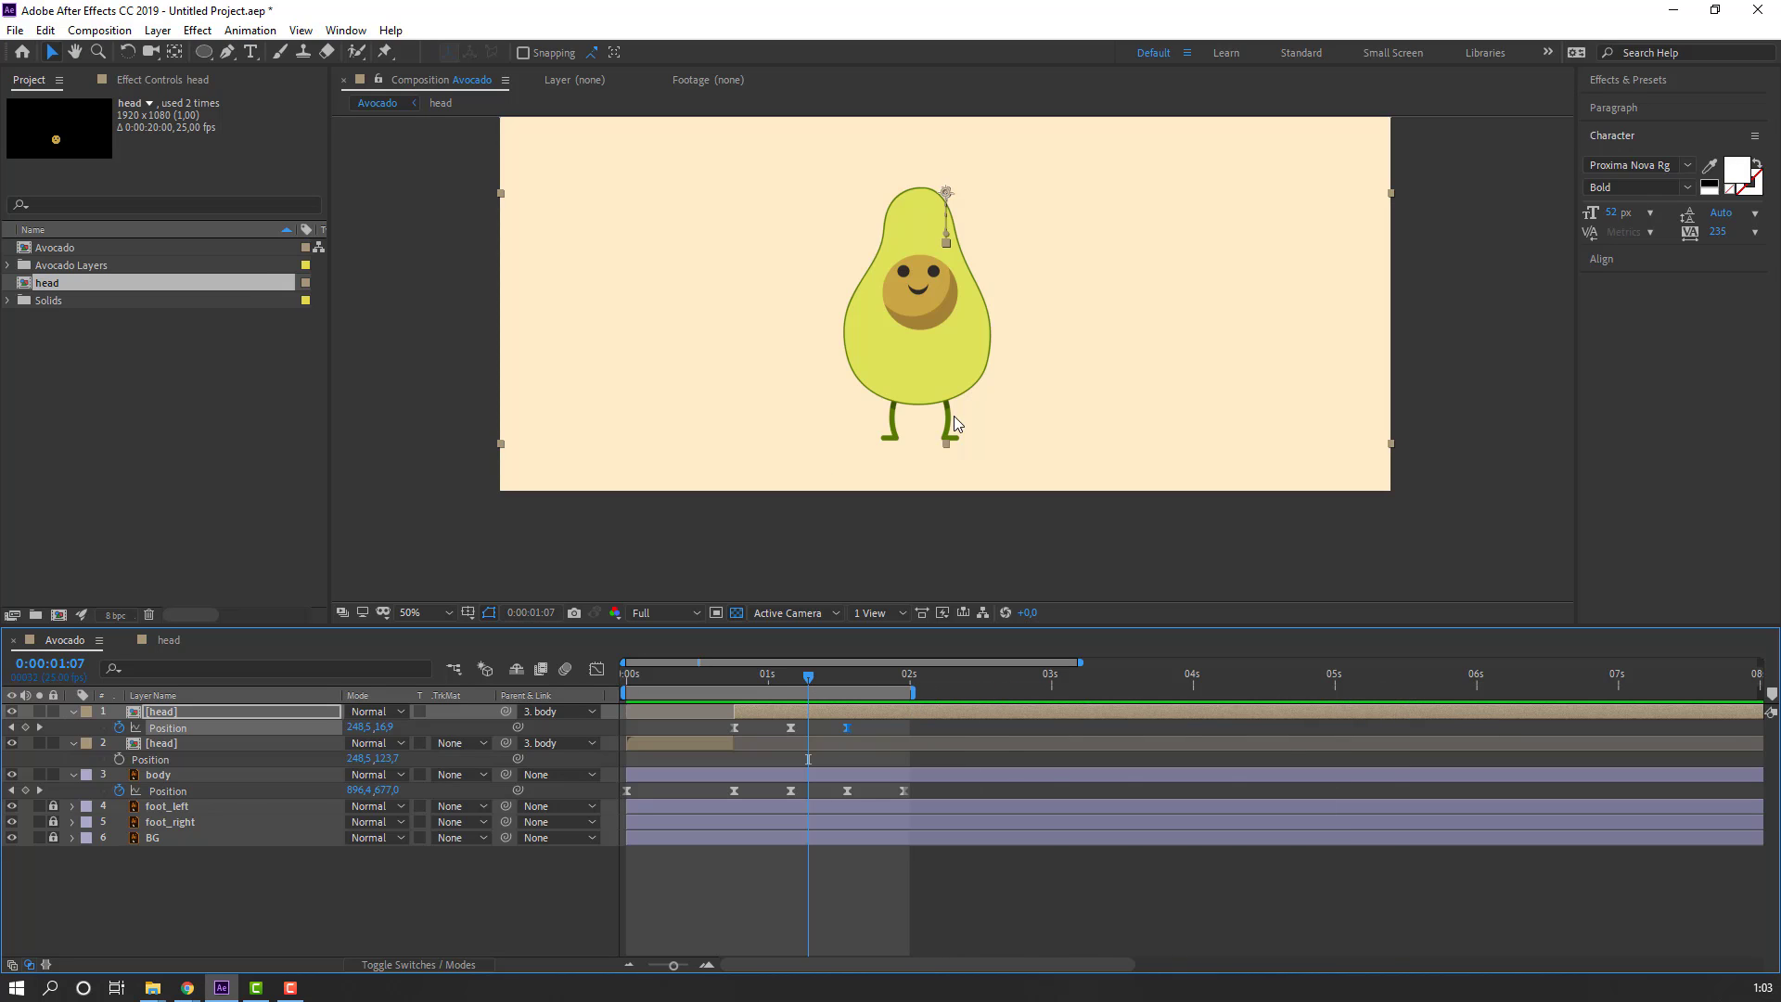
drag(953, 418, 920, 463)
click(1034, 894)
key(space)
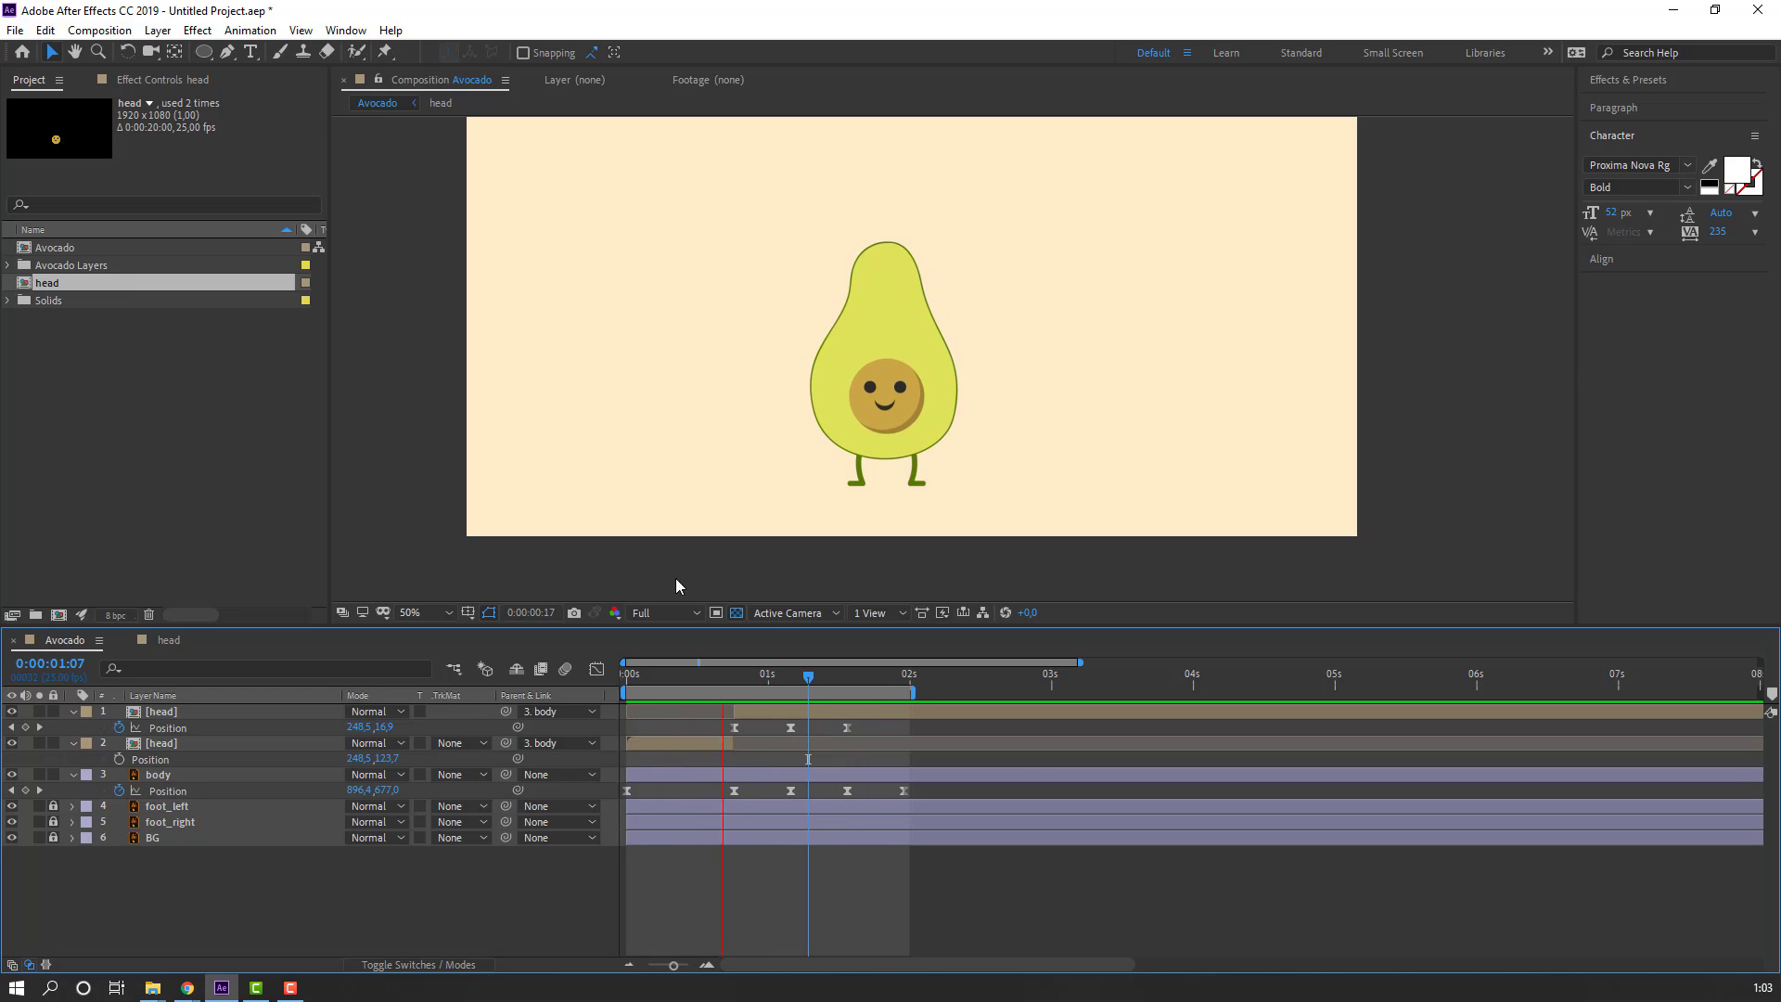
key(space)
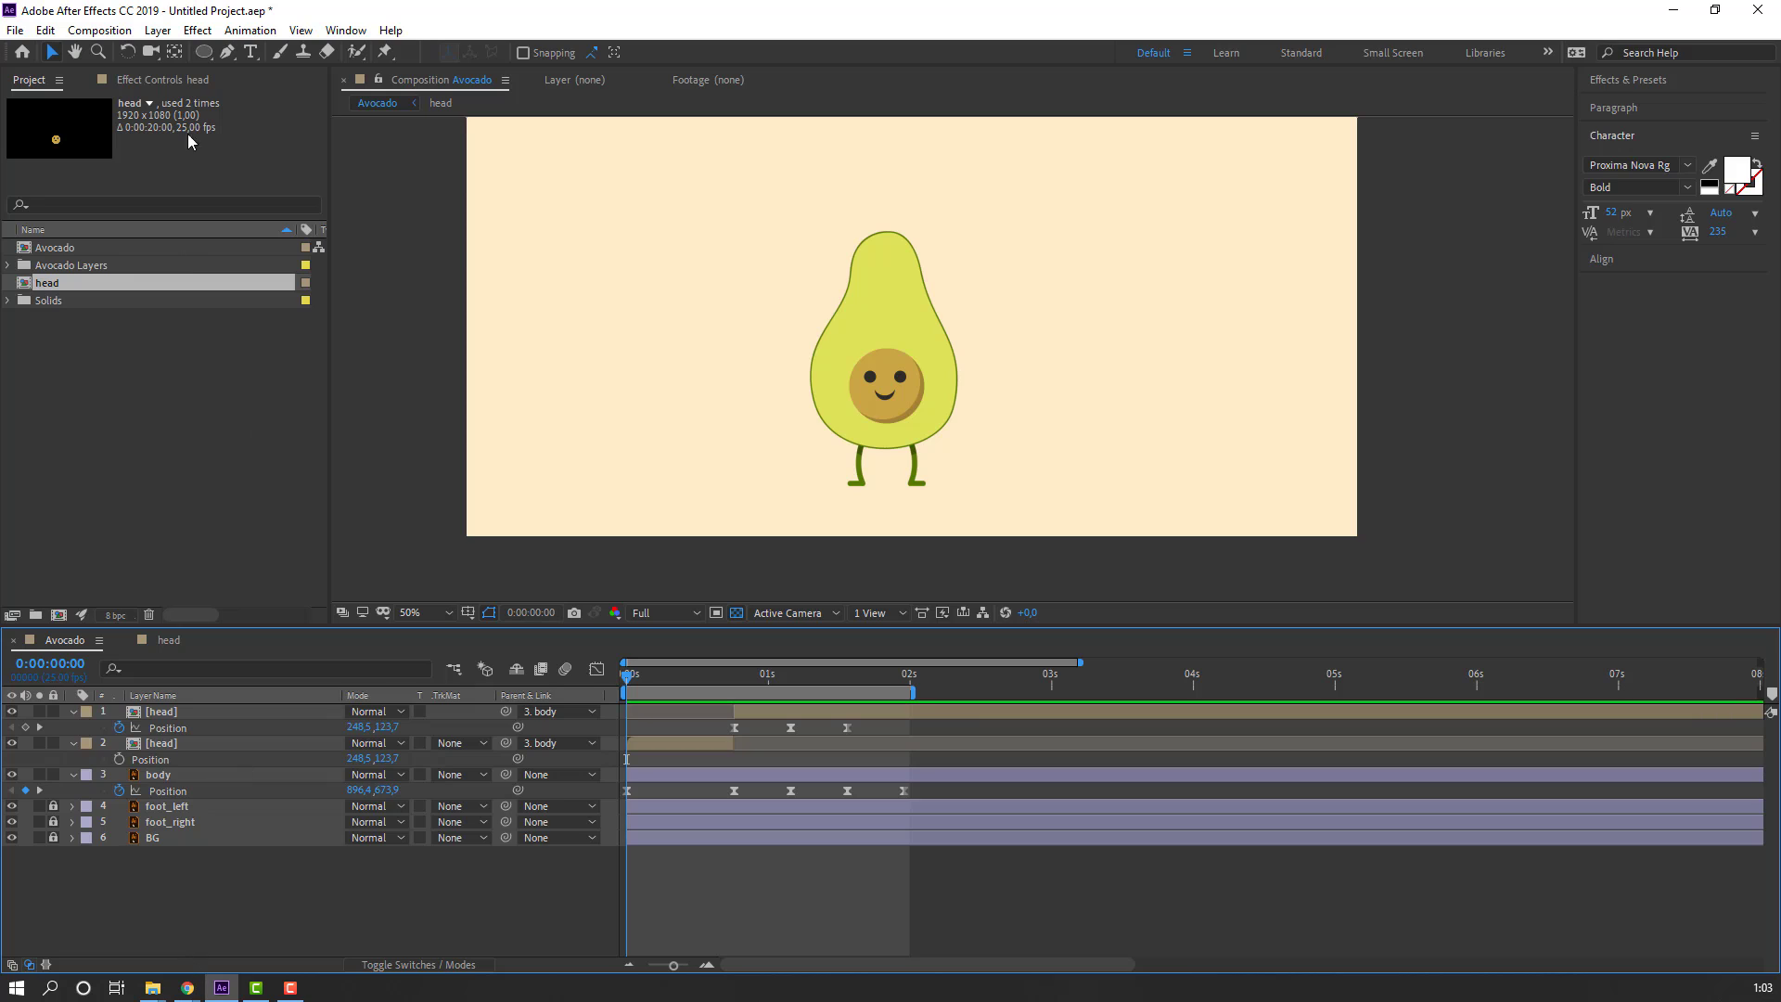
Step: Draw a flat, wide ellipse across the avocado's feet as a new shape layer for a ground shadow
click(204, 52)
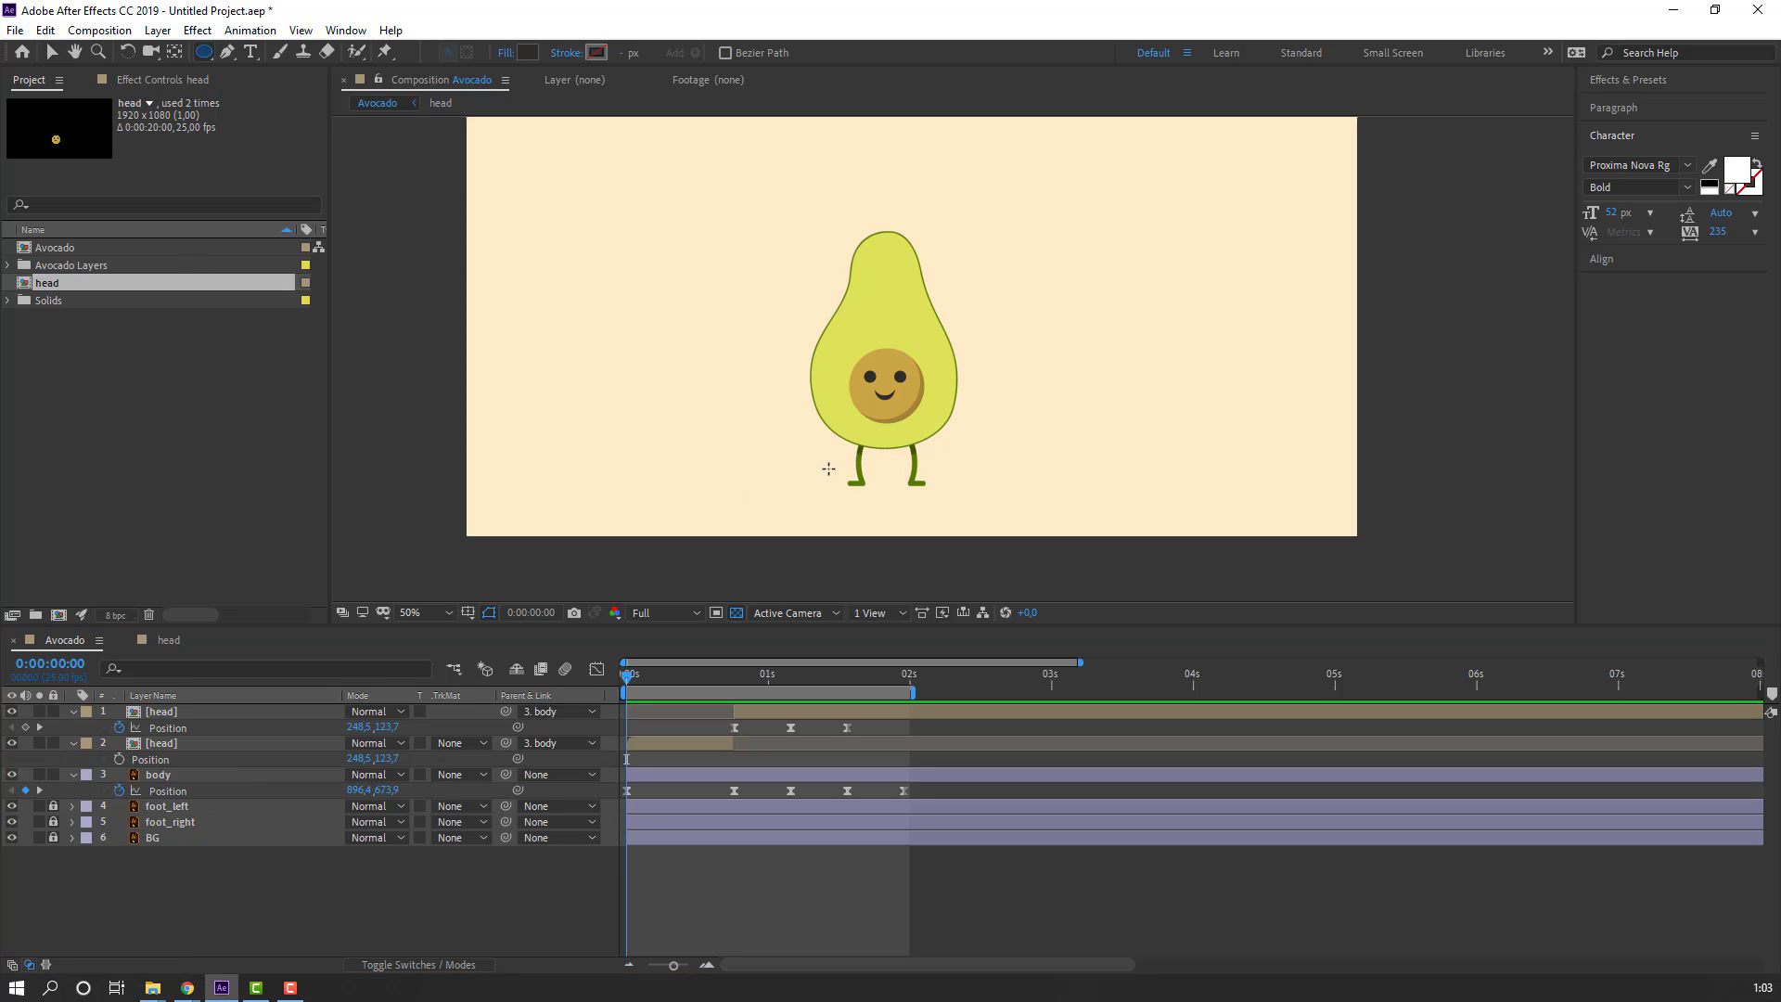
drag(830, 466, 948, 493)
click(52, 53)
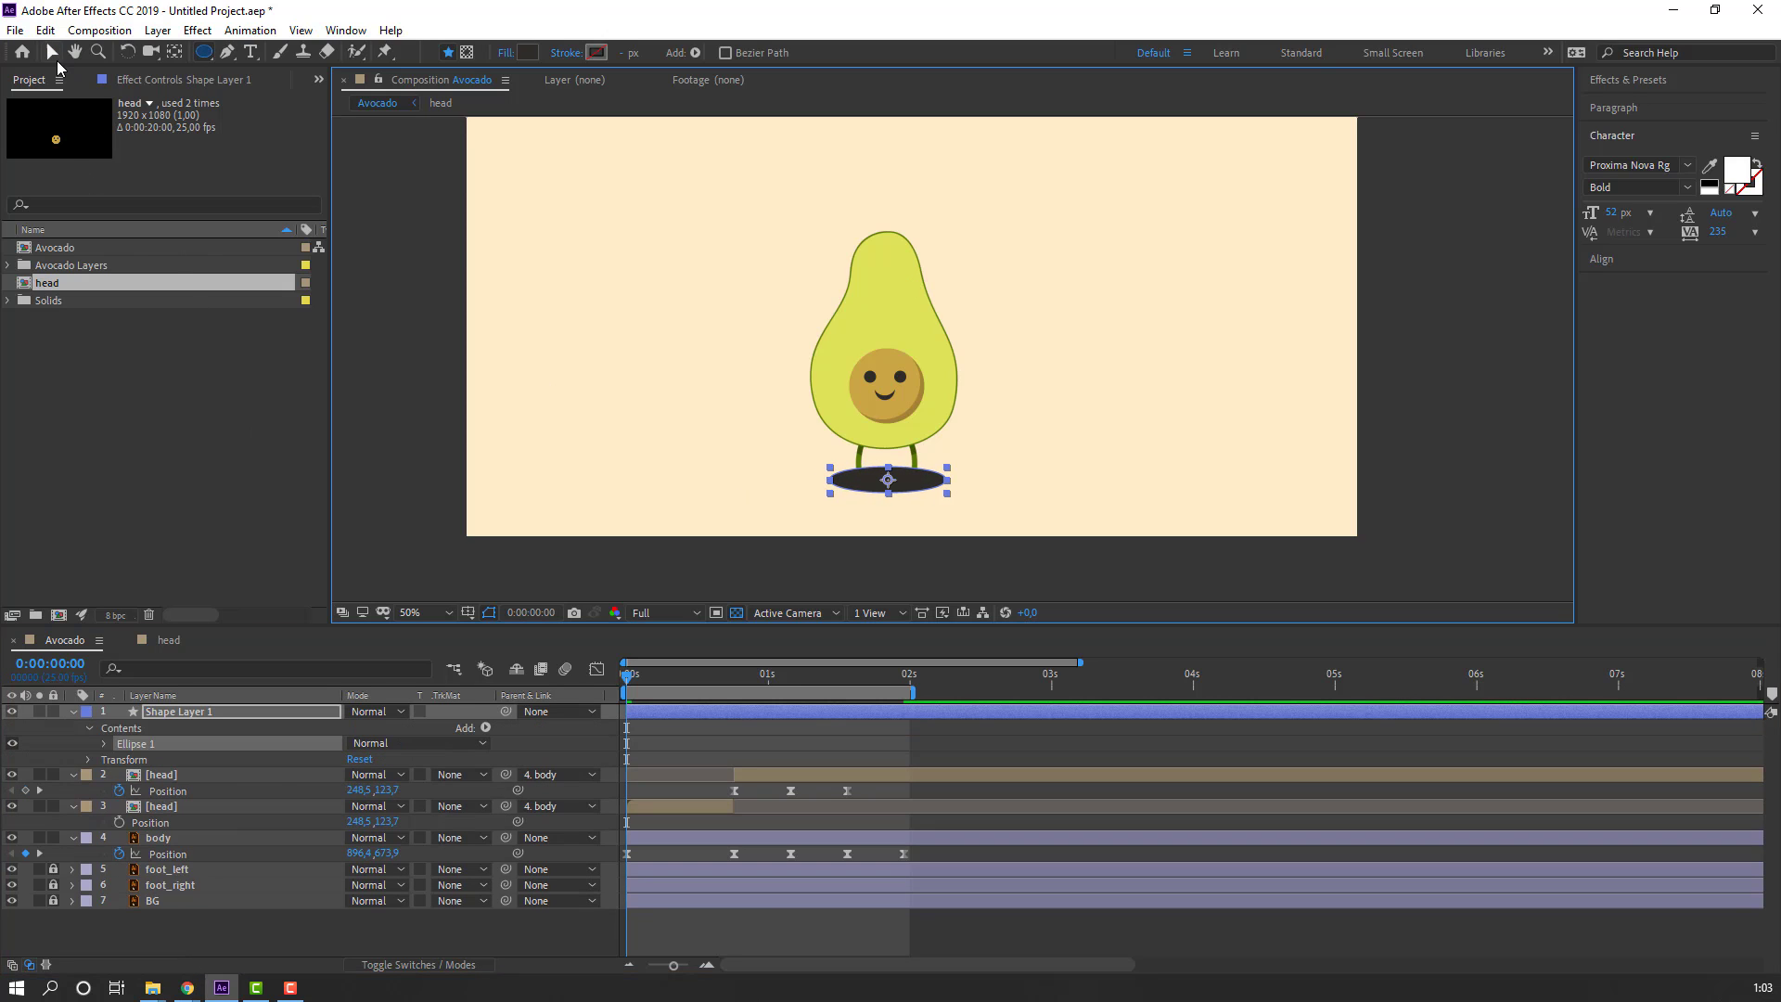
Step: Sample the background colour for the ellipse's fill and darken it to the beige EDD6AB
click(676, 53)
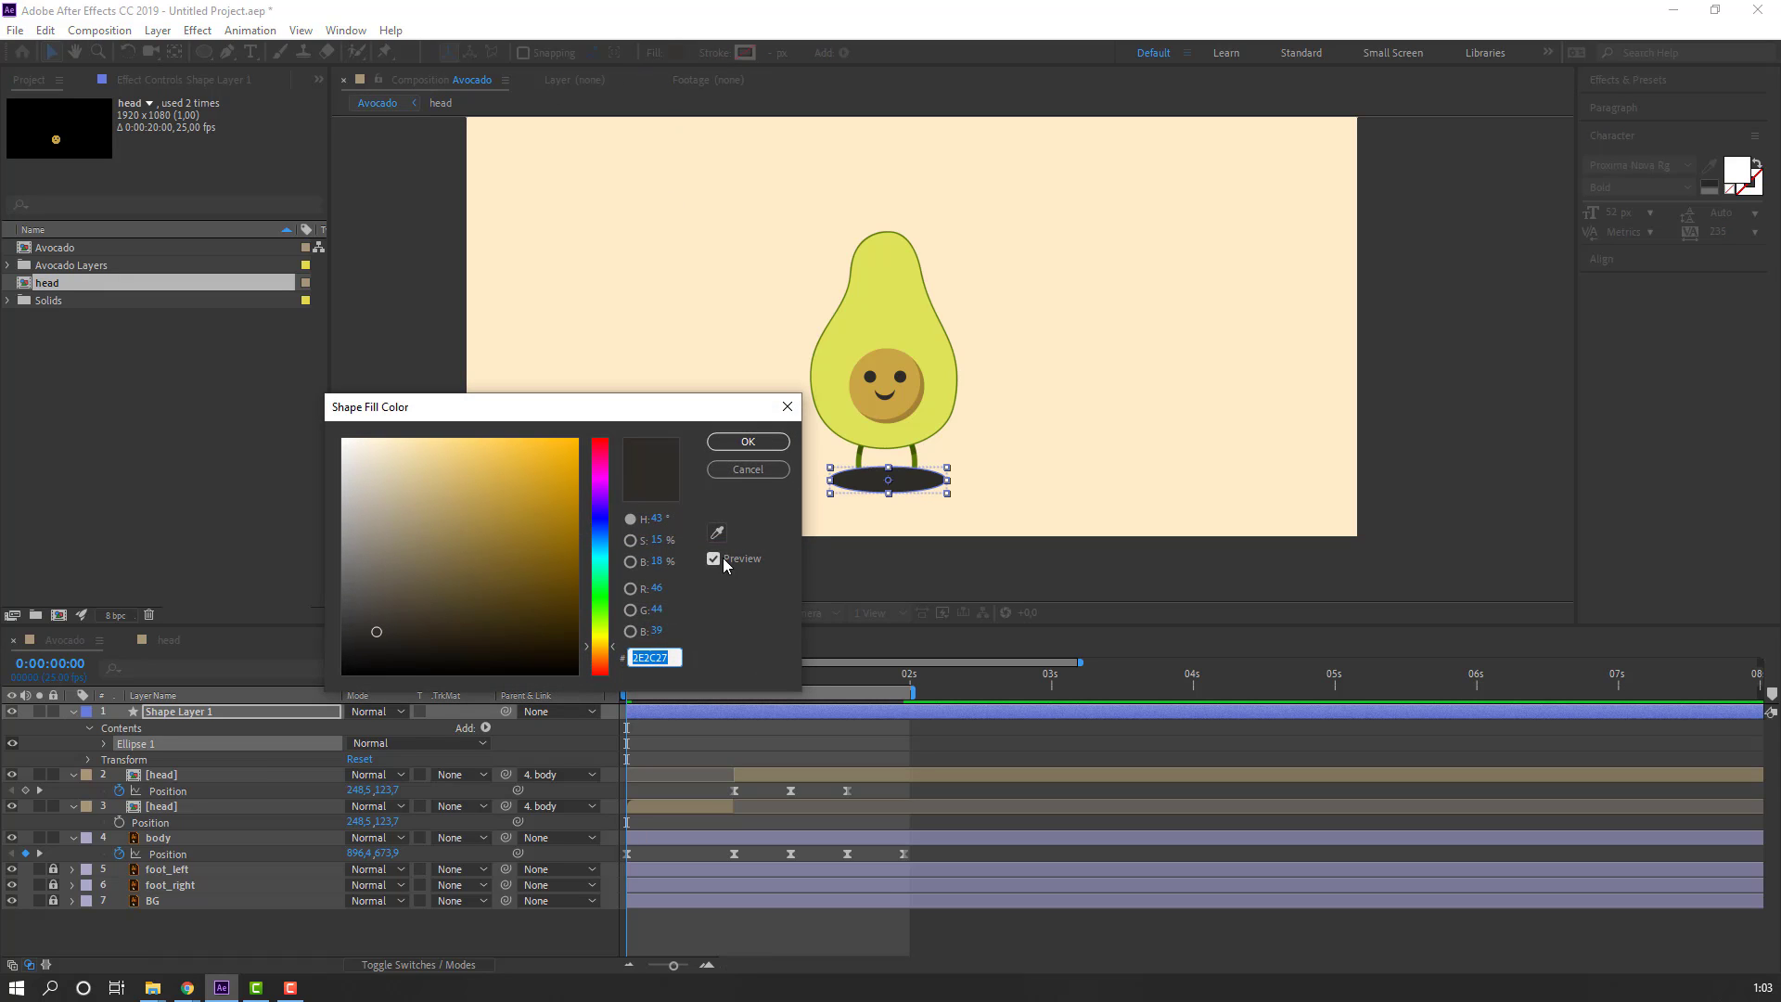
click(717, 533)
click(1174, 419)
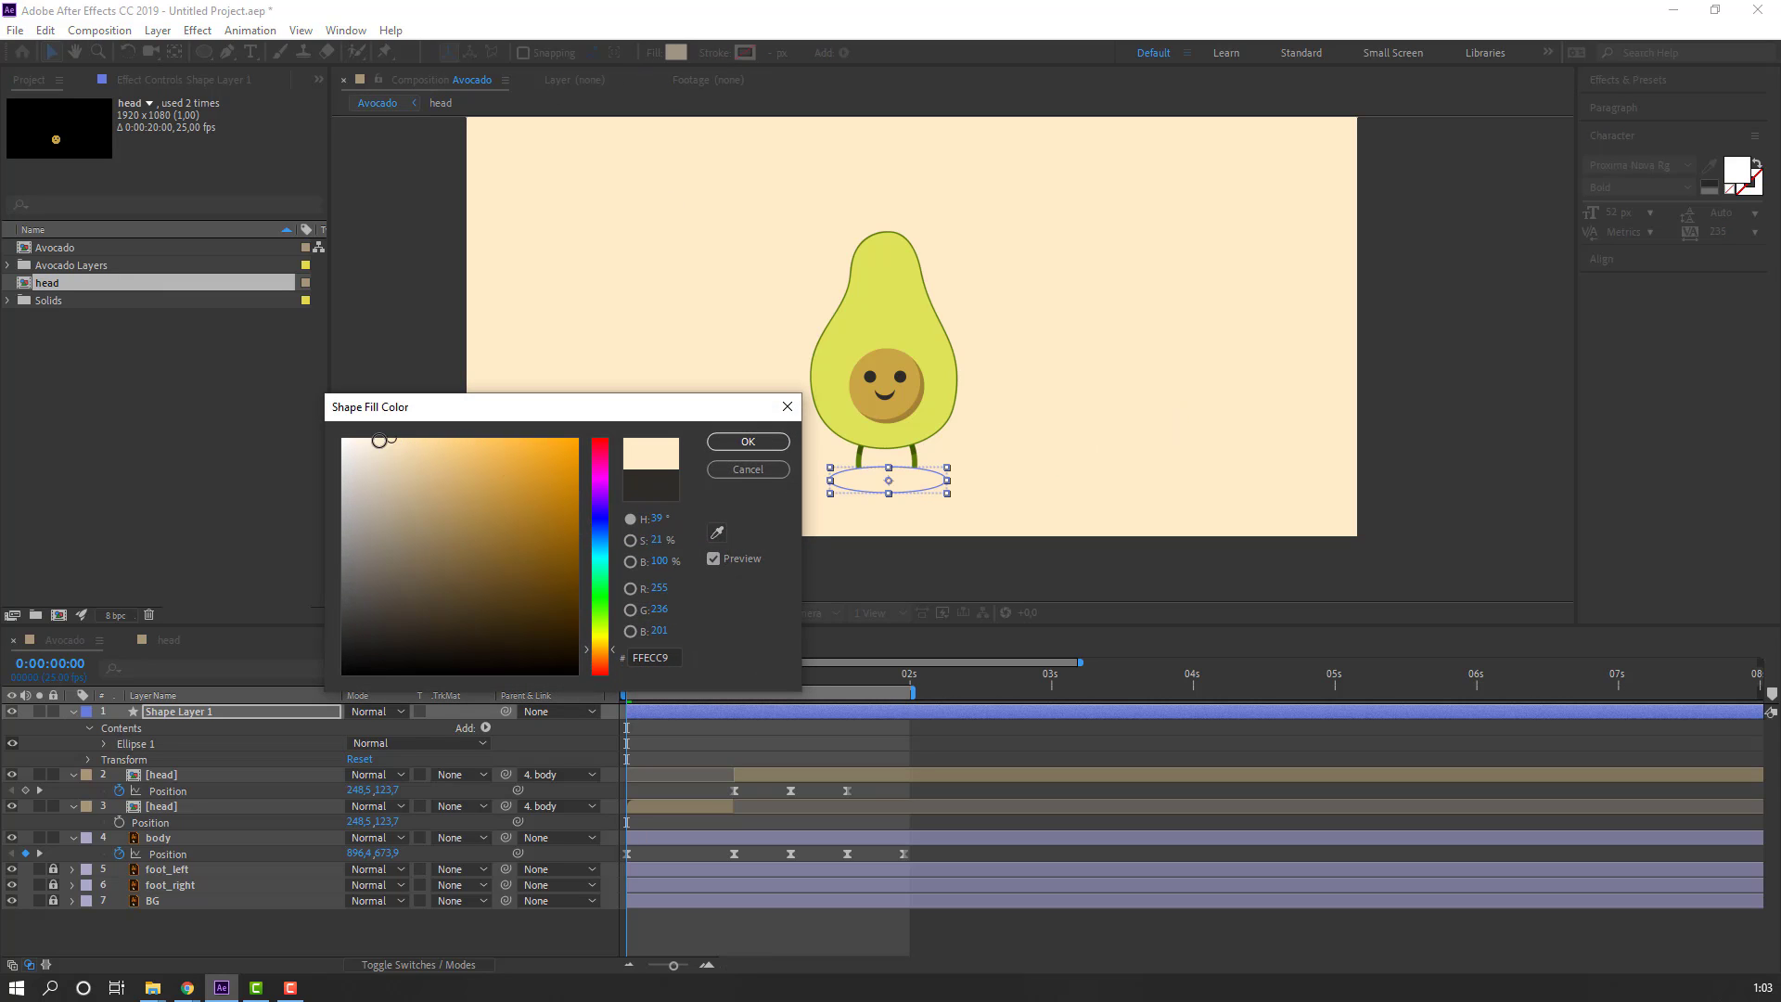
drag(389, 440, 407, 455)
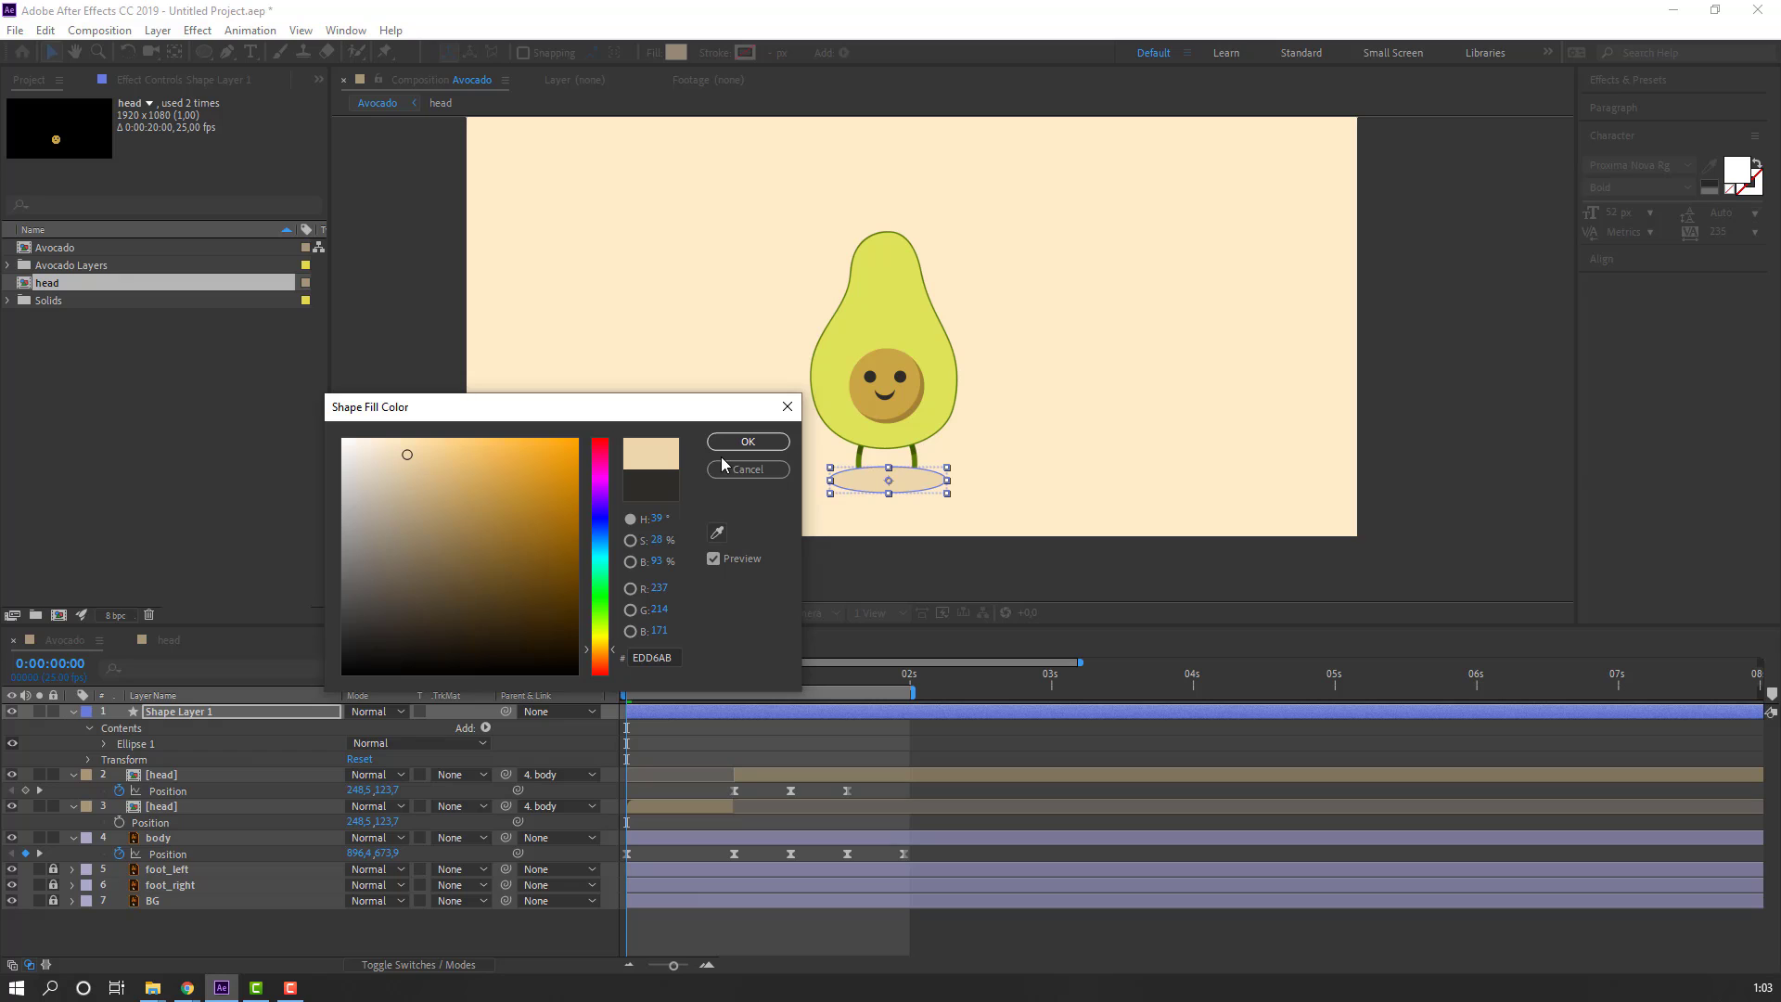
click(748, 442)
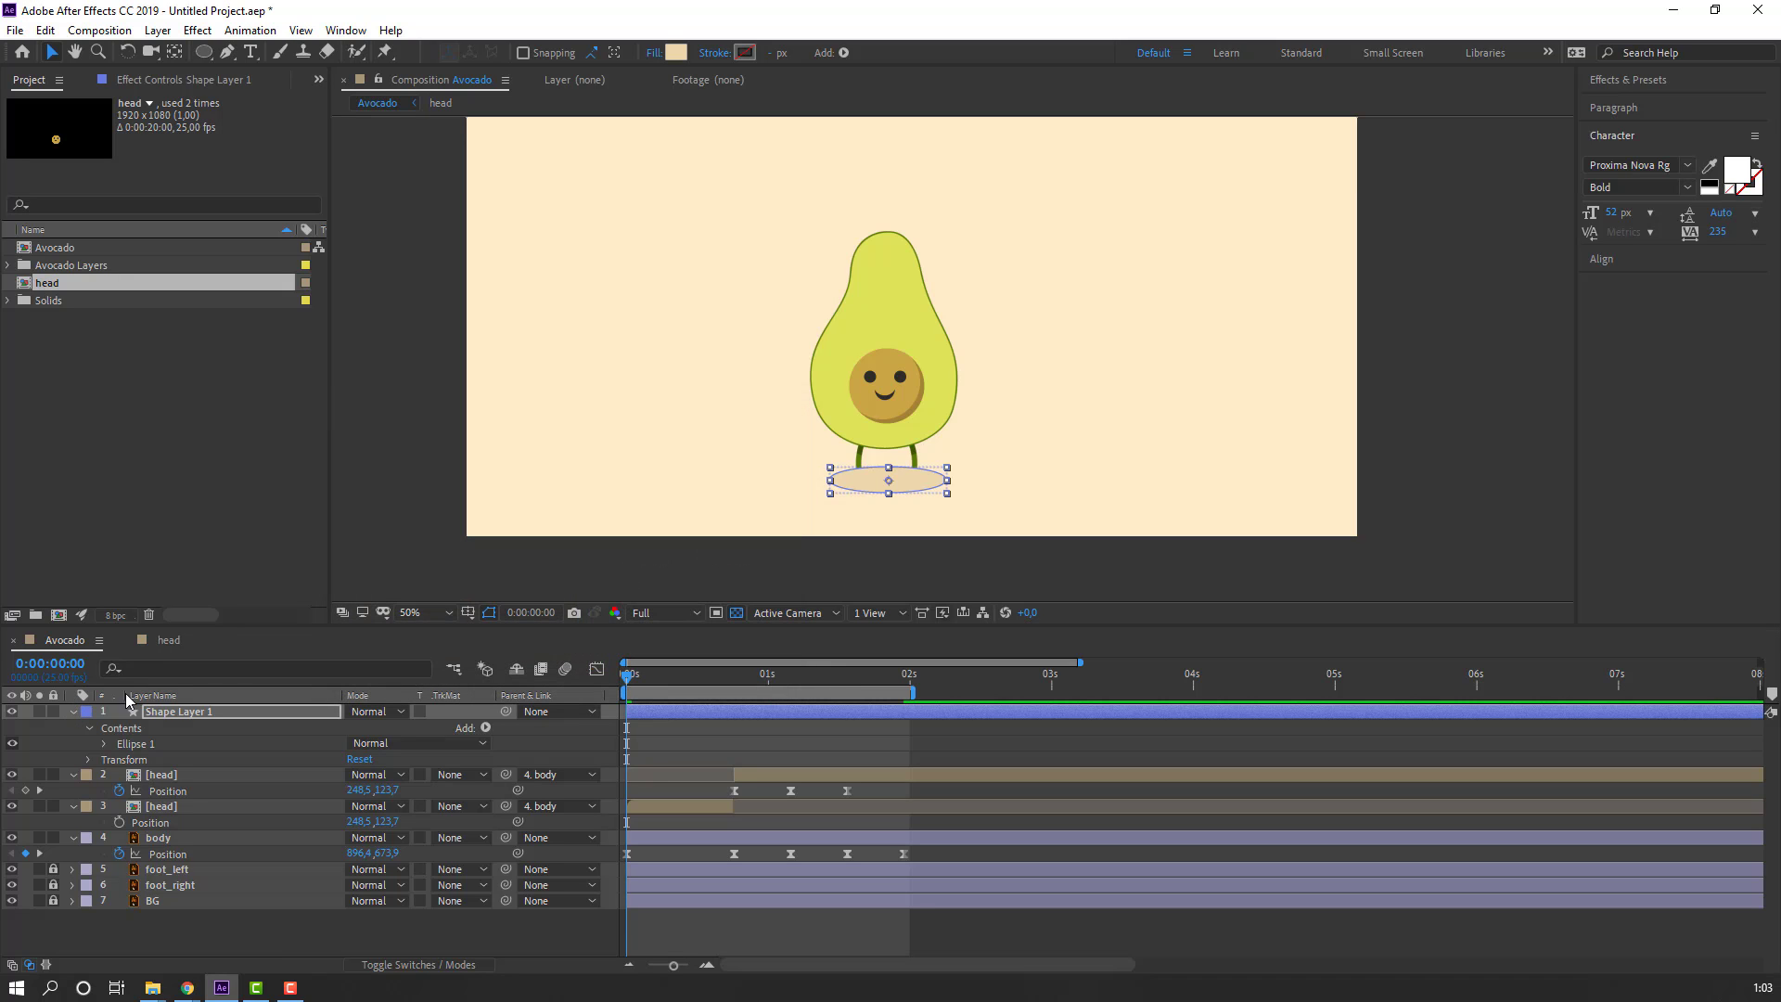
Step: Collapse the ellipse's shape layer and move it down the layer stack beneath the body layer
click(73, 711)
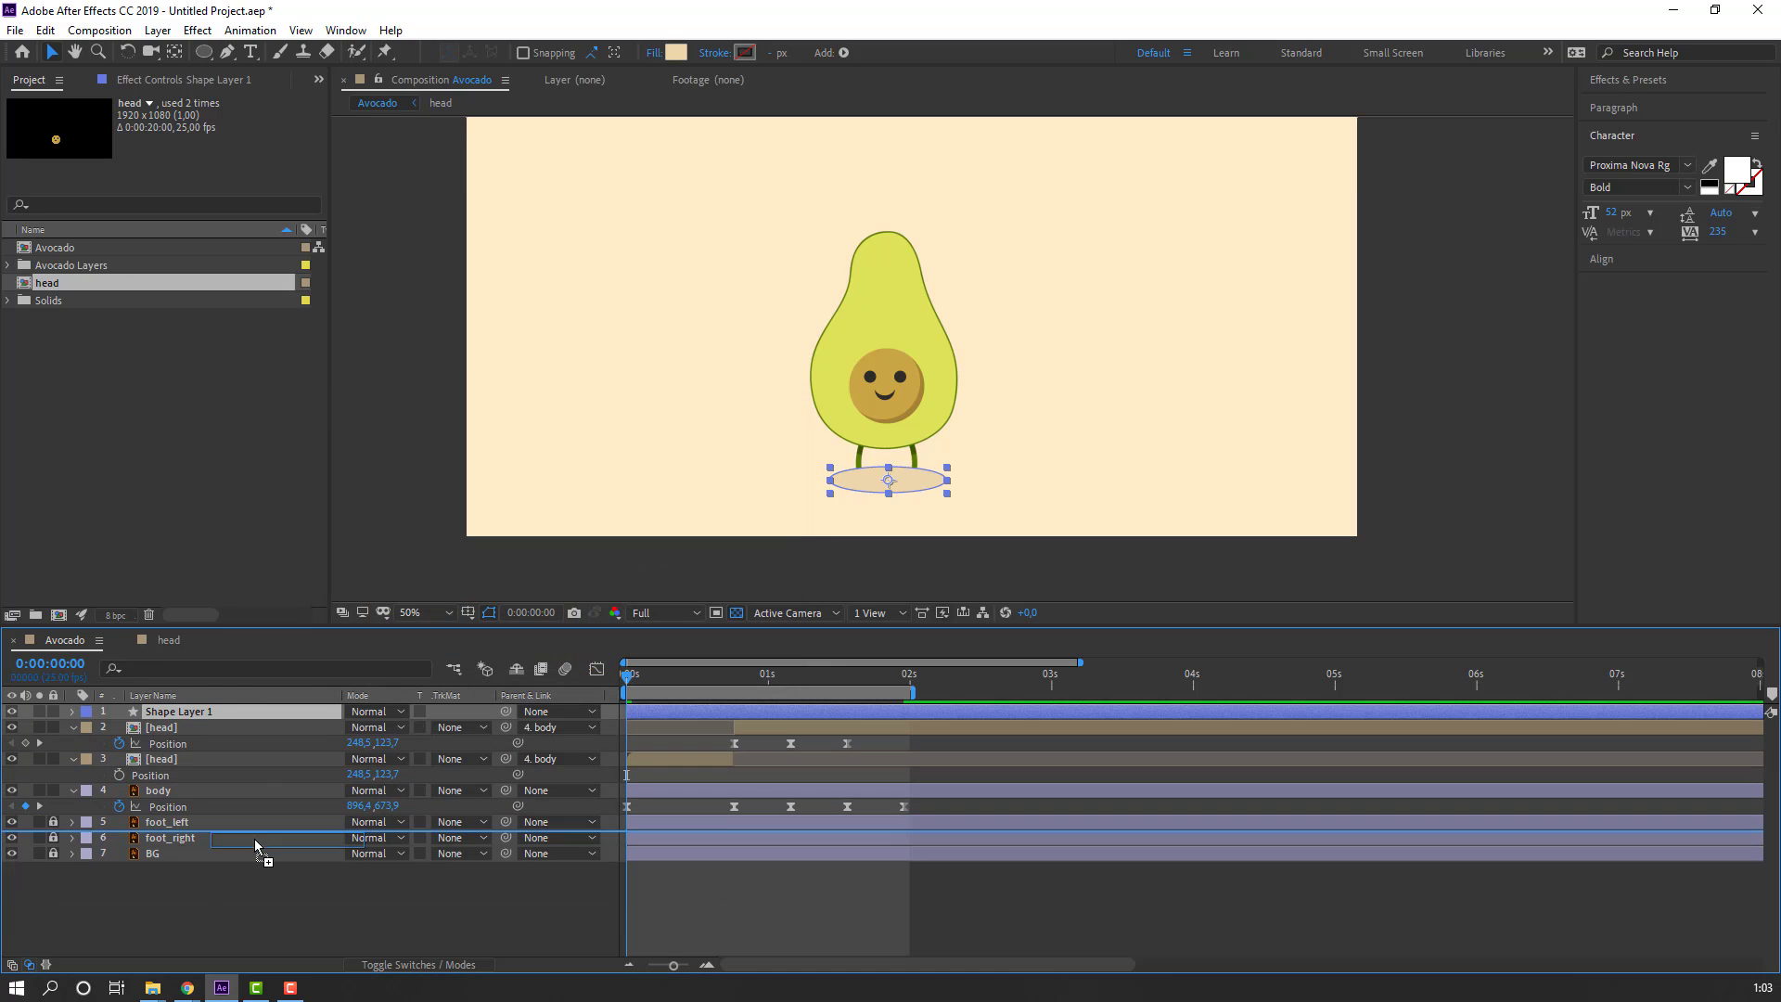
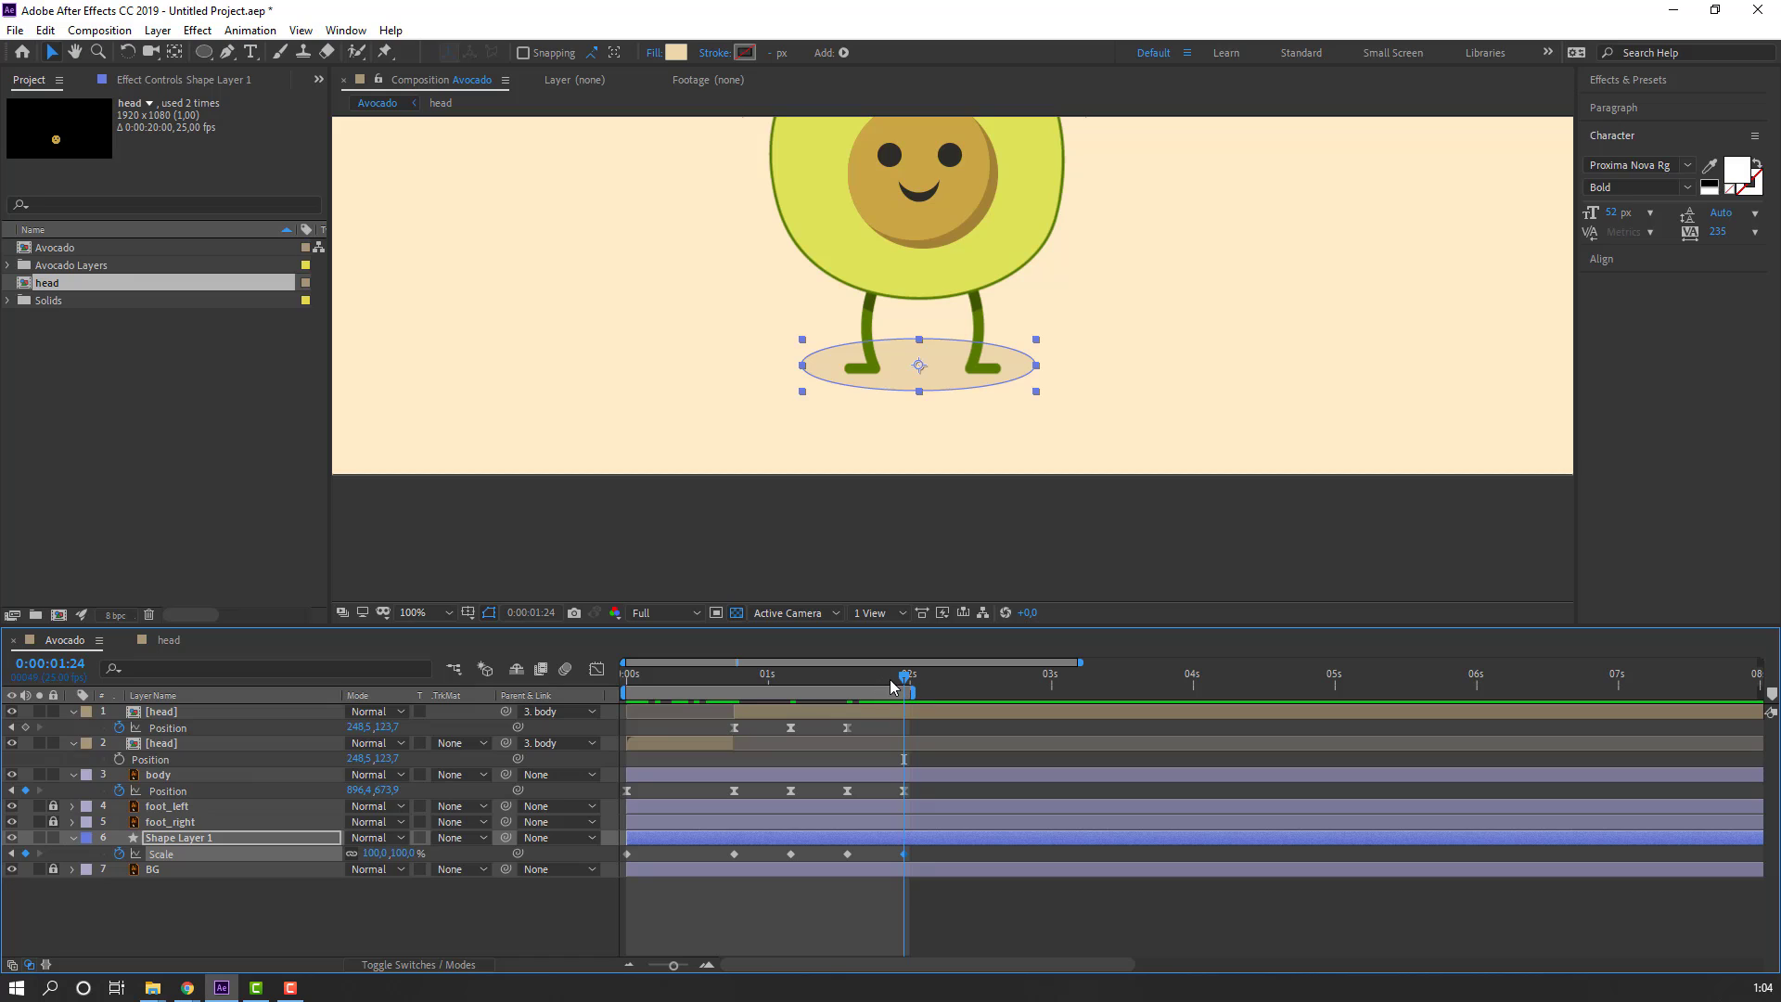
Step: Set the ground shadow's scale to 98% at 0:00:01:14 and preview the Avocado composition
drag(888, 679, 850, 682)
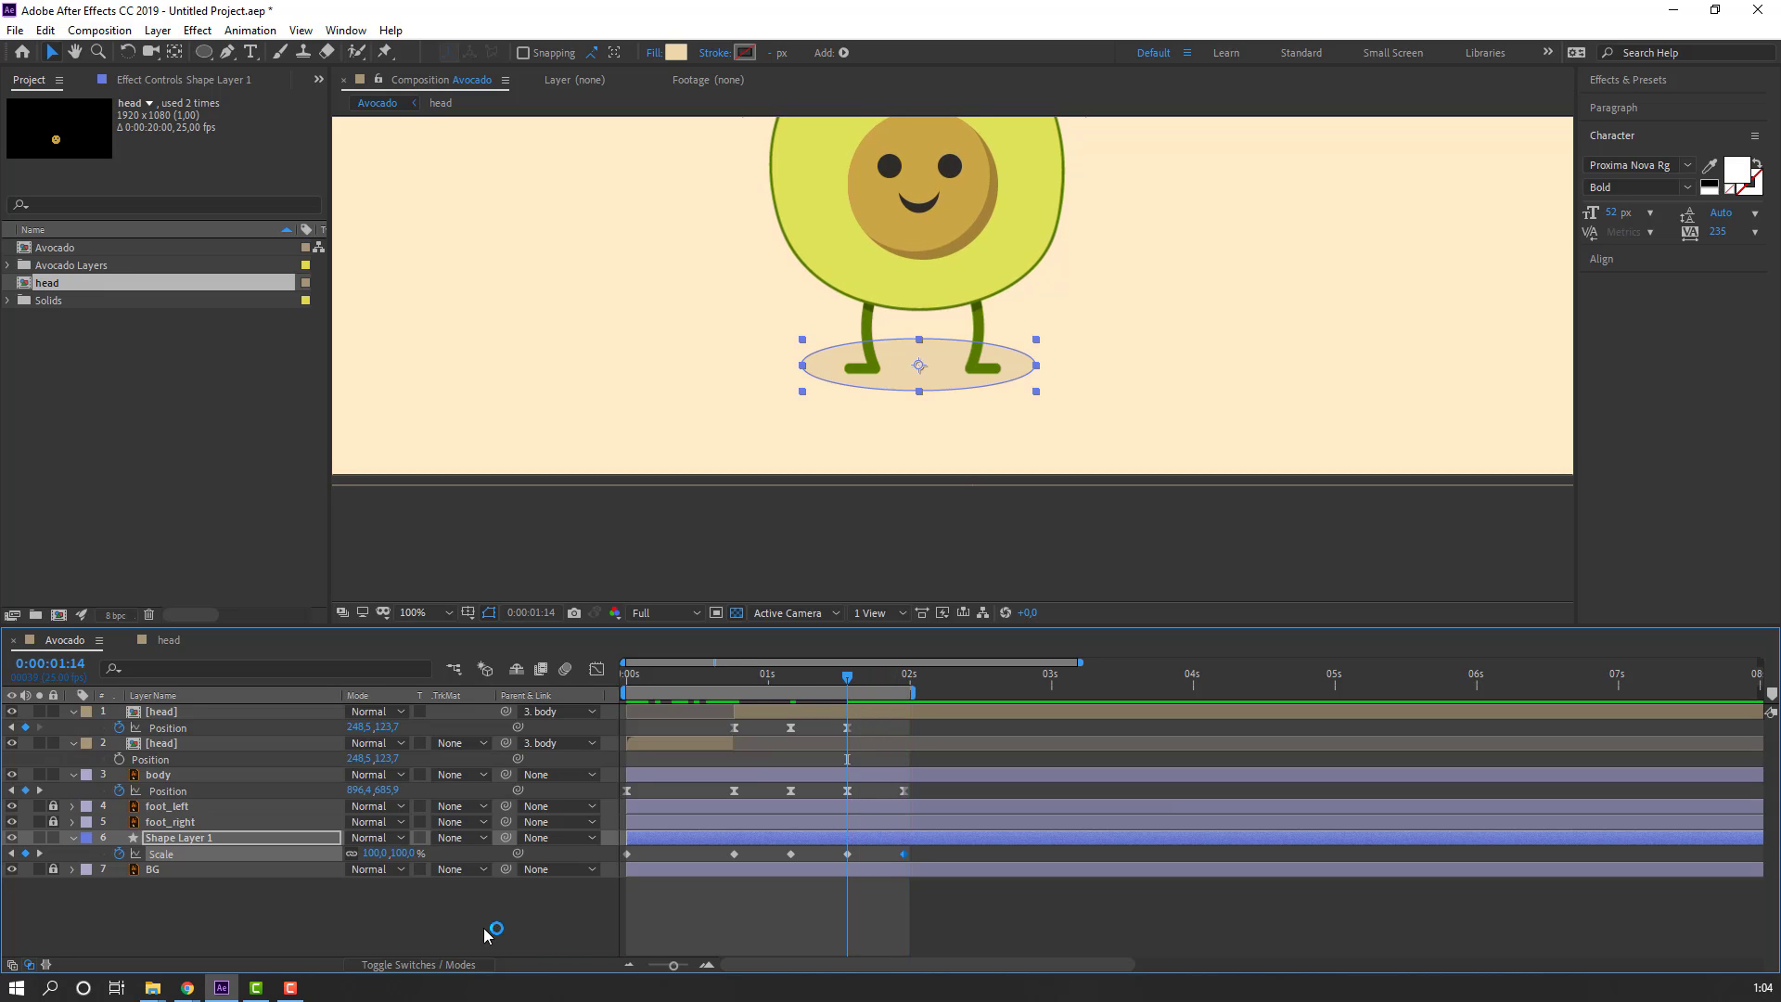
click(374, 915)
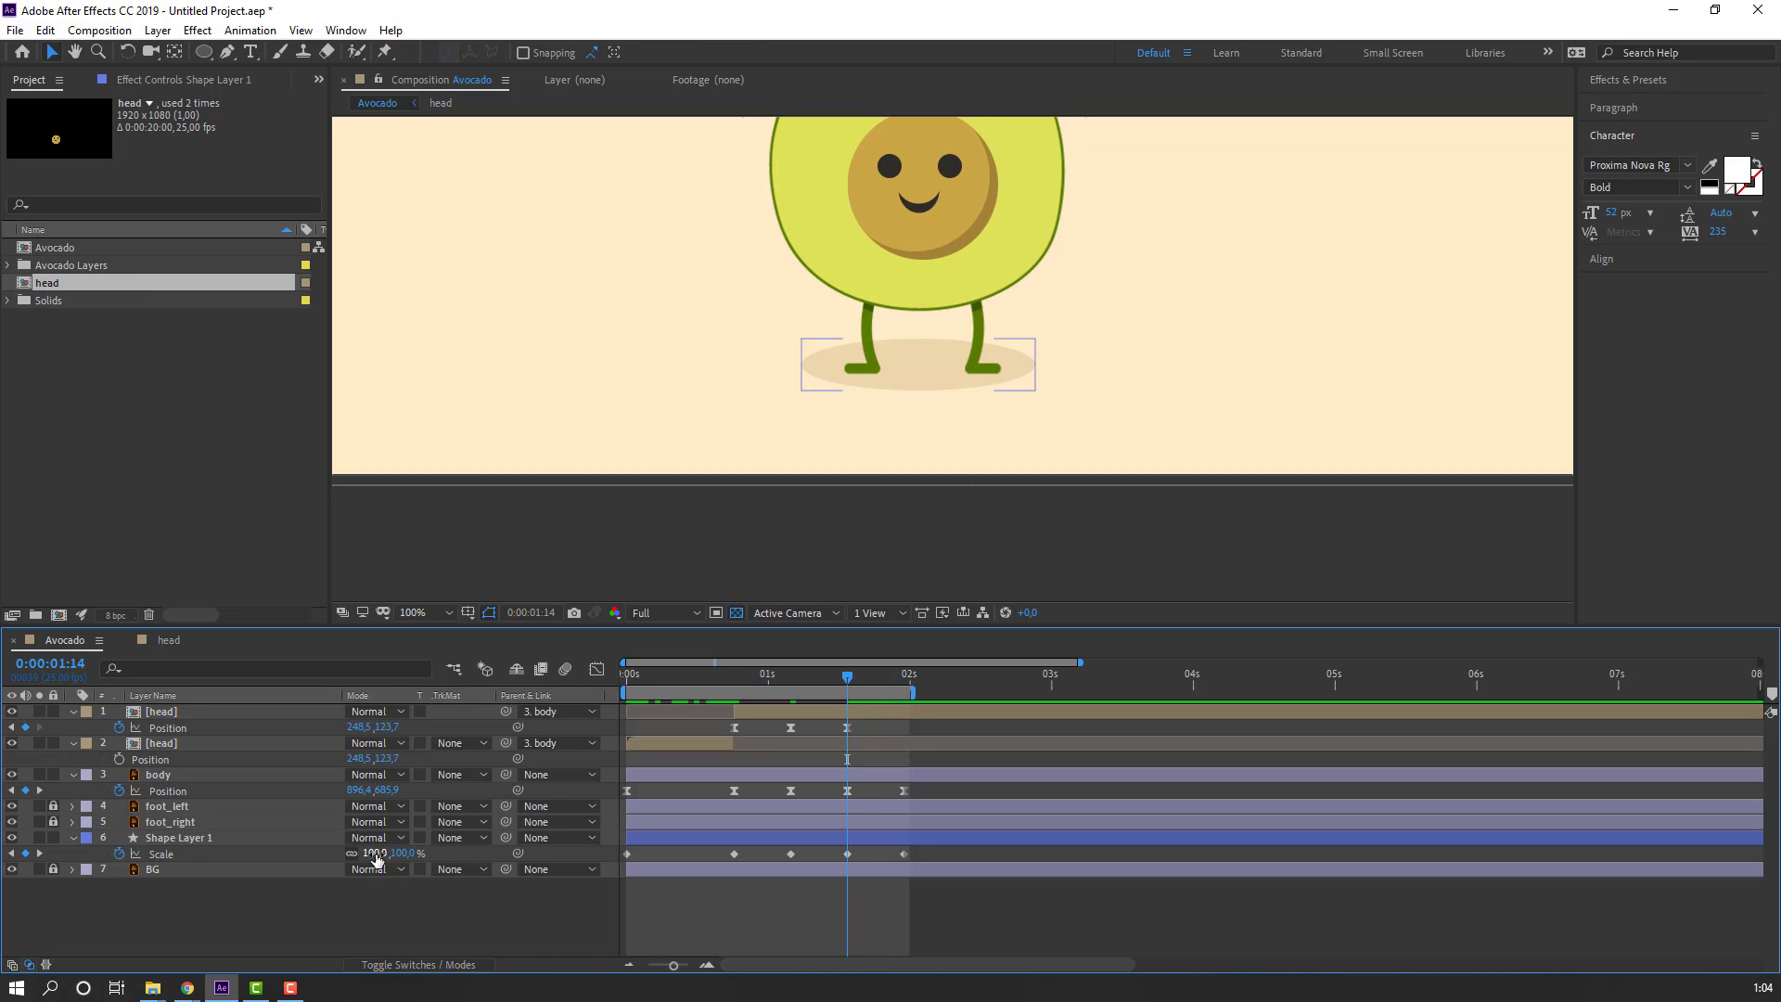
click(375, 859)
text(98)
key(Return)
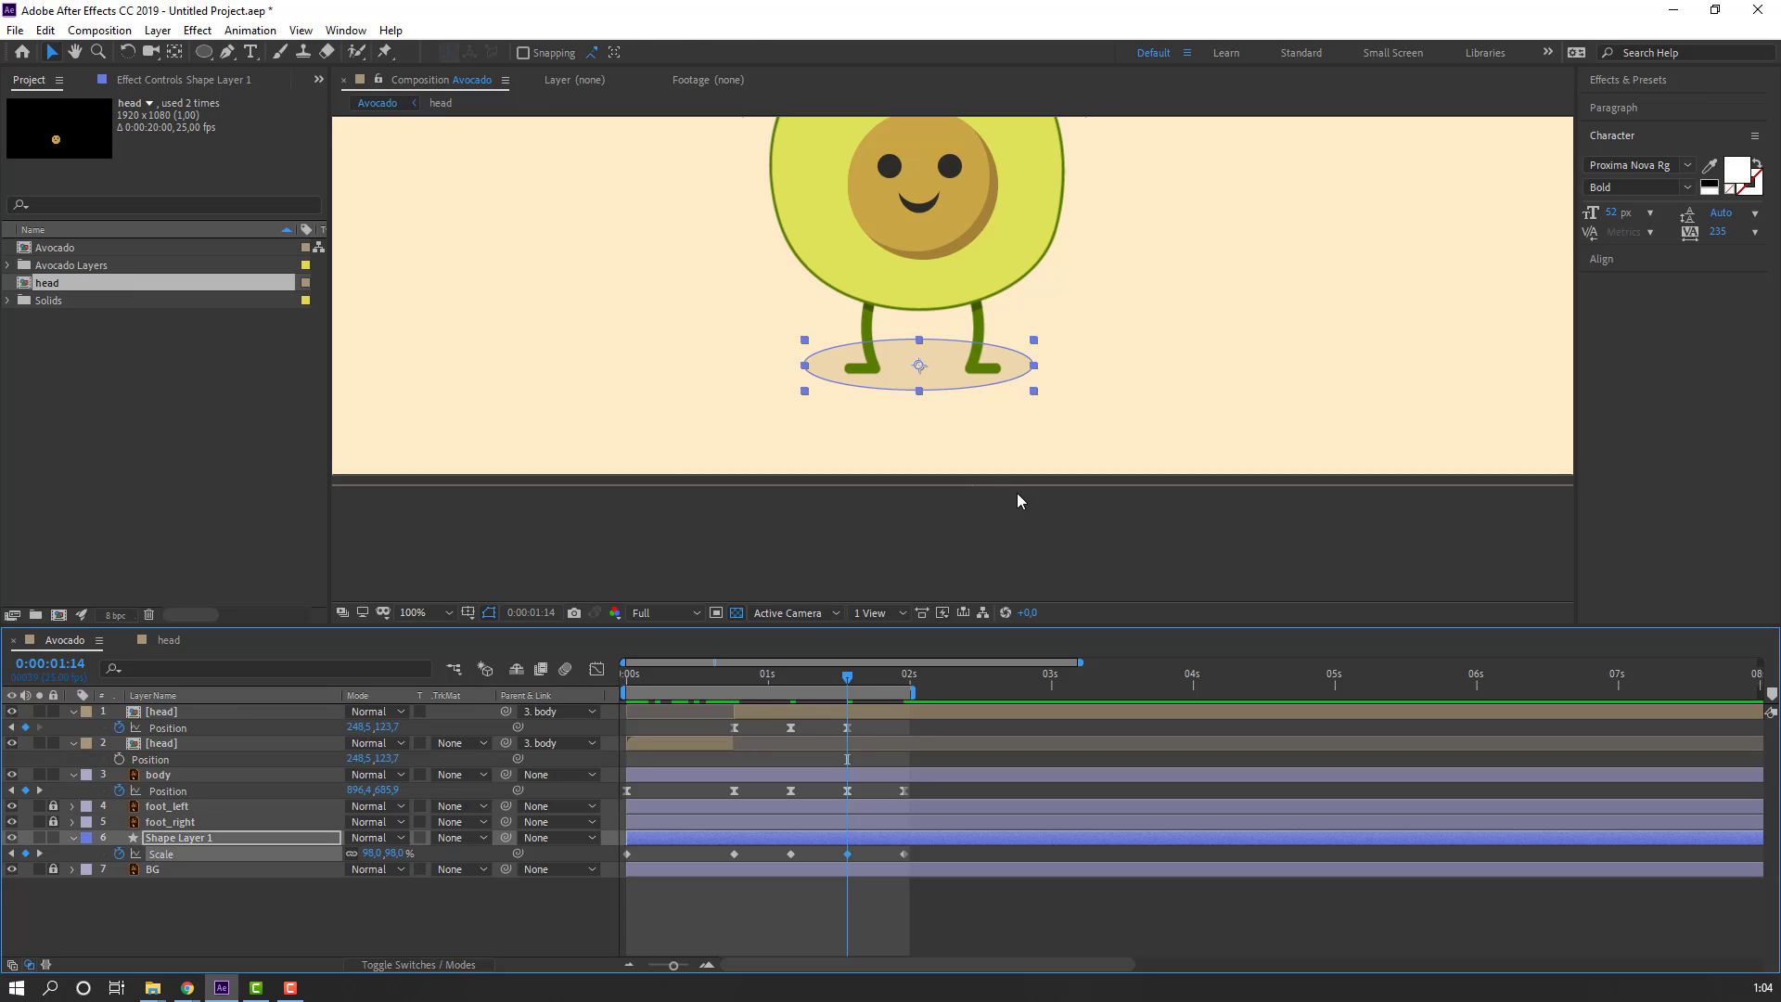
scroll(1017, 493, down, 1)
key(space)
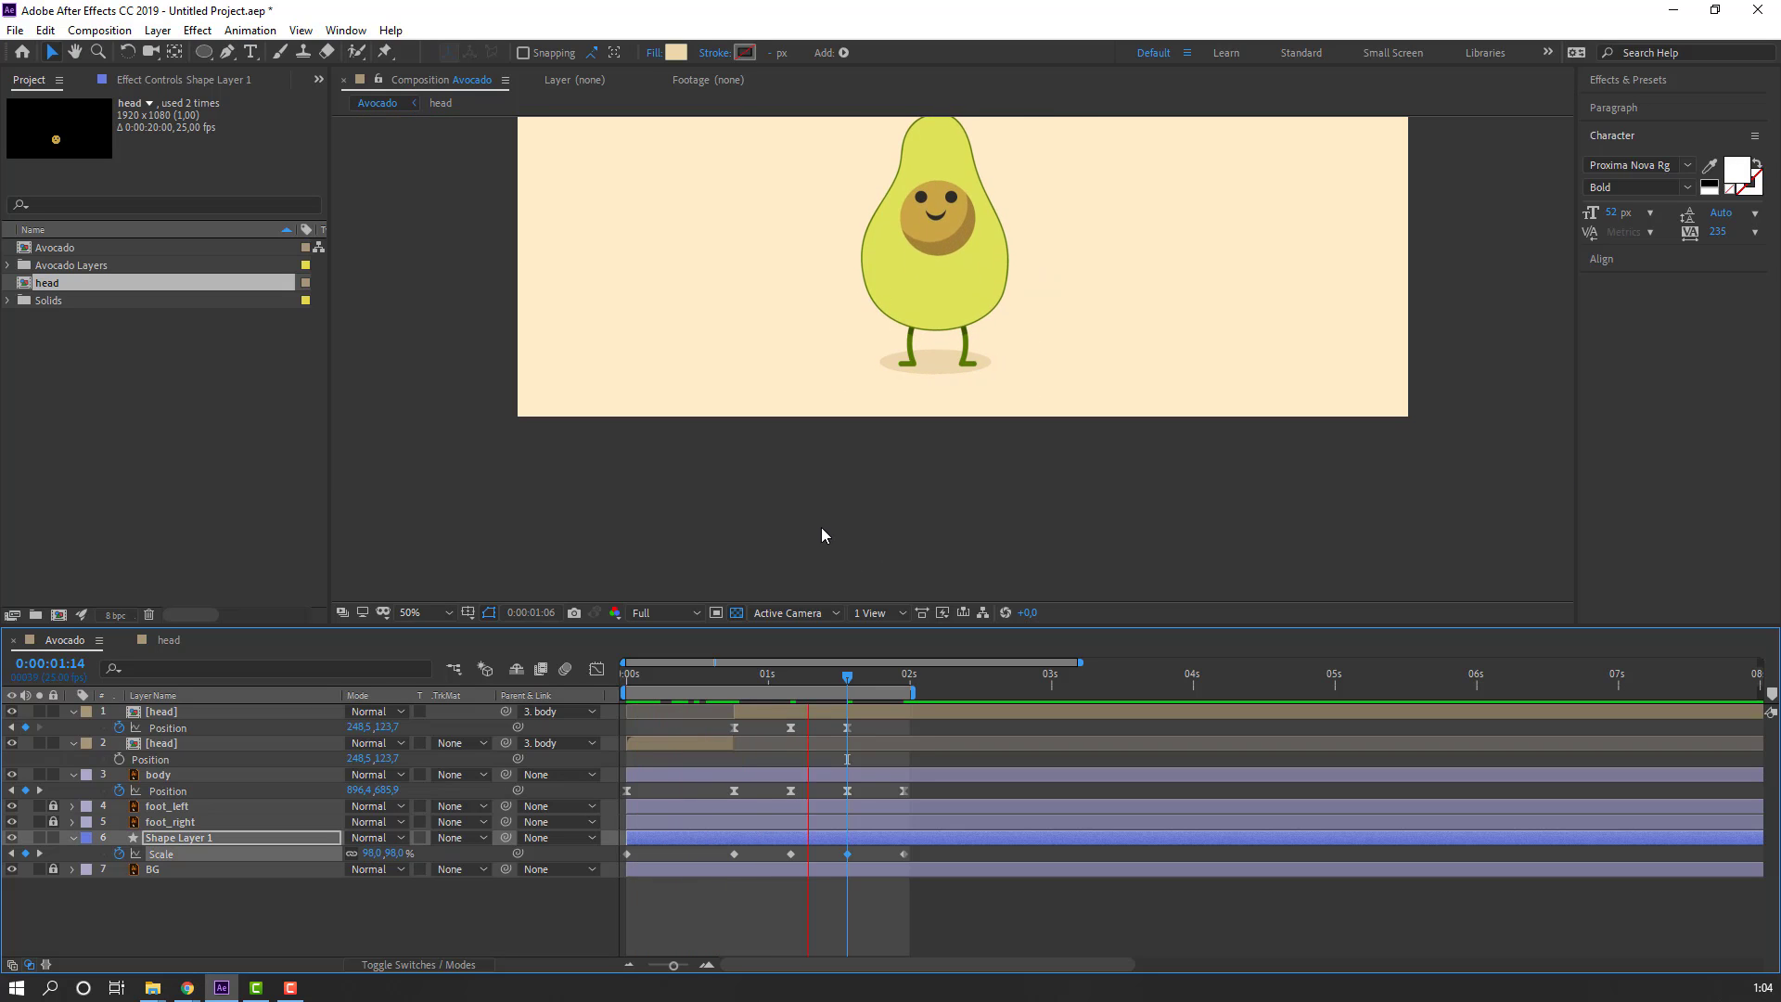
Step: Apply Easy Ease to all of the ground shadow's scale keyframes and preview the whole composition fitted in the viewer
drag(942, 877, 551, 861)
right_click(629, 854)
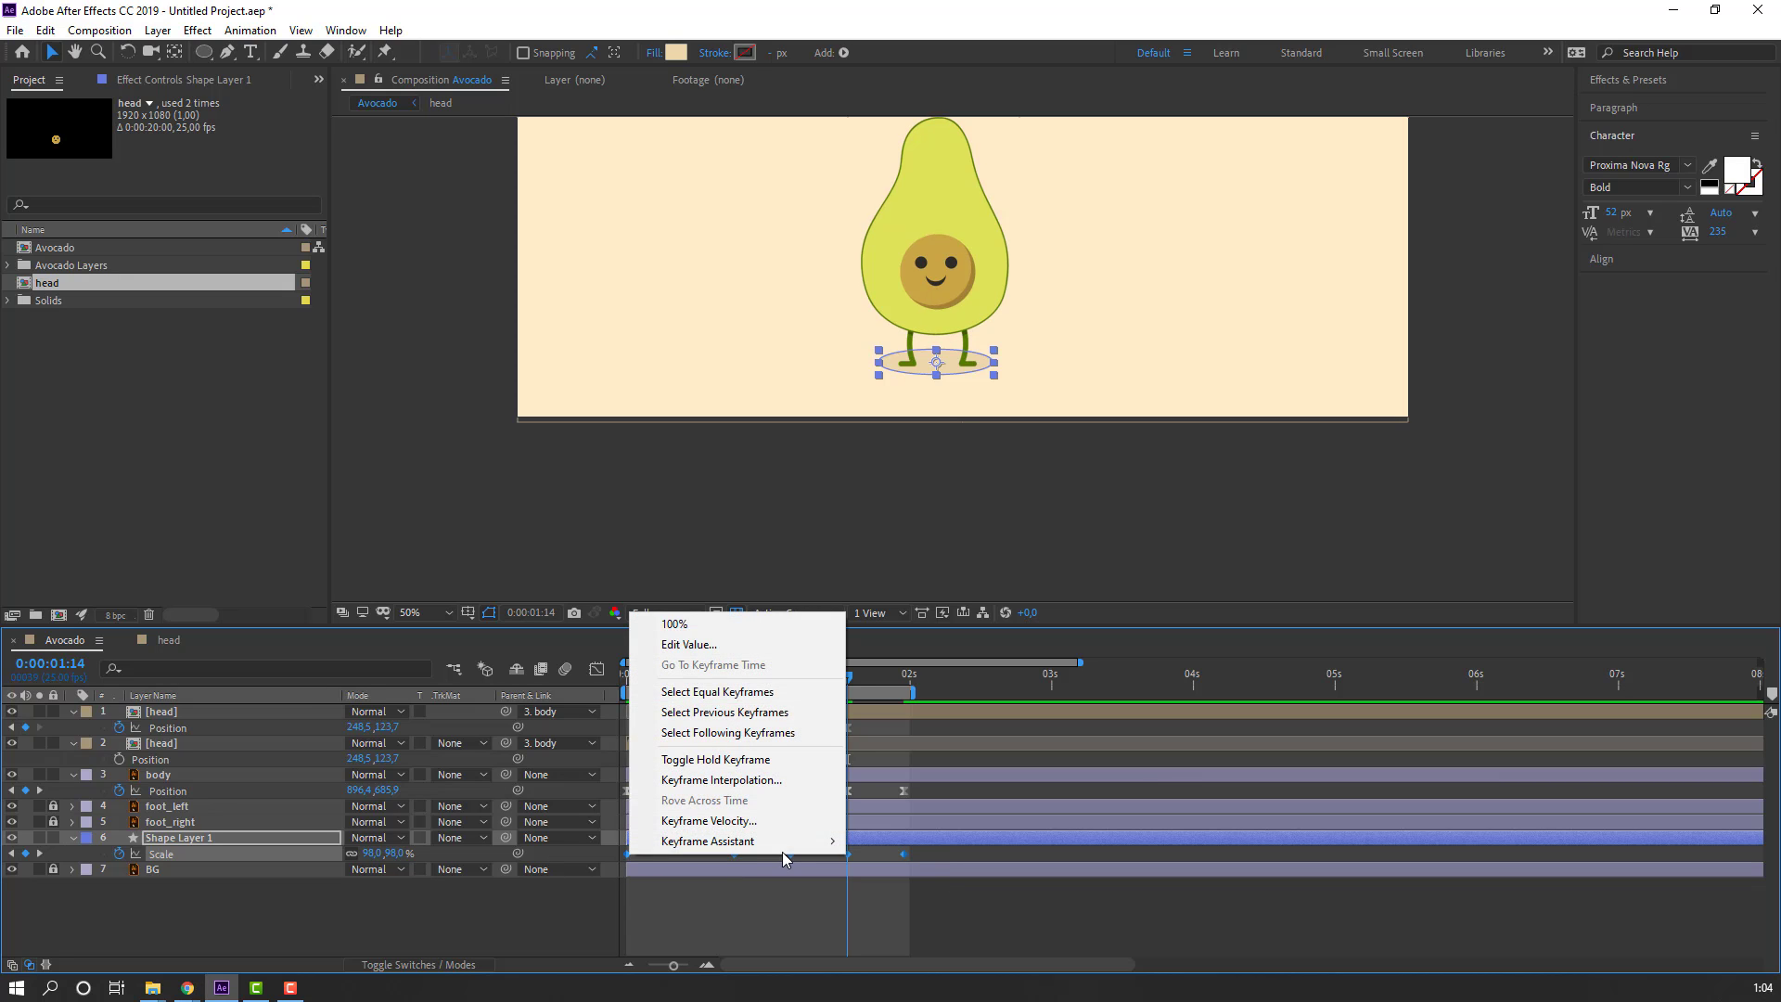
mouse_move(844, 843)
click(893, 721)
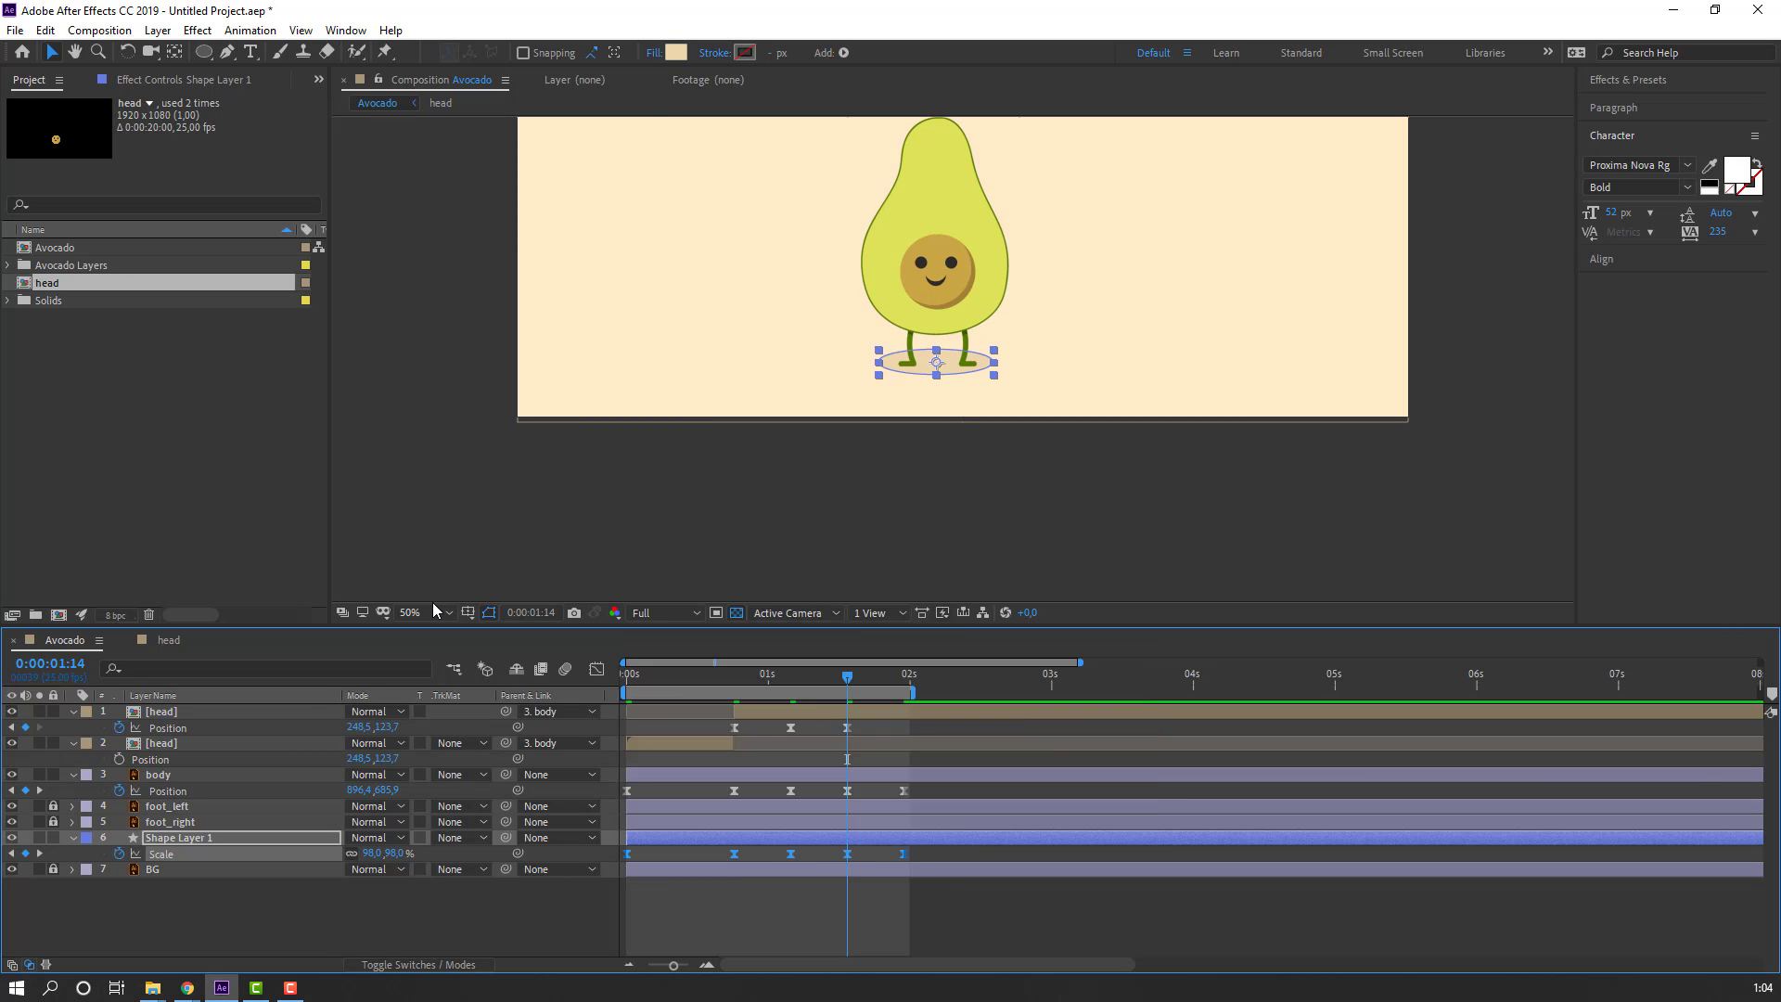
click(433, 607)
click(433, 649)
key(space)
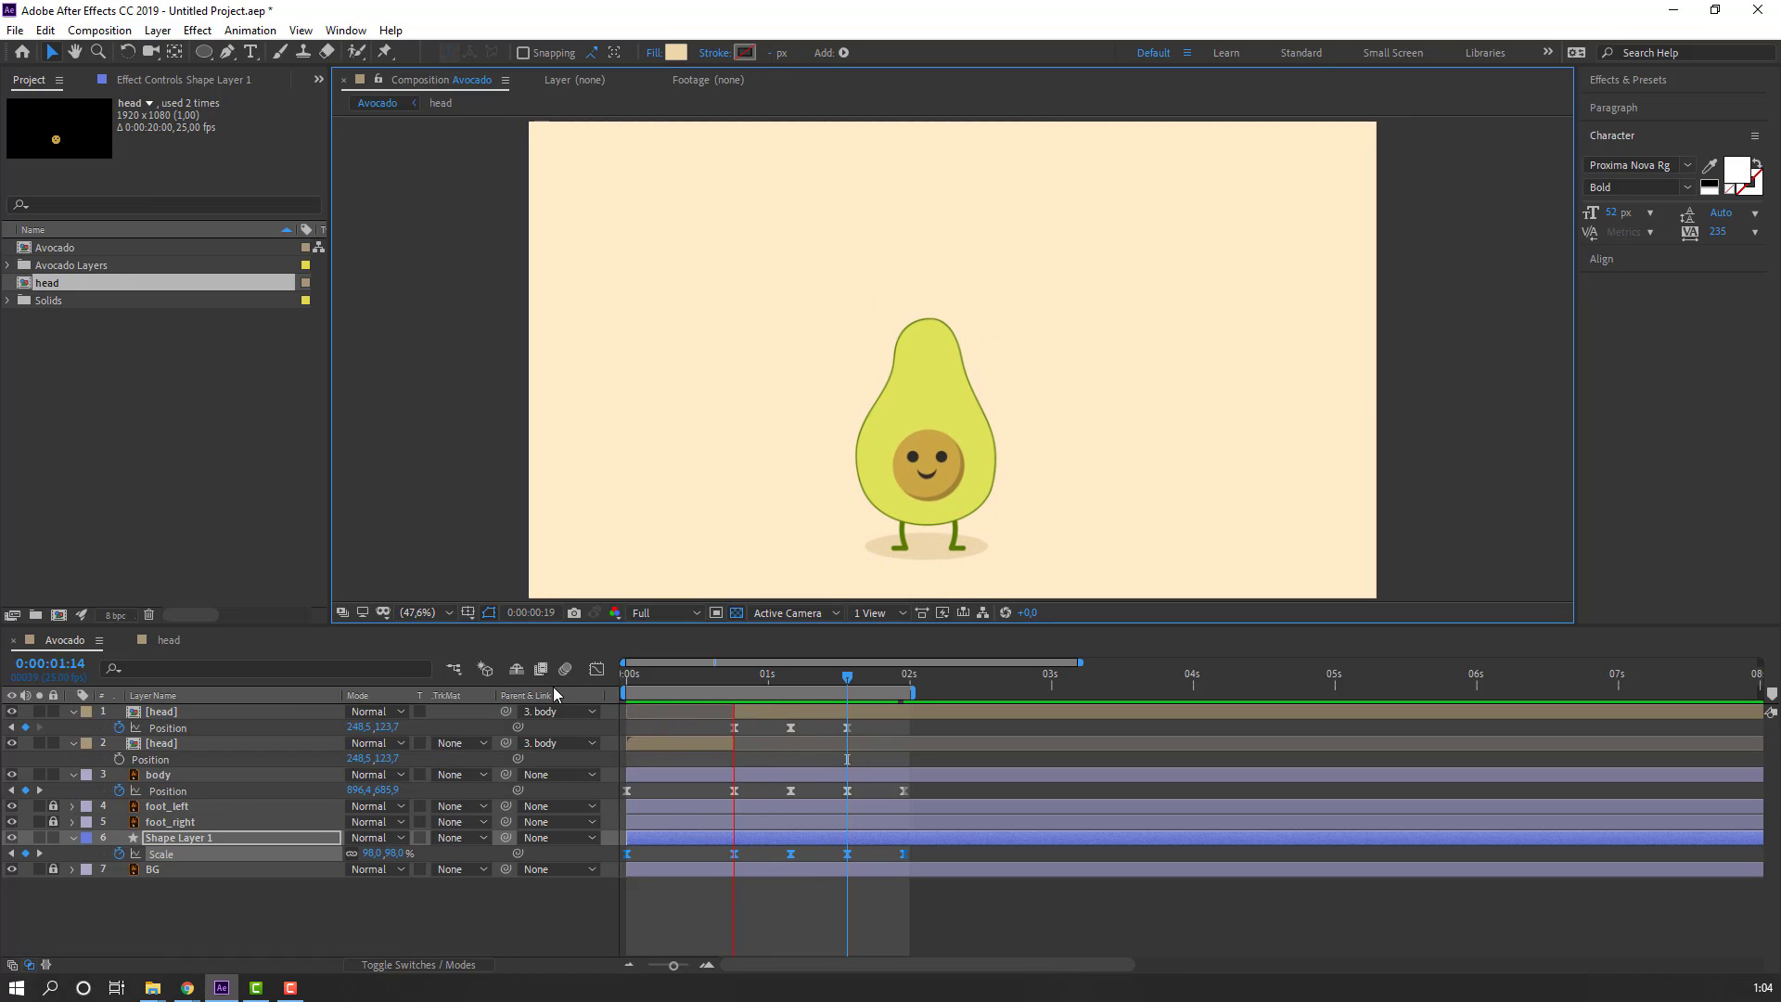
Step: Raise the jumping head layer at its 0:00:01:04 position keyframe to a vertical value of about -71.3 and preview the jump
click(750, 678)
drag(750, 680, 792, 680)
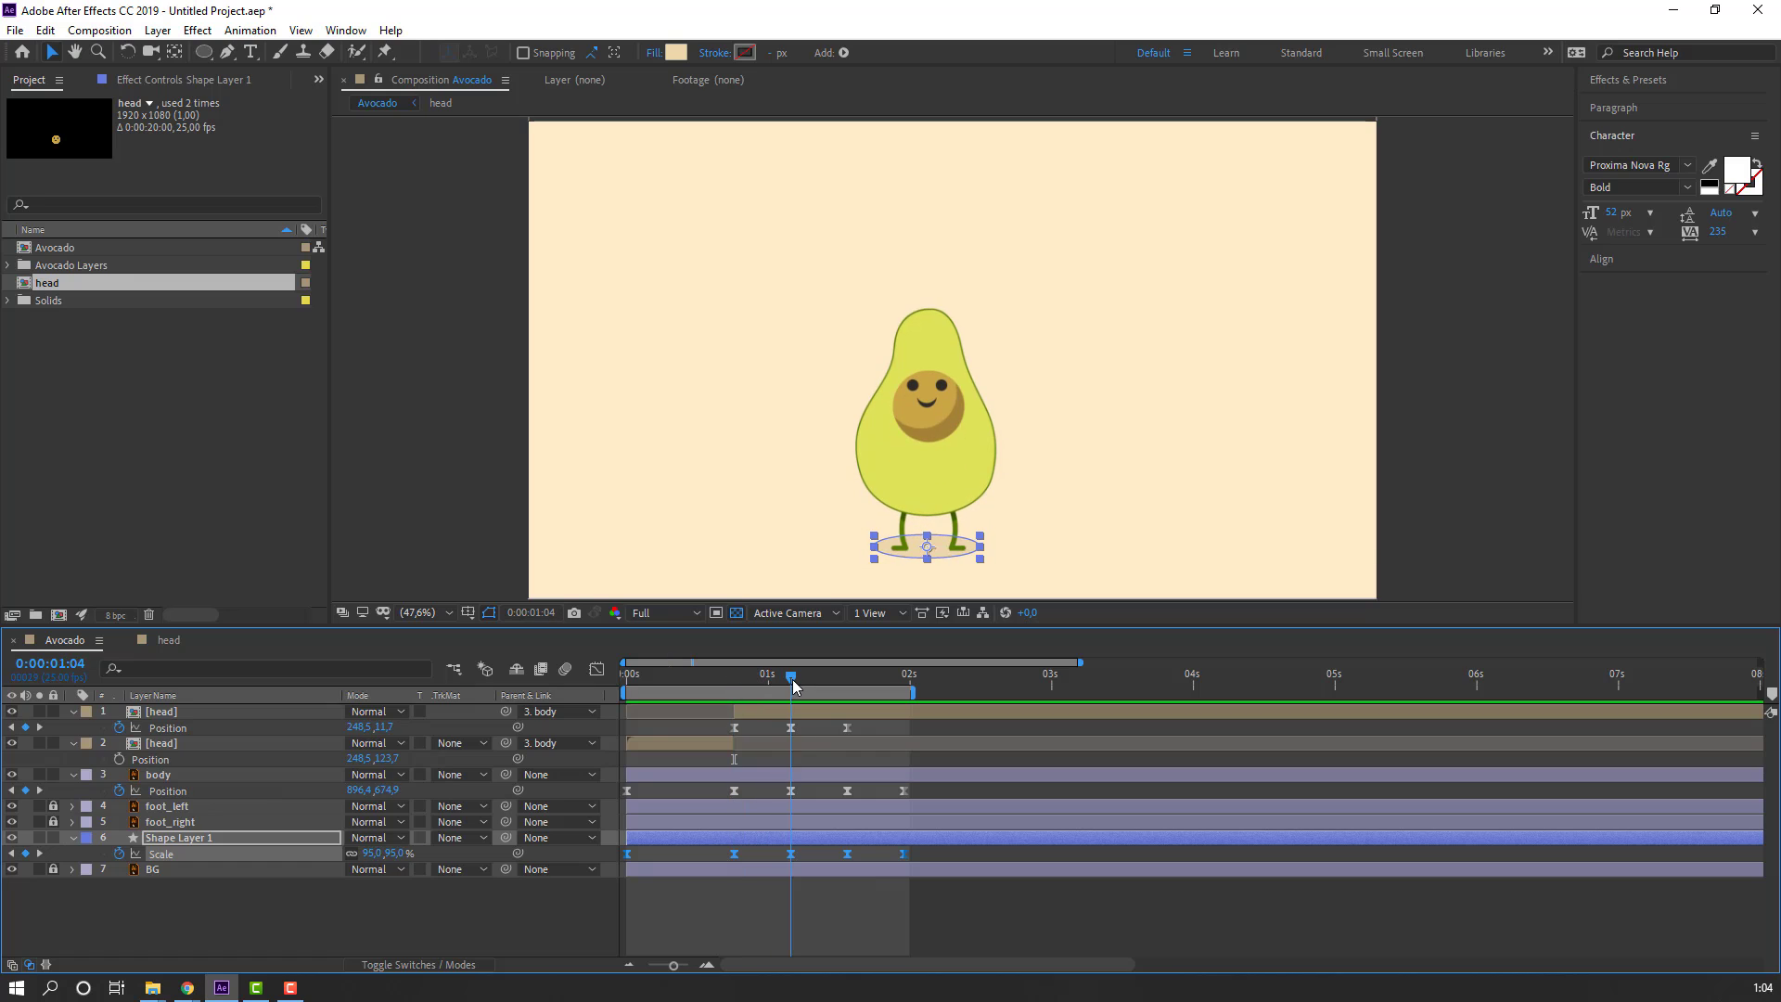
click(792, 728)
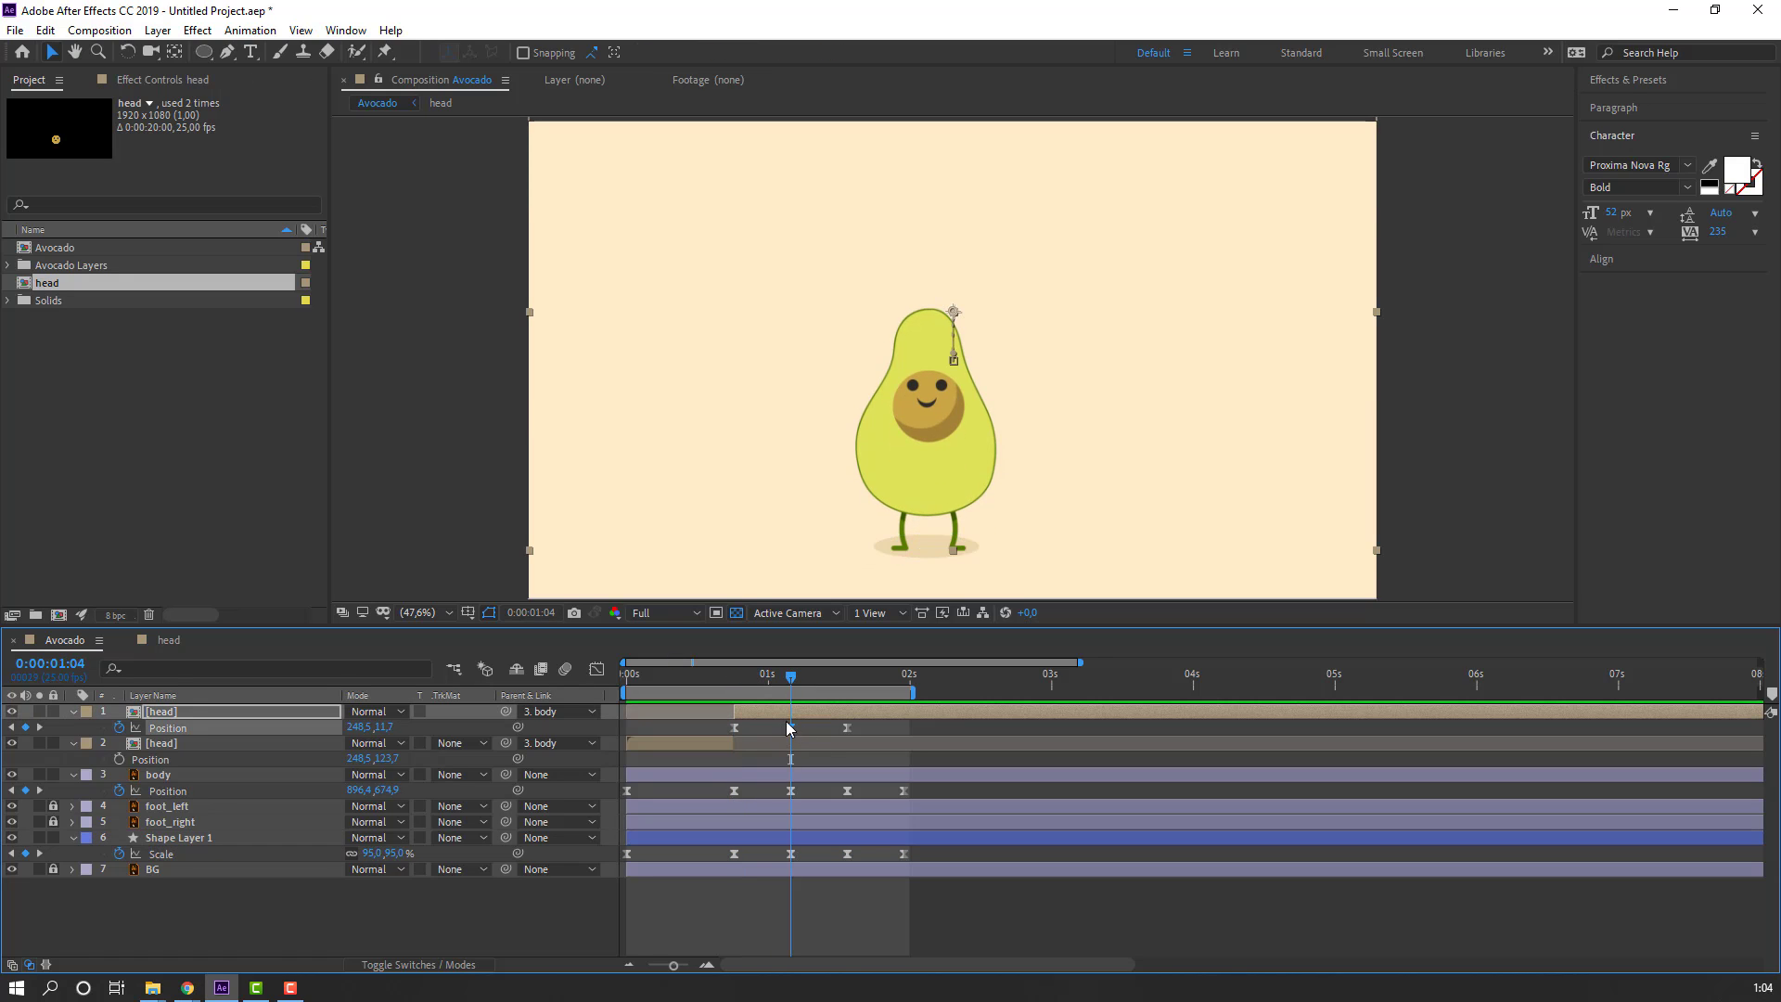
drag(386, 737, 316, 726)
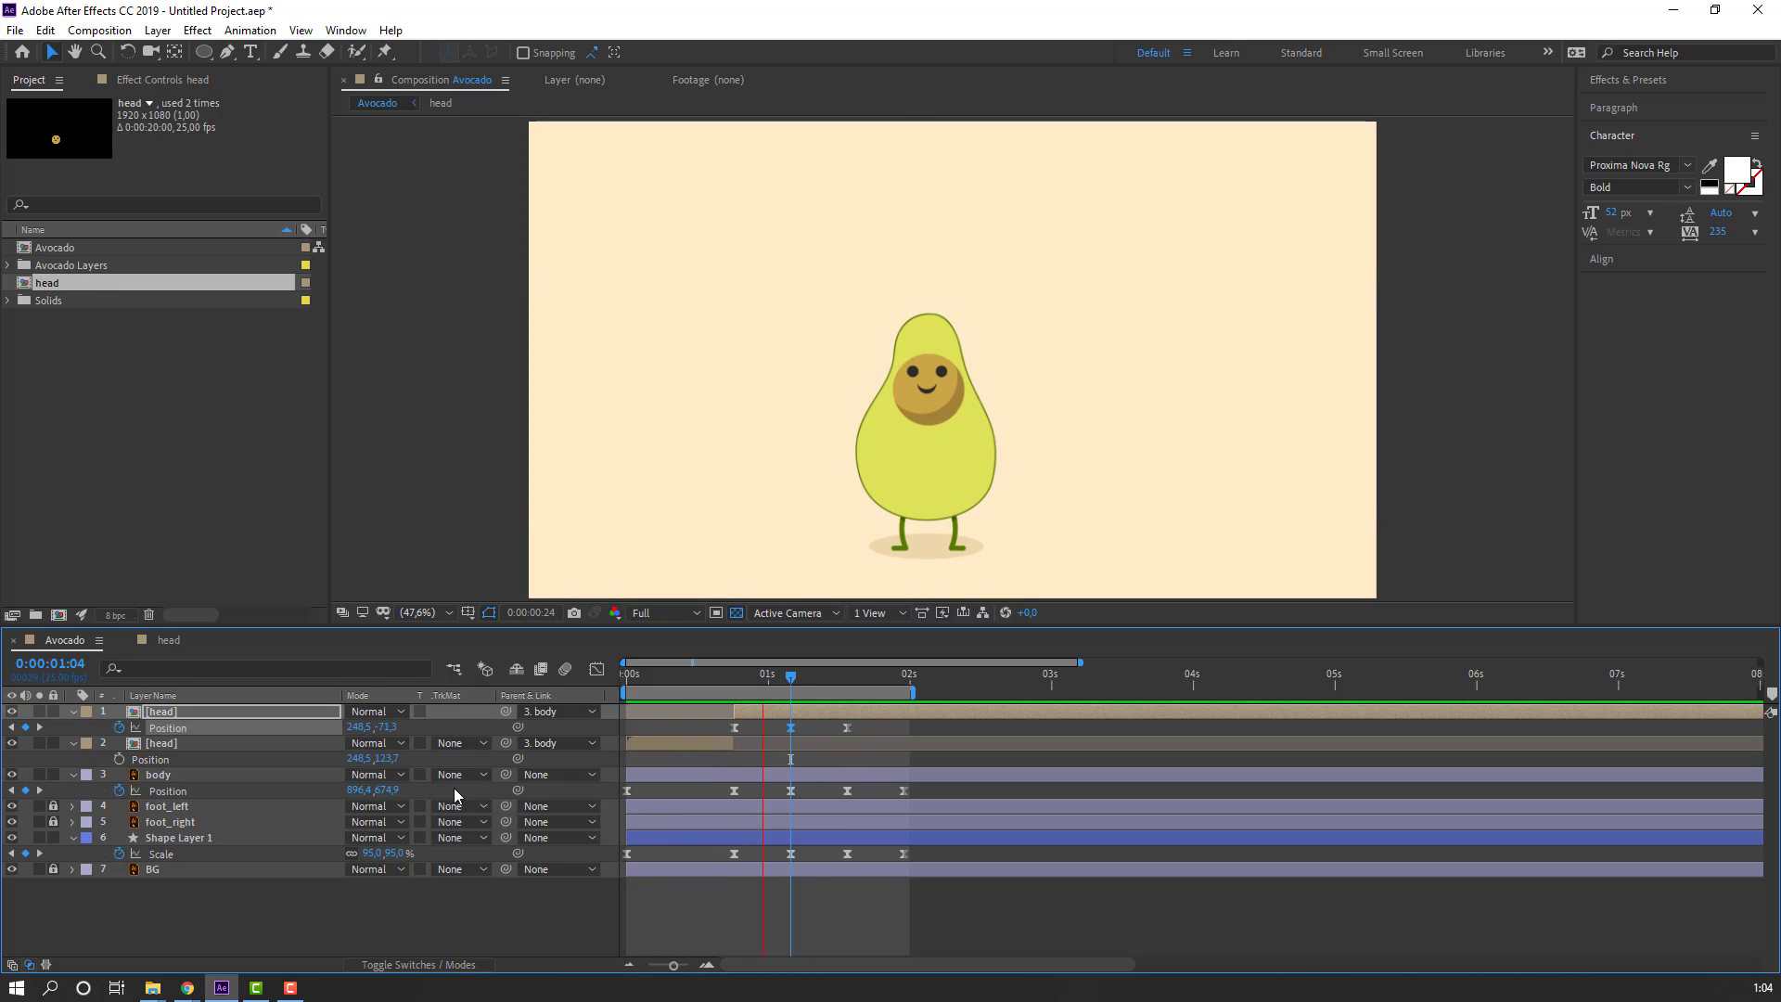
key(space)
Step: Stretch the jumping head layer's three position keyframes in time so the last falls at 0:00:01:24, and preview
drag(861, 728, 711, 728)
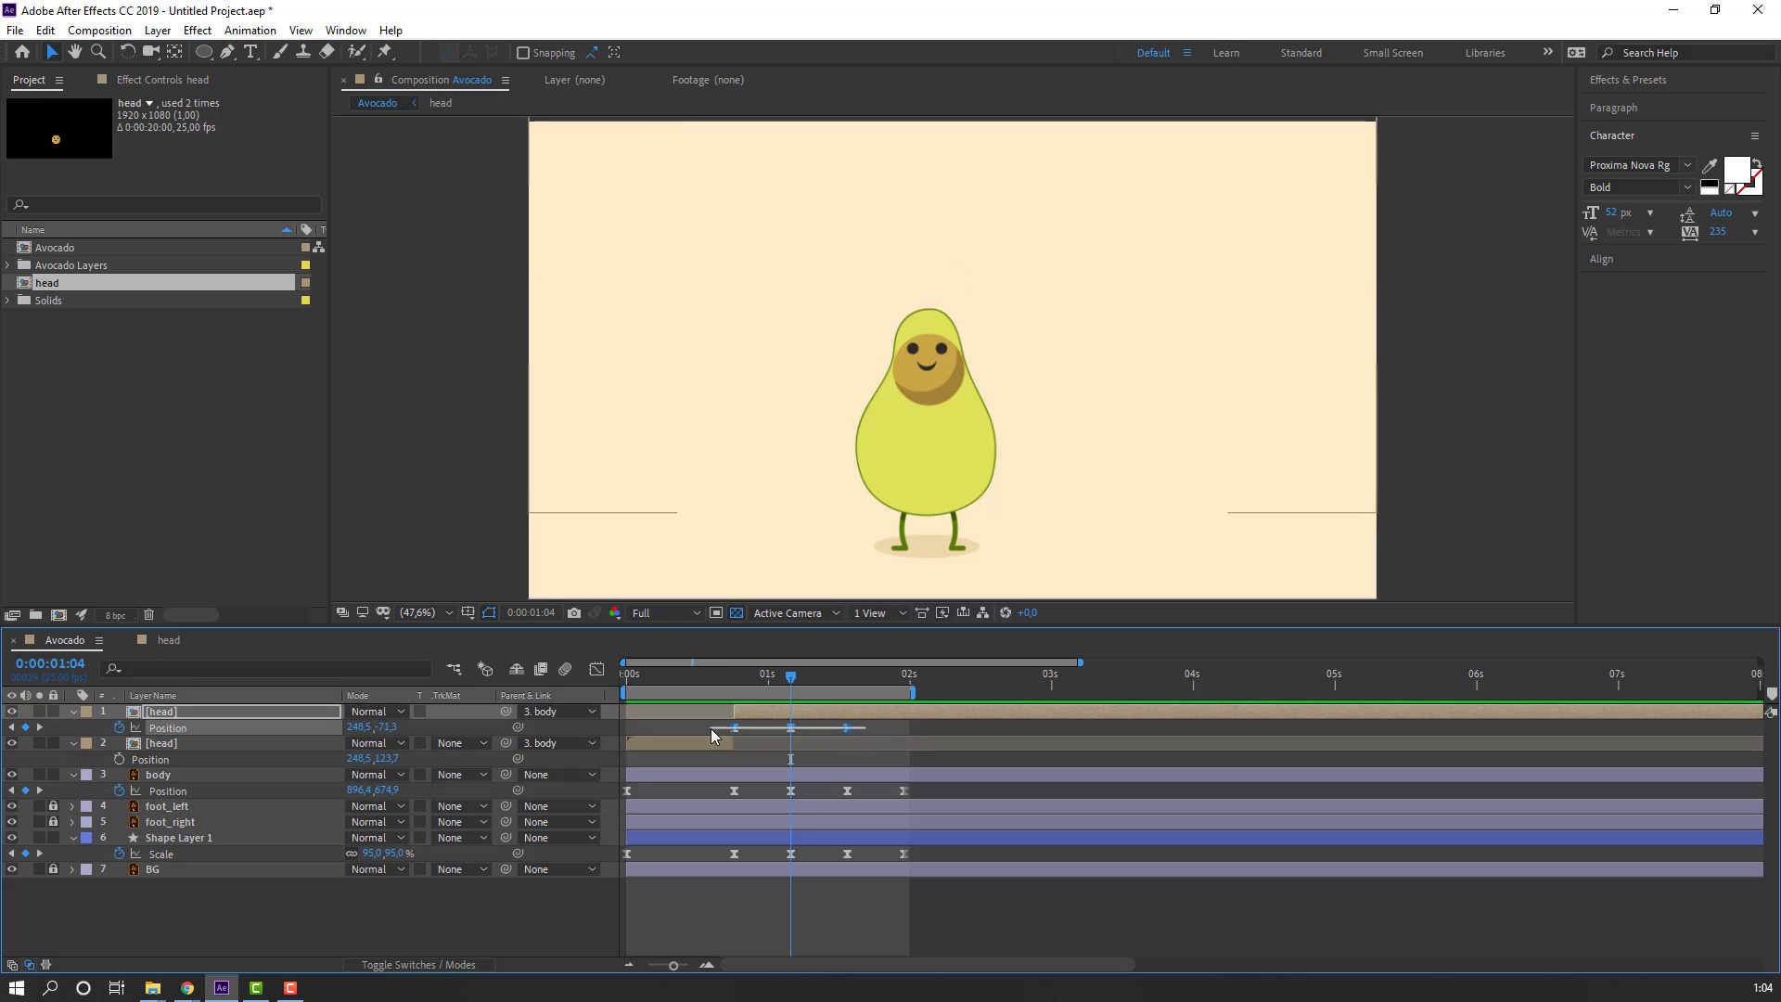
drag(846, 730, 905, 731)
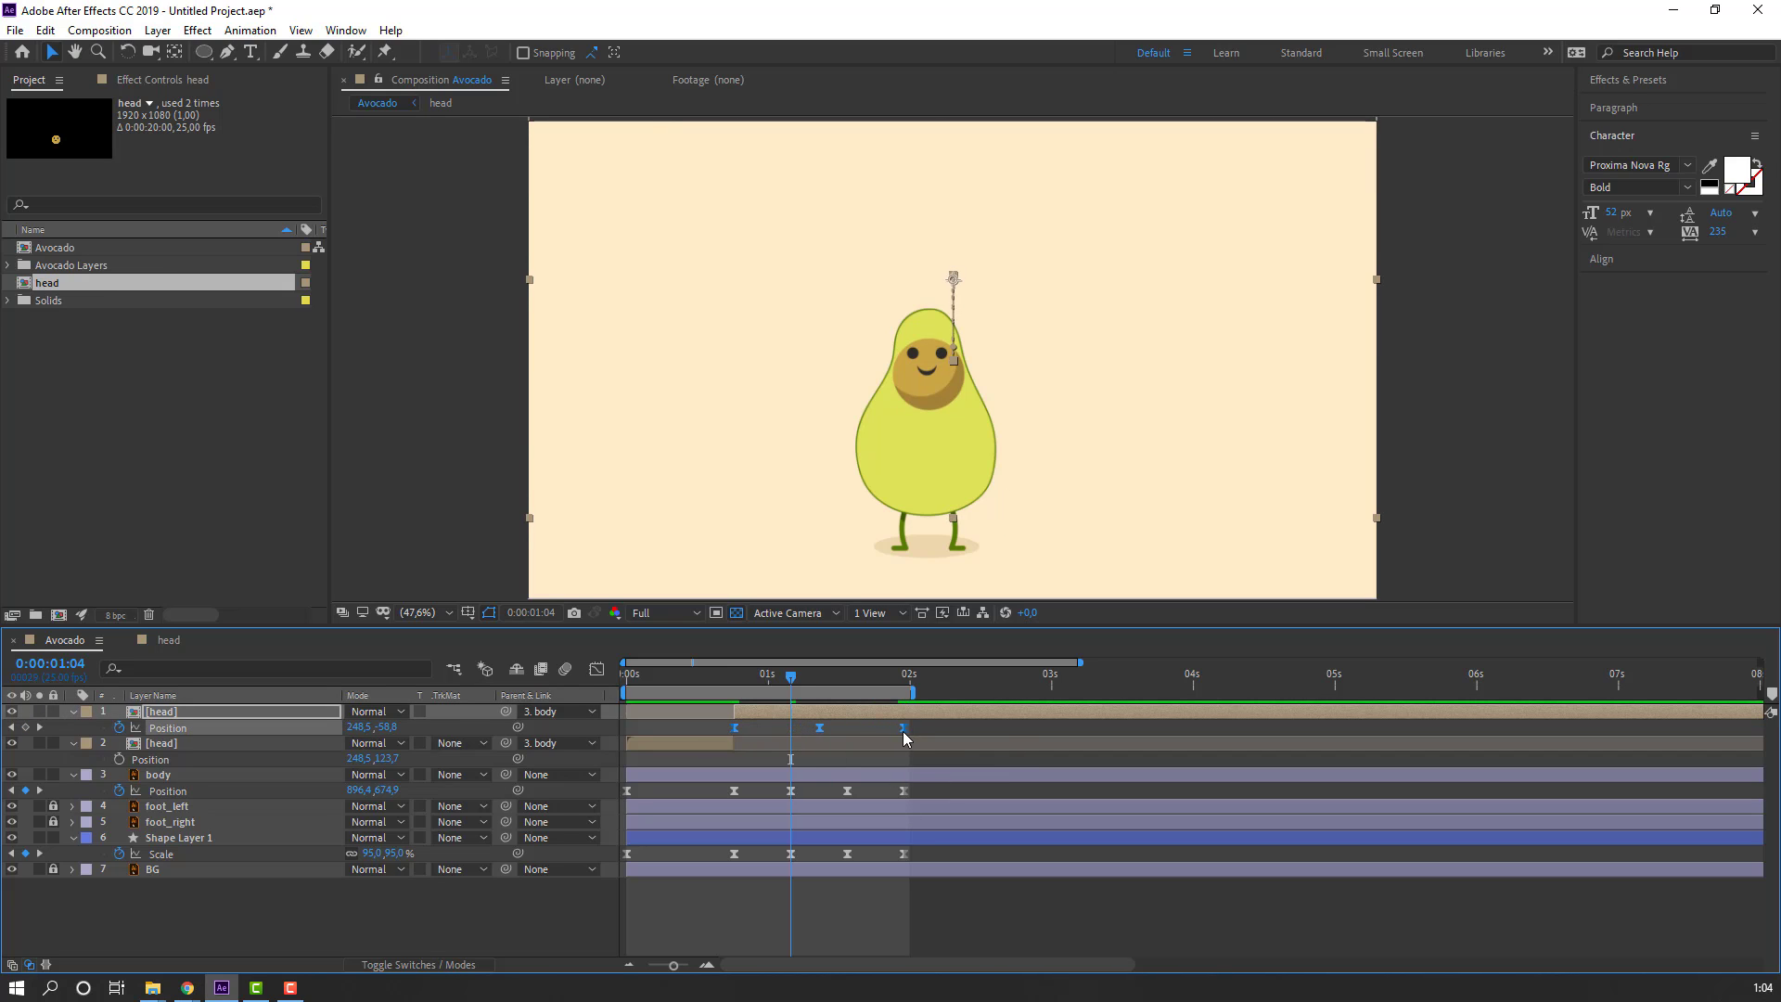
key(space)
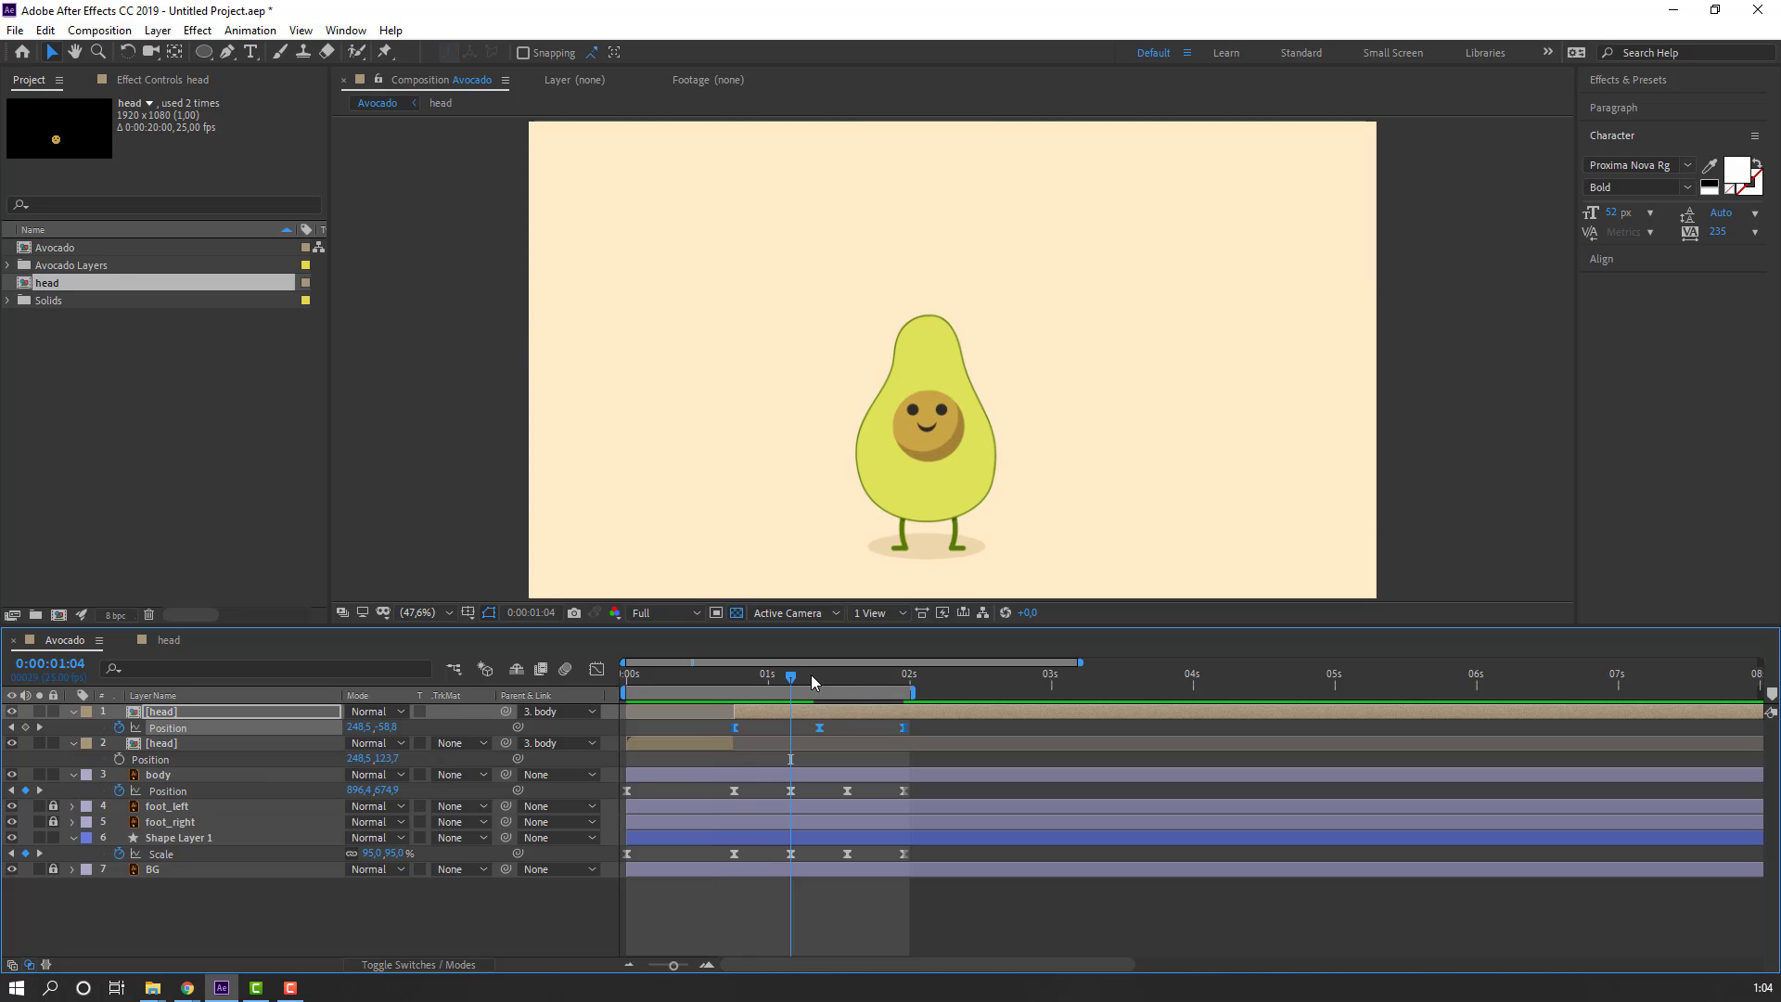
key(space)
Step: In the head composition, stretch the null's and shadow's position keyframes to end at 0:00:01:24, then return to the Avocado composition
drag(833, 680, 904, 679)
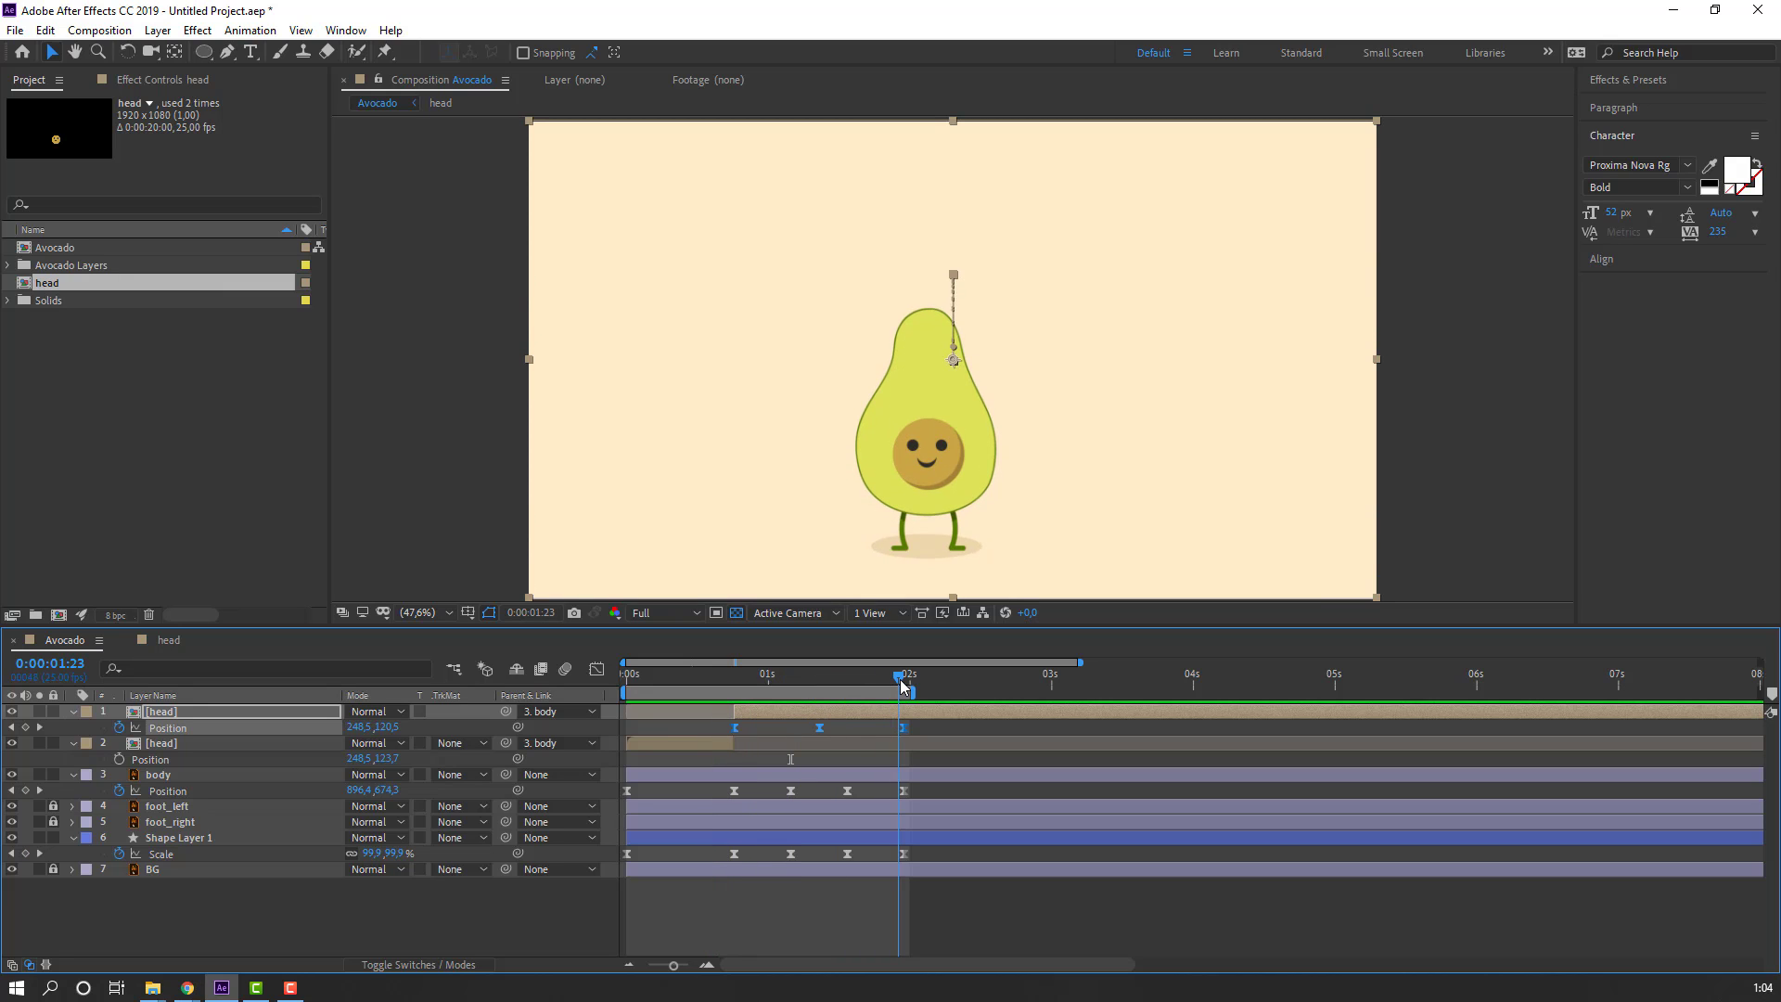
double_click(834, 710)
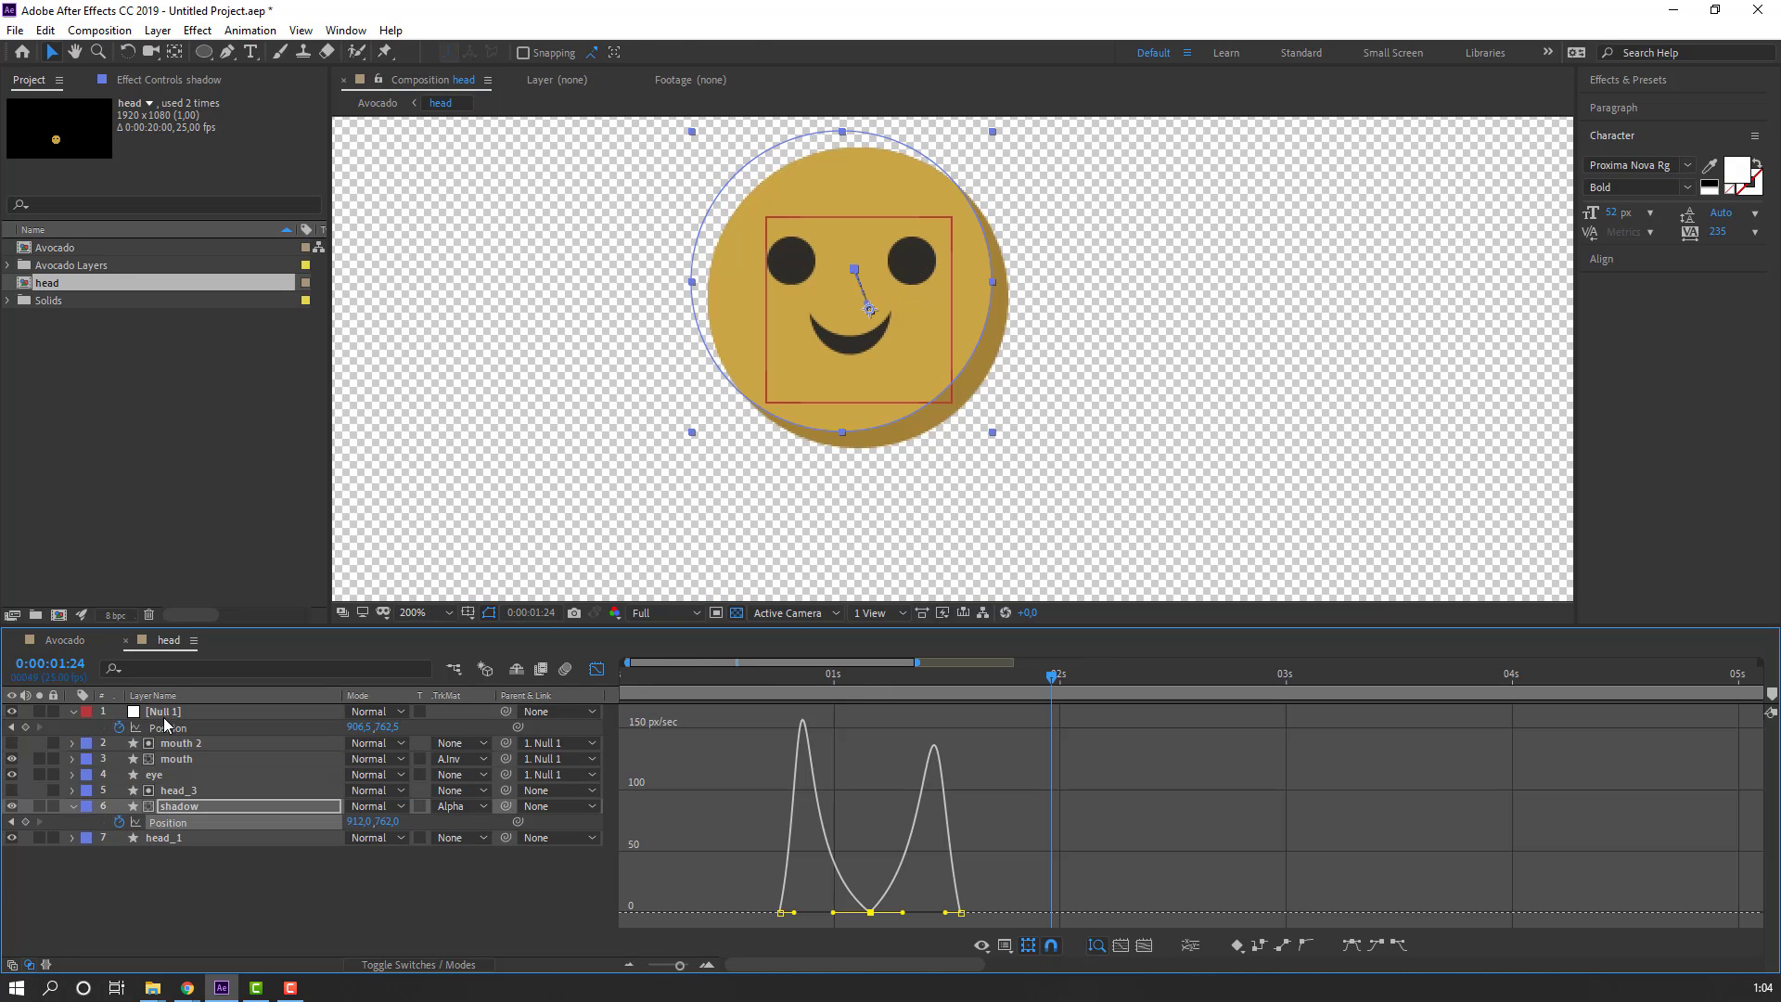
click(596, 669)
drag(994, 727, 751, 835)
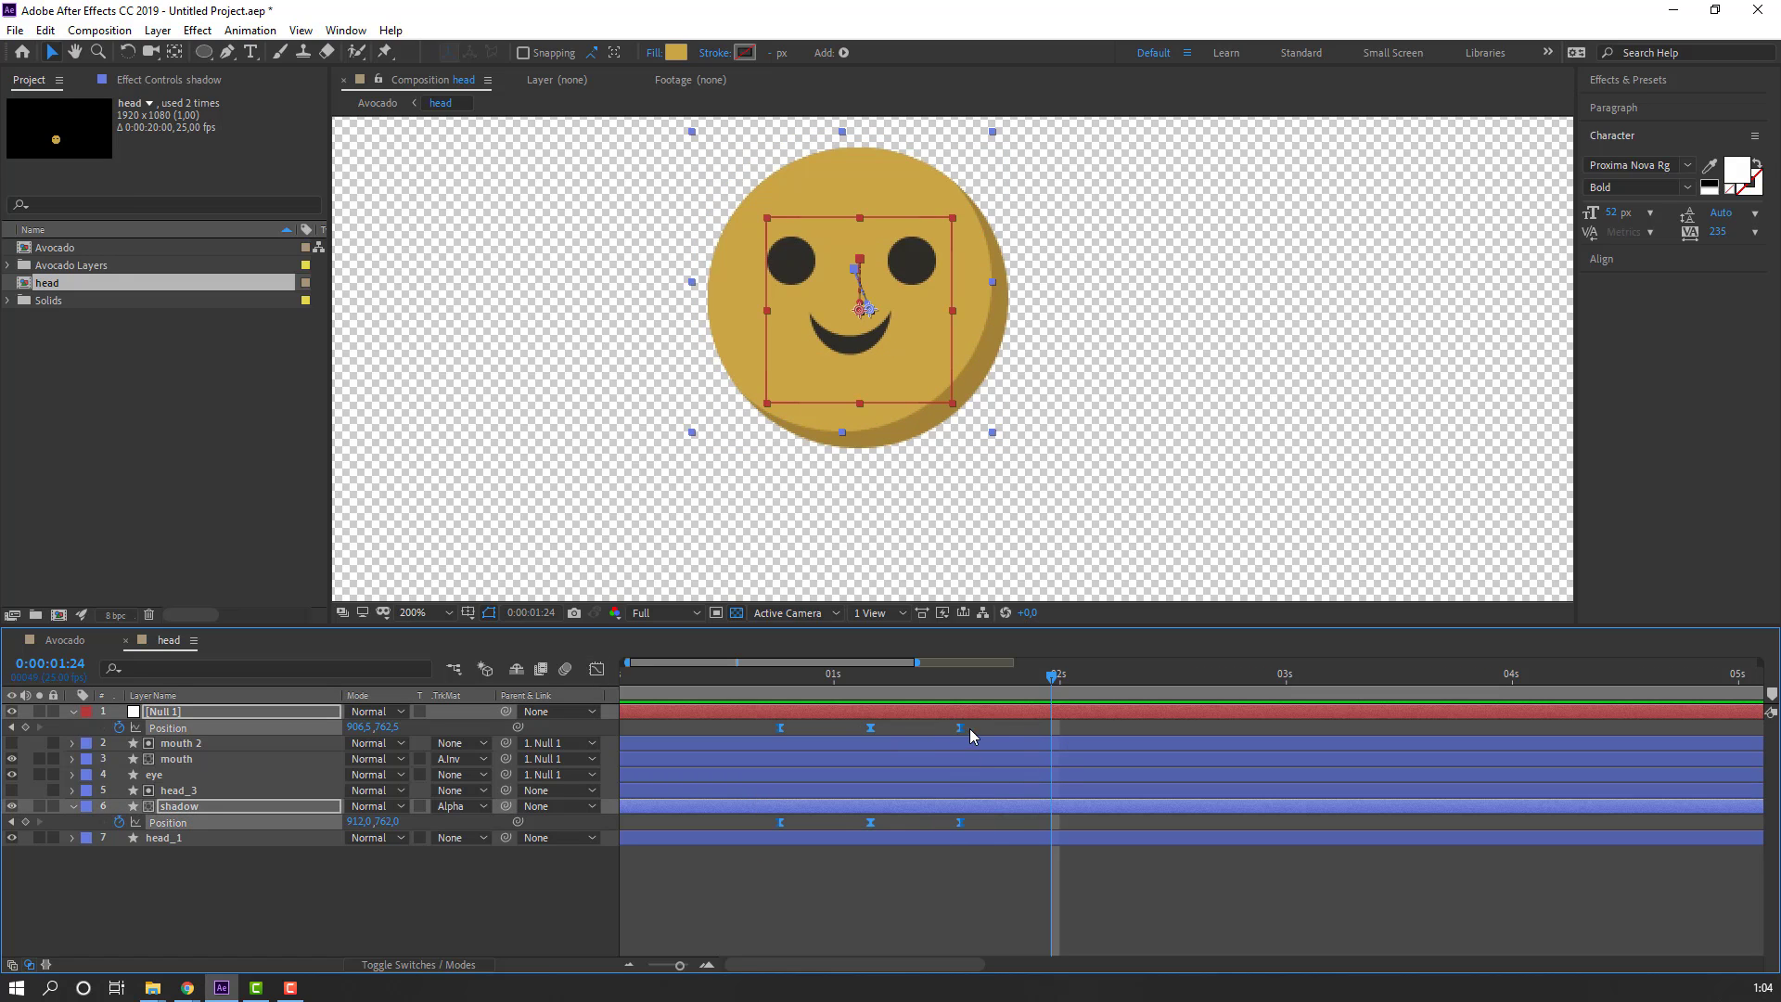
drag(1047, 733, 1052, 733)
click(67, 640)
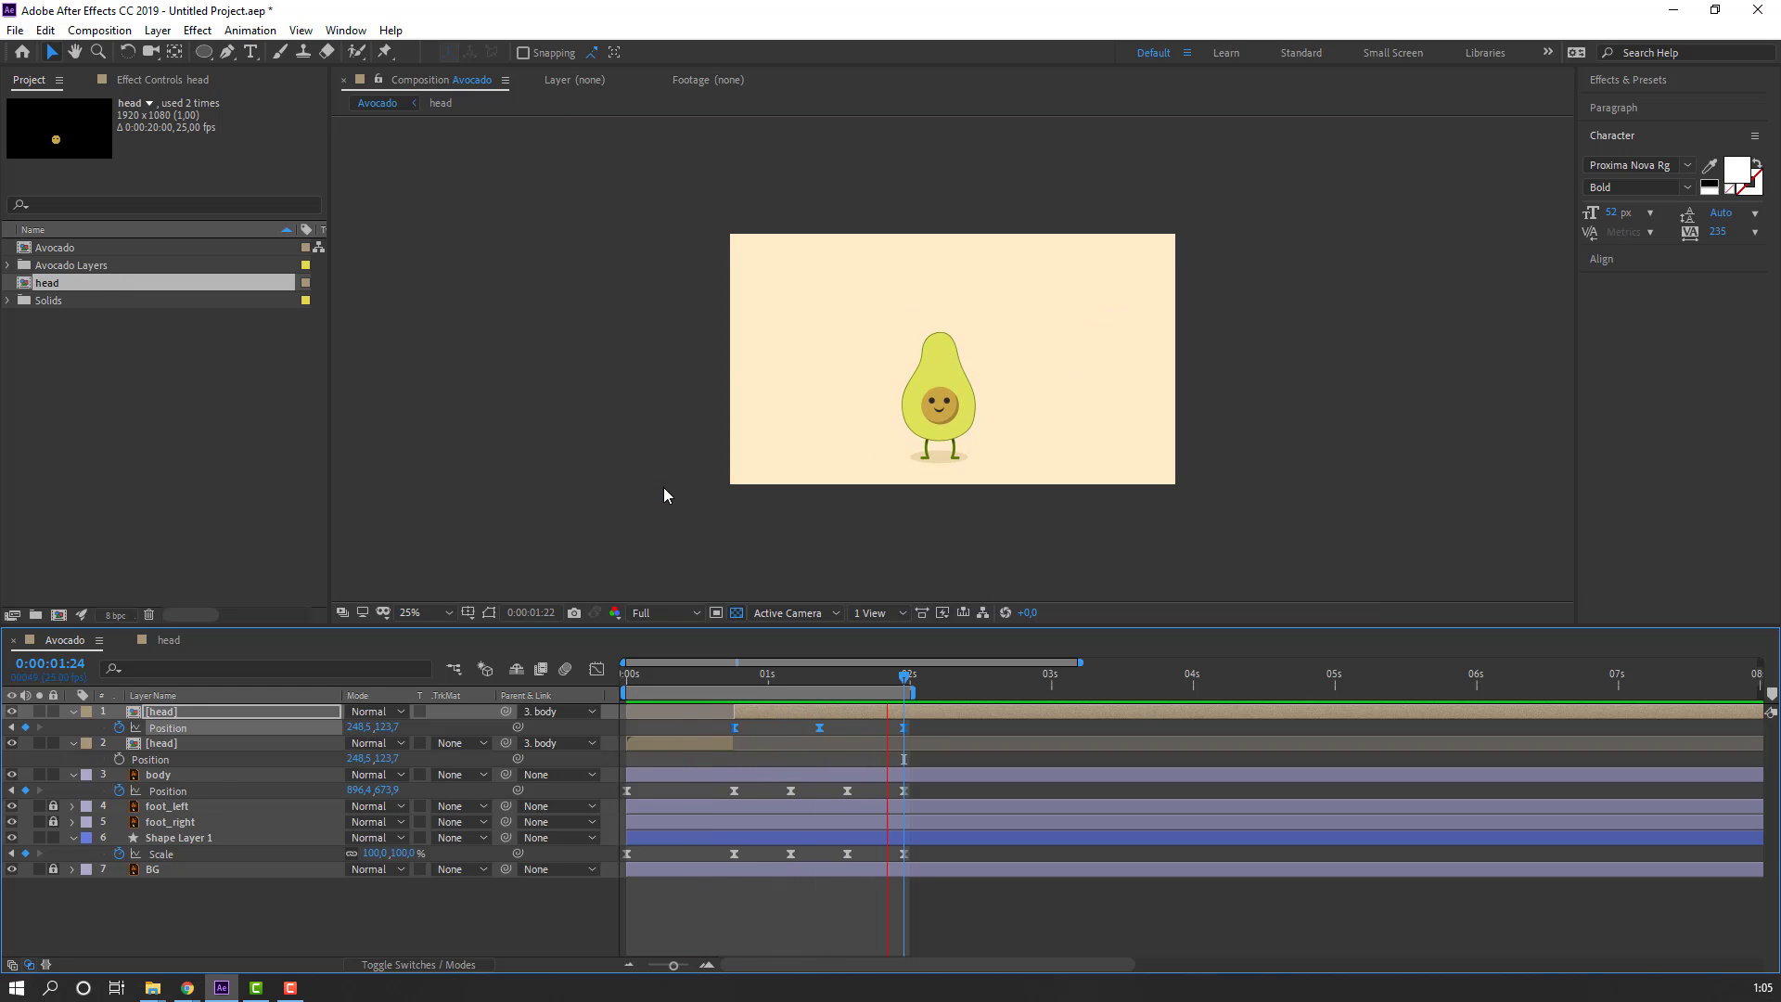
key(period)
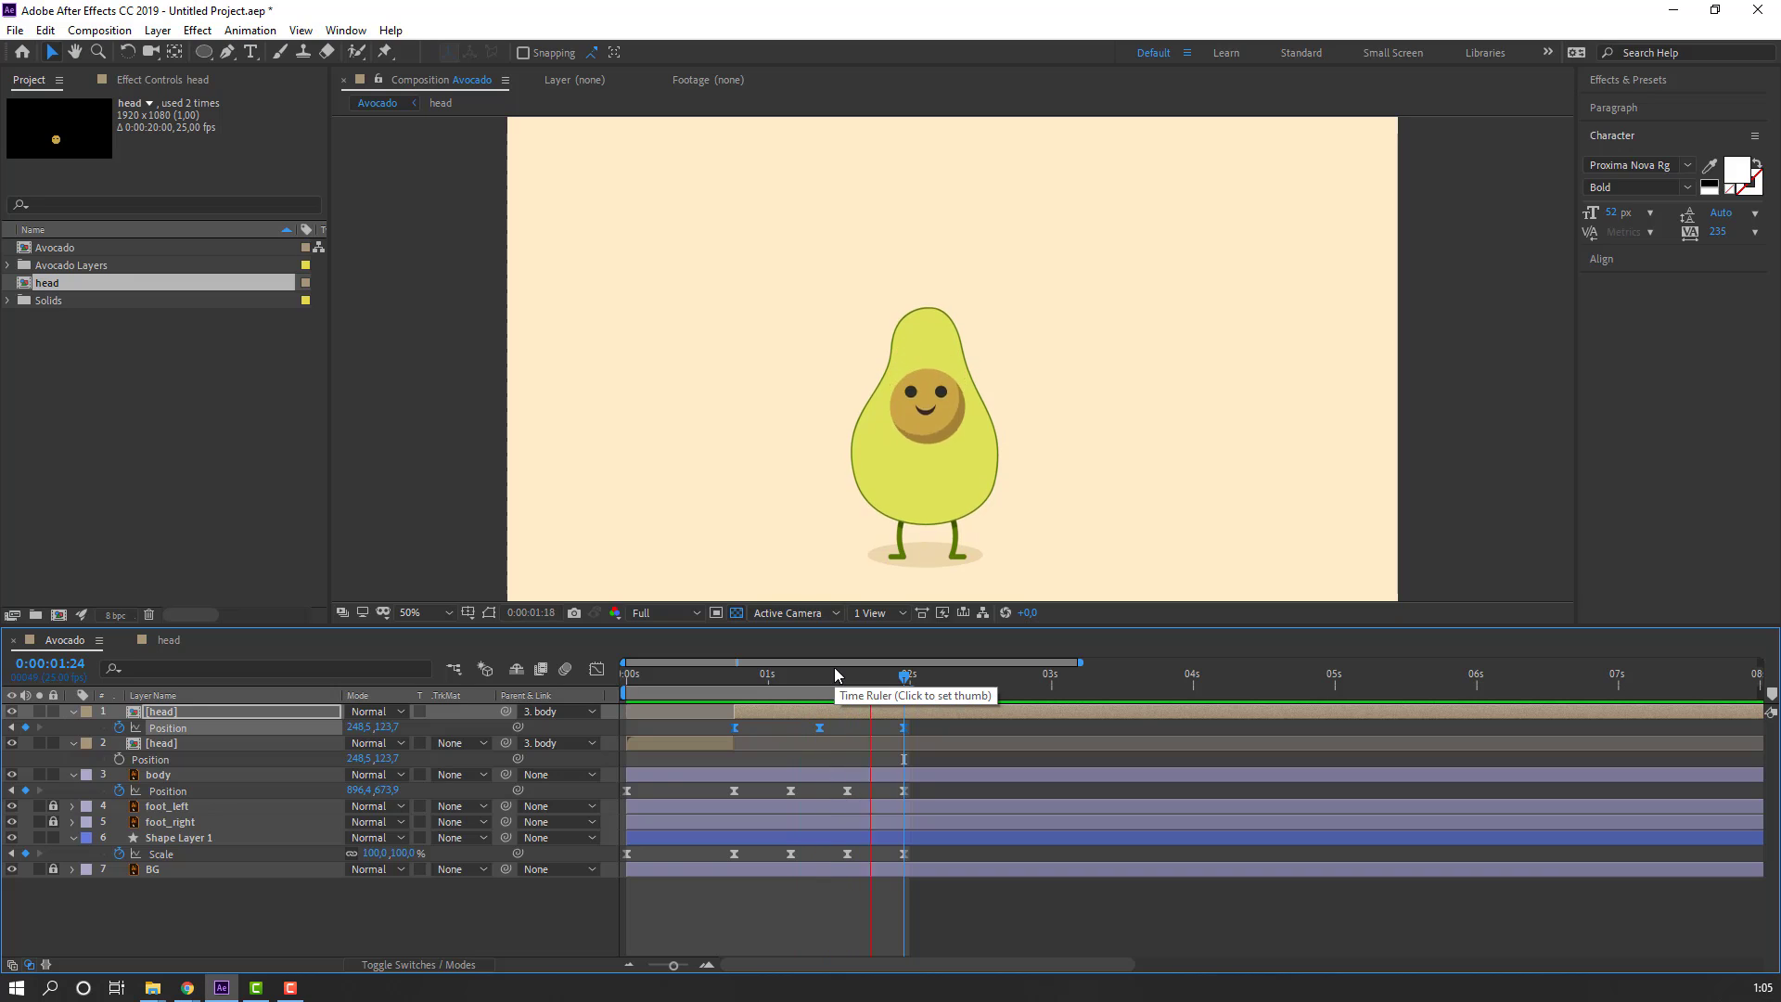
Step: Delete the body's position keyframe at 0:00:01:14, move the one at 0:00:01:04 to about 0:00:01:10, and review the motion
drag(727, 679, 568, 683)
drag(867, 791, 826, 790)
key(Delete)
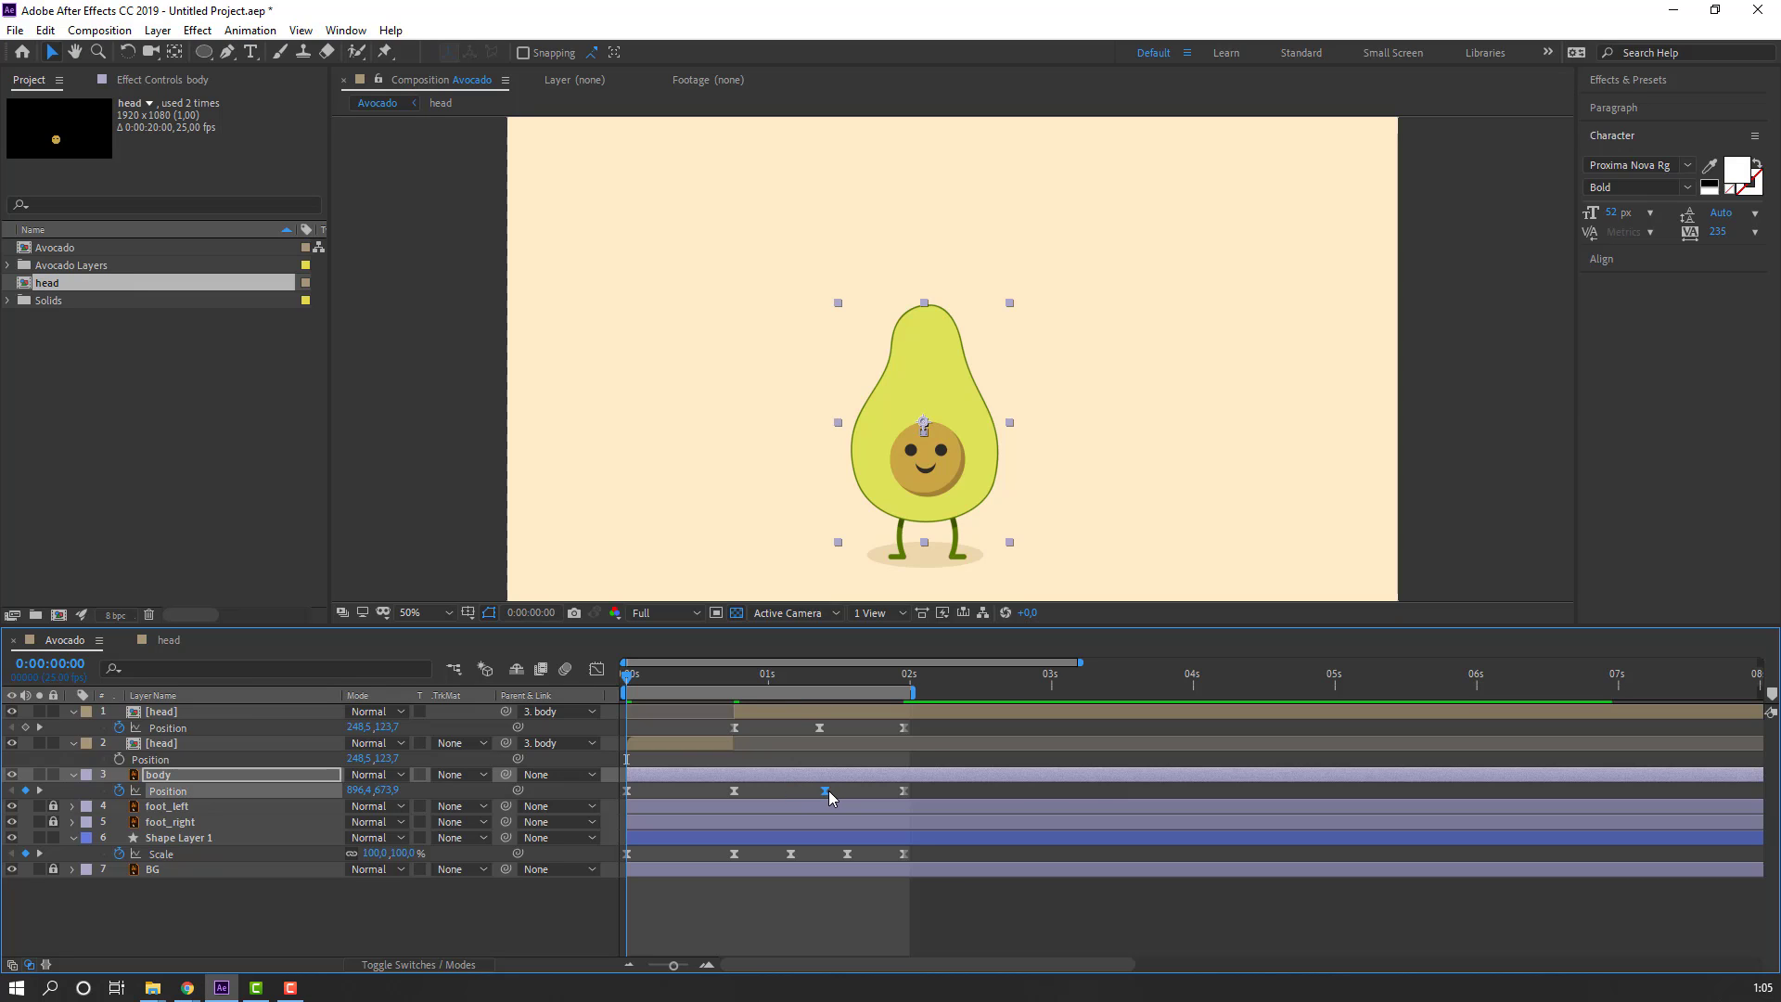
key(space)
click(489, 492)
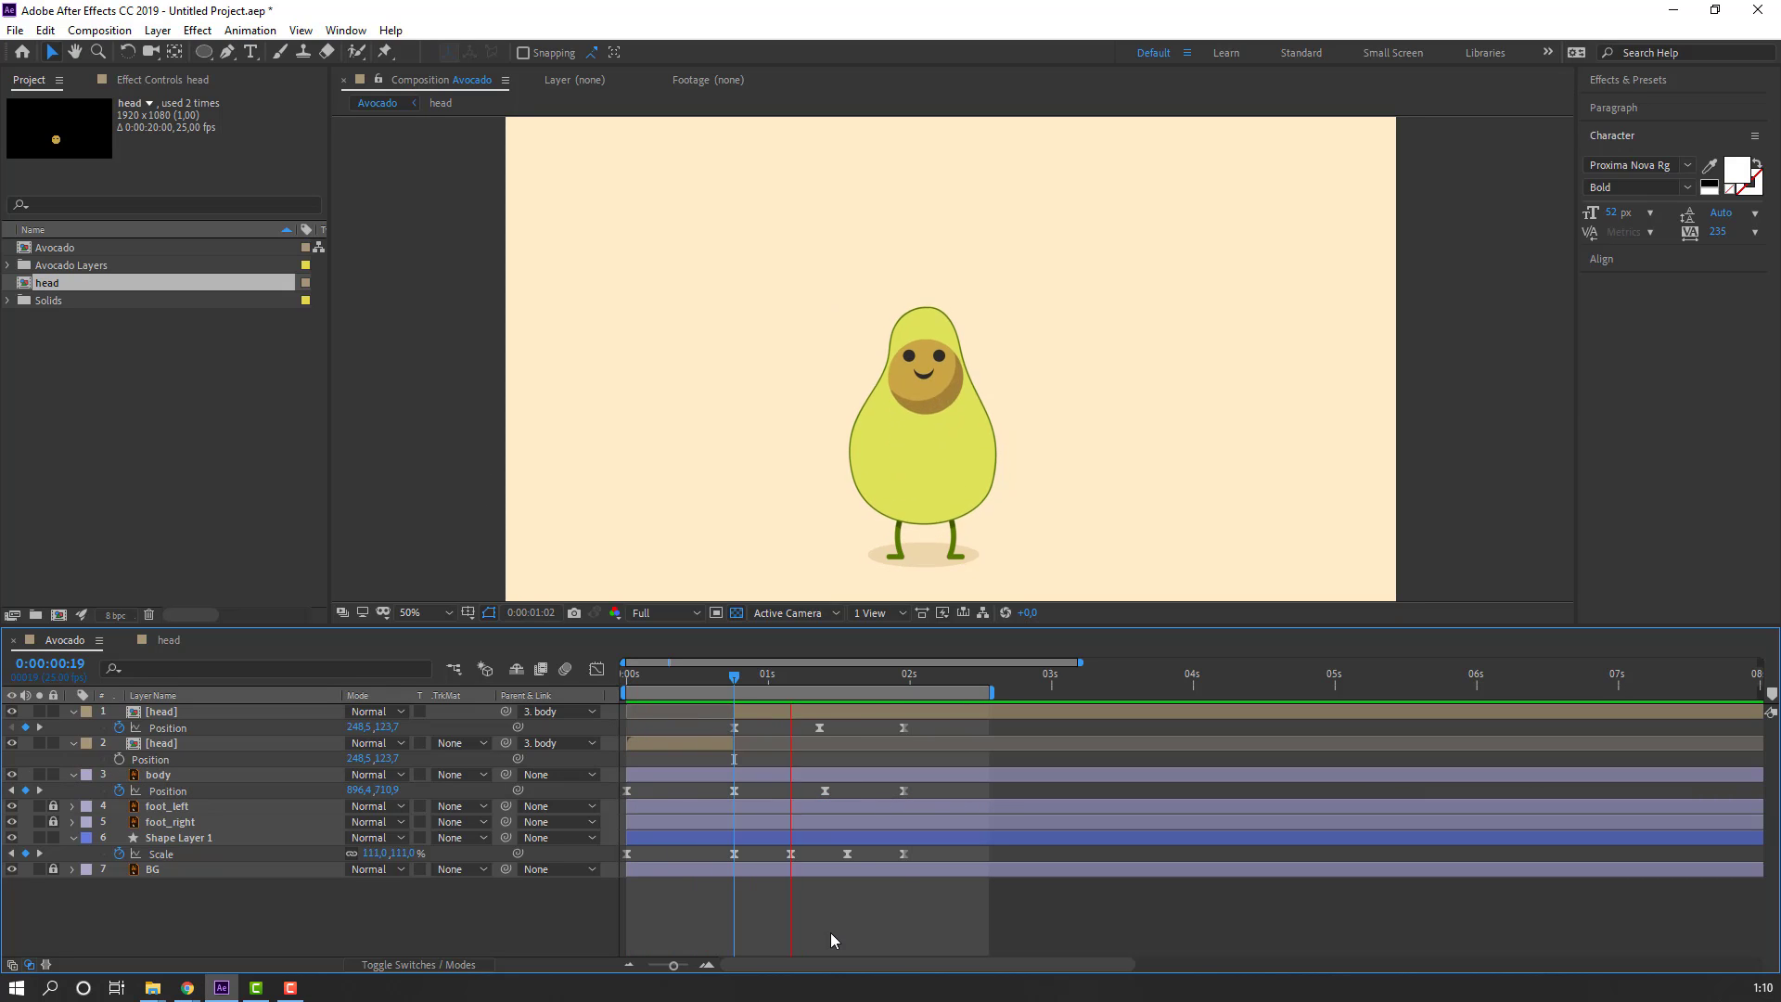
click(829, 676)
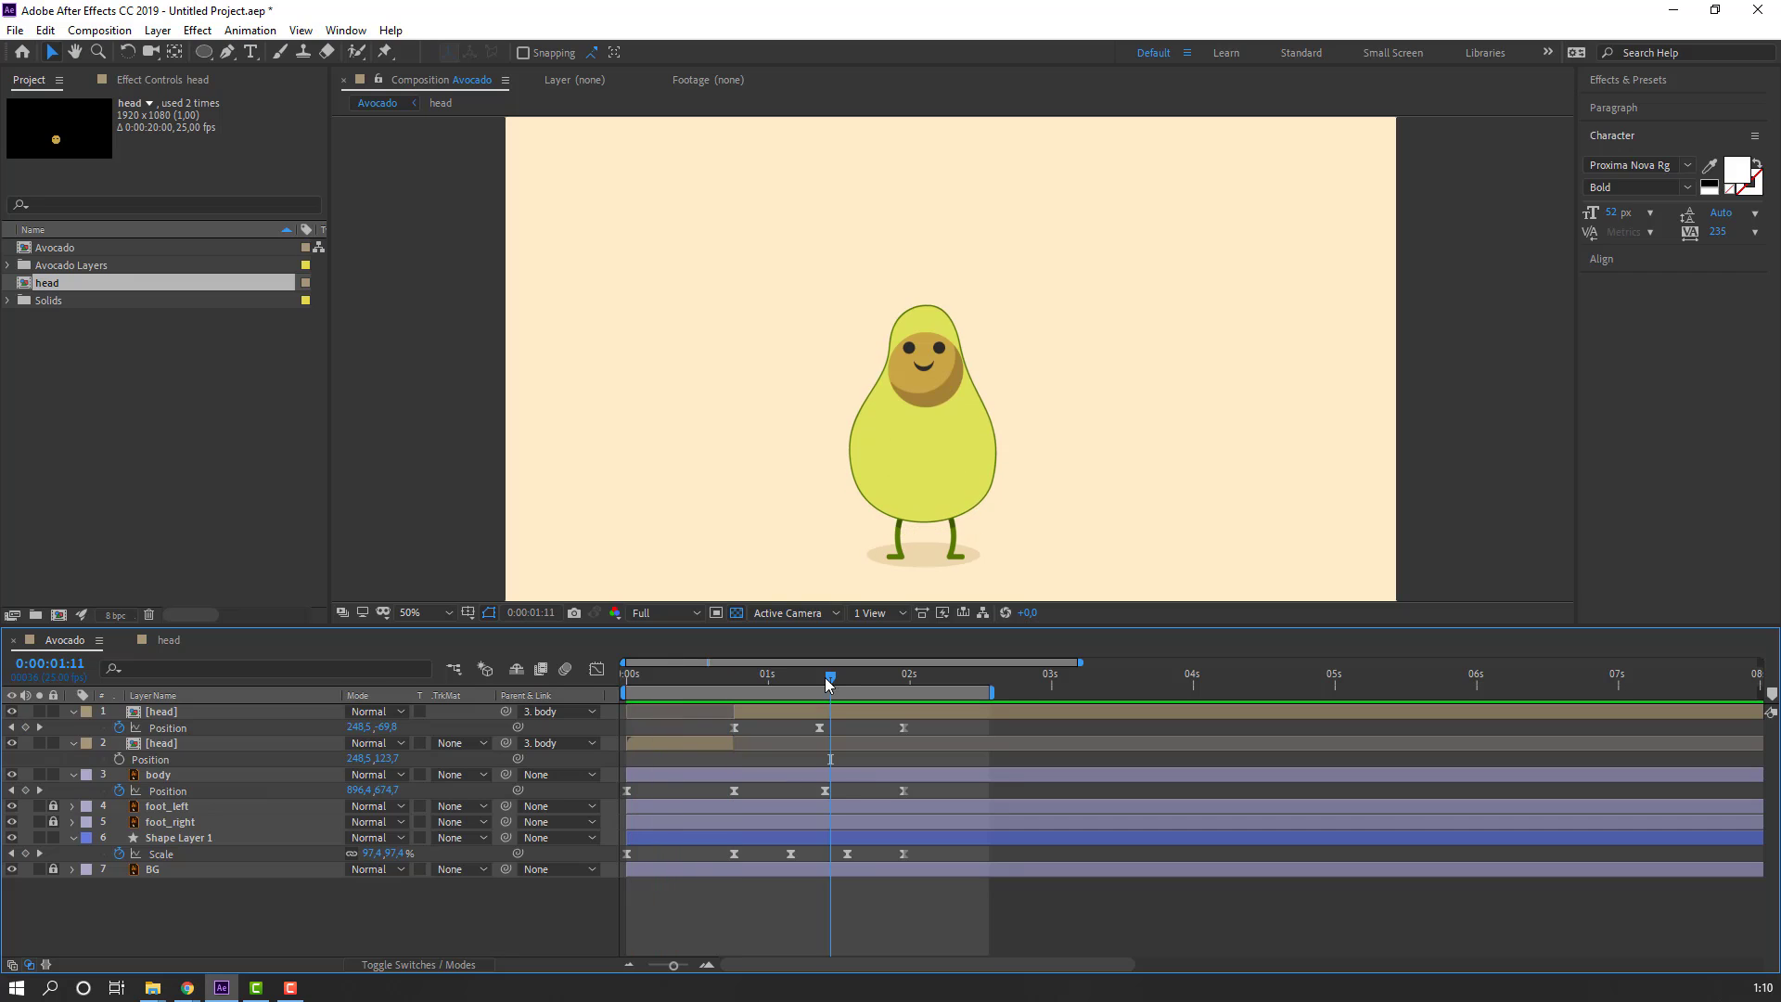
drag(799, 683, 340, 755)
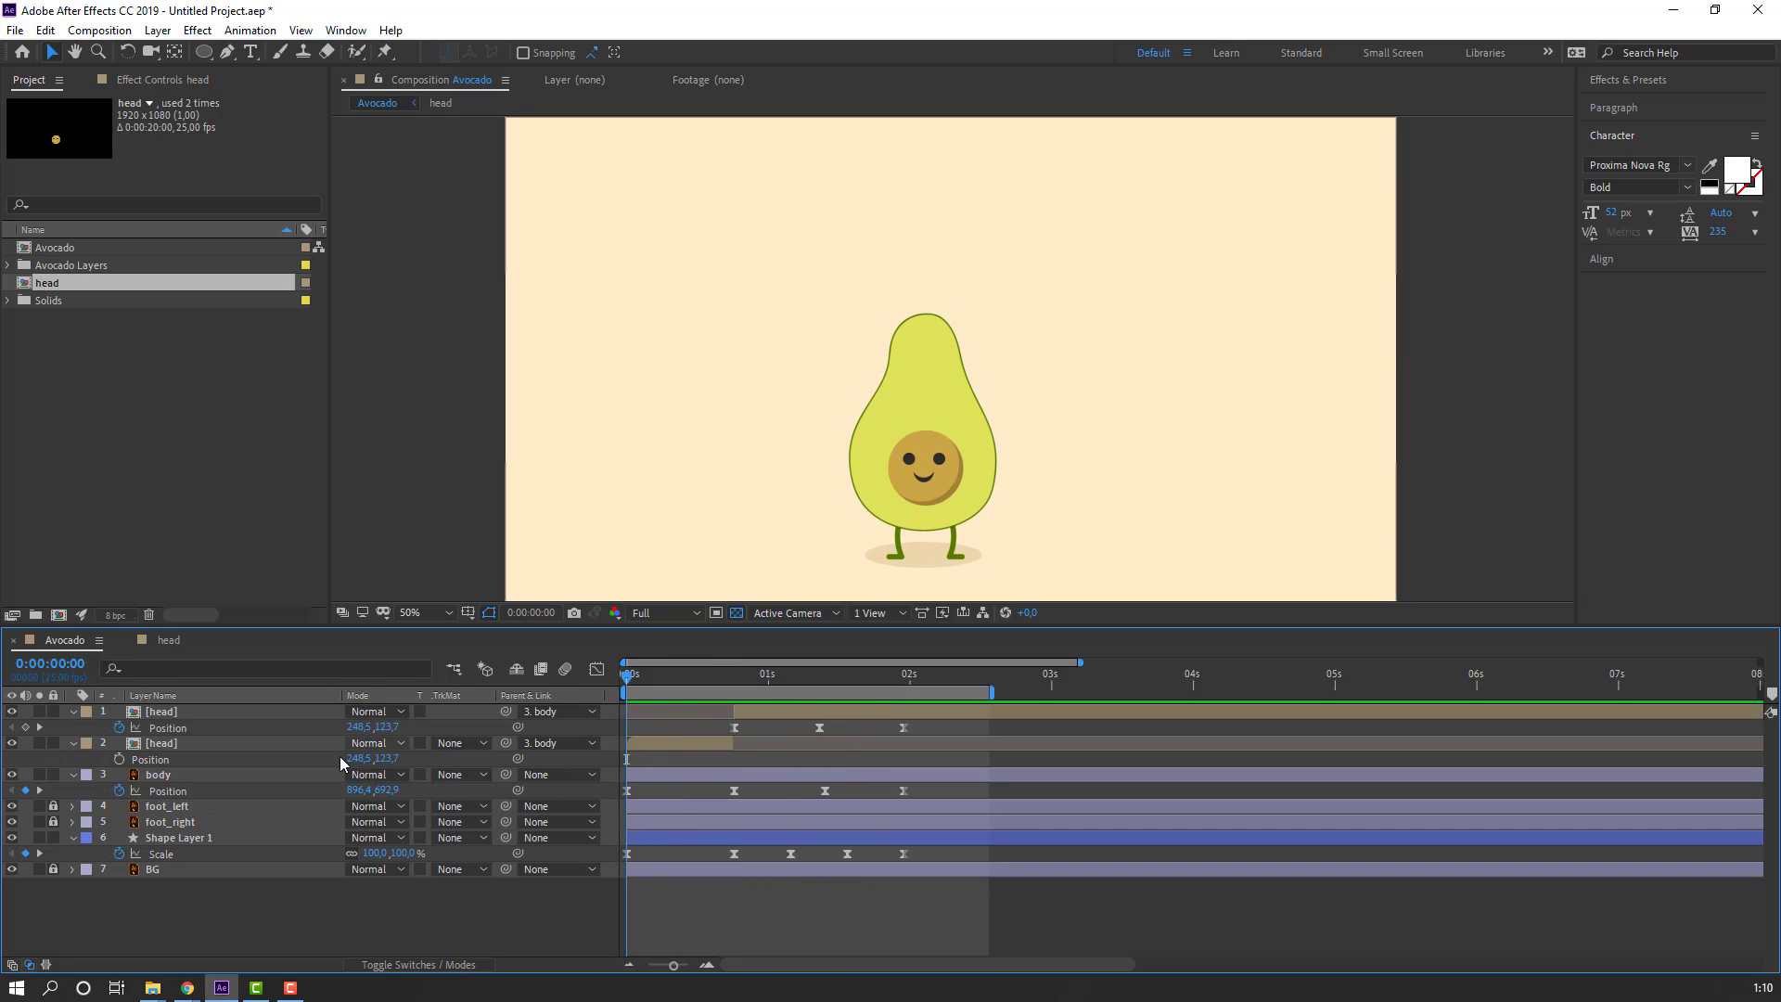
Step: In the head composition, keyframe mouth 2's position at 0:00:00:19 and move it up to about 46.5, -4.0 at 0:00:01:00
double_click(172, 707)
click(798, 676)
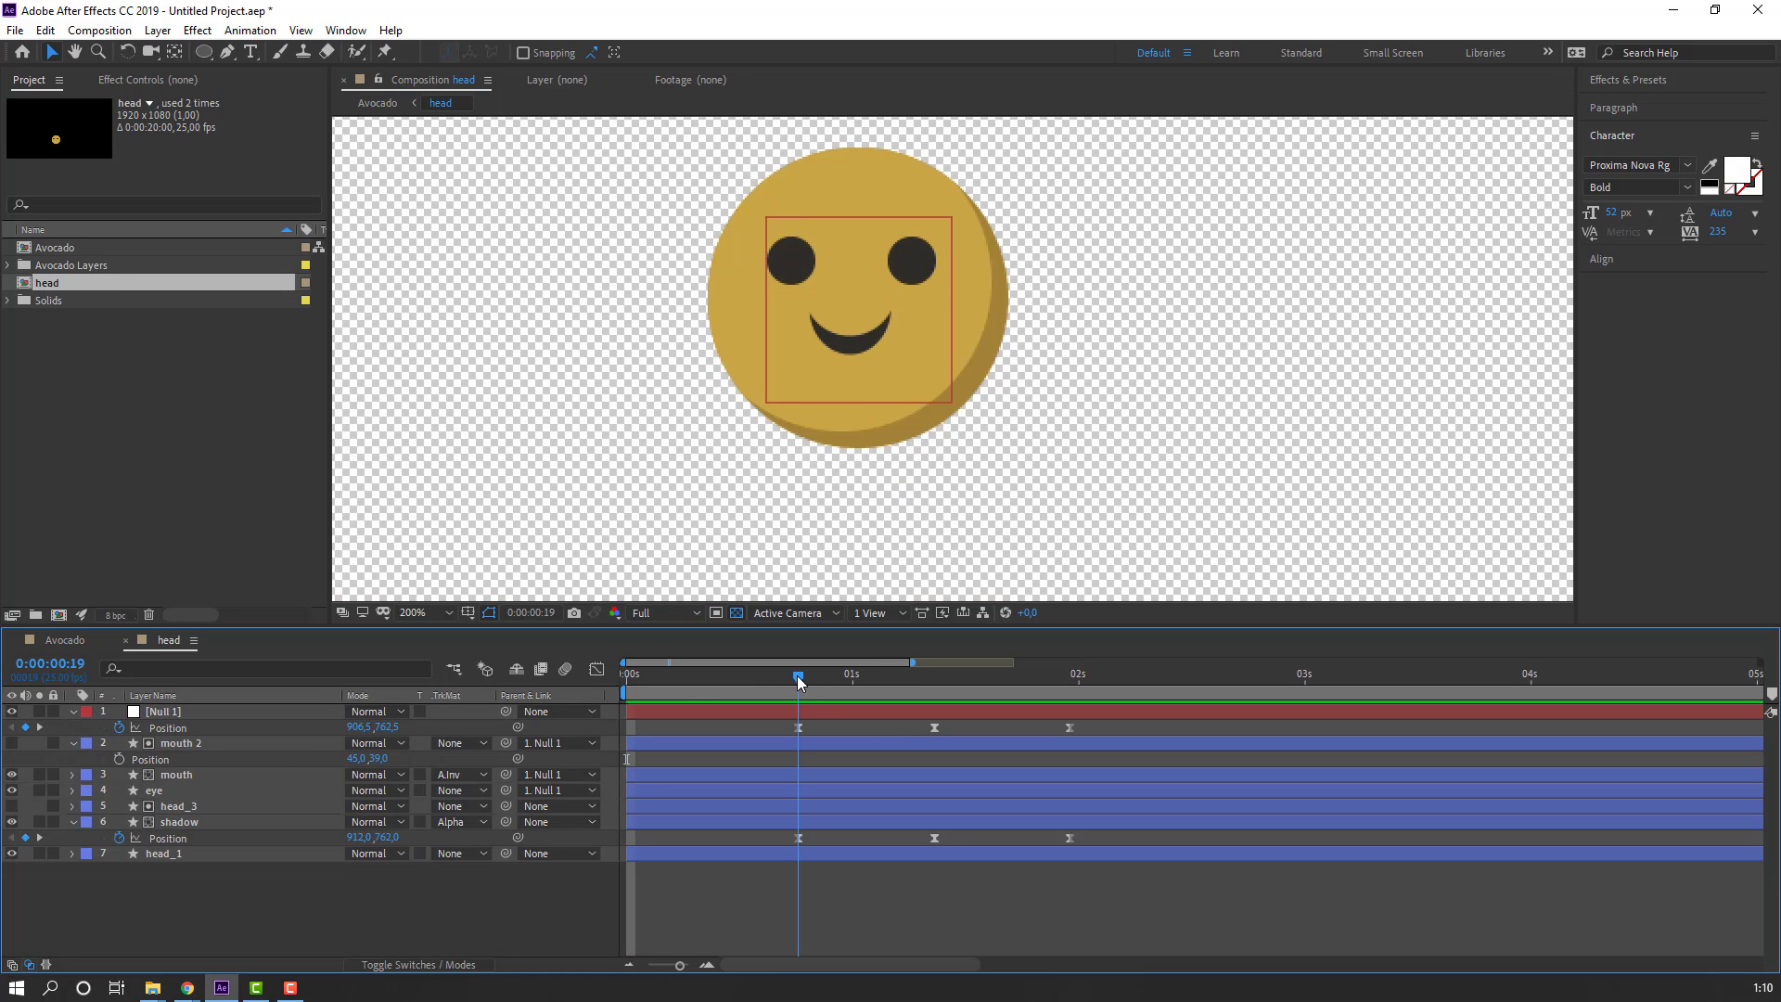
click(186, 745)
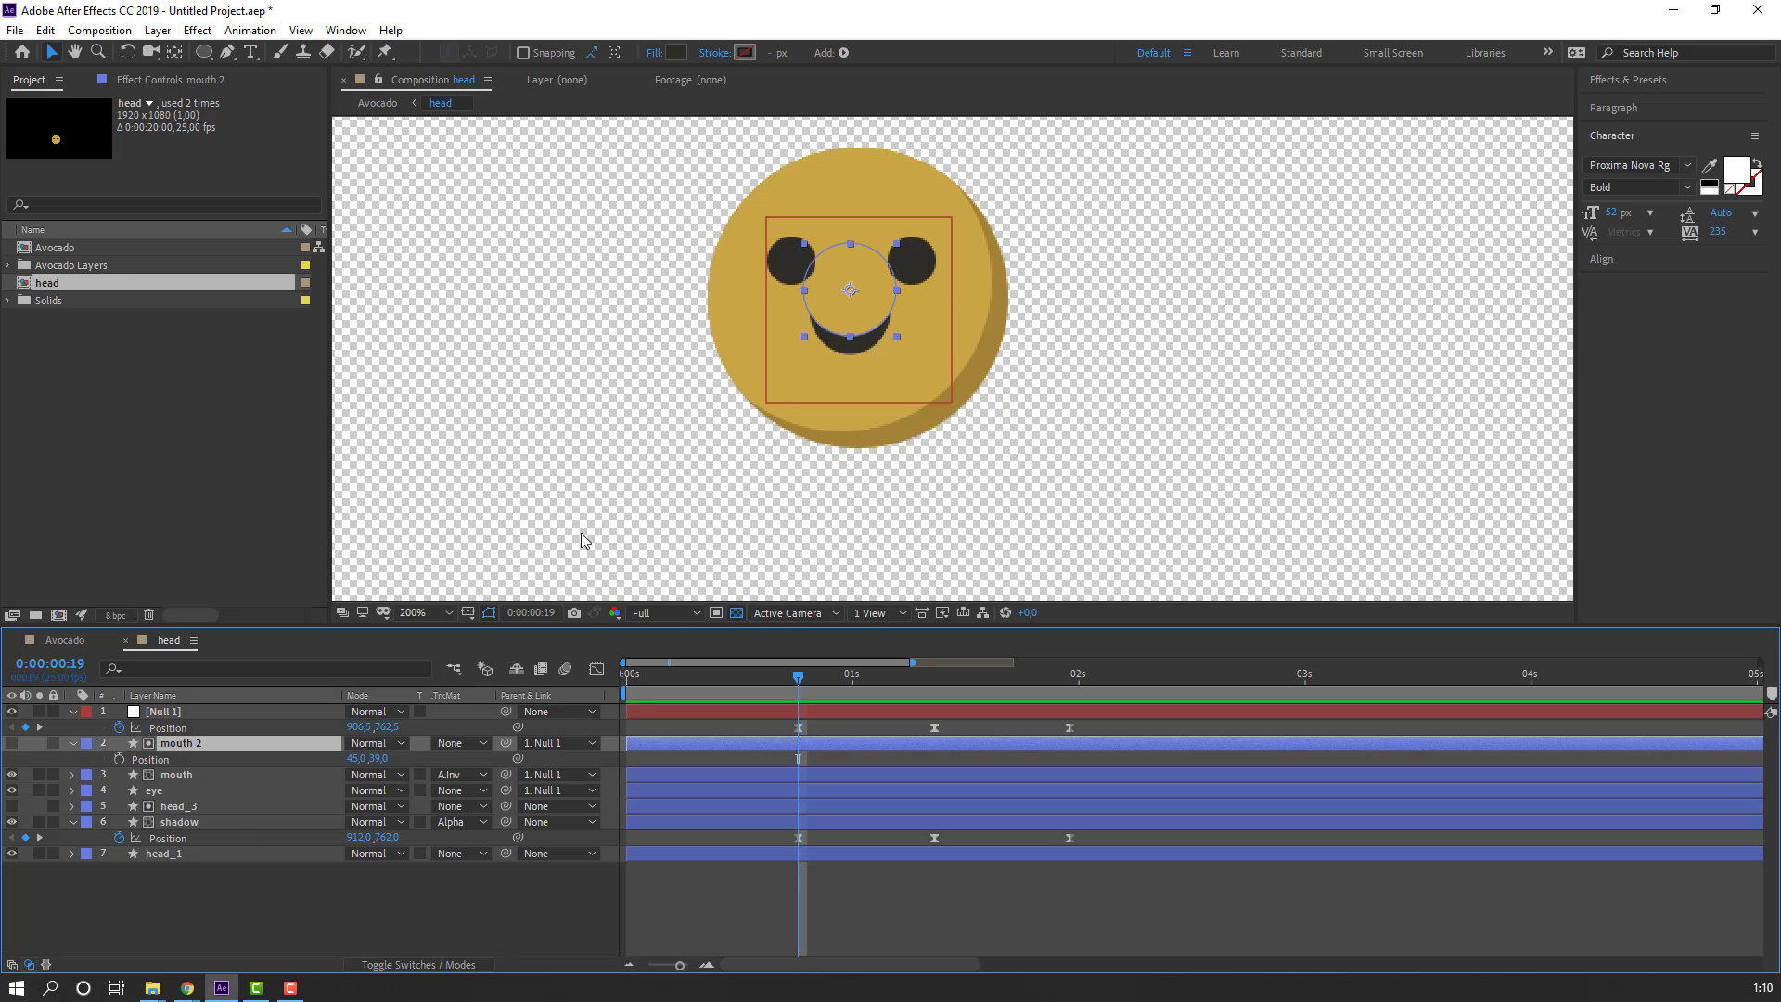
click(120, 759)
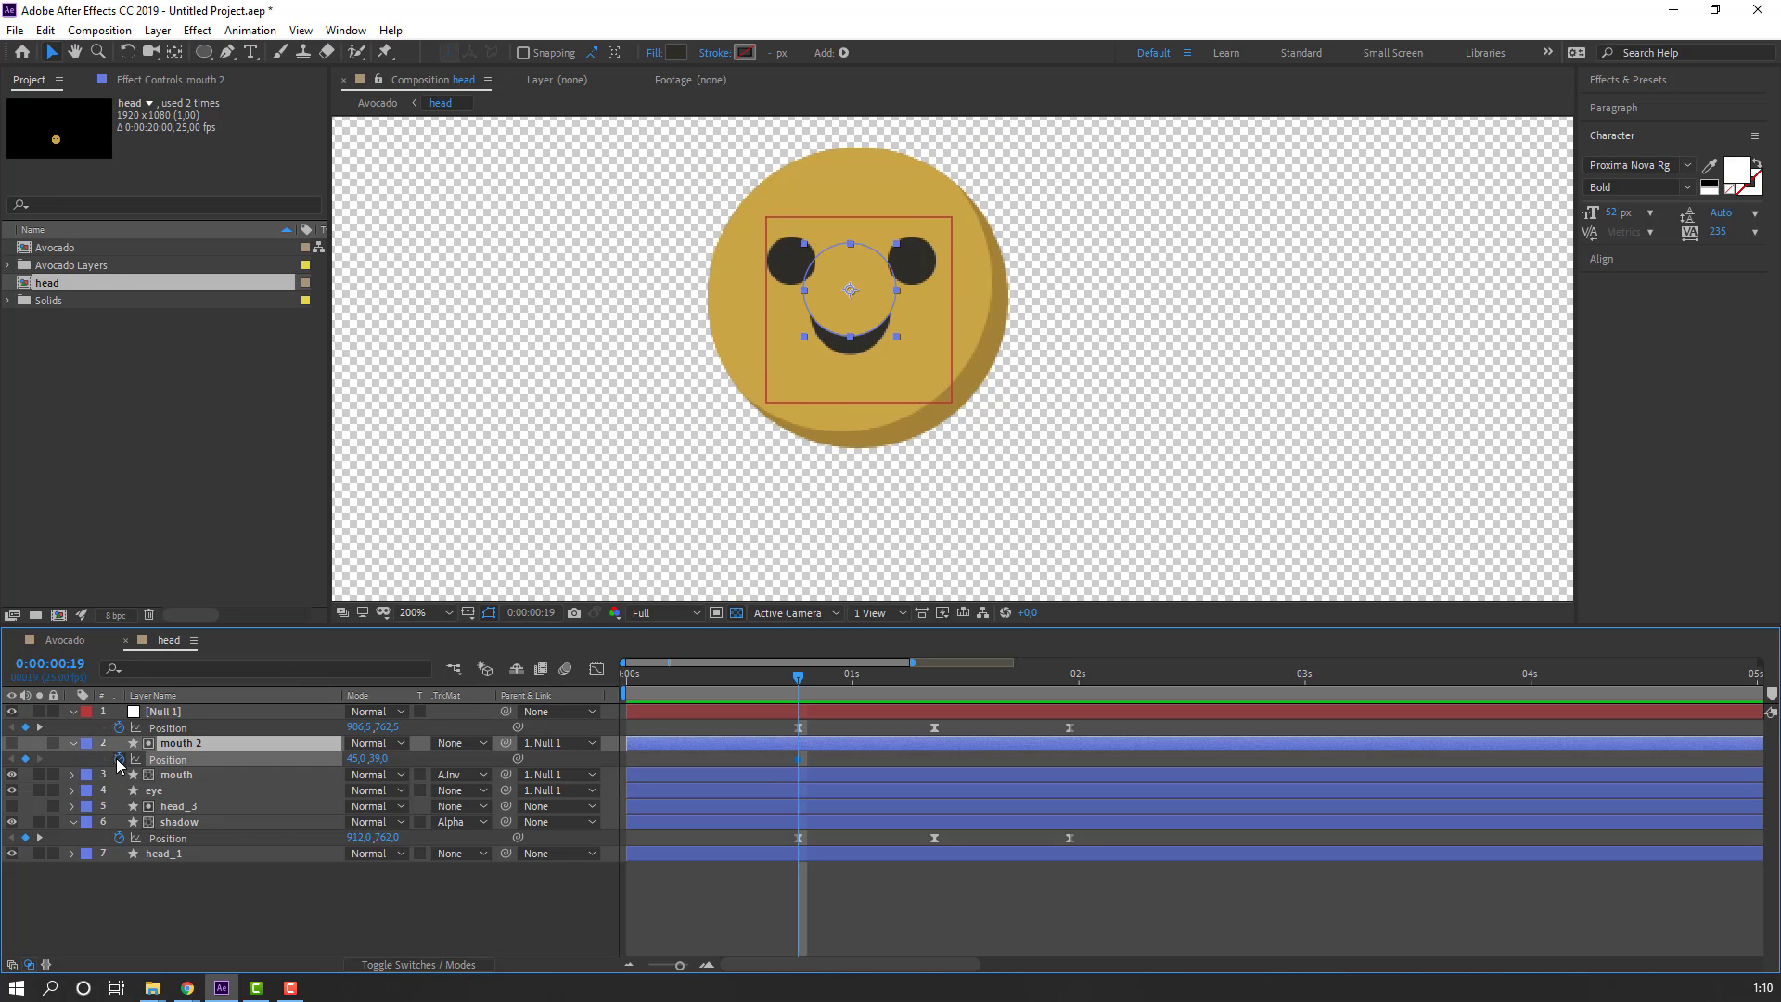
click(852, 682)
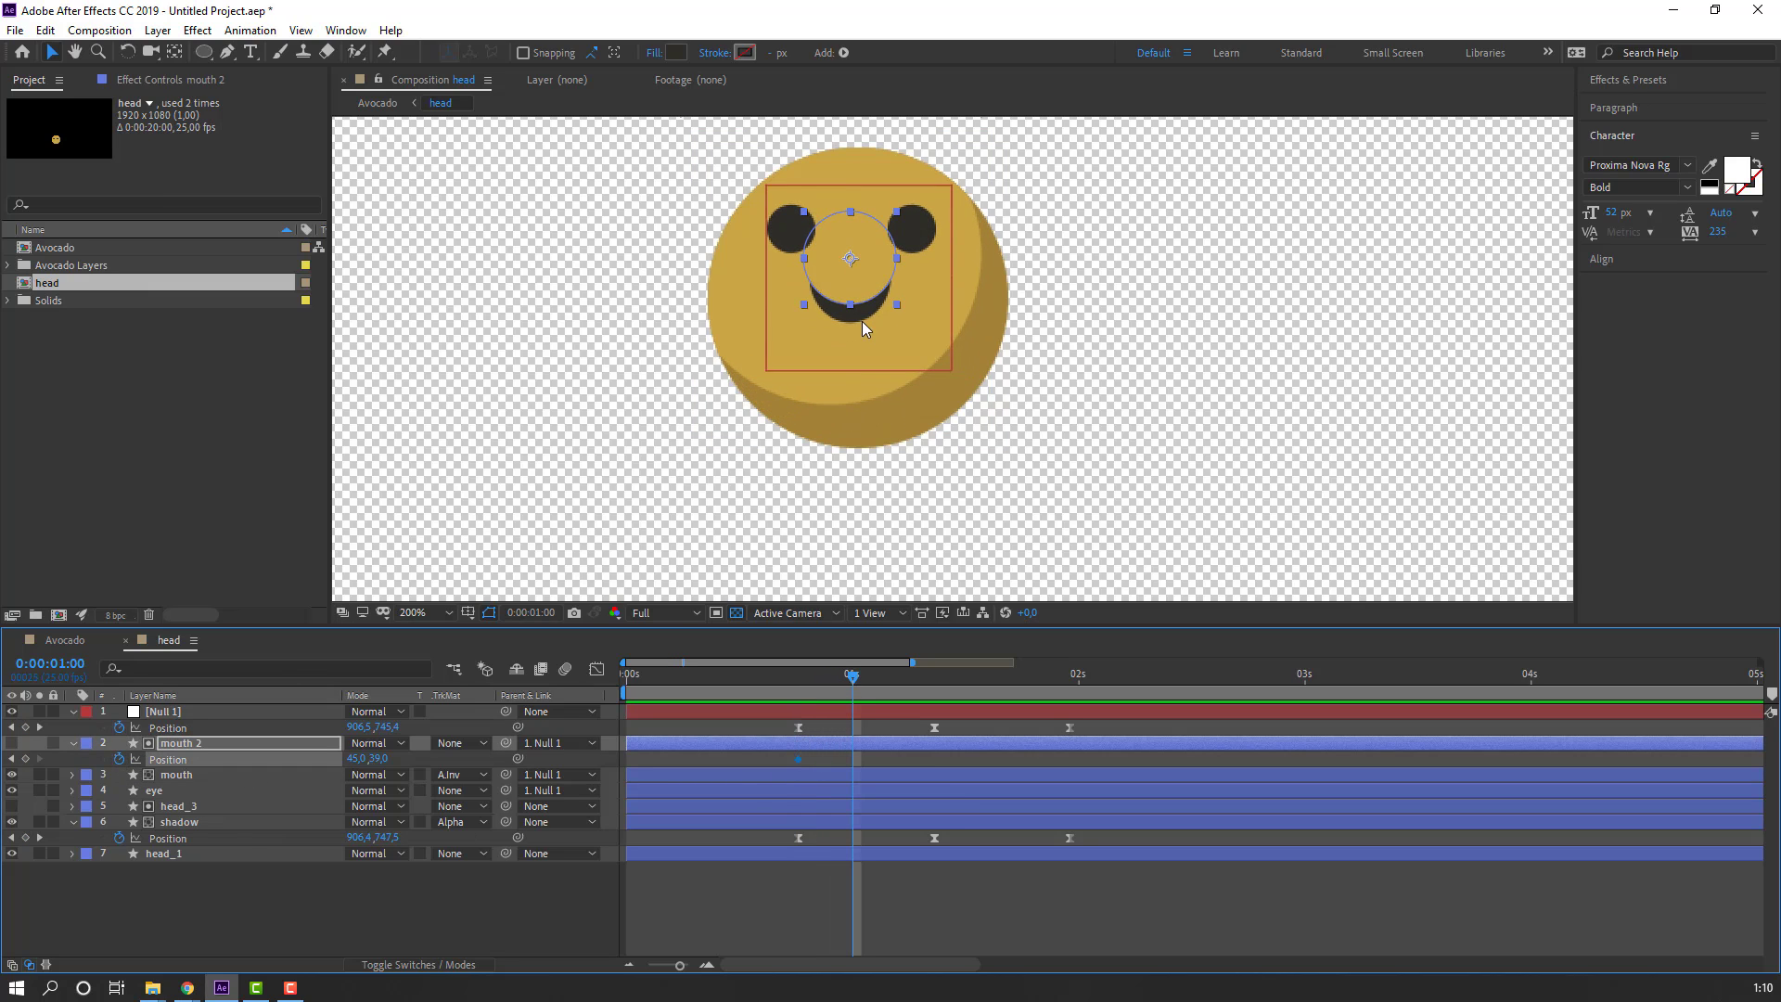
drag(855, 273, 856, 193)
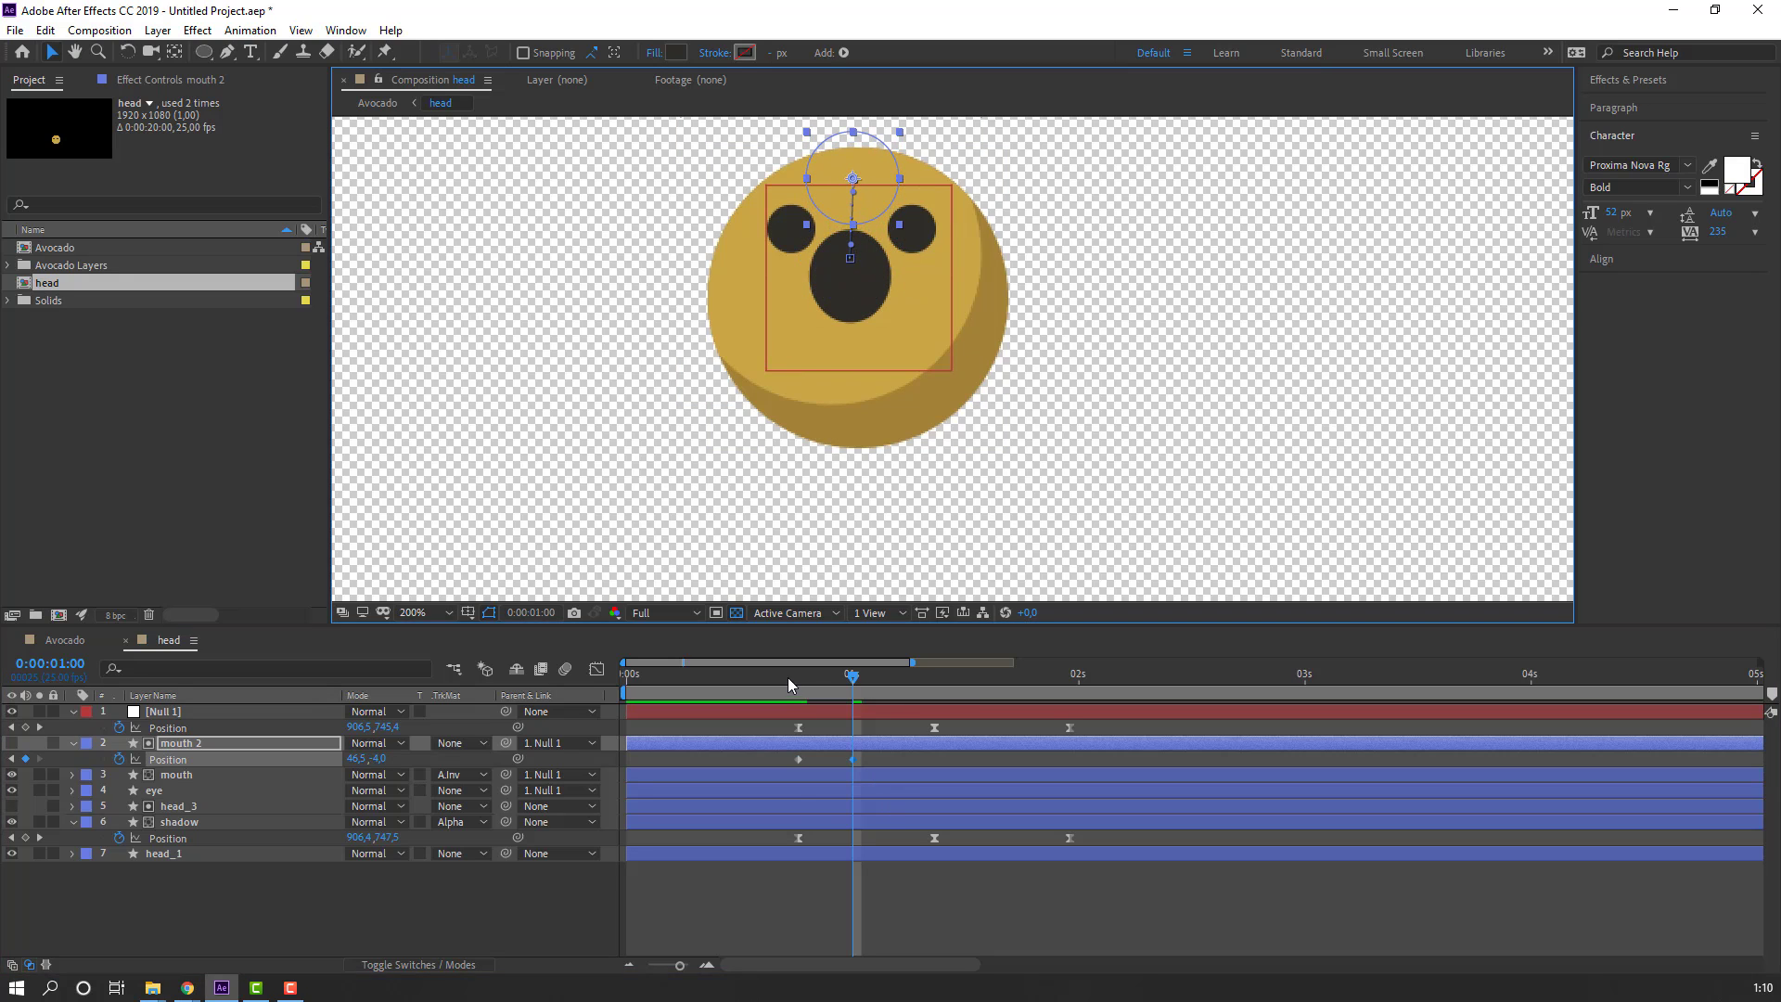
Step: Add a holding position keyframe for mouth 2 at 0:00:01:17 and copy its first keyframe to 0:00:01:24
drag(787, 684, 1016, 680)
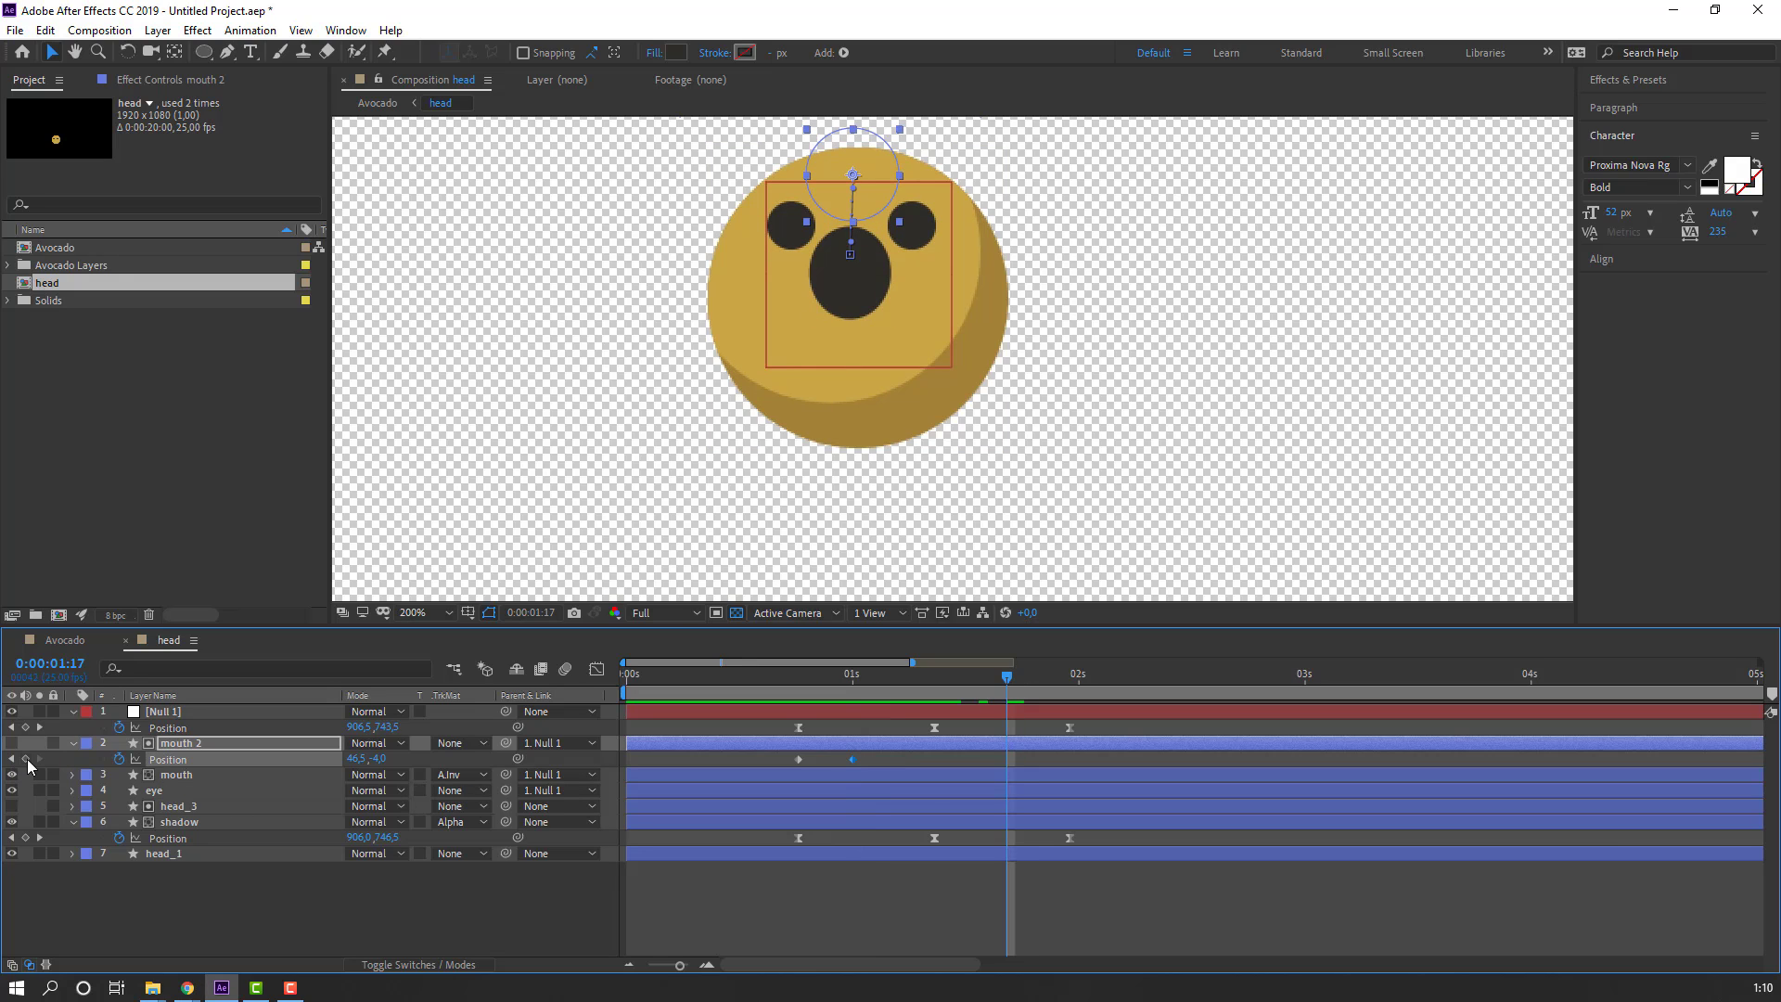
drag(1015, 677, 1072, 688)
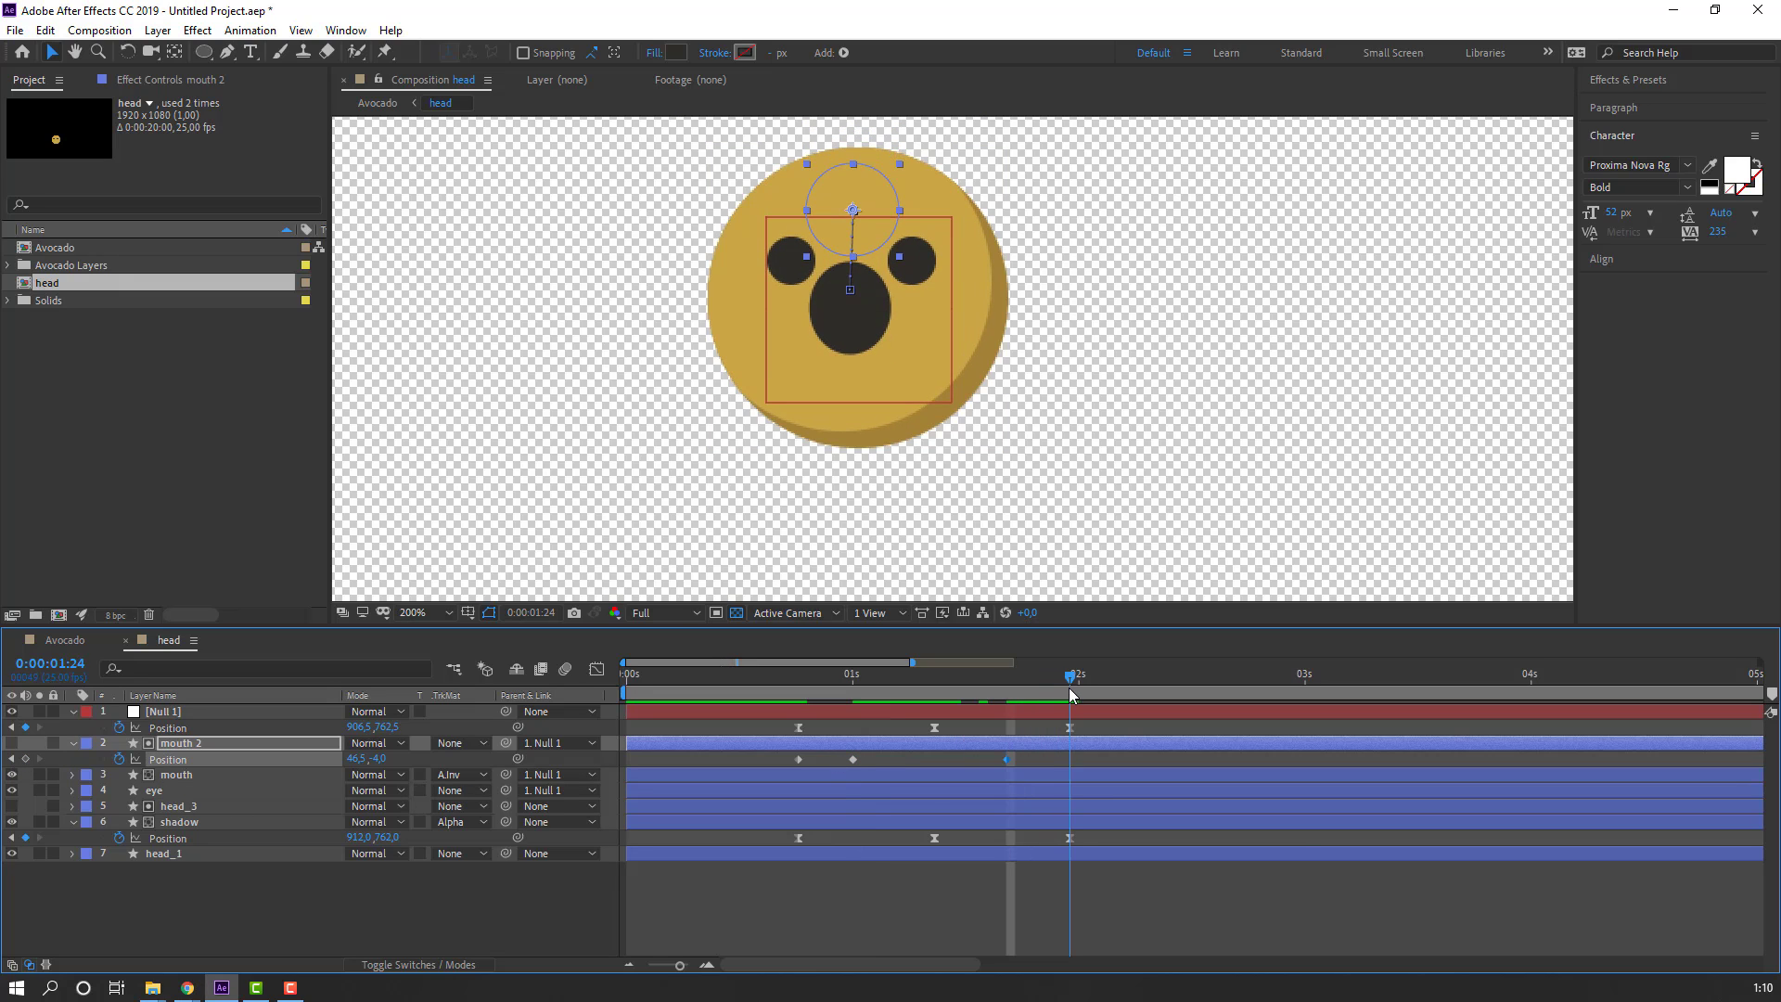
drag(821, 757, 786, 763)
key(ctrl+c)
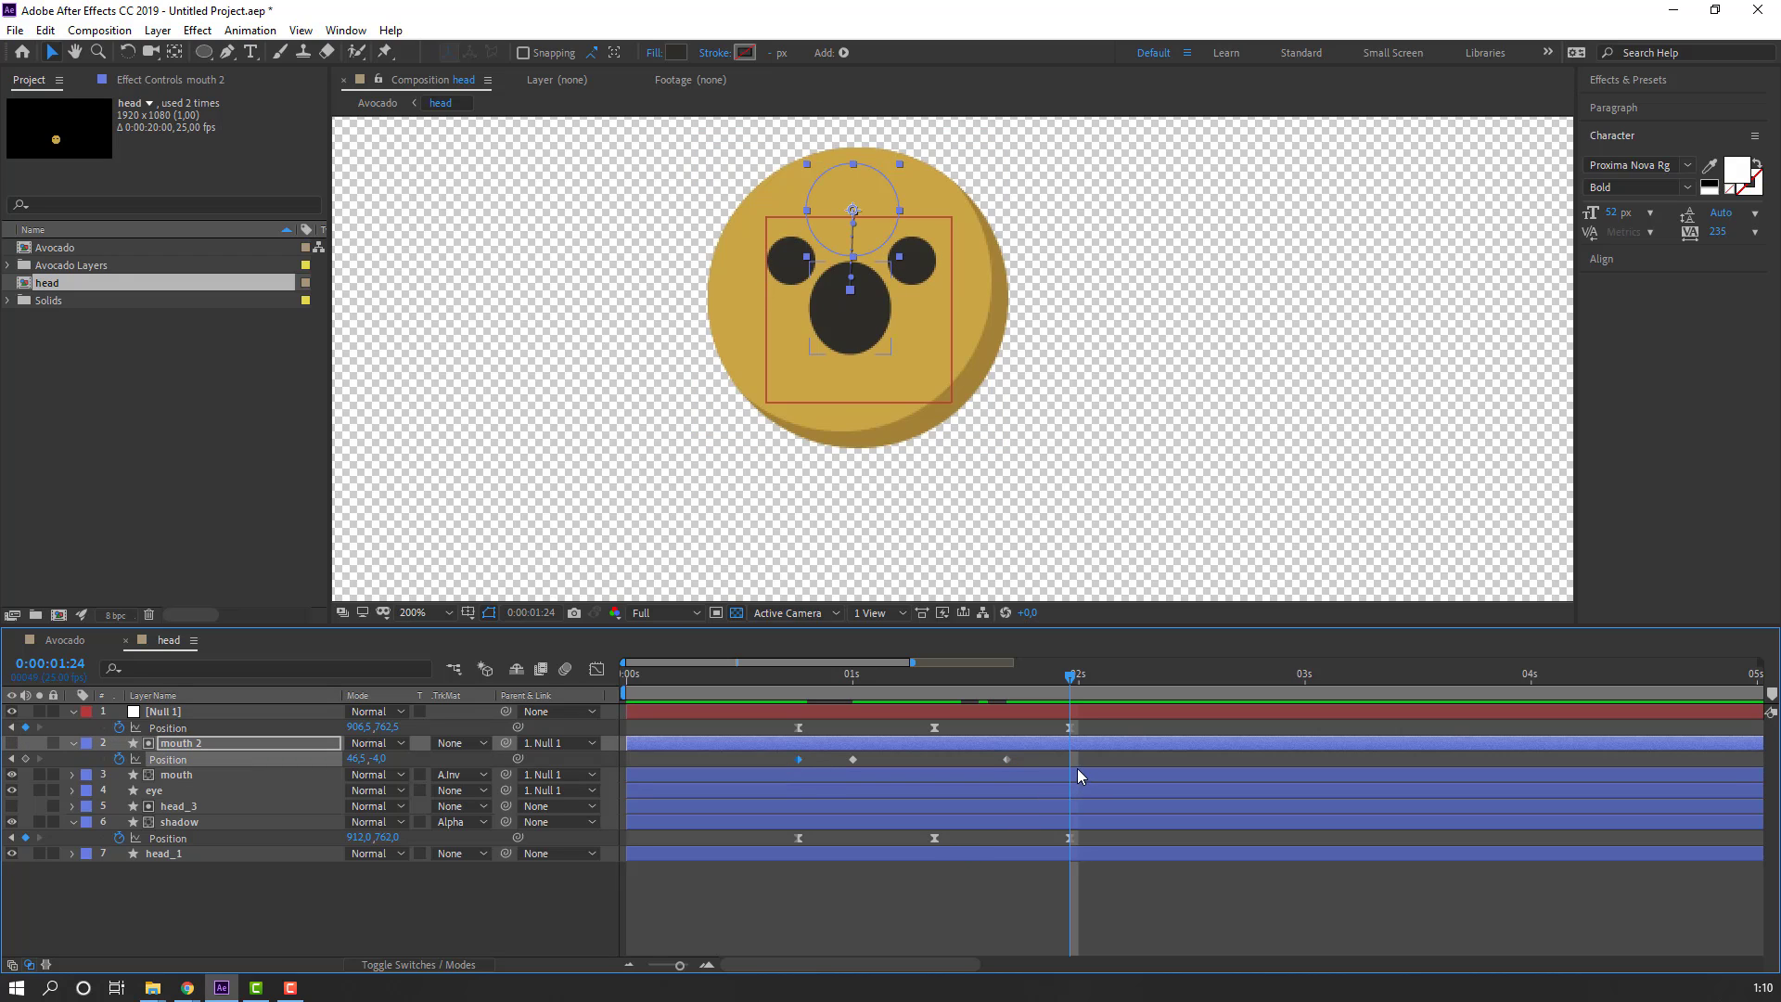
key(ctrl+v)
Step: Apply Easy Ease to all four mouth 2 position keyframes, preview the mouth opening, and return to the Avocado composition
drag(1117, 761, 776, 769)
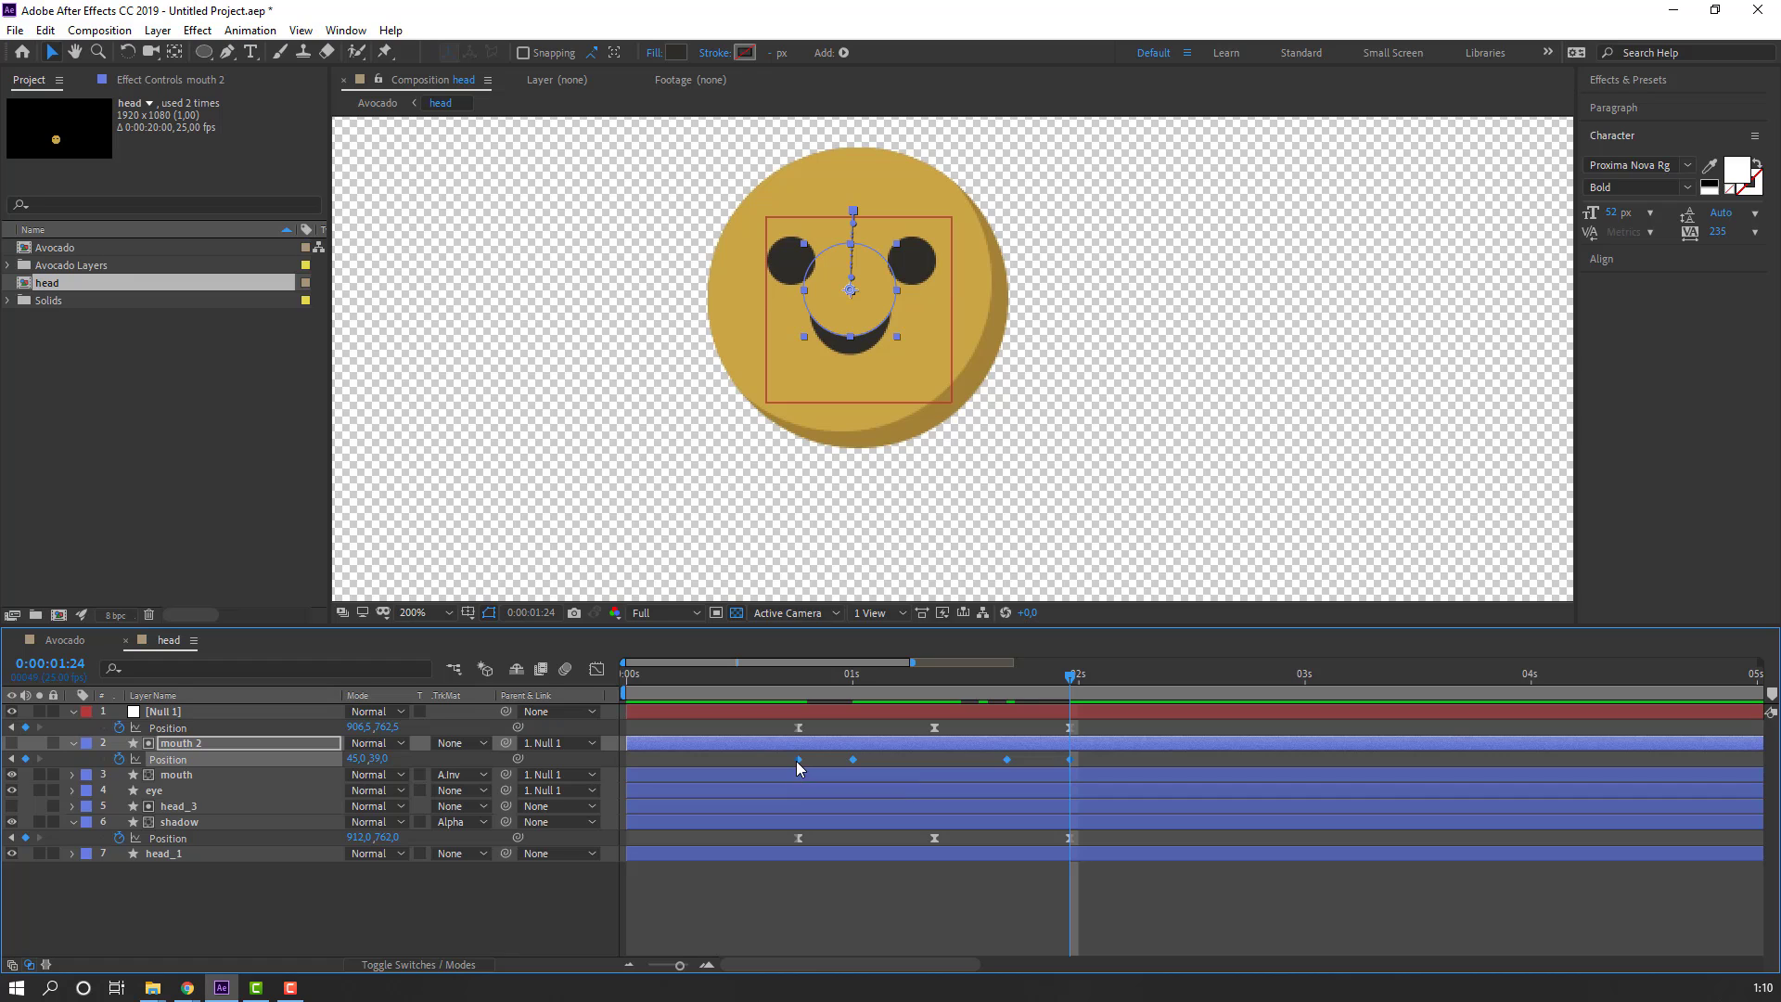
right_click(796, 761)
mouse_move(956, 749)
click(1039, 816)
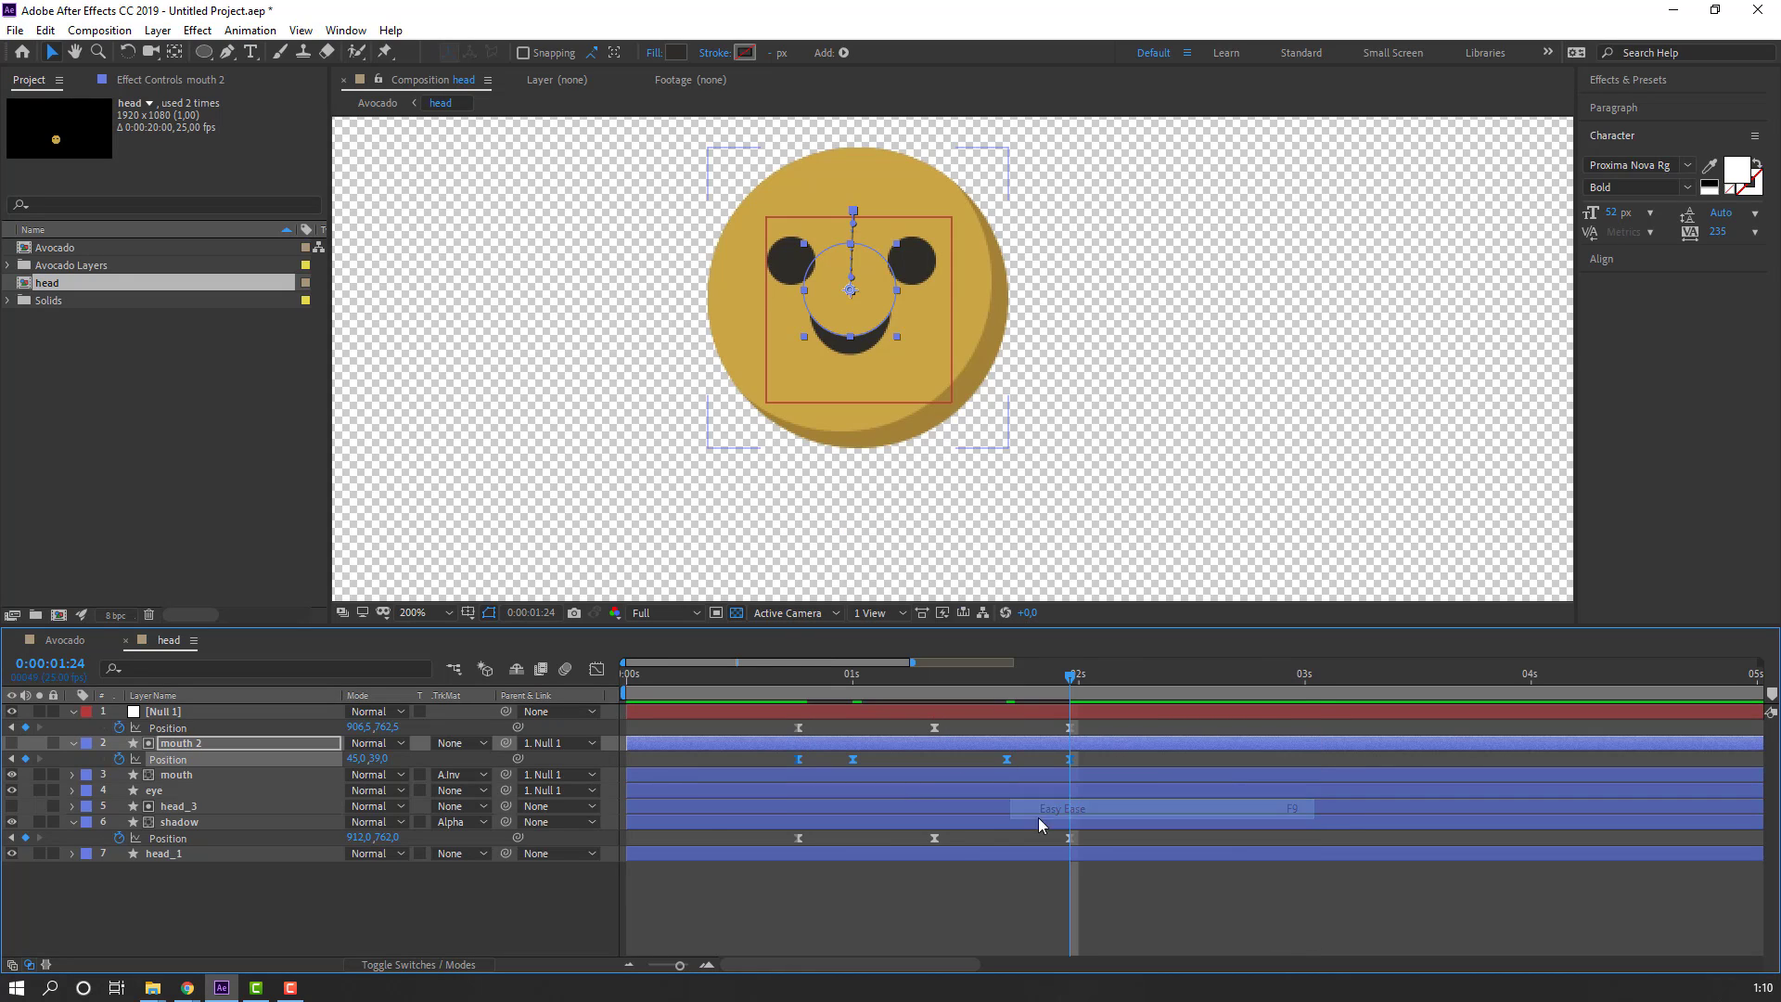
key(space)
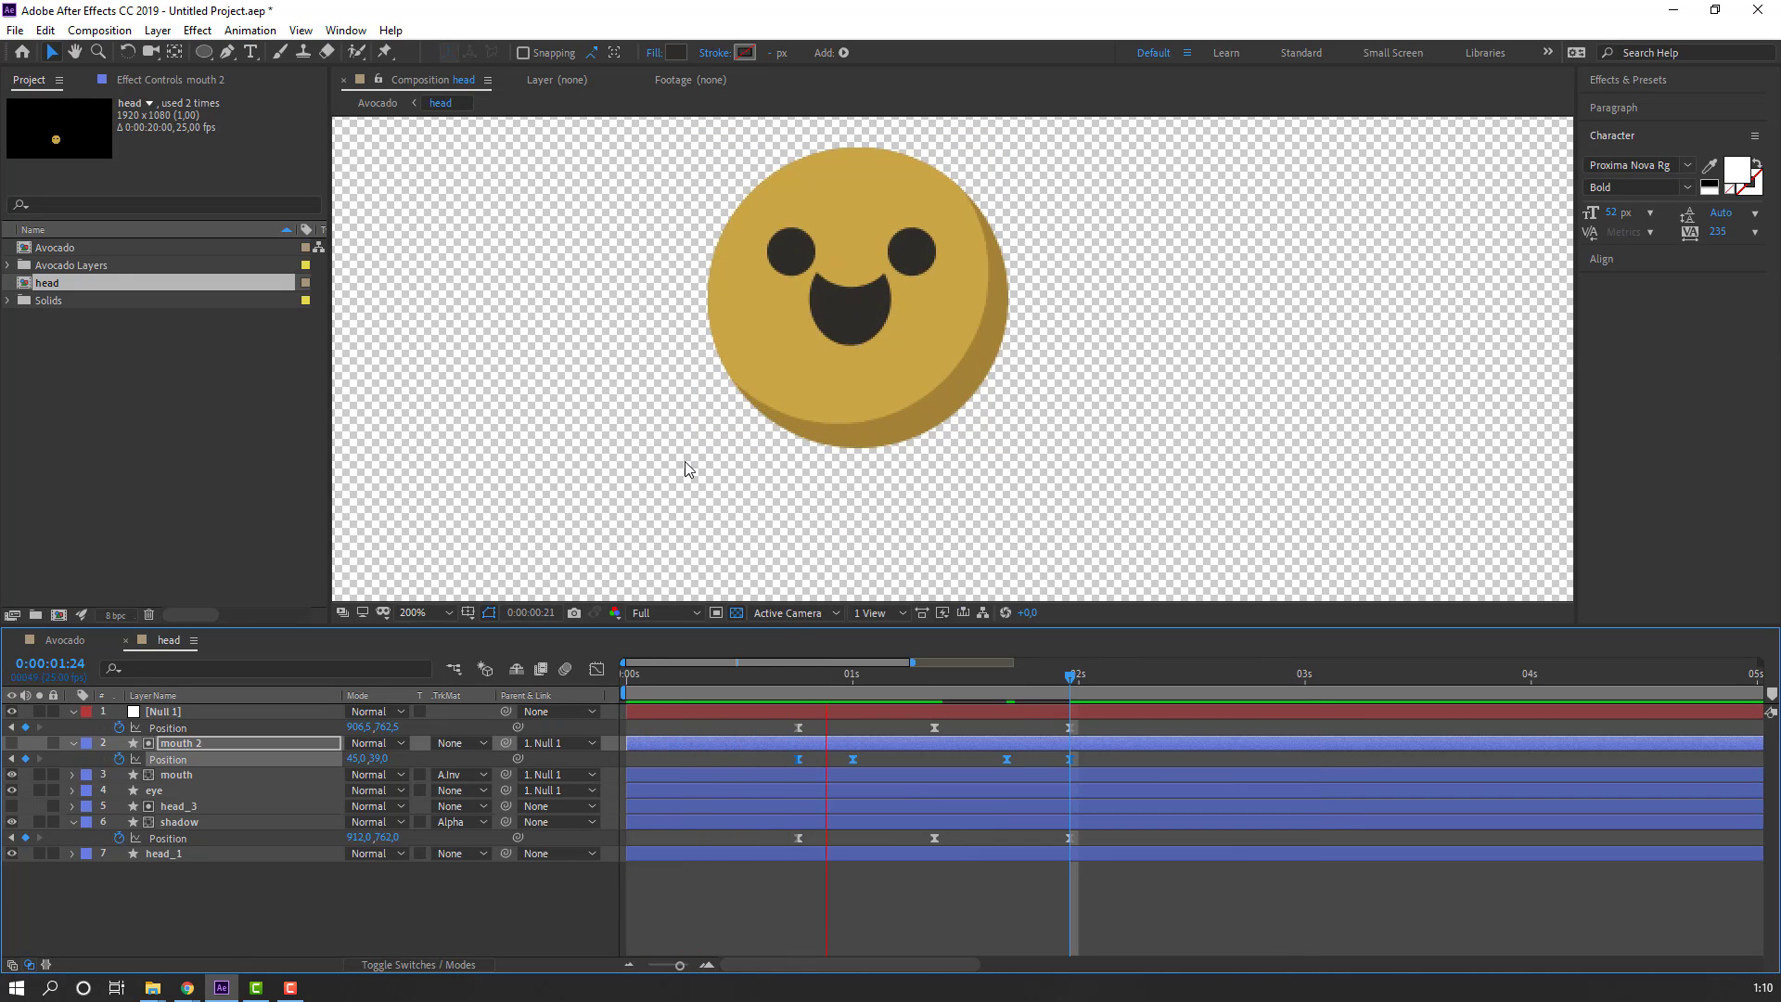
key(space)
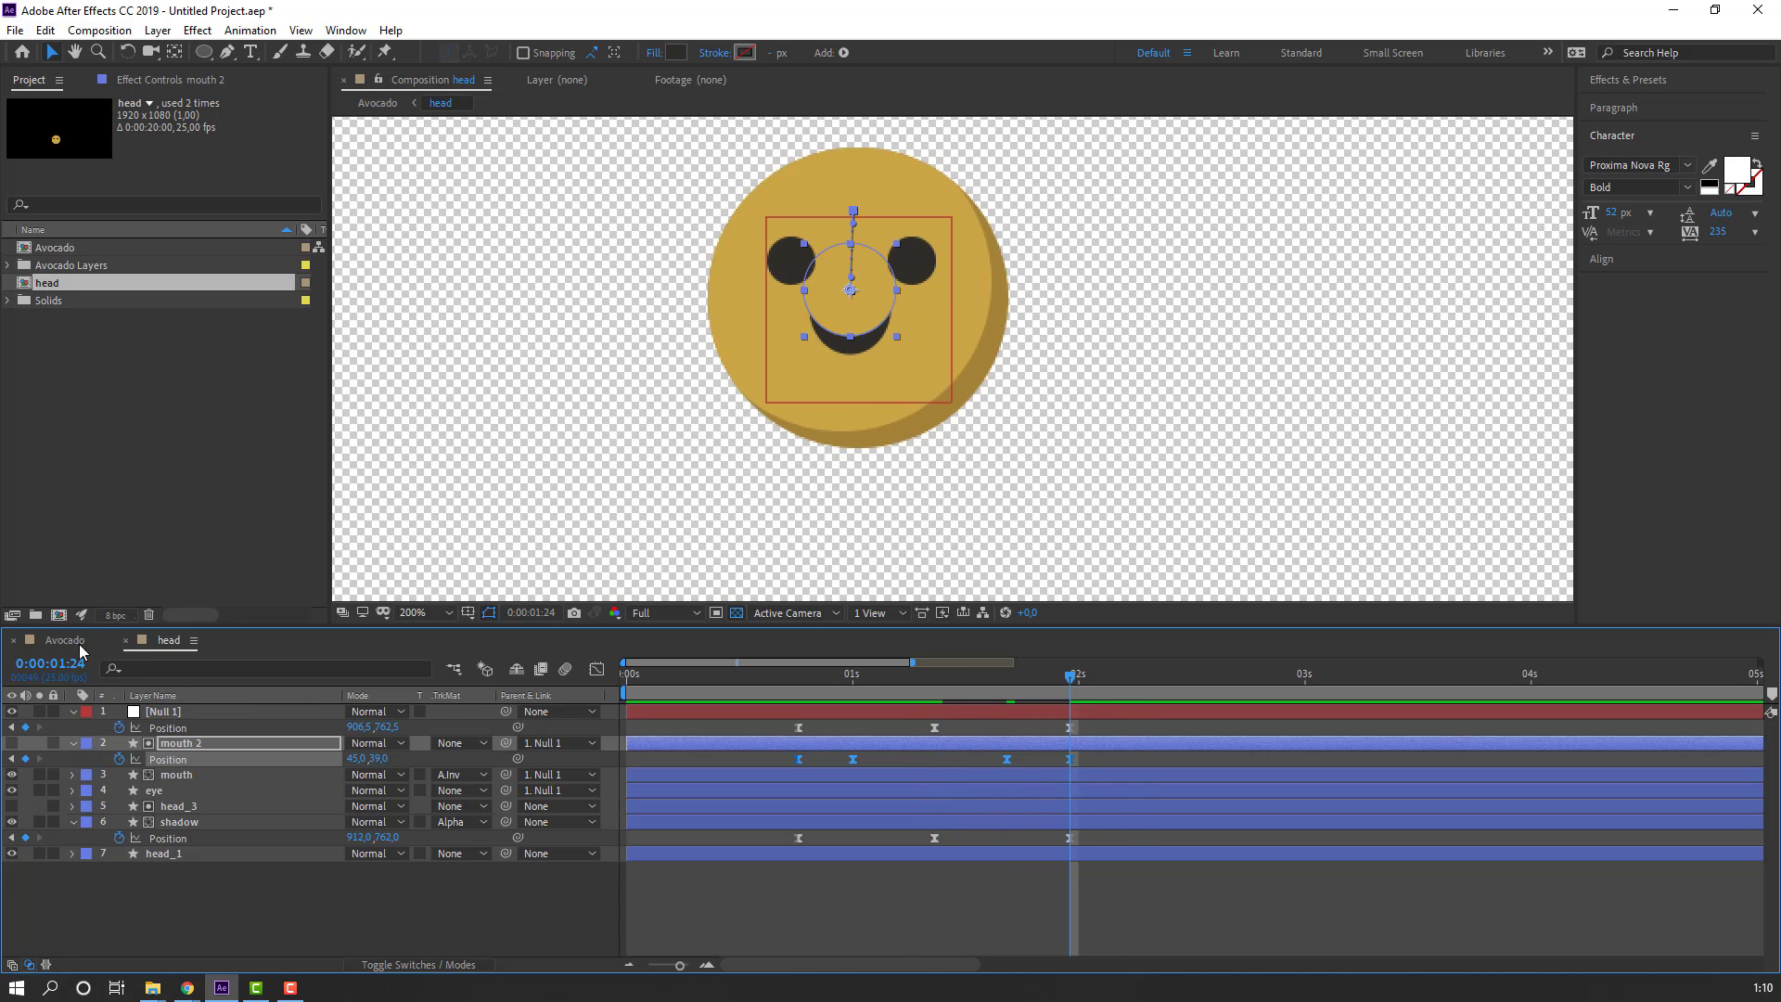
click(67, 640)
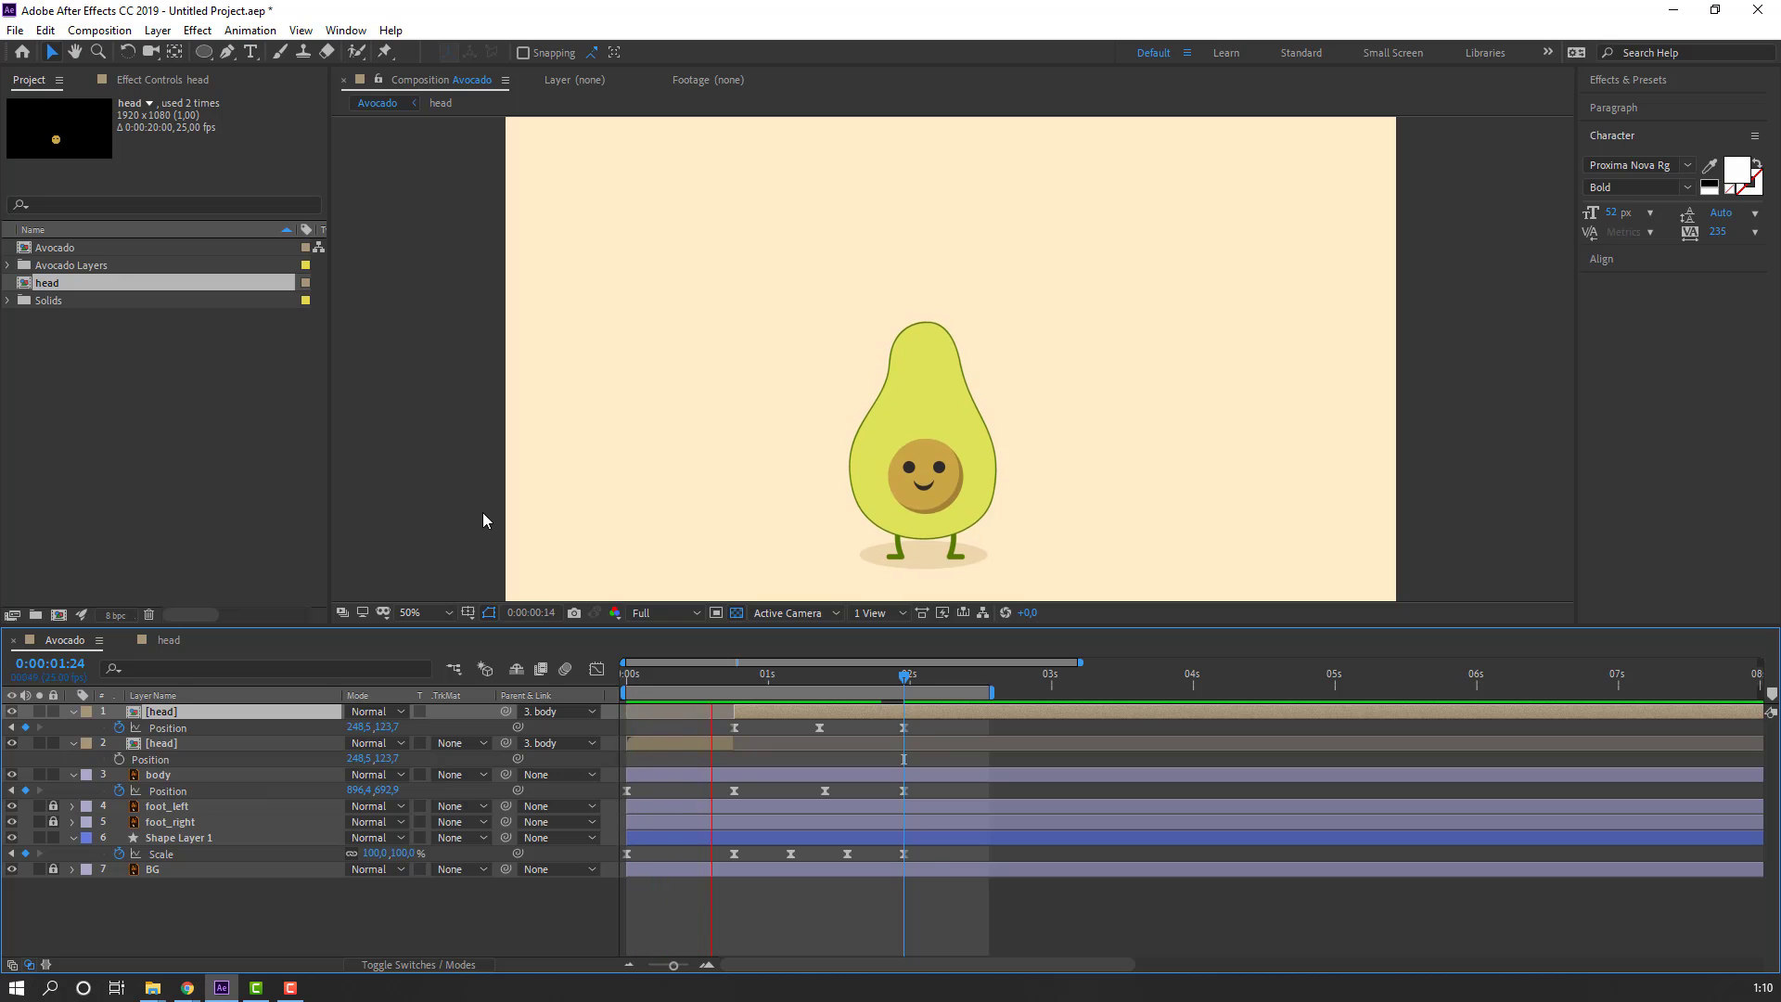
Step: In the head composition, keyframe the eye layer's scale at 0:00:00:19 and flatten it to 100, 49% at the null's middle keyframe
click(164, 640)
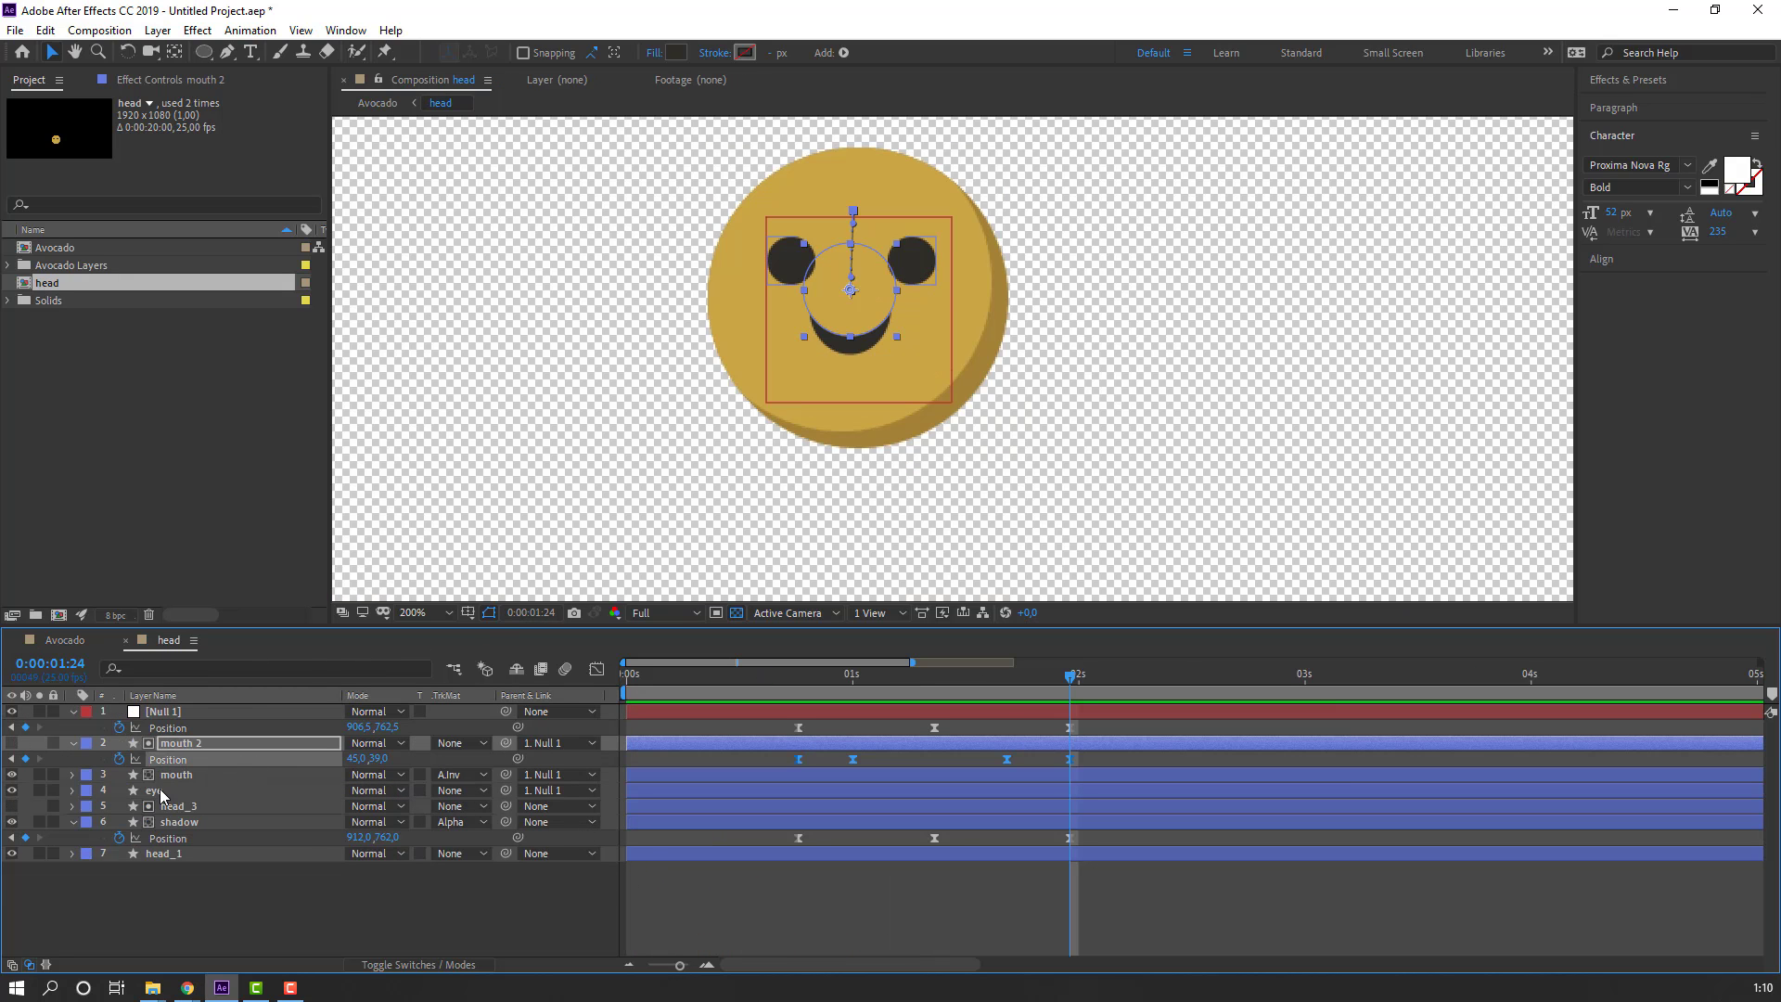
click(161, 792)
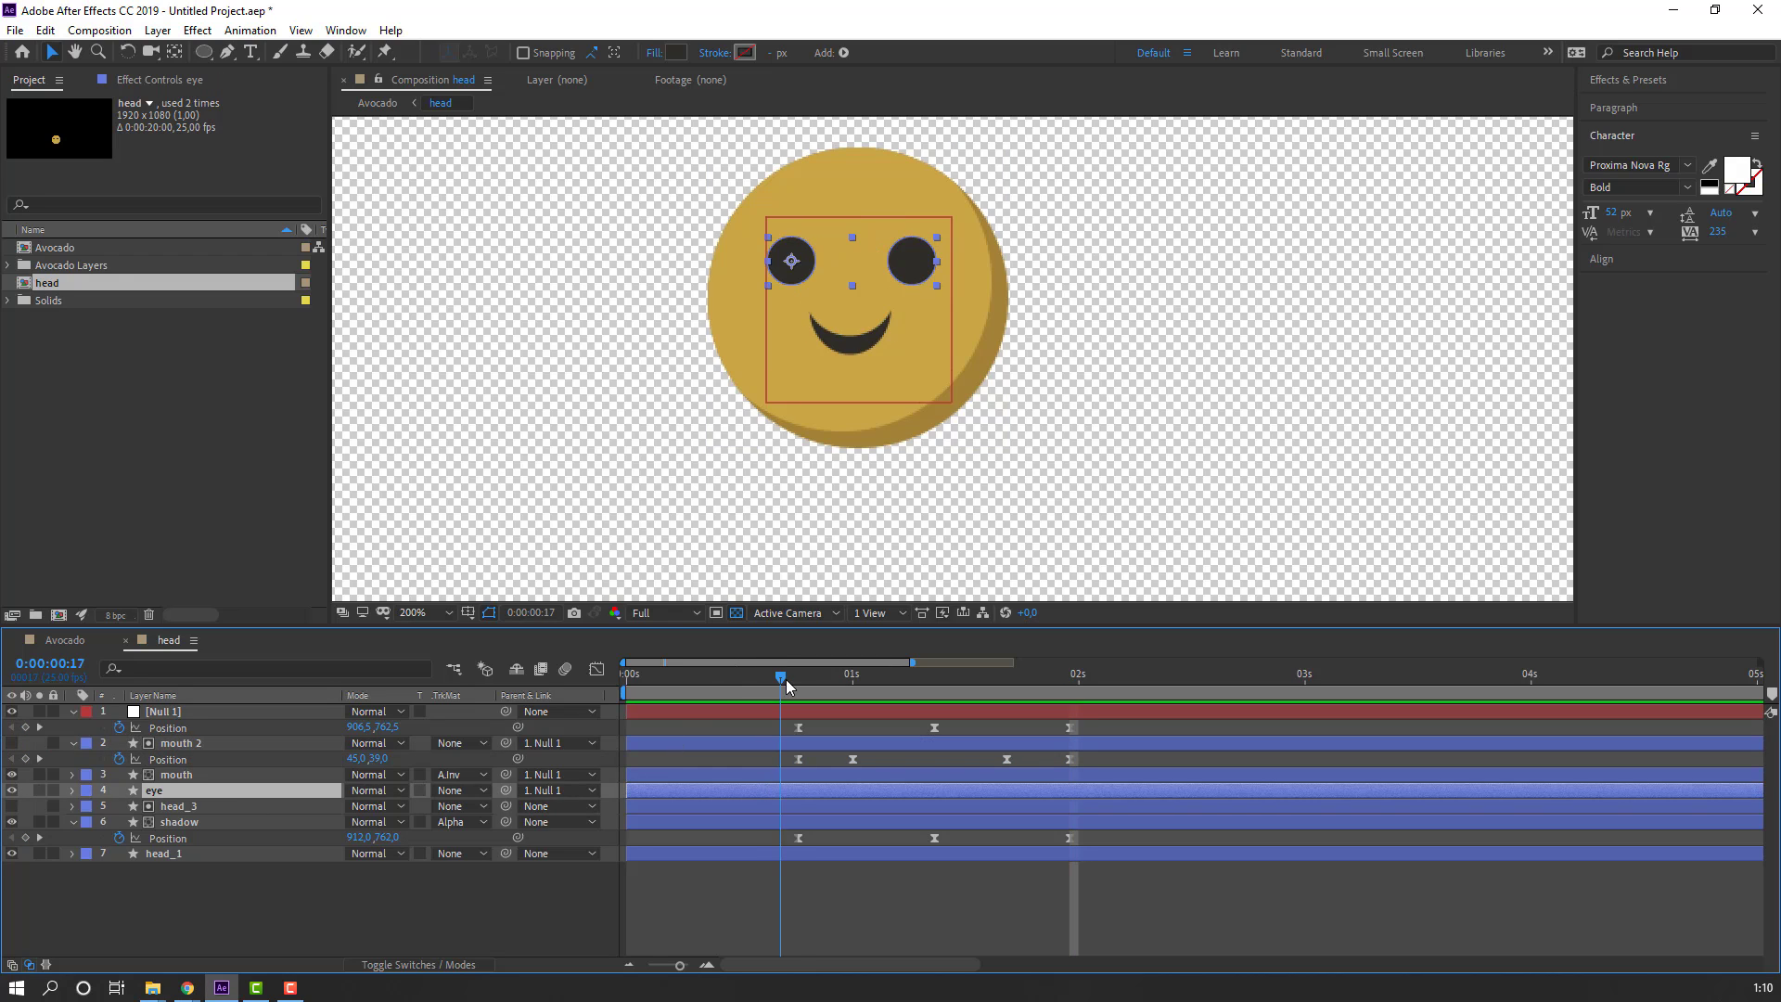
drag(787, 679, 799, 681)
key(alt+shift+s)
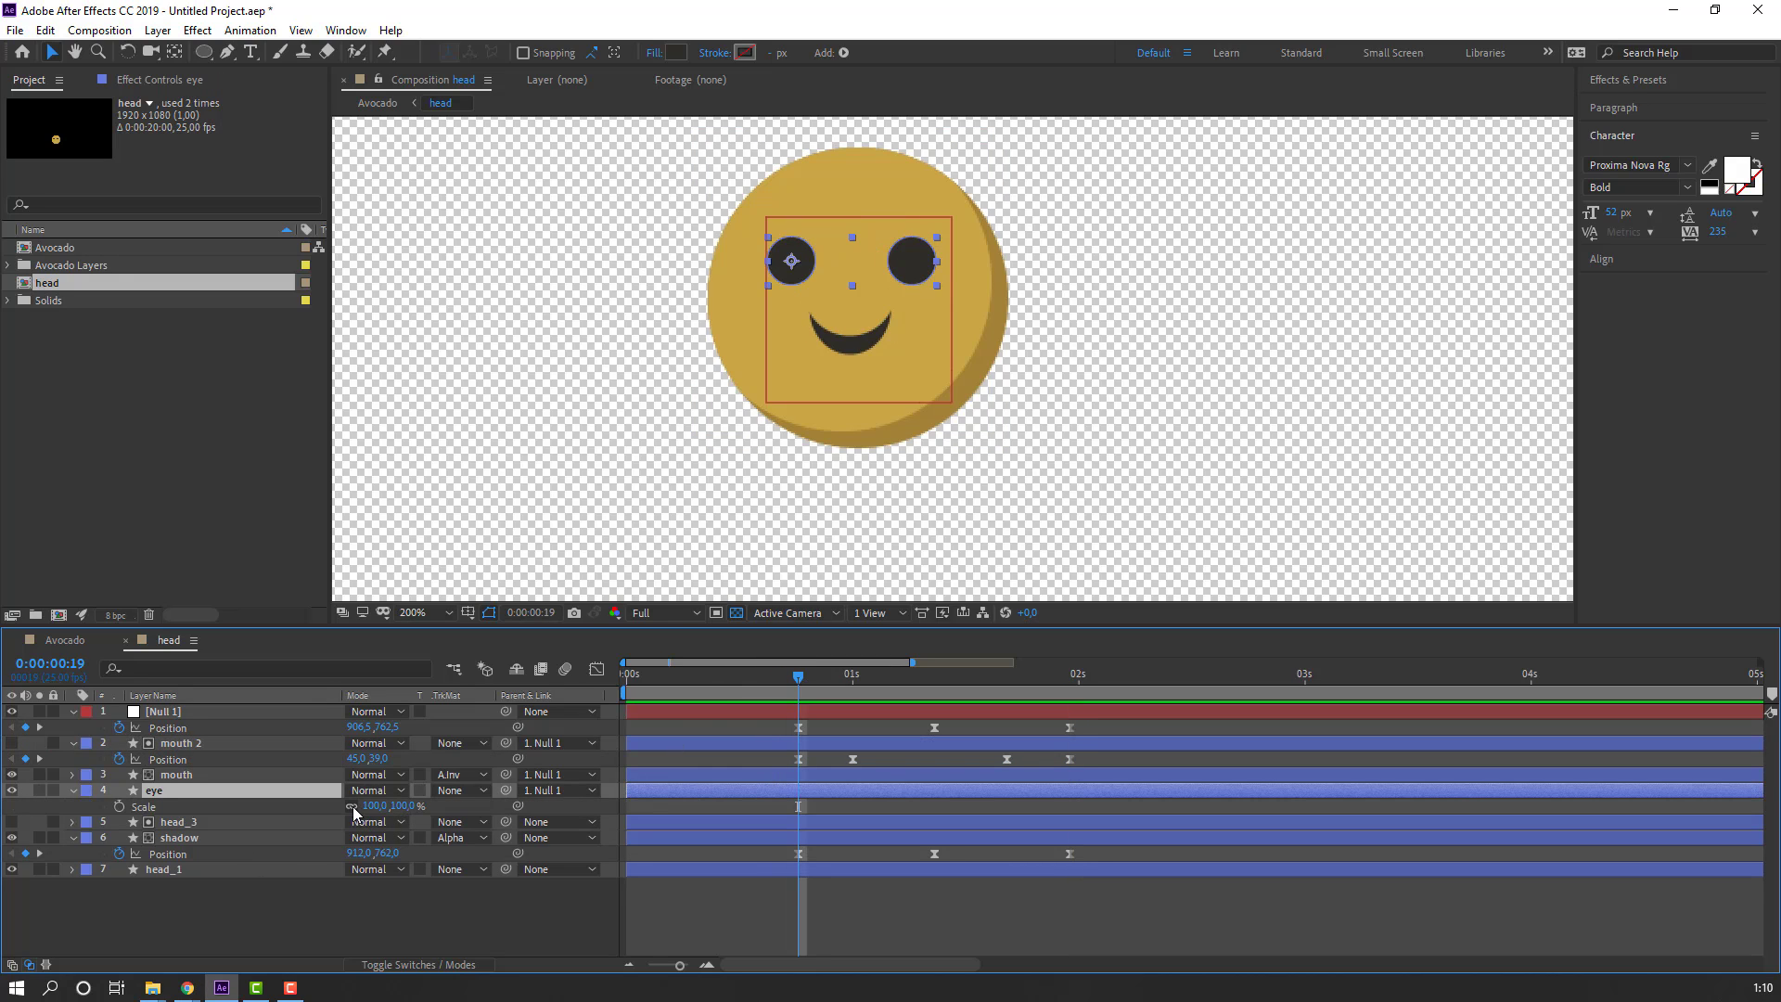
drag(408, 813, 368, 821)
key(ctrl+z)
click(122, 813)
drag(816, 682, 938, 675)
drag(408, 806, 362, 803)
Step: Copy the eye's first scale keyframe to 0:00:01:24 and apply Easy Ease to all three scale keyframes
click(1071, 667)
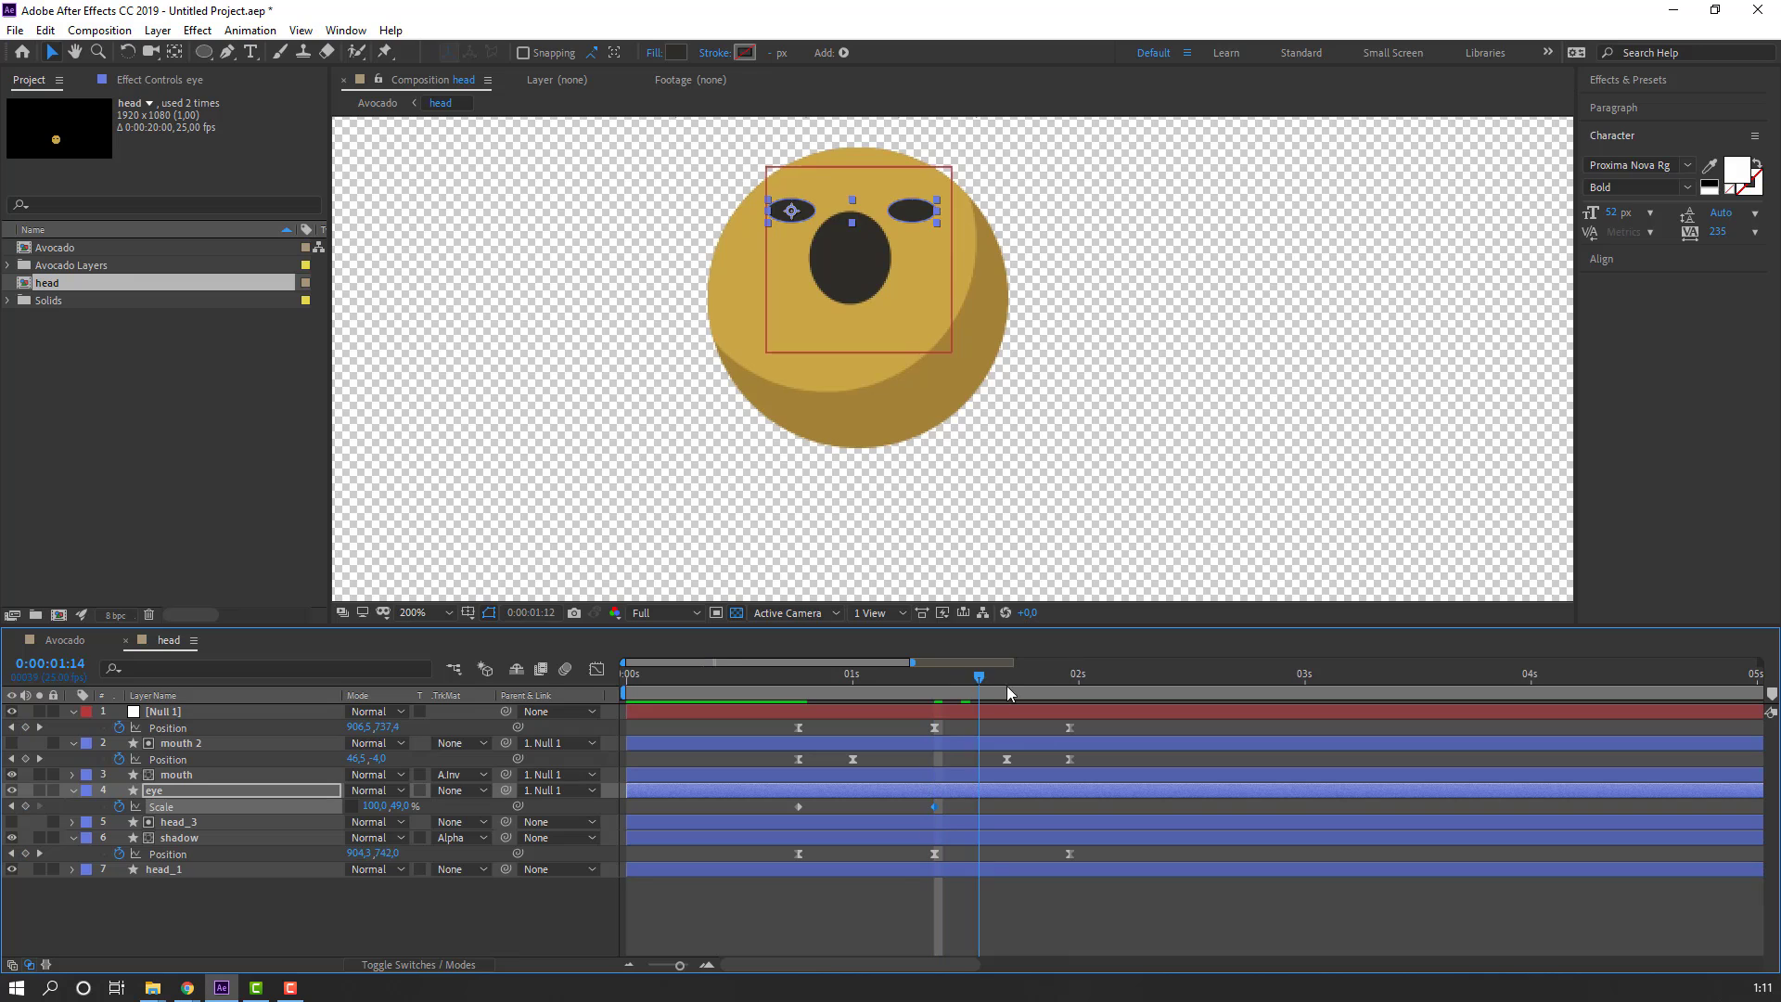
click(798, 806)
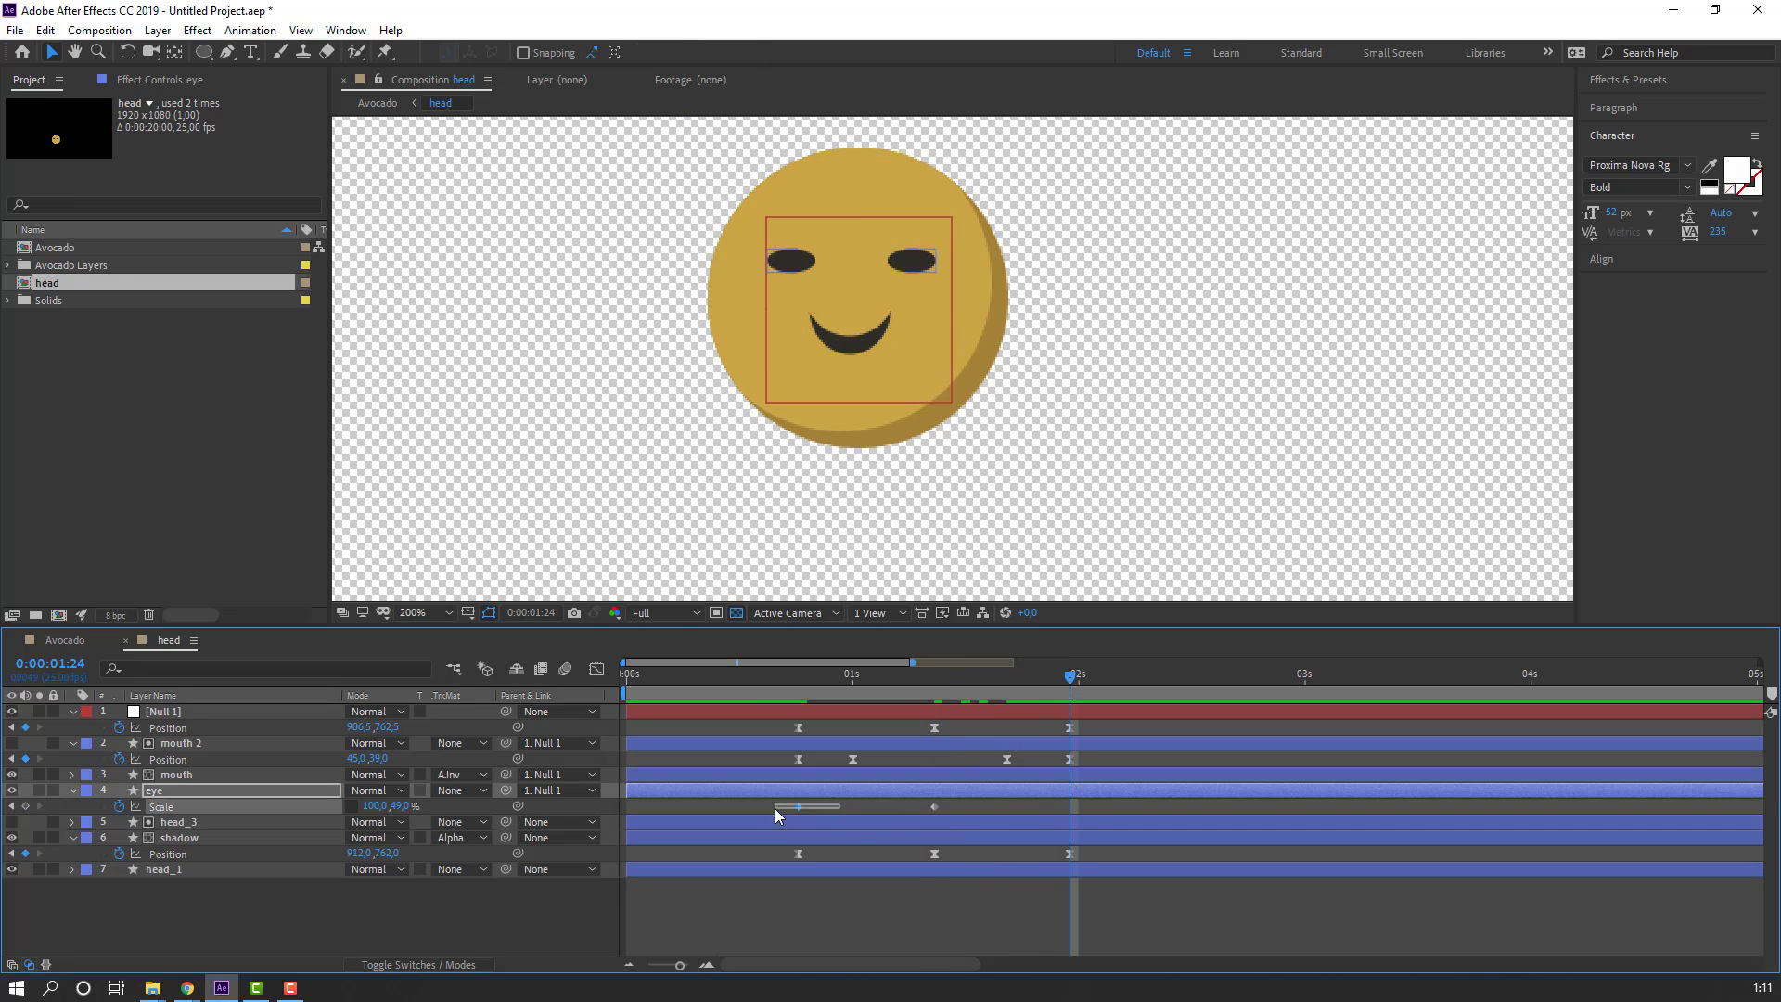
key(ctrl+c)
key(ctrl+v)
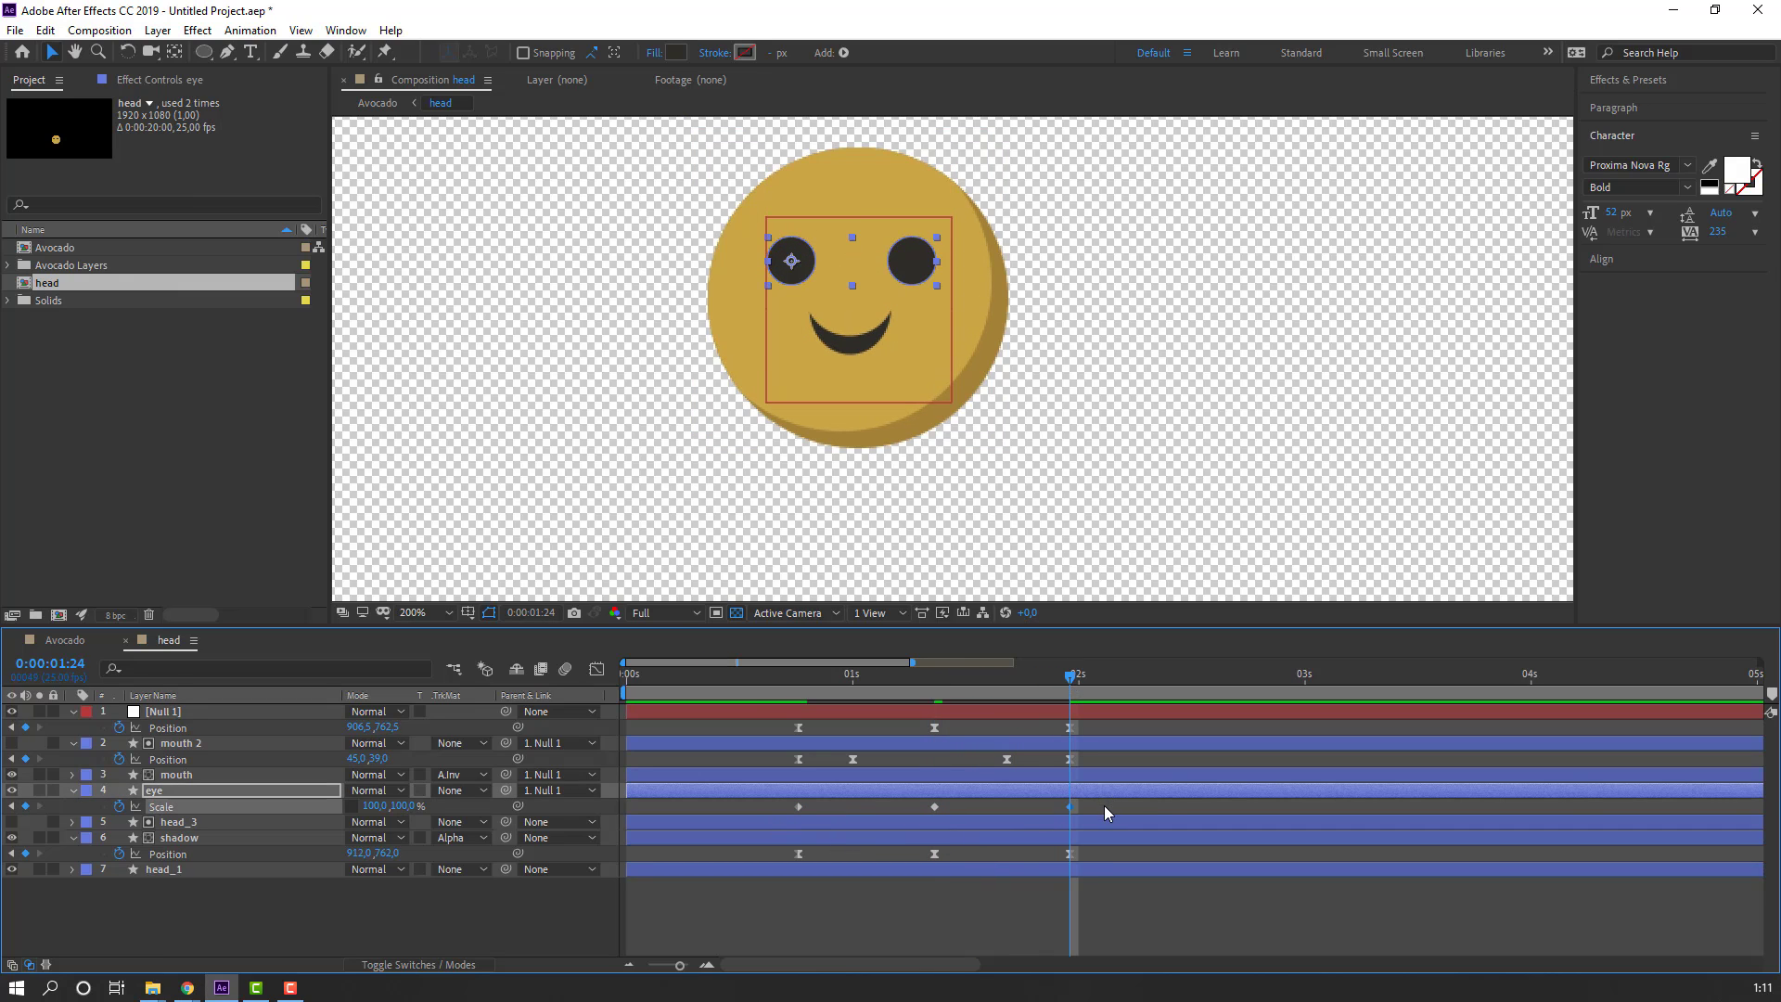
drag(1104, 805, 796, 807)
right_click(797, 808)
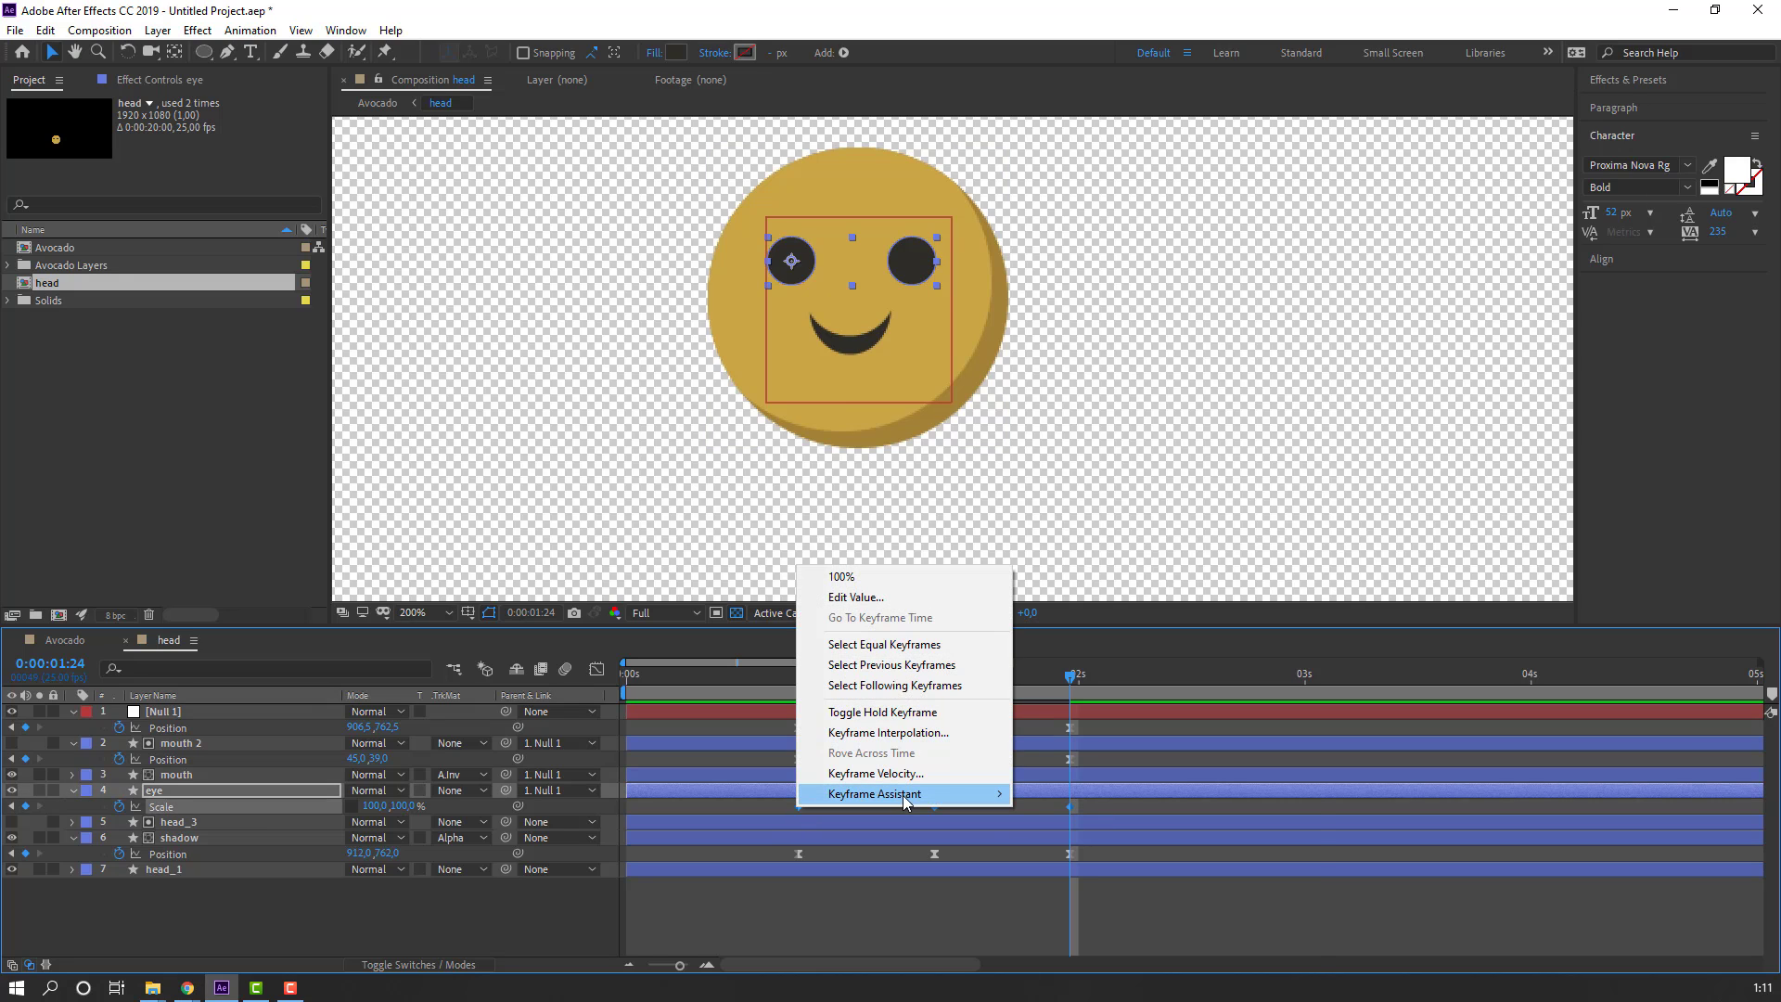
mouse_move(908, 802)
click(1113, 849)
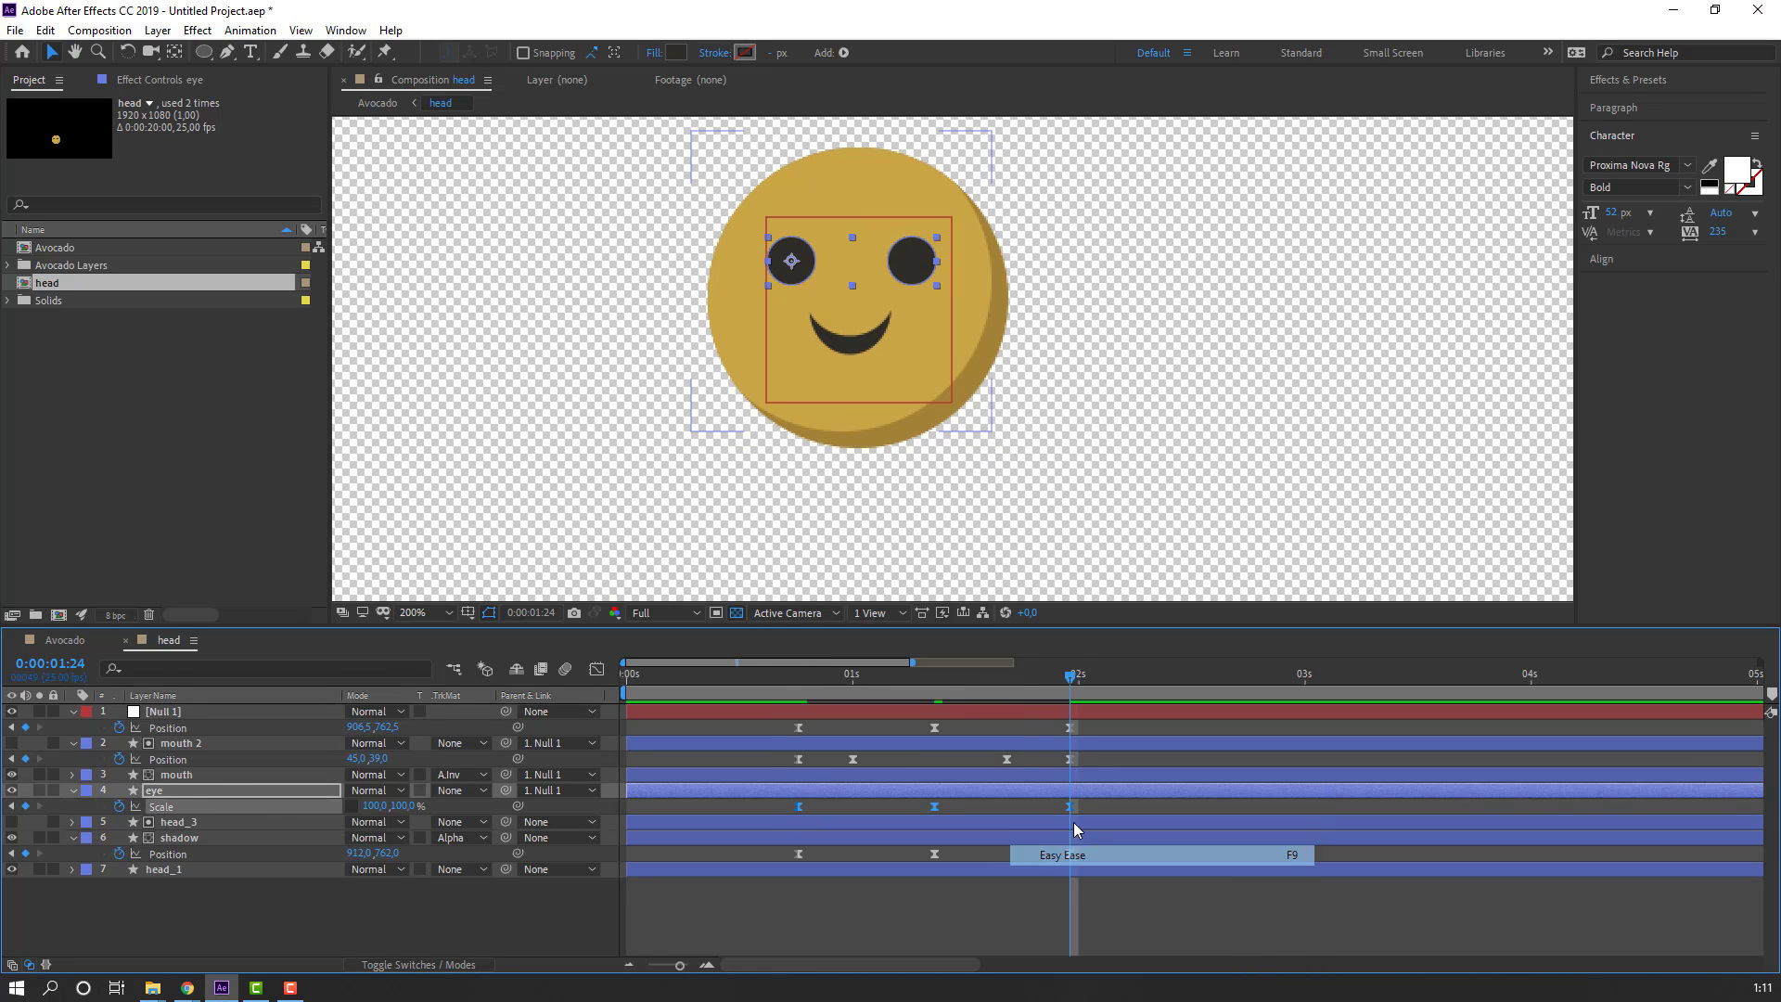
Step: Return to the Avocado composition and preview the animation with the squashing eyes
click(92, 638)
key(space)
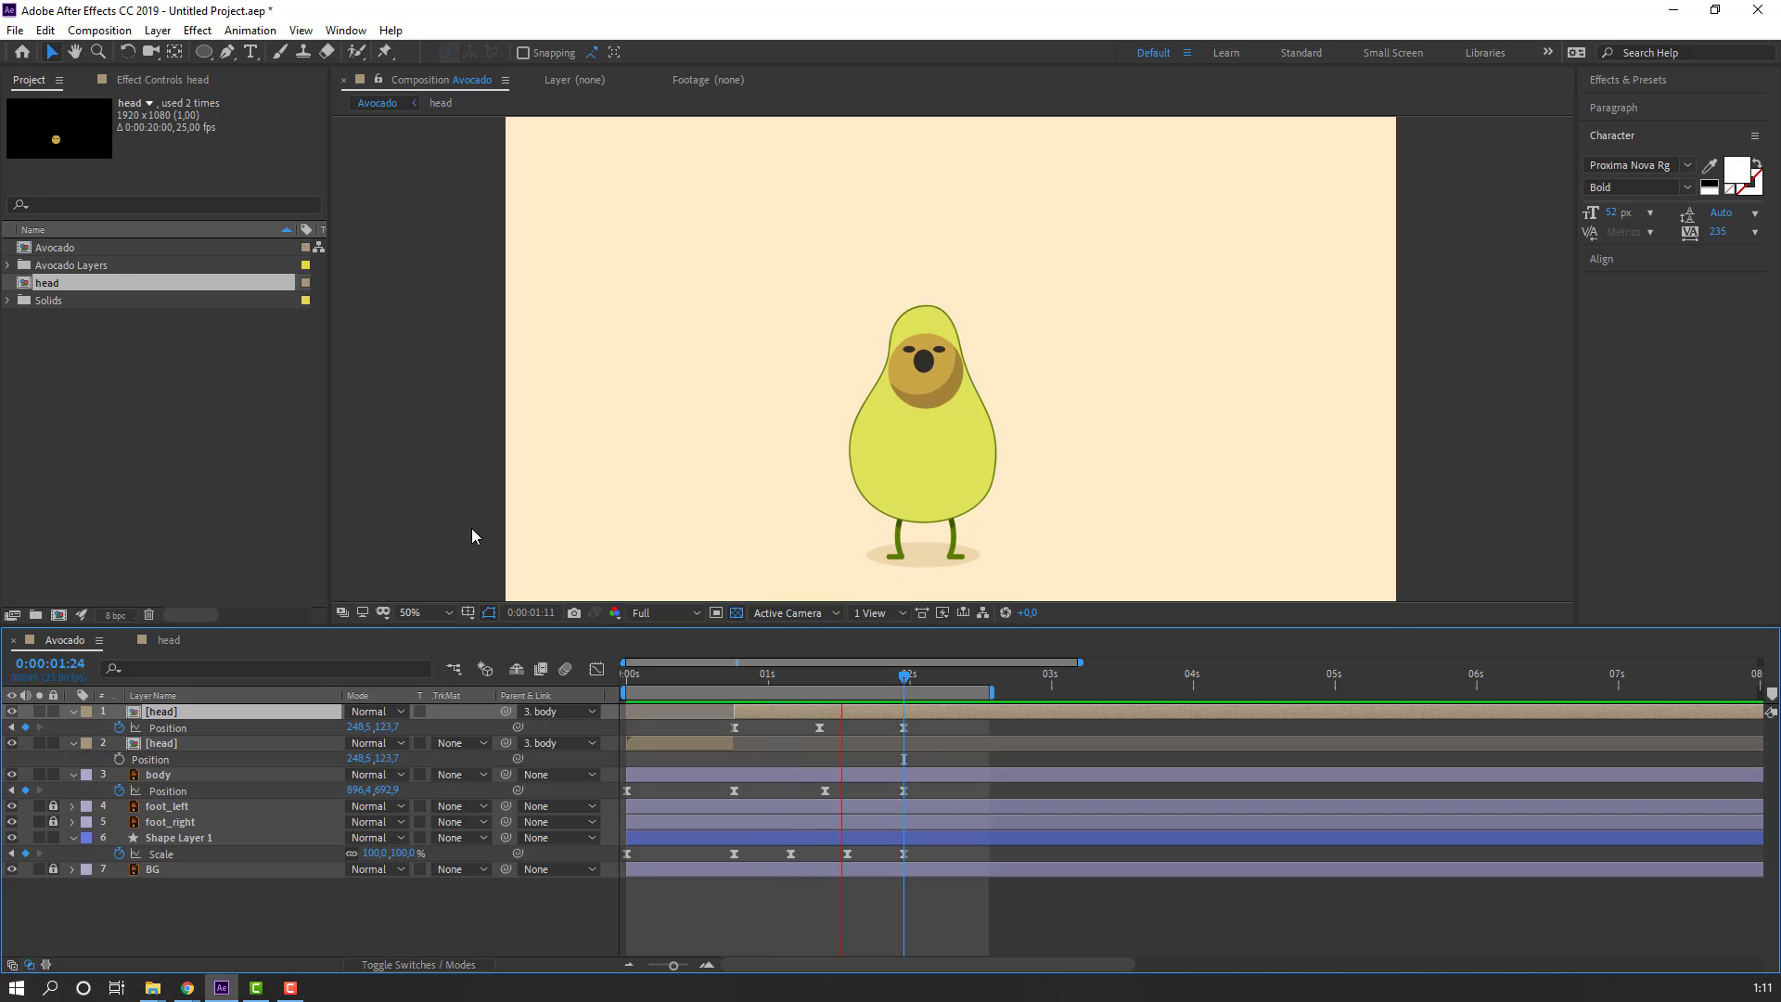
key(comma)
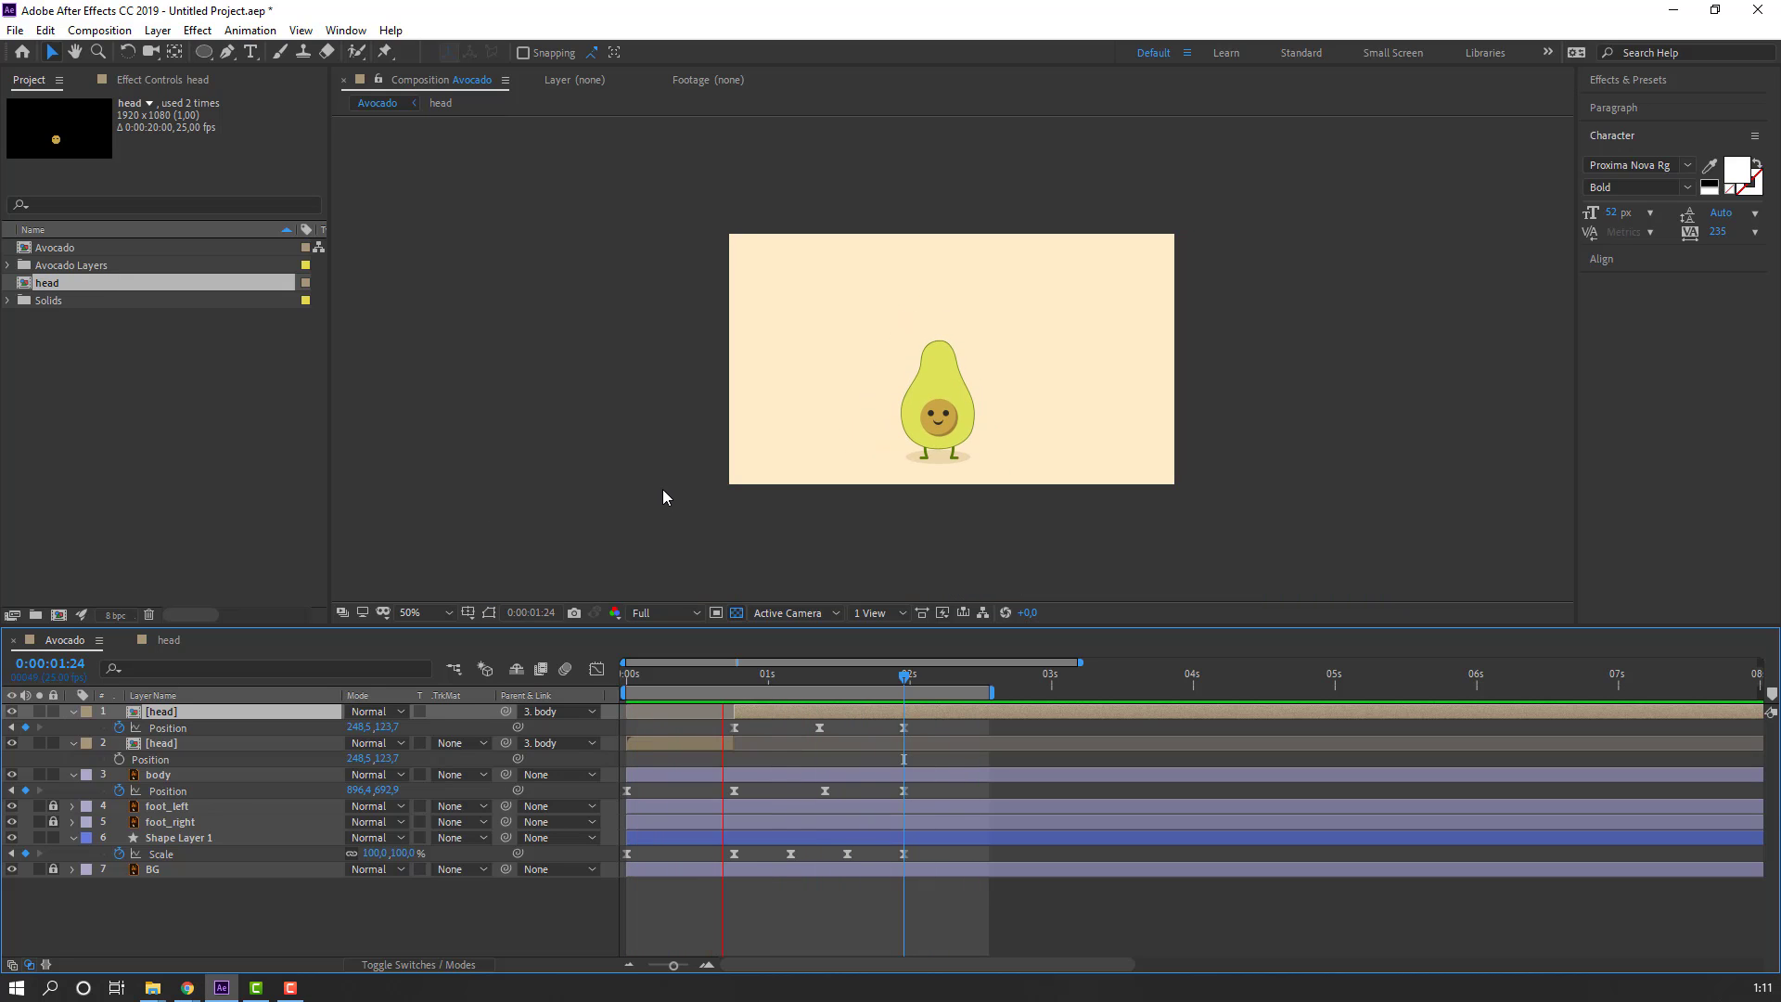
key(period)
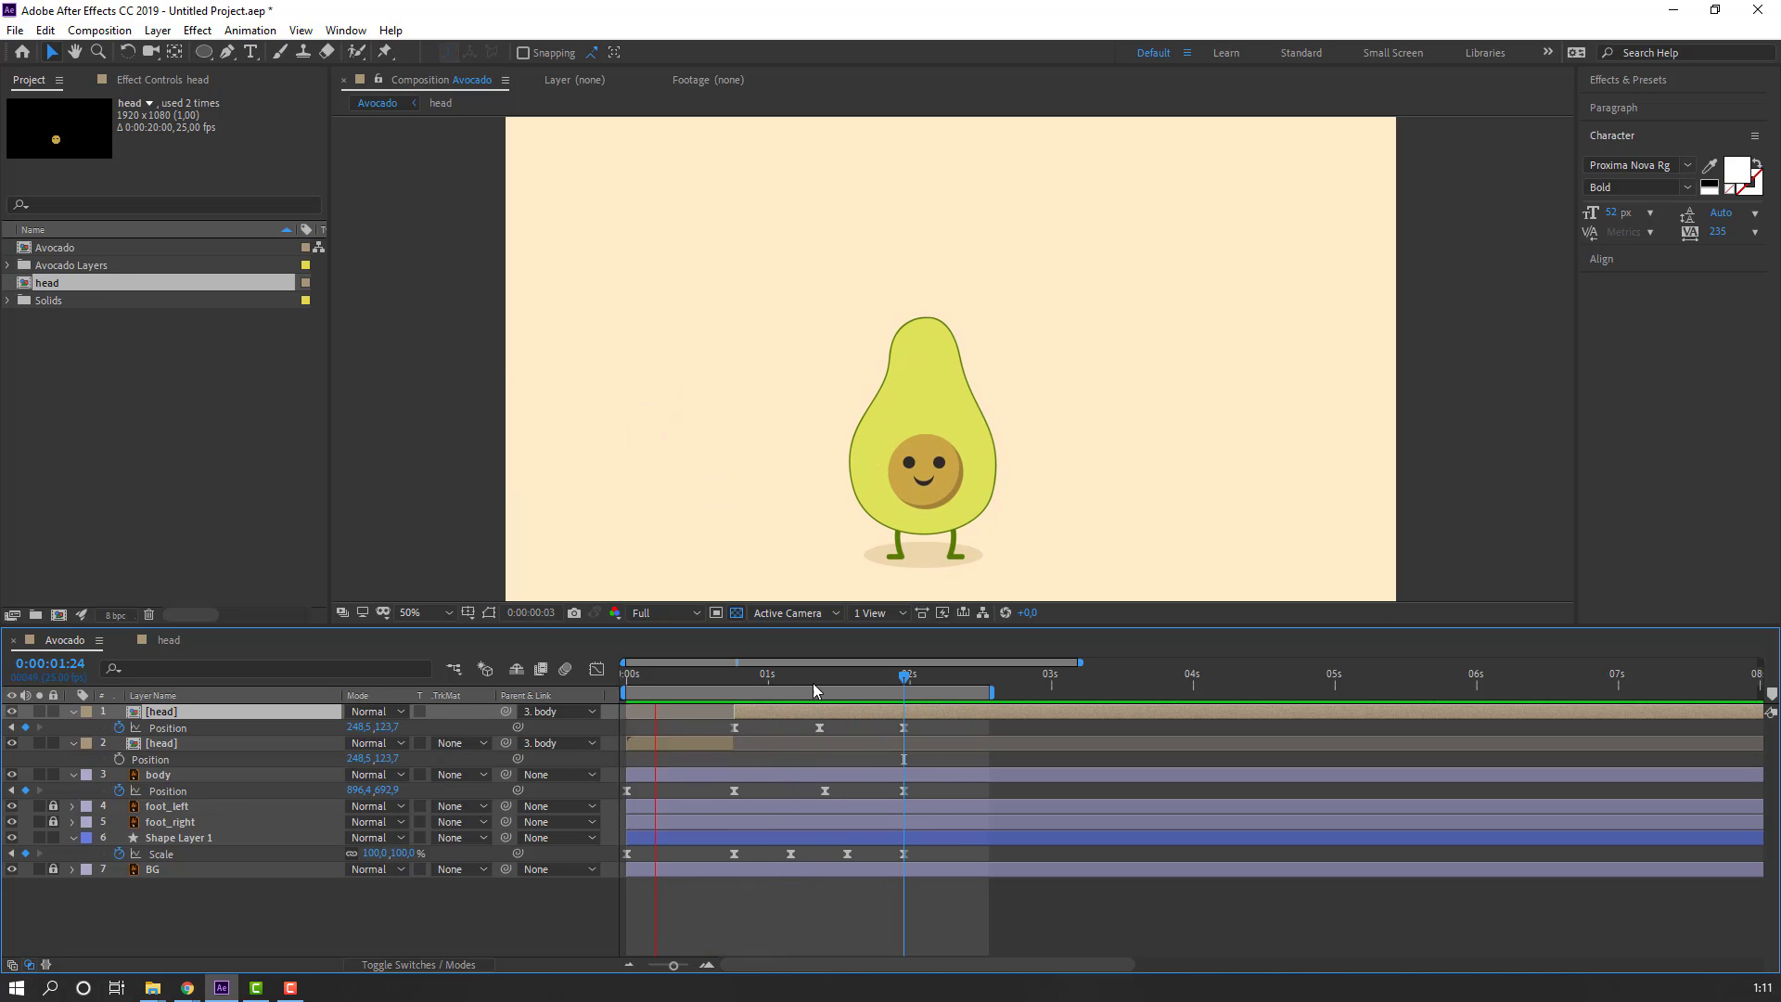
Step: At 0:00:00:00, draw an ellipse slightly larger than the seed head, centred over it as a new shape layer
drag(820, 672, 512, 698)
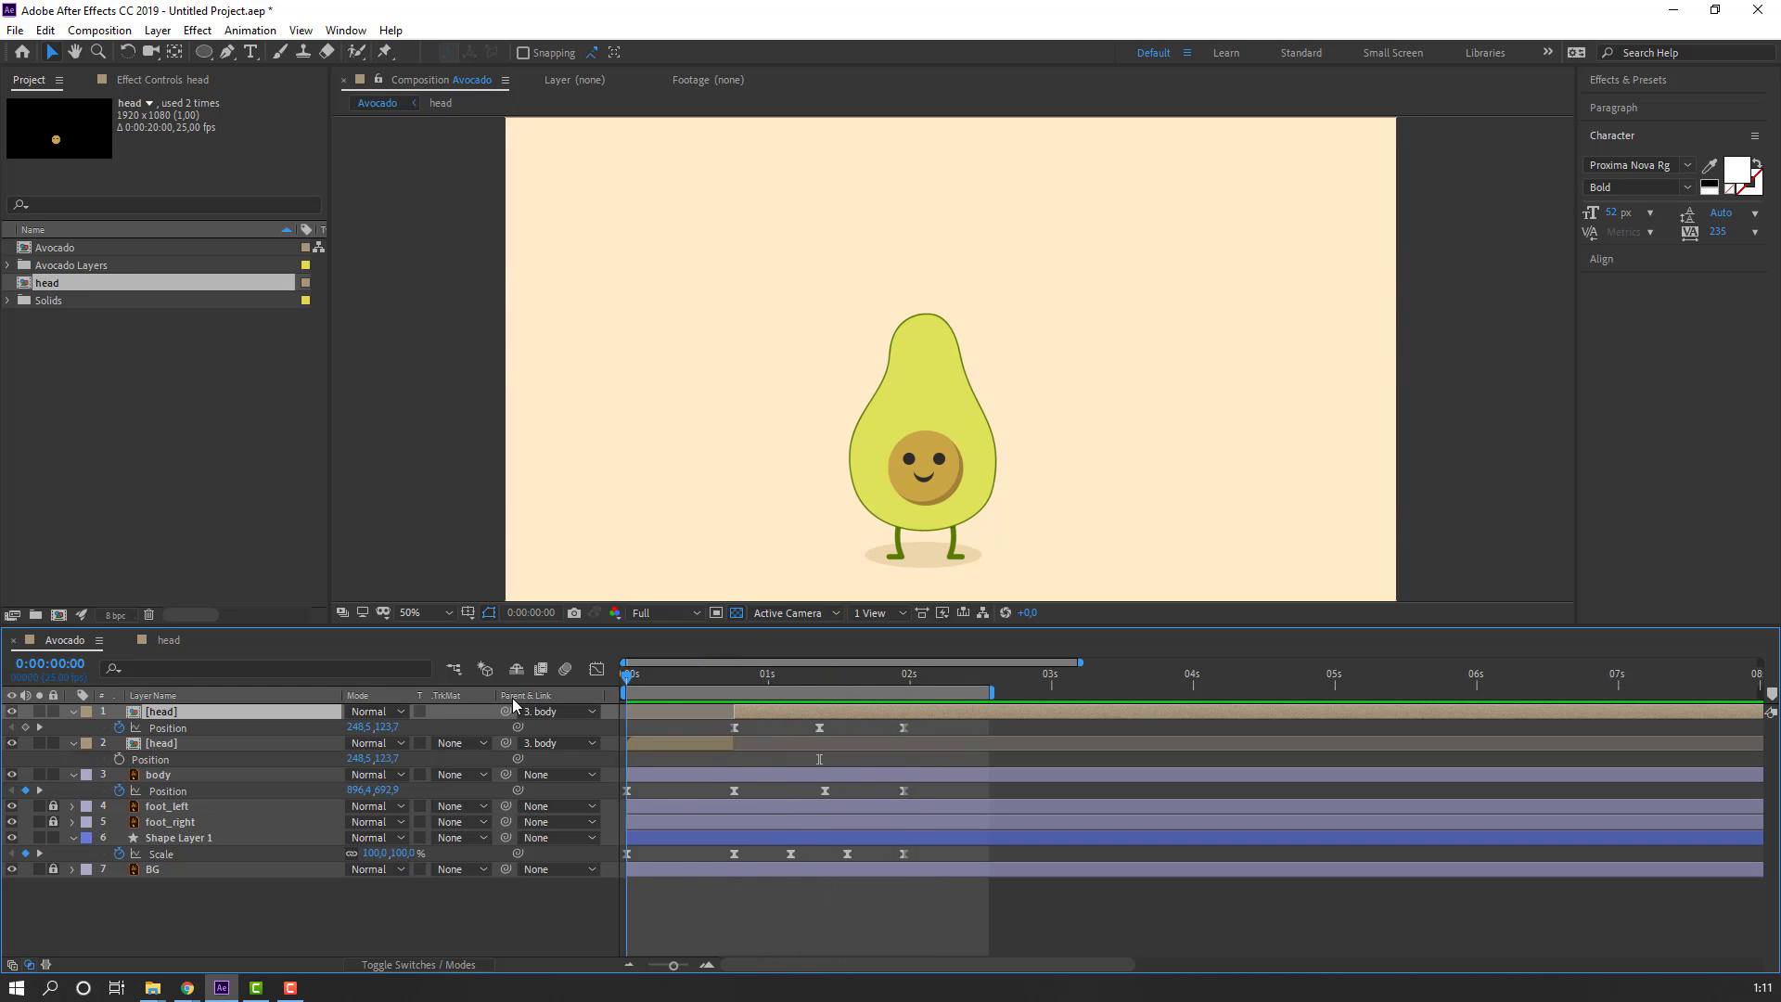
click(419, 929)
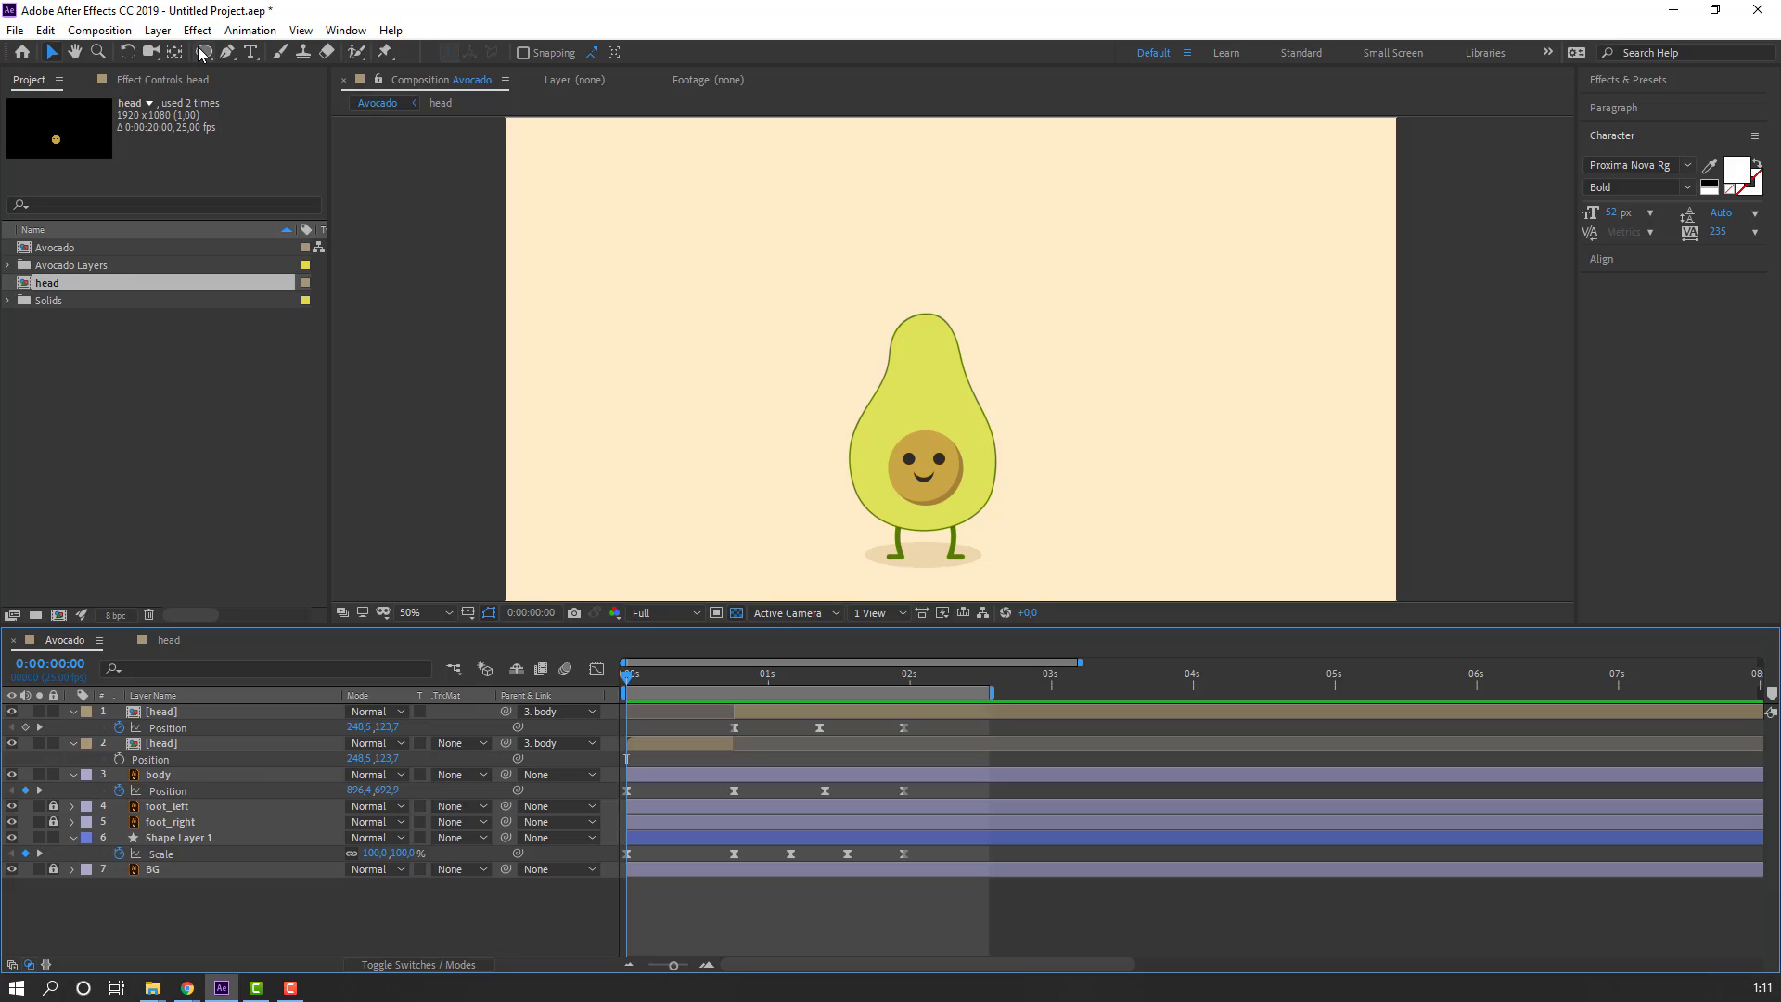
drag(199, 54, 265, 94)
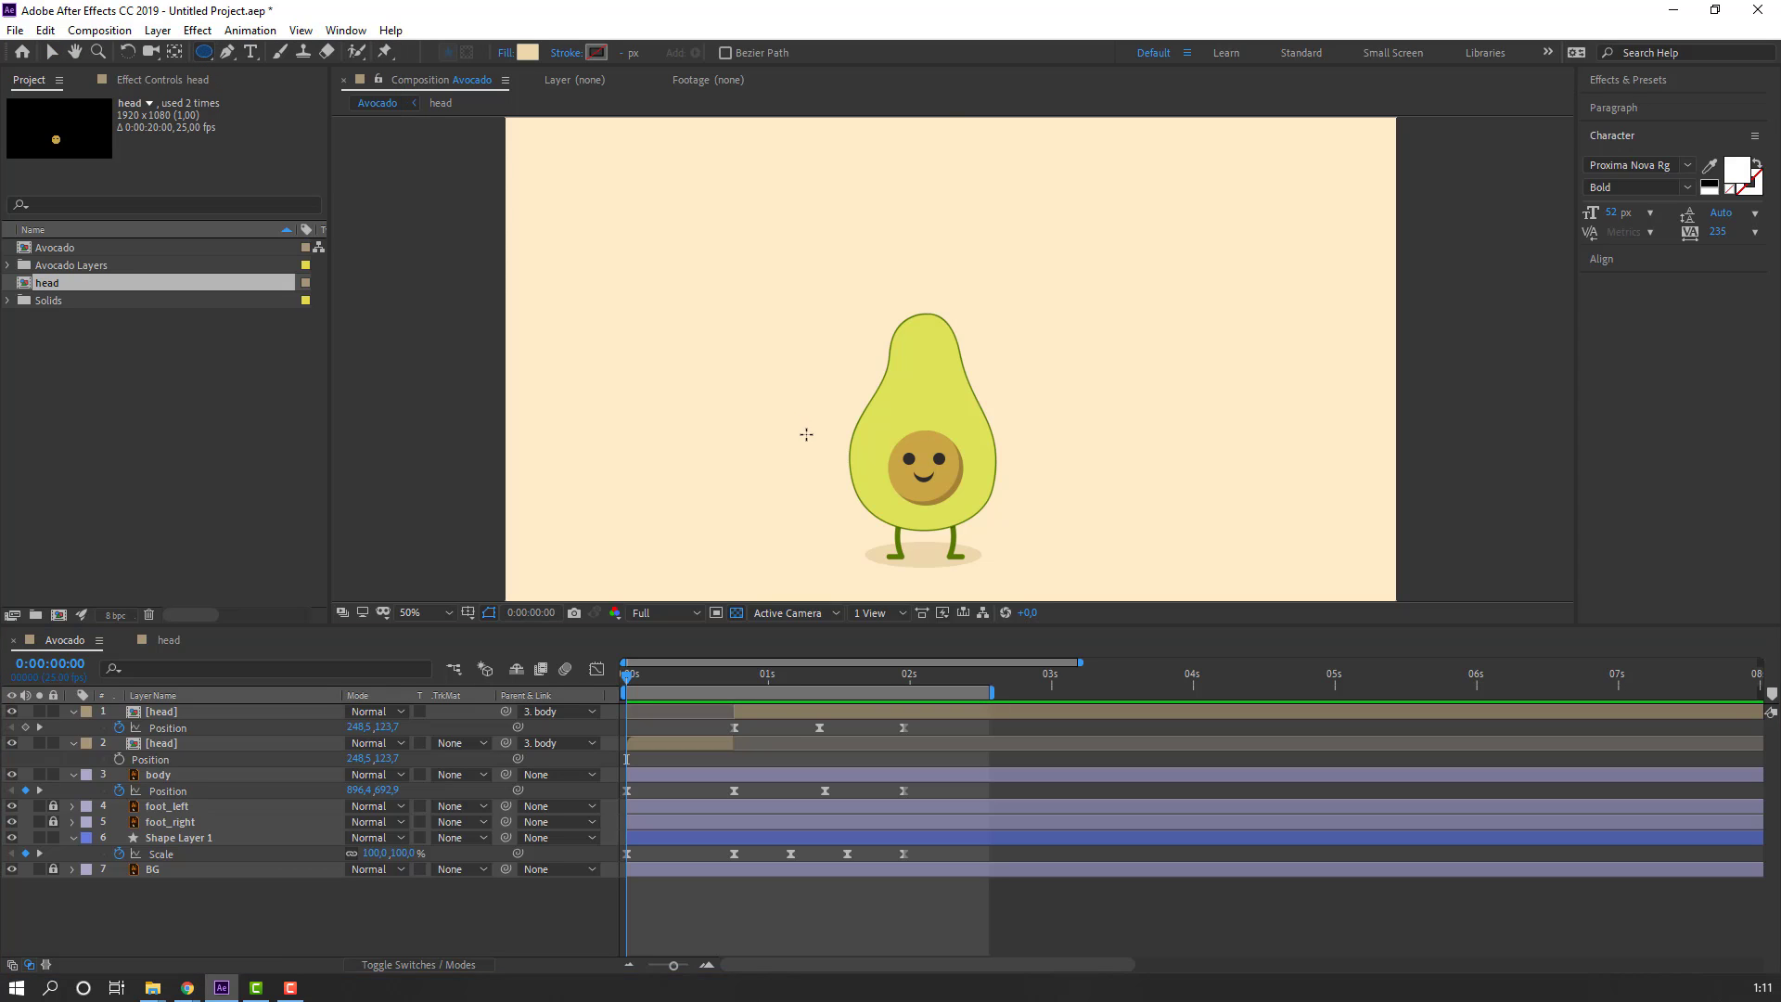
scroll(806, 434, up, 2)
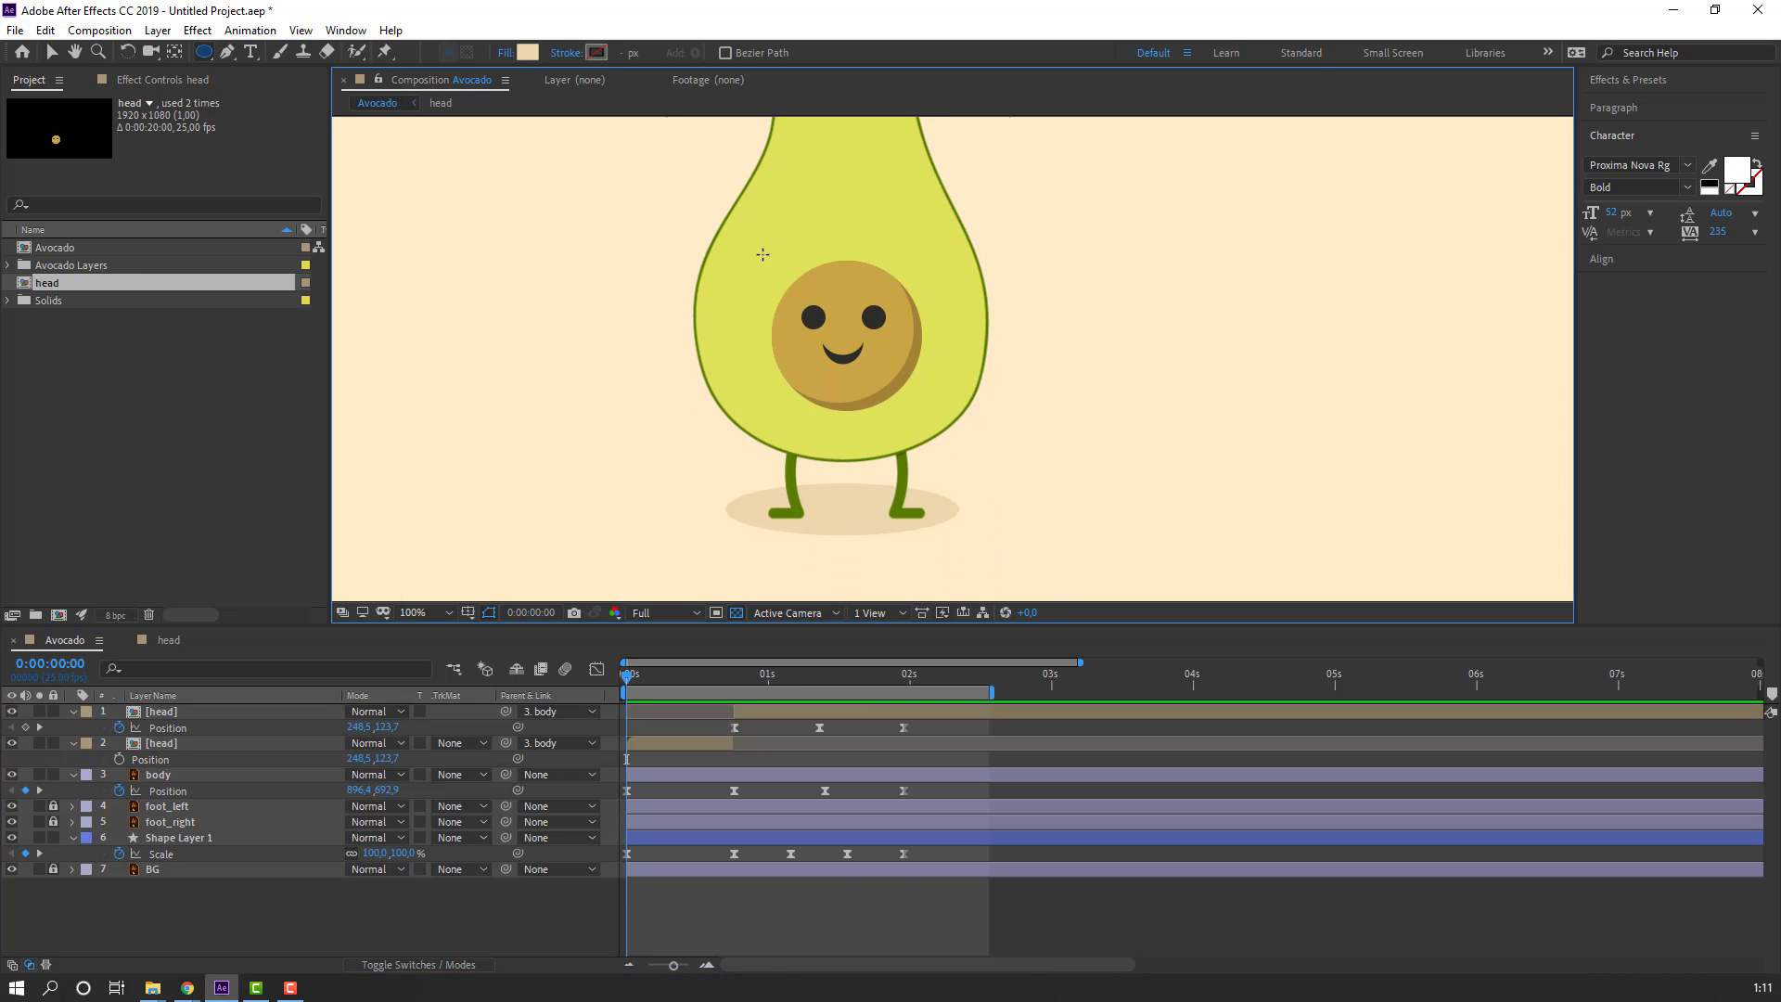
drag(763, 254, 934, 419)
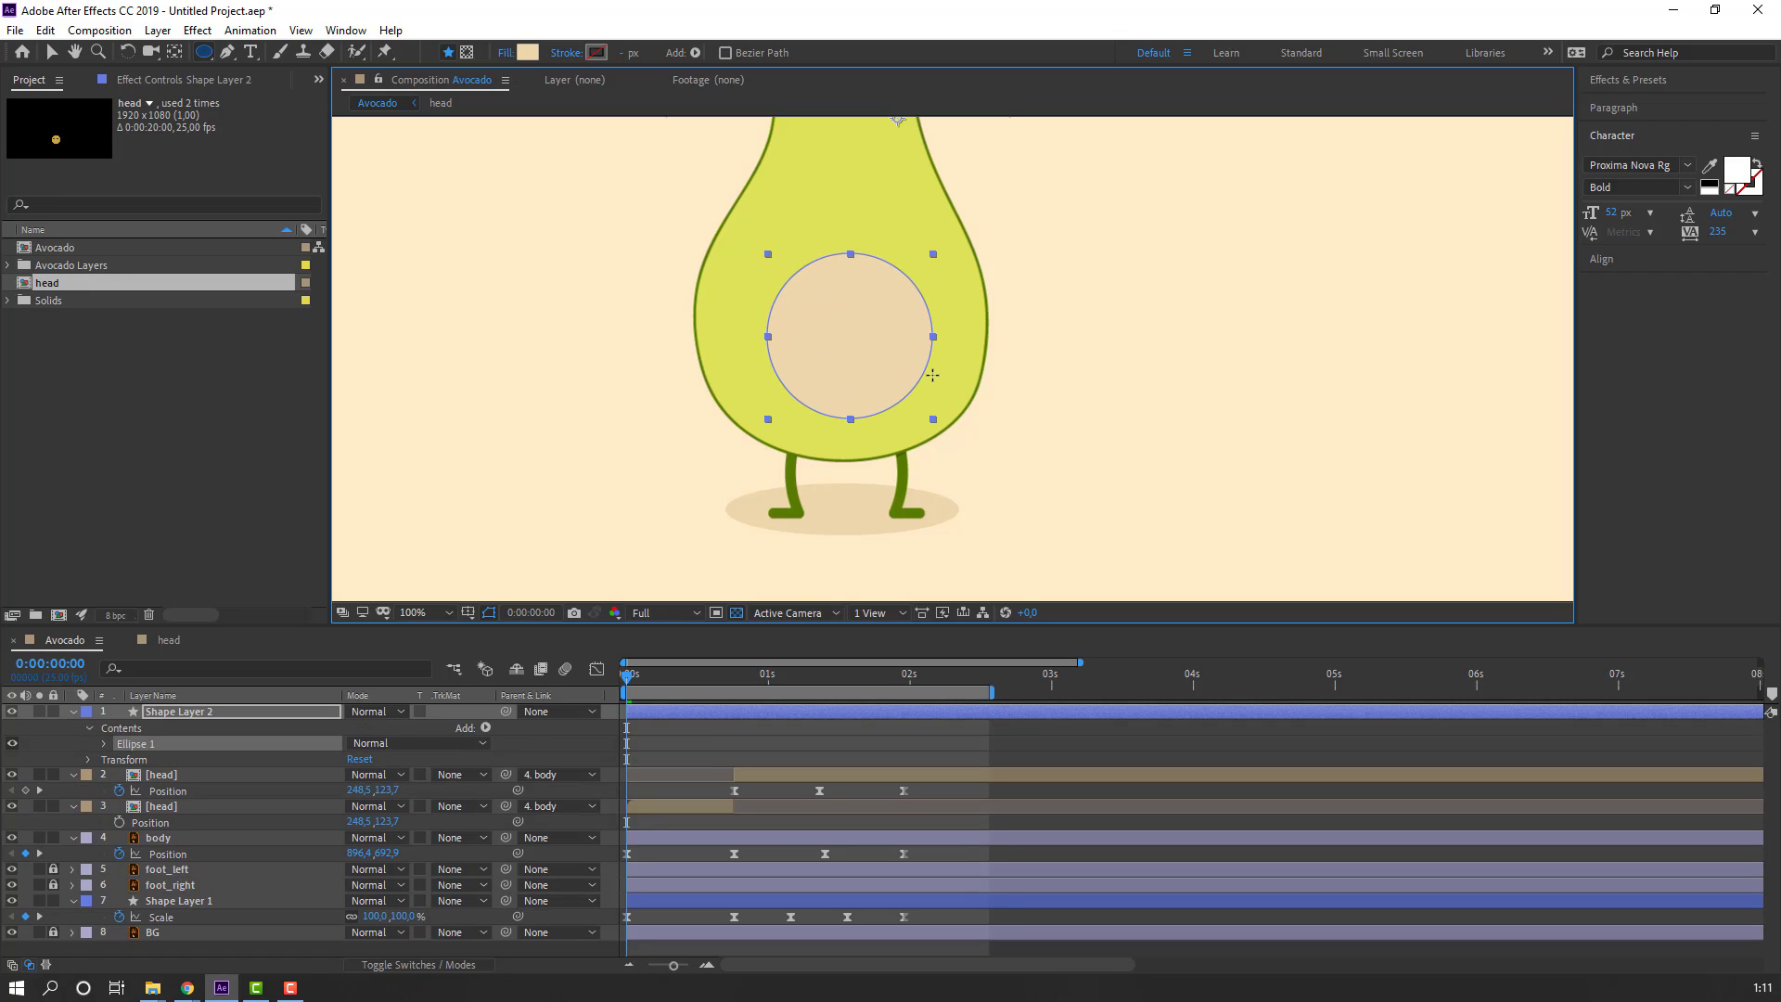
Step: Move the new circle layer below both head layers, directly above the body layer
key(v)
click(74, 712)
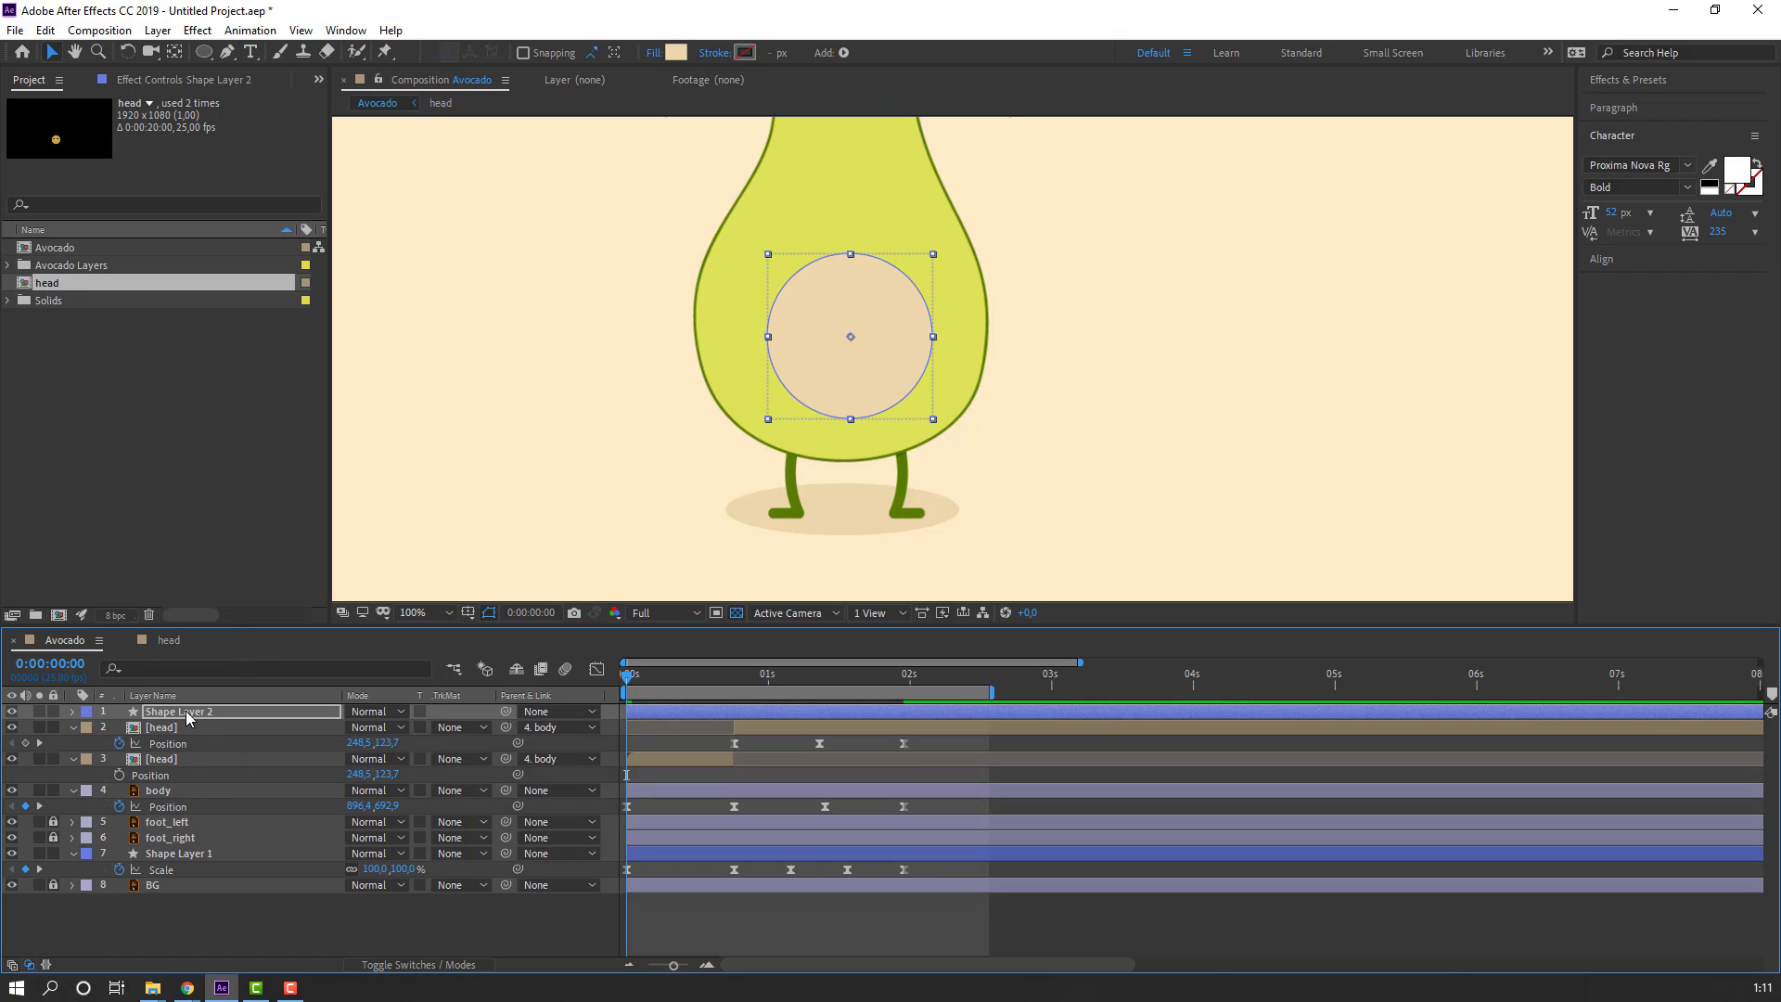
drag(187, 718, 237, 771)
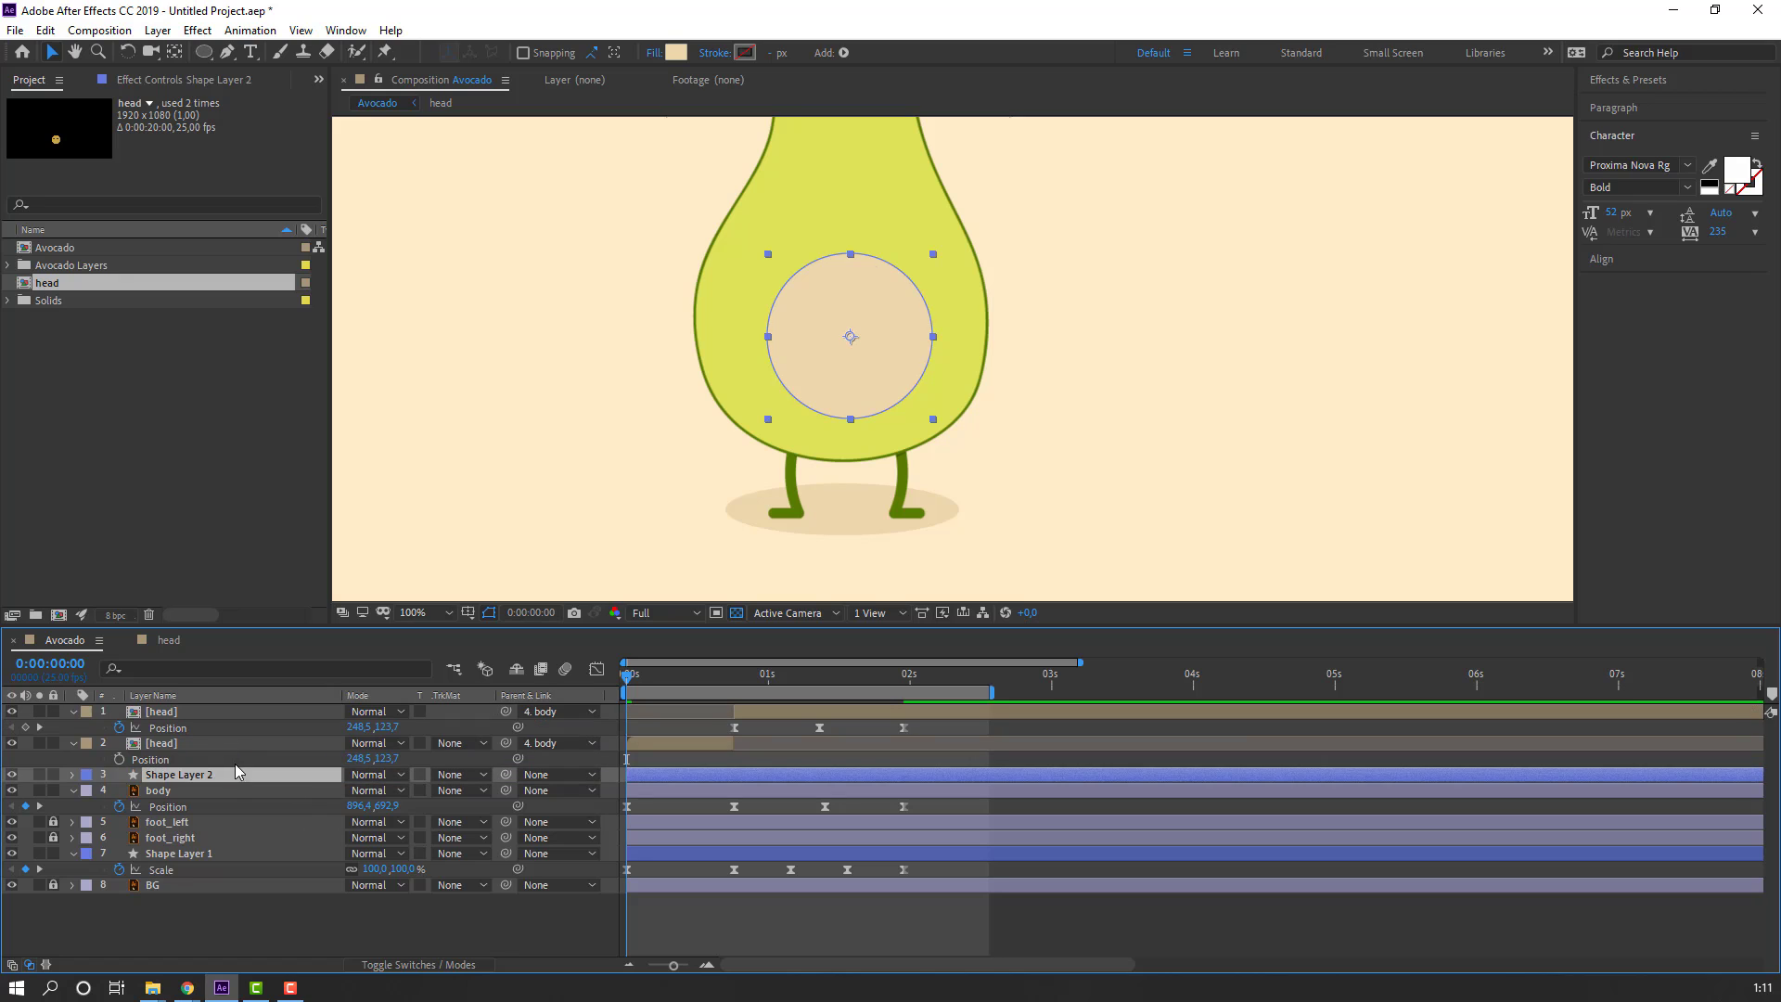
scroll(757, 478, up, 1)
drag(817, 428, 807, 427)
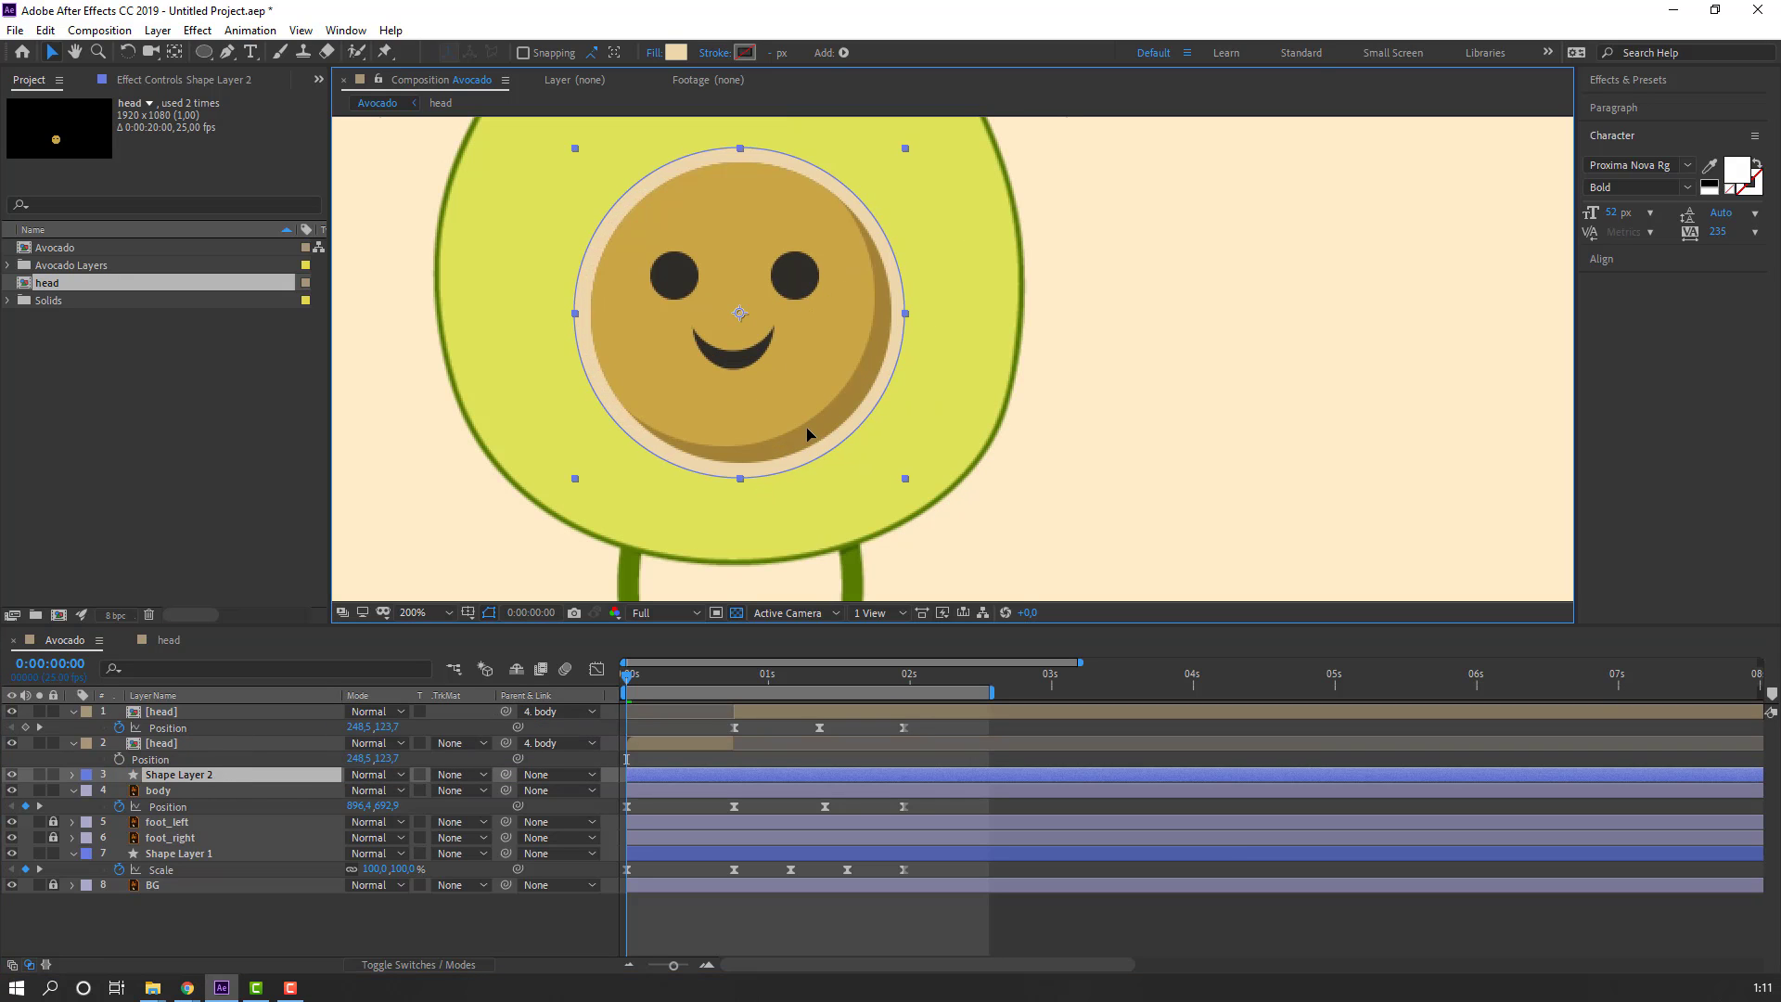
Step: Try filling the circle with a lighter tint of the brown sampled from the seed head
click(675, 53)
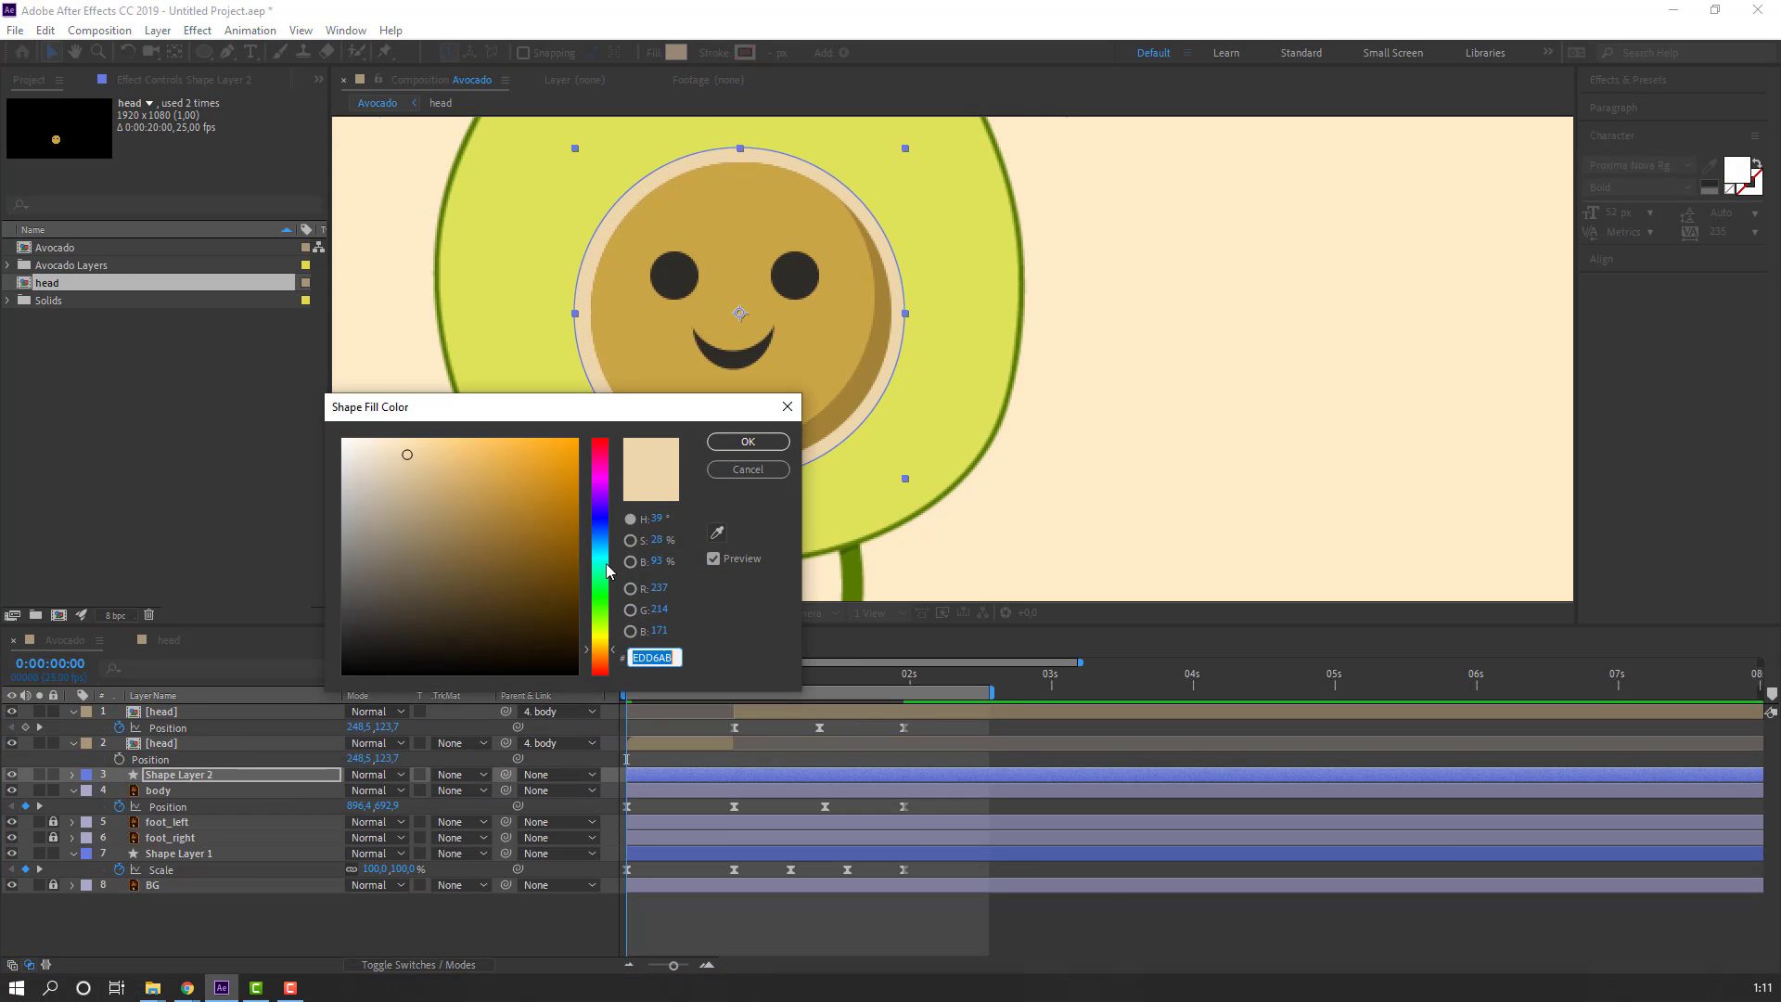
click(715, 532)
click(621, 286)
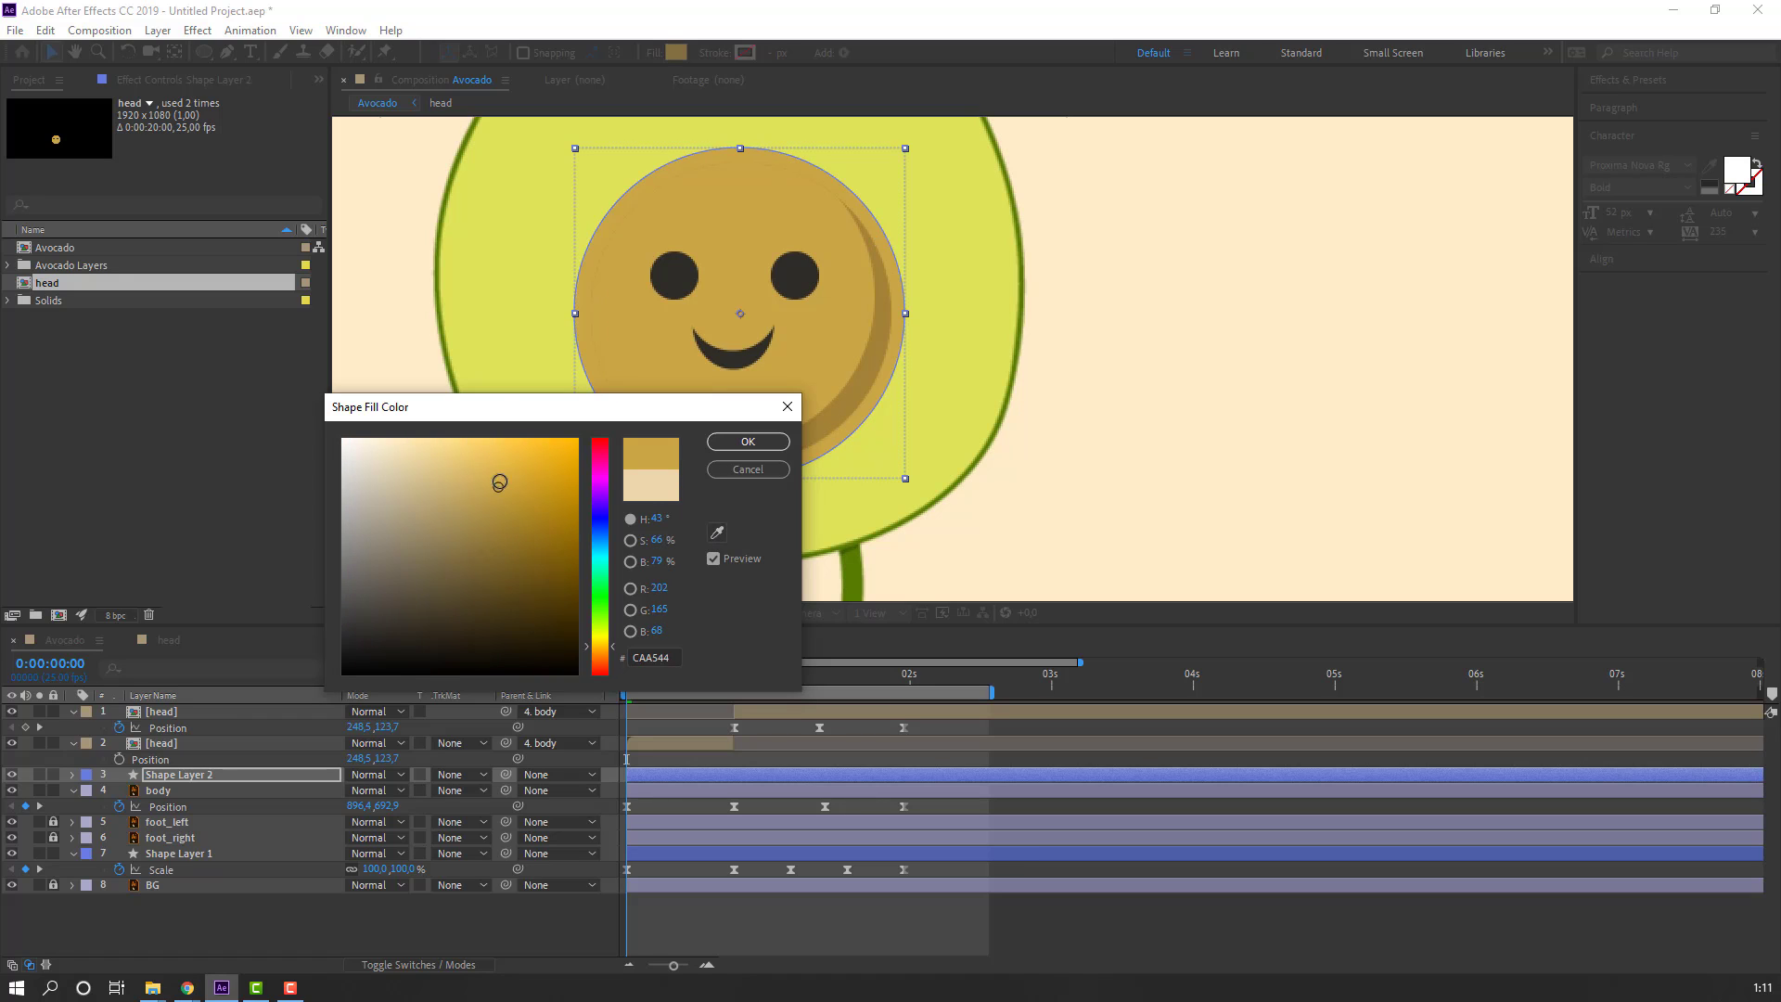
mouse_move(483, 490)
mouse_down()
mouse_move(461, 485)
mouse_move(456, 511)
mouse_move(406, 498)
mouse_move(456, 461)
mouse_up()
click(719, 442)
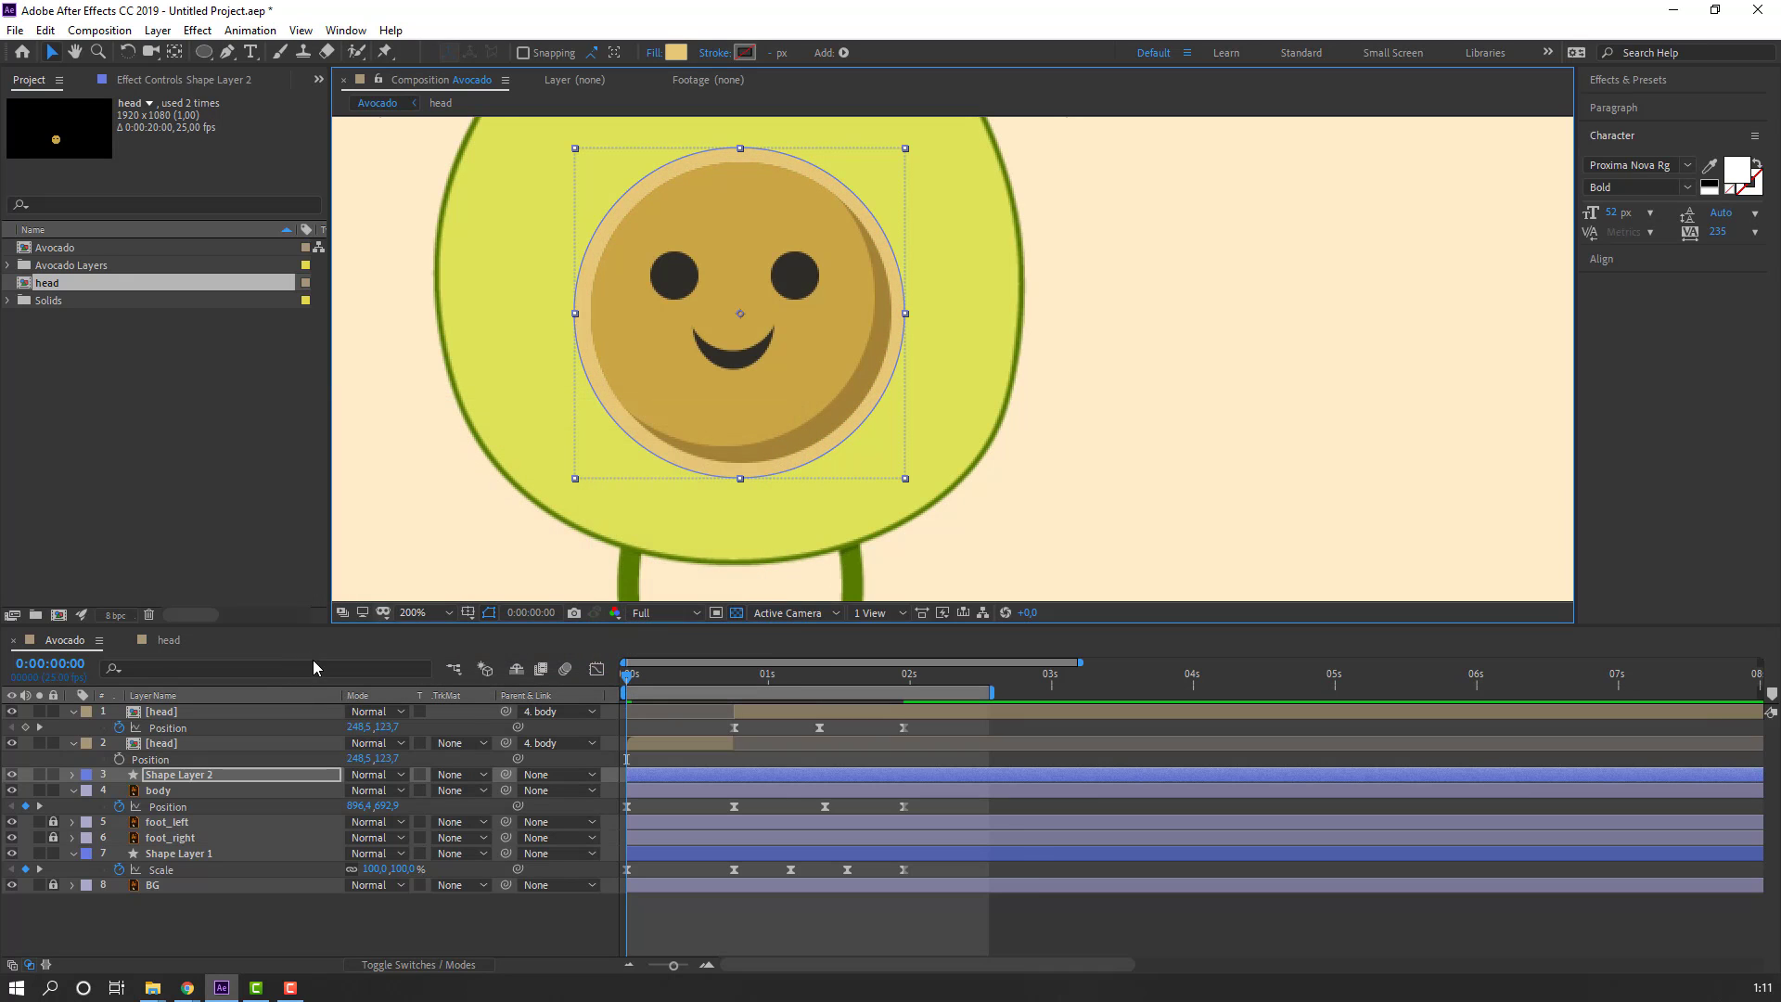
Step: Set the circle's fill to a darker shade of the green sampled from the body, BFC346
click(210, 778)
click(676, 52)
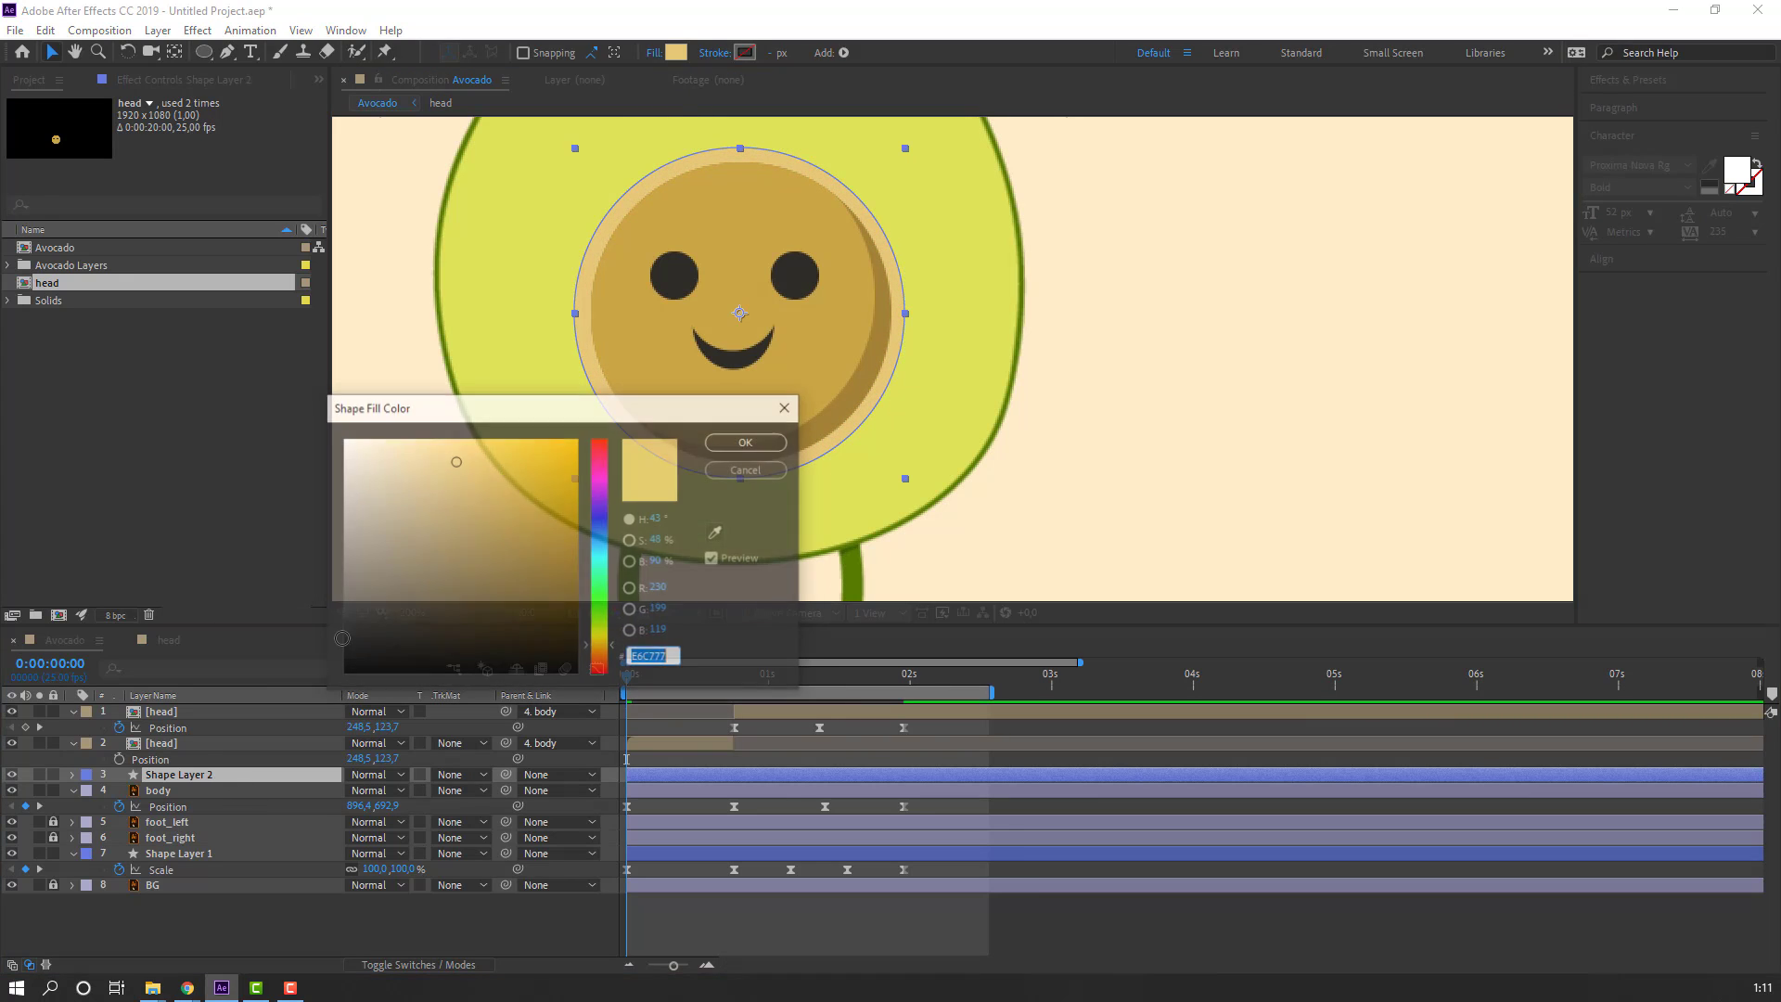
click(715, 534)
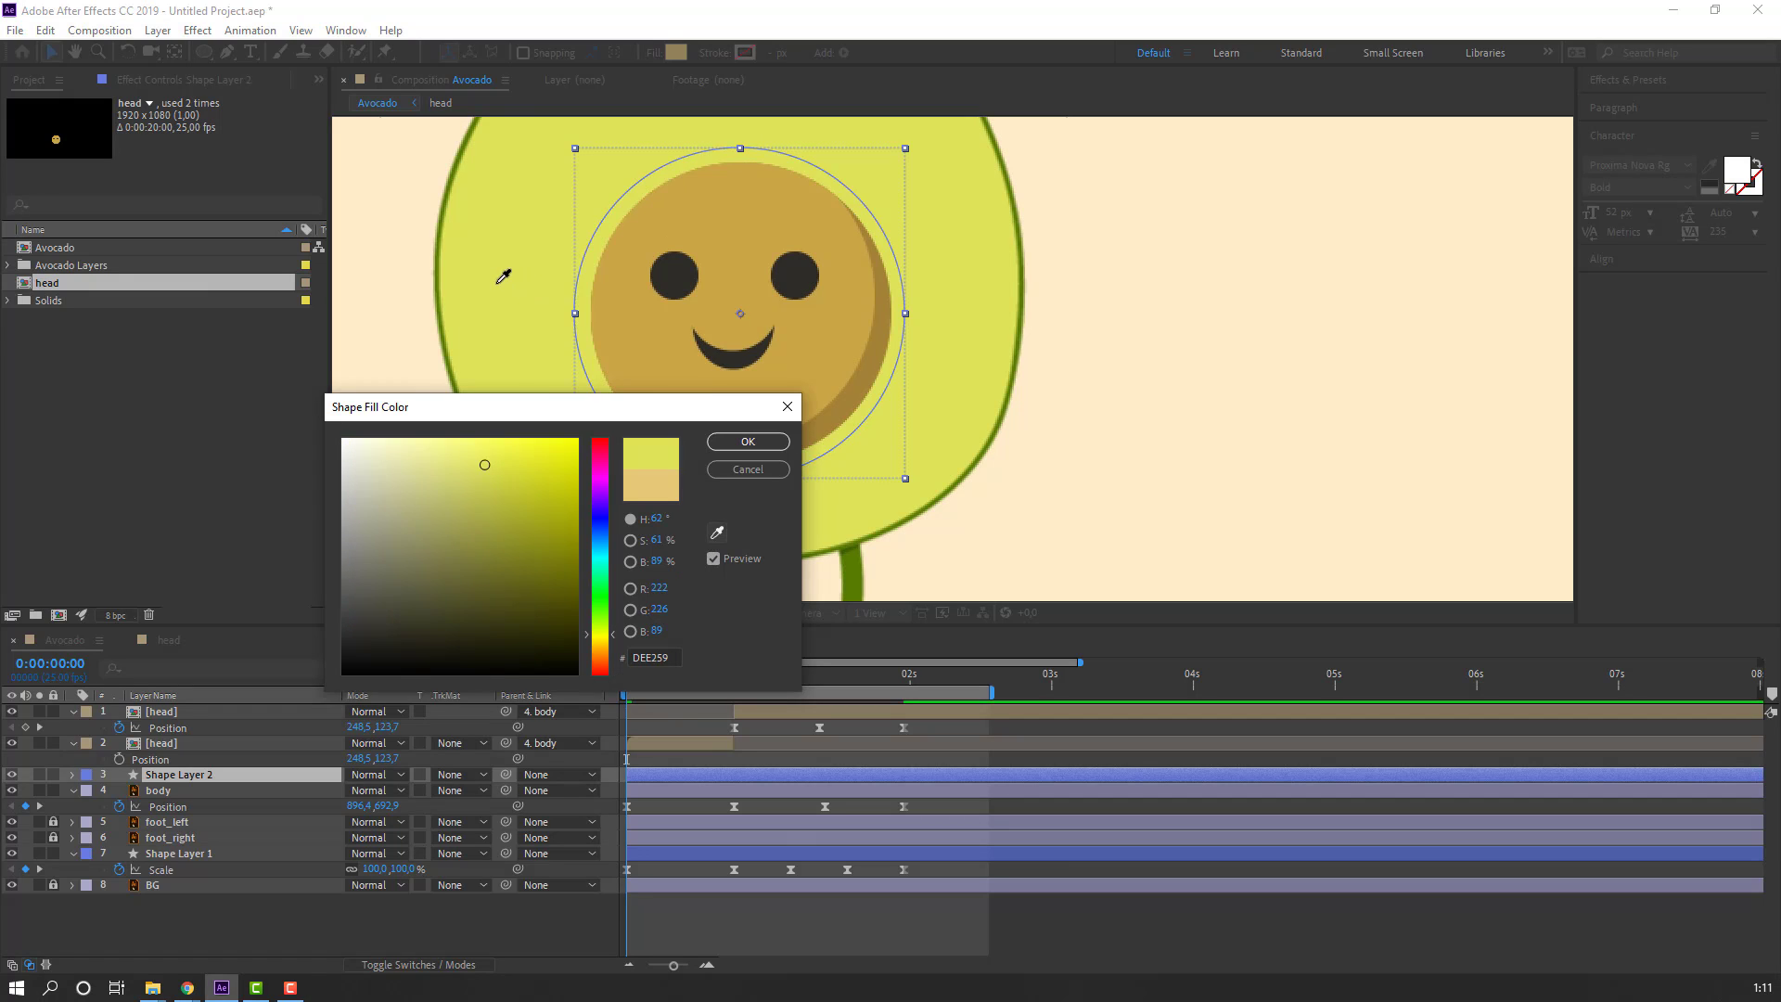
click(503, 275)
drag(487, 469, 490, 482)
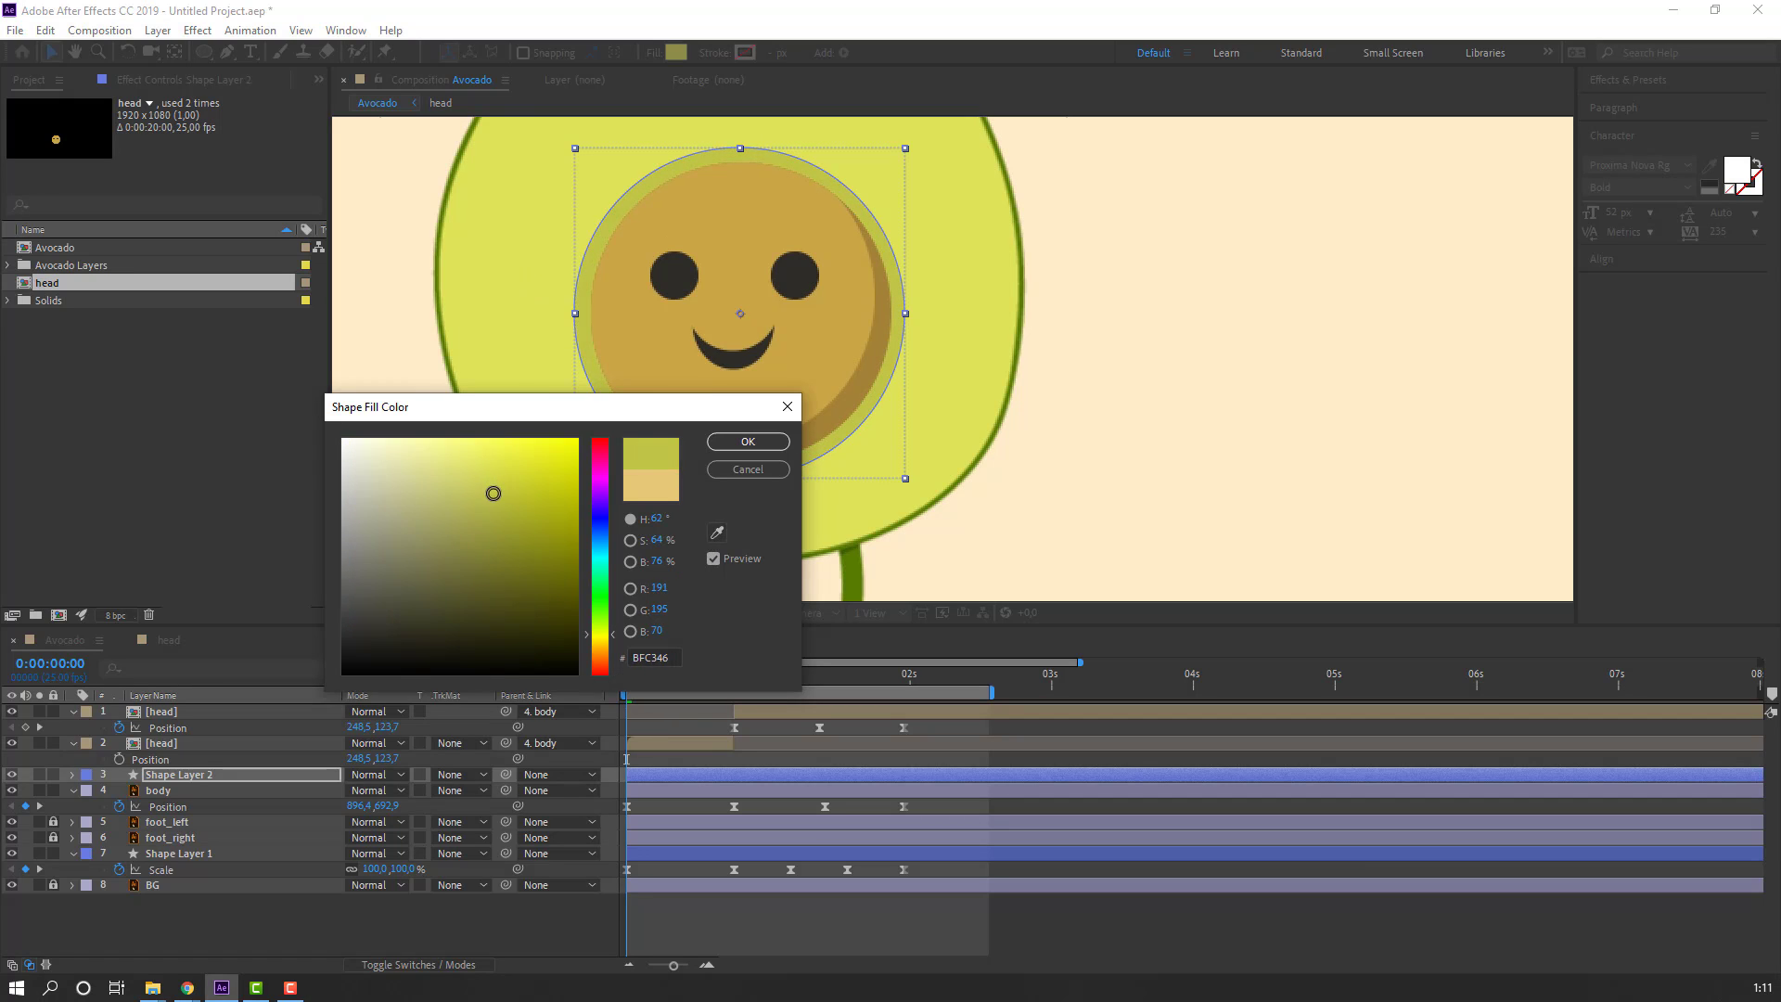
click(748, 442)
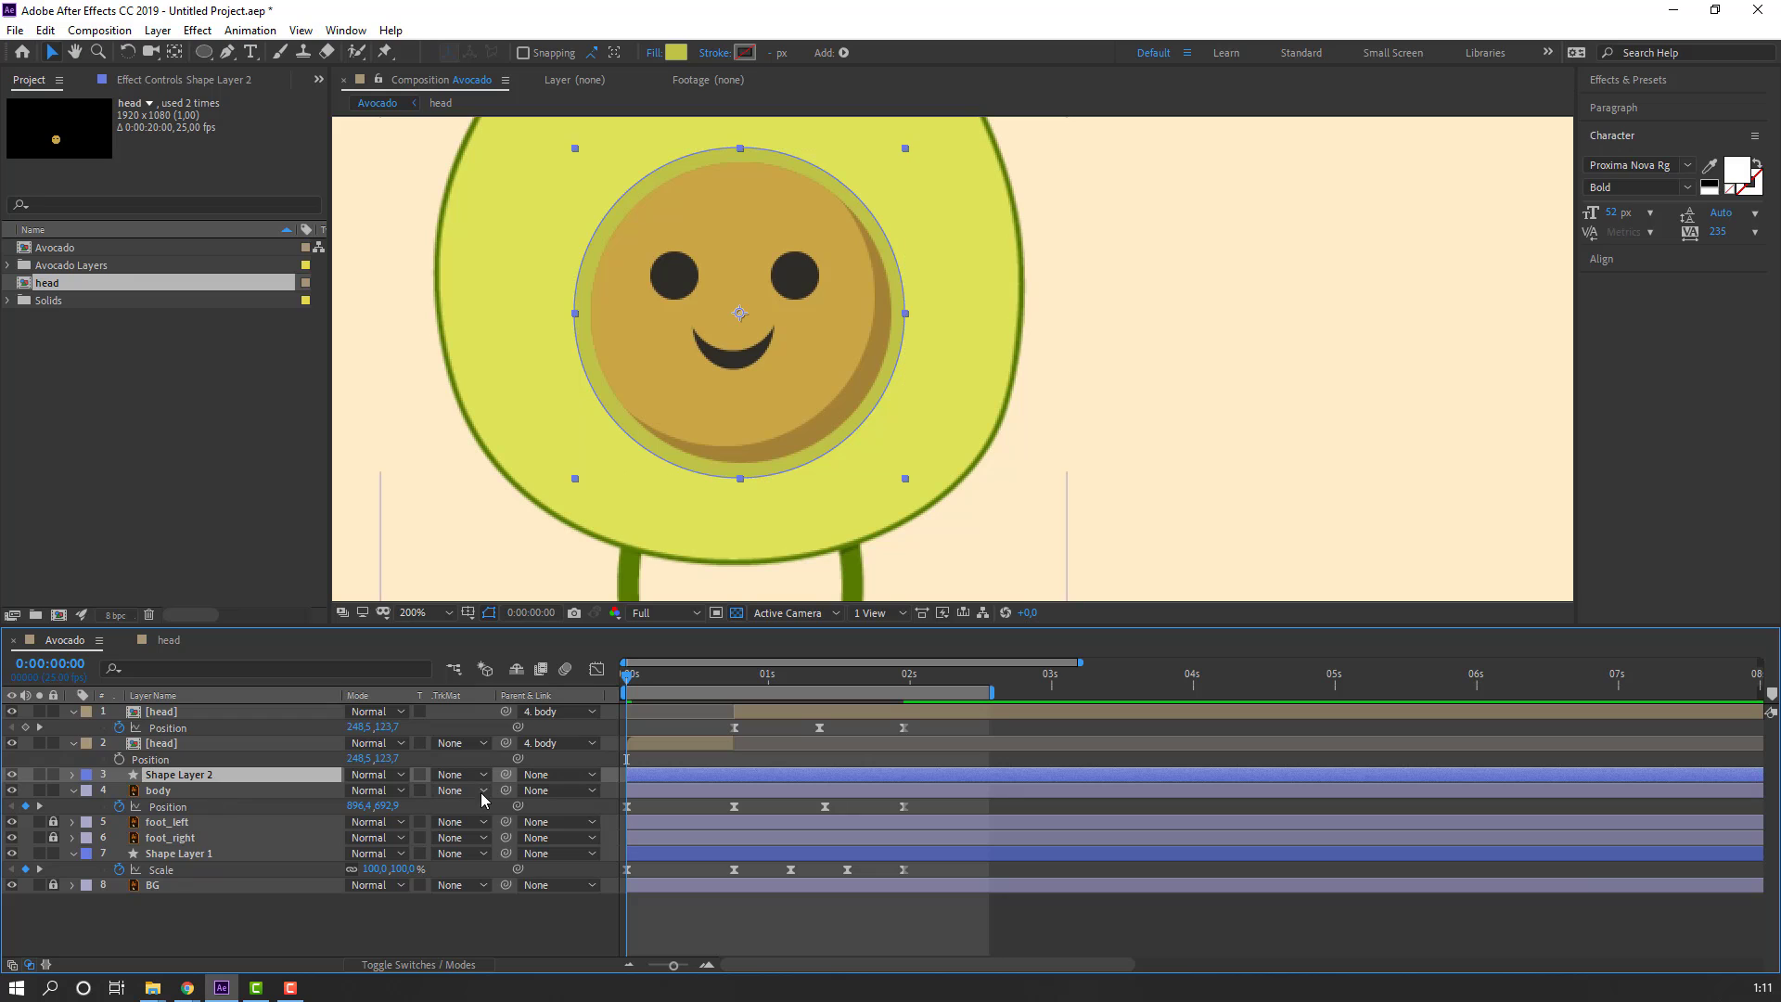
Step: Parent the circle layer to the body and preview the whole animation with the composition fitted to the view
drag(506, 775, 199, 794)
click(507, 933)
scroll(499, 447, down, 4)
key(space)
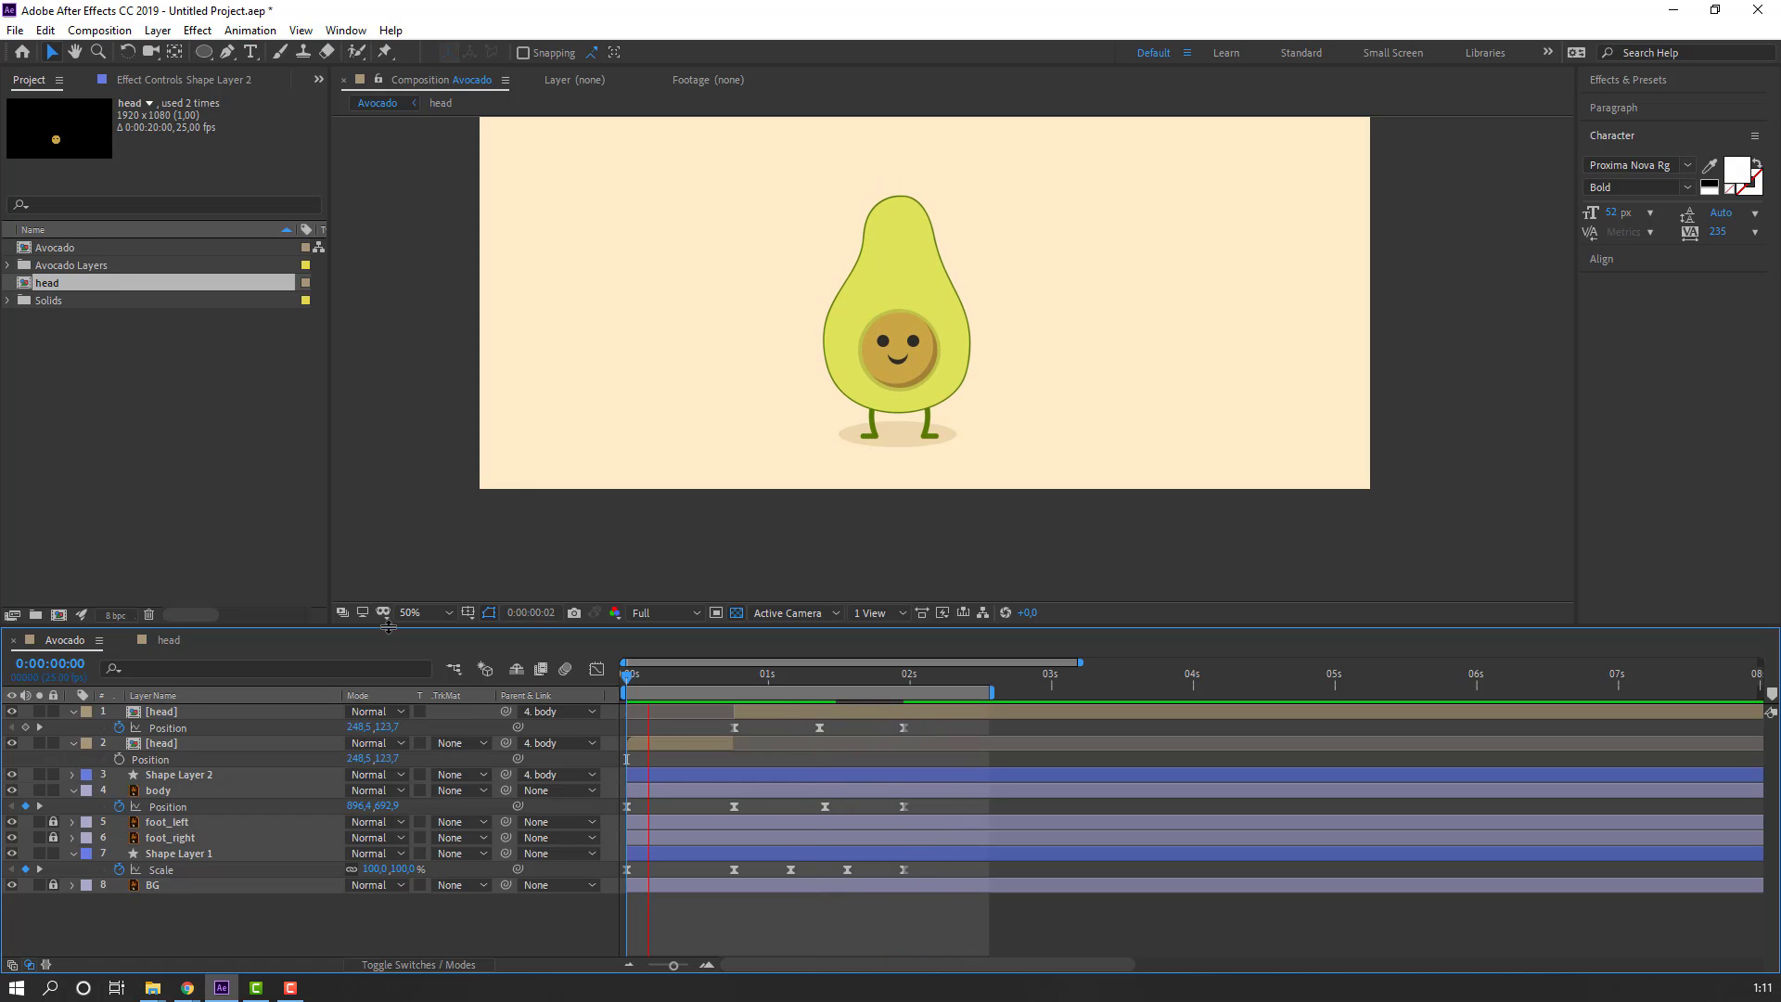
click(429, 610)
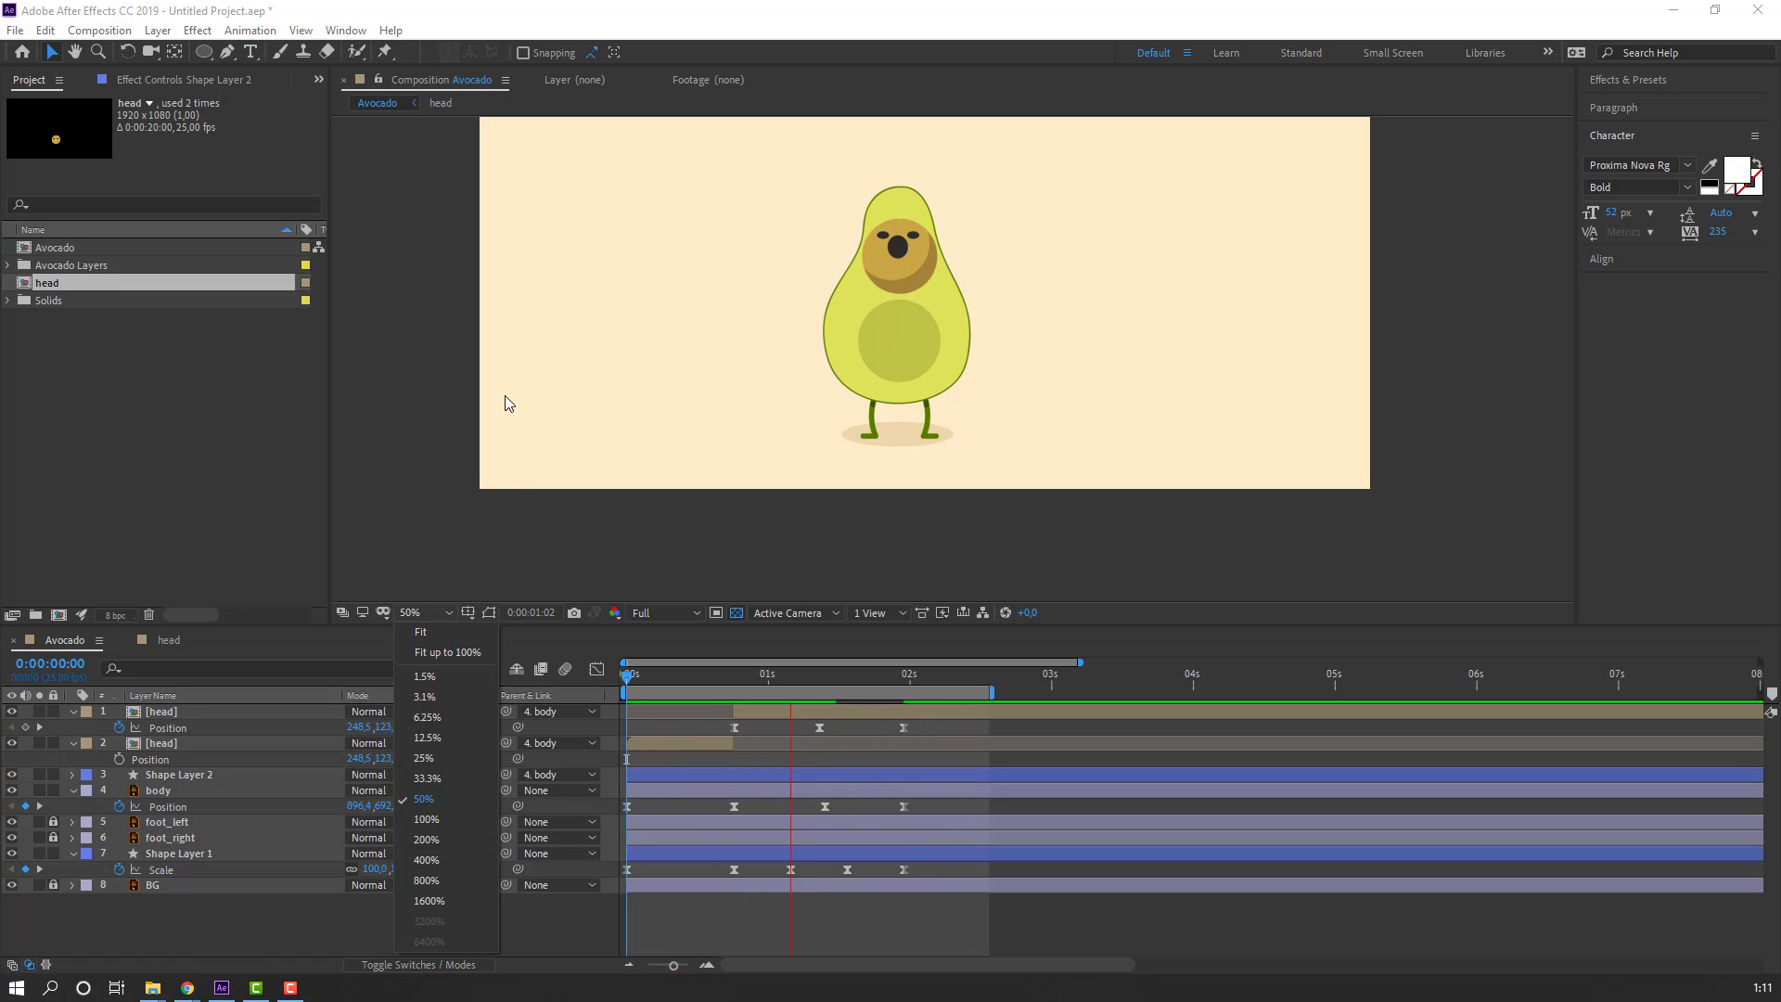
click(447, 634)
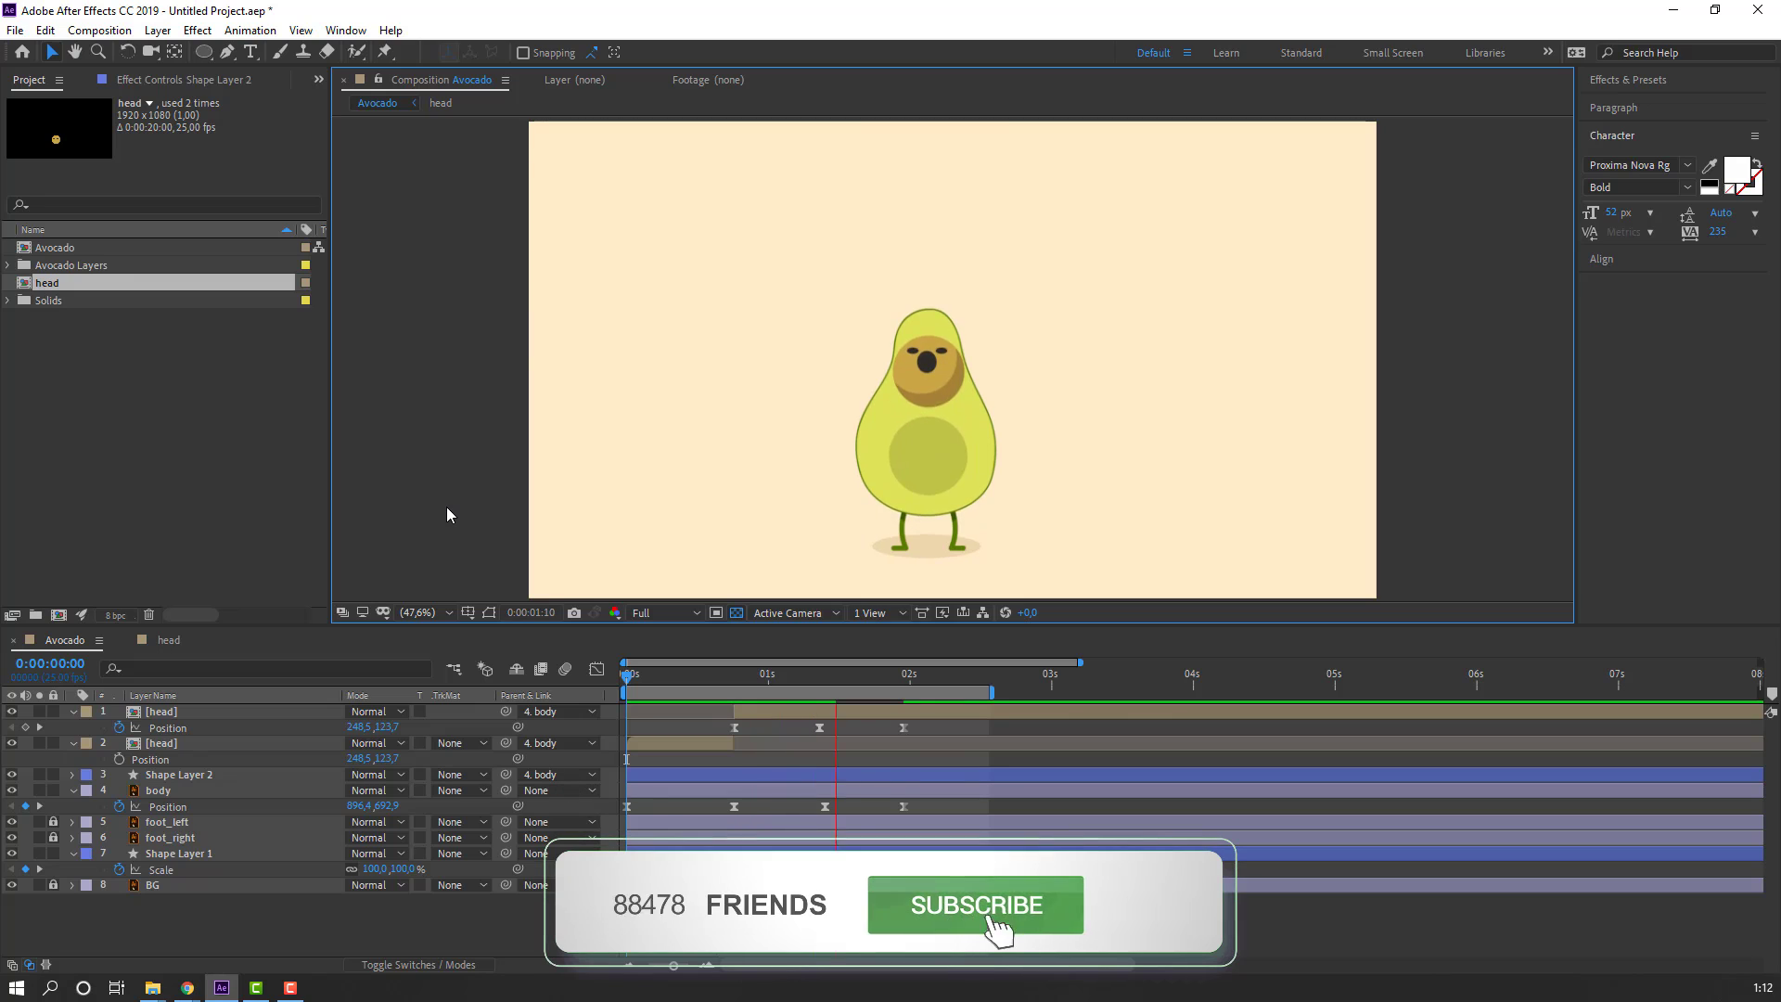